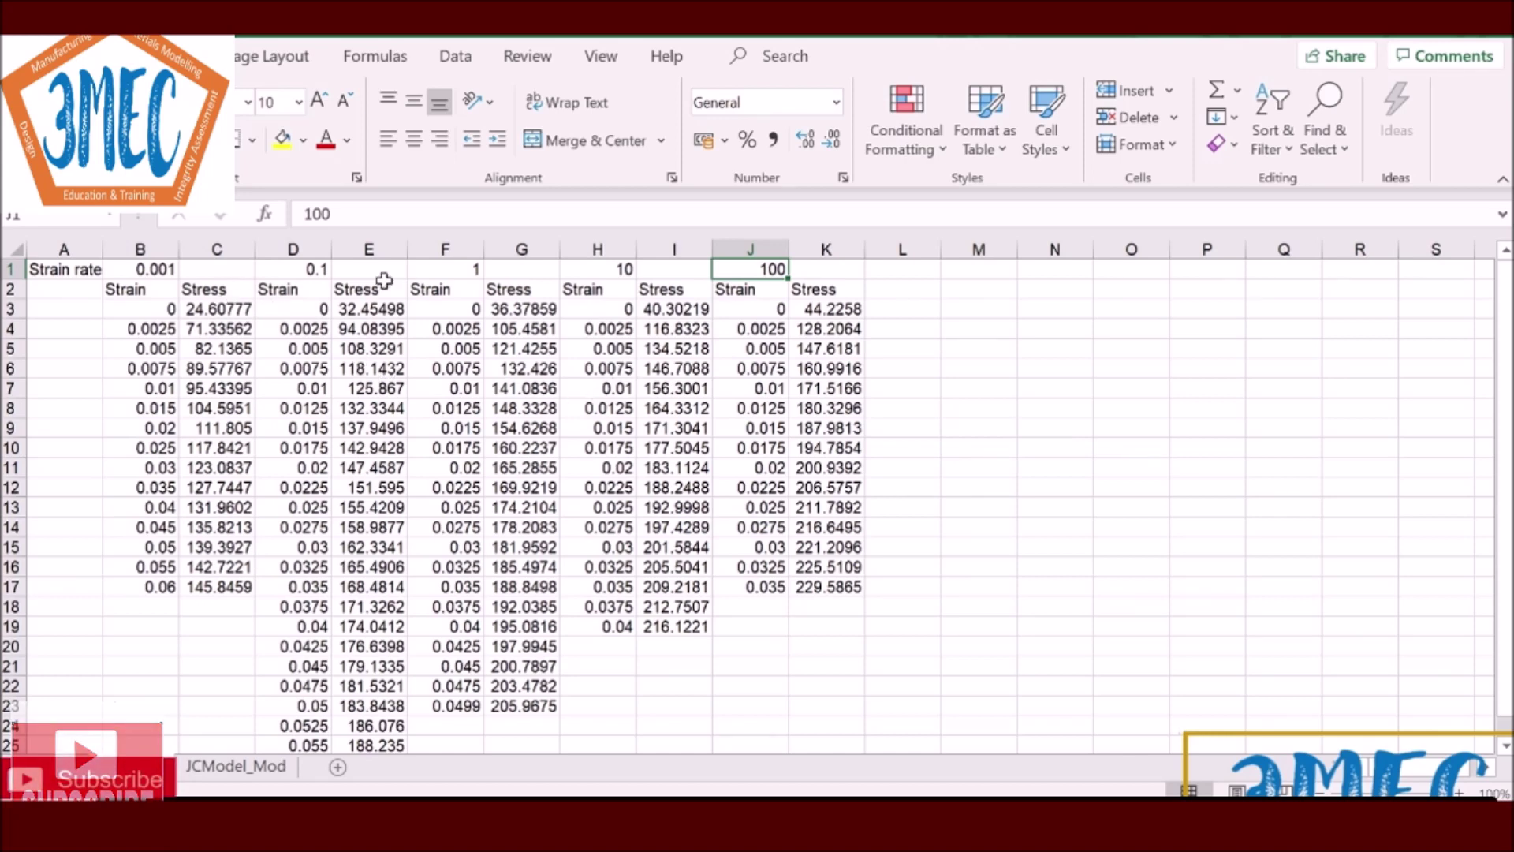
# Step: Insert a scatter chart with smooth lines and markers and place it beside the experimental data
pyautogui.click(197, 55)
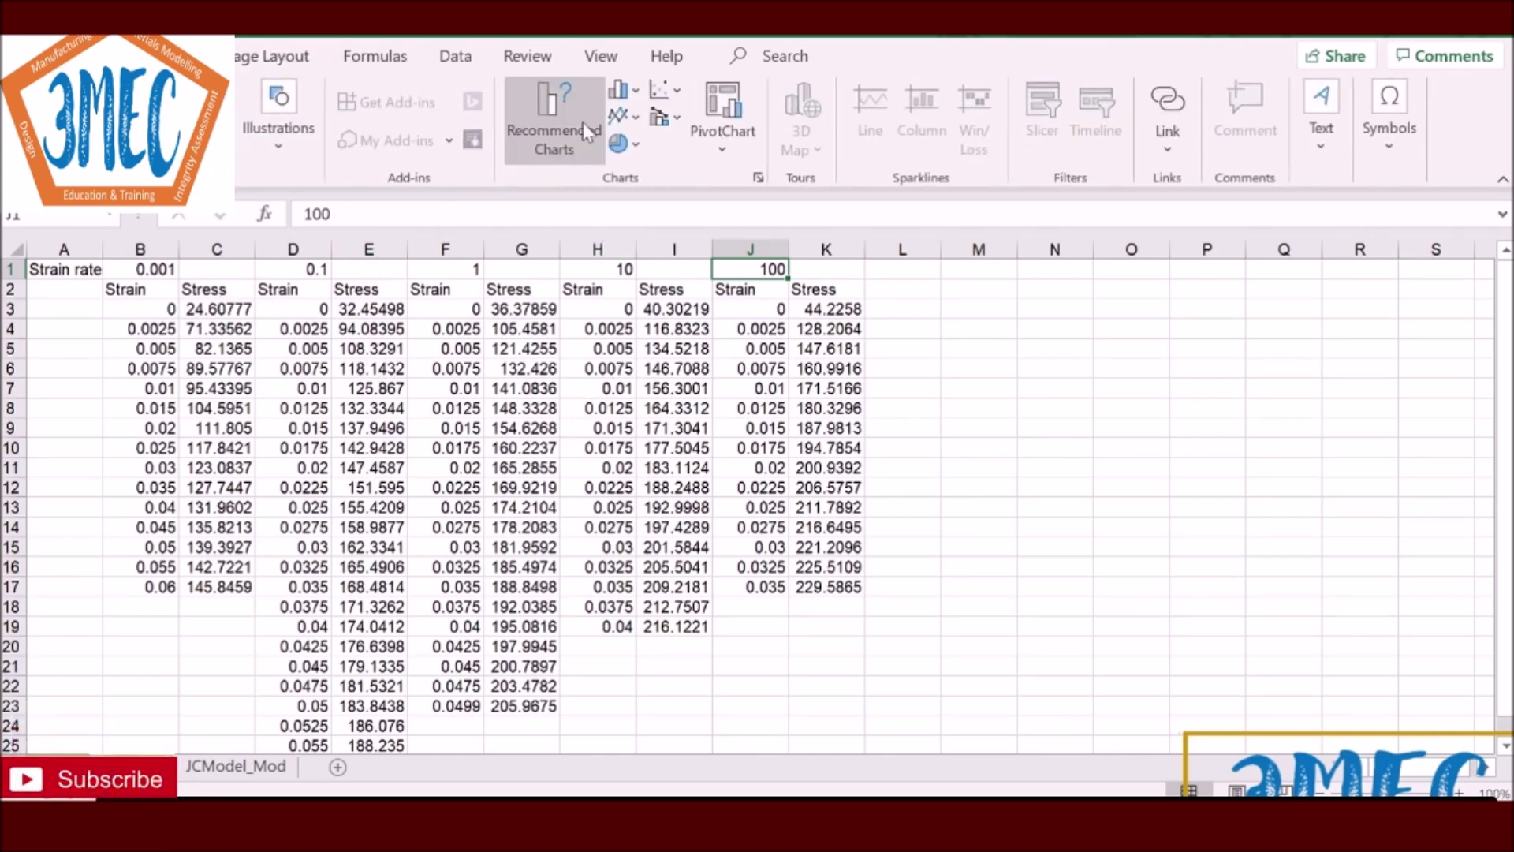
pyautogui.click(665, 90)
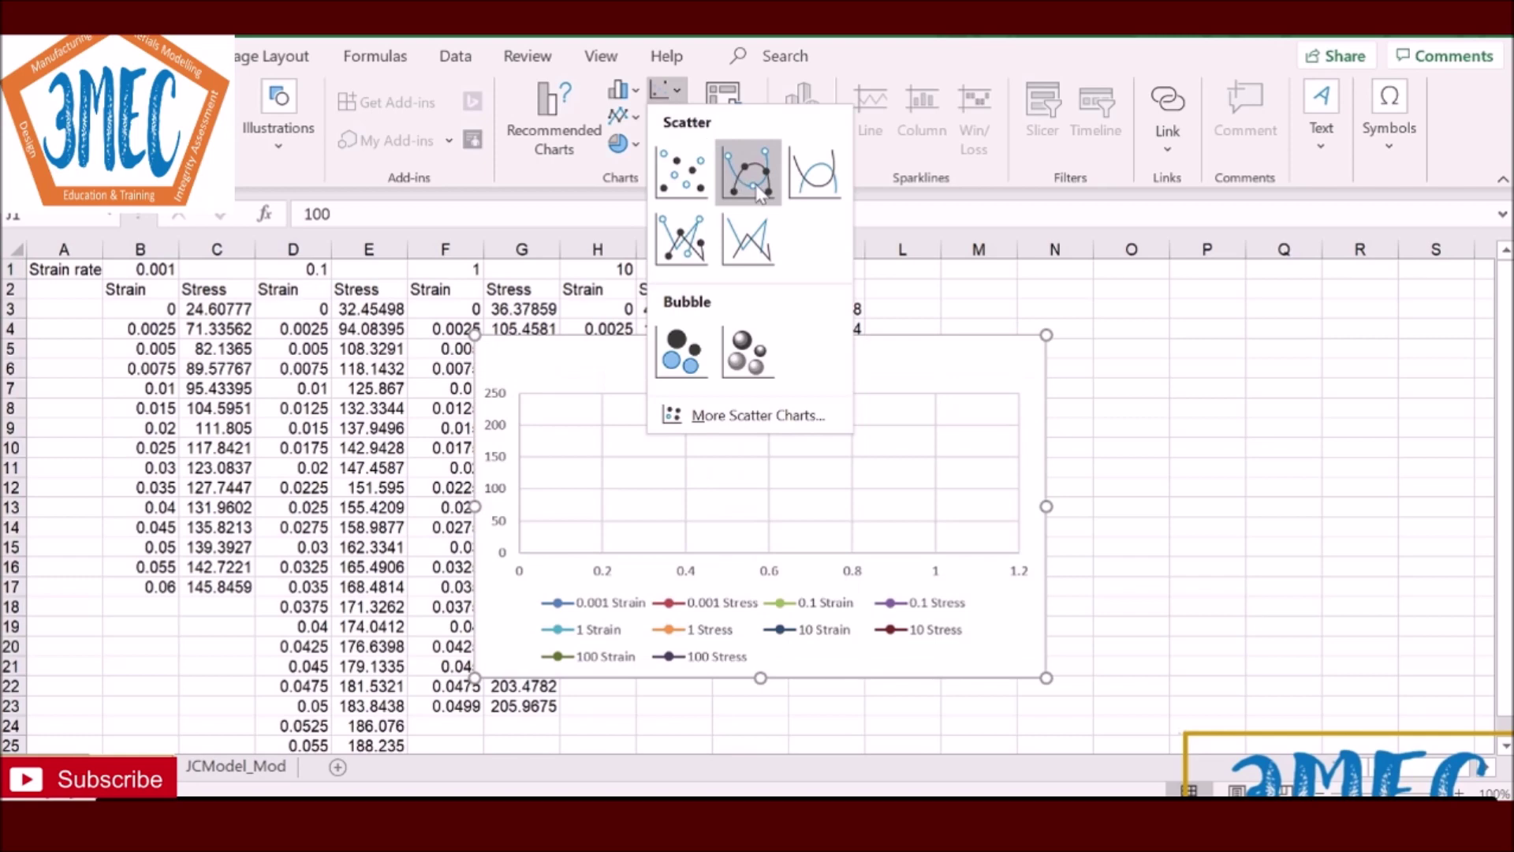
pyautogui.click(745, 168)
pyautogui.moveTo(827, 385); pyautogui.dragTo(1225, 334)
# Step: Open the chart's data source settings and remove all the automatically generated series
pyautogui.rightClick(1021, 314)
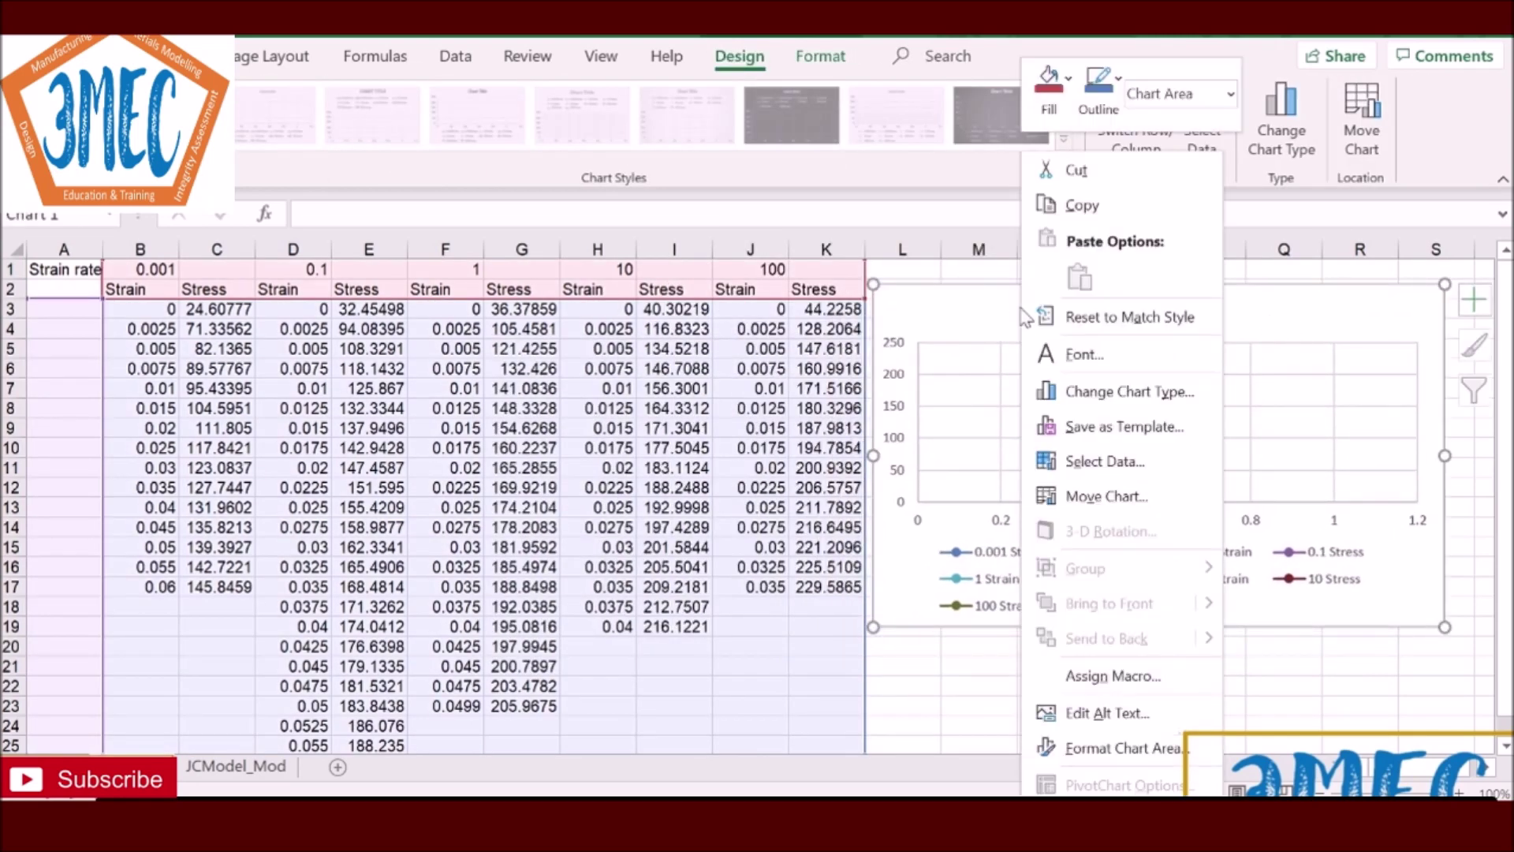
pyautogui.click(1080, 425)
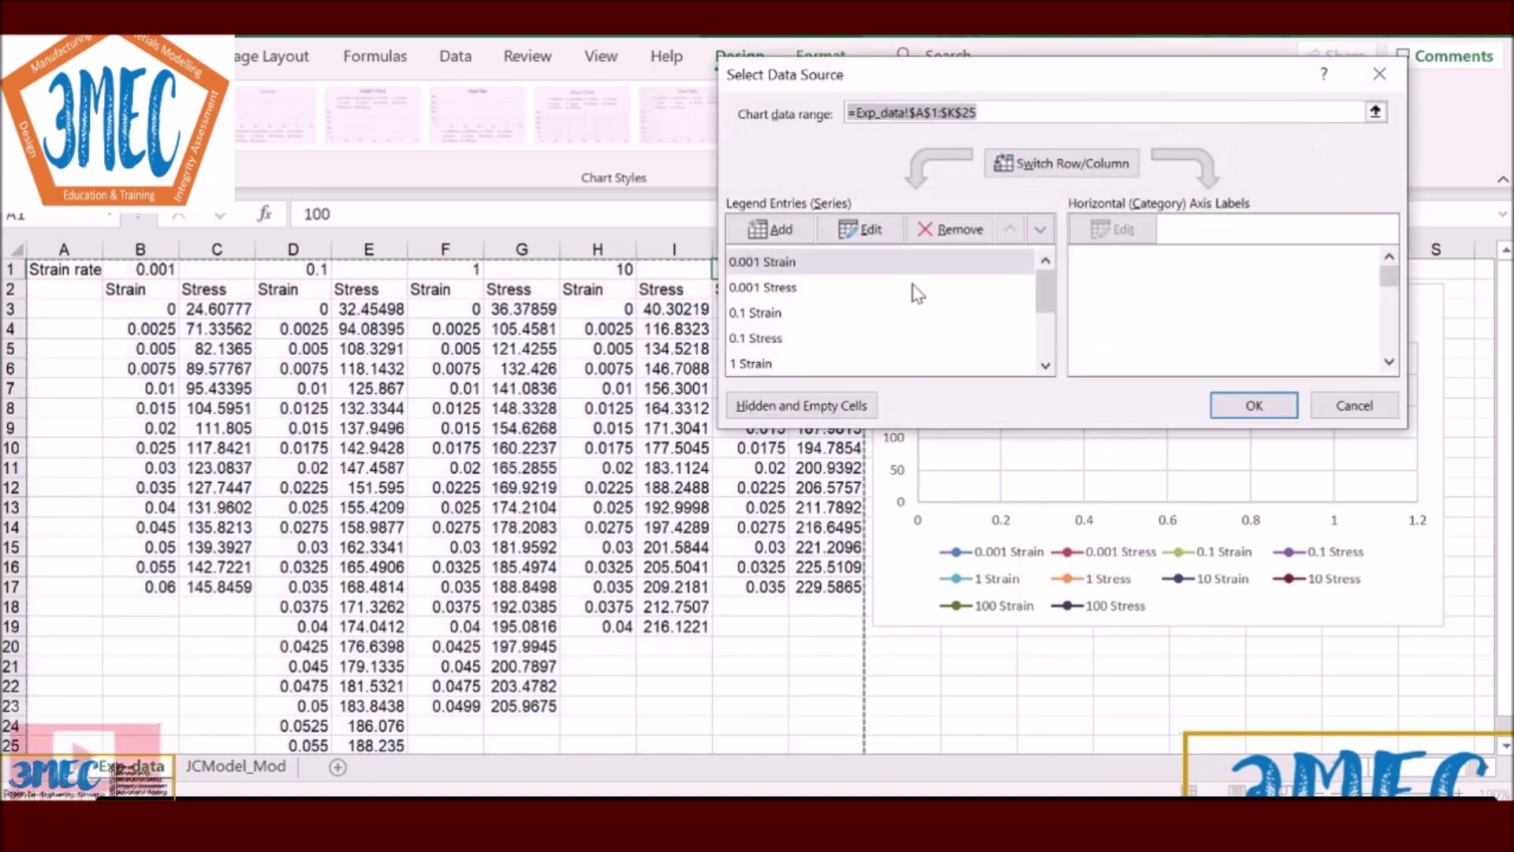
pyautogui.click(944, 231)
pyautogui.click(944, 230)
pyautogui.tripleClick(944, 230)
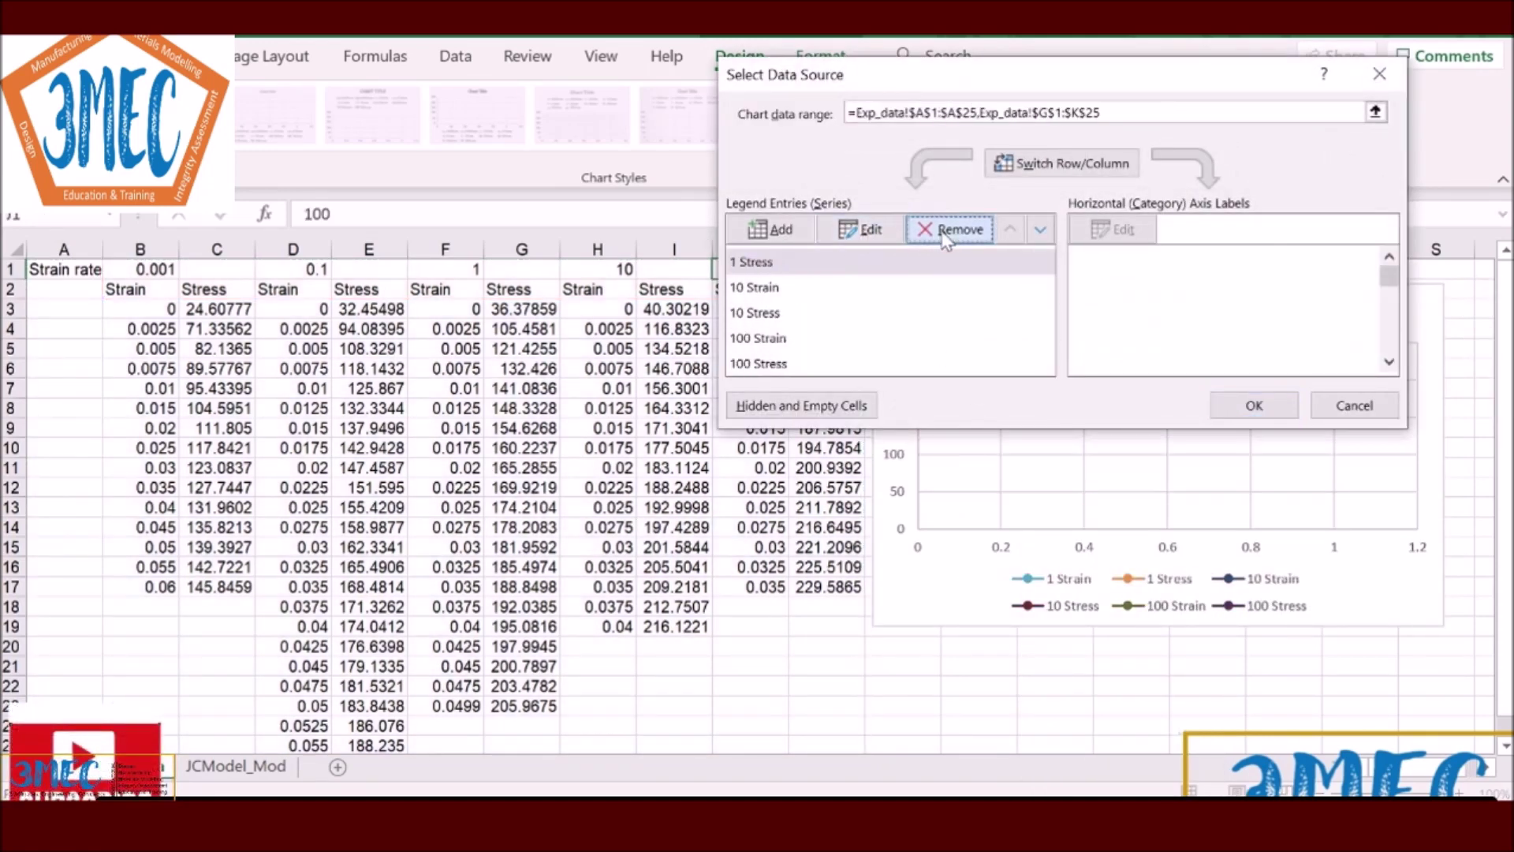
pyautogui.tripleClick(944, 231)
pyautogui.doubleClick(944, 230)
# Step: Add a series named from B1, with X values B3:B17 and Y values C3:C17
pyautogui.click(773, 229)
pyautogui.click(140, 269)
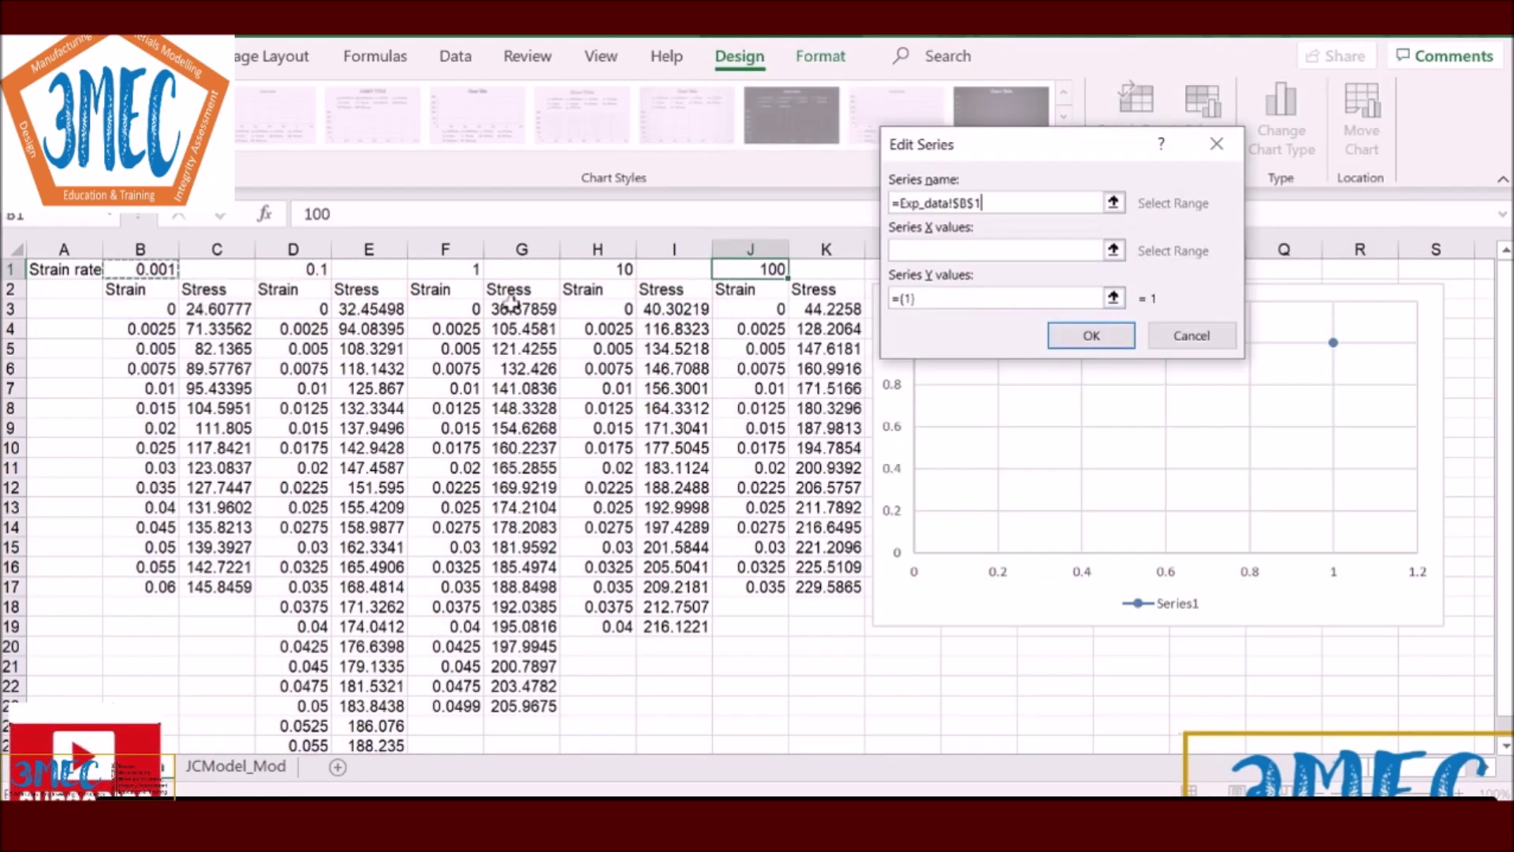
pyautogui.click(1113, 250)
pyautogui.moveTo(142, 308); pyautogui.dragTo(142, 586)
pyautogui.press('Return')
pyautogui.click(1112, 298)
pyautogui.moveTo(217, 309); pyautogui.dragTo(217, 587)
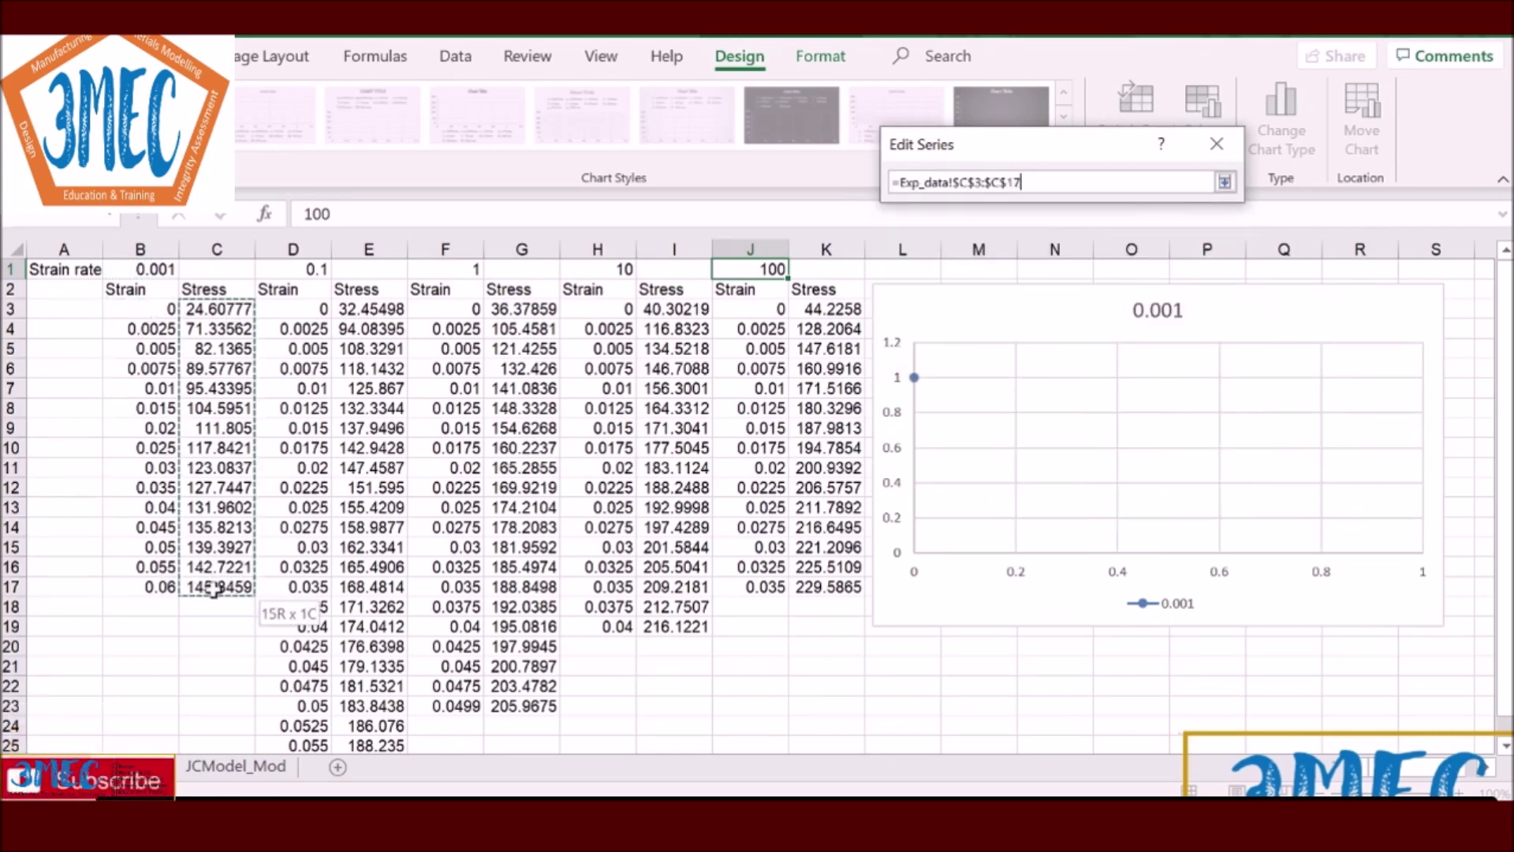
pyautogui.press('Return')
pyautogui.click(1092, 336)
# Step: Add a series named from D1, with X values D3:D25 and Y values E3:E25
pyautogui.click(774, 229)
pyautogui.click(1113, 202)
pyautogui.click(292, 269)
pyautogui.press('Return')
pyautogui.click(1113, 250)
pyautogui.moveTo(293, 309); pyautogui.dragTo(292, 706)
pyautogui.press('Return')
pyautogui.click(1113, 298)
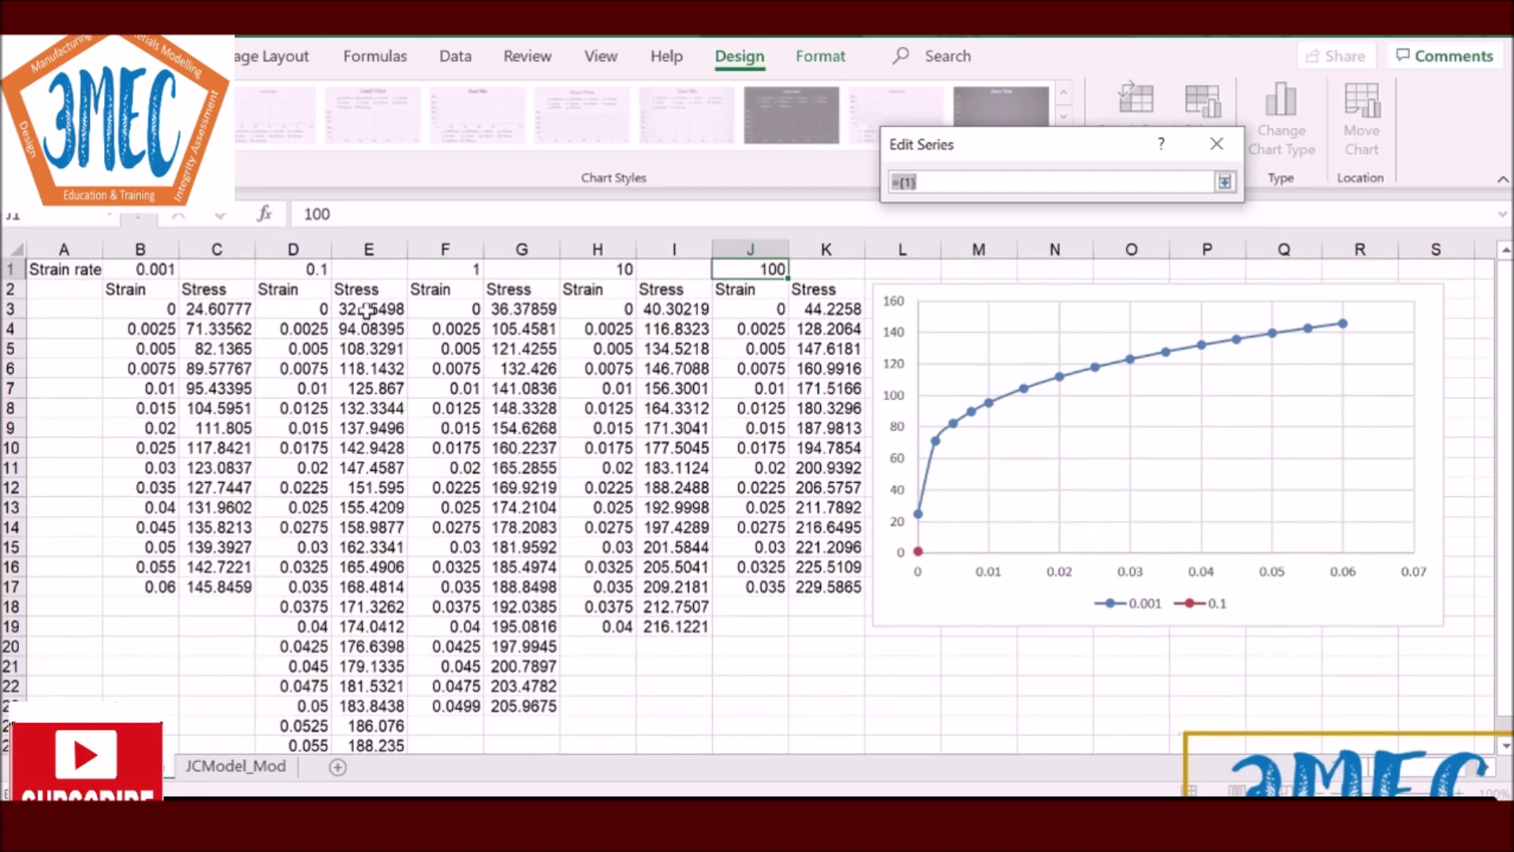
pyautogui.moveTo(368, 315); pyautogui.dragTo(371, 626)
pyautogui.press('Return')
pyautogui.click(1091, 335)
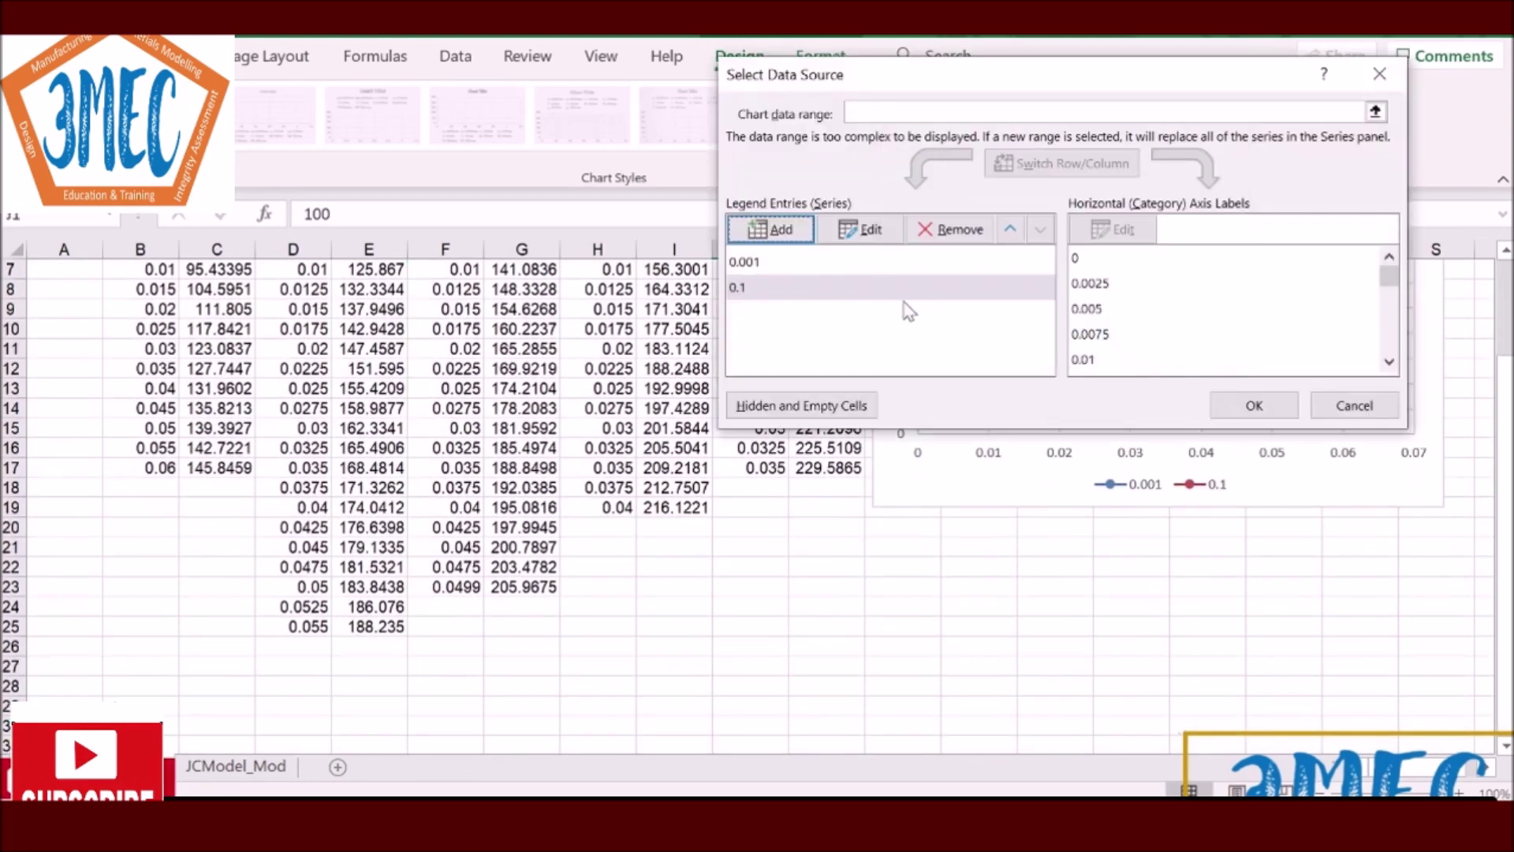
# Step: Add a series named from F1, with X values F3:F23 and Y values G3:G23
pyautogui.click(781, 230)
pyautogui.scroll(2, 473, 395)
pyautogui.click(444, 268)
pyautogui.click(985, 297)
pyautogui.moveTo(445, 308); pyautogui.dragTo(460, 705)
pyautogui.click(993, 297)
pyautogui.moveTo(521, 309); pyautogui.dragTo(516, 706)
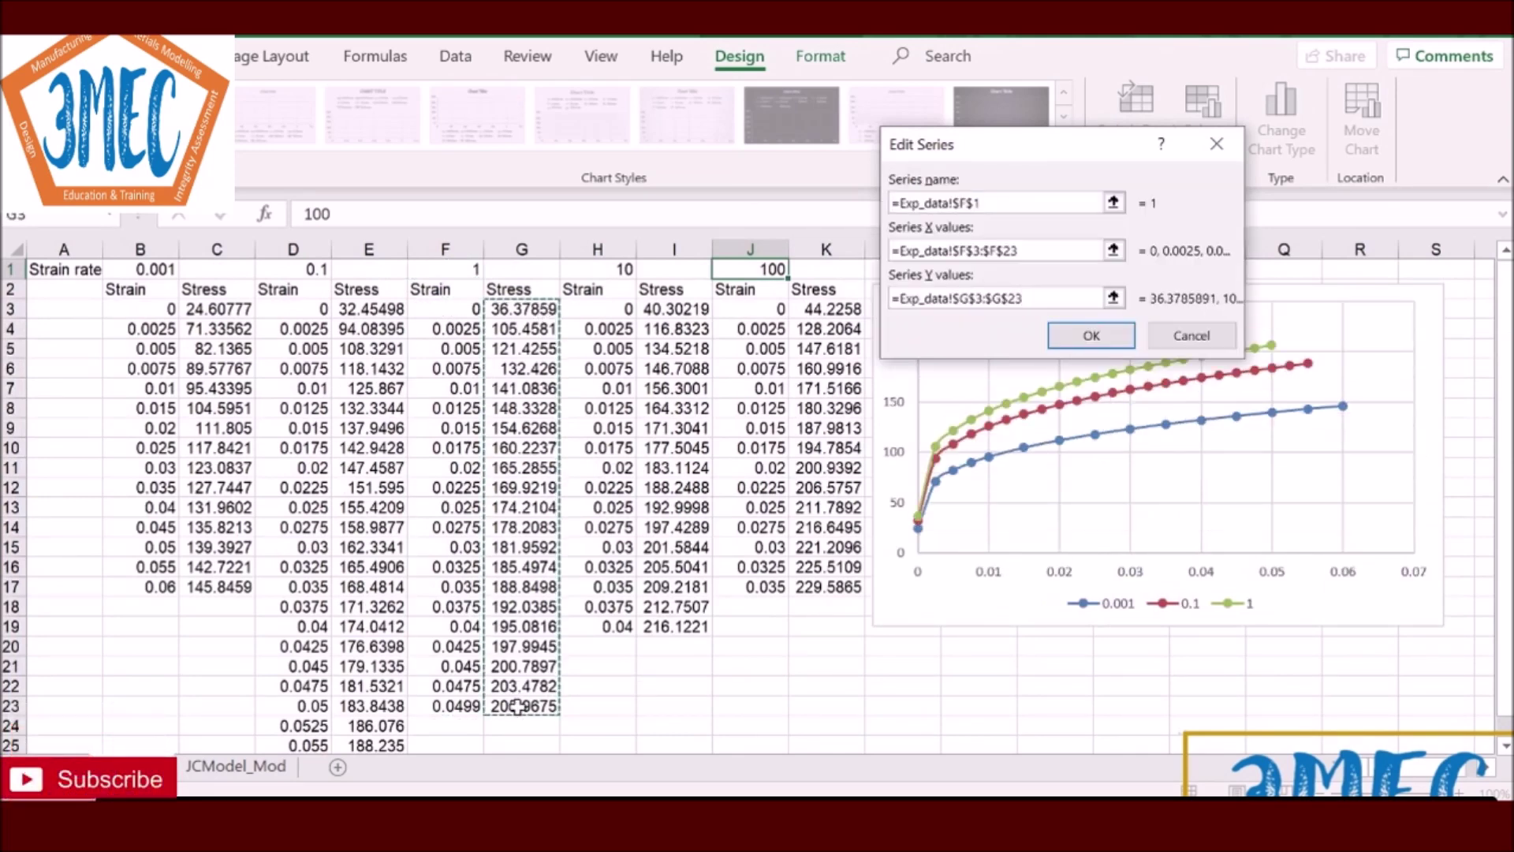
pyautogui.press('Return')
# Step: Add a series named from H1, with X values H3:H19 and Y values I3:I19
pyautogui.click(781, 231)
pyautogui.click(598, 269)
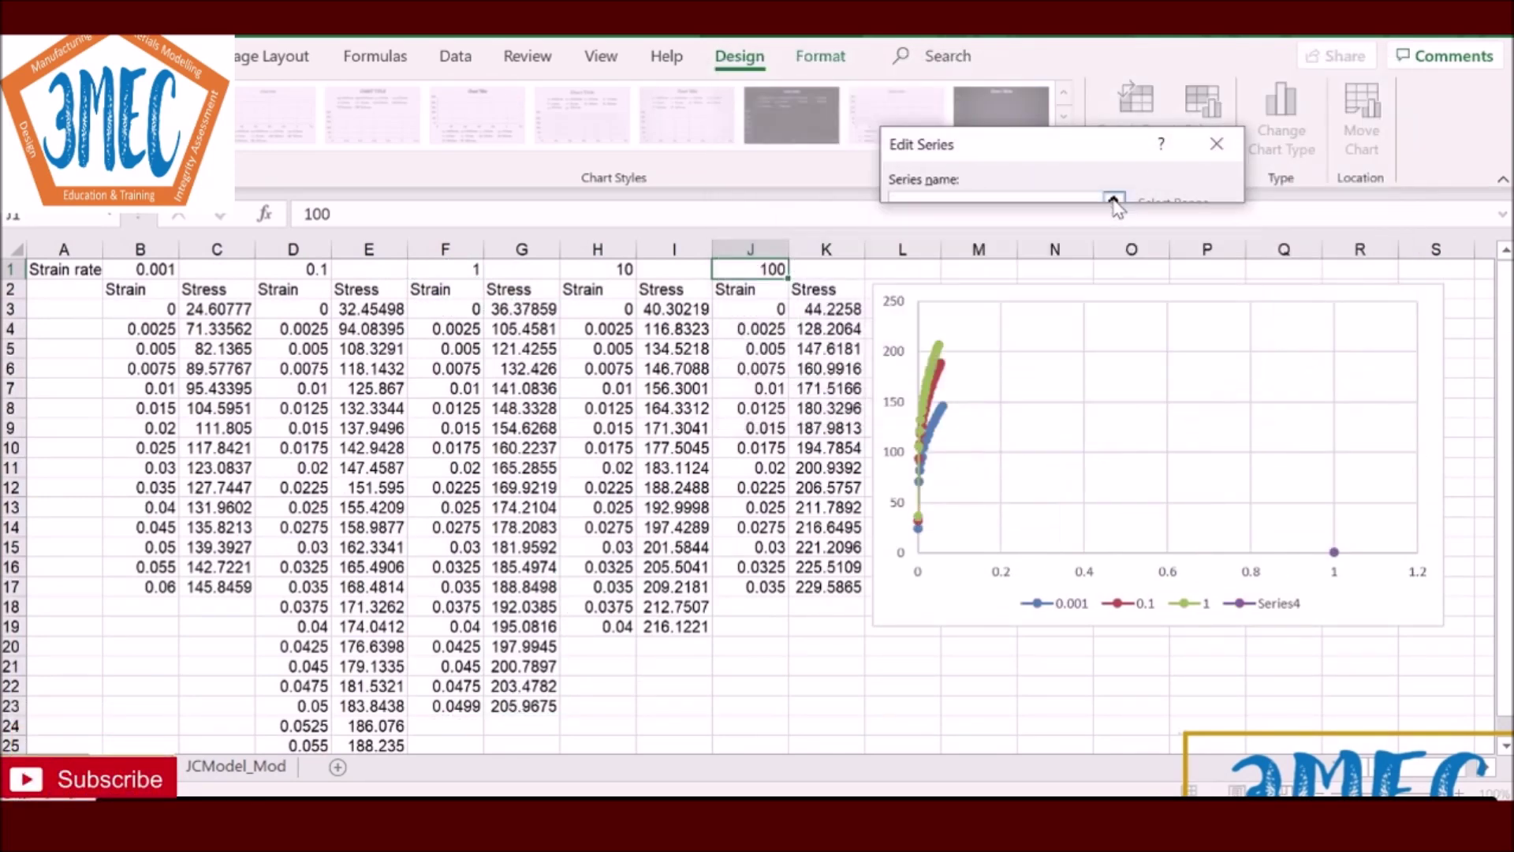
pyautogui.click(994, 250)
pyautogui.moveTo(598, 308); pyautogui.dragTo(612, 624)
pyautogui.click(994, 297)
pyautogui.moveTo(675, 309); pyautogui.dragTo(675, 626)
pyautogui.press('Return')
# Step: Add a series named from J1, with X values J3:J17 and Y values K3:K17, and apply the data source changes
pyautogui.click(781, 231)
pyautogui.click(750, 269)
pyautogui.click(993, 250)
pyautogui.moveTo(750, 308); pyautogui.dragTo(745, 584)
pyautogui.click(994, 298)
pyautogui.moveTo(828, 309); pyautogui.dragTo(824, 587)
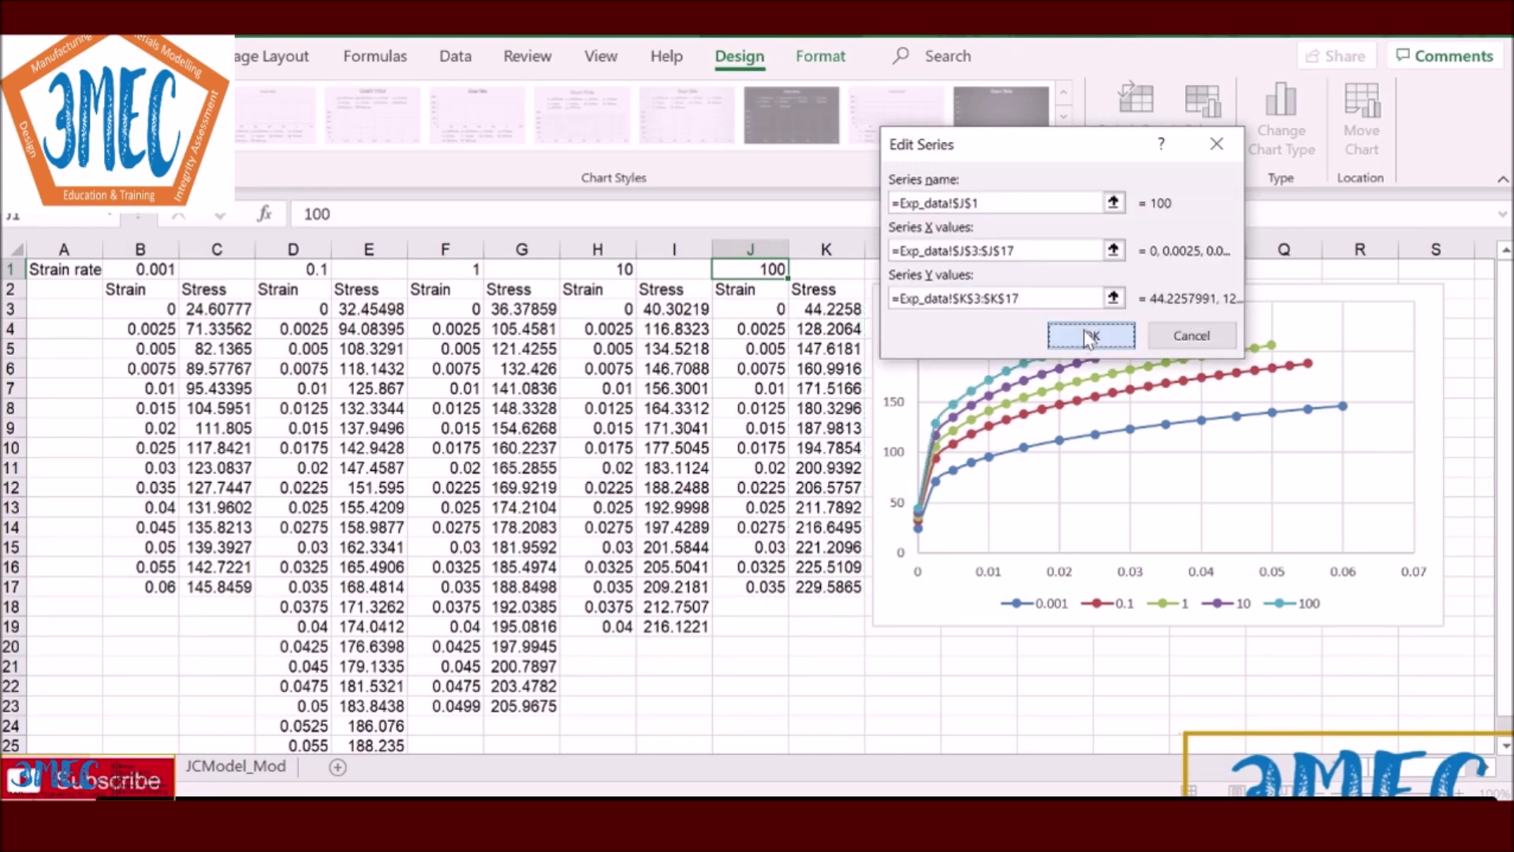
pyautogui.click(1091, 335)
pyautogui.click(1251, 406)
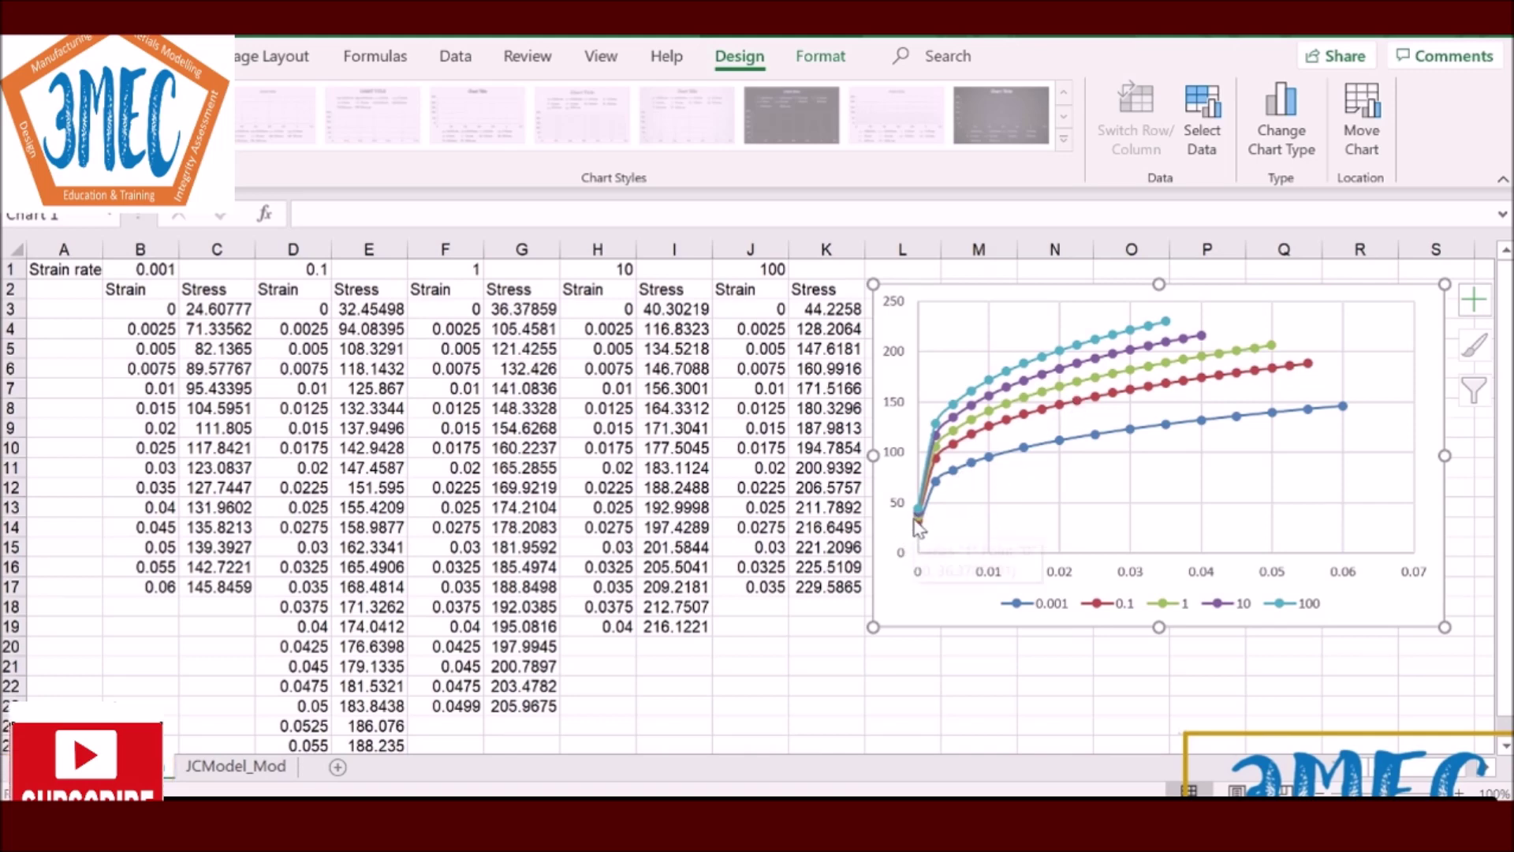
# Step: Compare the first strain and stress cells of the experimental data sheet with those on the JCModel_Mod sheet
pyautogui.moveTo(918, 526)
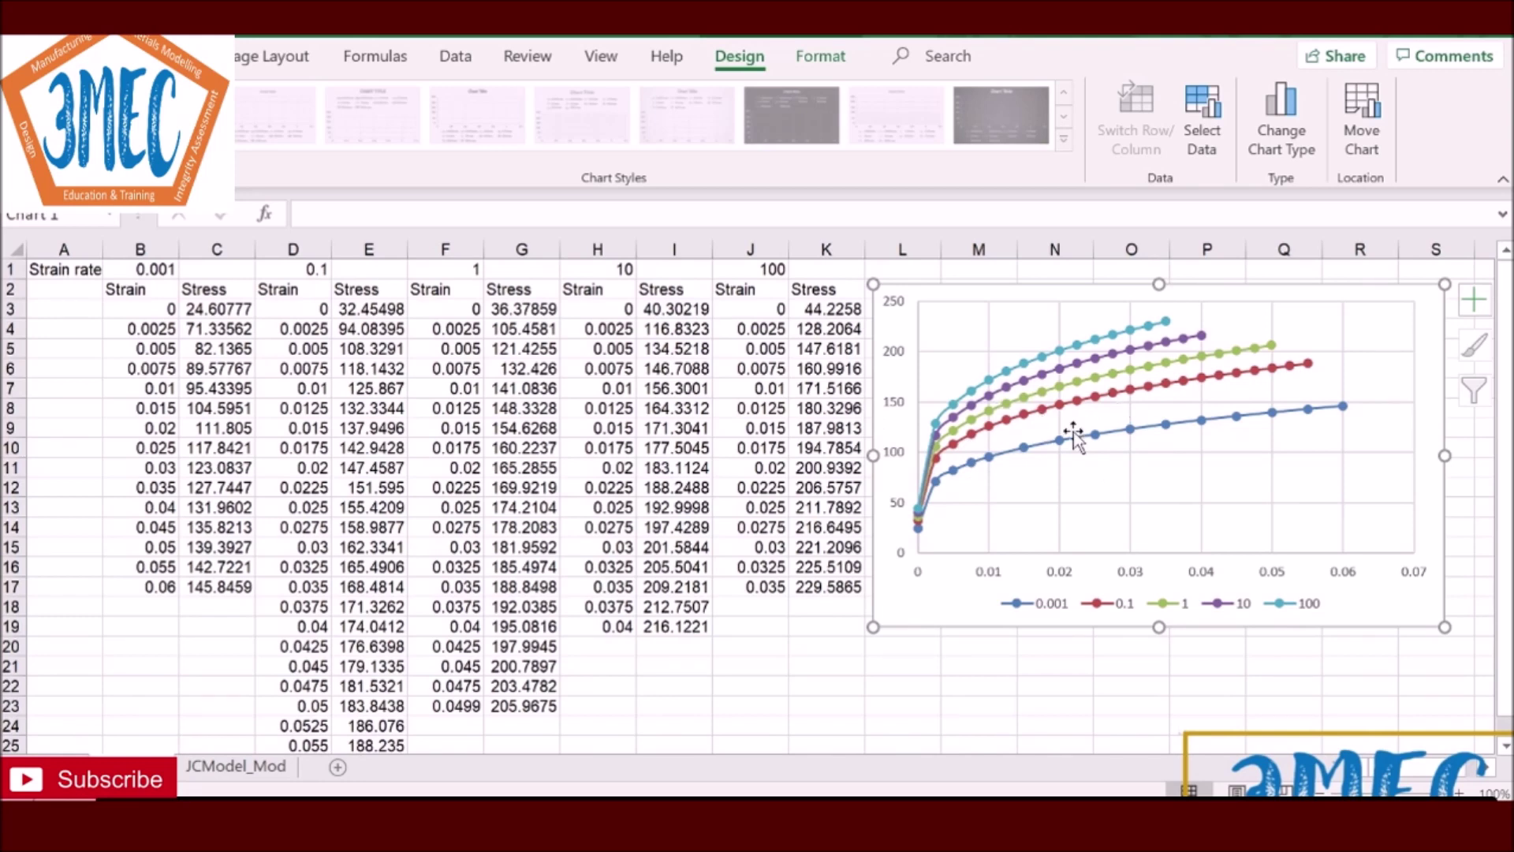
pyautogui.click(254, 780)
pyautogui.click(160, 314)
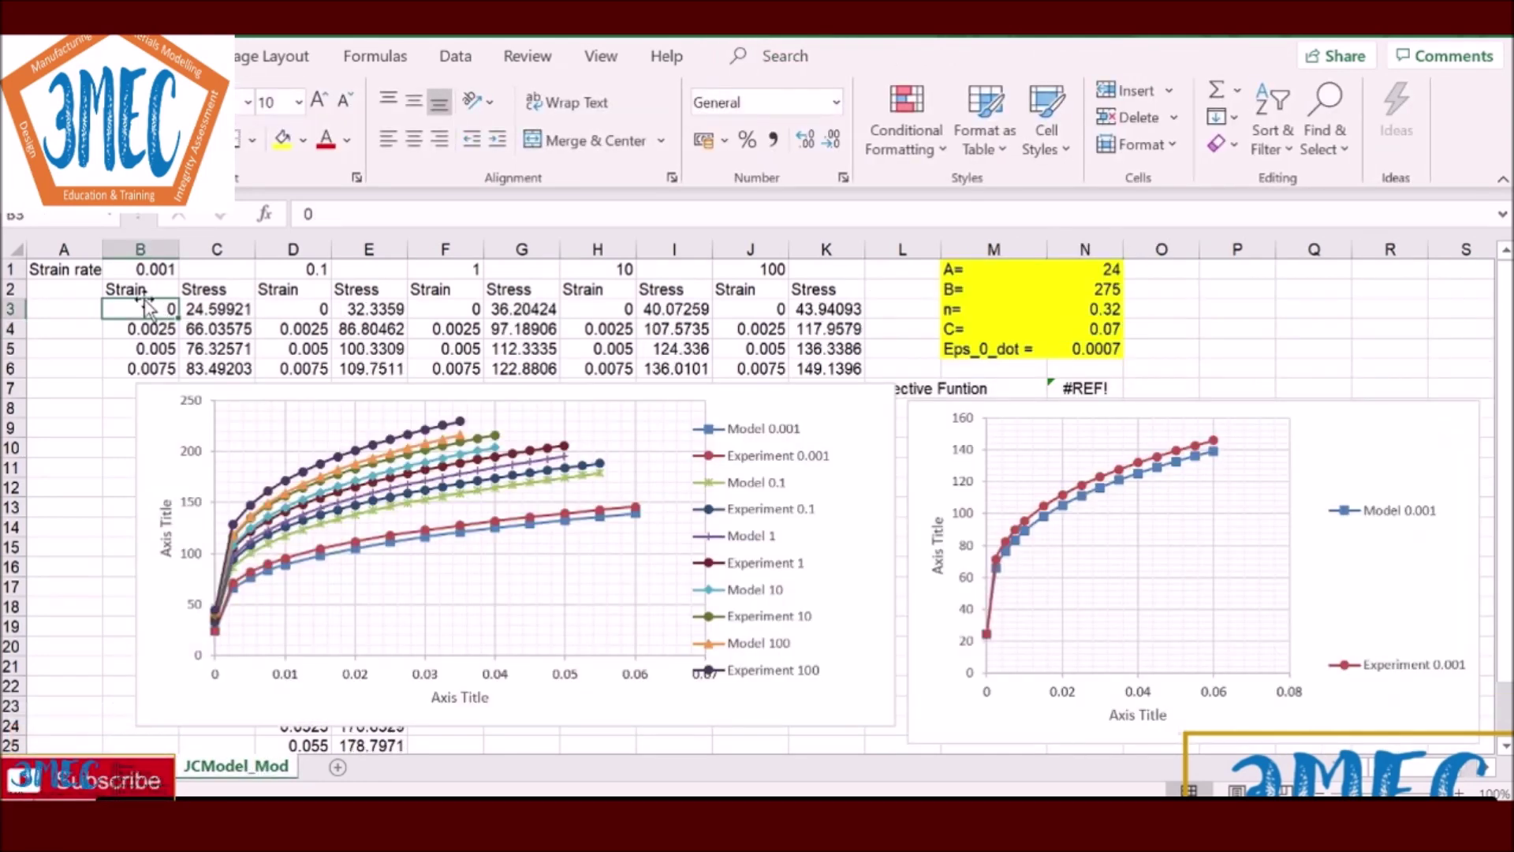
pyautogui.click(141, 331)
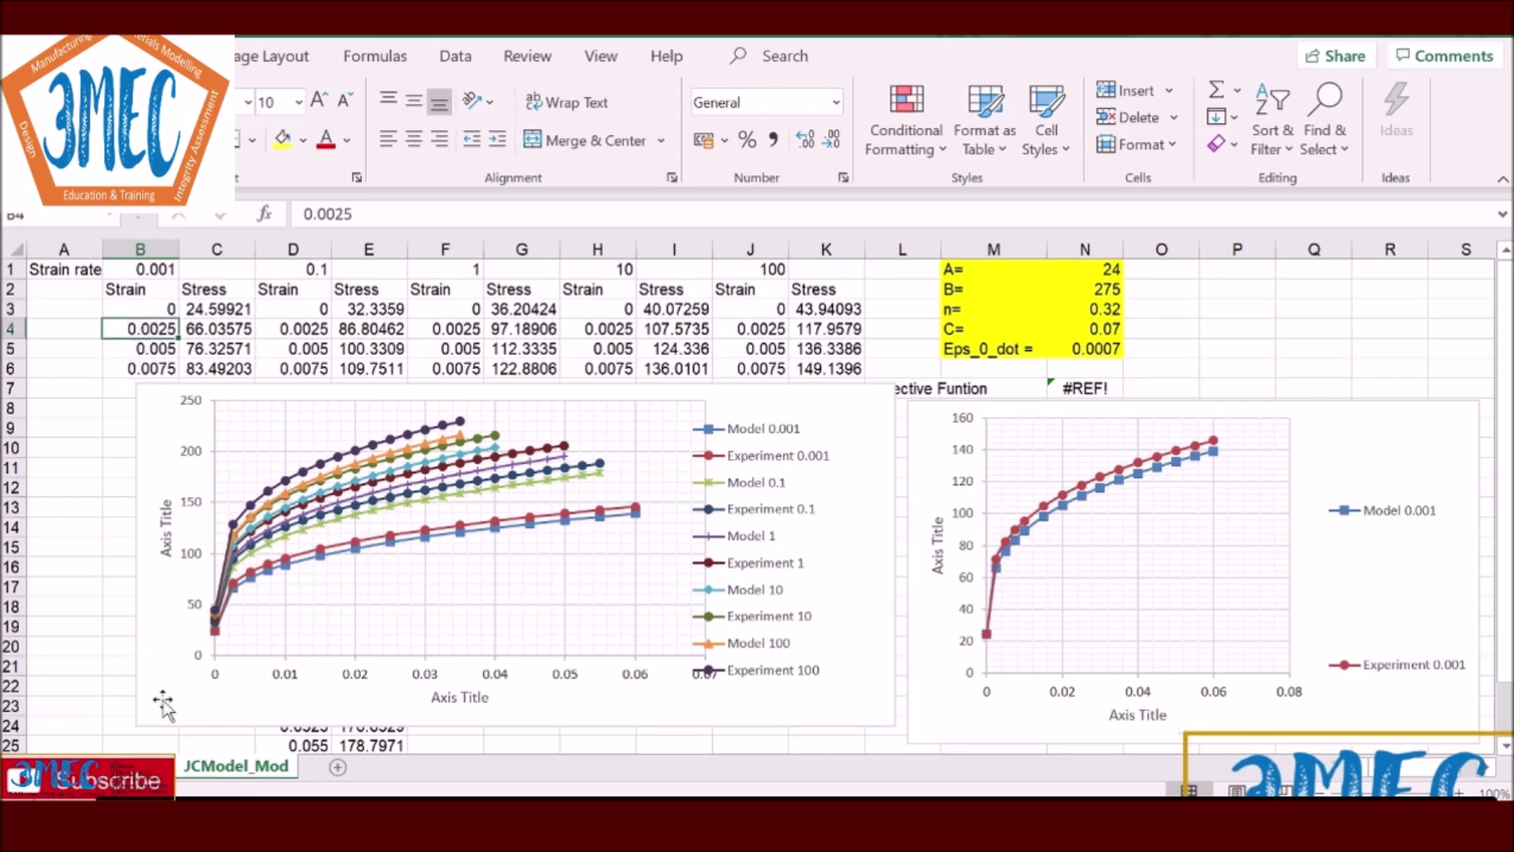
pyautogui.hotkey('ctrl', 'pageup')
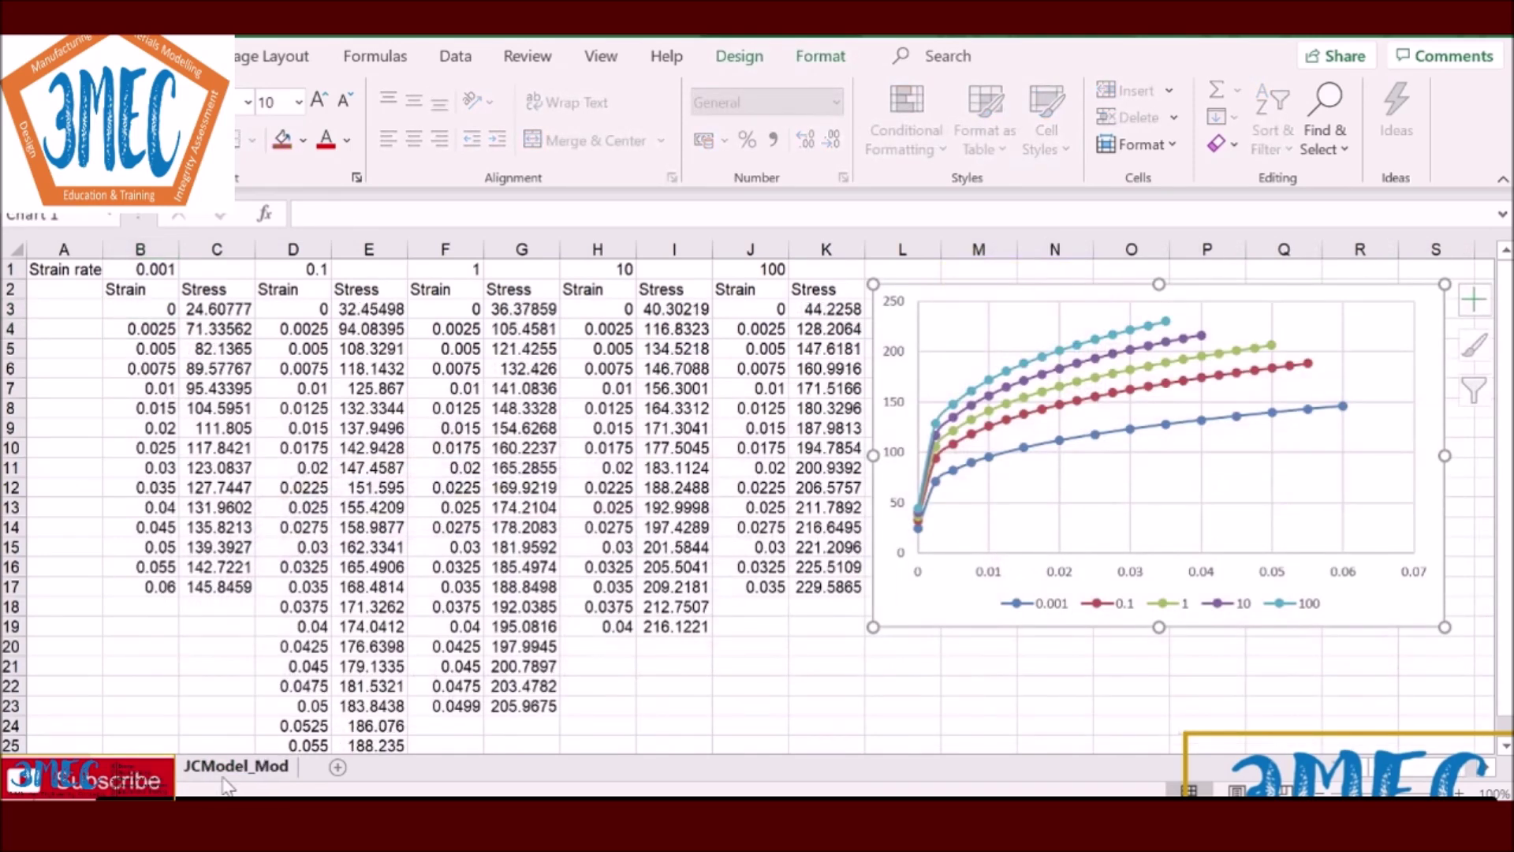
pyautogui.click(207, 350)
pyautogui.click(170, 349)
pyautogui.click(236, 310)
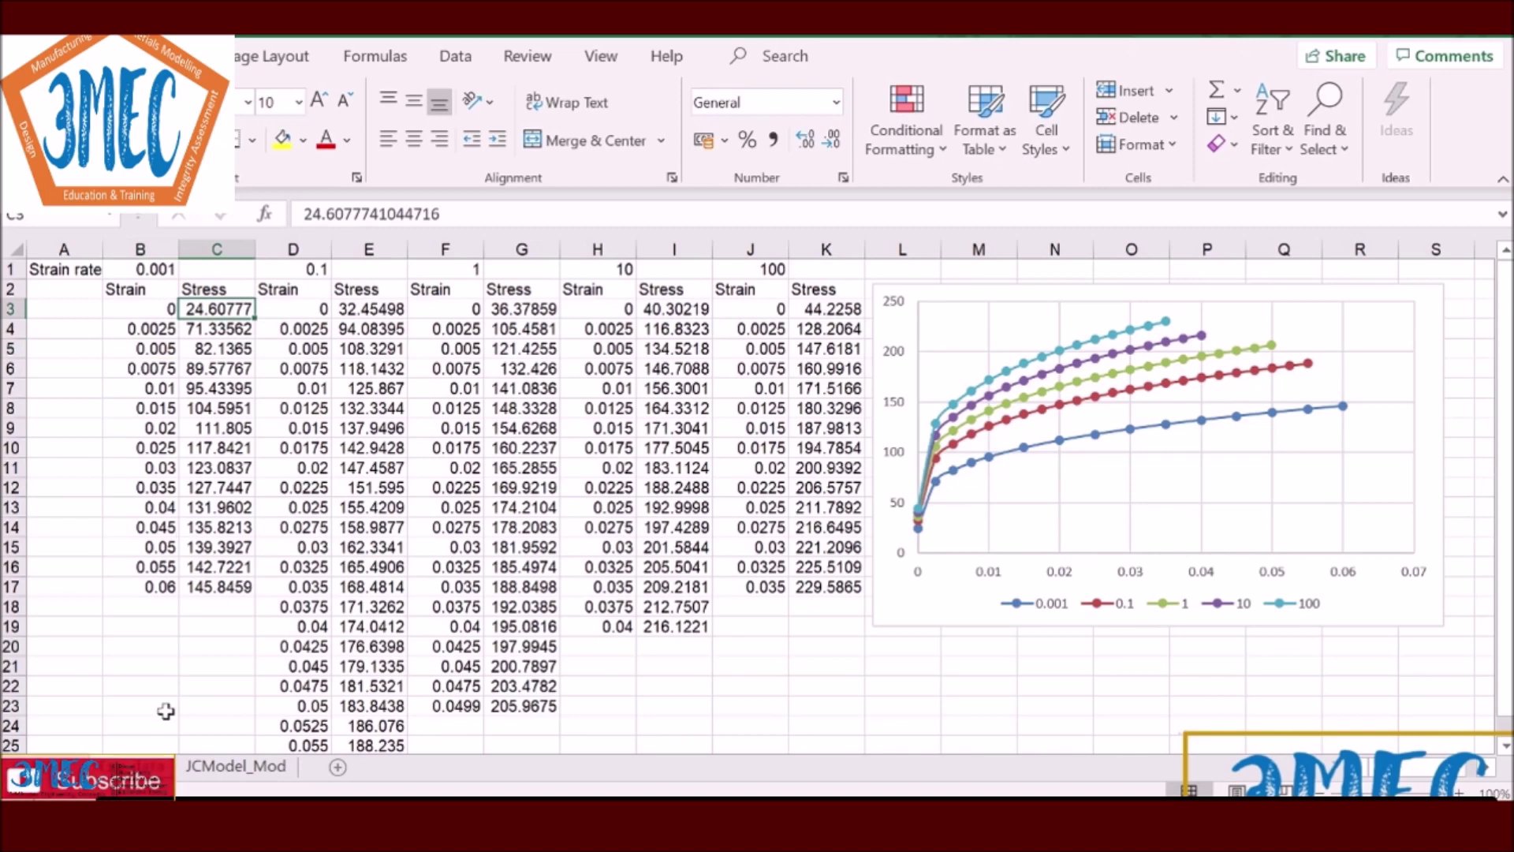
pyautogui.click(234, 769)
# Step: Examine the model stress formula in C3 together with the constants in N1:N5 that it references
pyautogui.click(215, 309)
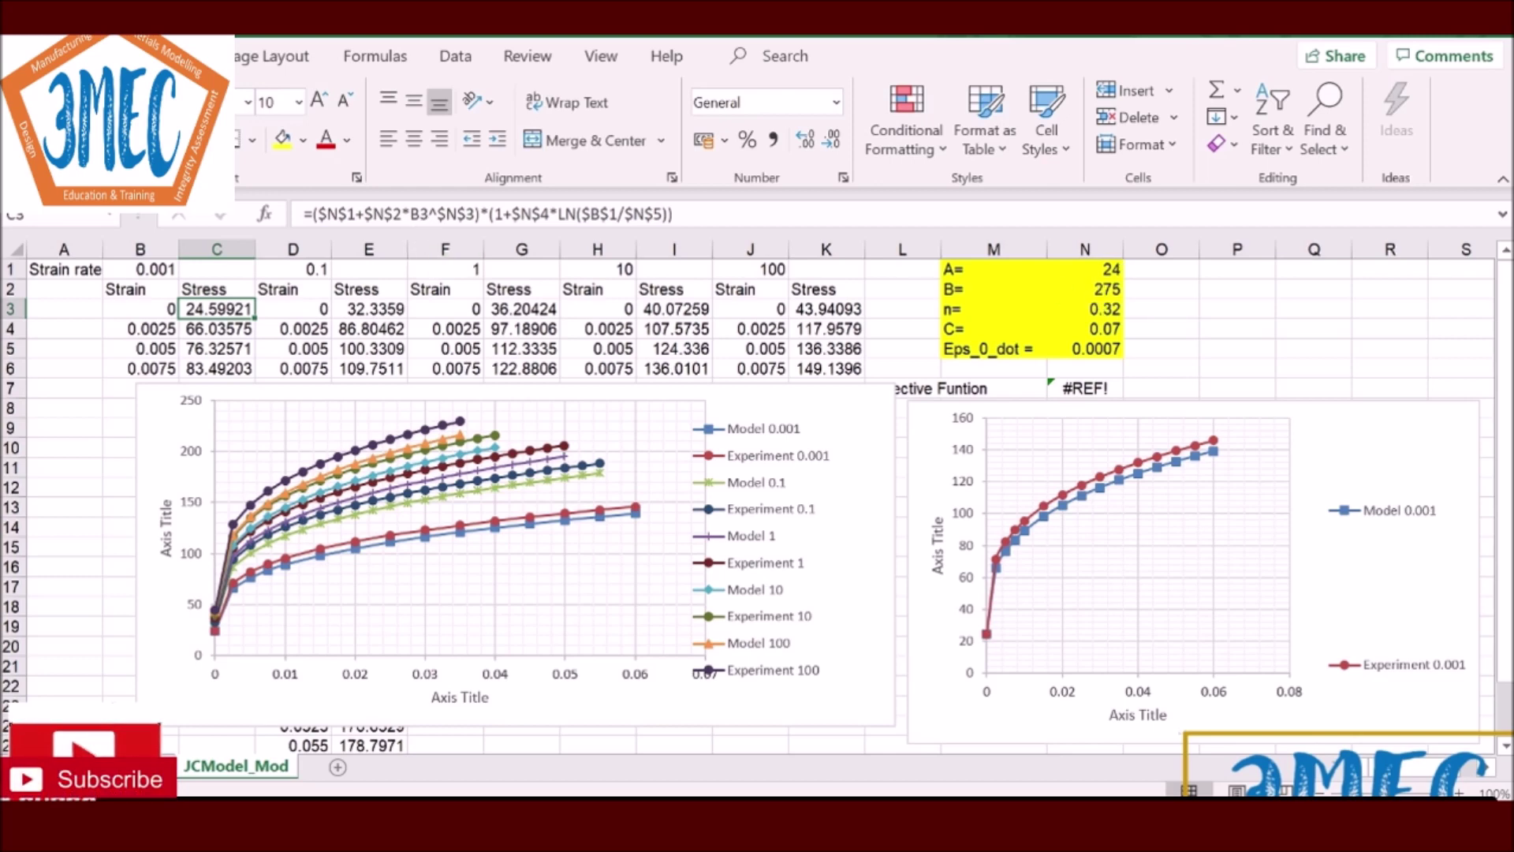
pyautogui.click(158, 310)
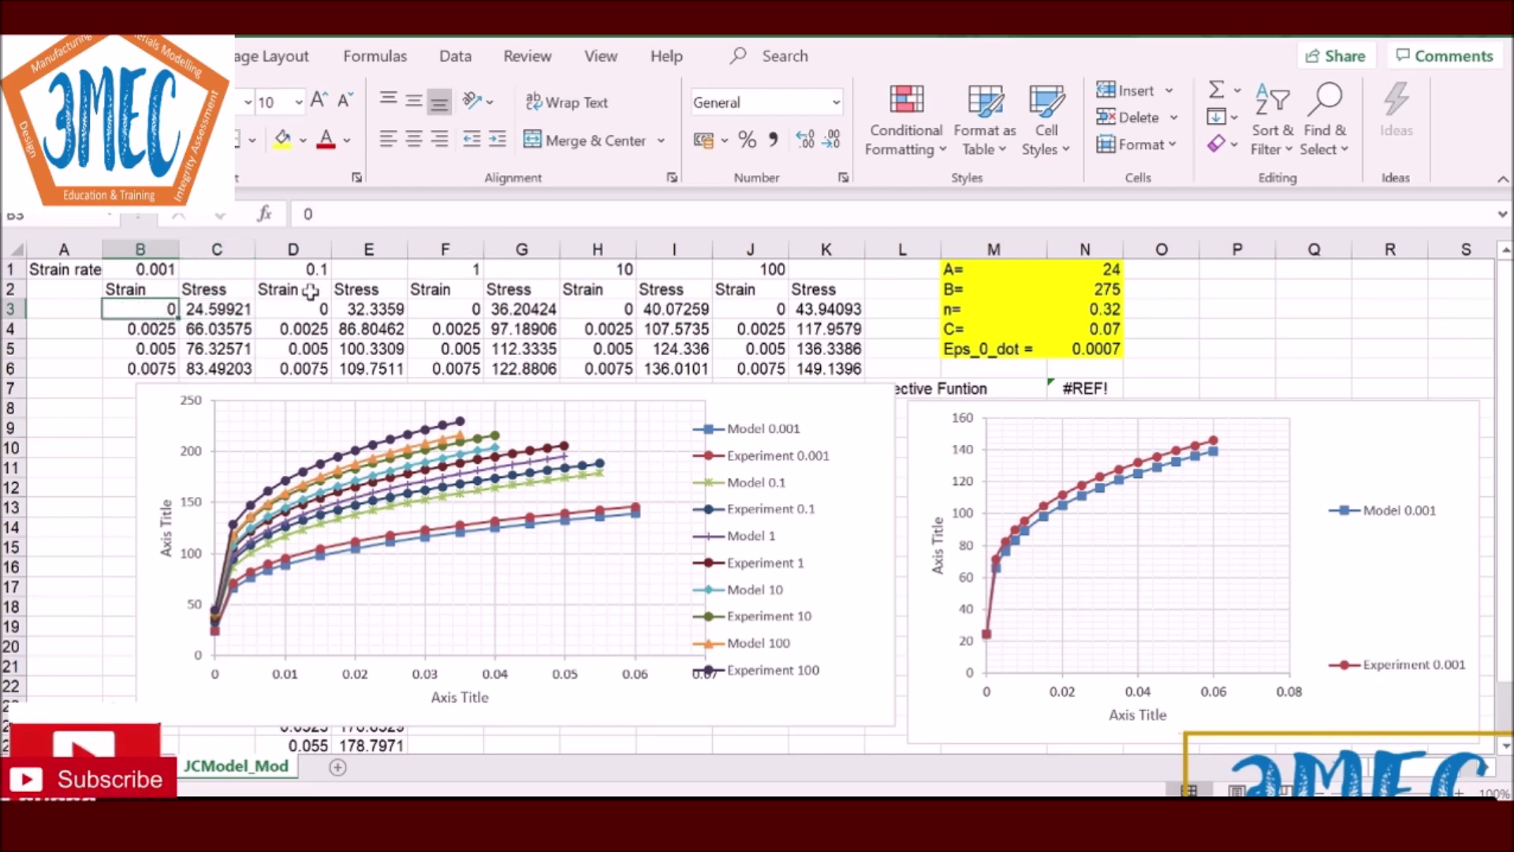
pyautogui.click(226, 308)
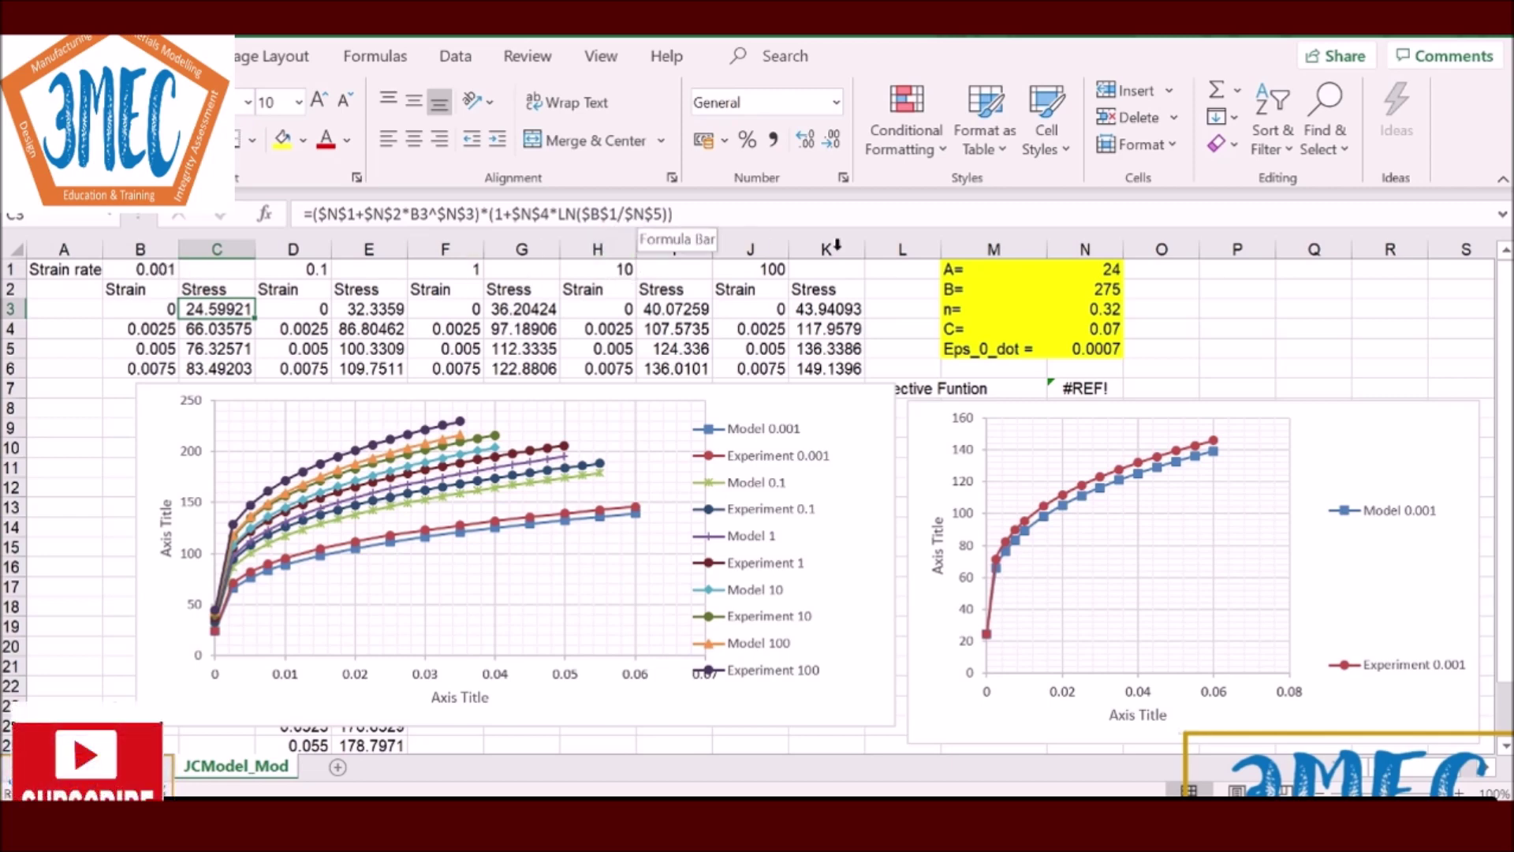
pyautogui.click(1092, 351)
pyautogui.moveTo(1102, 268); pyautogui.dragTo(1095, 345)
pyautogui.click(219, 308)
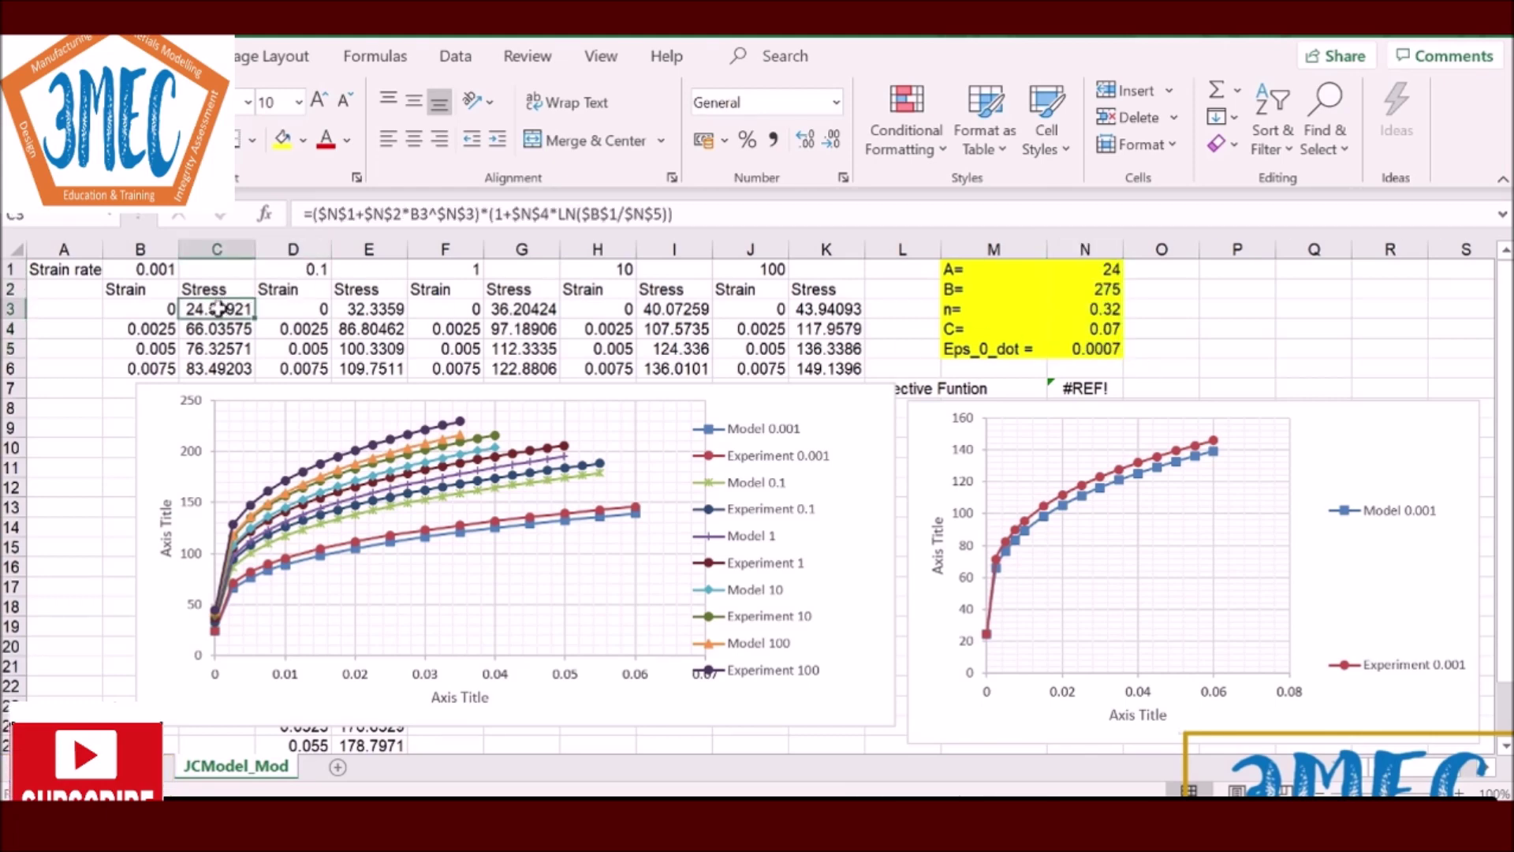
# Step: Examine the row 3 stress formulas for the different strain rates and the strain rate cell in D1
pyautogui.click(385, 316)
pyautogui.click(524, 314)
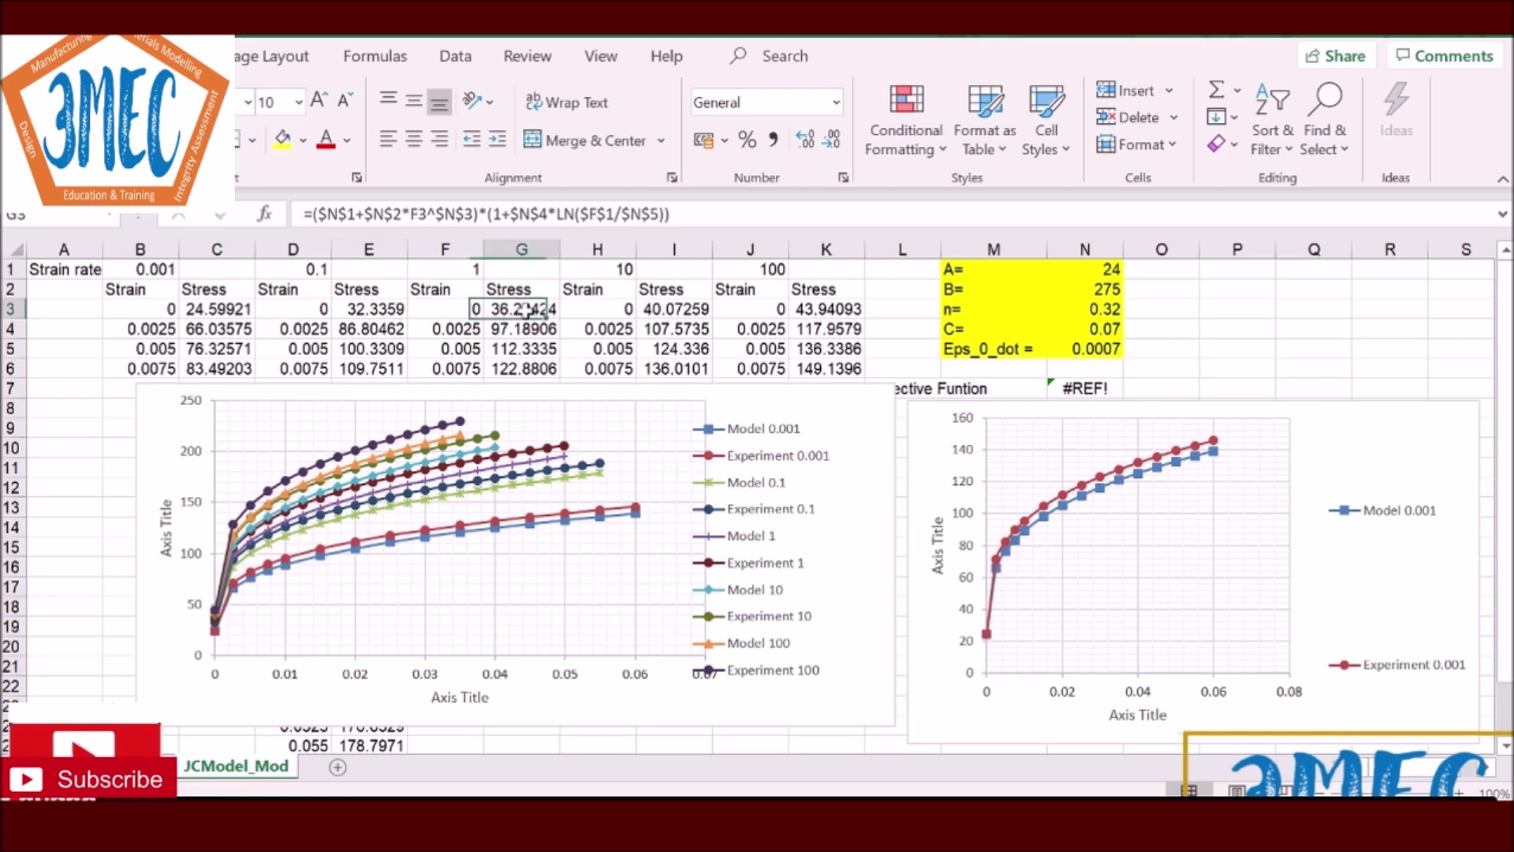
pyautogui.click(667, 313)
pyautogui.click(835, 307)
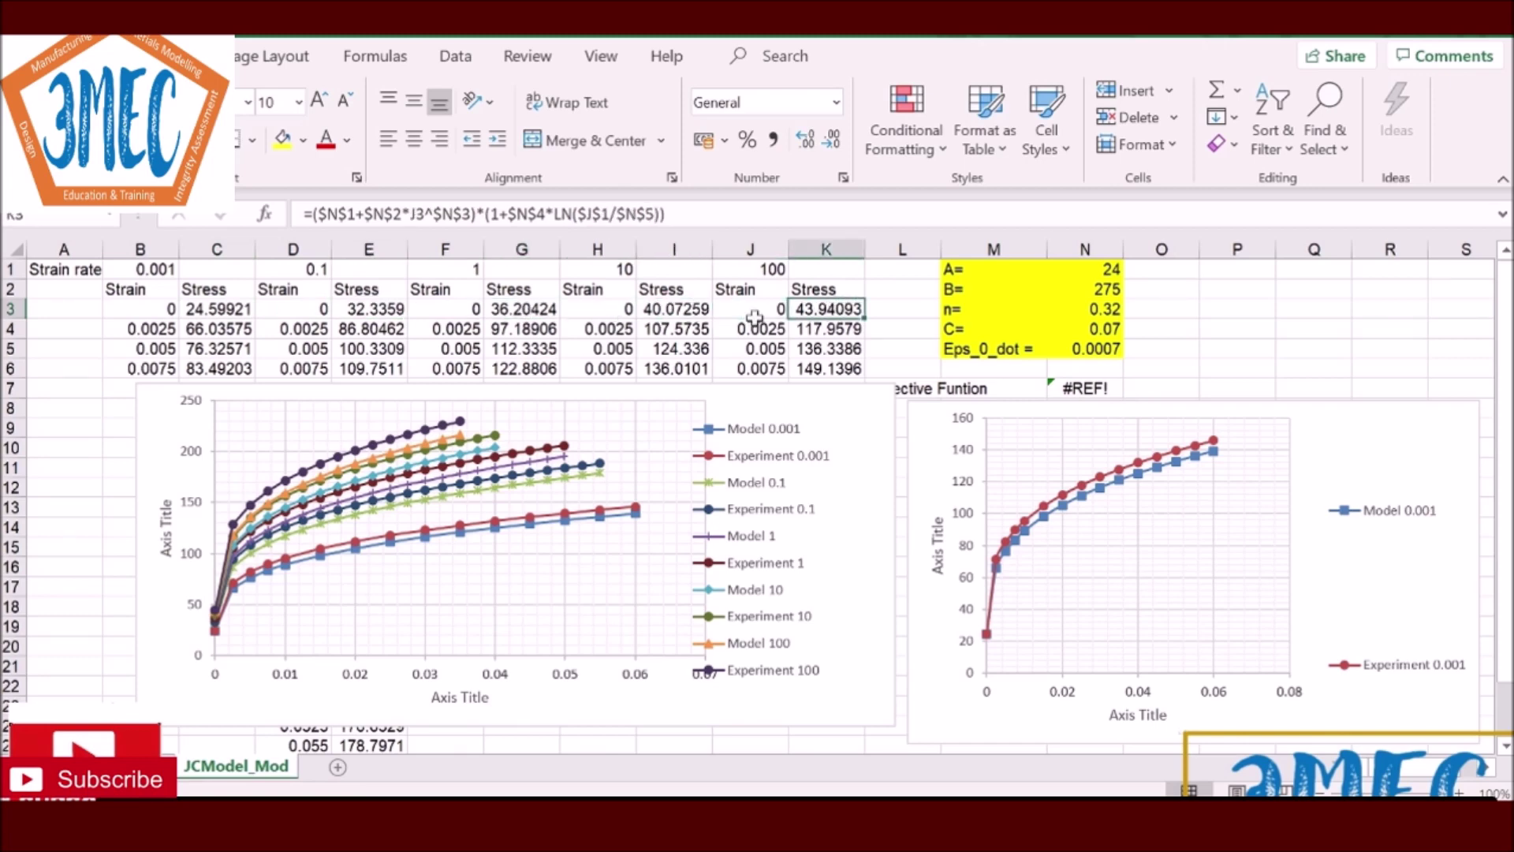
pyautogui.click(230, 312)
pyautogui.click(357, 312)
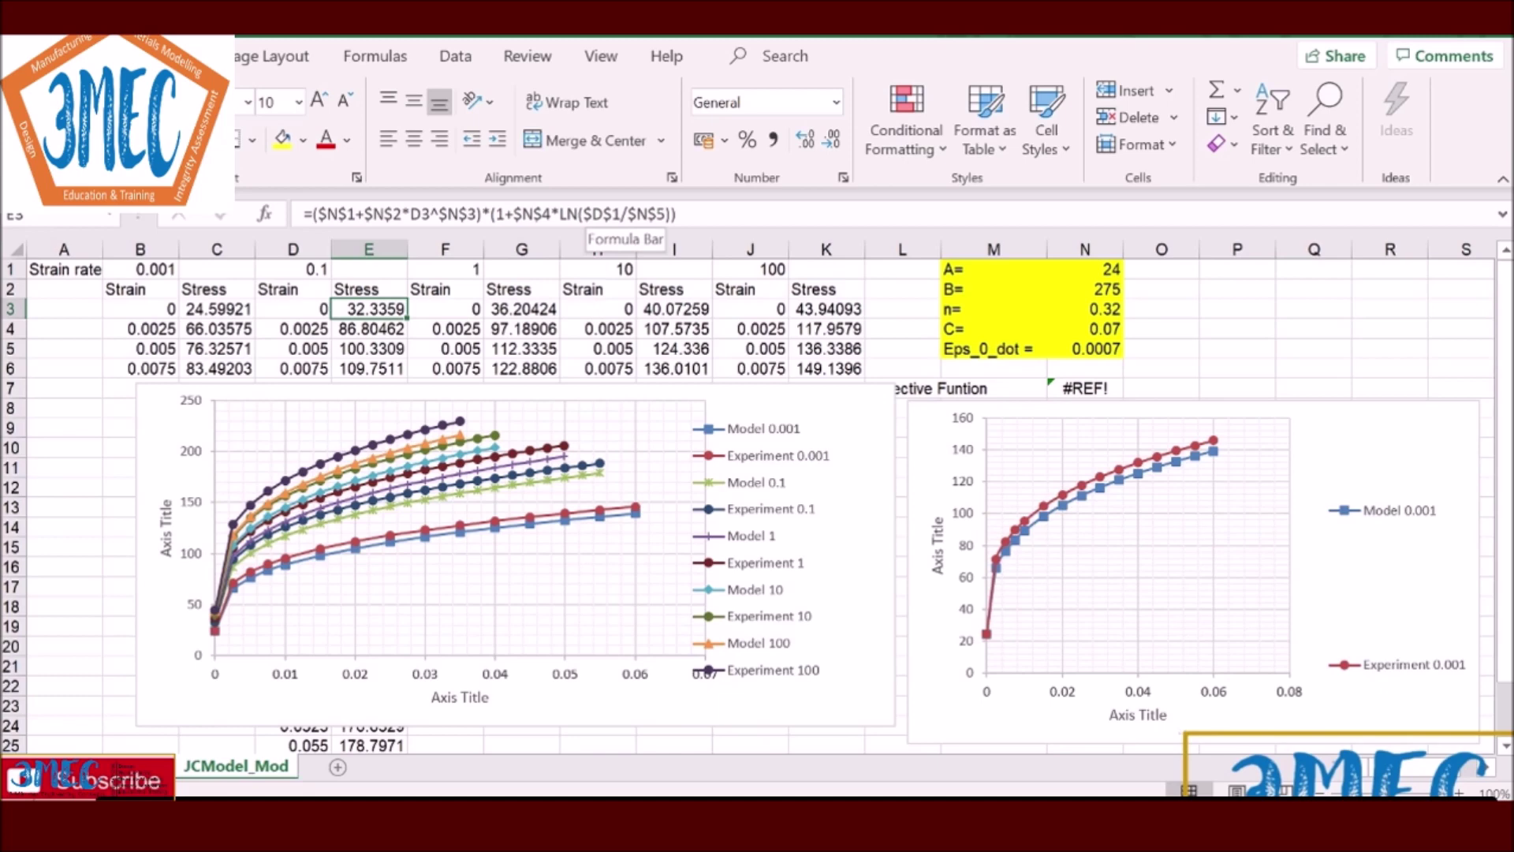
pyautogui.click(309, 270)
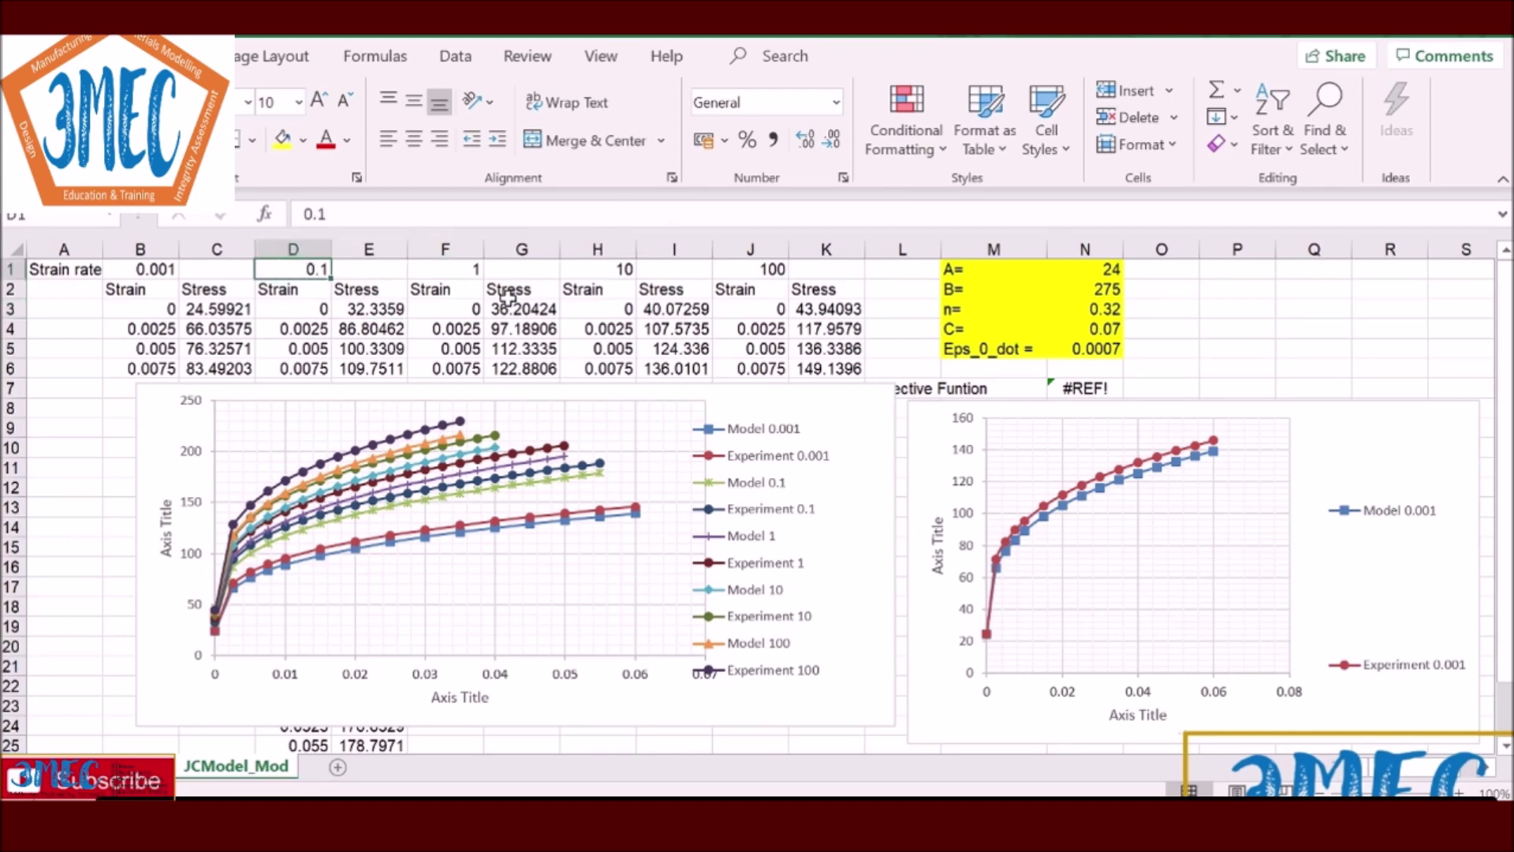
pyautogui.click(514, 309)
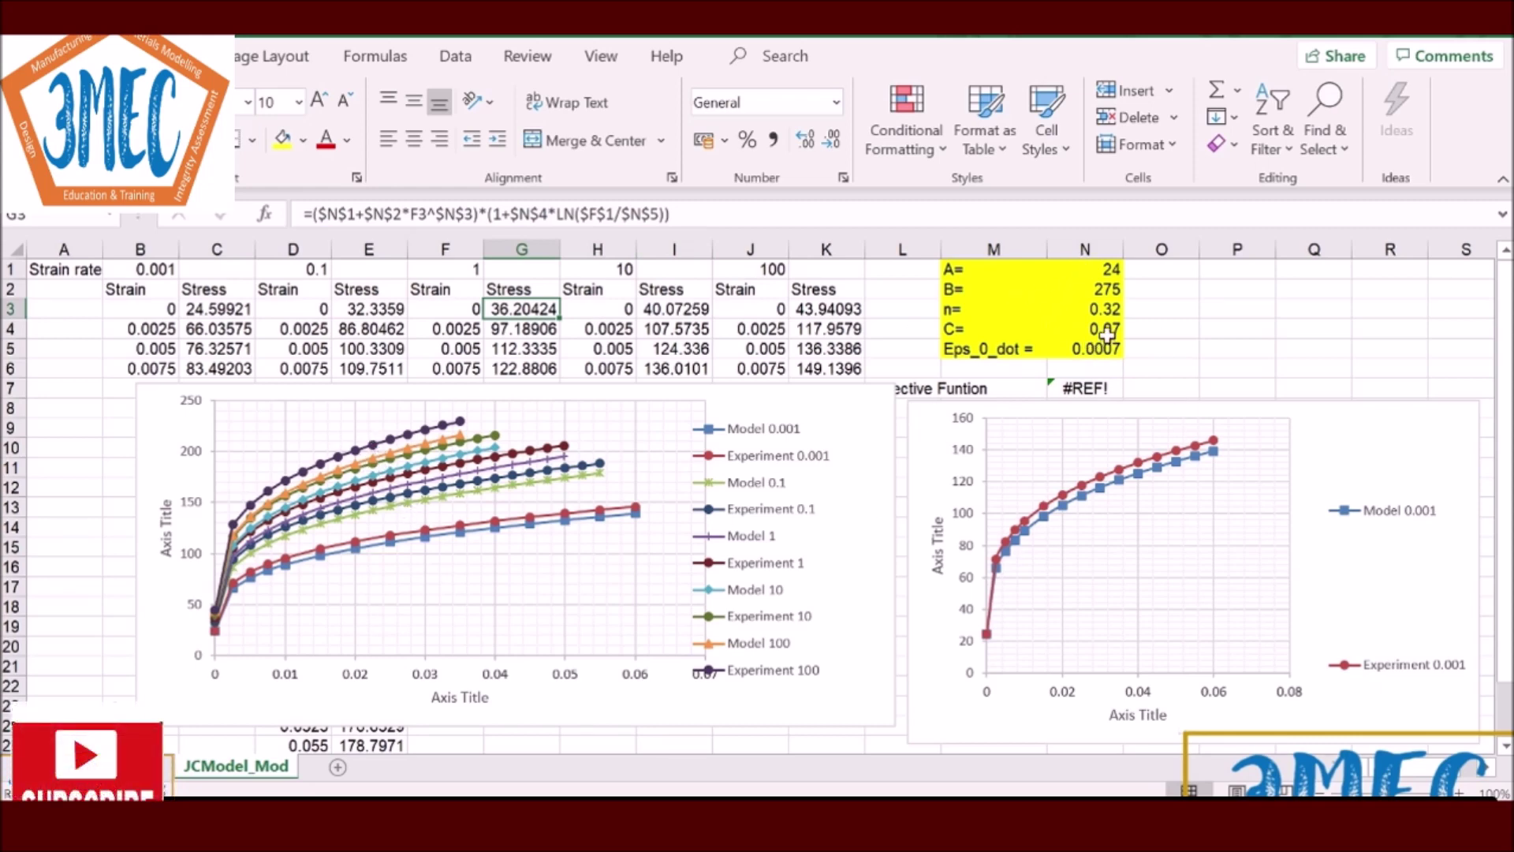
# Step: Set the model constant A in N1 to 25
pyautogui.click(1095, 272)
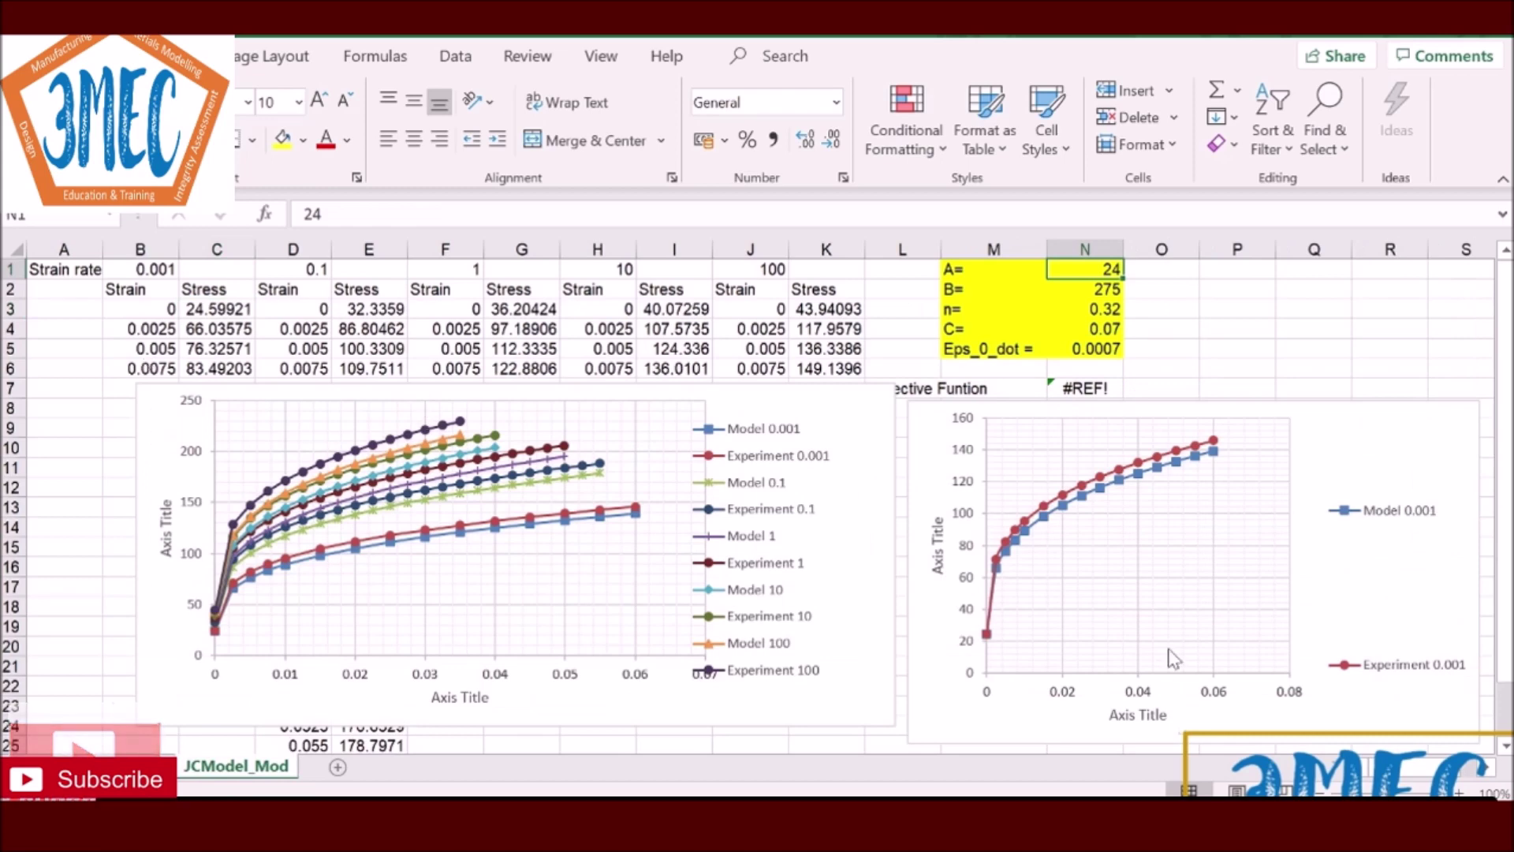
pyautogui.click(1370, 443)
pyautogui.click(1367, 530)
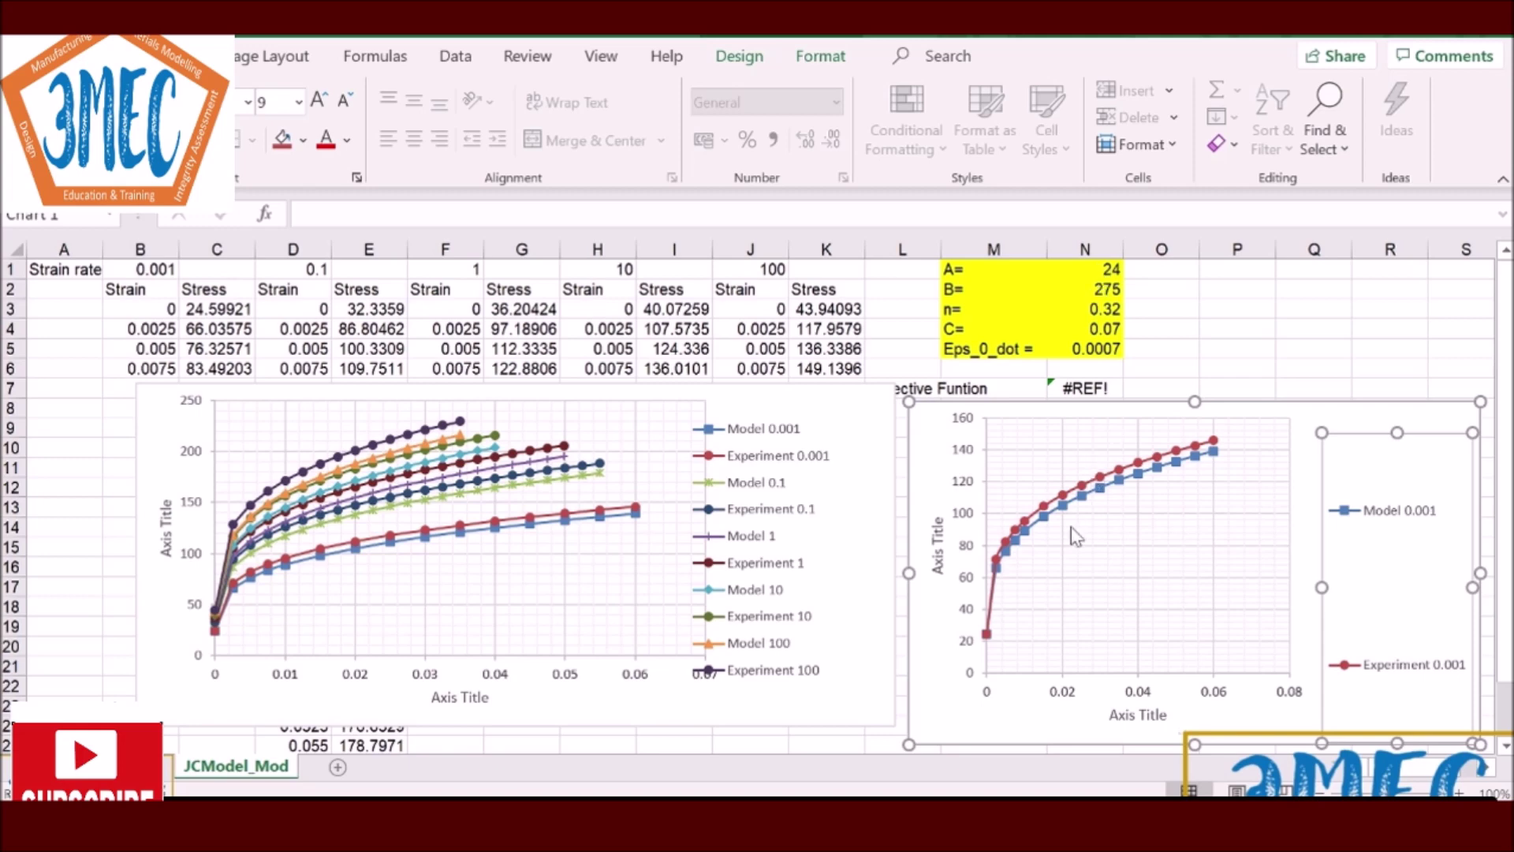
pyautogui.click(1108, 290)
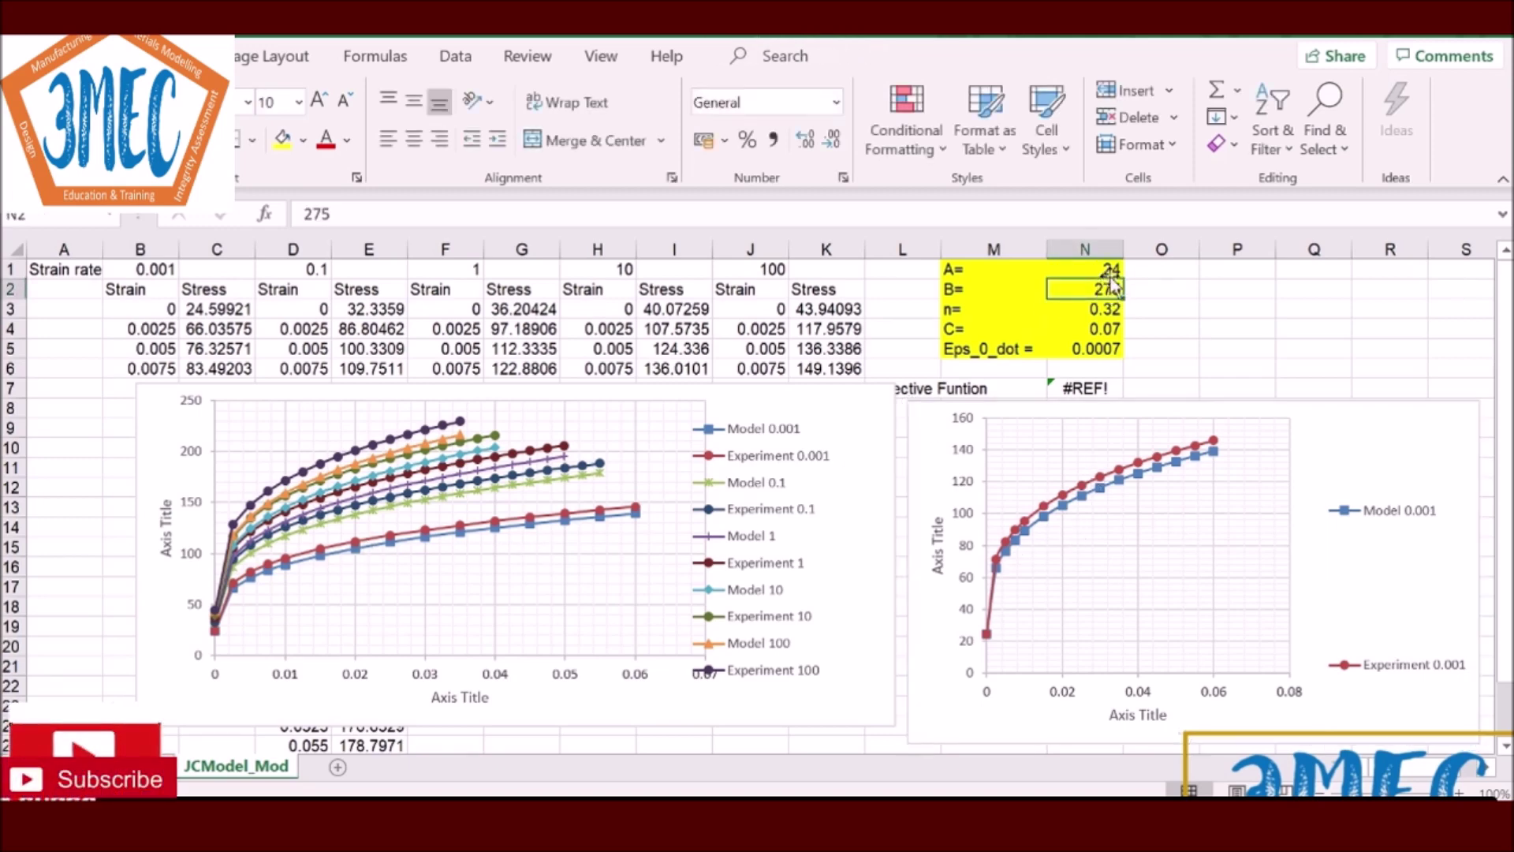
pyautogui.click(1110, 270)
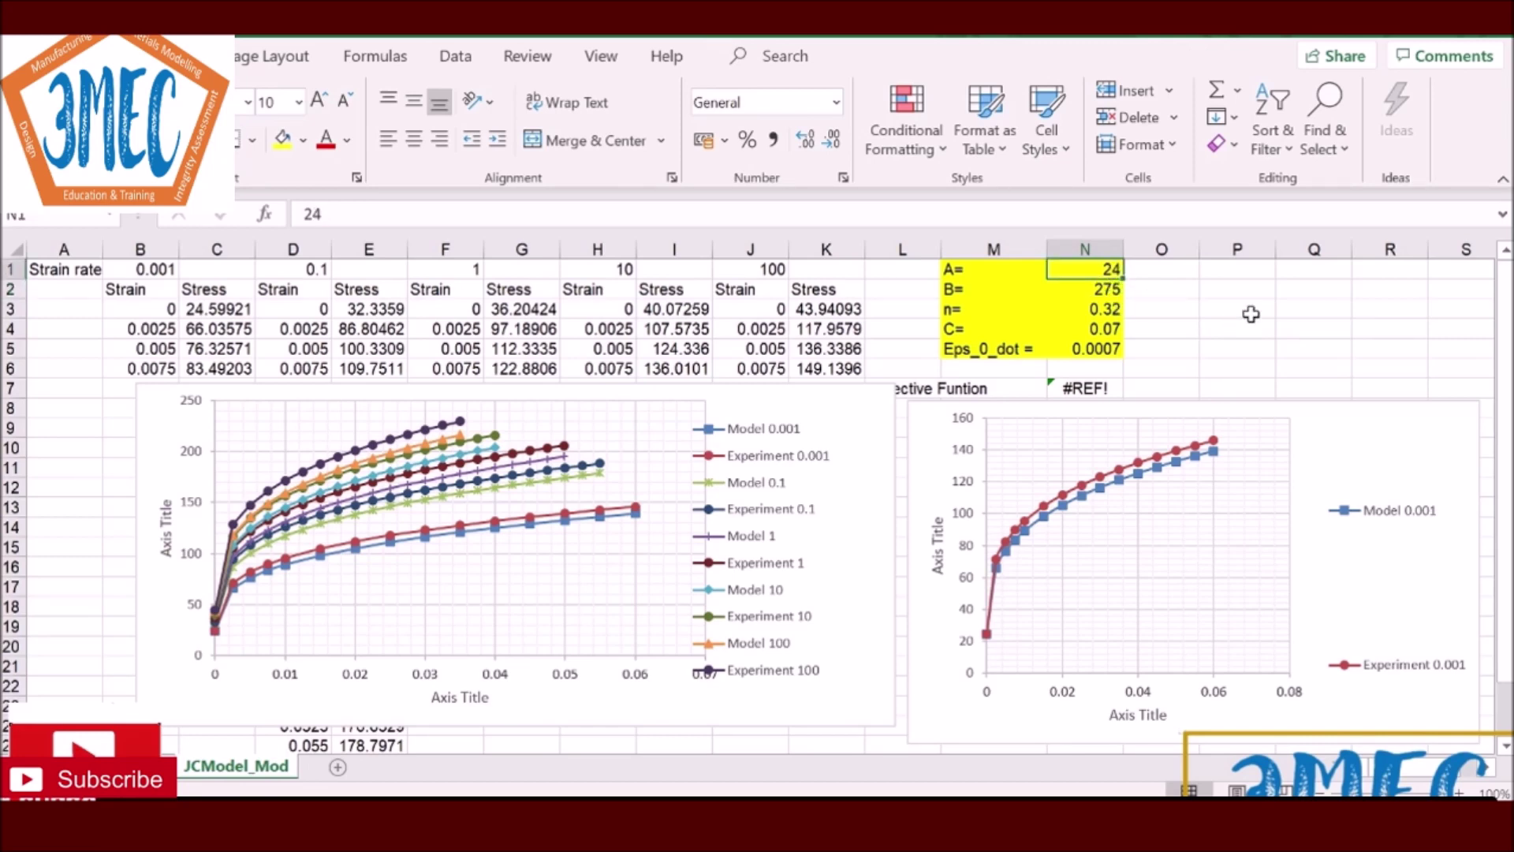
pyautogui.write('2')
pyautogui.press('Return')
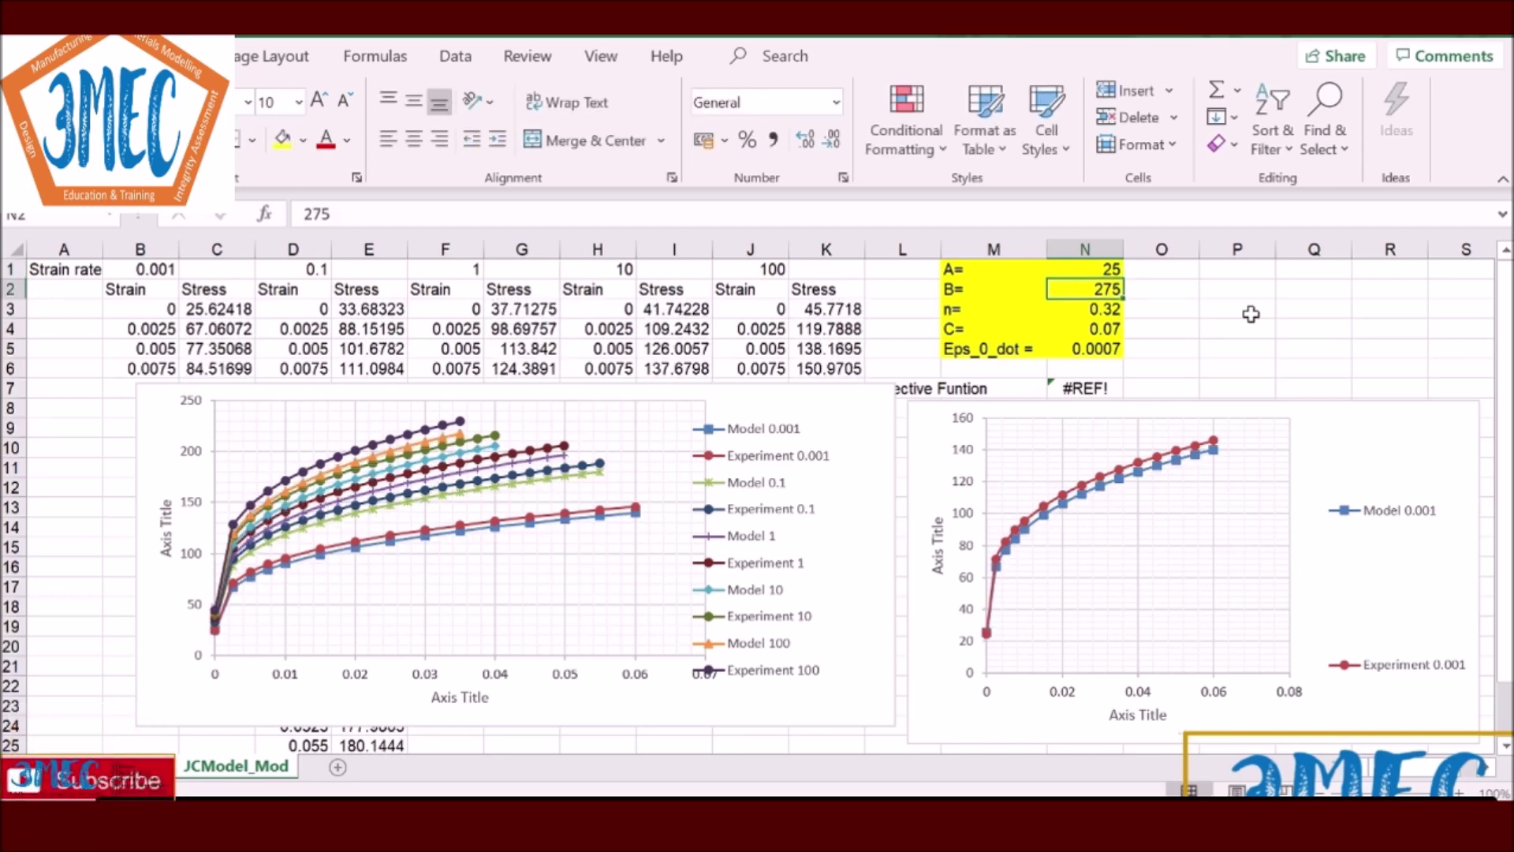
# Step: Set the model constant A in N1 to 26 and select the value of constant B
pyautogui.click(1073, 269)
pyautogui.write('2')
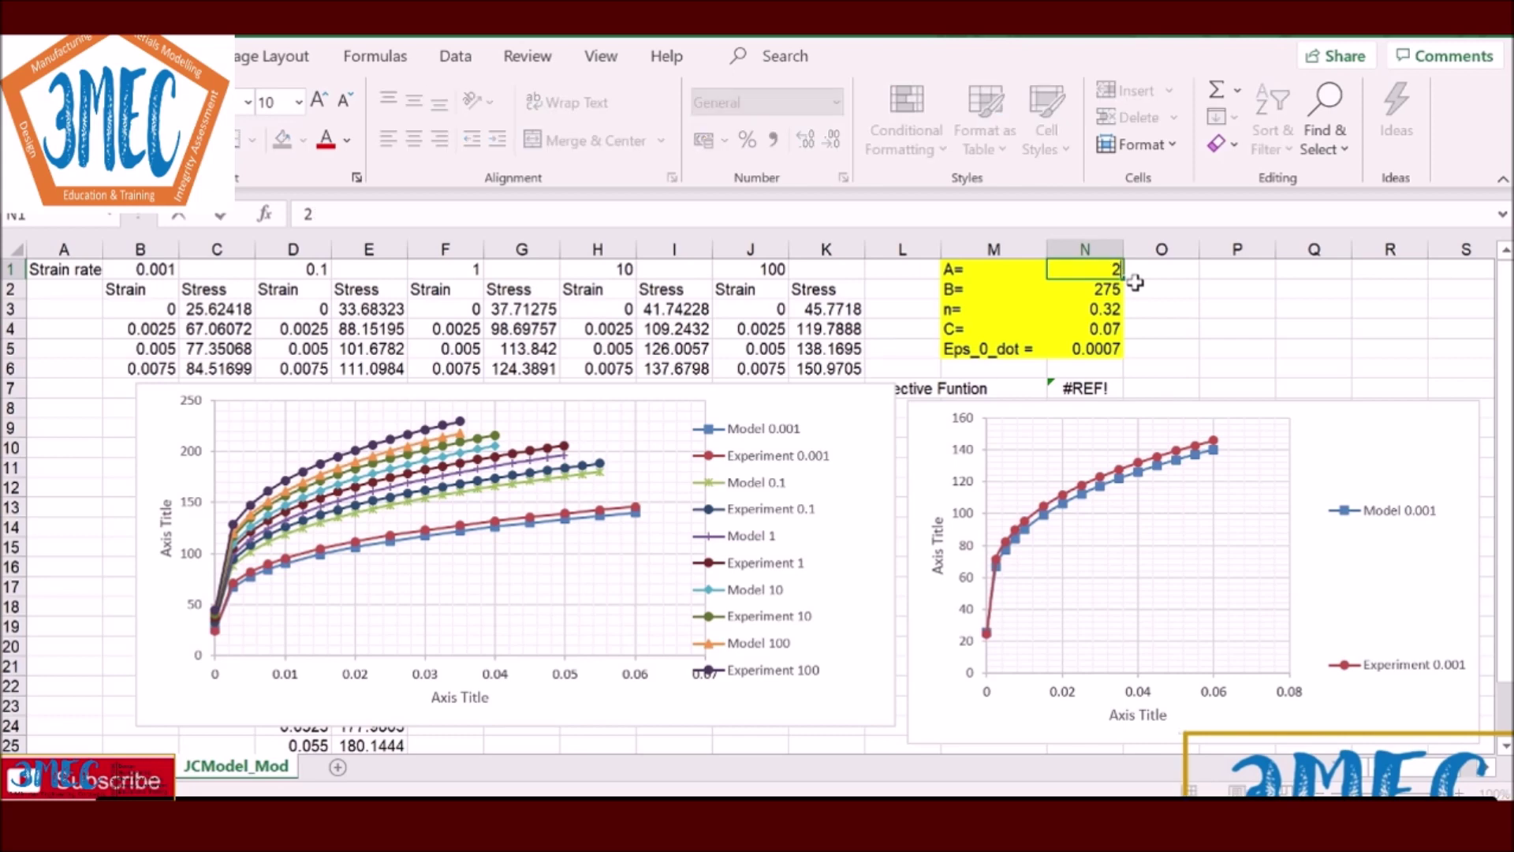
pyautogui.press('Return')
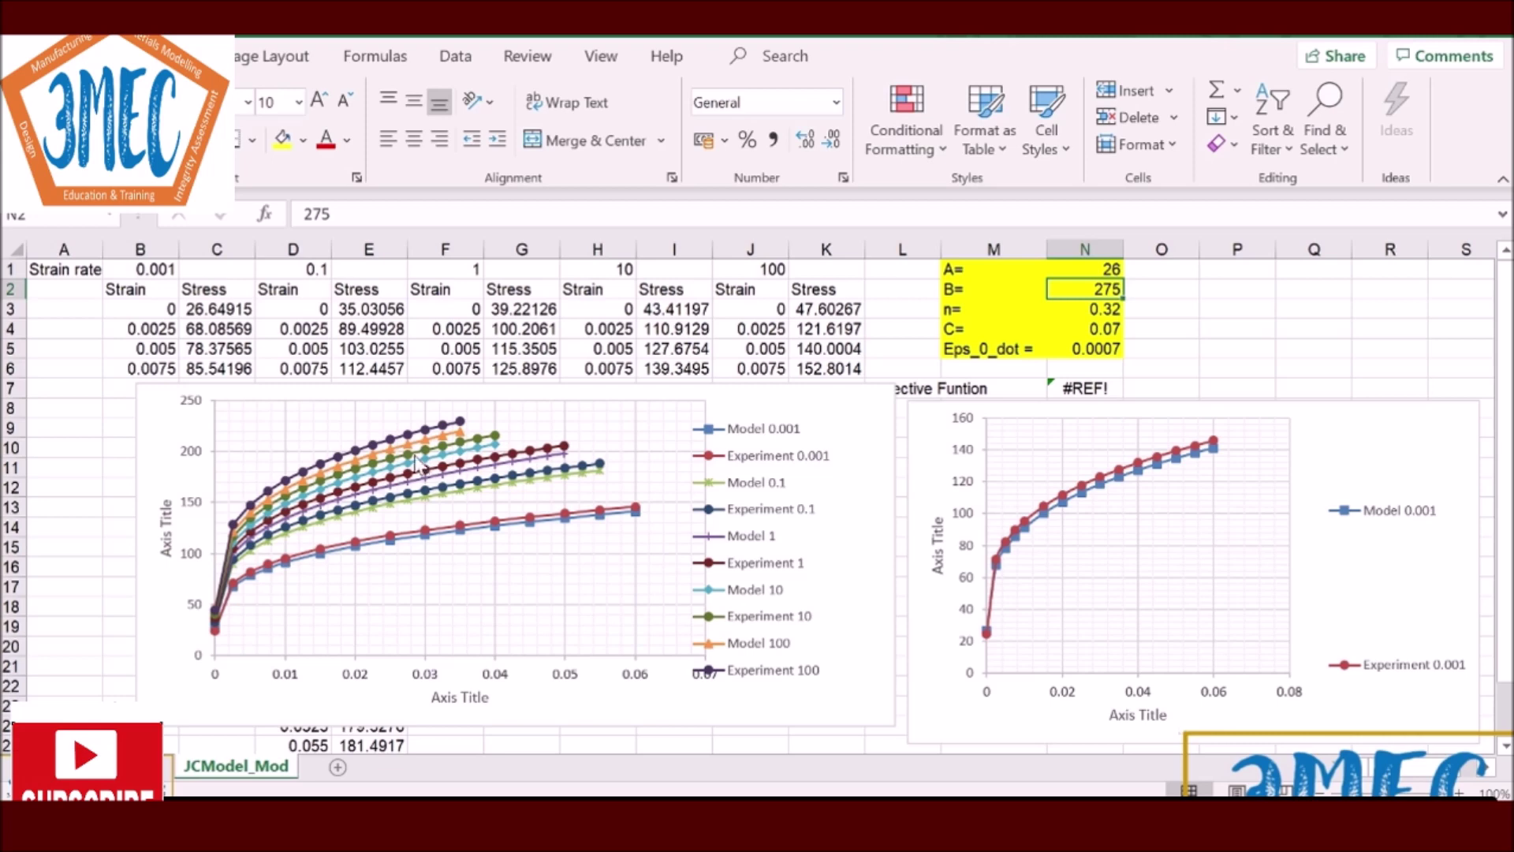
pyautogui.click(1104, 270)
pyautogui.click(1104, 292)
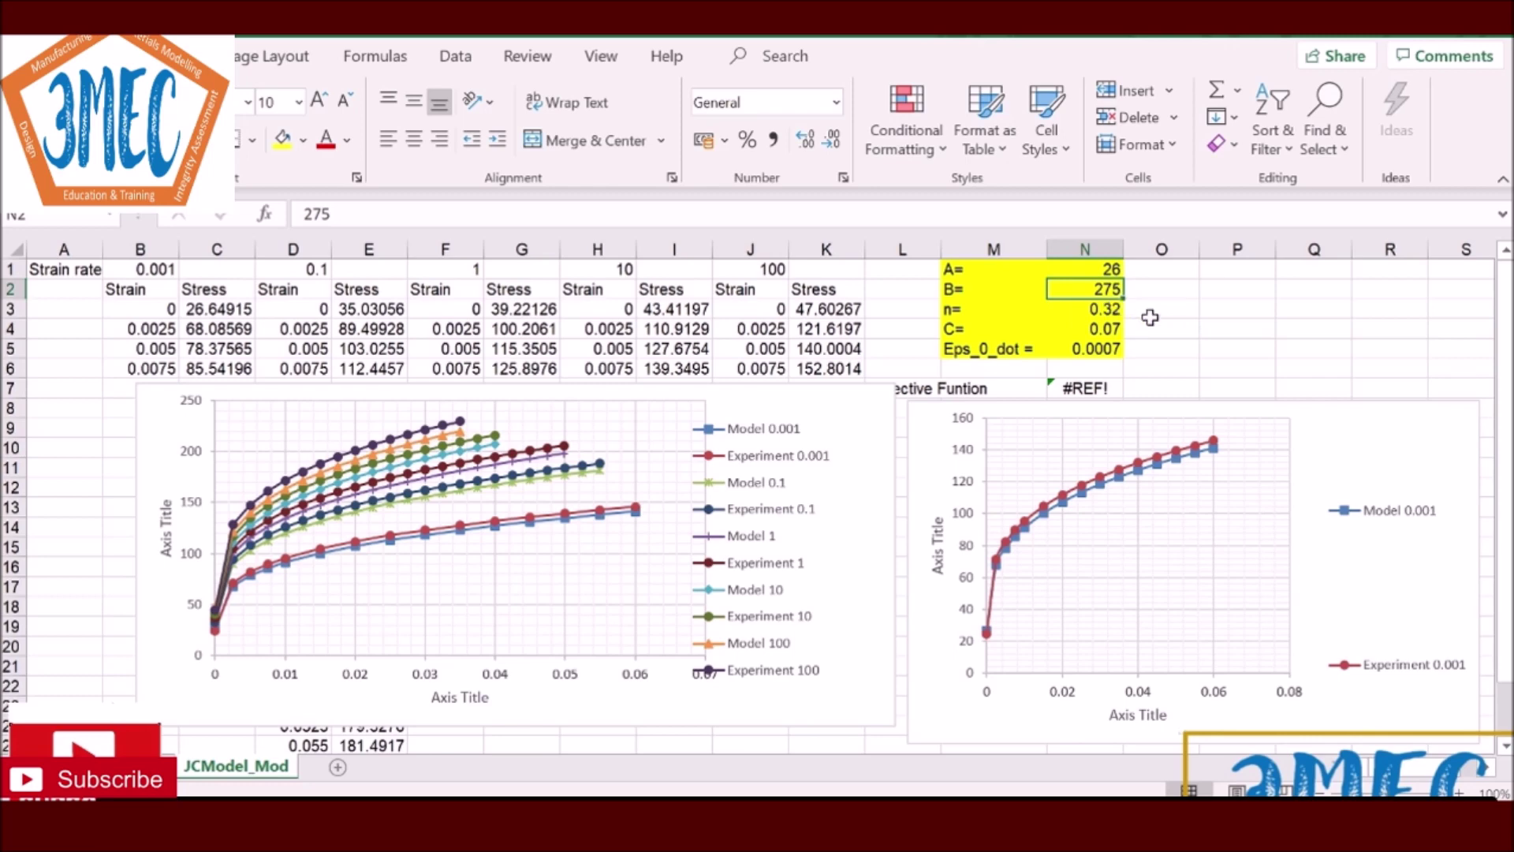
# Step: Set the model constant B in N2 to 280 and the exponent n in N3 to 0.31
pyautogui.write('280')
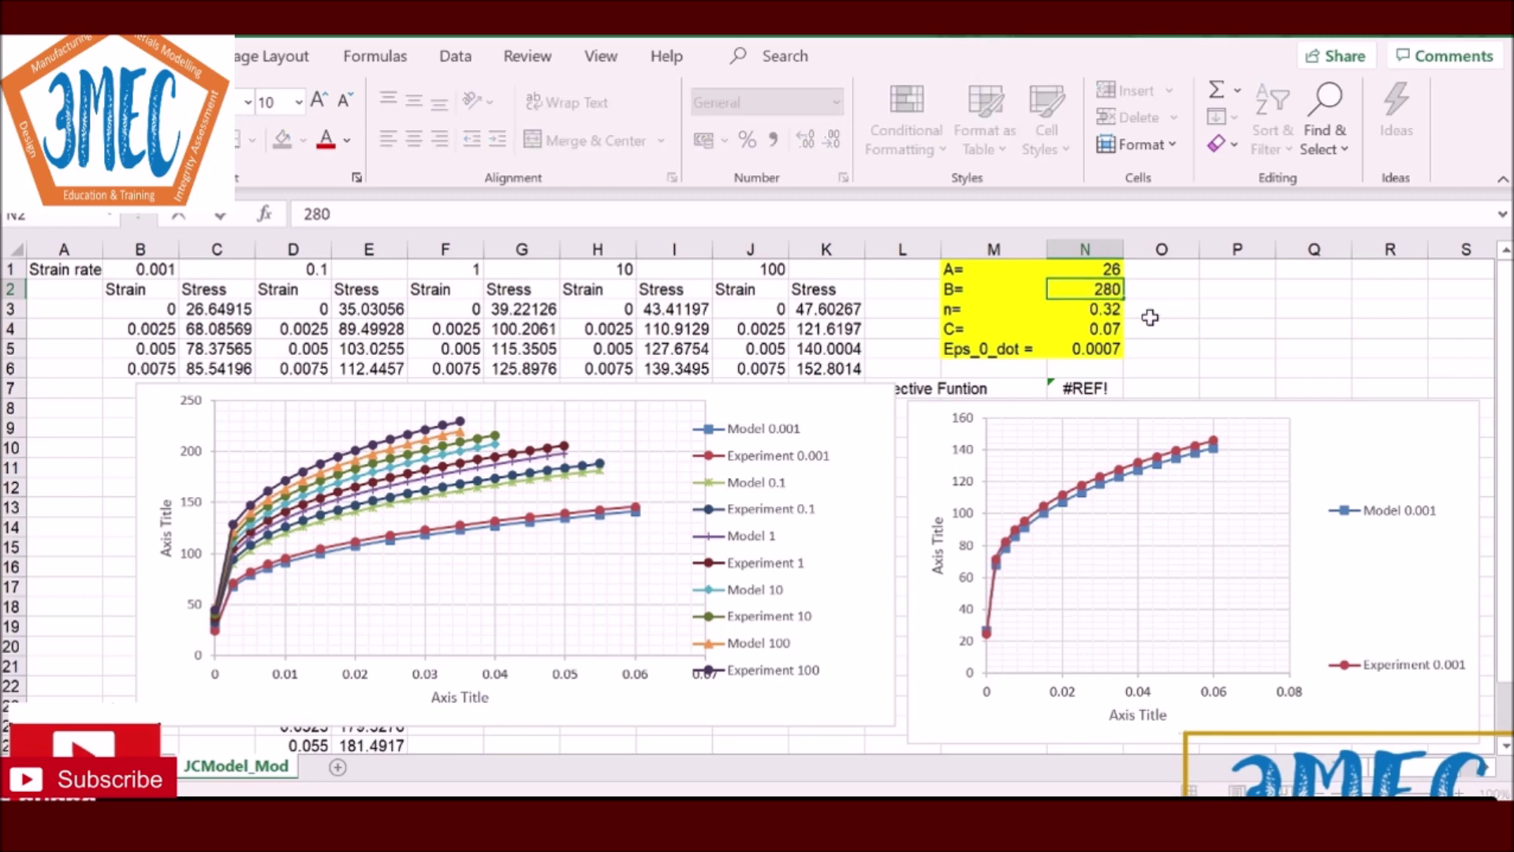
pyautogui.press('Return')
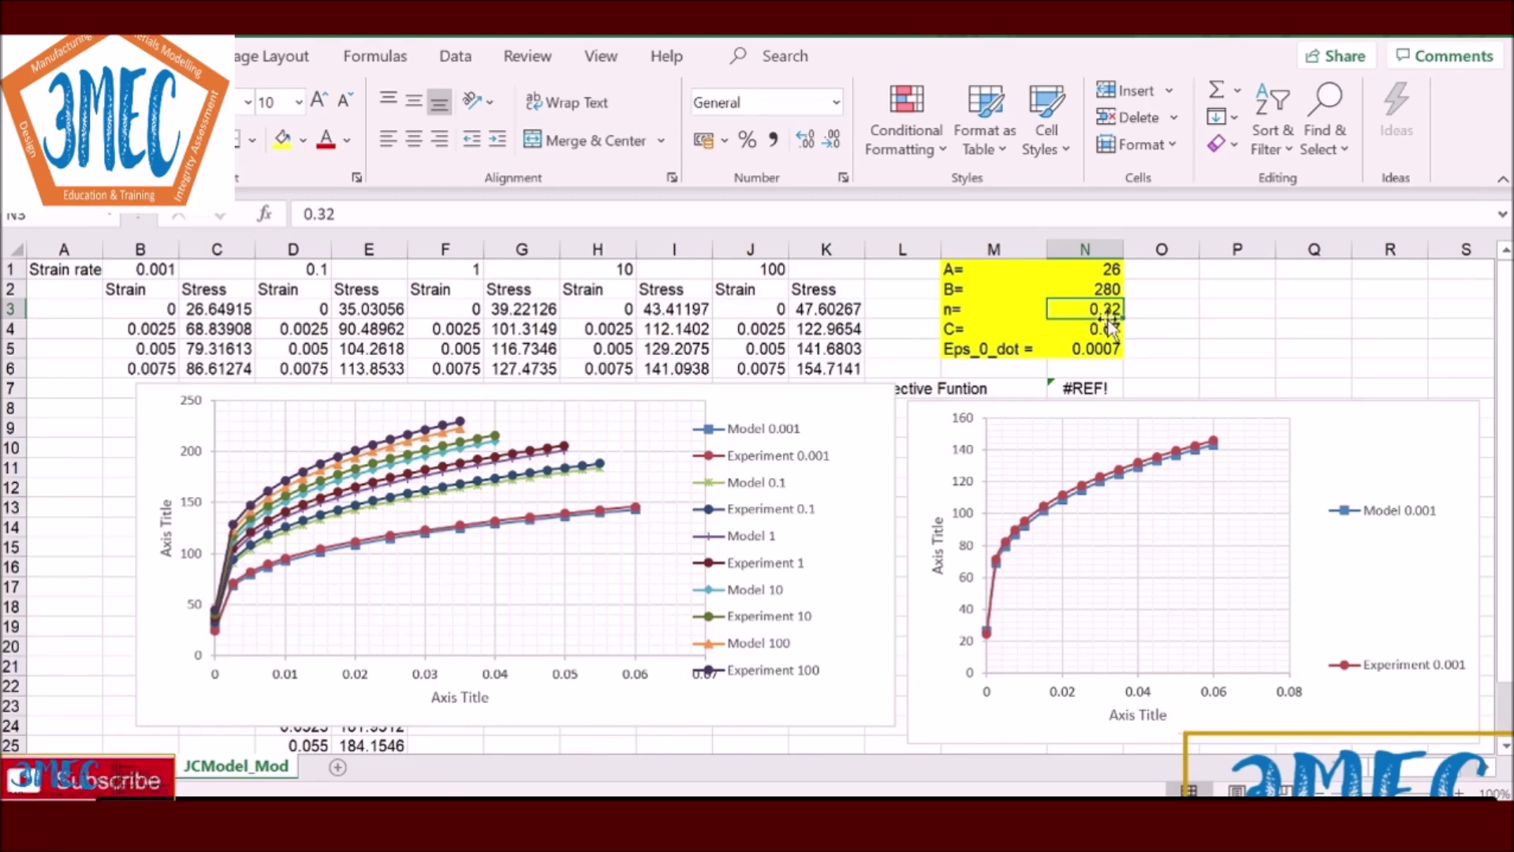
pyautogui.write('0')
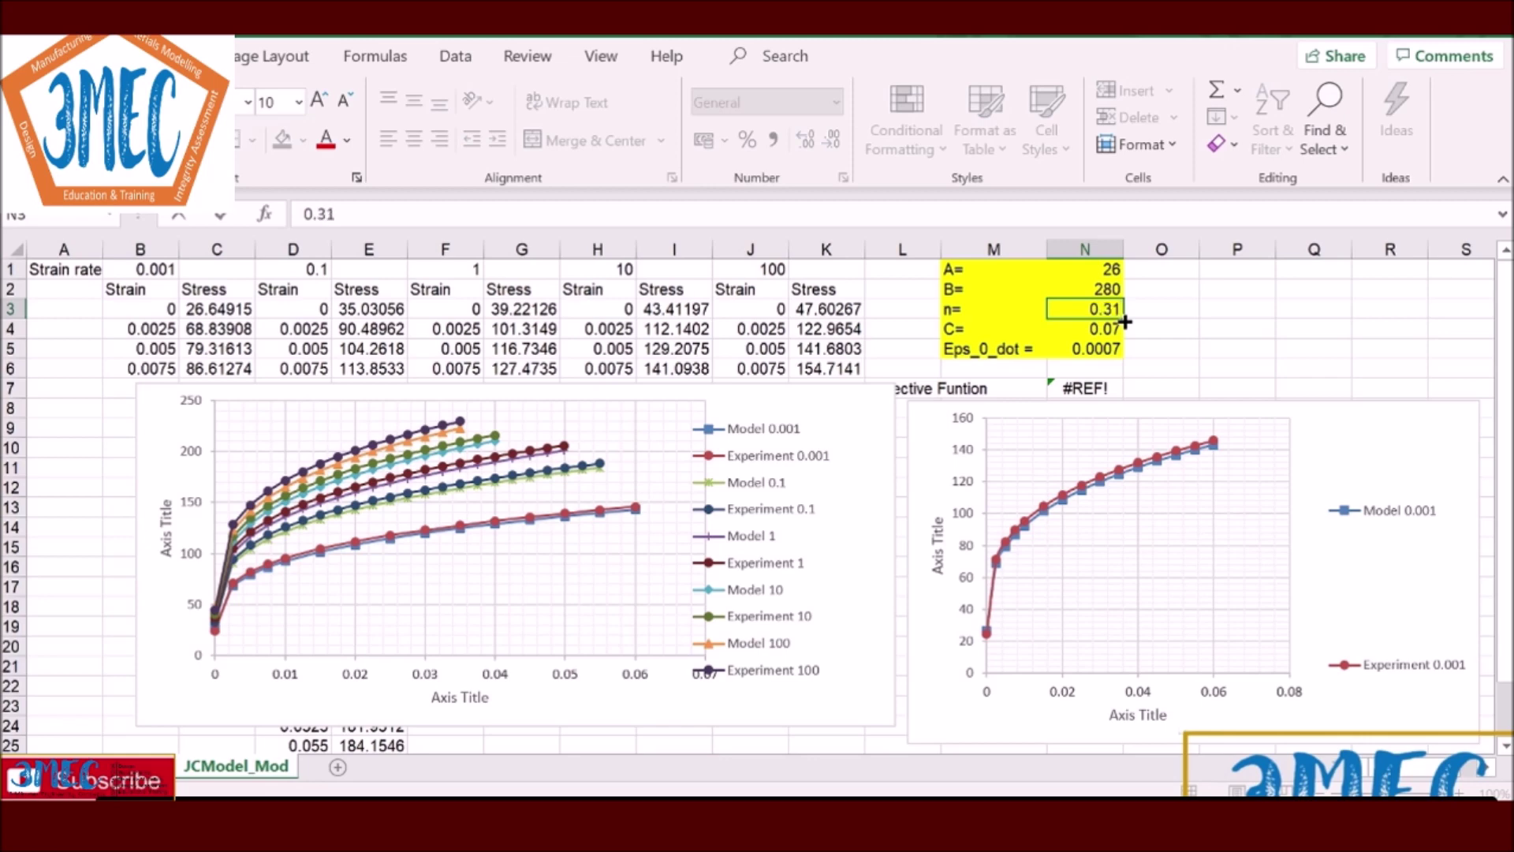
pyautogui.press('Return')
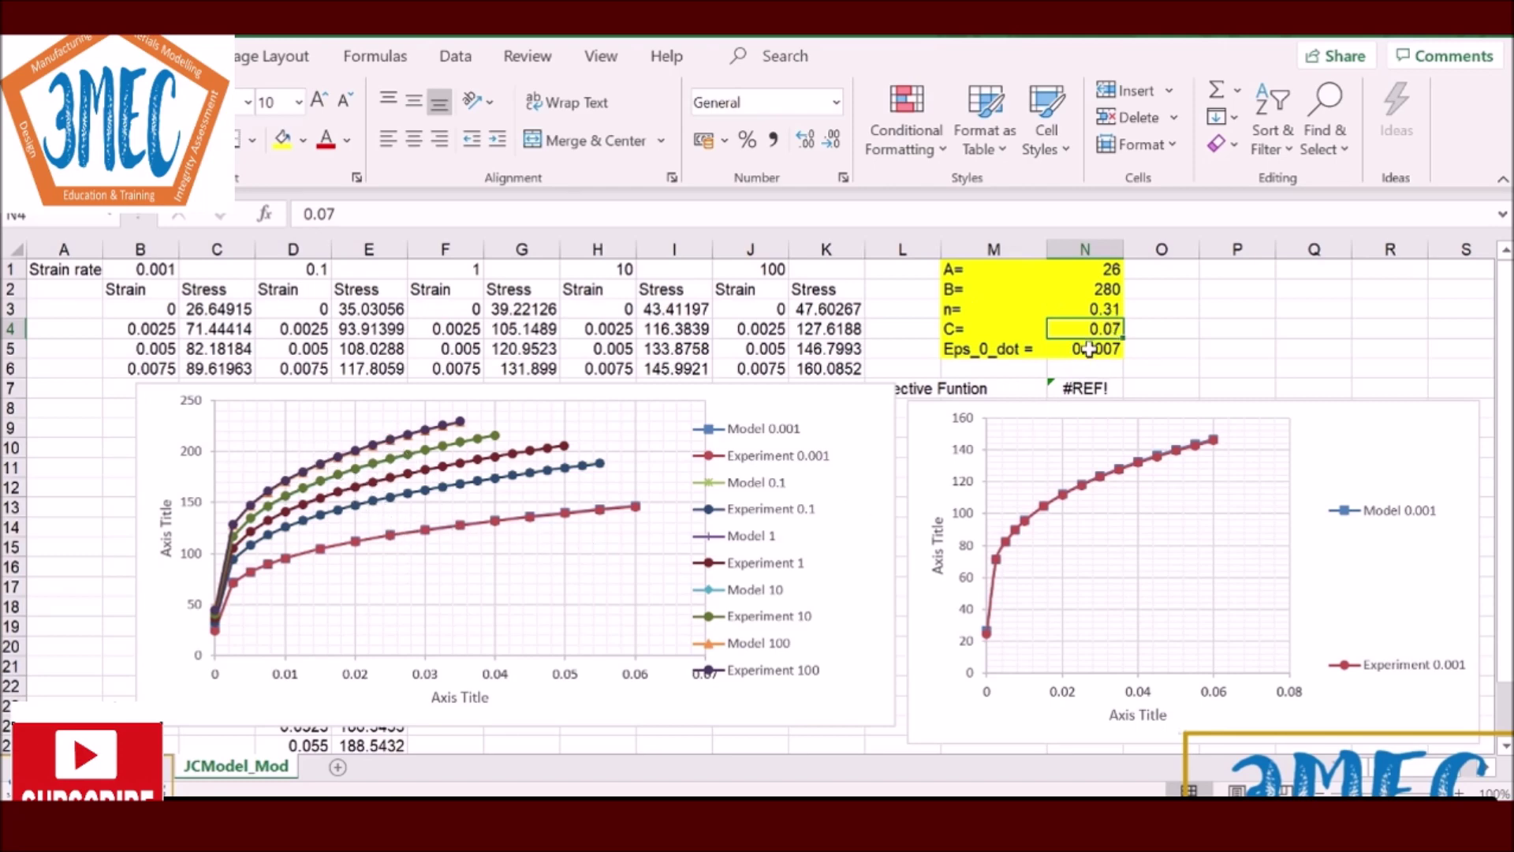
# Step: Set the model constant C in N4 to 0.1 and the reference strain rate Eps_0_dot in N5 to 0.001
pyautogui.click(1097, 352)
pyautogui.press('Up')
pyautogui.write('0')
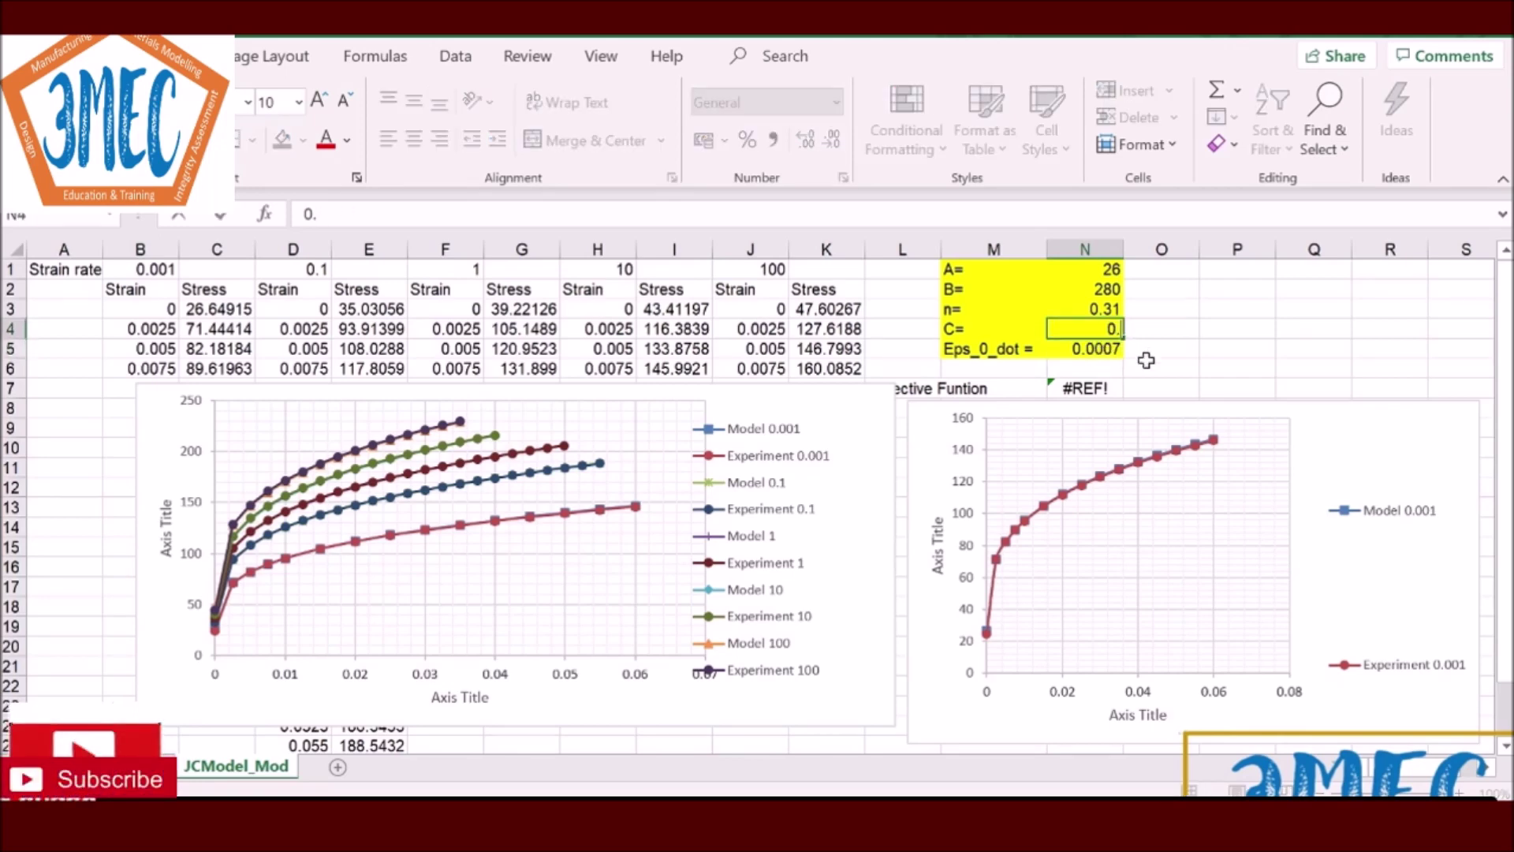
pyautogui.press('Return')
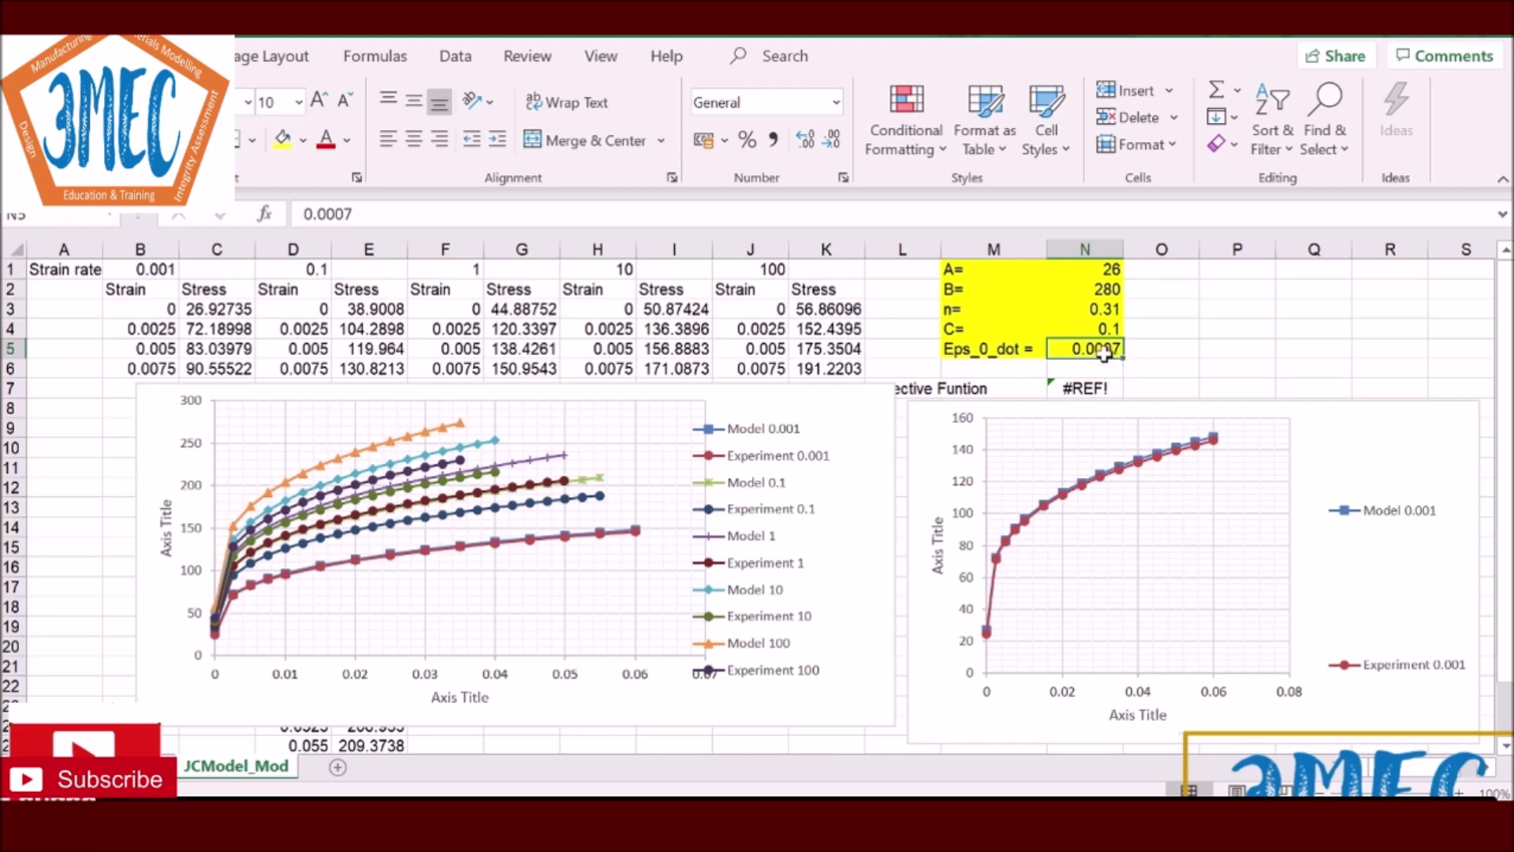
pyautogui.write('0.001')
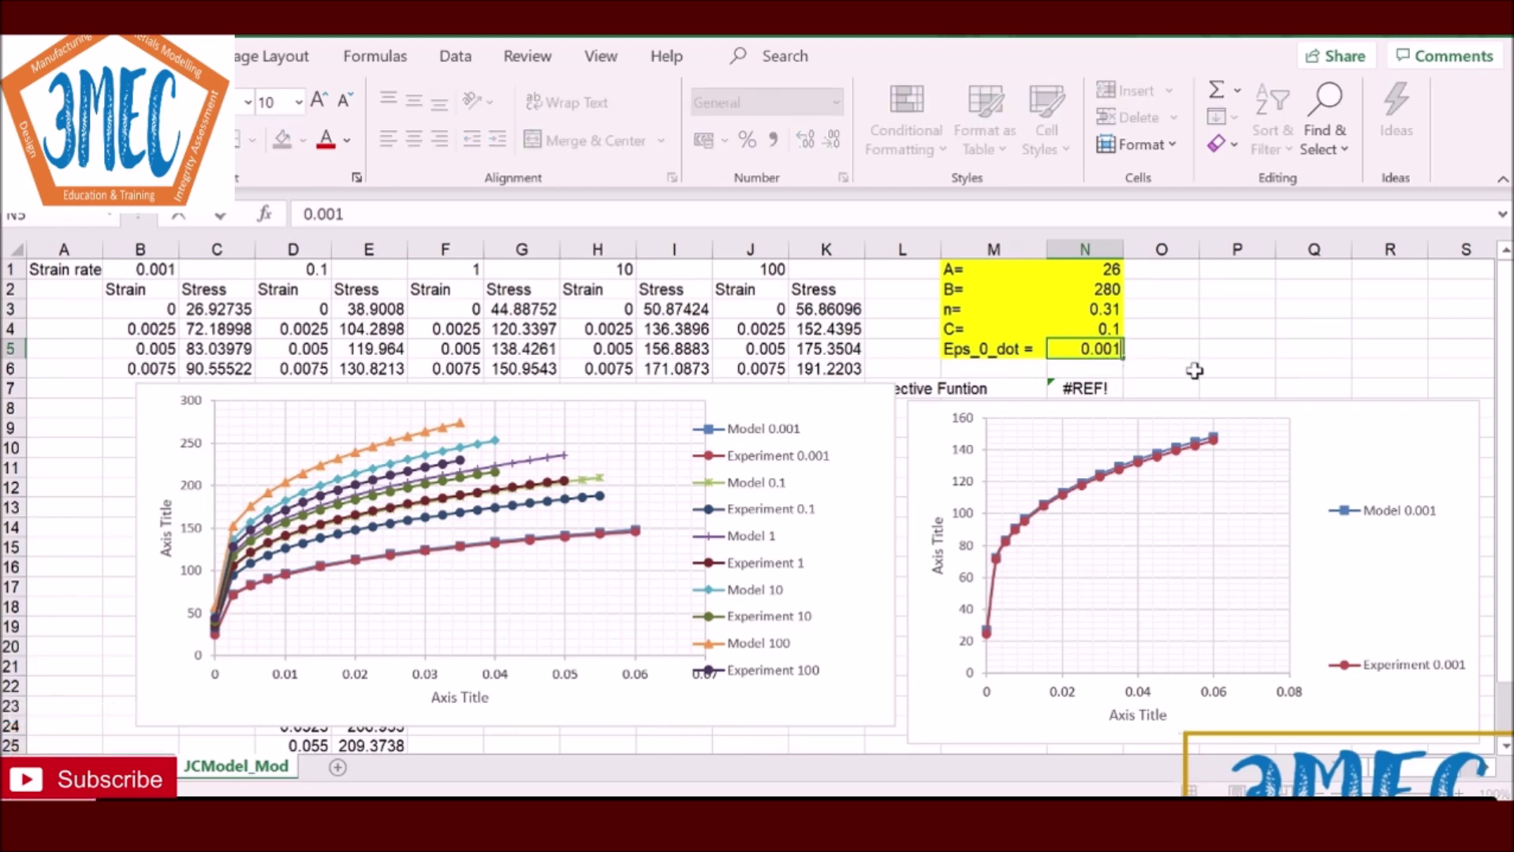
pyautogui.press('Return')
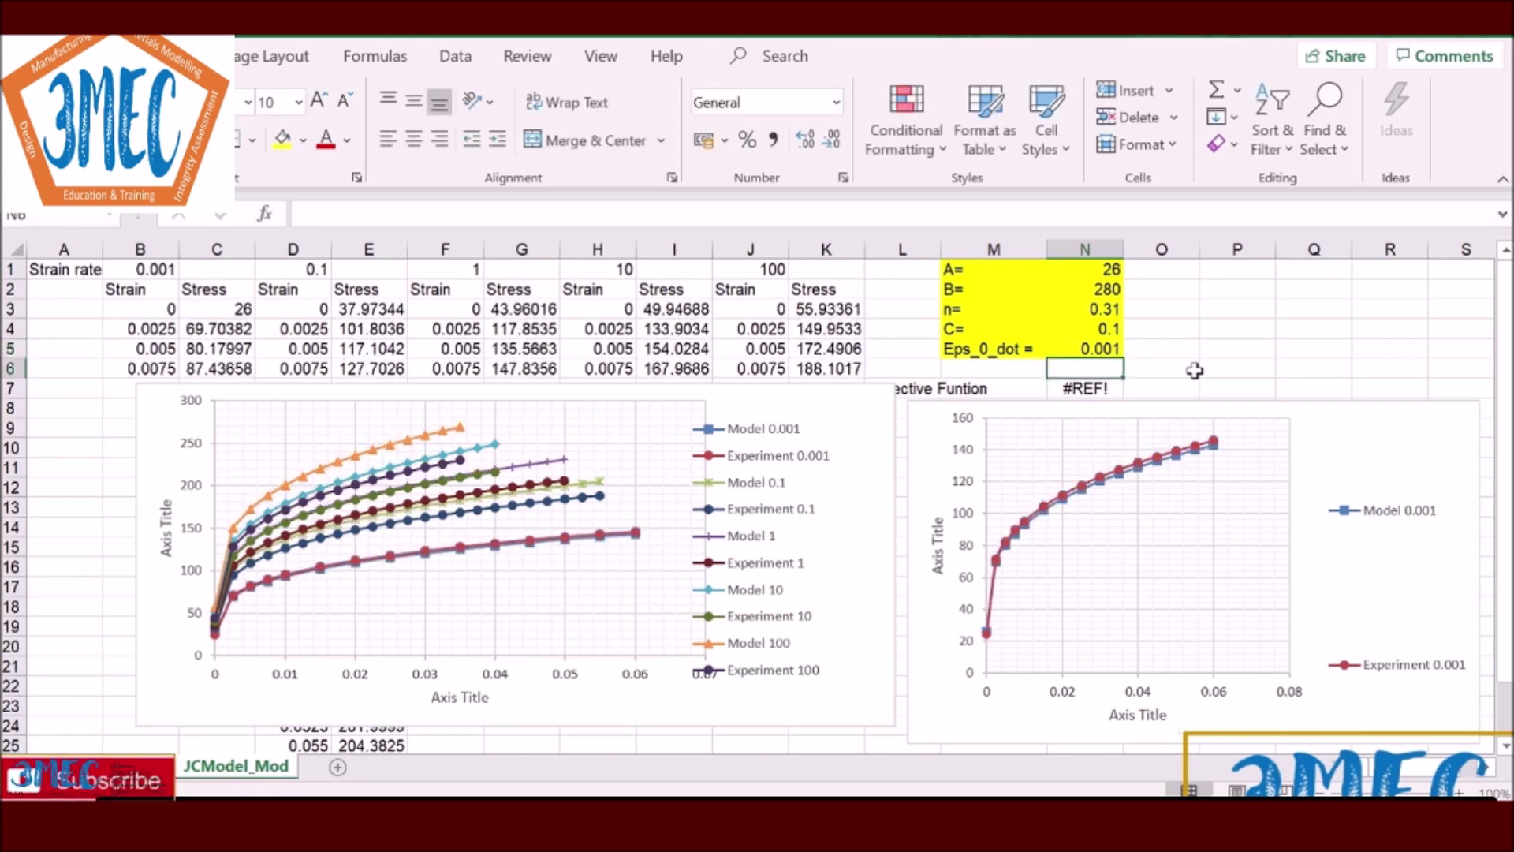
# Step: Try a value of 0.2 for the model constant C in N4 and set it back to 0.1
pyautogui.click(1108, 329)
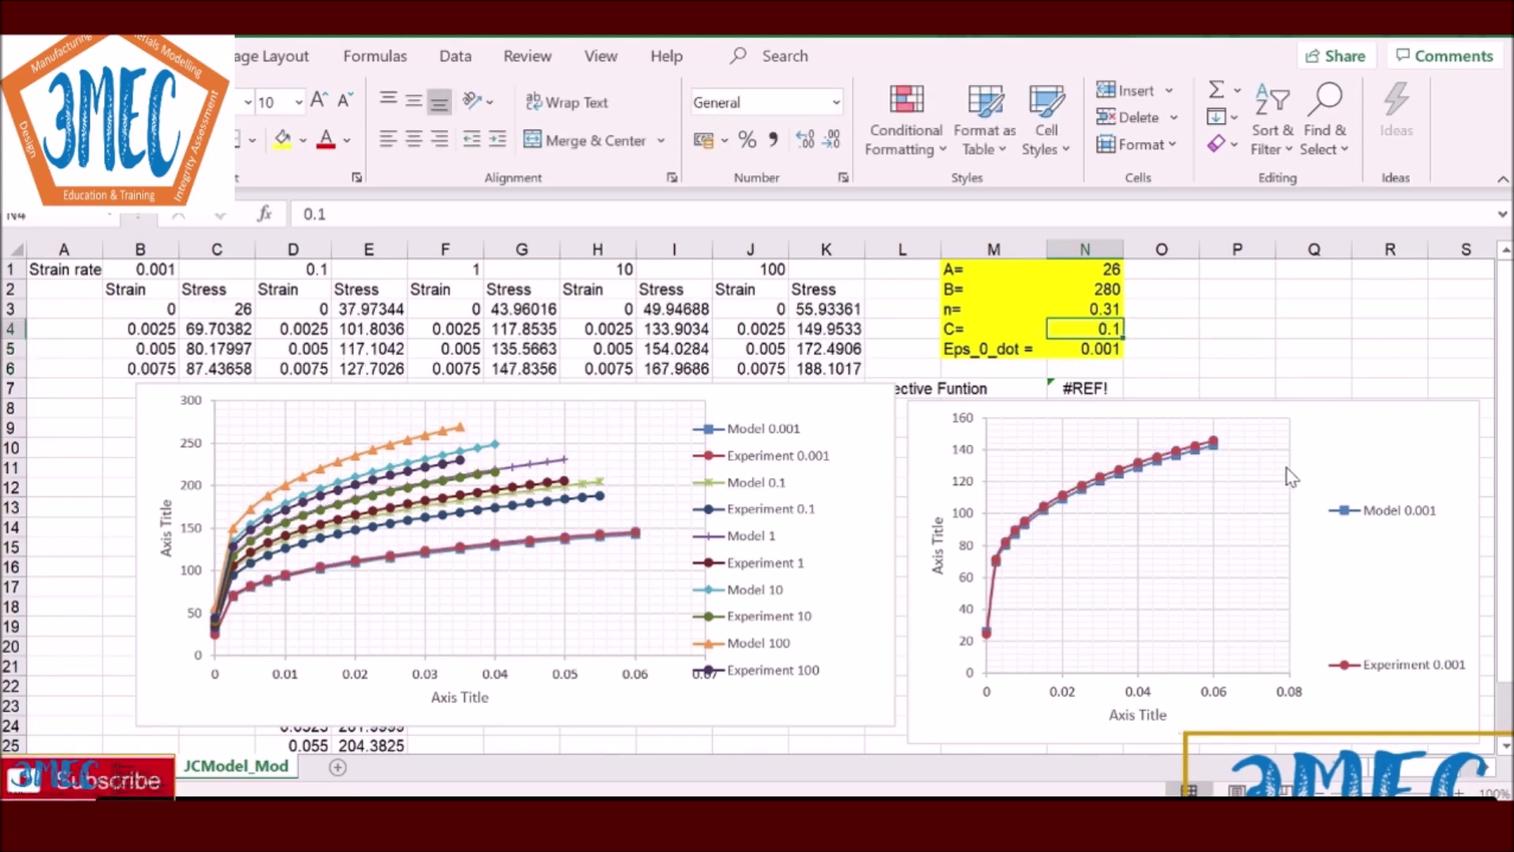
pyautogui.write('0')
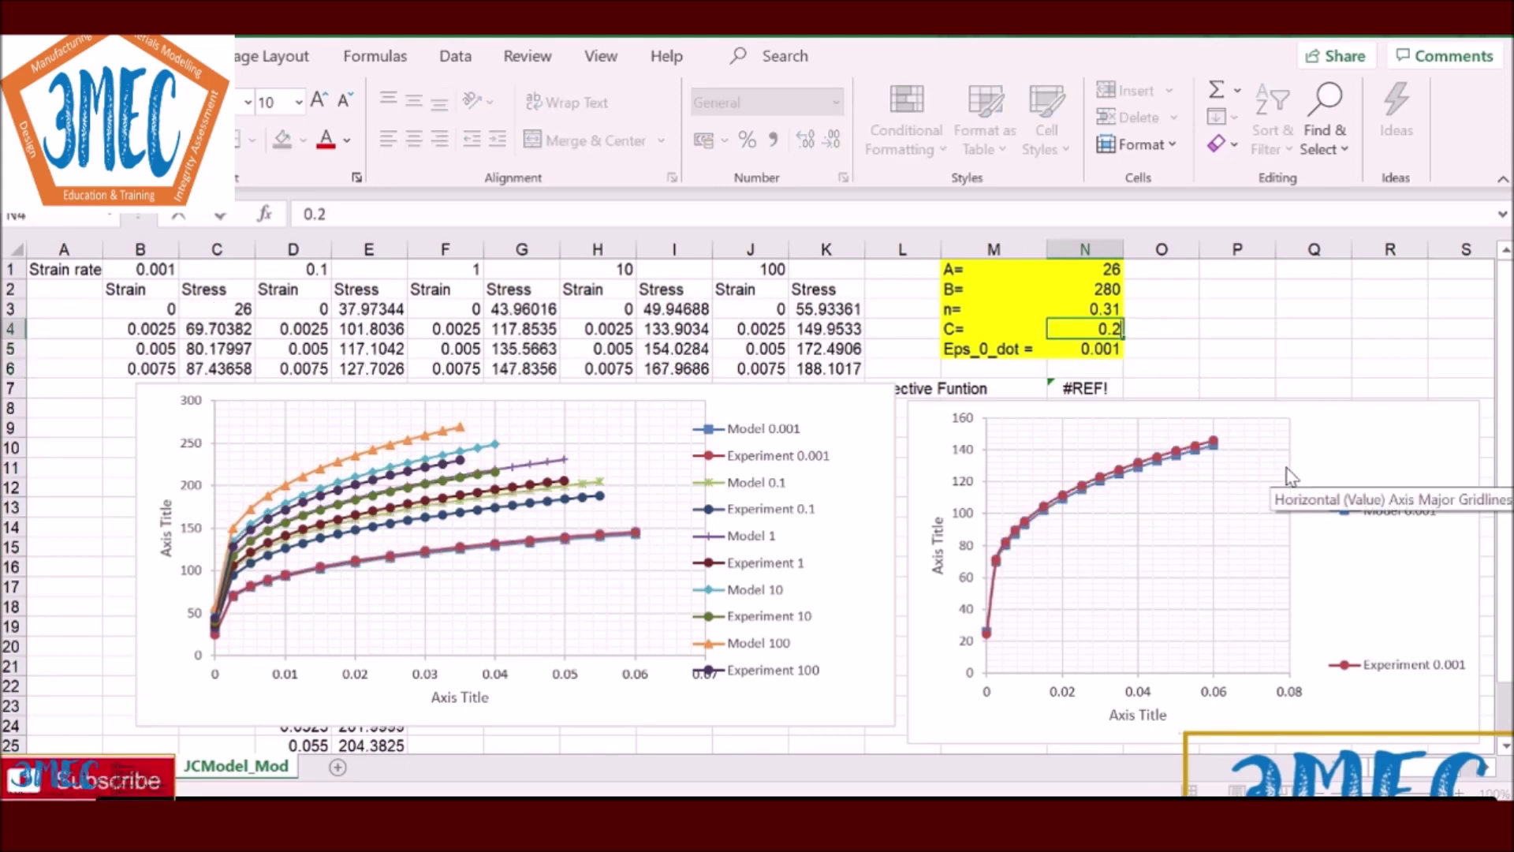
pyautogui.press('Return')
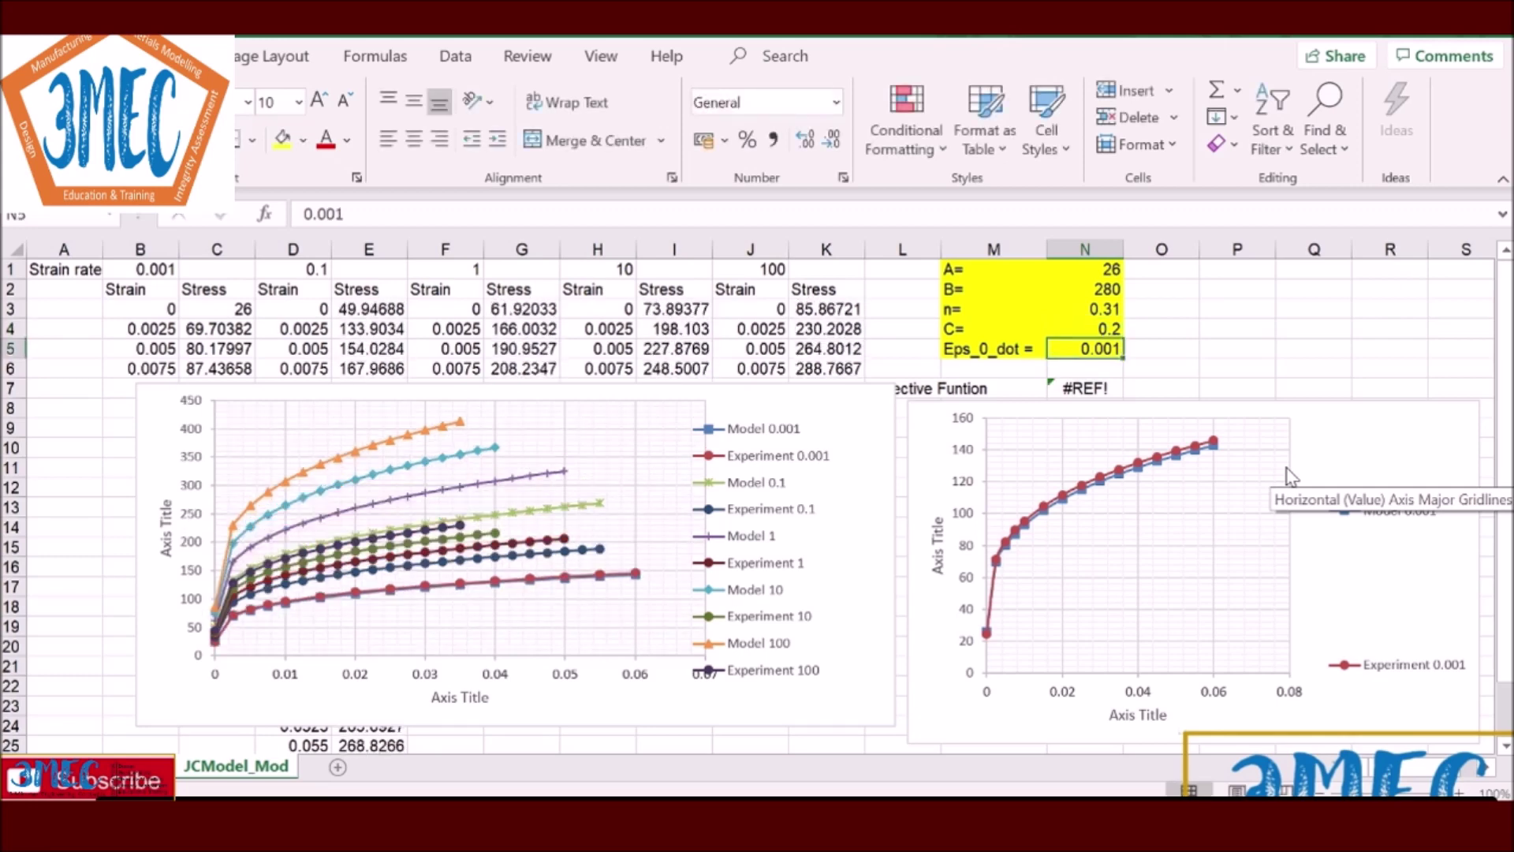
pyautogui.press('Up')
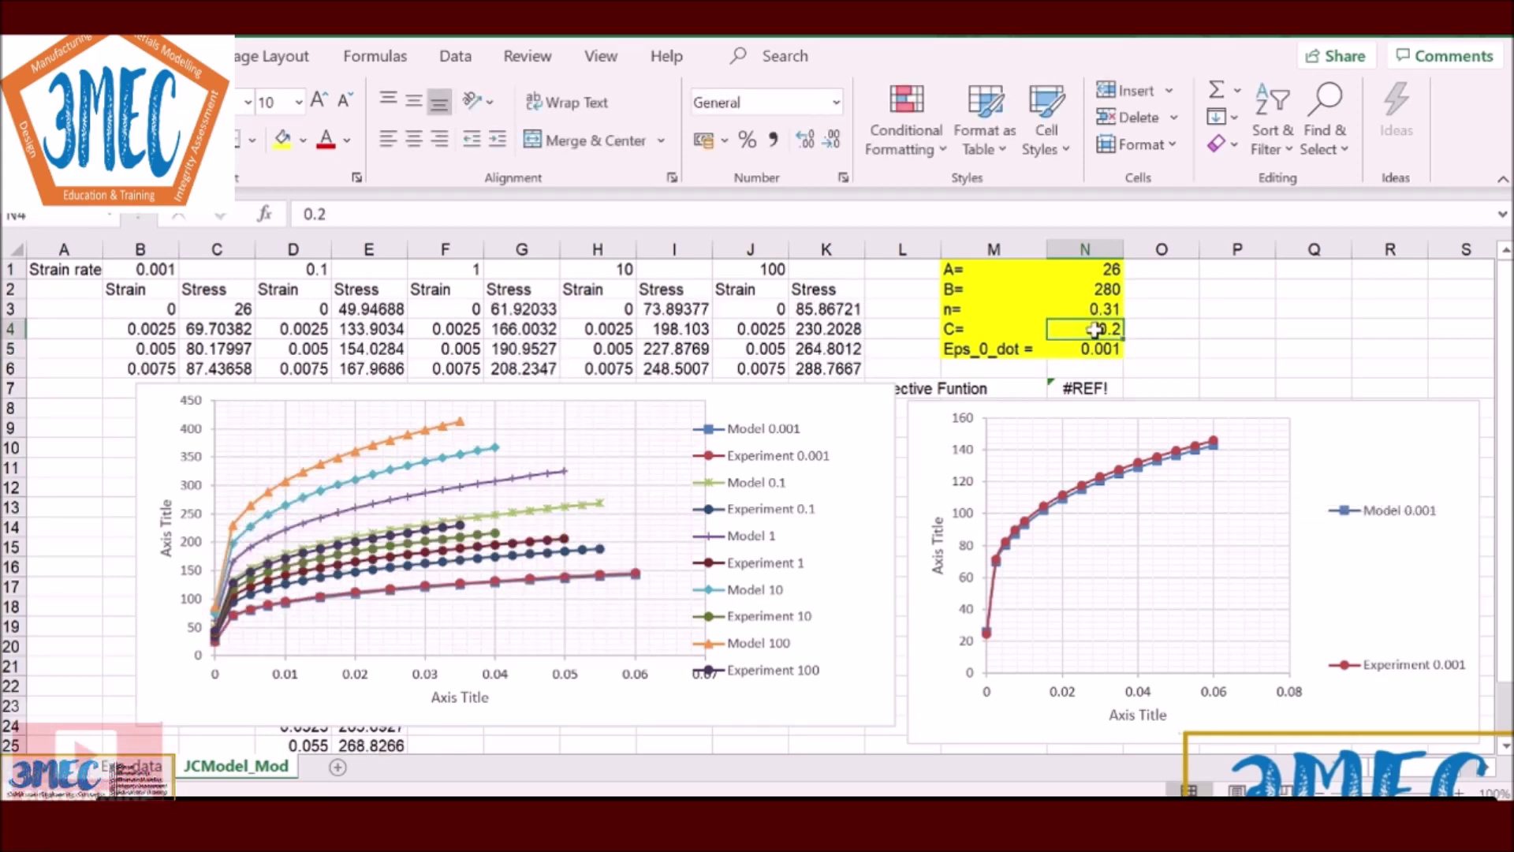
pyautogui.write('0')
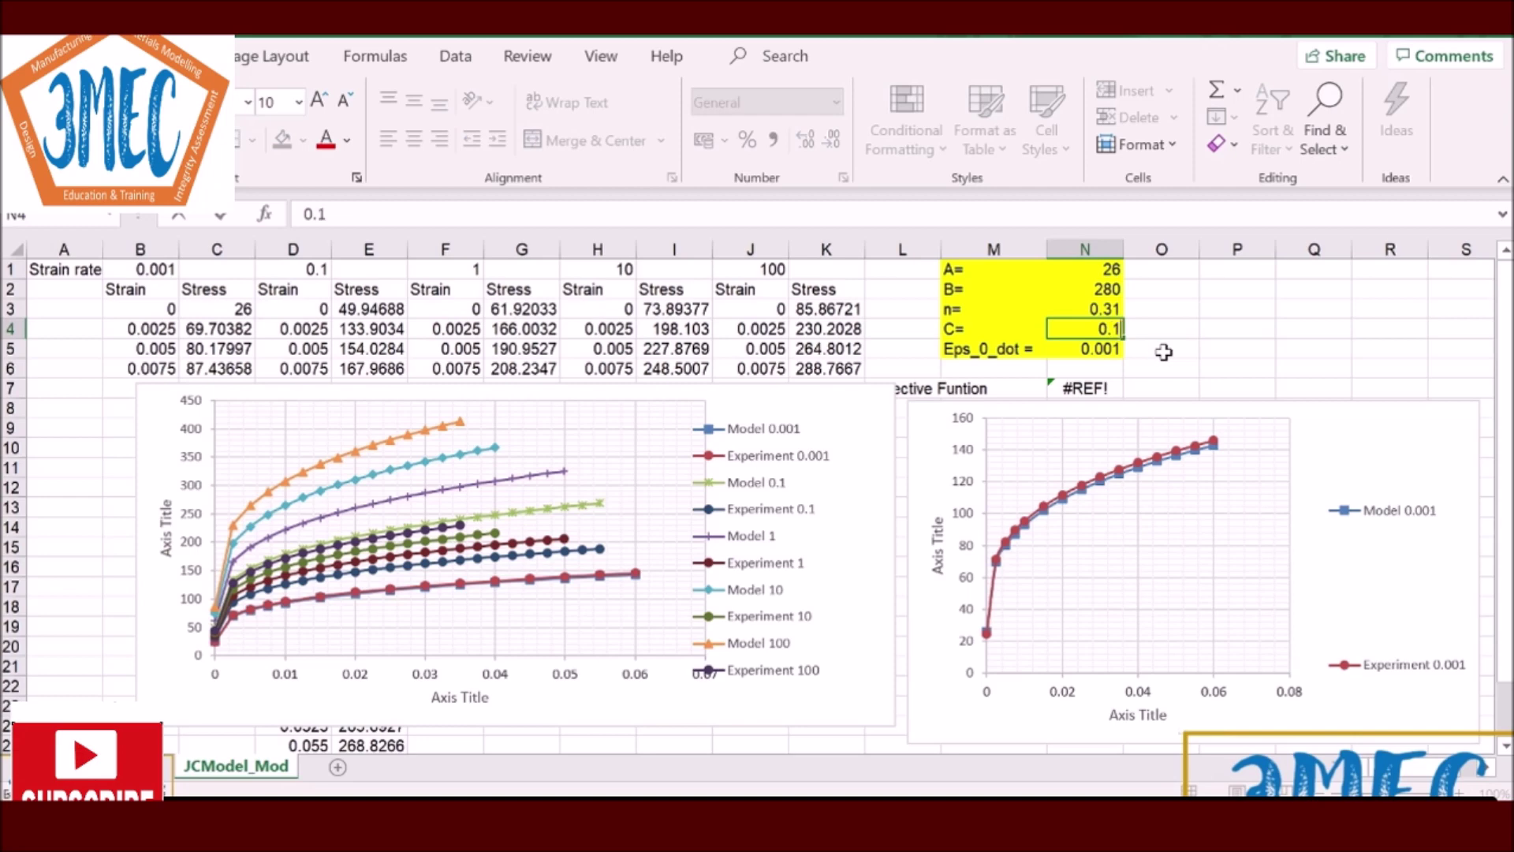
pyautogui.press('Return')
# Step: Set the model constant C in N4 to 0.08
pyautogui.click(1108, 329)
pyautogui.write('0.')
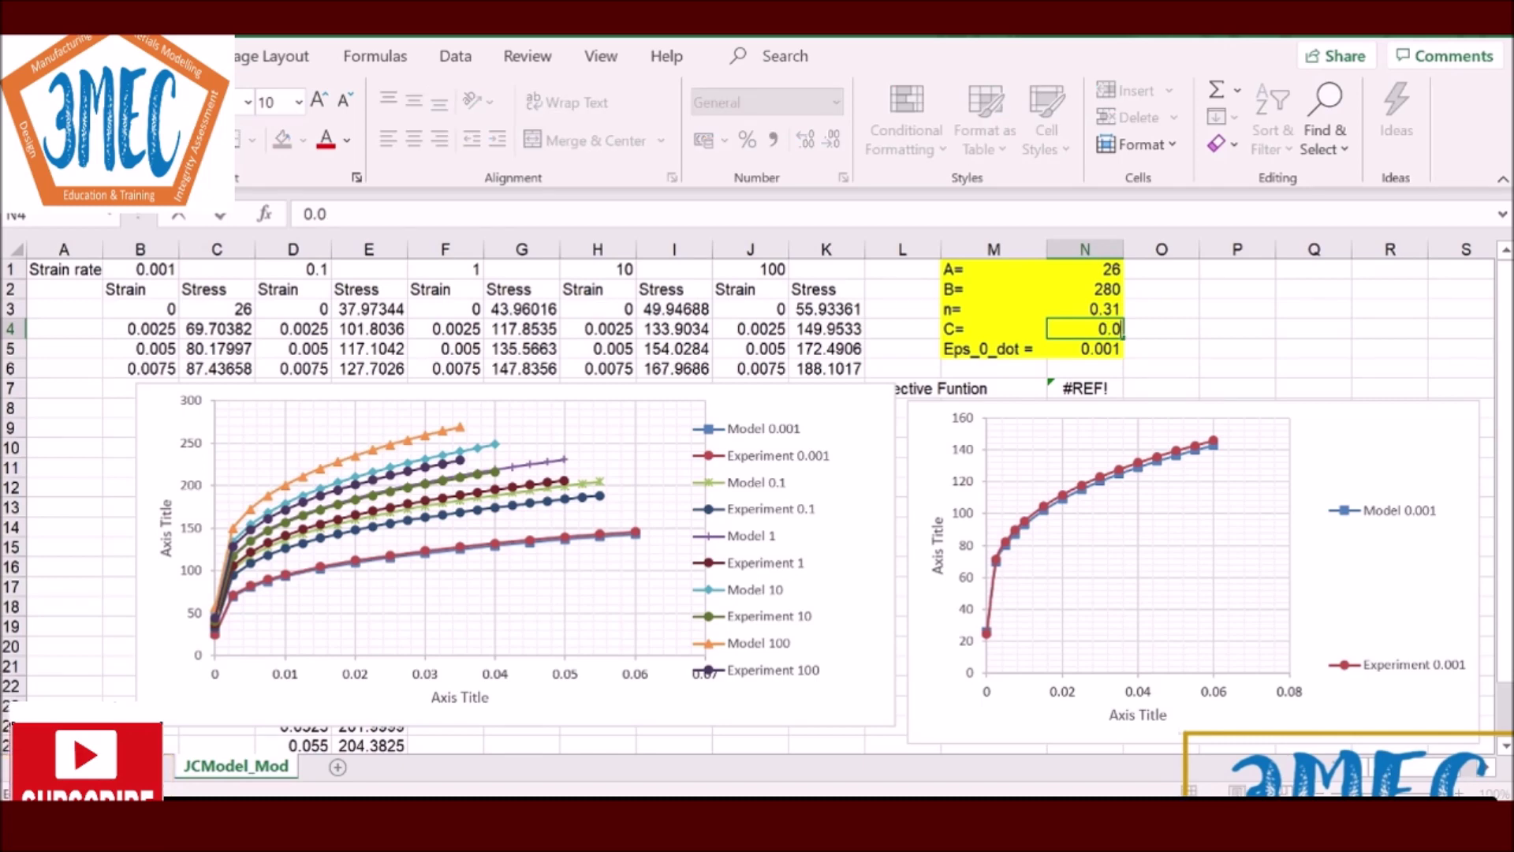
pyautogui.write('08')
pyautogui.press('Return')
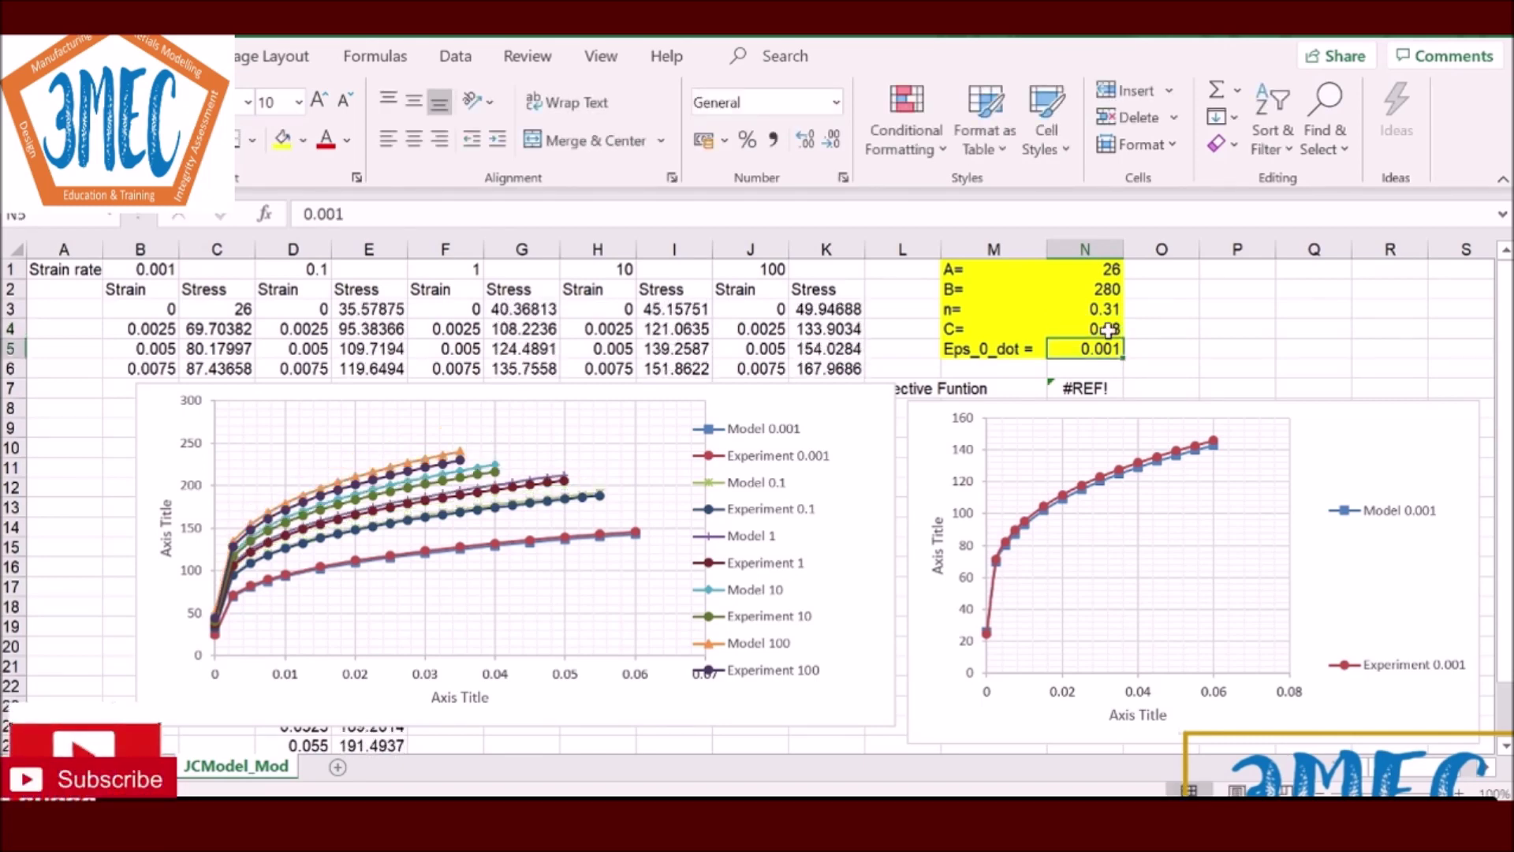
# Step: Lower the model constant C in N4 to 0.07
pyautogui.click(1101, 332)
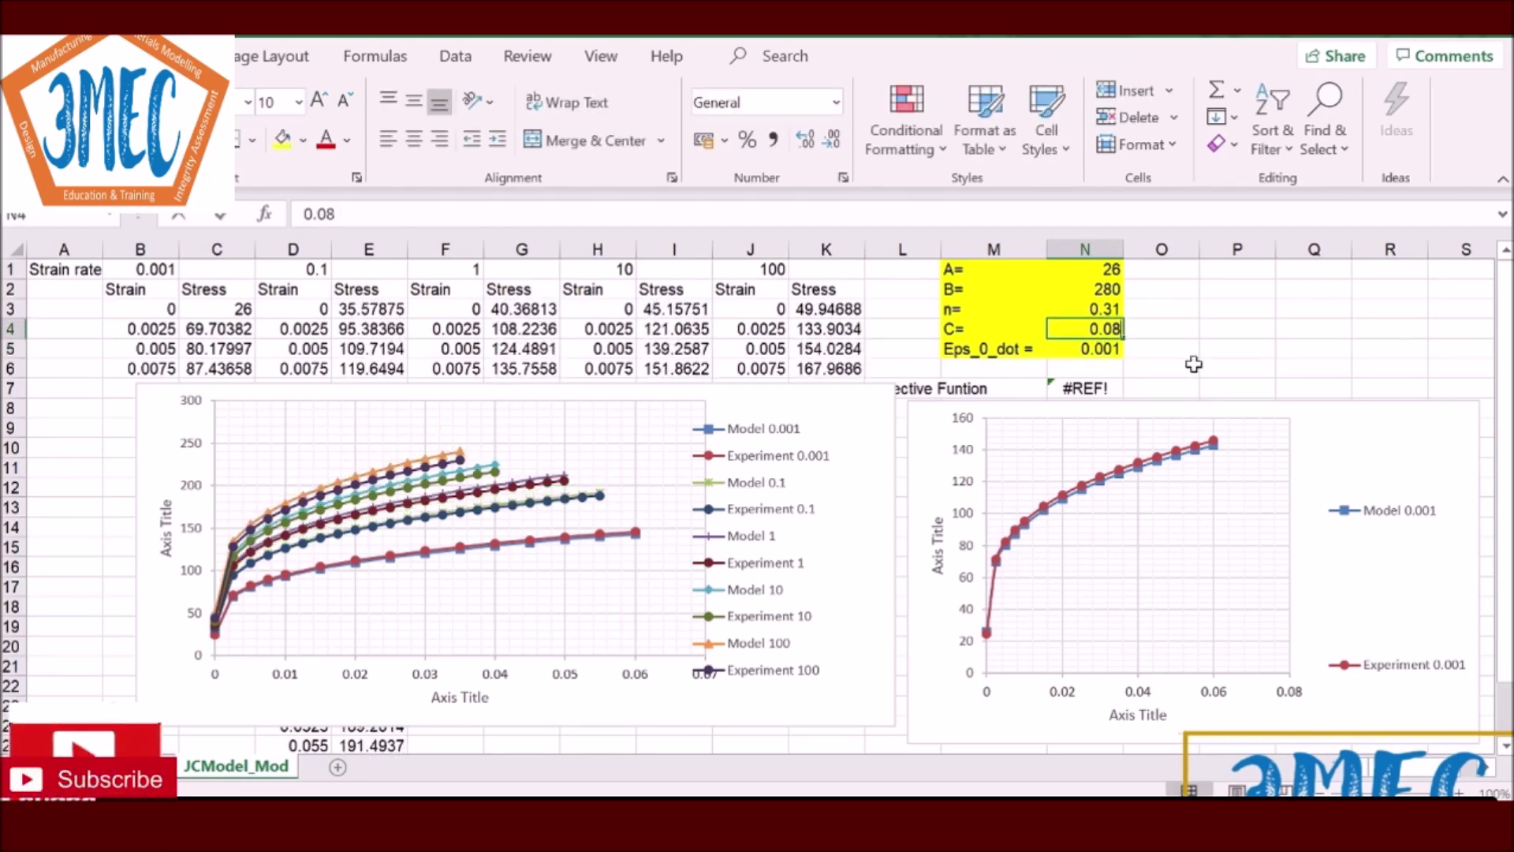
pyautogui.write('0.')
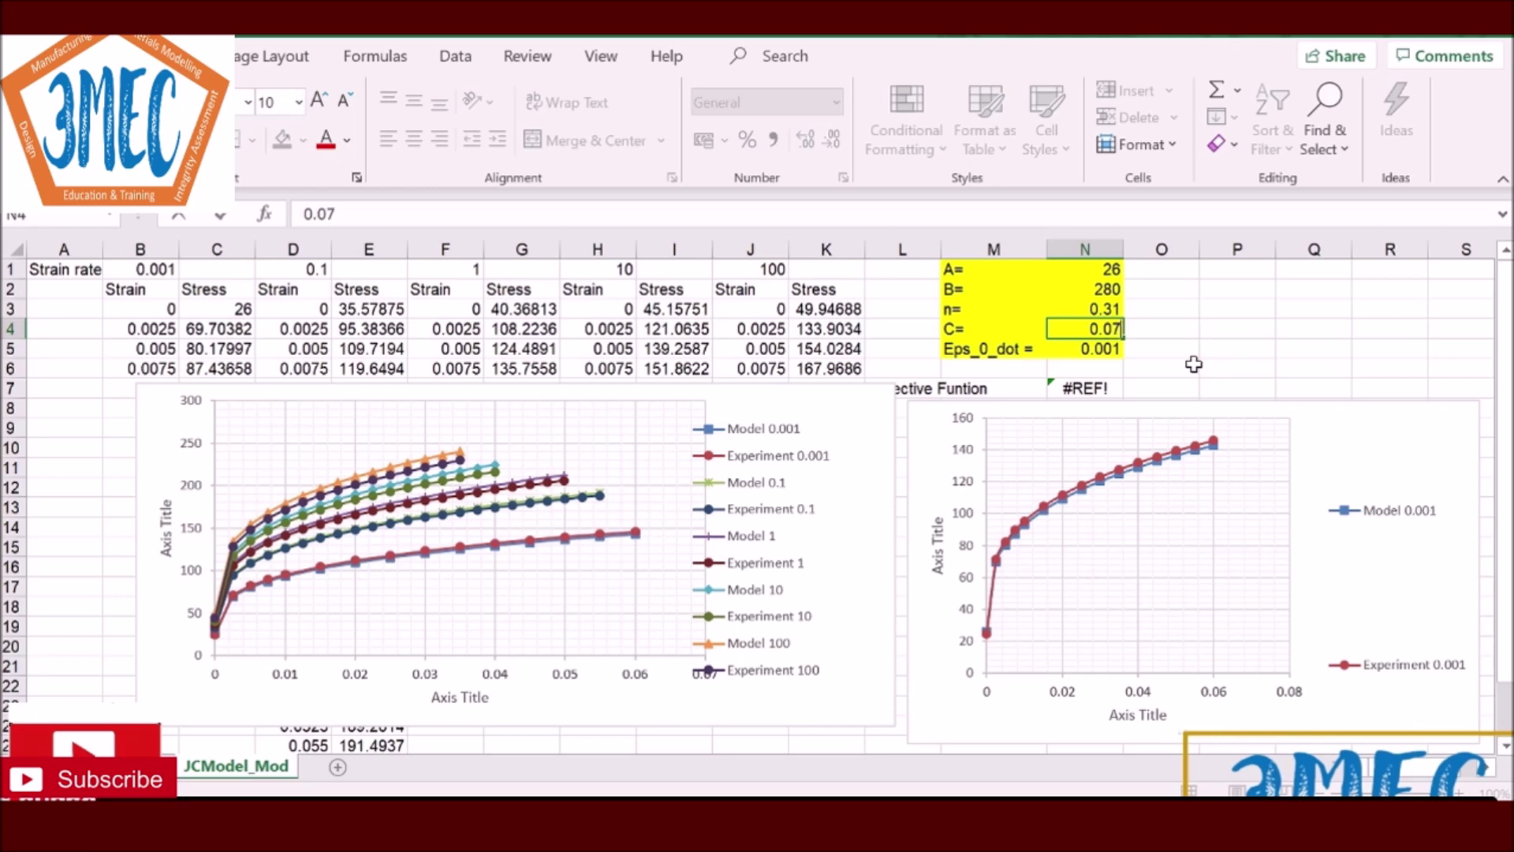
pyautogui.write('07')
pyautogui.press('Return')
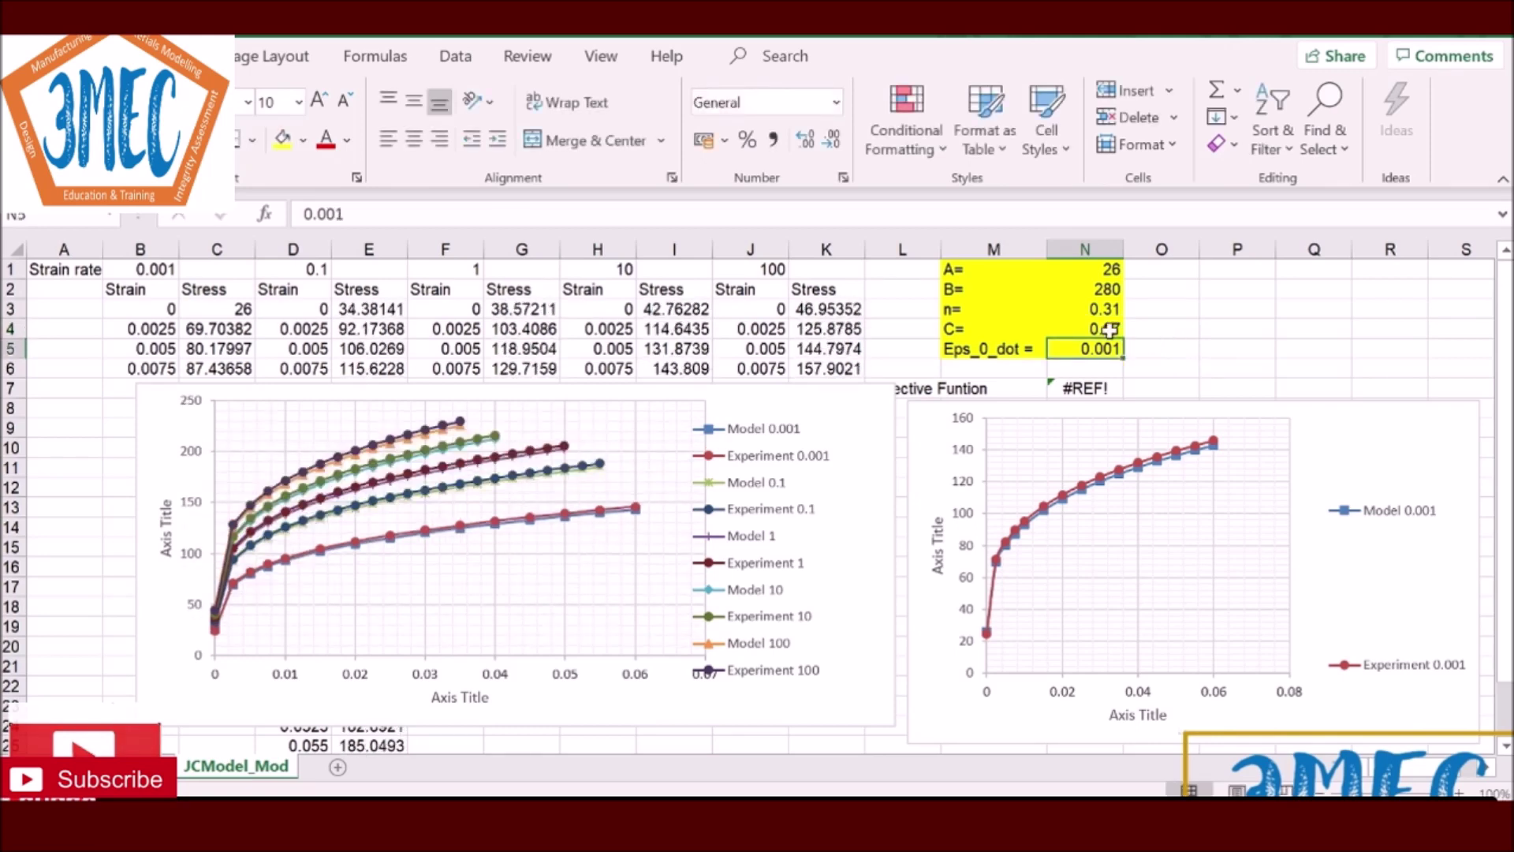
# Step: Enter 0.75 for the model constant C in N4 and correct it to 0.075
pyautogui.click(1104, 328)
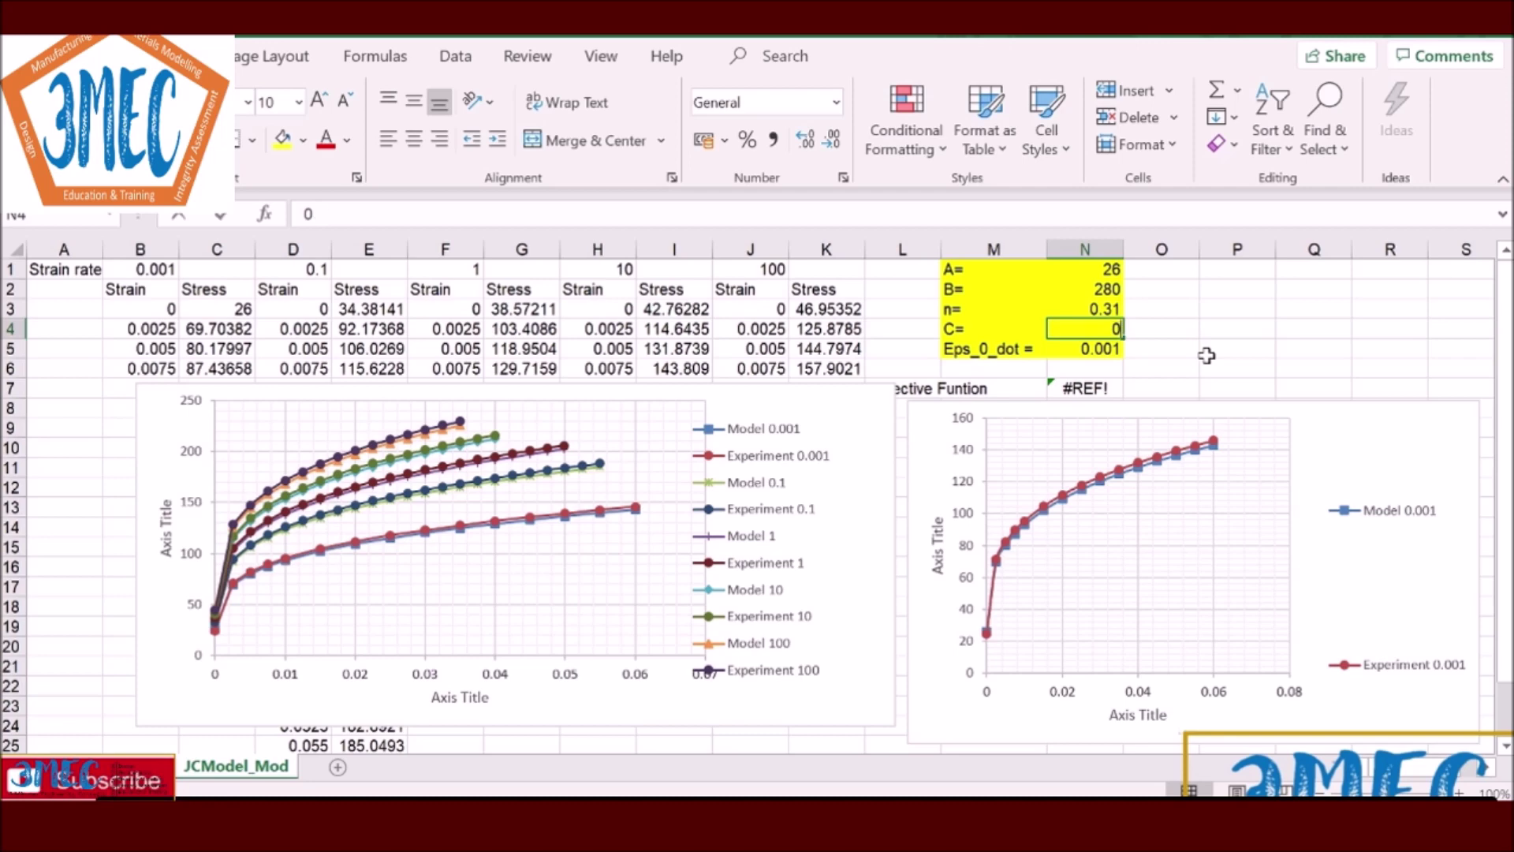
pyautogui.write('0')
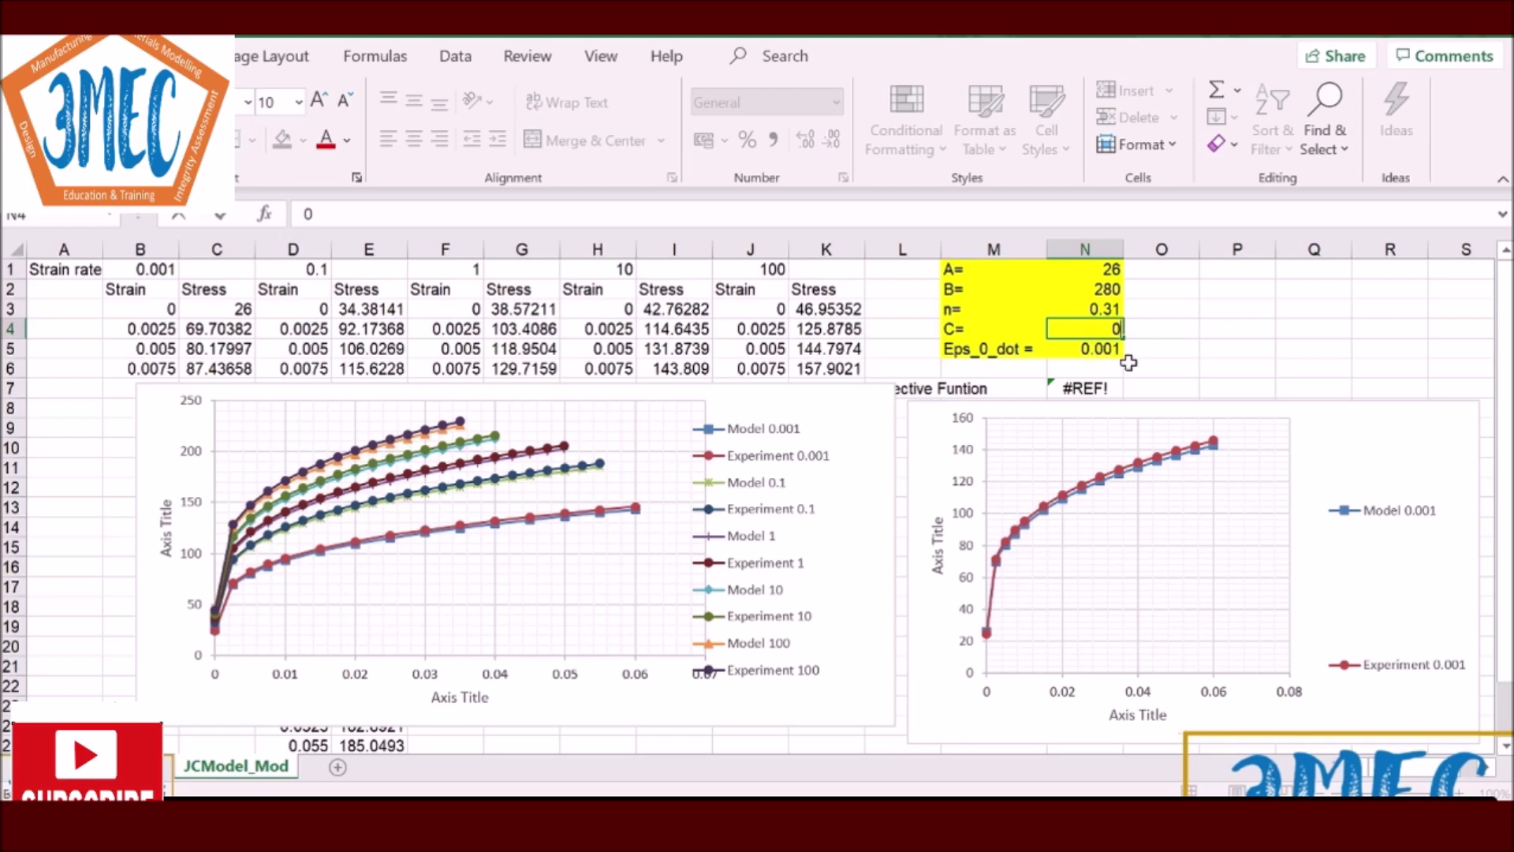
pyautogui.press('Return')
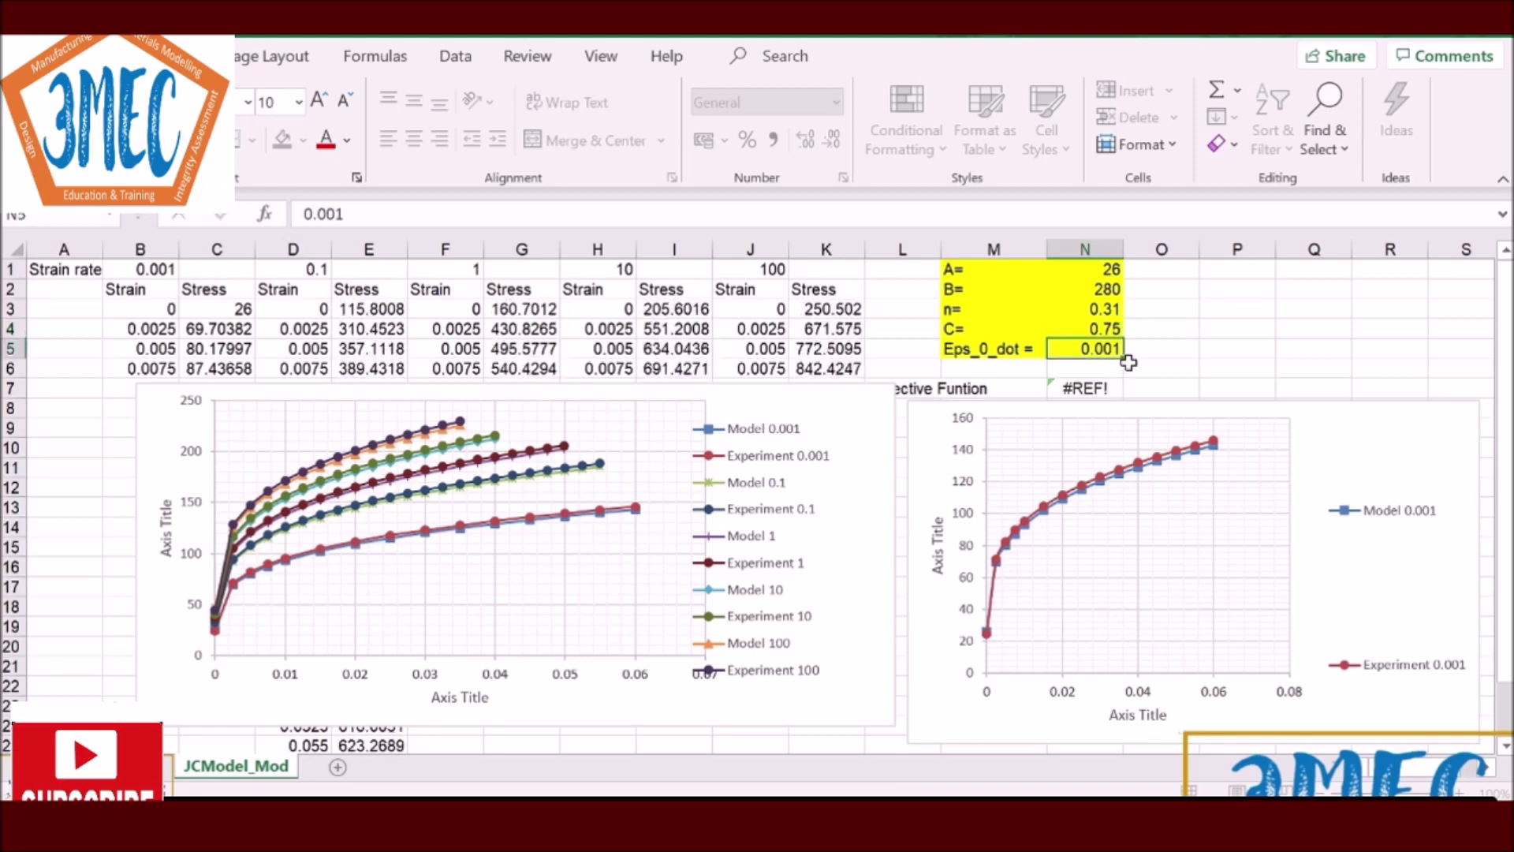
pyautogui.click(1116, 336)
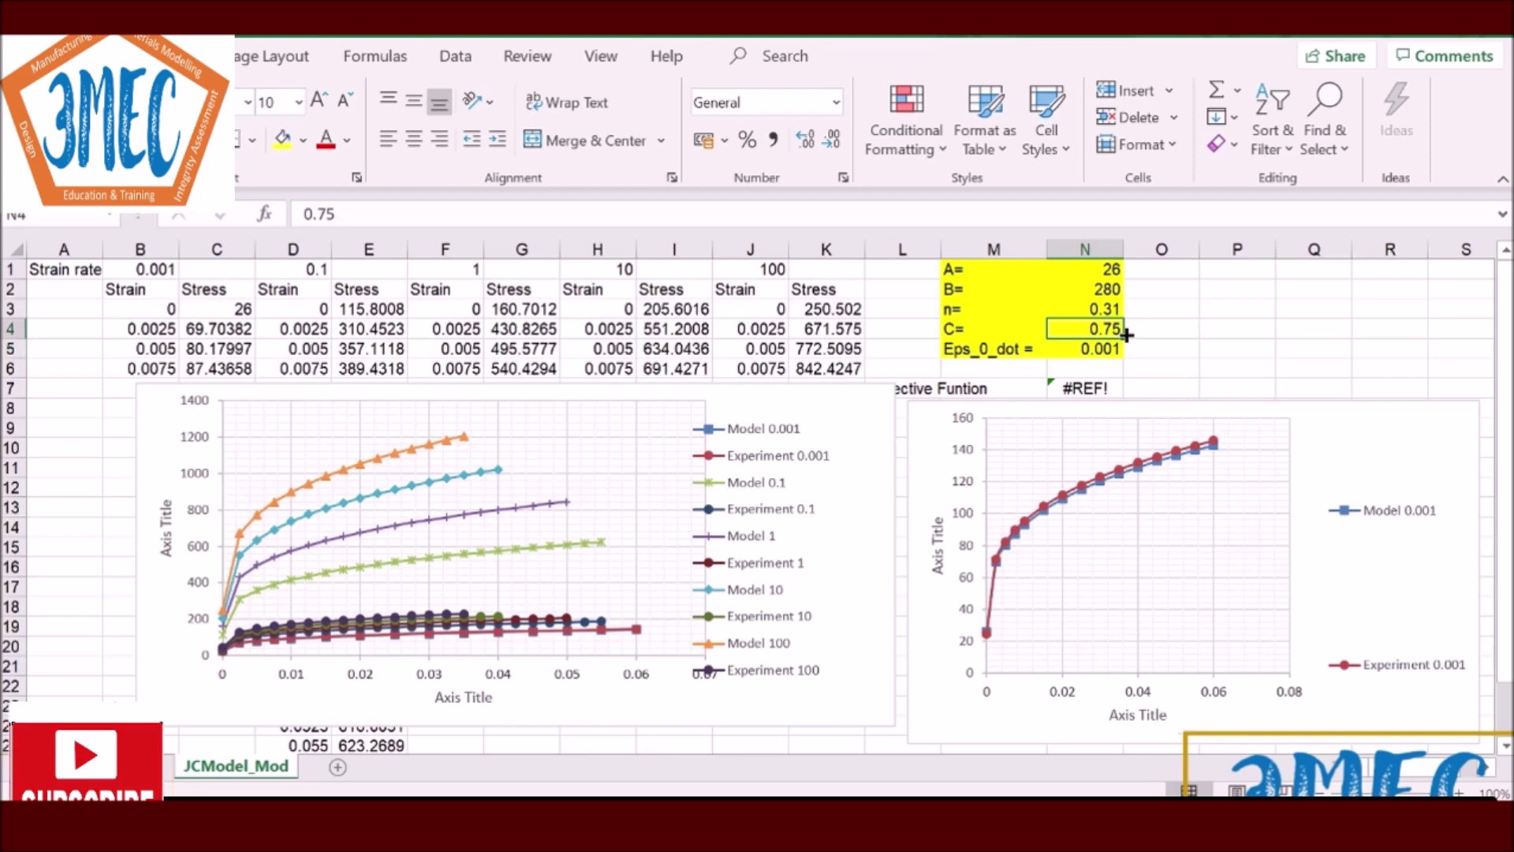
pyautogui.write('0.0')
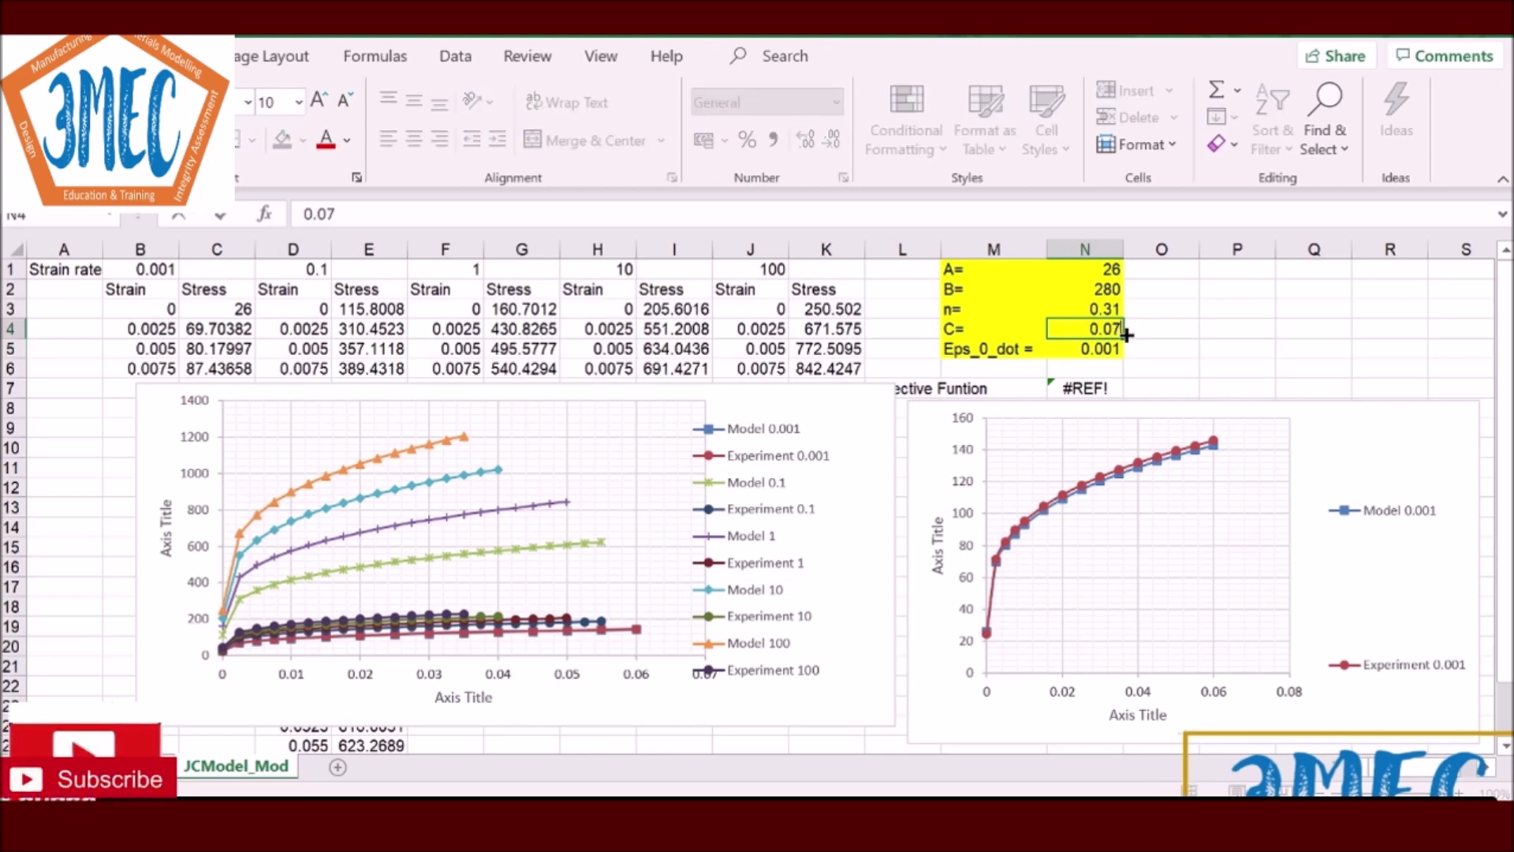
pyautogui.press('Return')
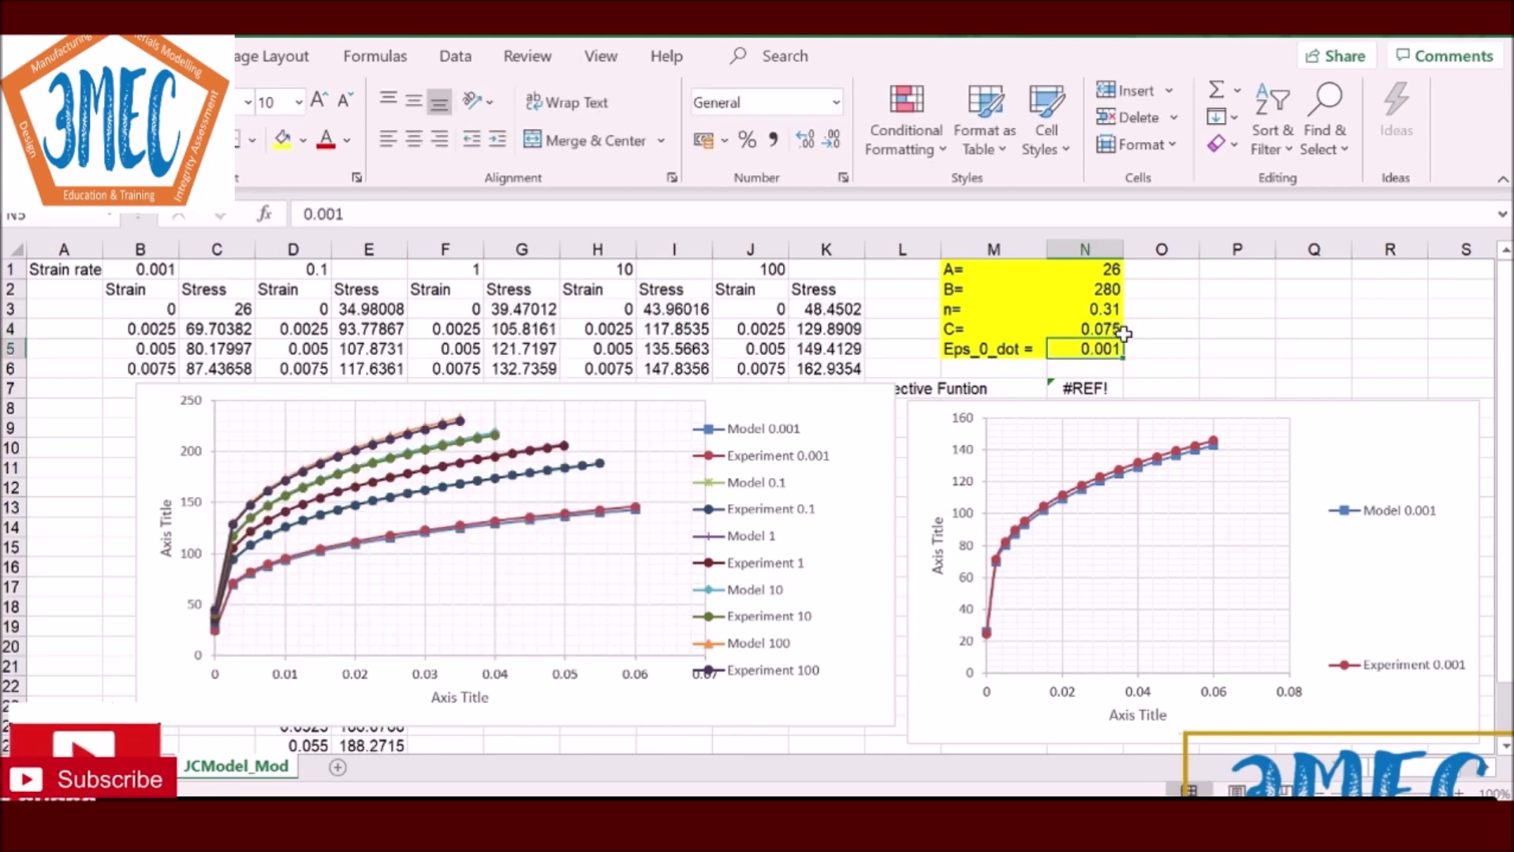
# Step: Try a value of 0.076 for the model constant C in N4
pyautogui.click(1098, 330)
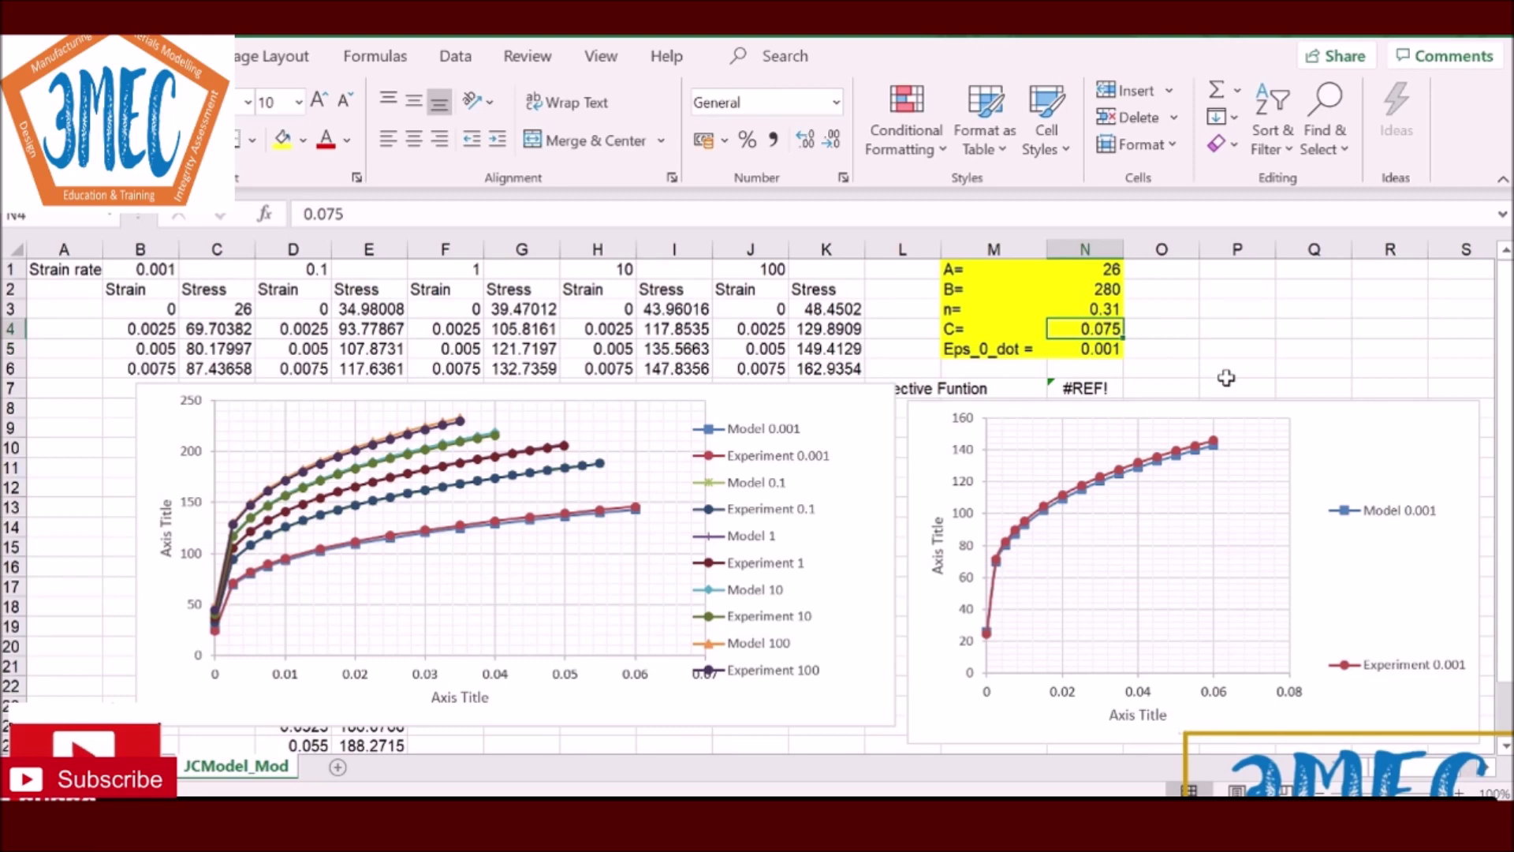
pyautogui.write('0.076')
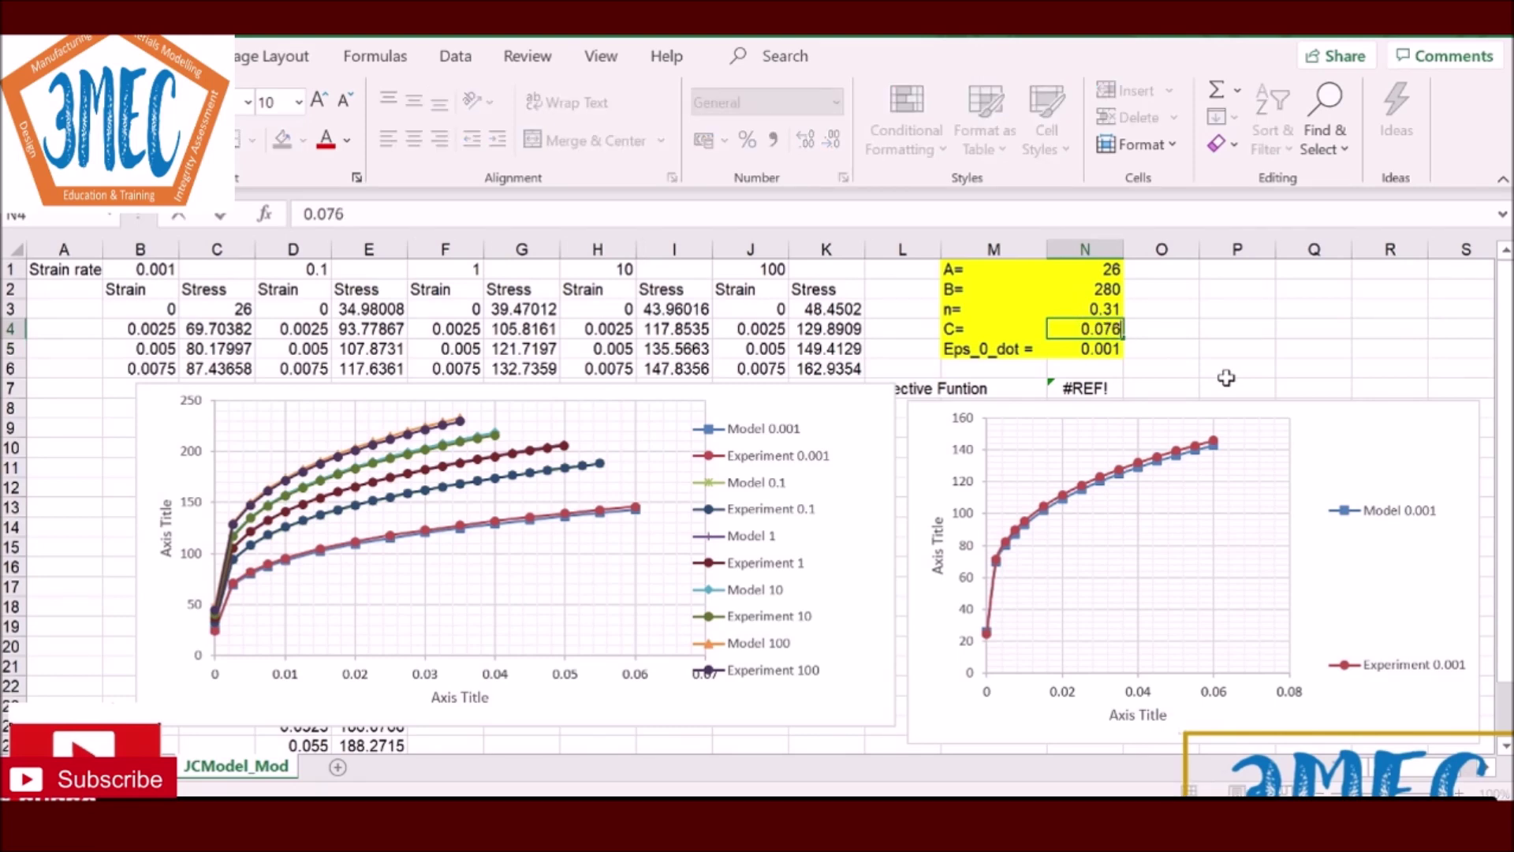
pyautogui.press('Return')
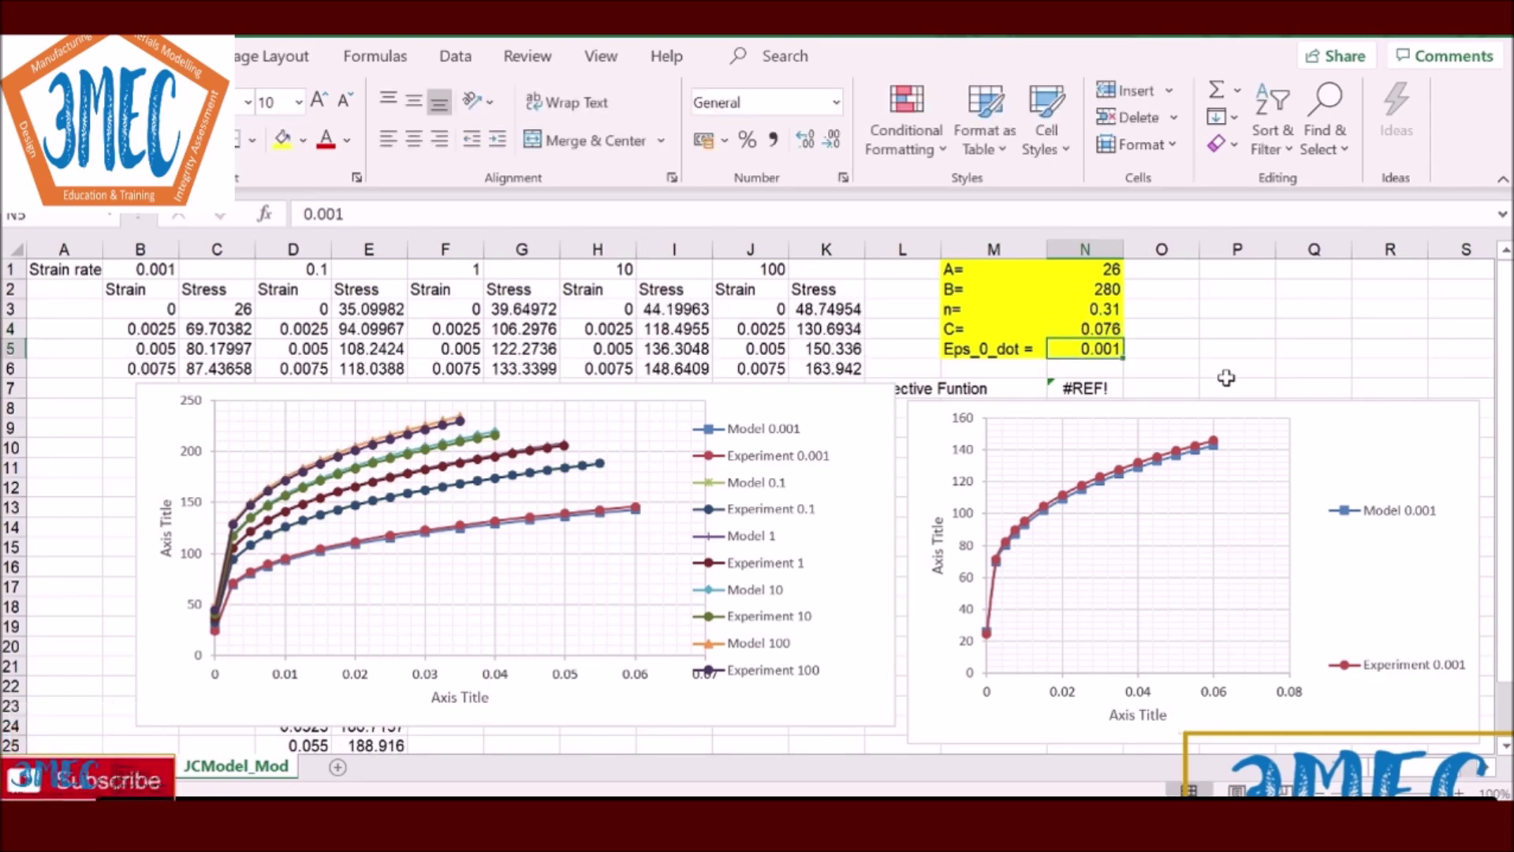
# Step: Set the model constant C in N4 to 0.073 and select the five model constants in N1:N5
pyautogui.click(1108, 330)
pyautogui.write('0')
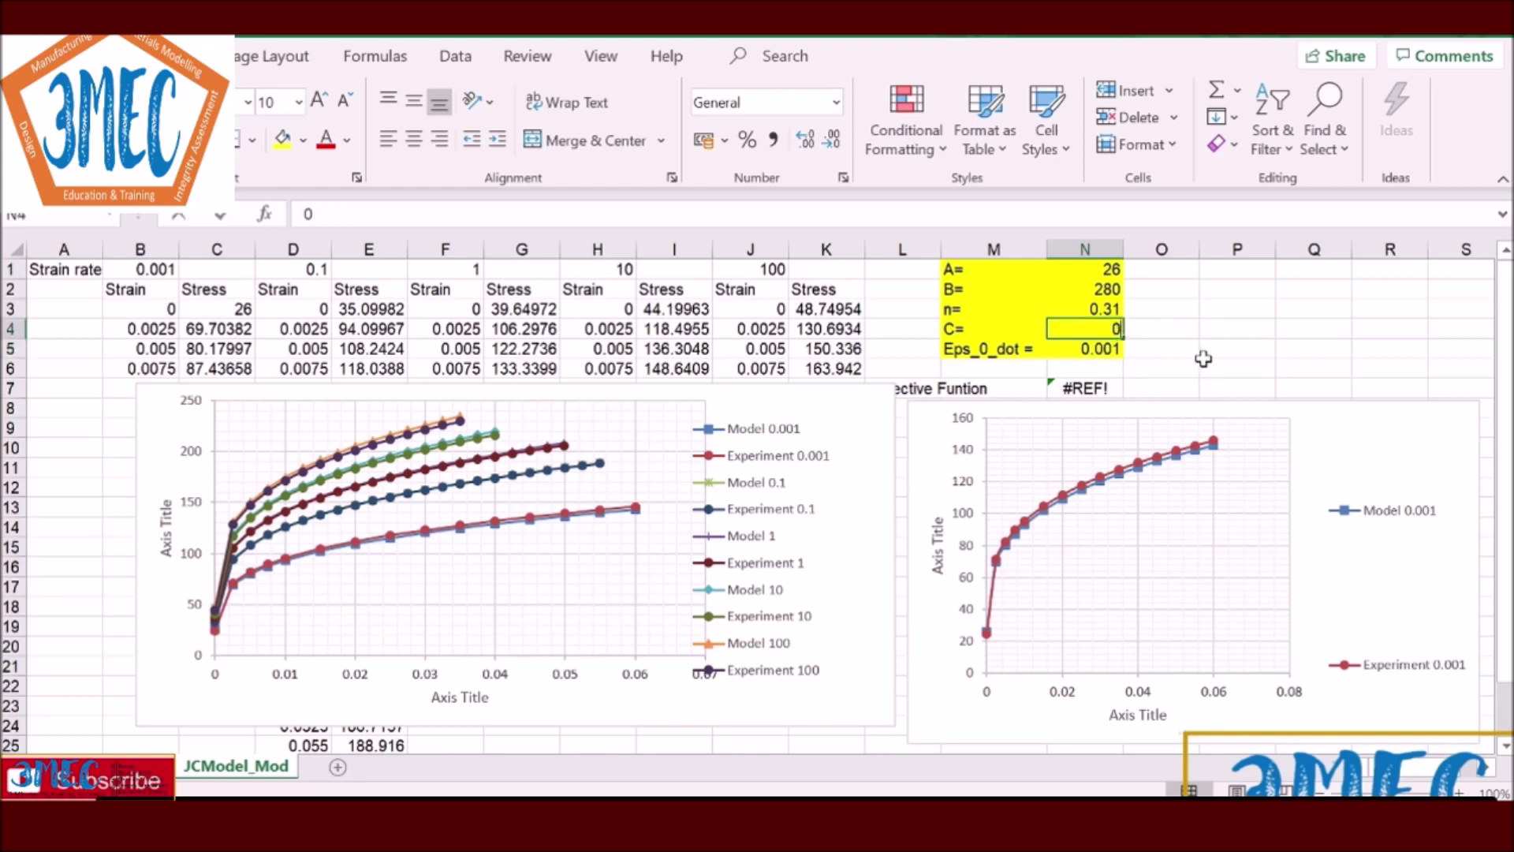
pyautogui.write('.073')
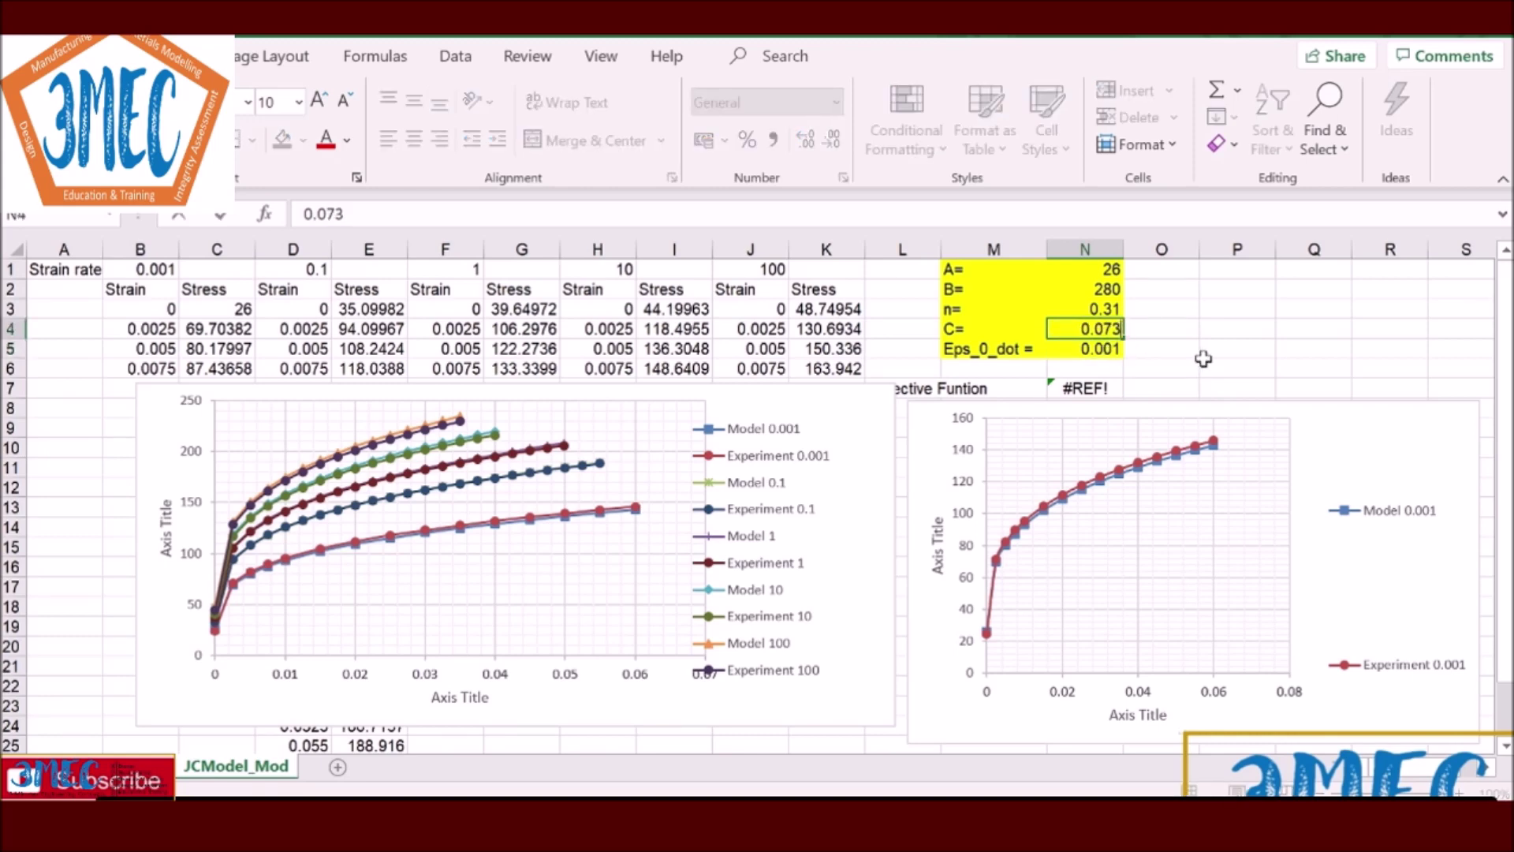
pyautogui.press('Return')
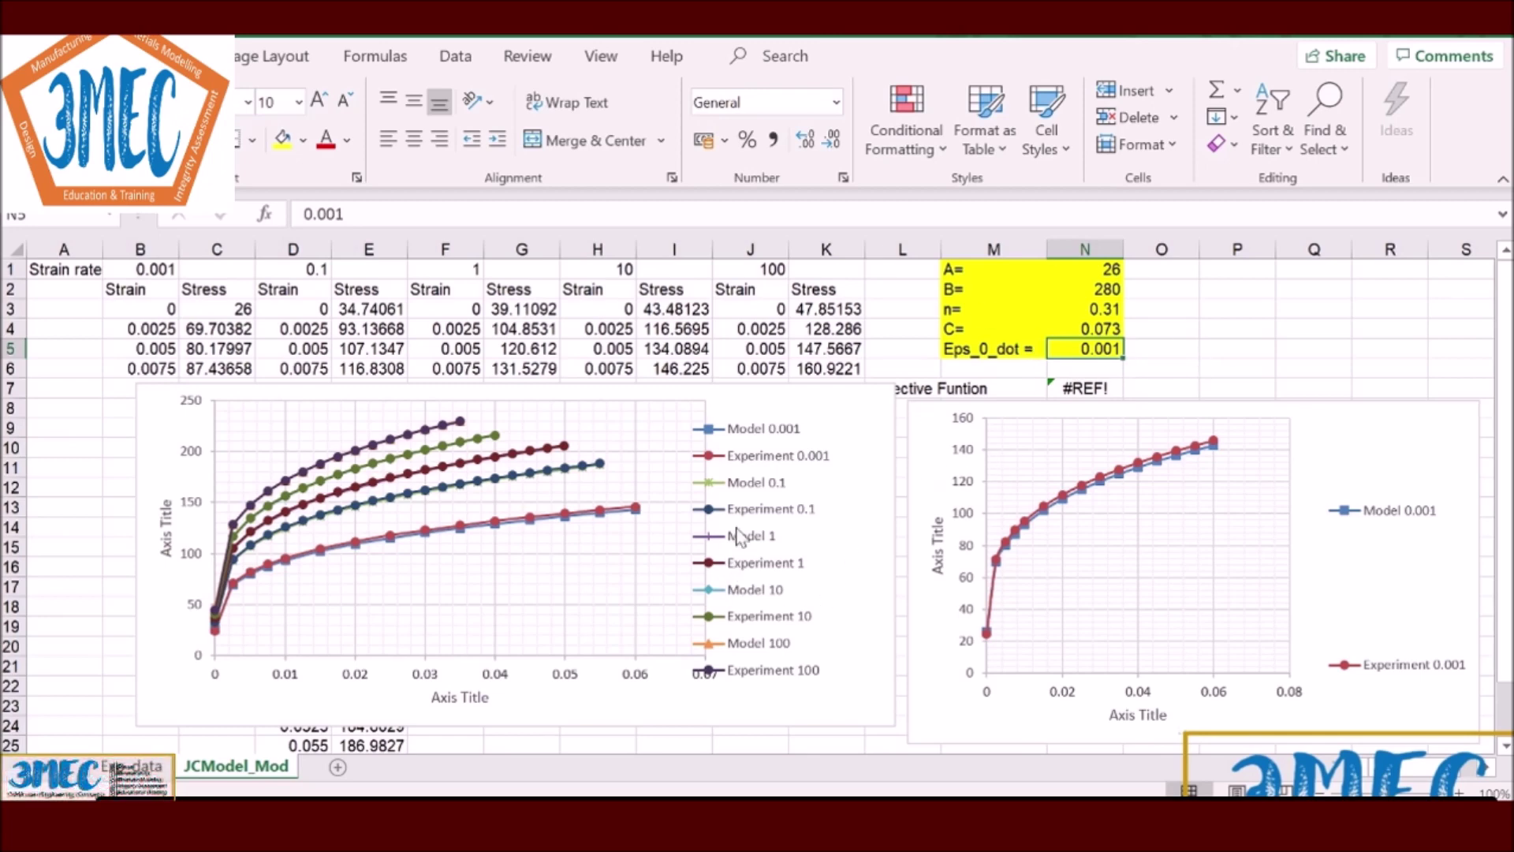
pyautogui.moveTo(1098, 271); pyautogui.dragTo(1087, 354)
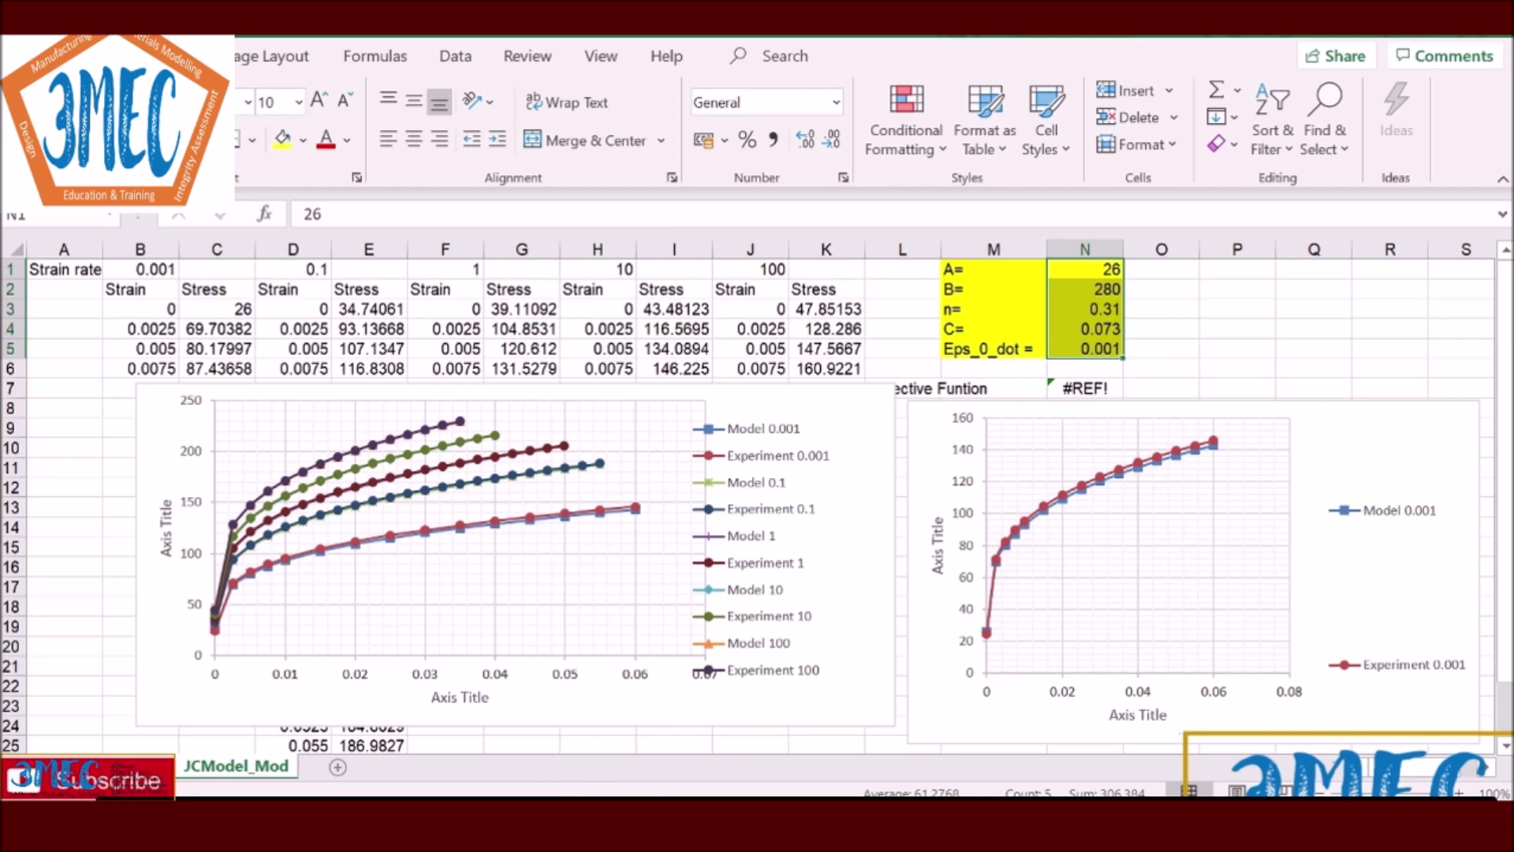
# Step: Switch to Abaqus in the Remote Desktop session and change from the Property module to the Part module
pyautogui.moveTo(615, 795)
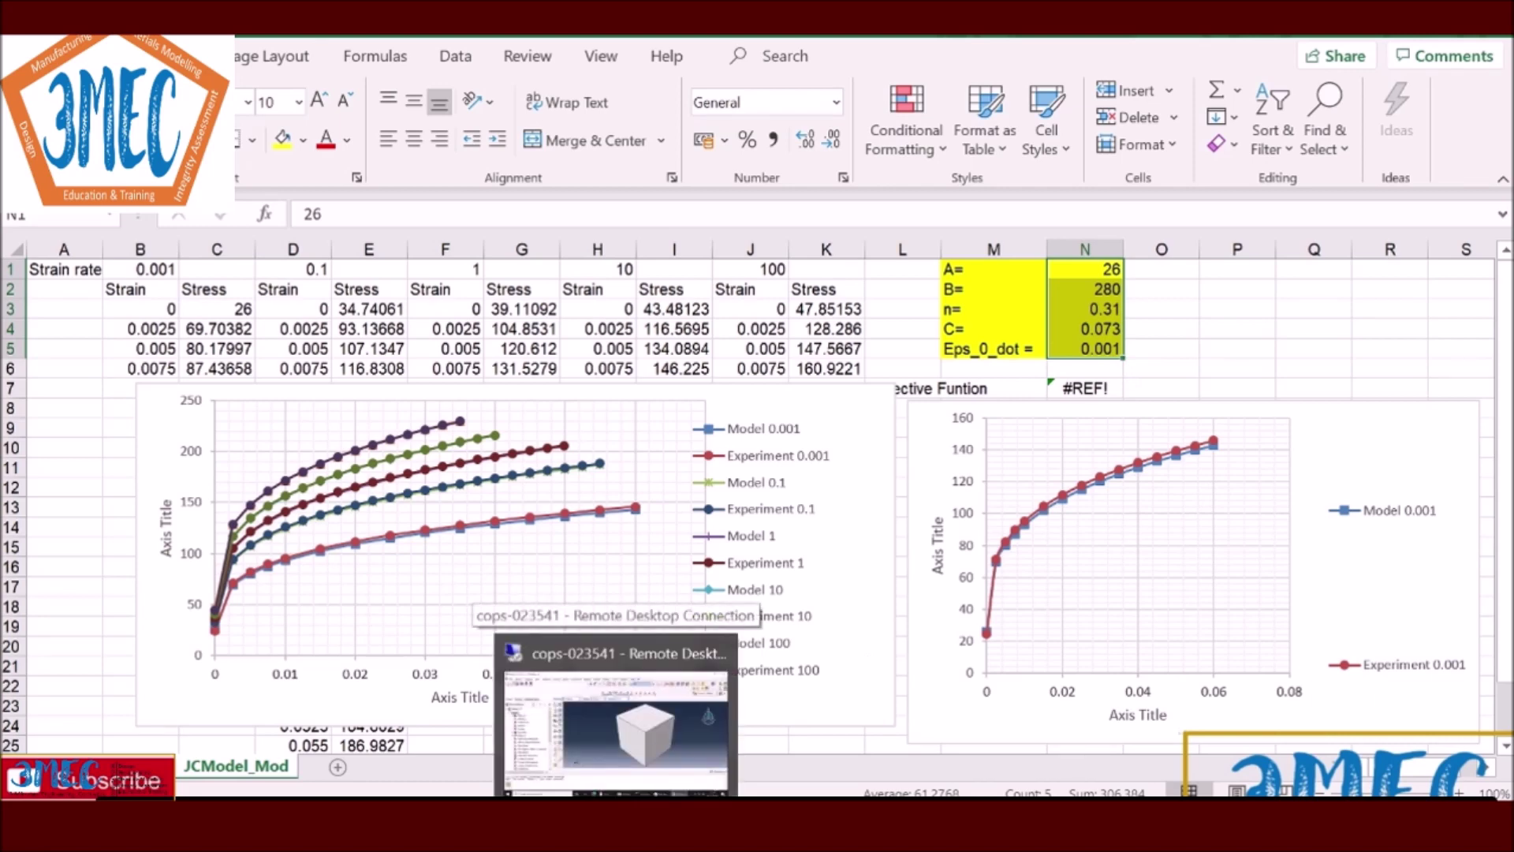
pyautogui.click(615, 718)
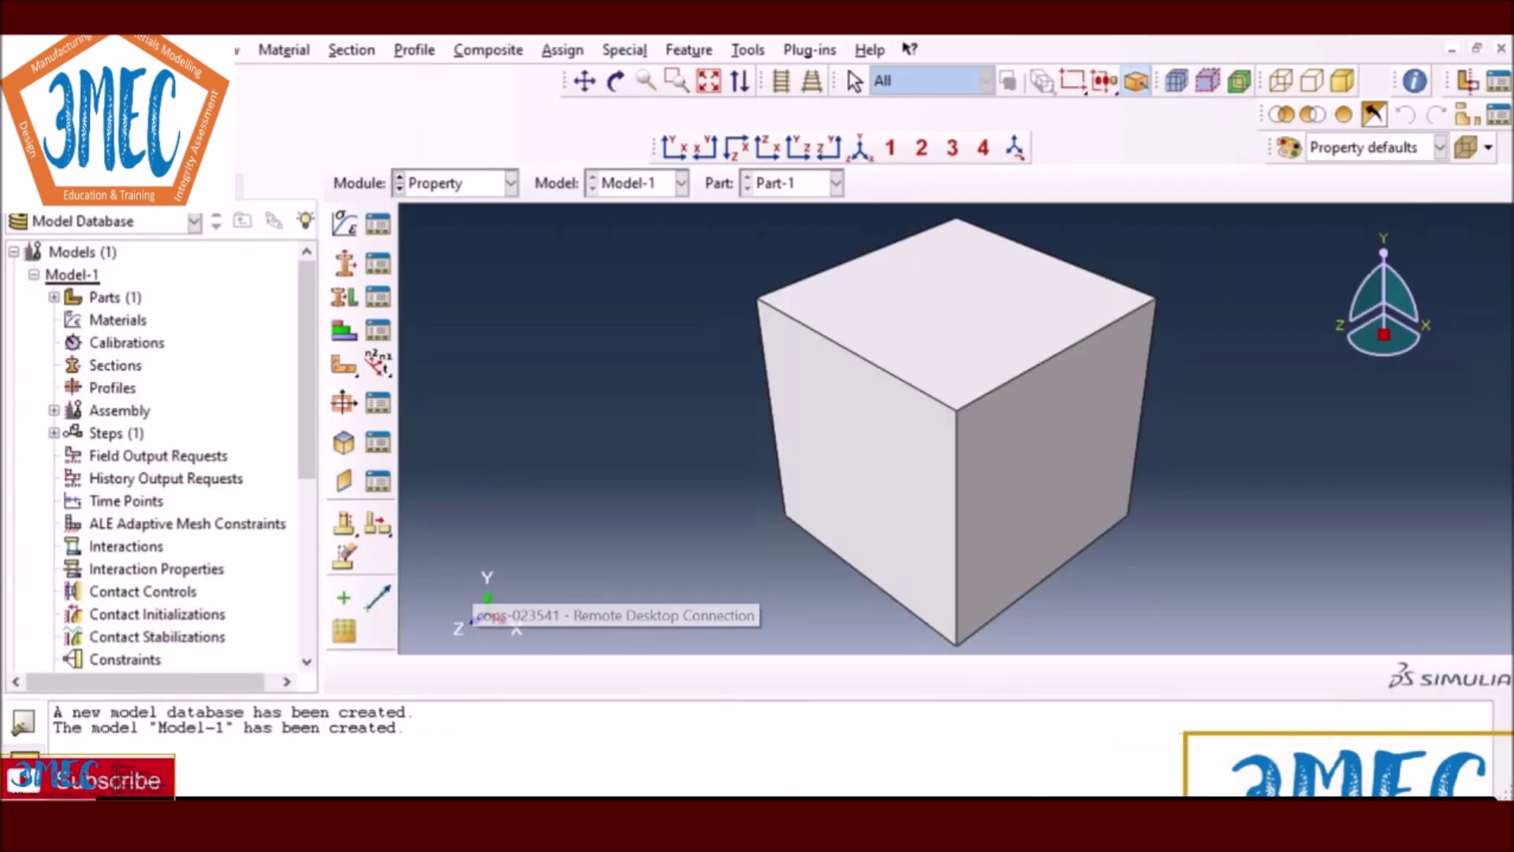
pyautogui.click(474, 183)
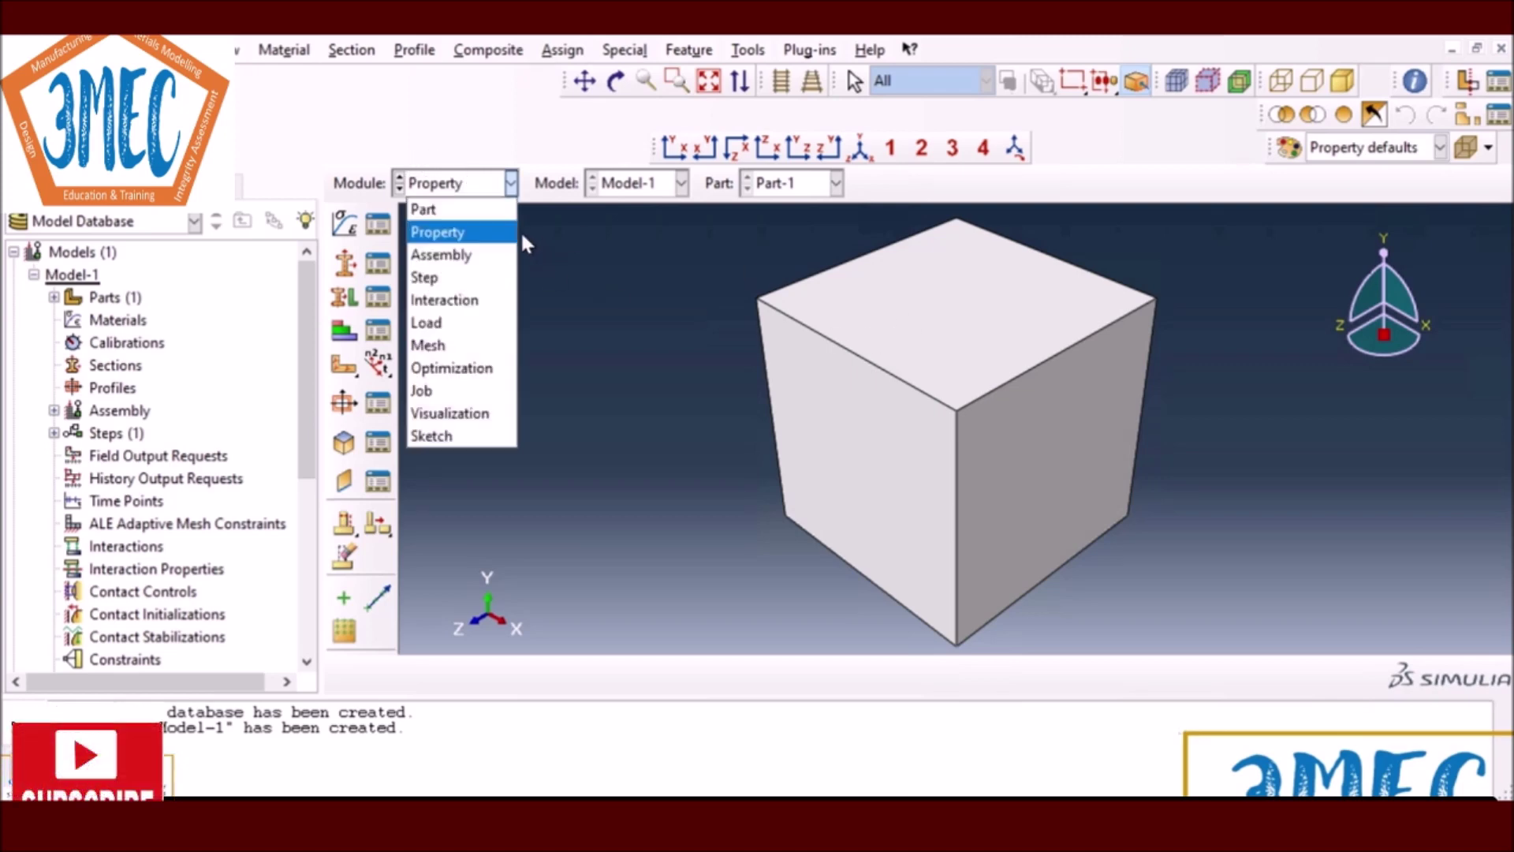
pyautogui.click(430, 206)
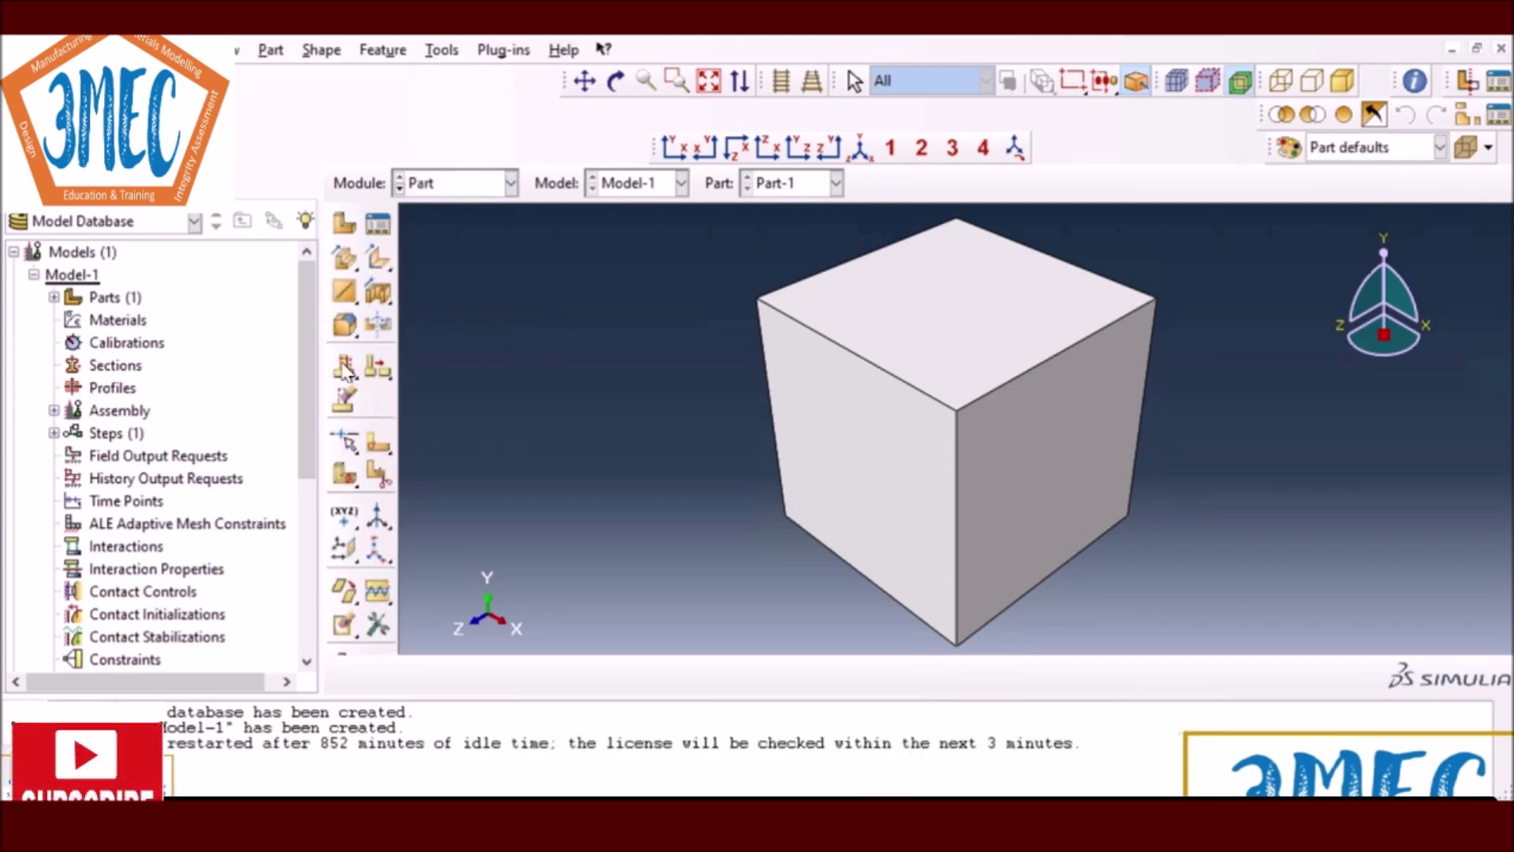
pyautogui.click(344, 223)
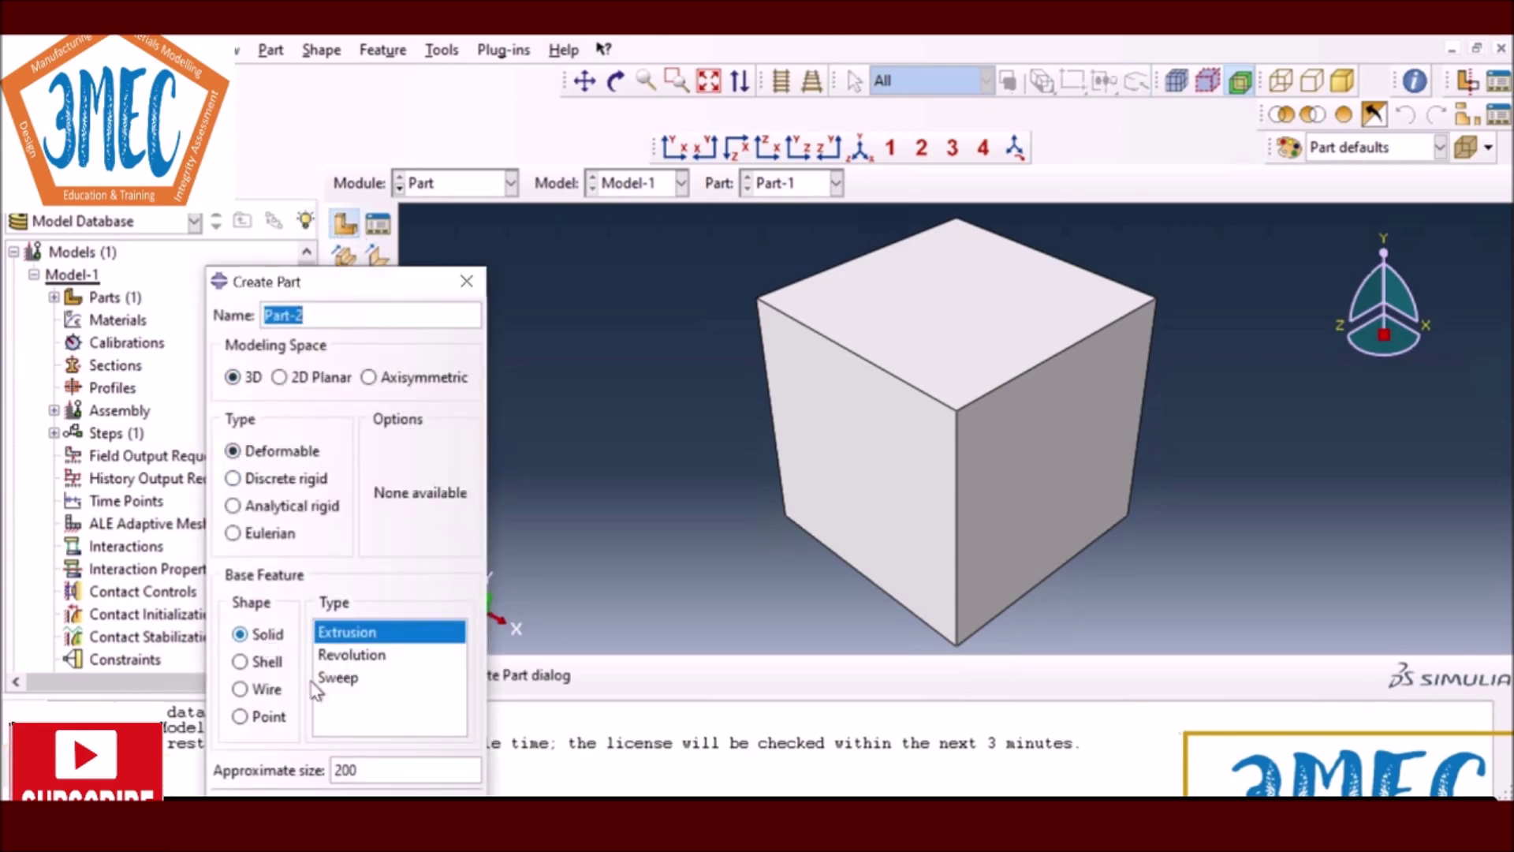
pyautogui.click(306, 791)
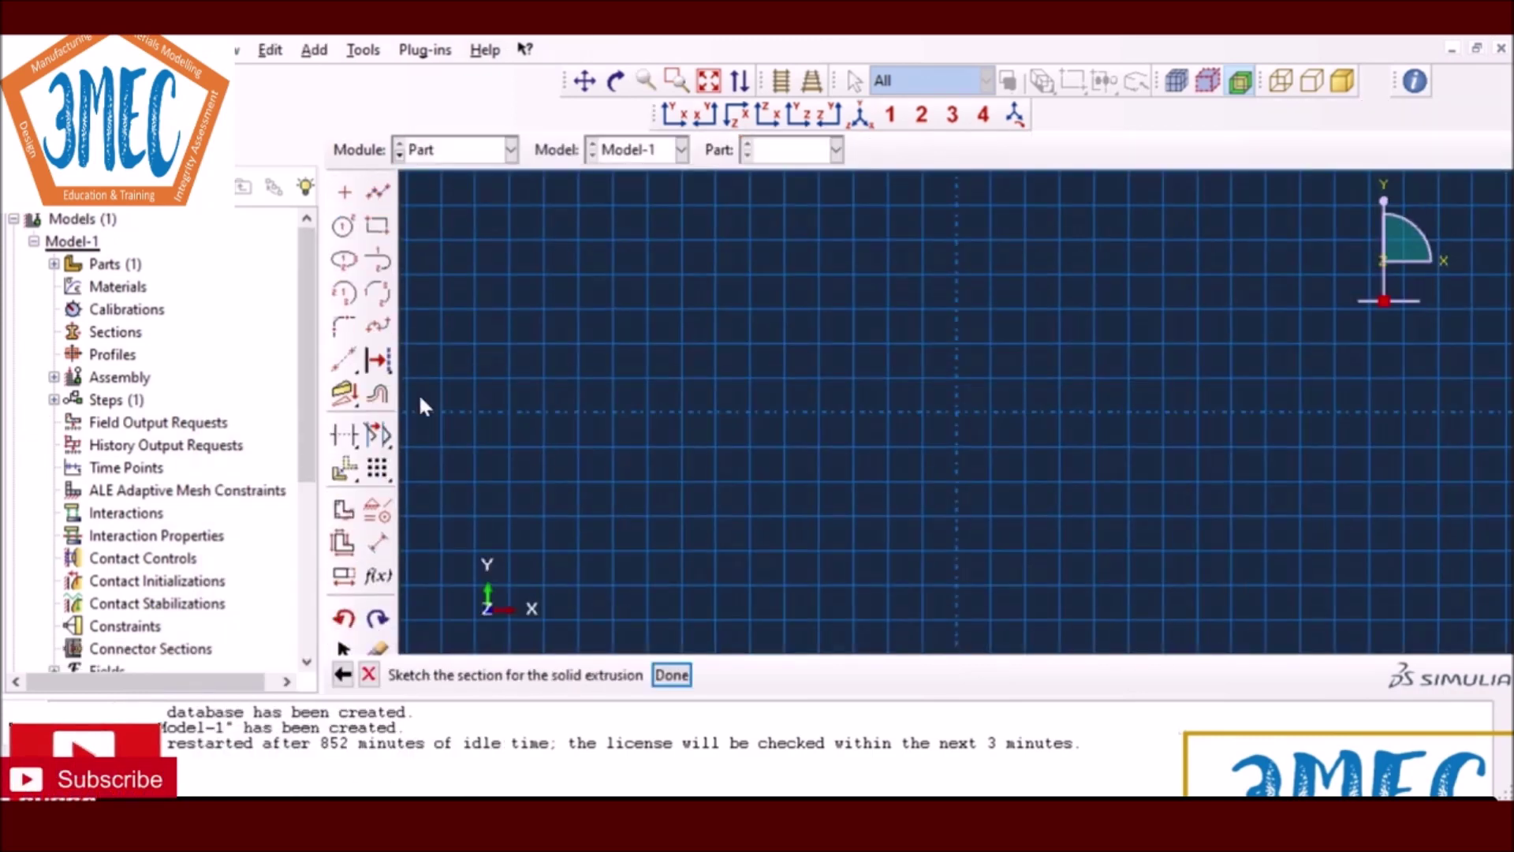
pyautogui.click(379, 226)
pyautogui.click(1059, 455)
pyautogui.click(956, 412)
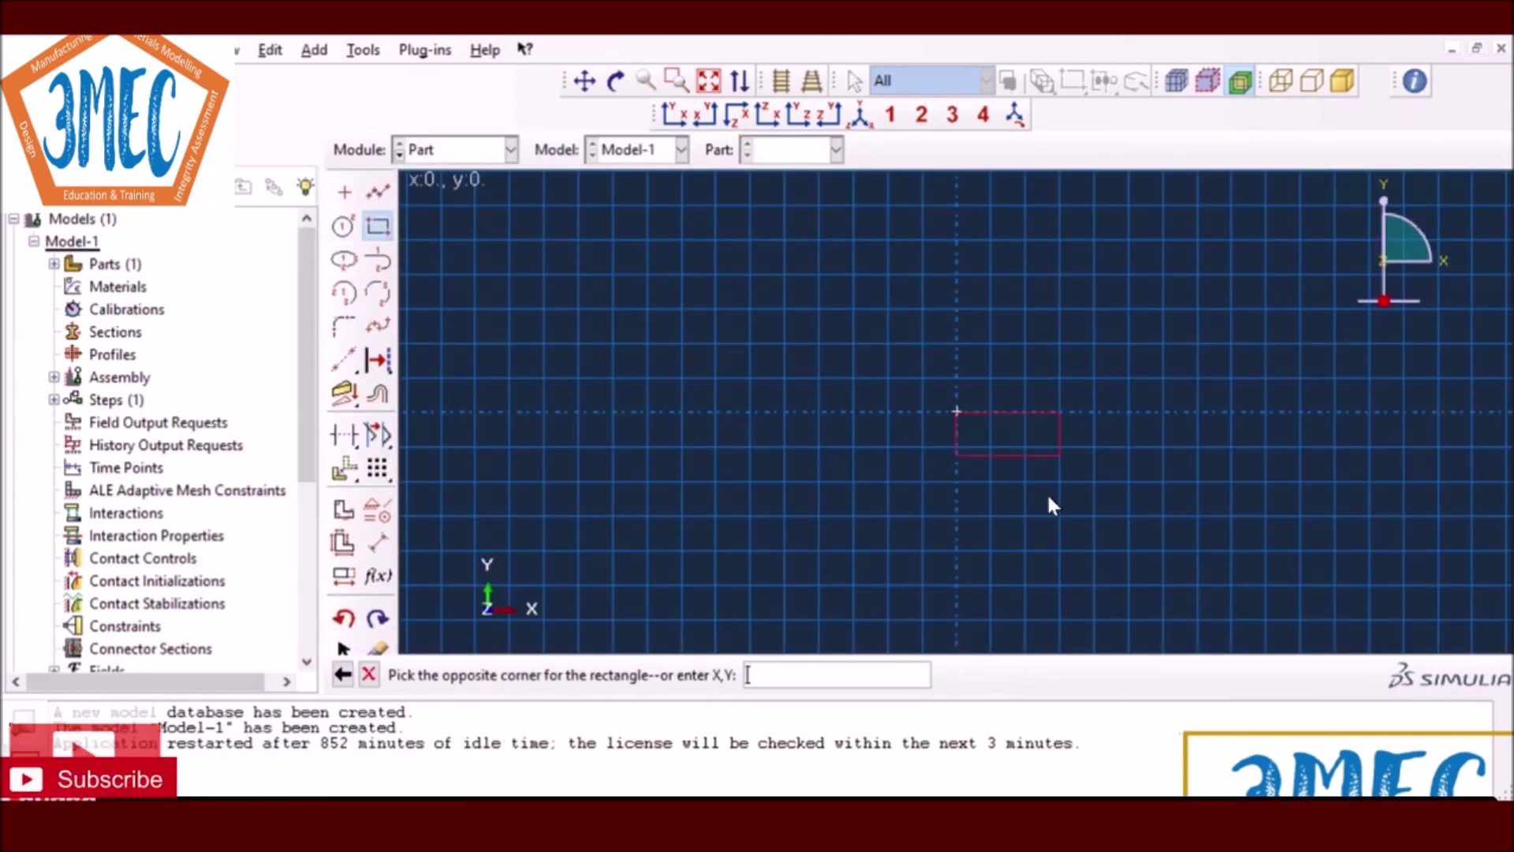
pyautogui.click(369, 675)
pyautogui.click(672, 676)
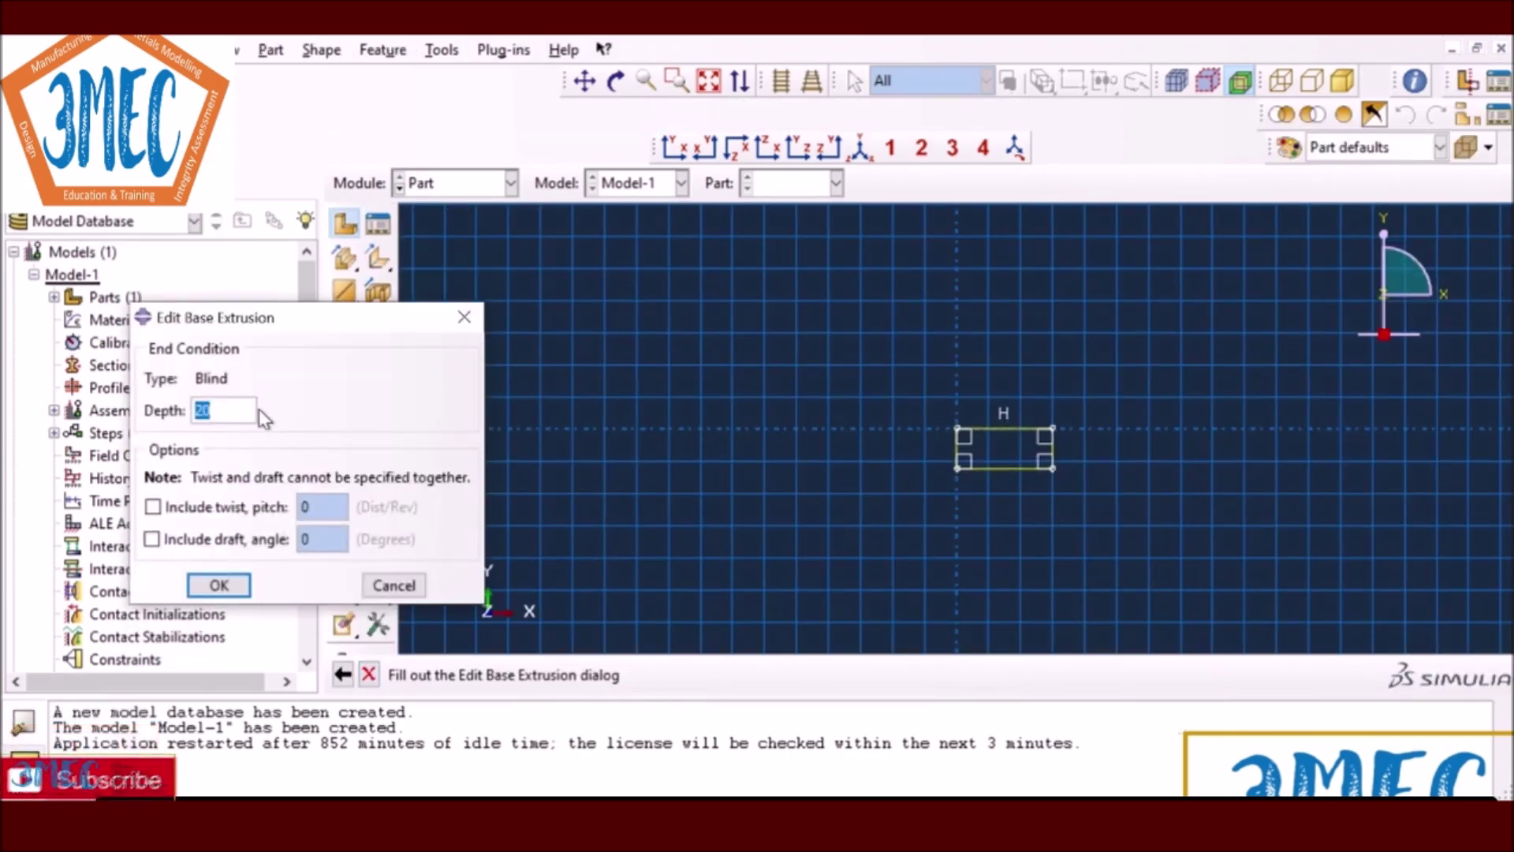
pyautogui.write('1')
pyautogui.click(393, 585)
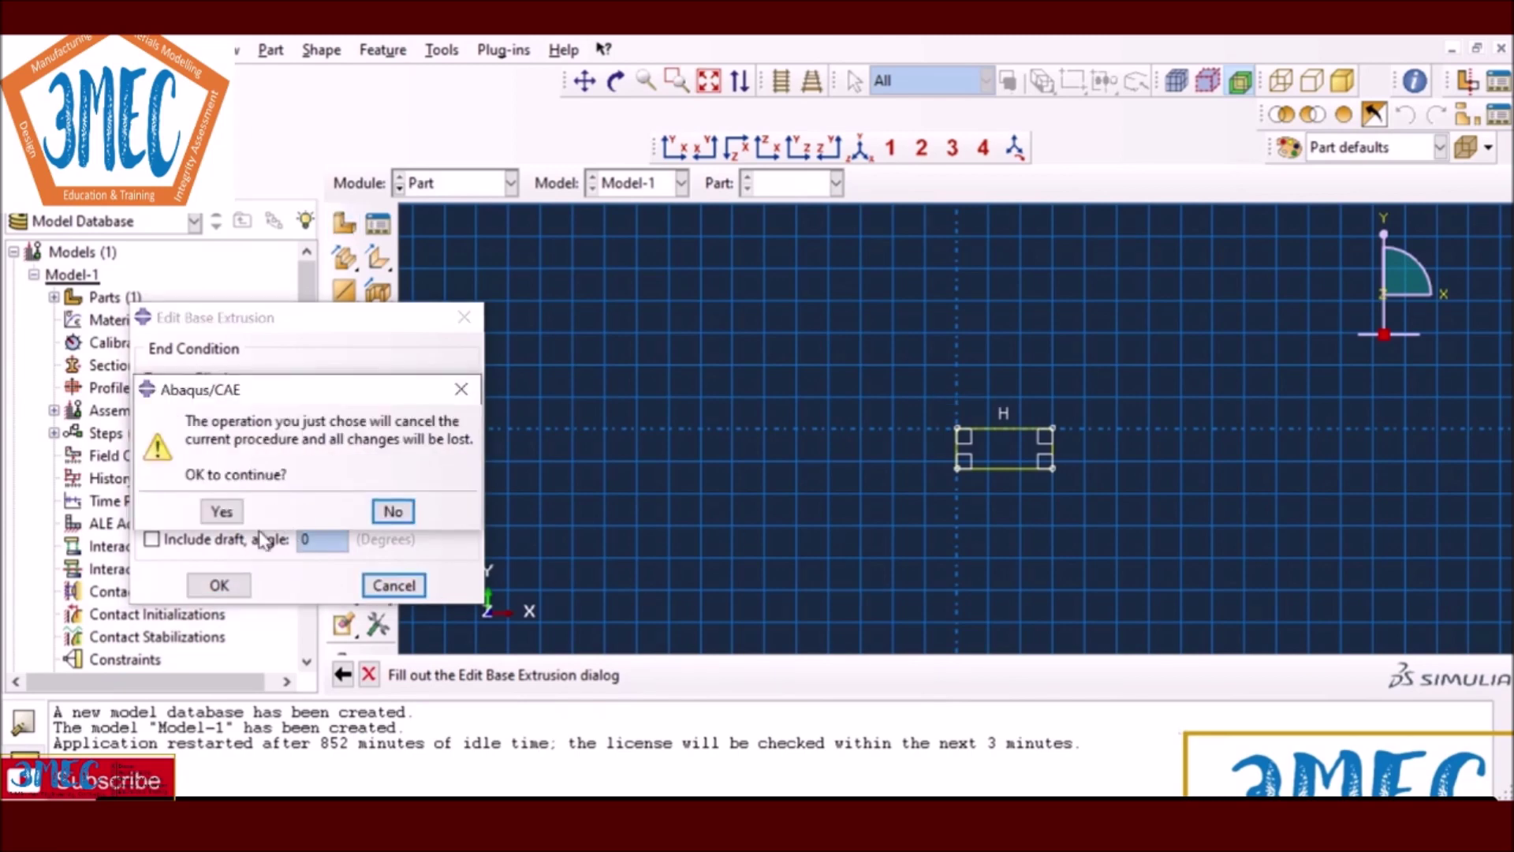
pyautogui.click(392, 512)
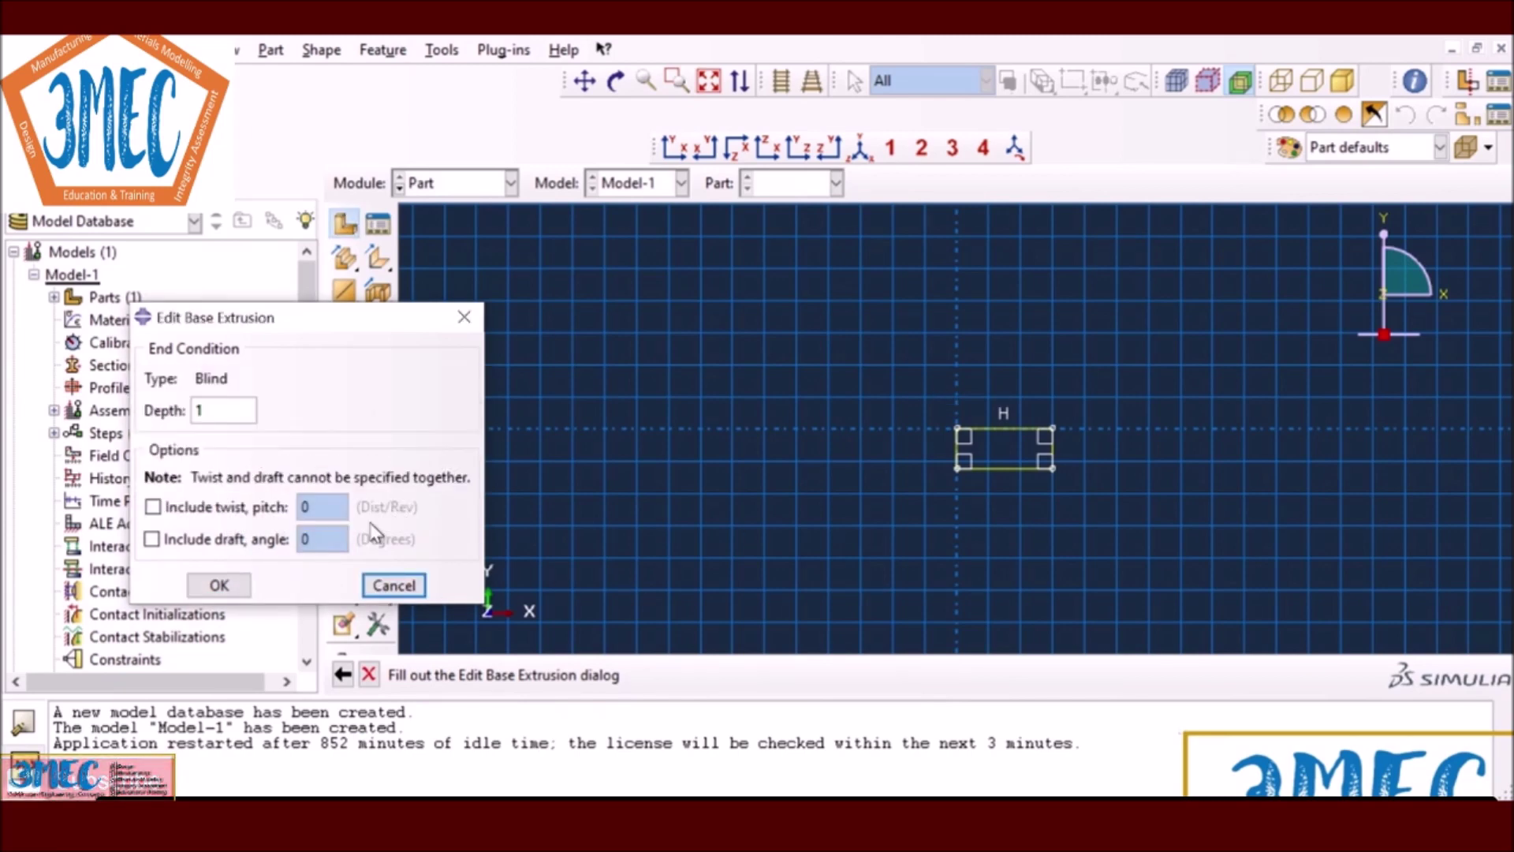
pyautogui.click(374, 590)
pyautogui.click(223, 511)
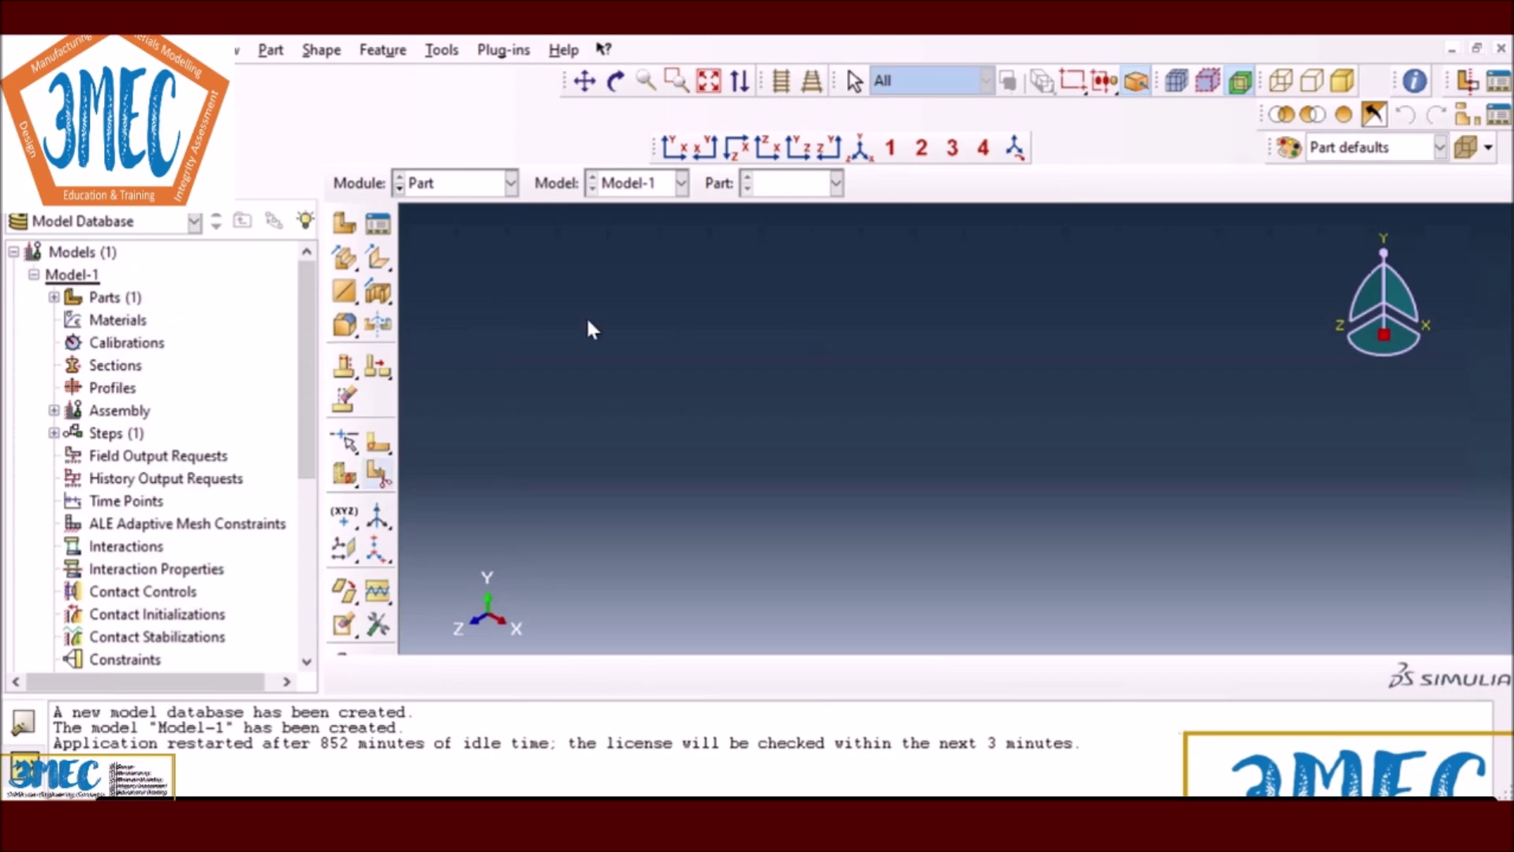
# Step: Display Part-1 in the viewport and switch from the Part module to the Property module
pyautogui.click(785, 184)
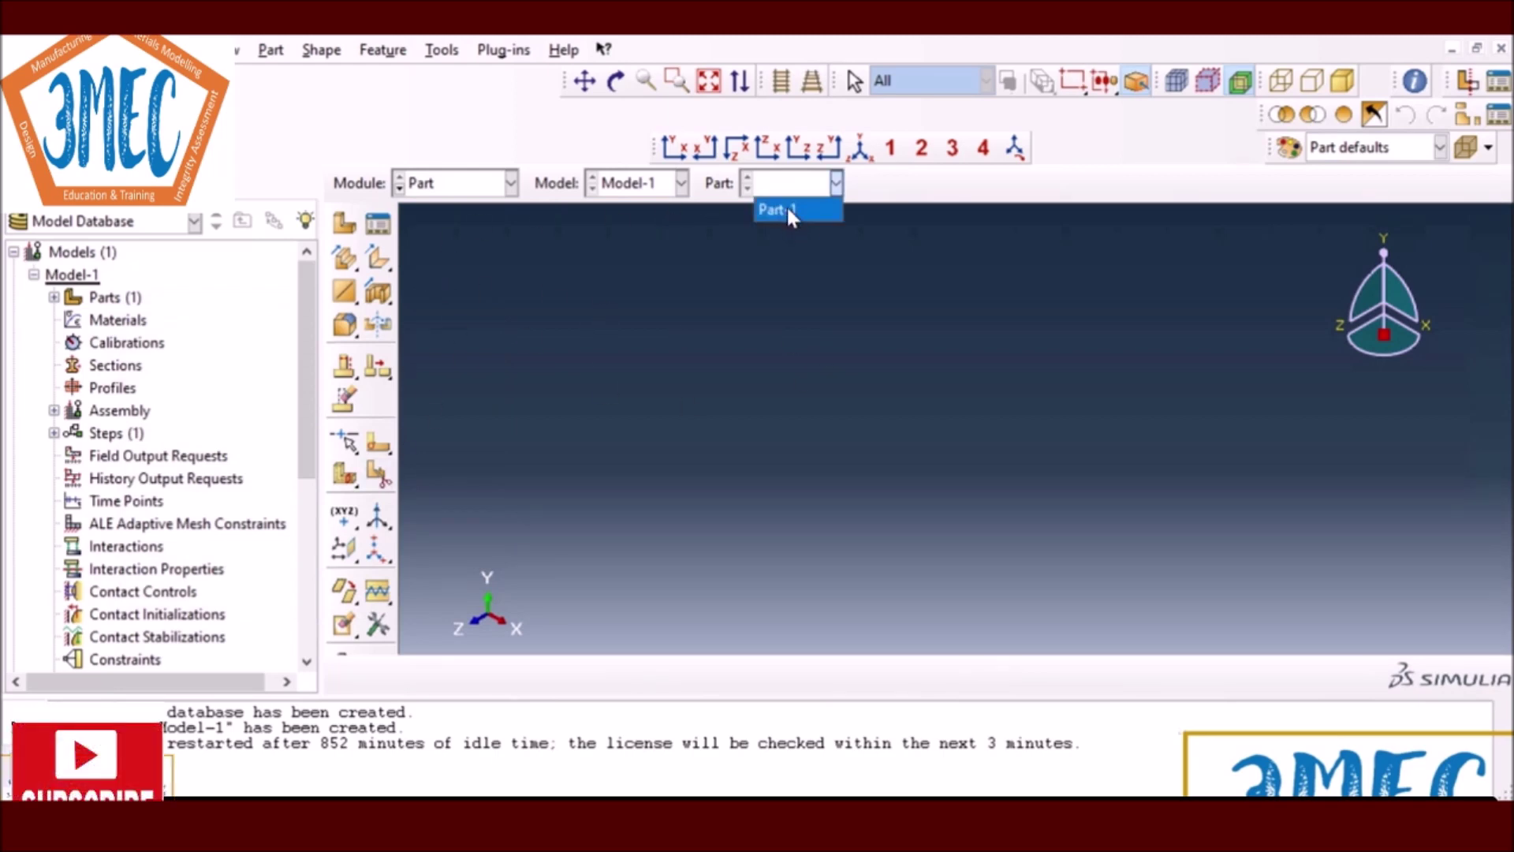
pyautogui.click(787, 208)
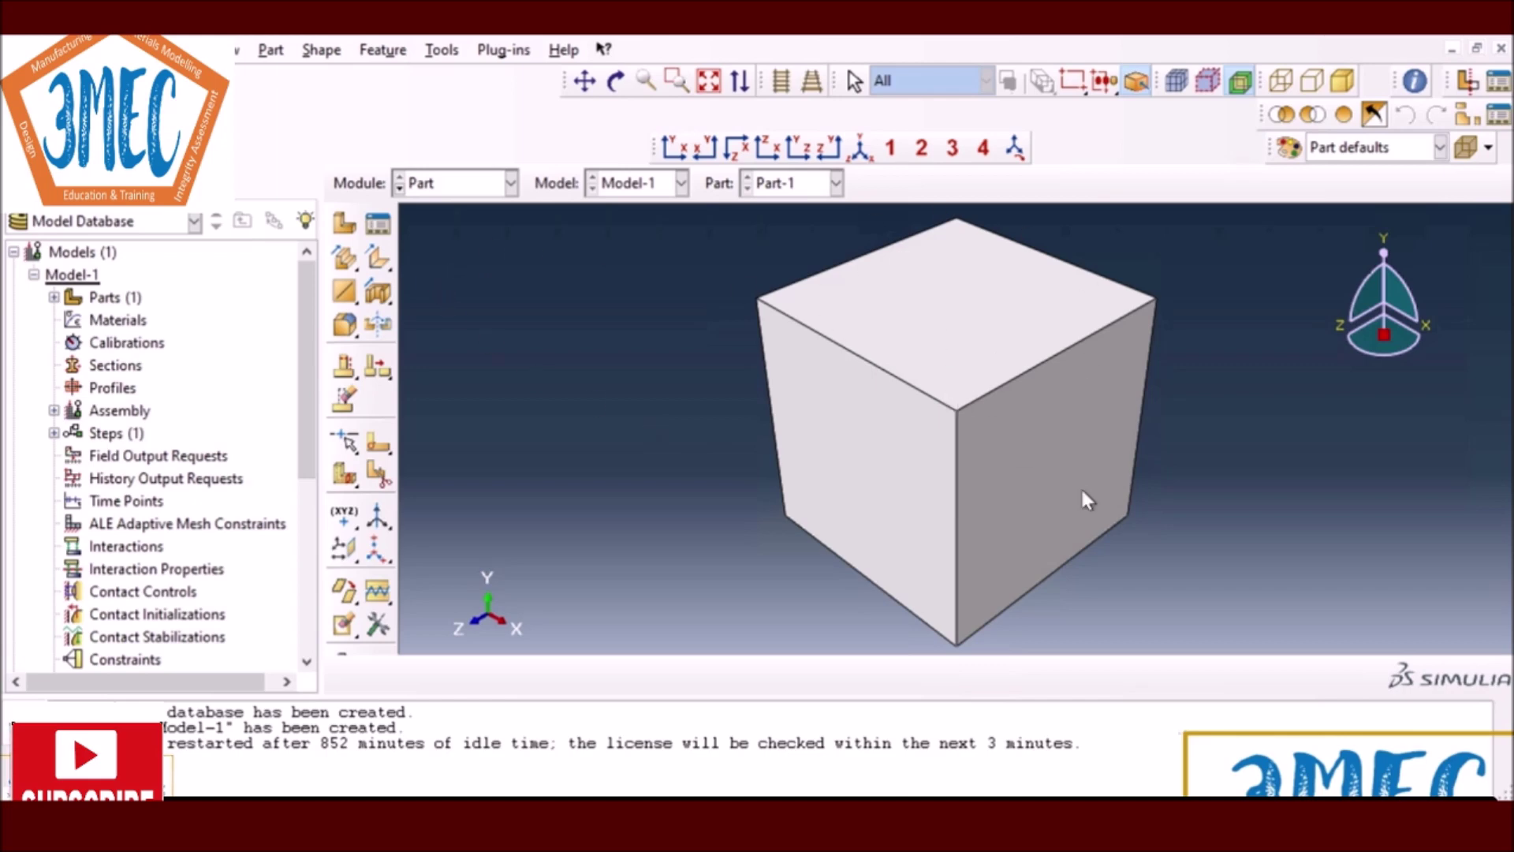
pyautogui.click(469, 189)
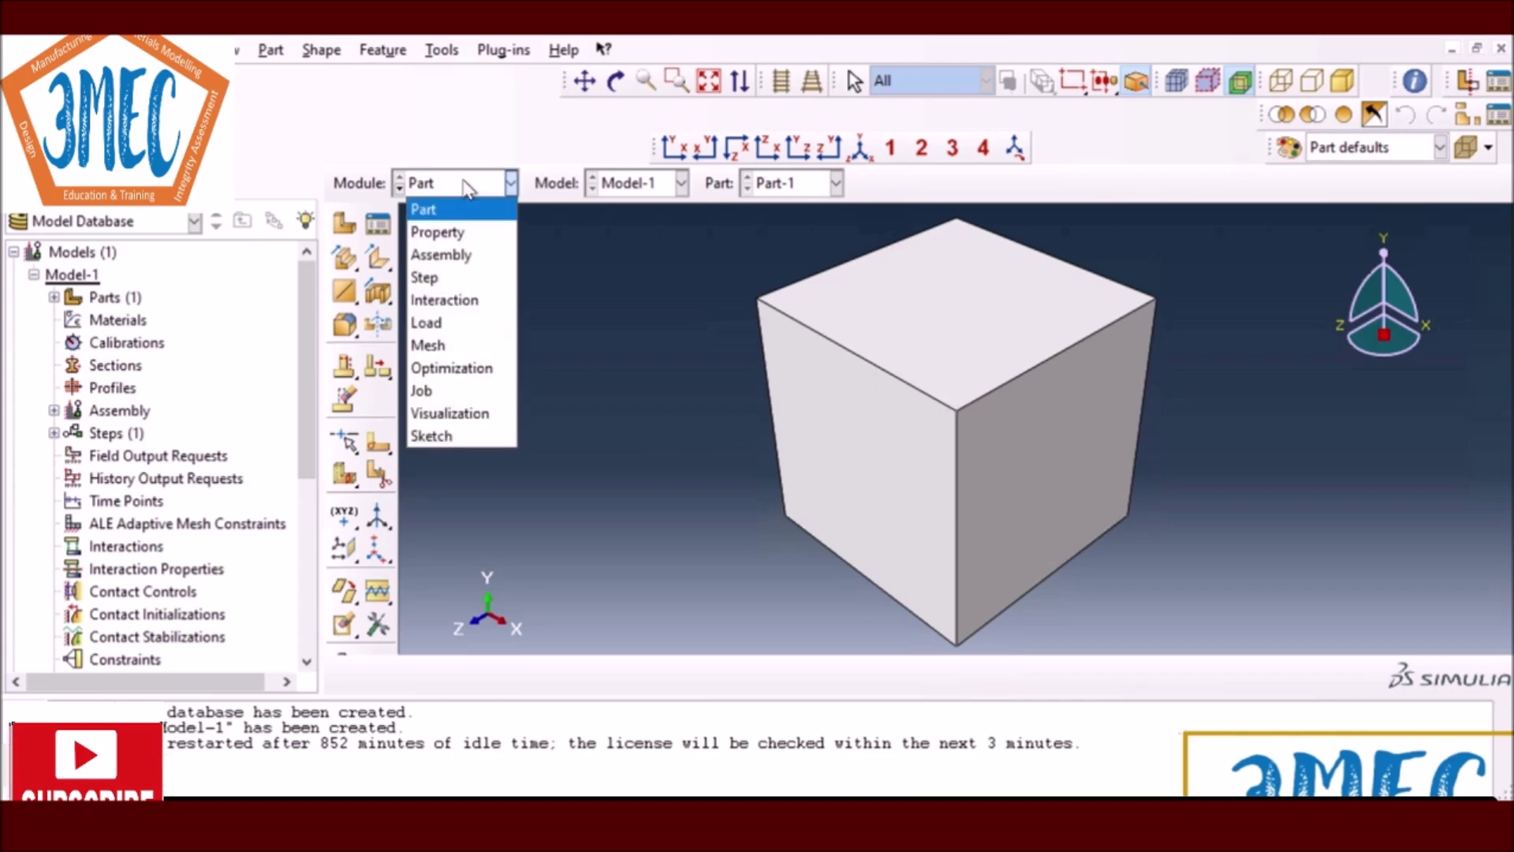
pyautogui.click(454, 231)
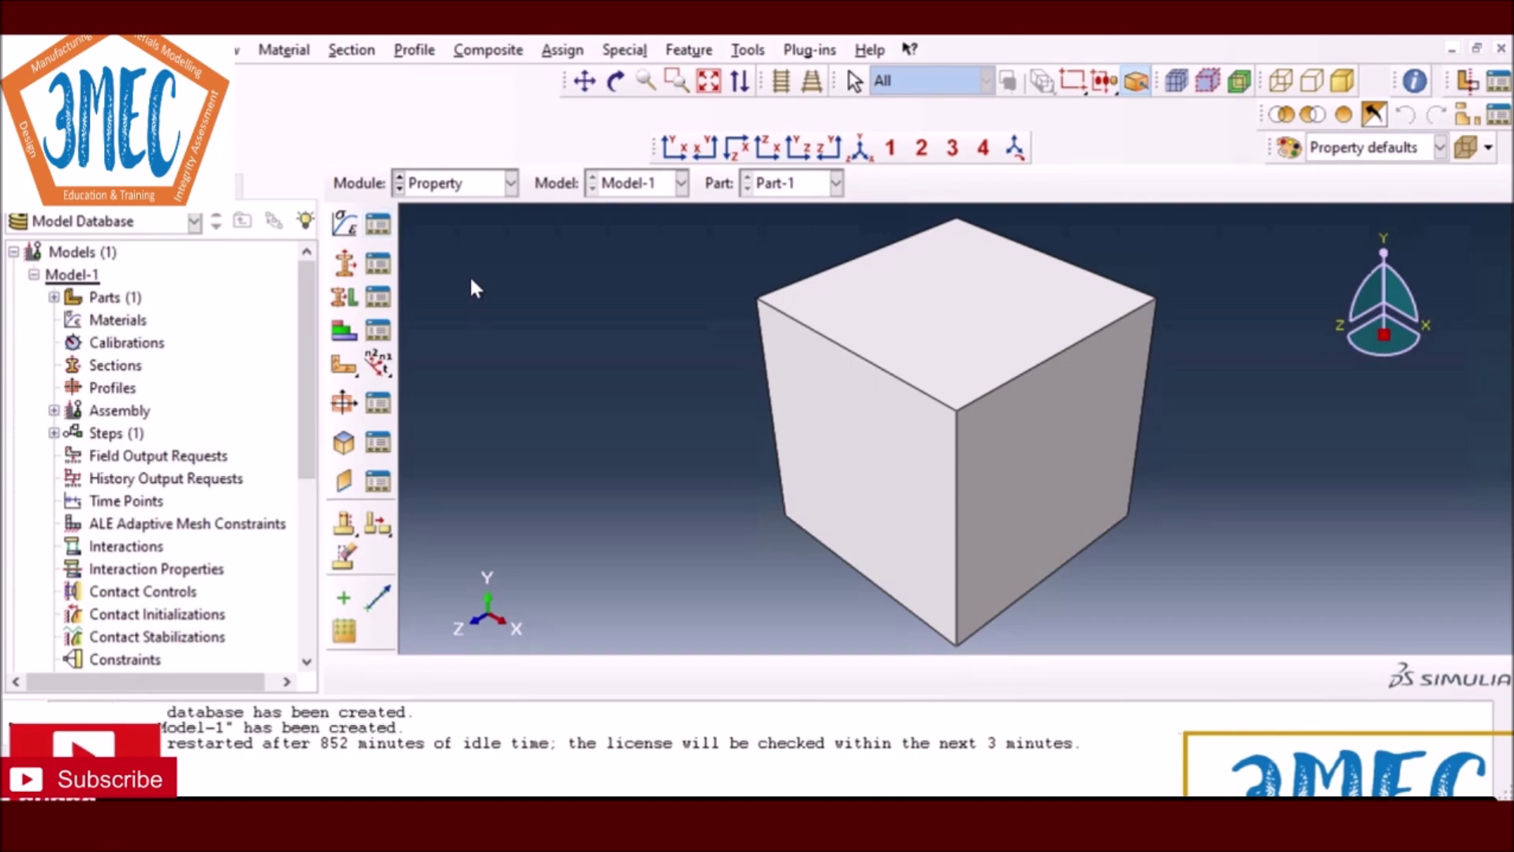
# Step: Create a material with isotropic elastic behaviour, using a Young's modulus of 200000 and a Poisson's ratio of 0.3
pyautogui.click(345, 226)
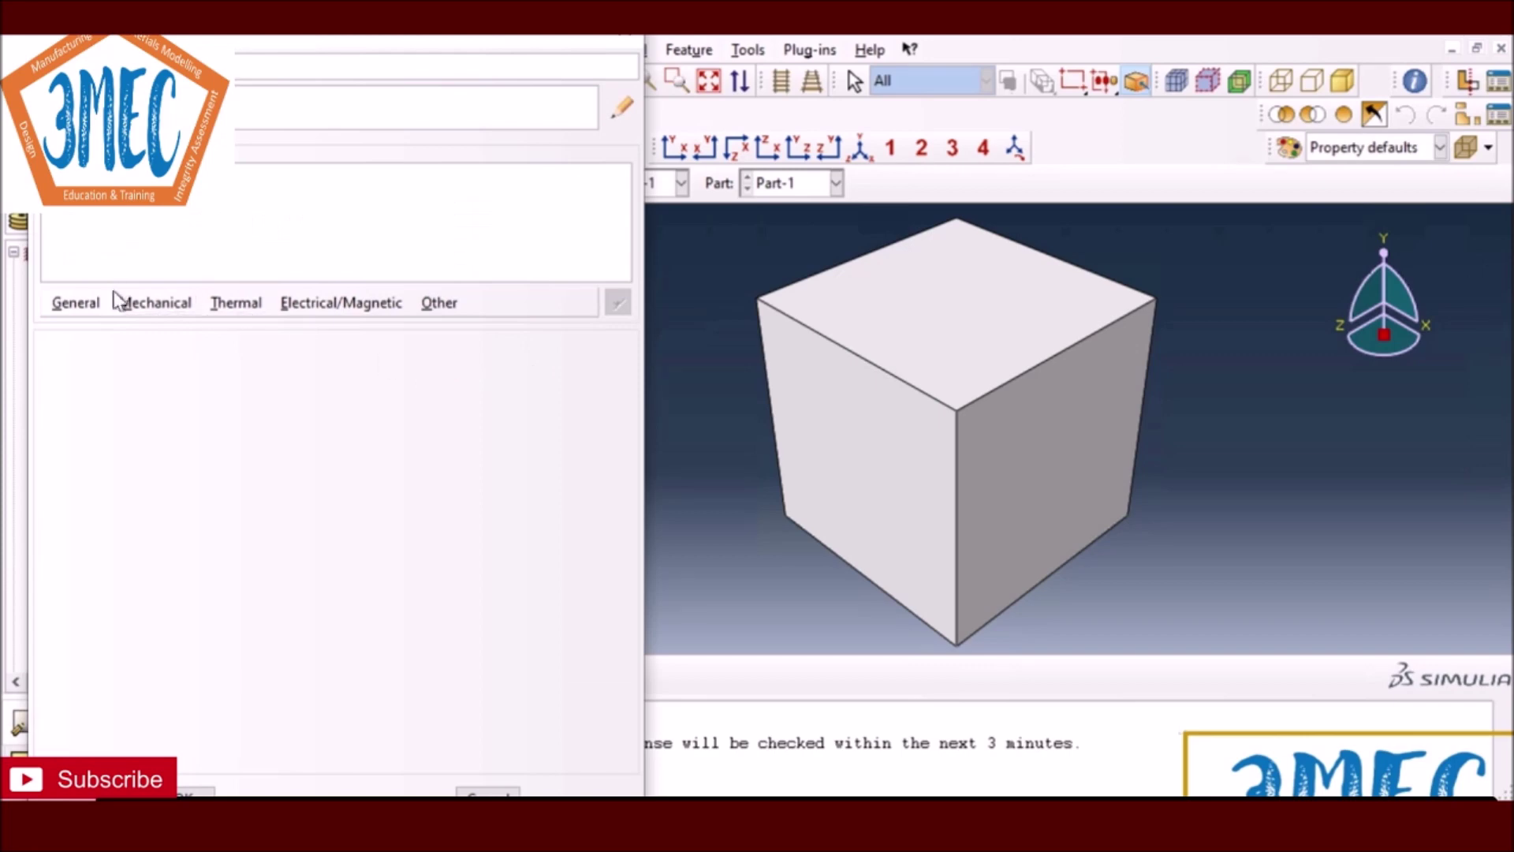
pyautogui.click(156, 304)
pyautogui.moveTo(347, 329)
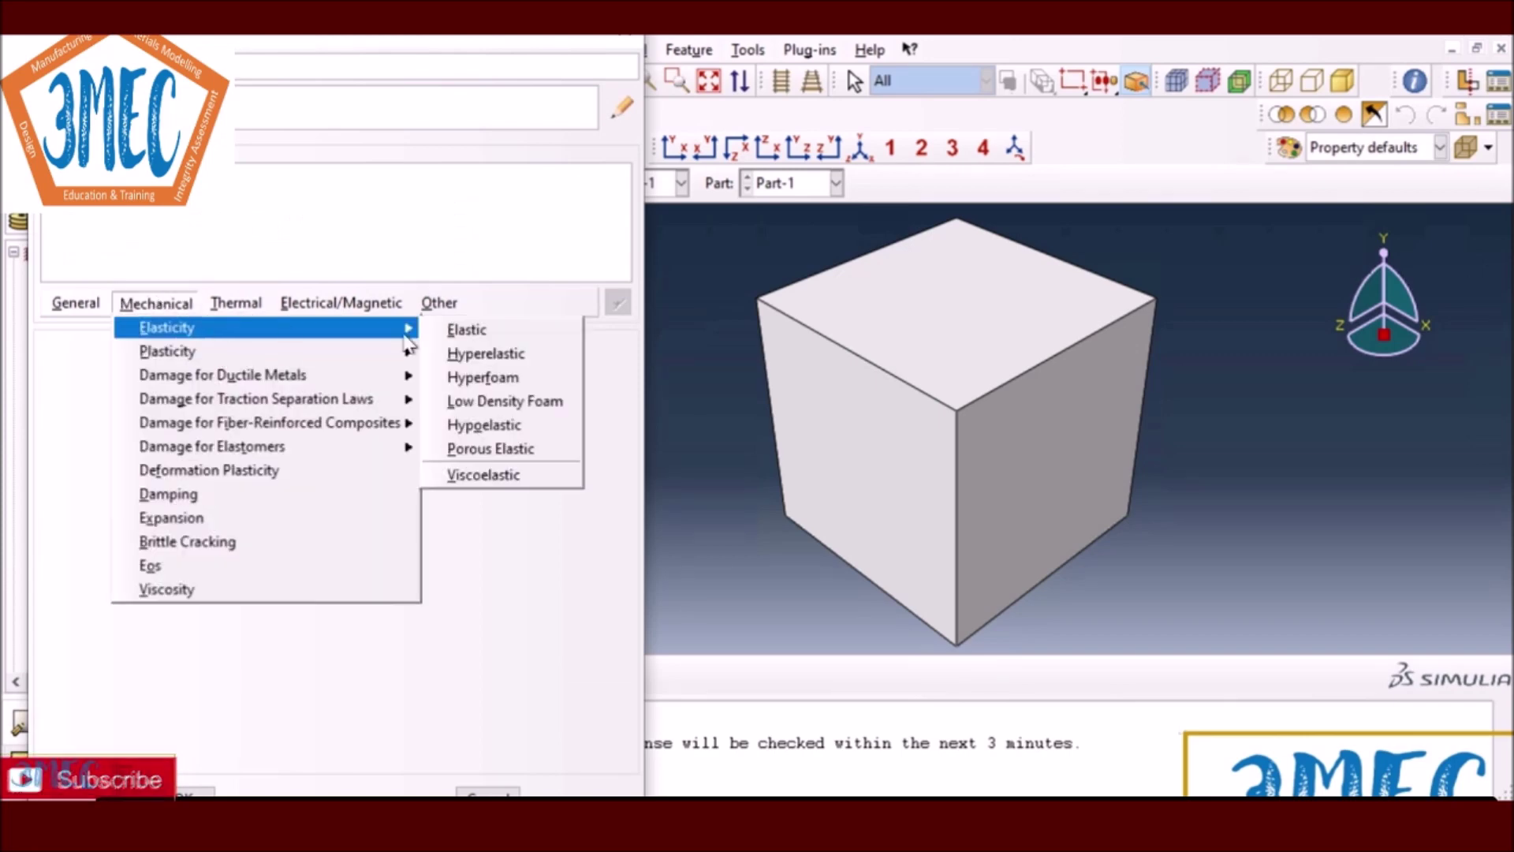
pyautogui.click(507, 330)
pyautogui.click(130, 627)
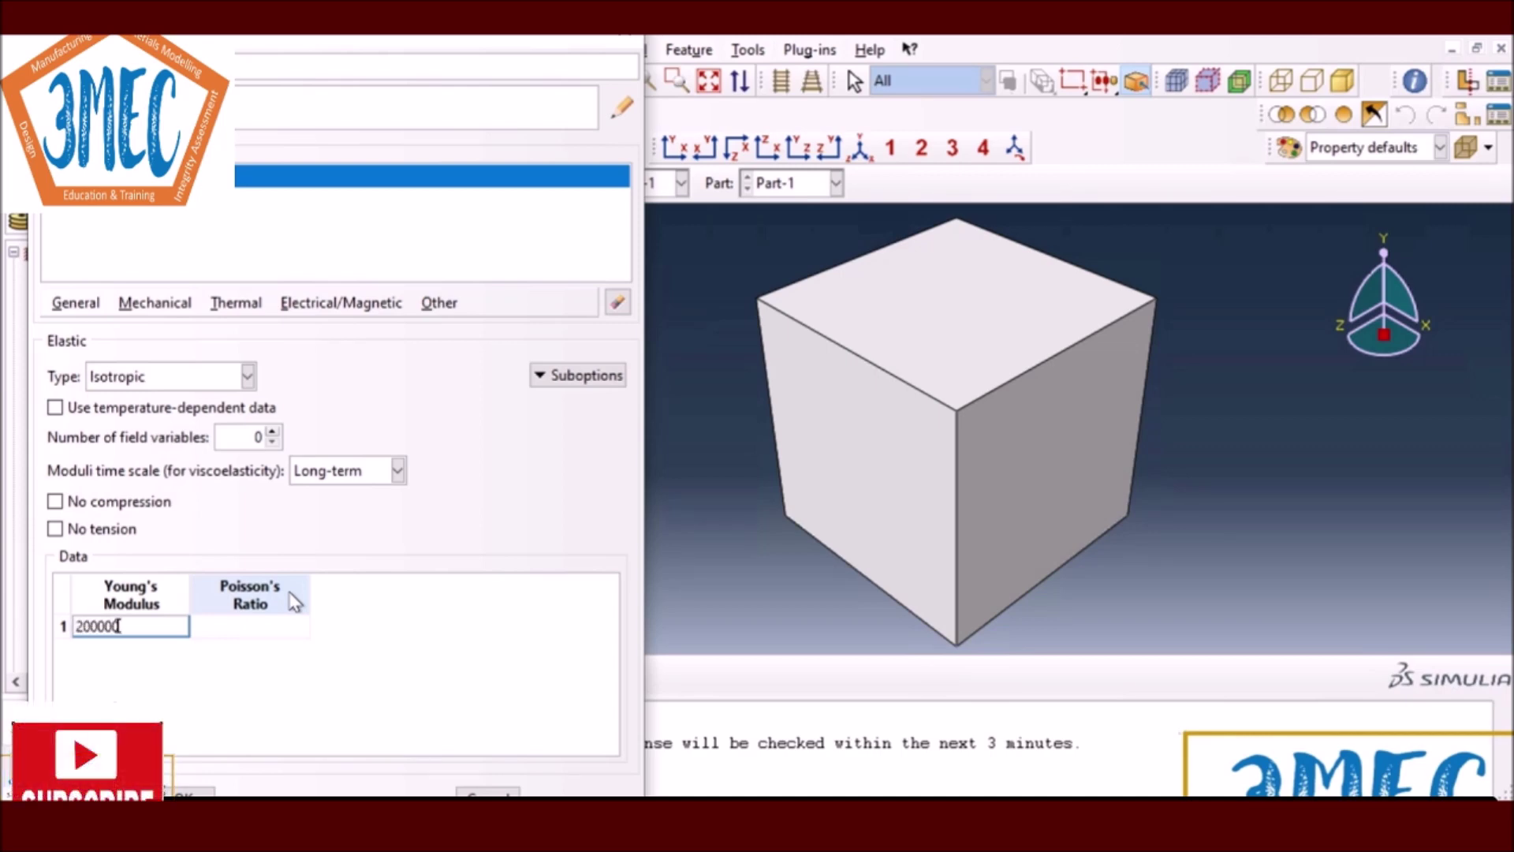
pyautogui.click(195, 626)
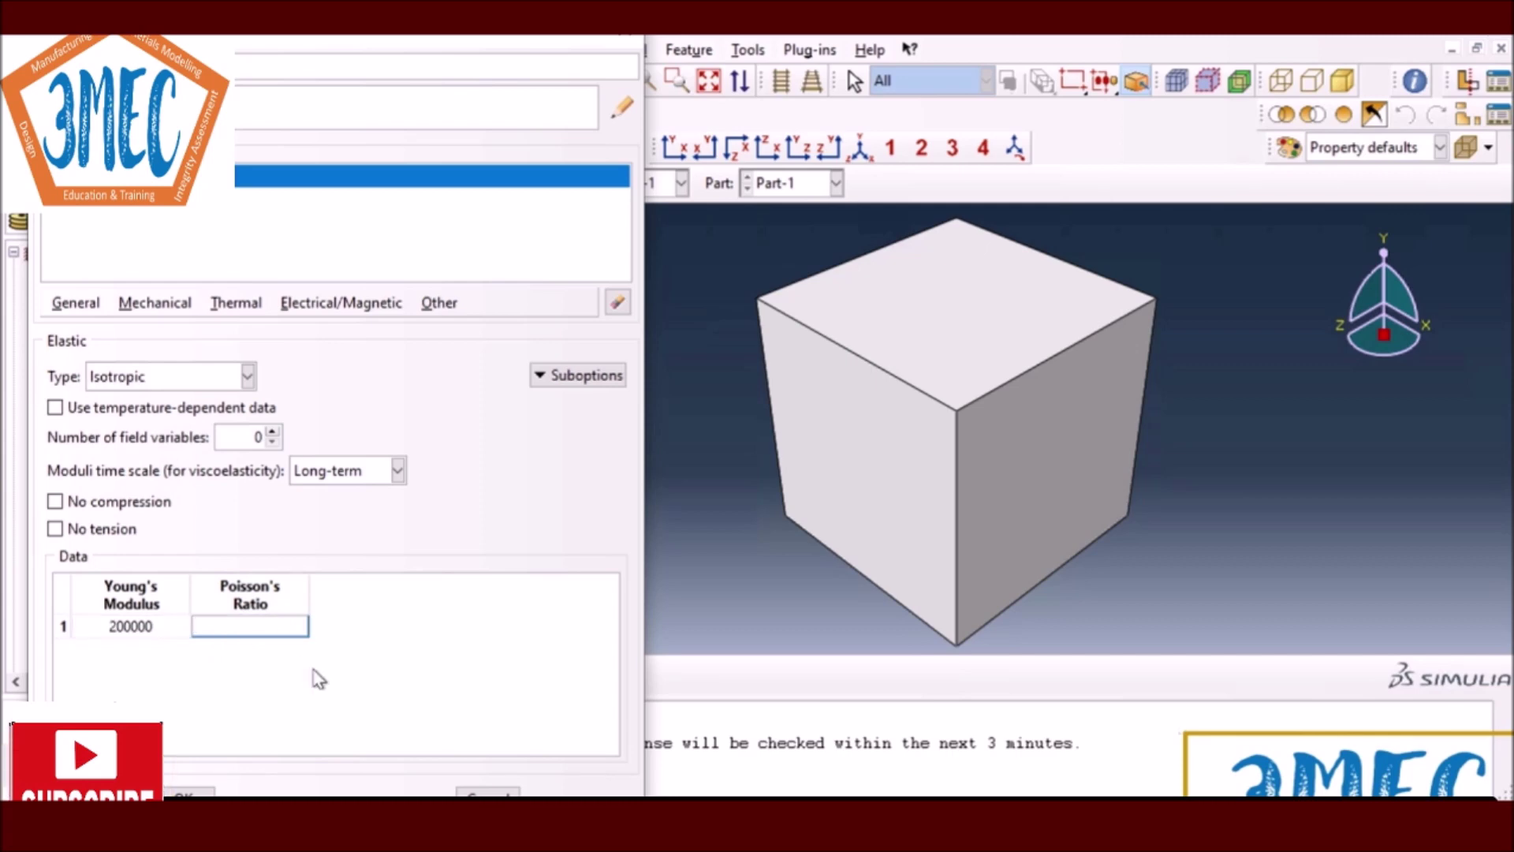
pyautogui.write('0.3')
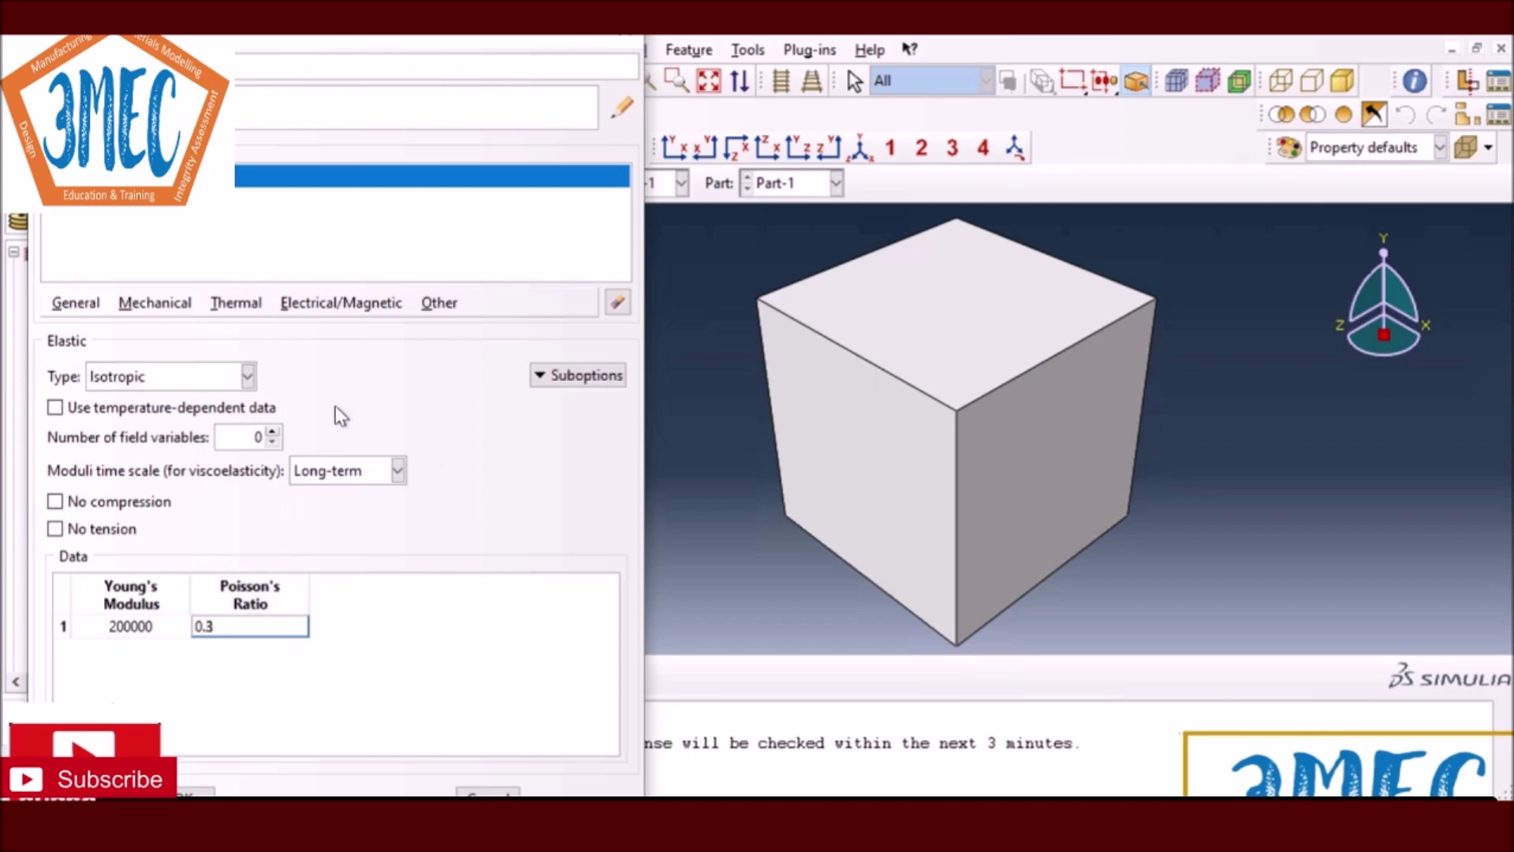
# Step: Add plastic behaviour to the material and set its hardening to Johnson-Cook
pyautogui.click(156, 304)
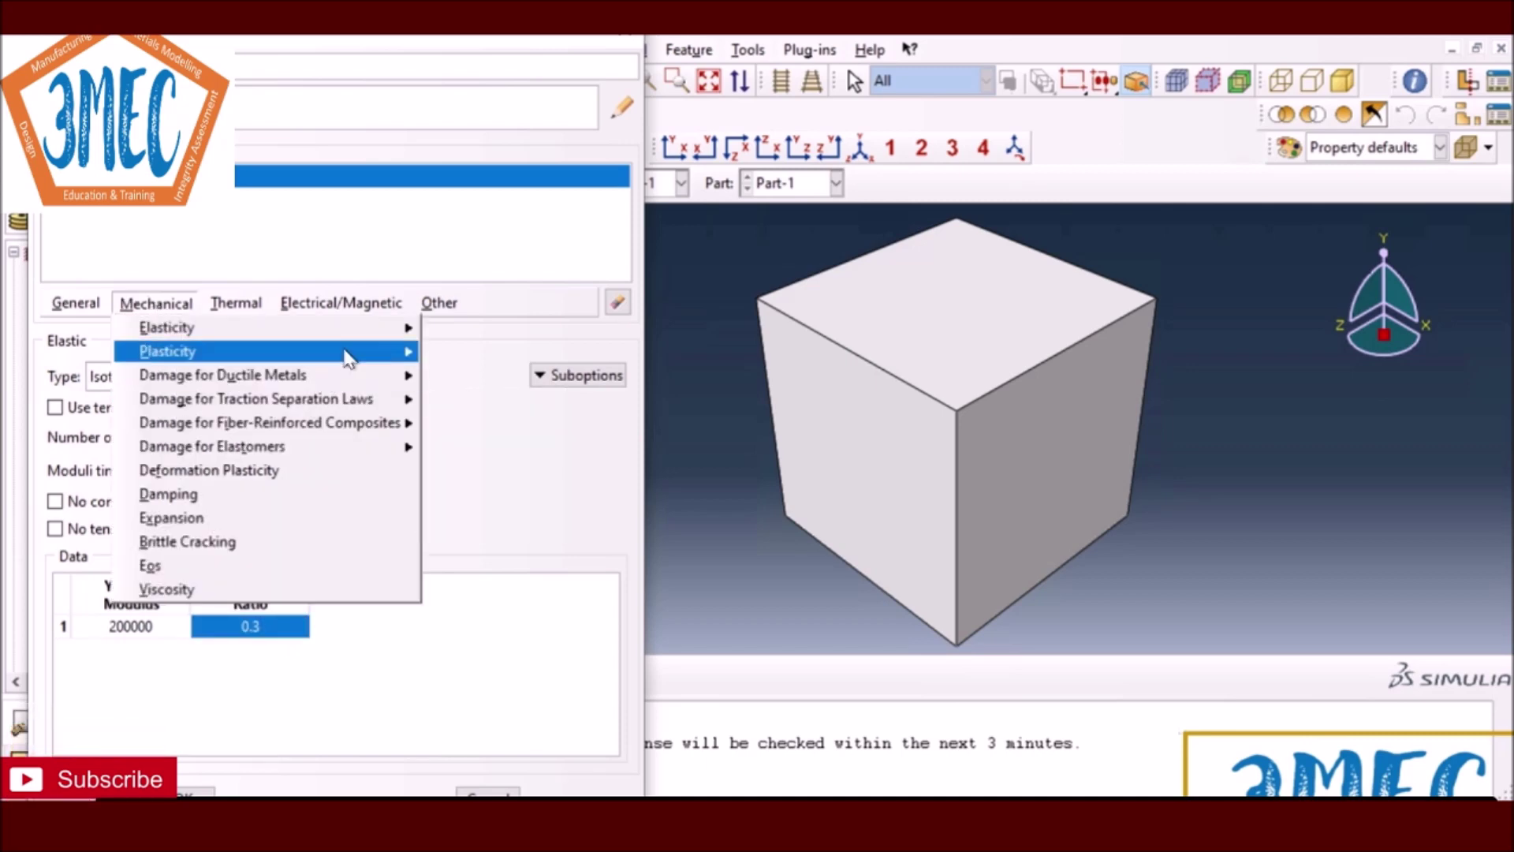
pyautogui.moveTo(366, 351)
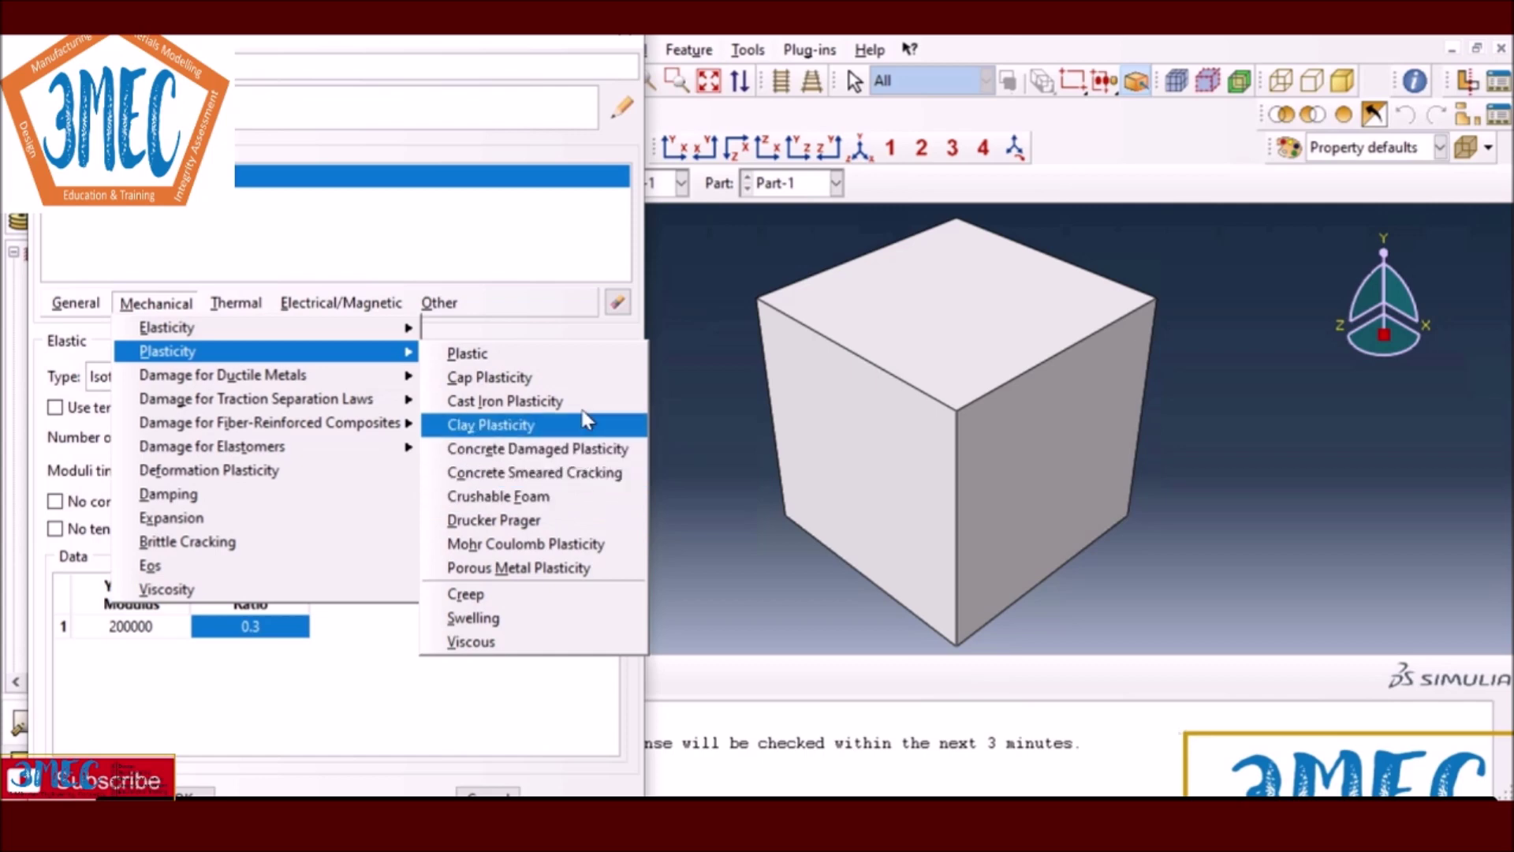
pyautogui.click(579, 356)
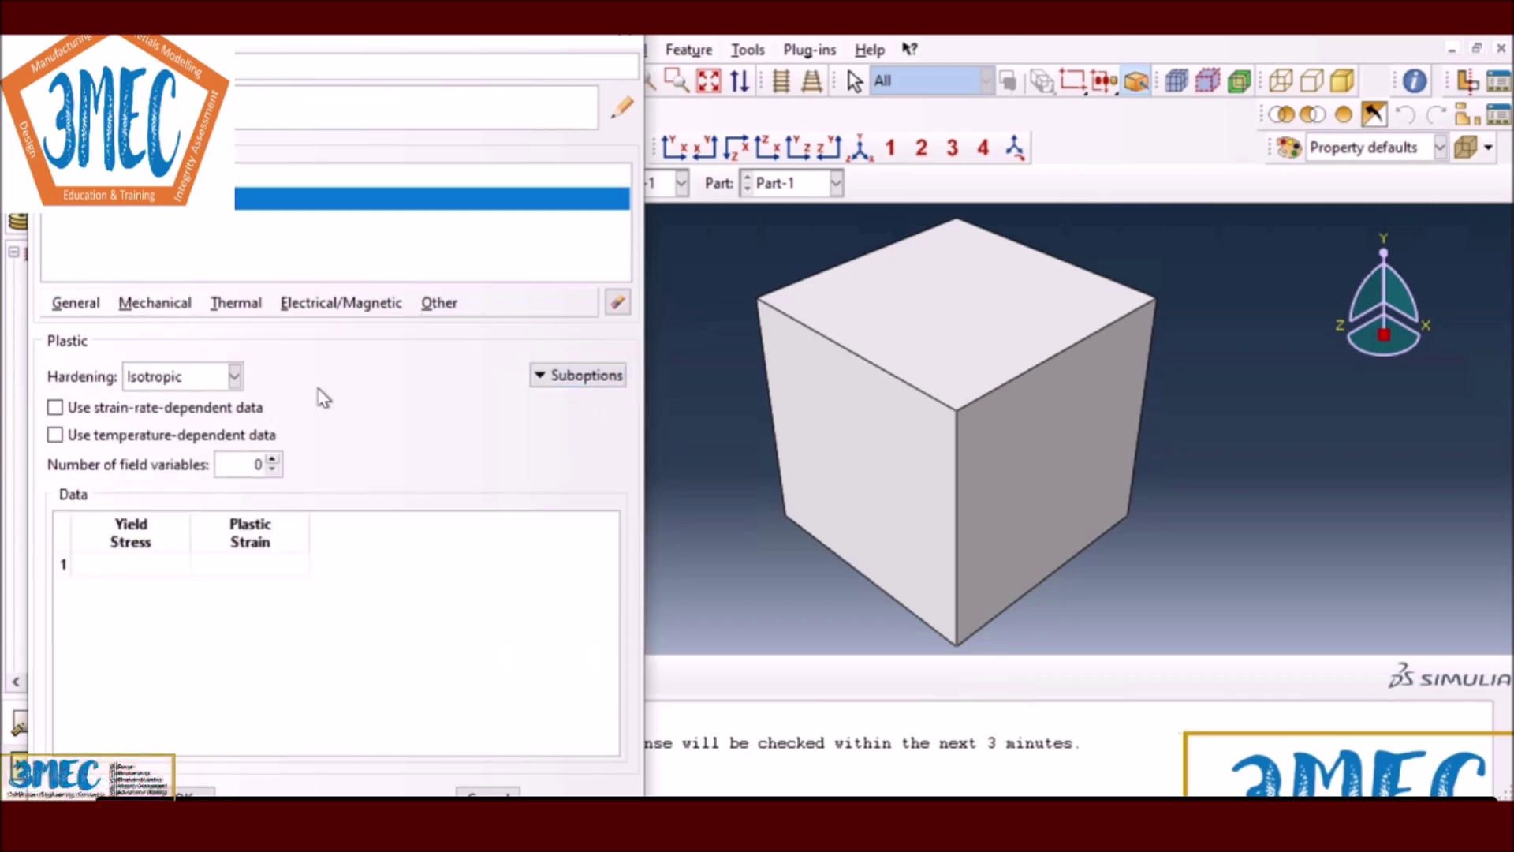
pyautogui.click(234, 377)
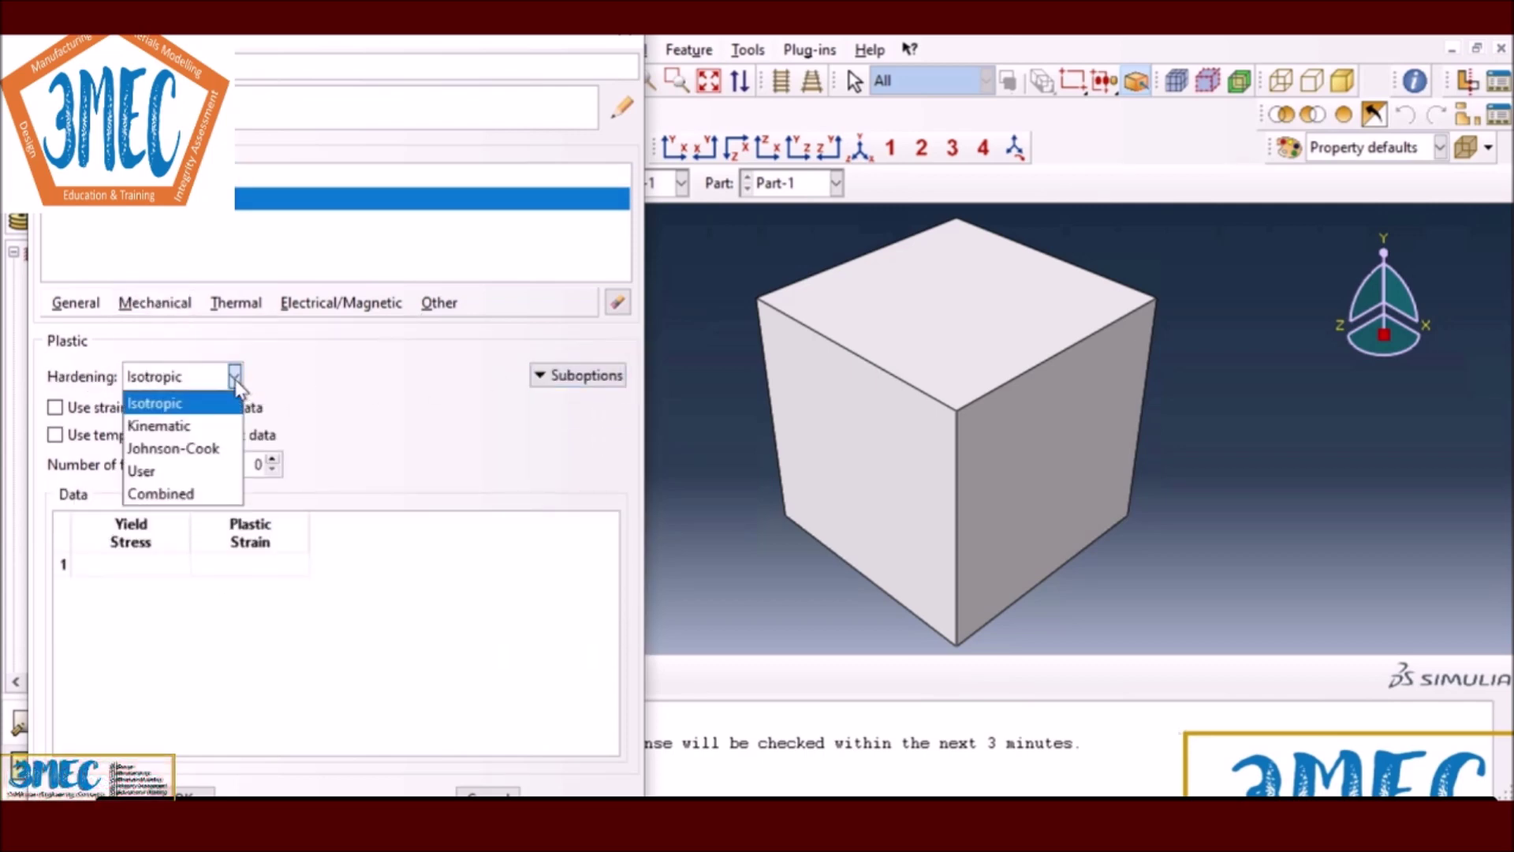
pyautogui.click(178, 447)
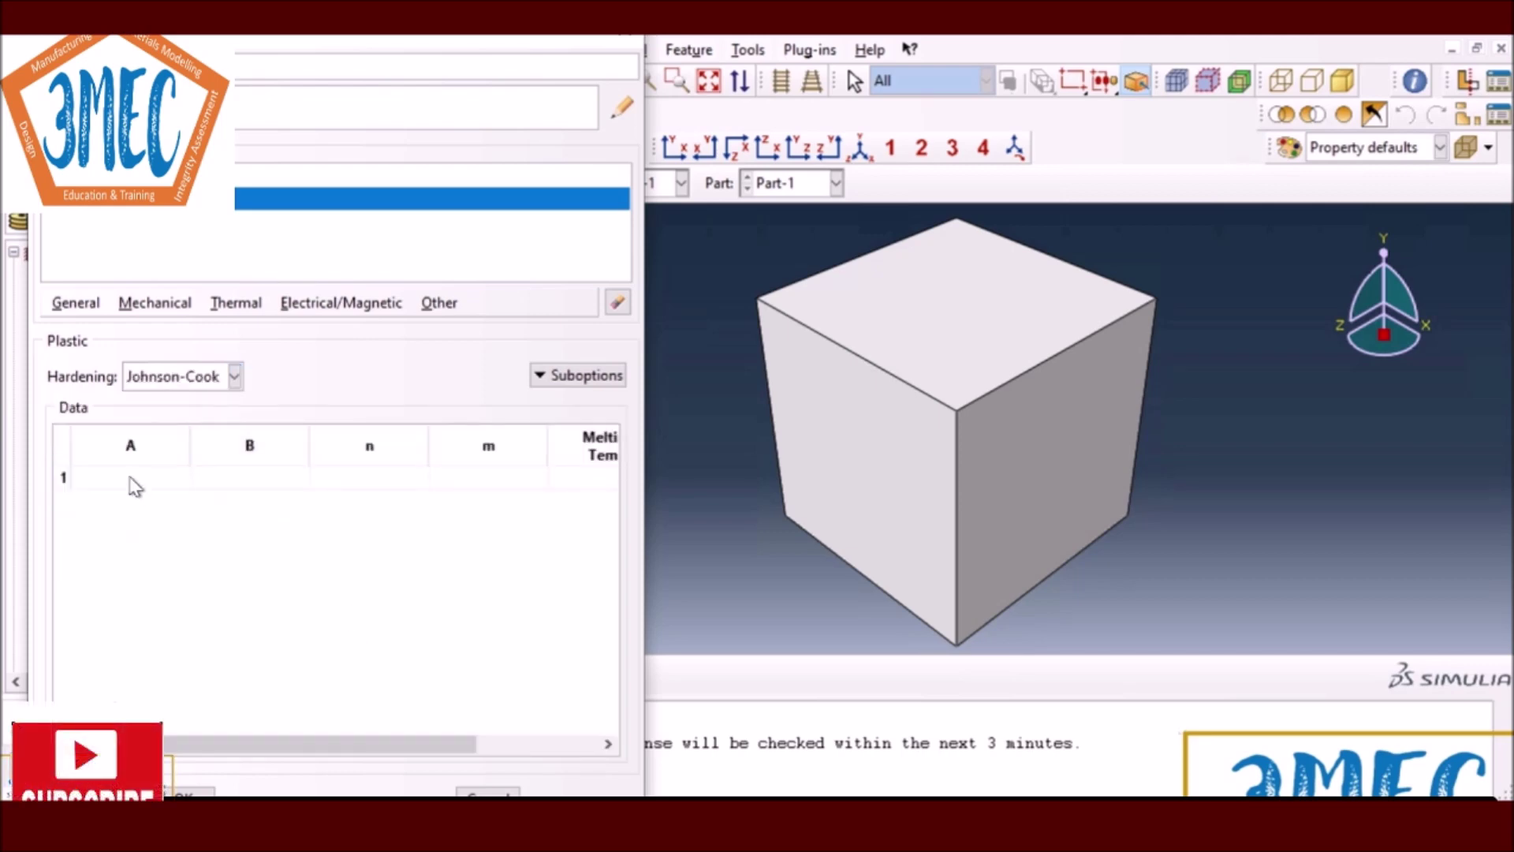
# Step: Switch to the Excel spreadsheet to check the five model constants in N1:N5, and return to Abaqus
pyautogui.click(76, 478)
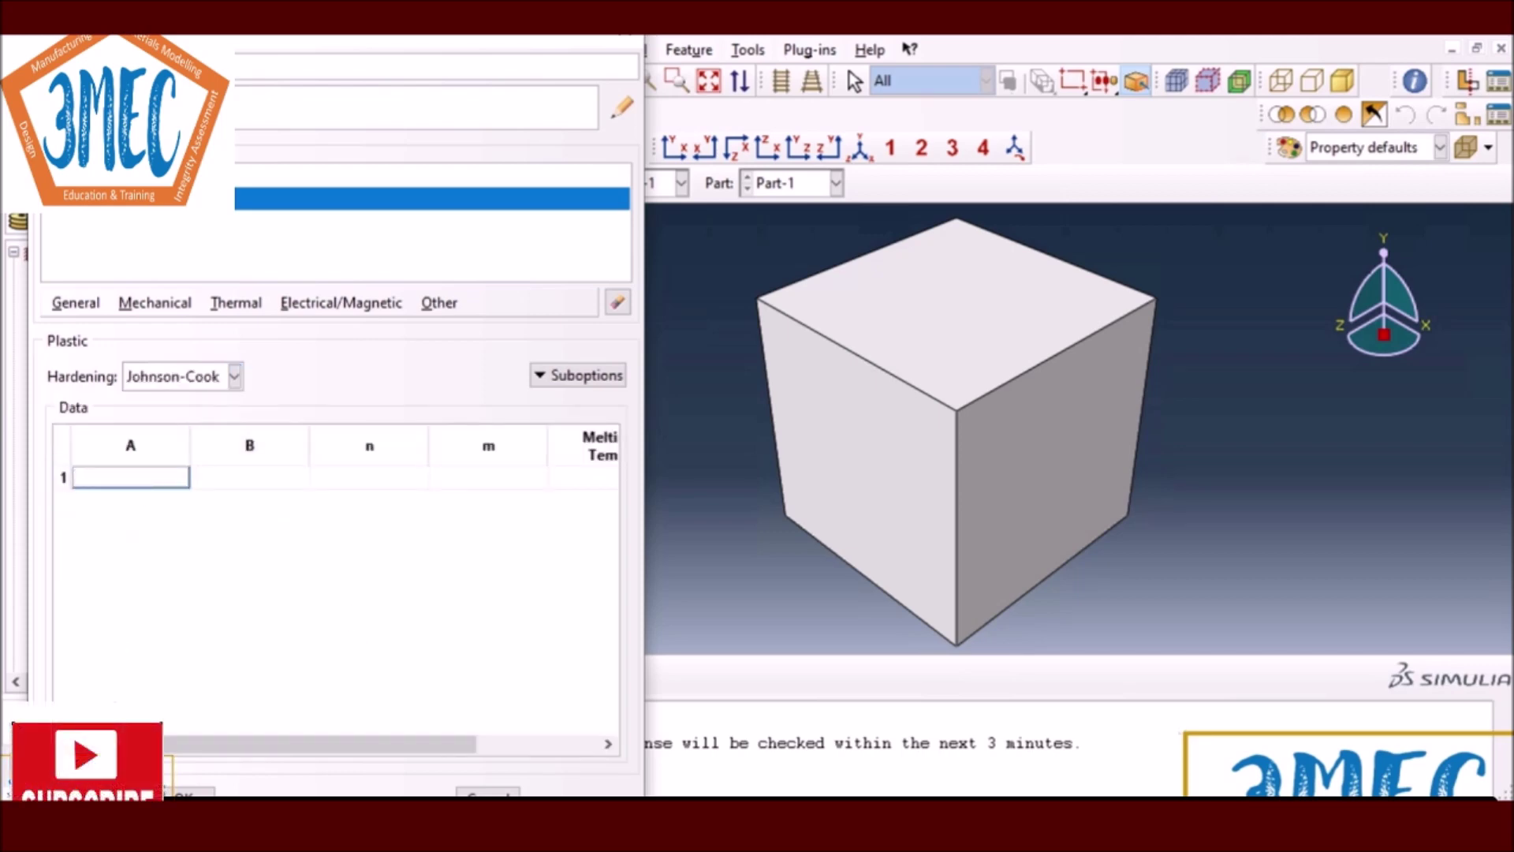
pyautogui.hotkey('alt', 'Tab')
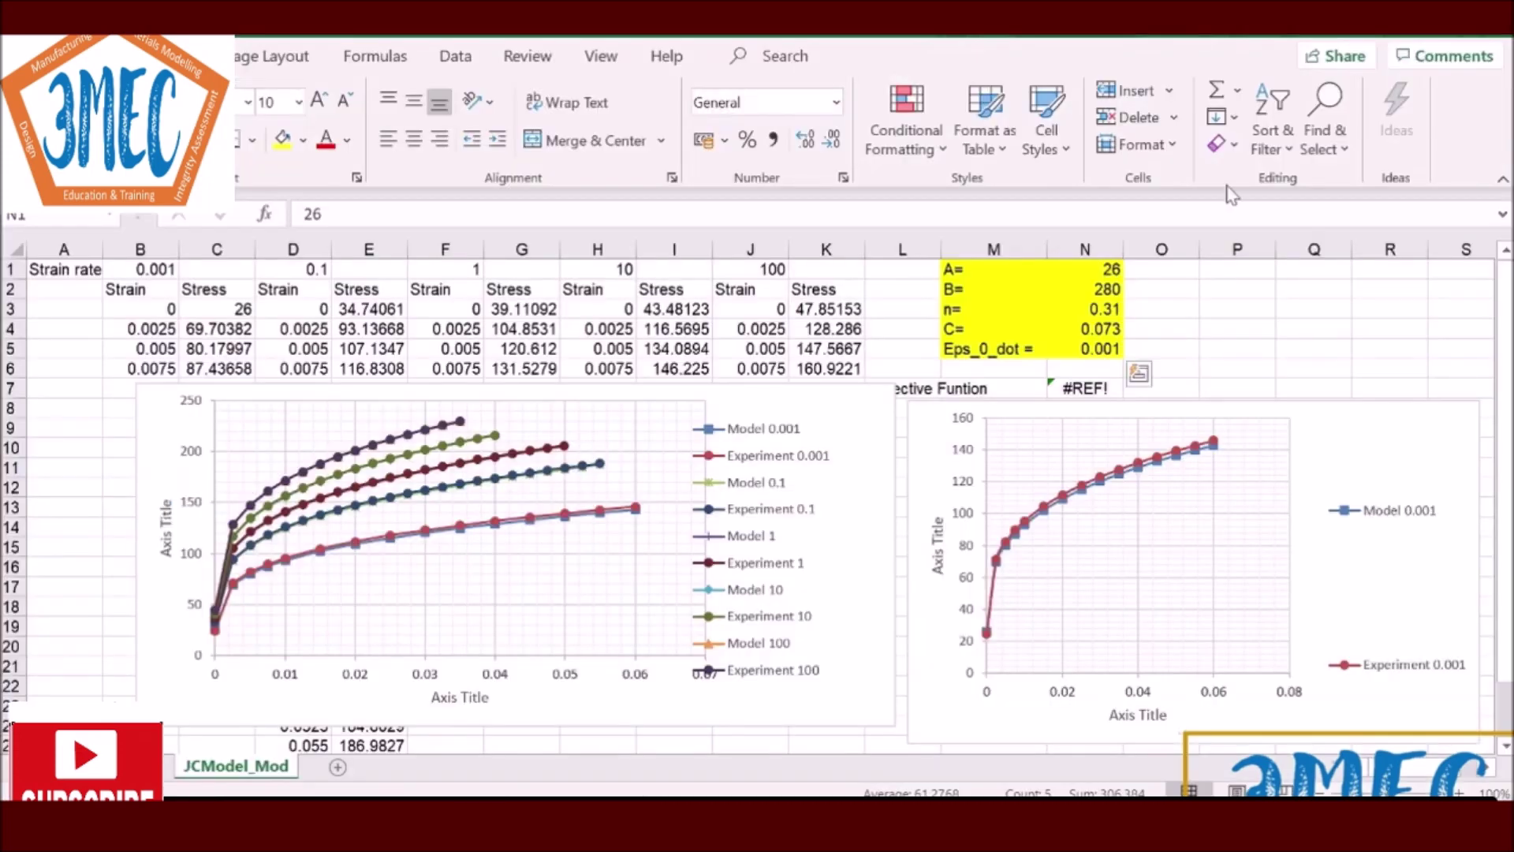
pyautogui.moveTo(1104, 268); pyautogui.dragTo(1104, 348)
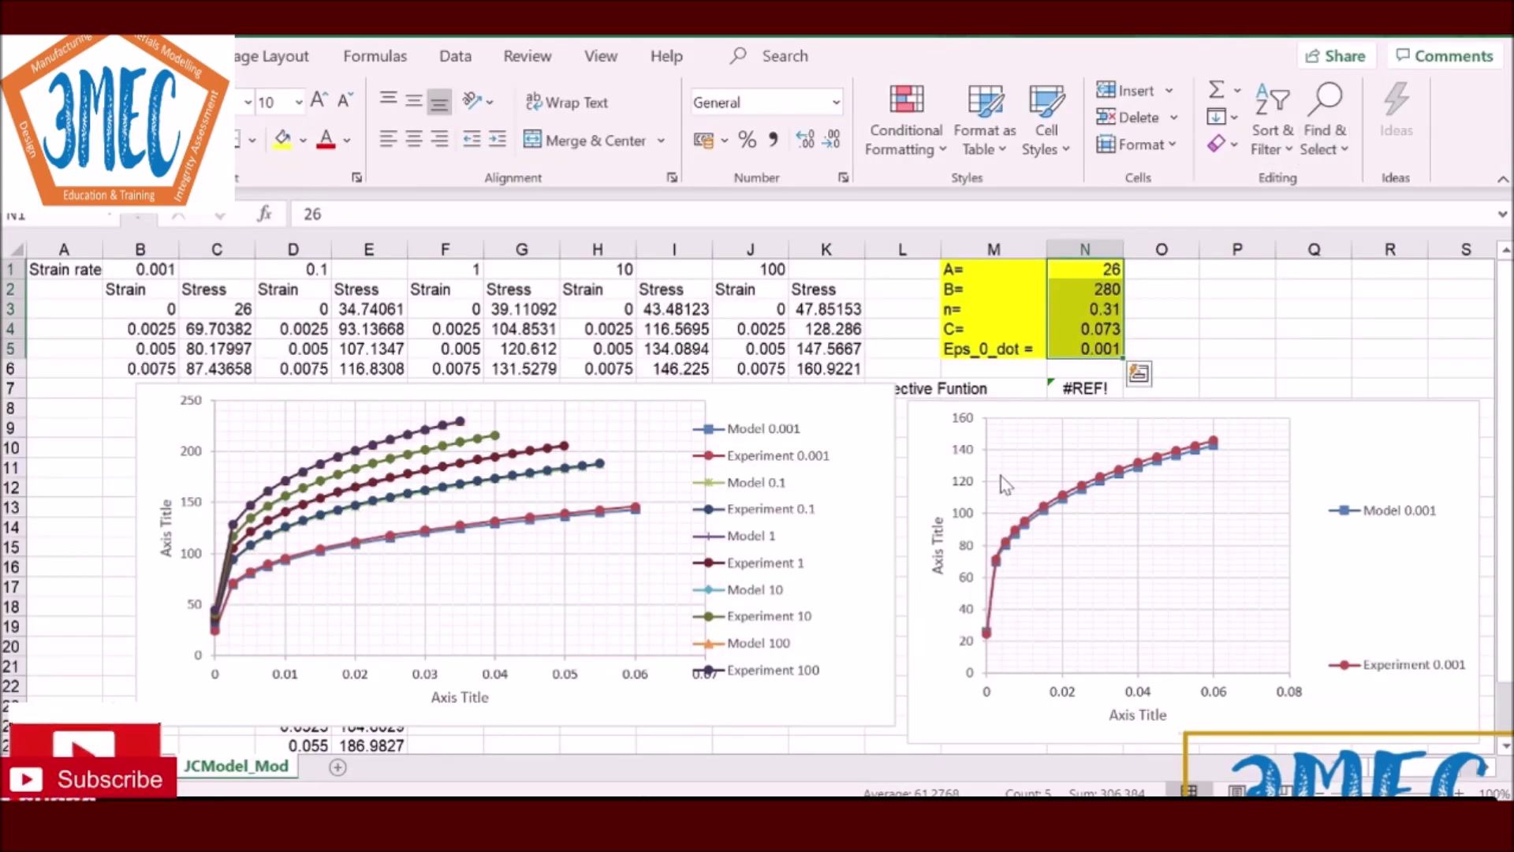
pyautogui.hotkey('alt', 'Tab')
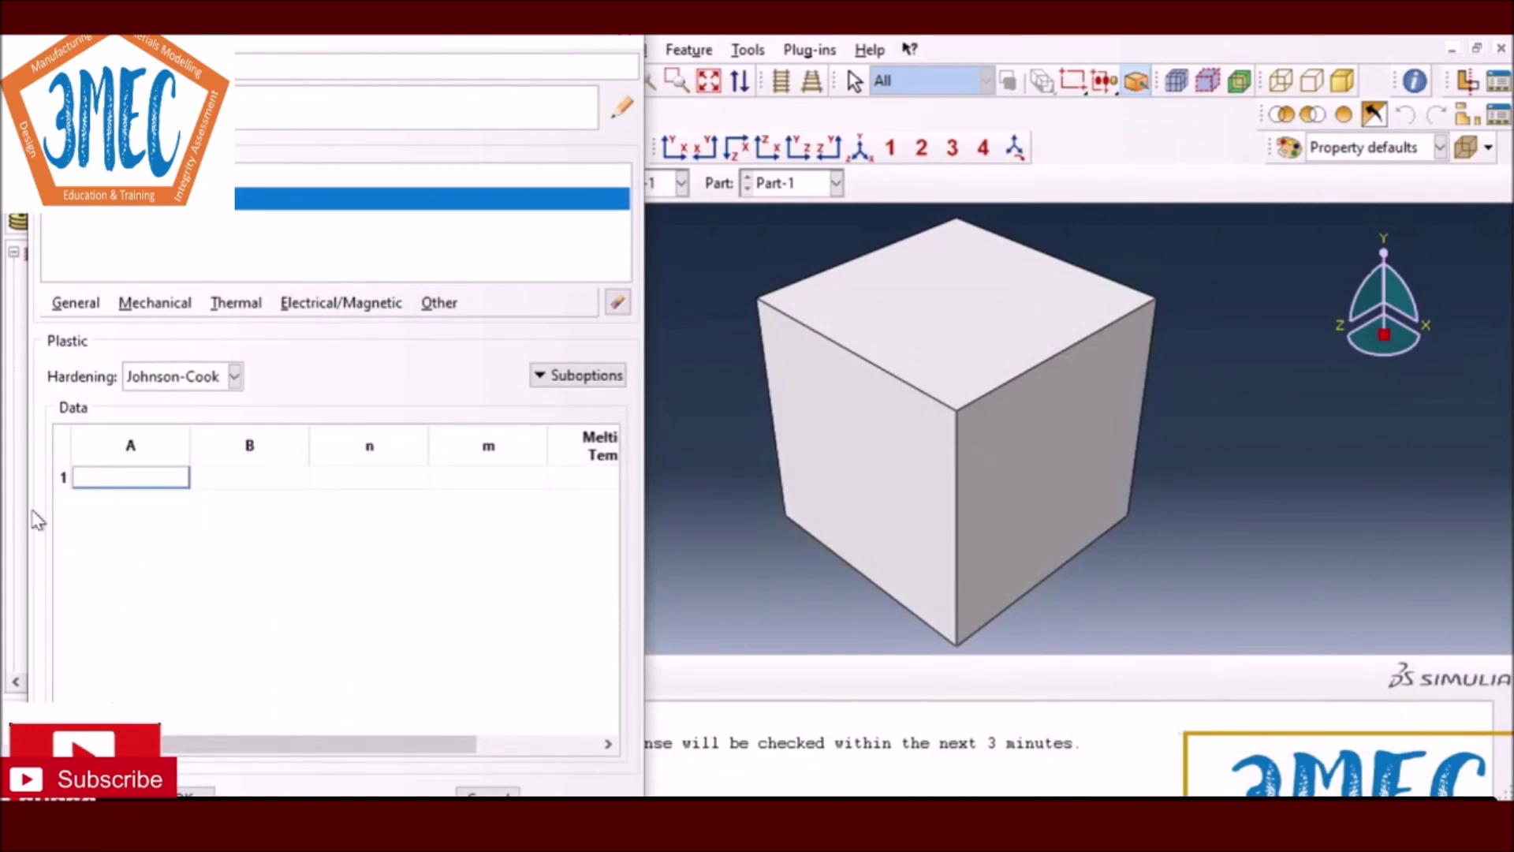
# Step: Enter the Johnson-Cook hardening constants A = 26, B = 280 and n = 0.31 for the plastic behaviour
pyautogui.write('26')
pyautogui.click(251, 479)
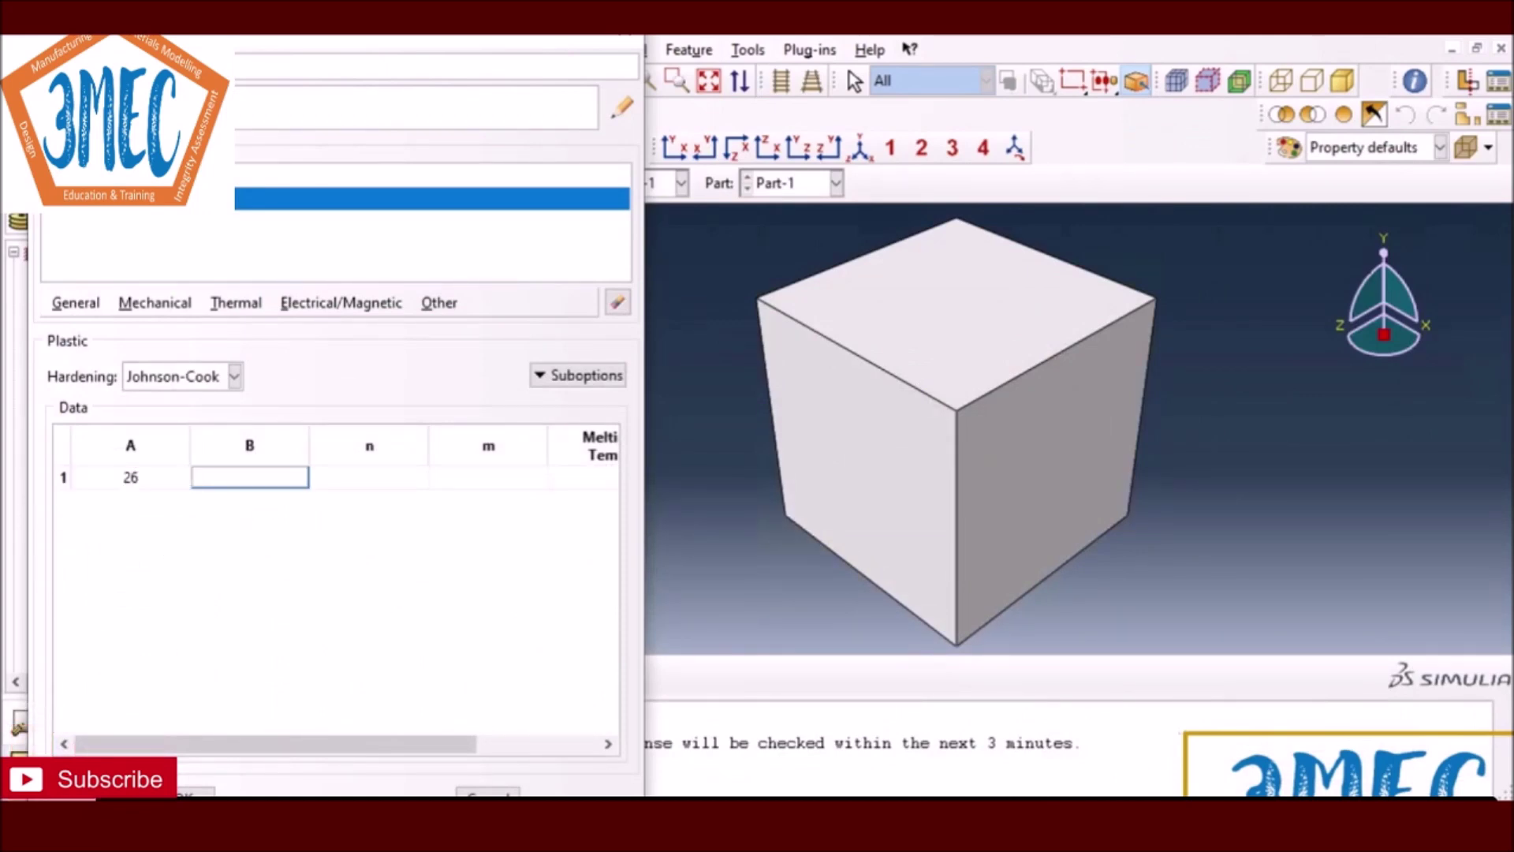
pyautogui.write('80')
pyautogui.click(352, 483)
pyautogui.write('0.31')
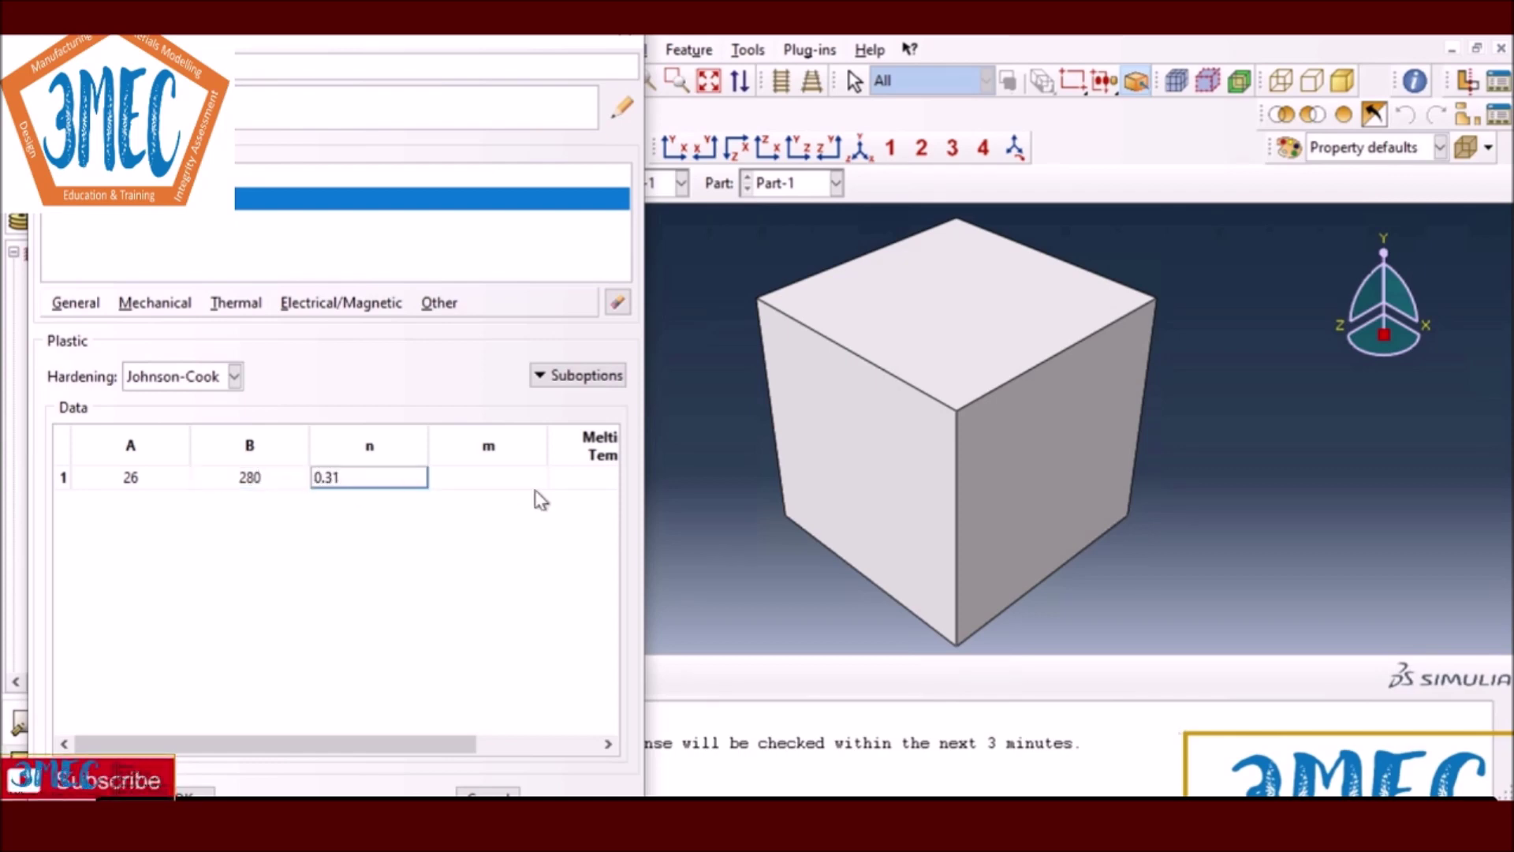
# Step: Set the Johnson-Cook constant m to 0 and both the melting and transition temperatures to 25
pyautogui.click(432, 477)
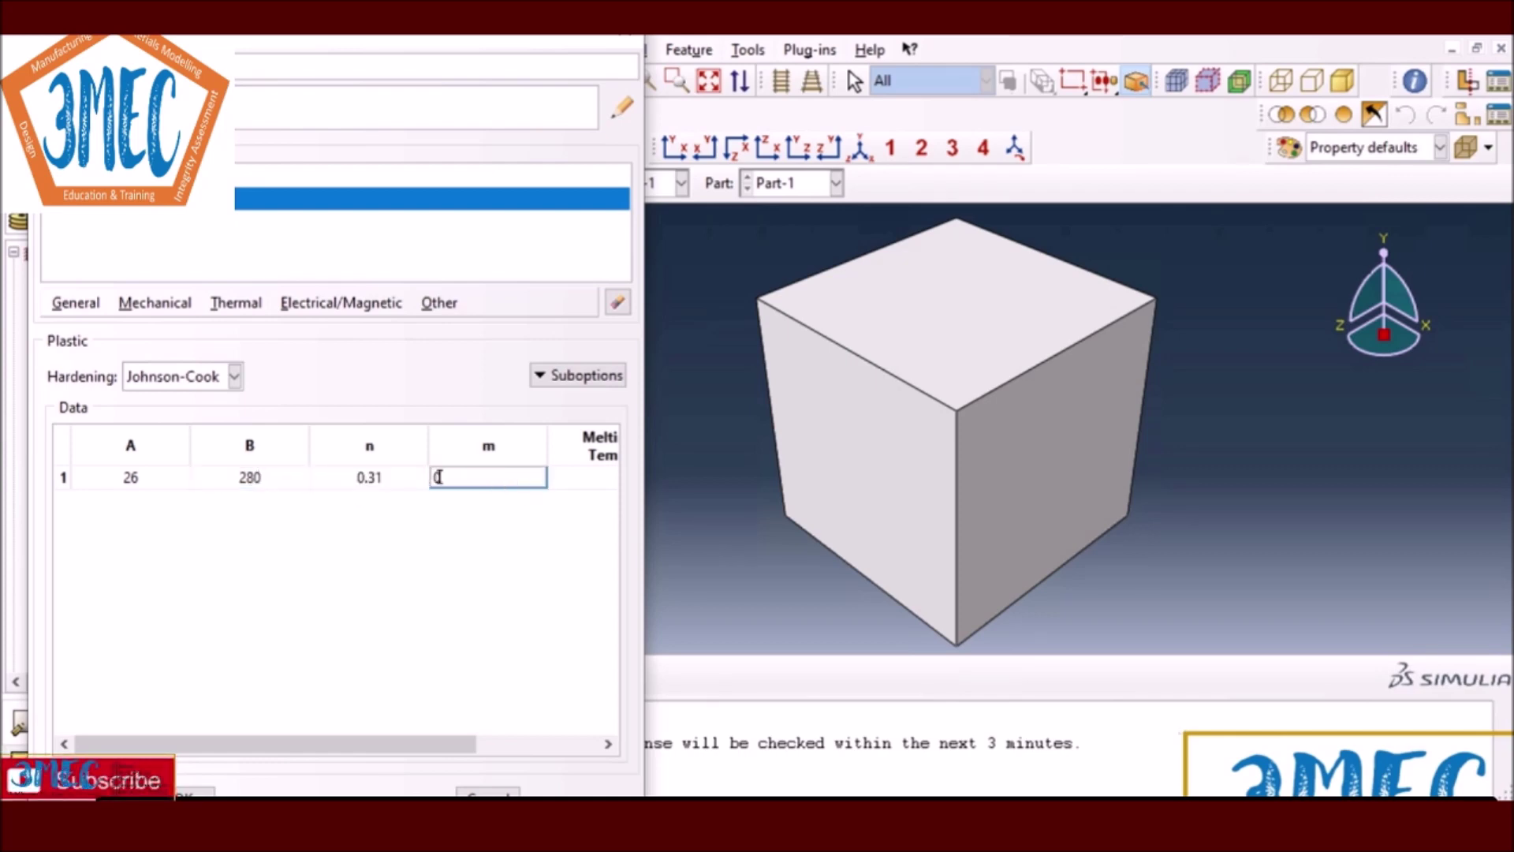
pyautogui.write('0')
pyautogui.click(495, 745)
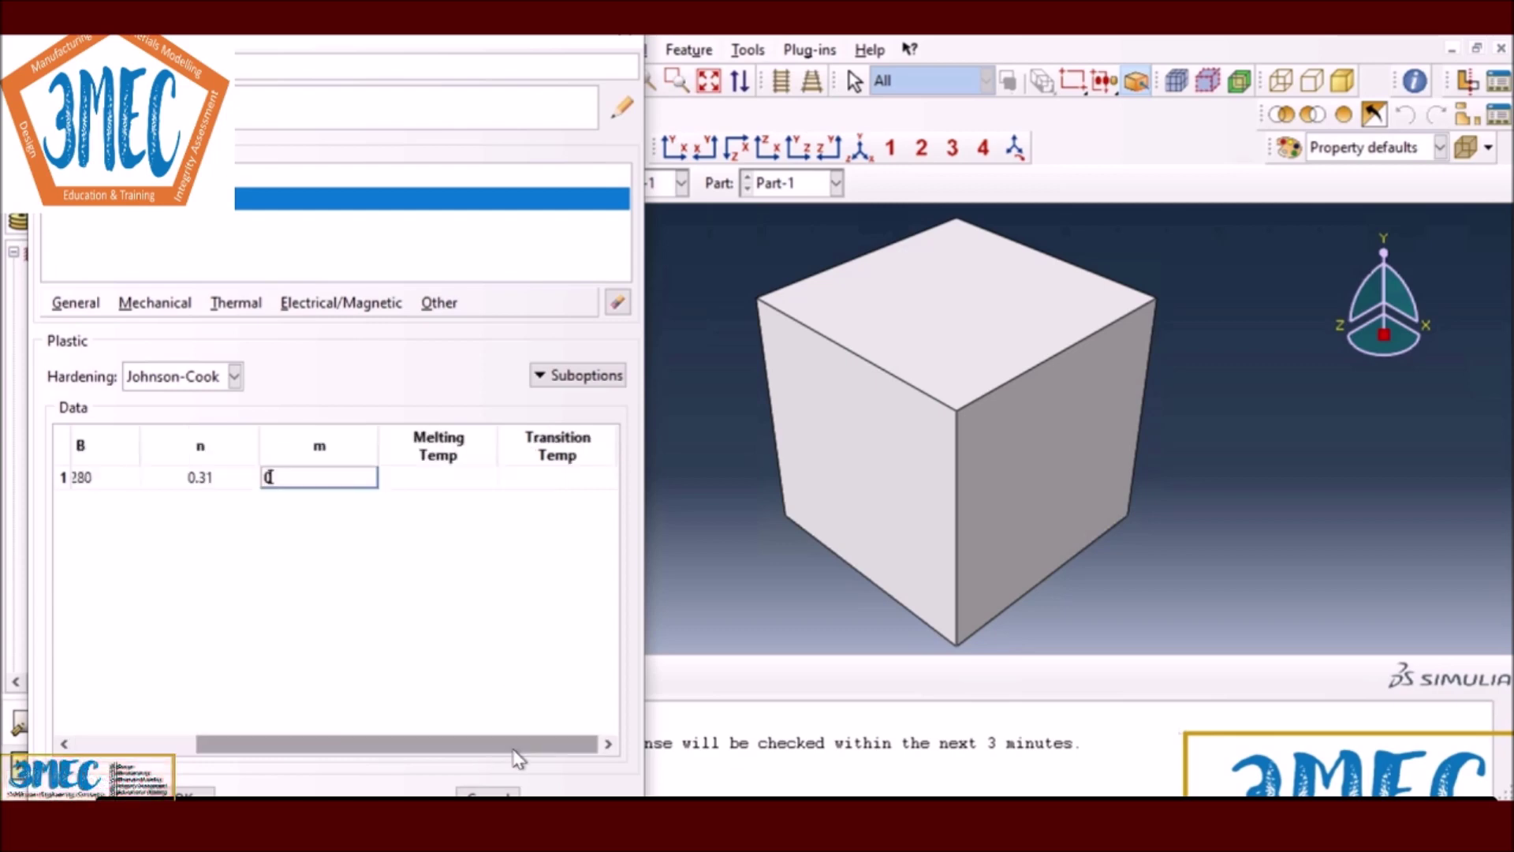
pyautogui.click(384, 477)
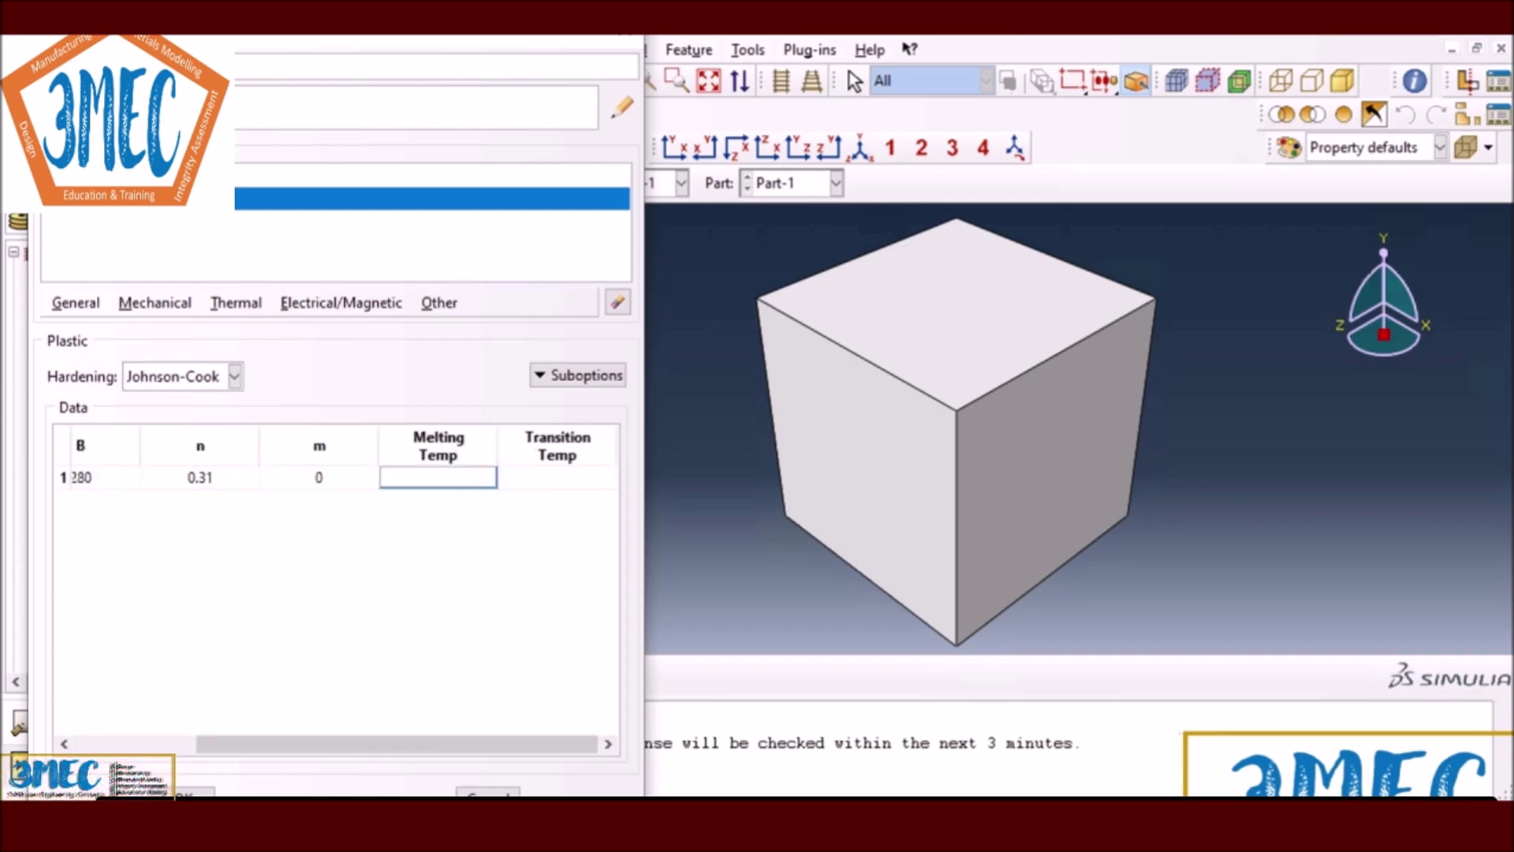
pyautogui.write('25')
pyautogui.click(501, 477)
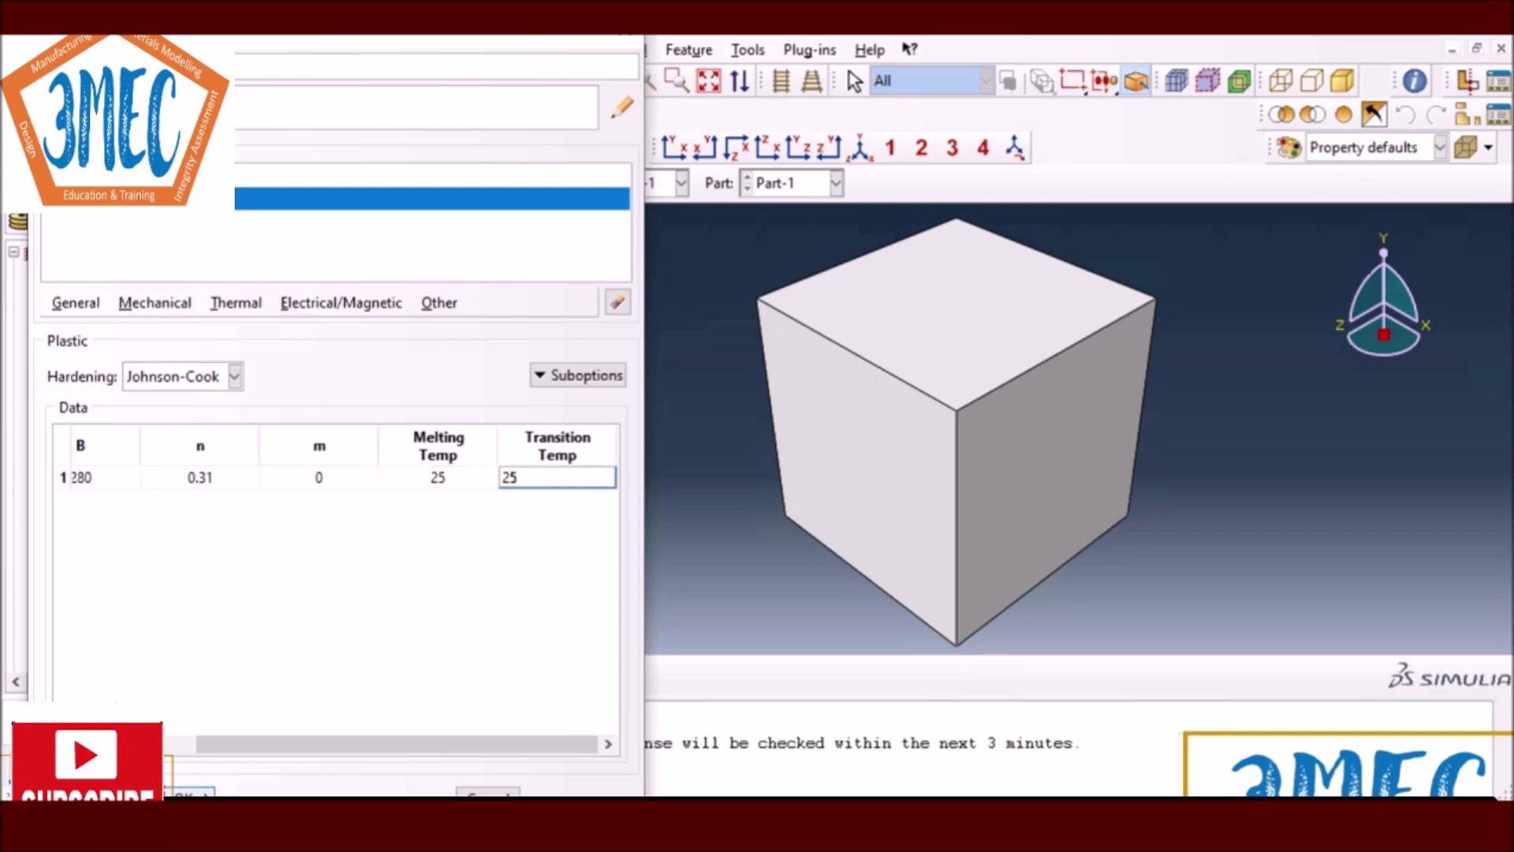
pyautogui.moveTo(268, 740); pyautogui.dragTo(162, 744)
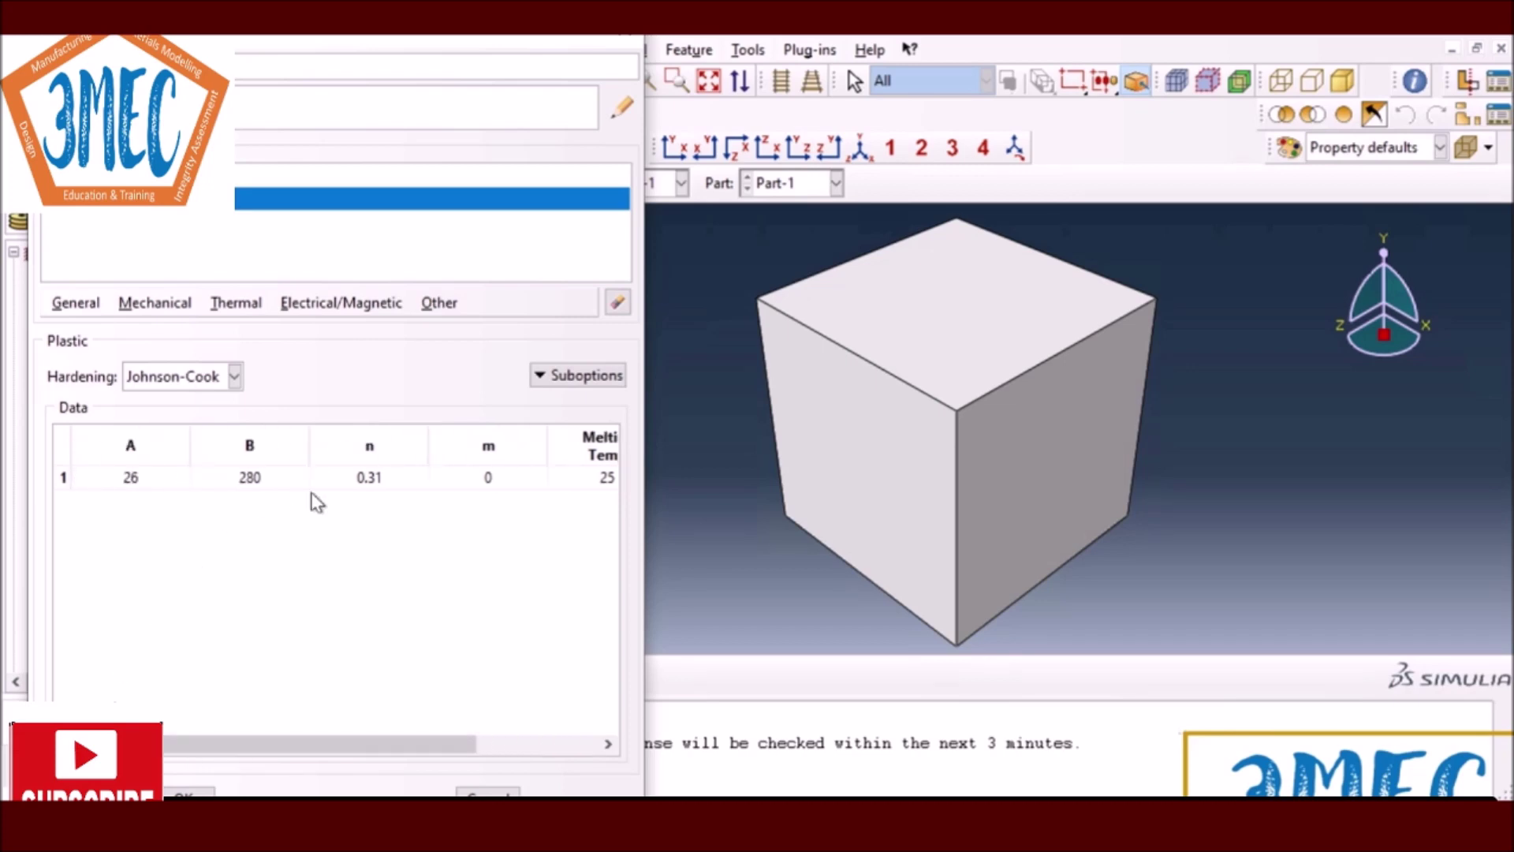
# Step: Add a Rate Dependent suboption to the plastic behaviour and set its hardening to Johnson-Cook
pyautogui.click(544, 376)
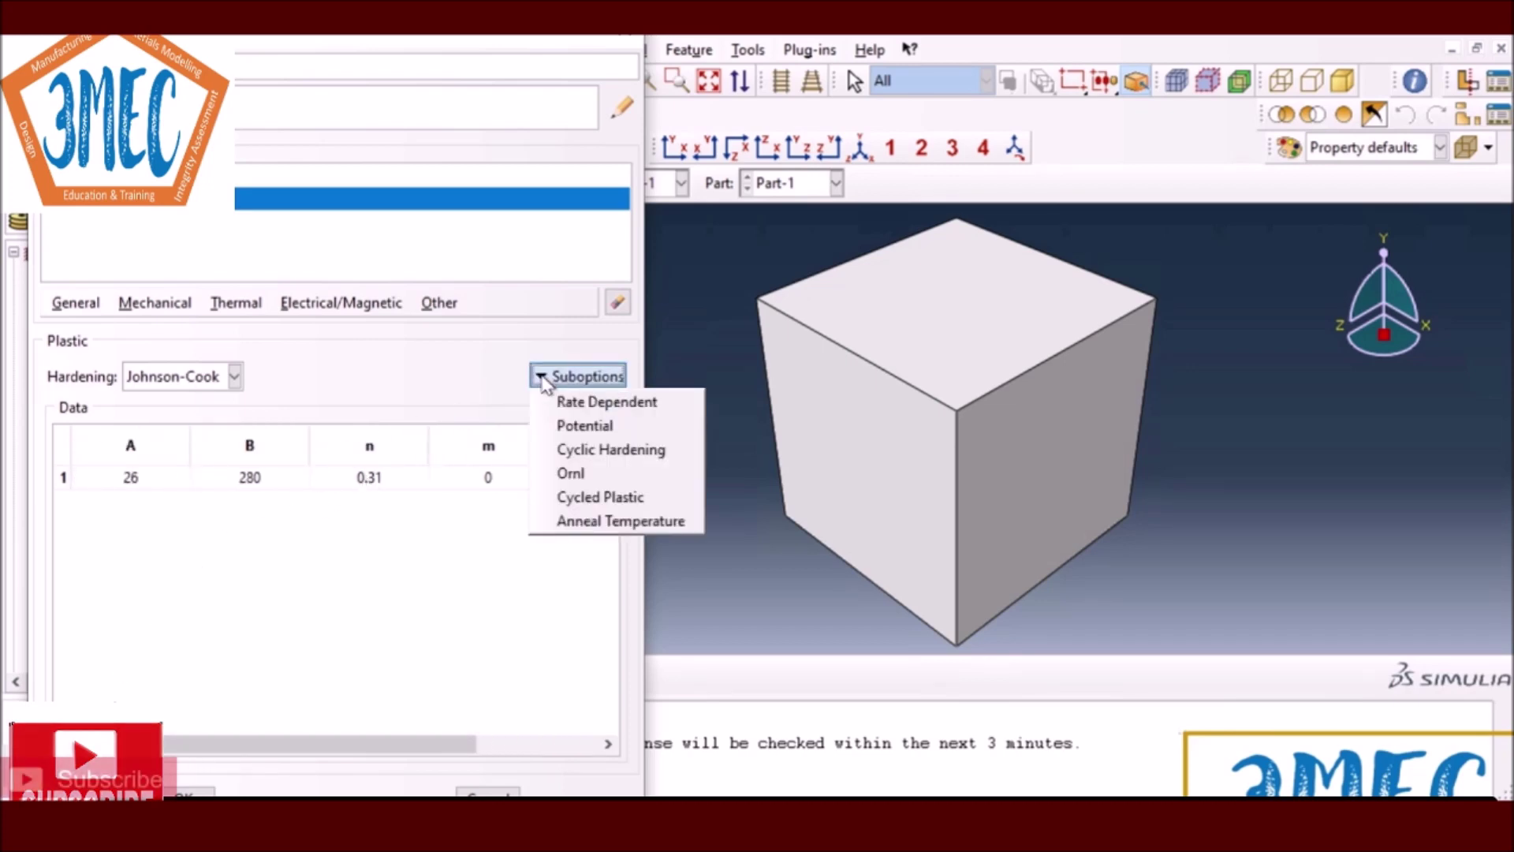
pyautogui.click(609, 403)
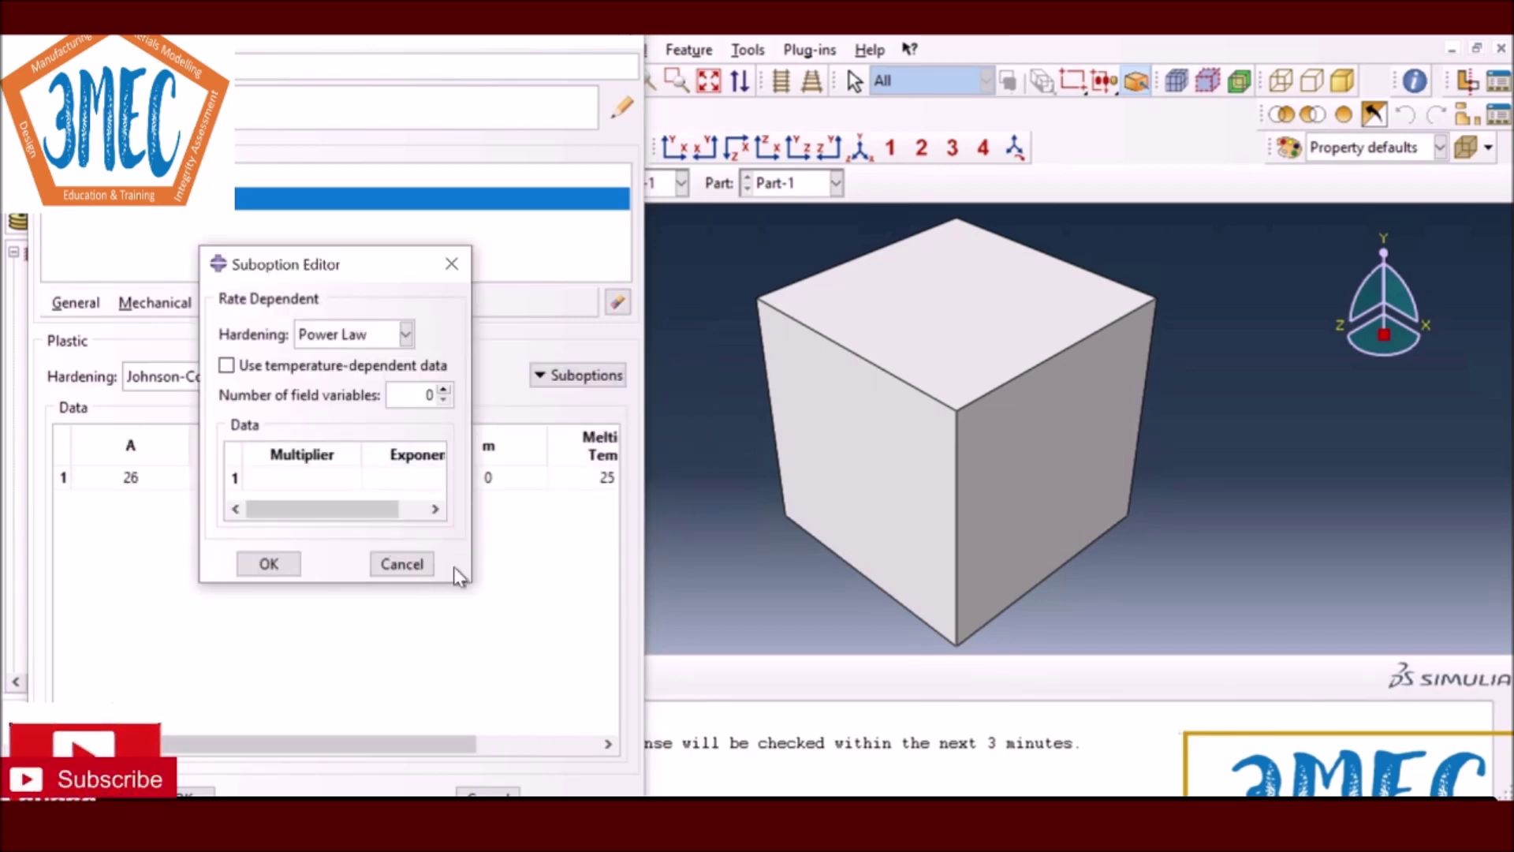
pyautogui.click(406, 335)
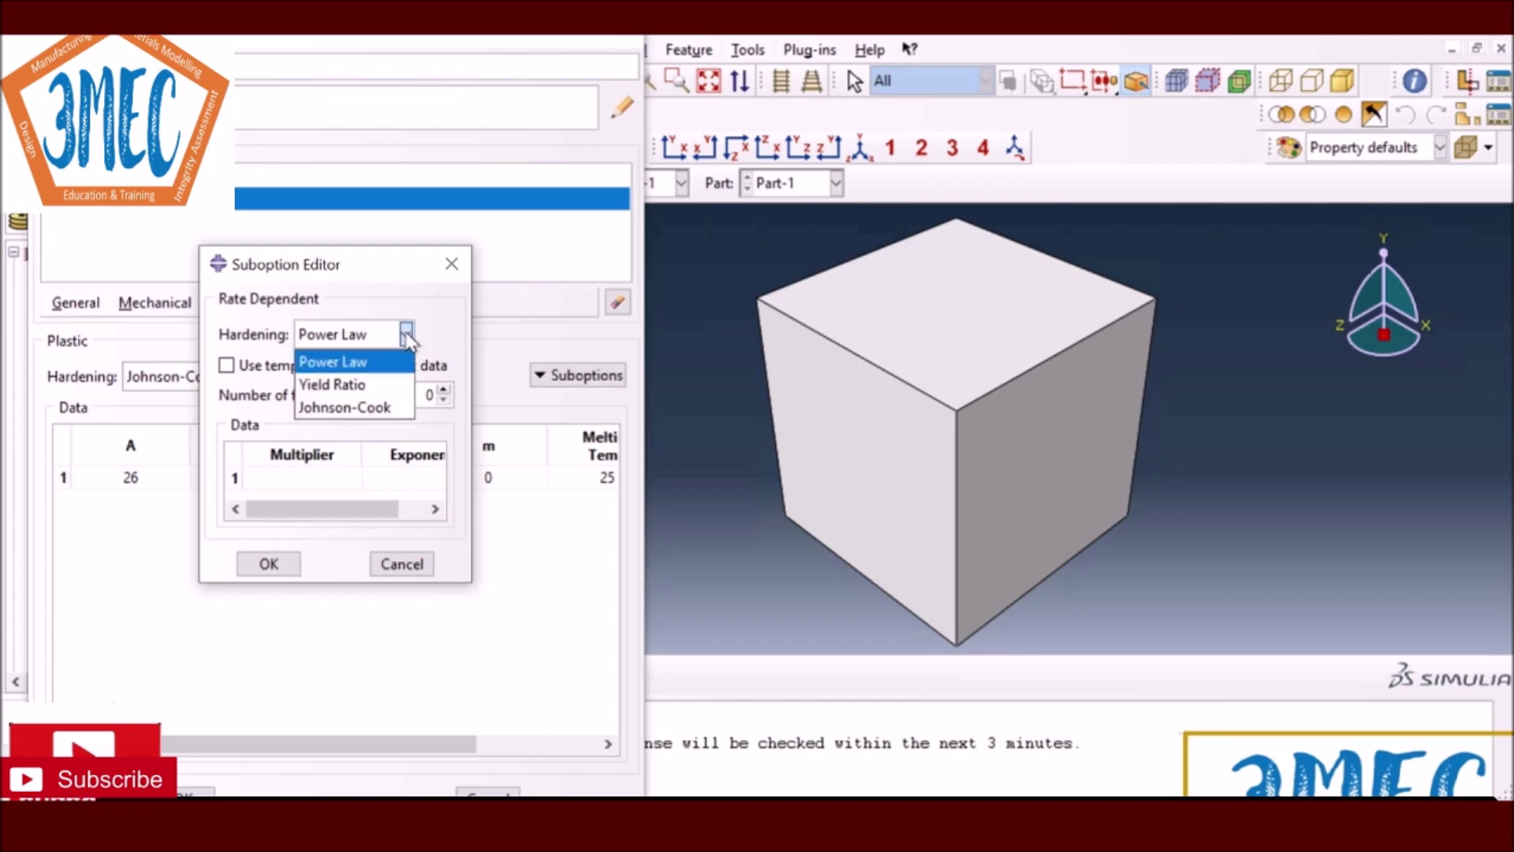
pyautogui.click(377, 406)
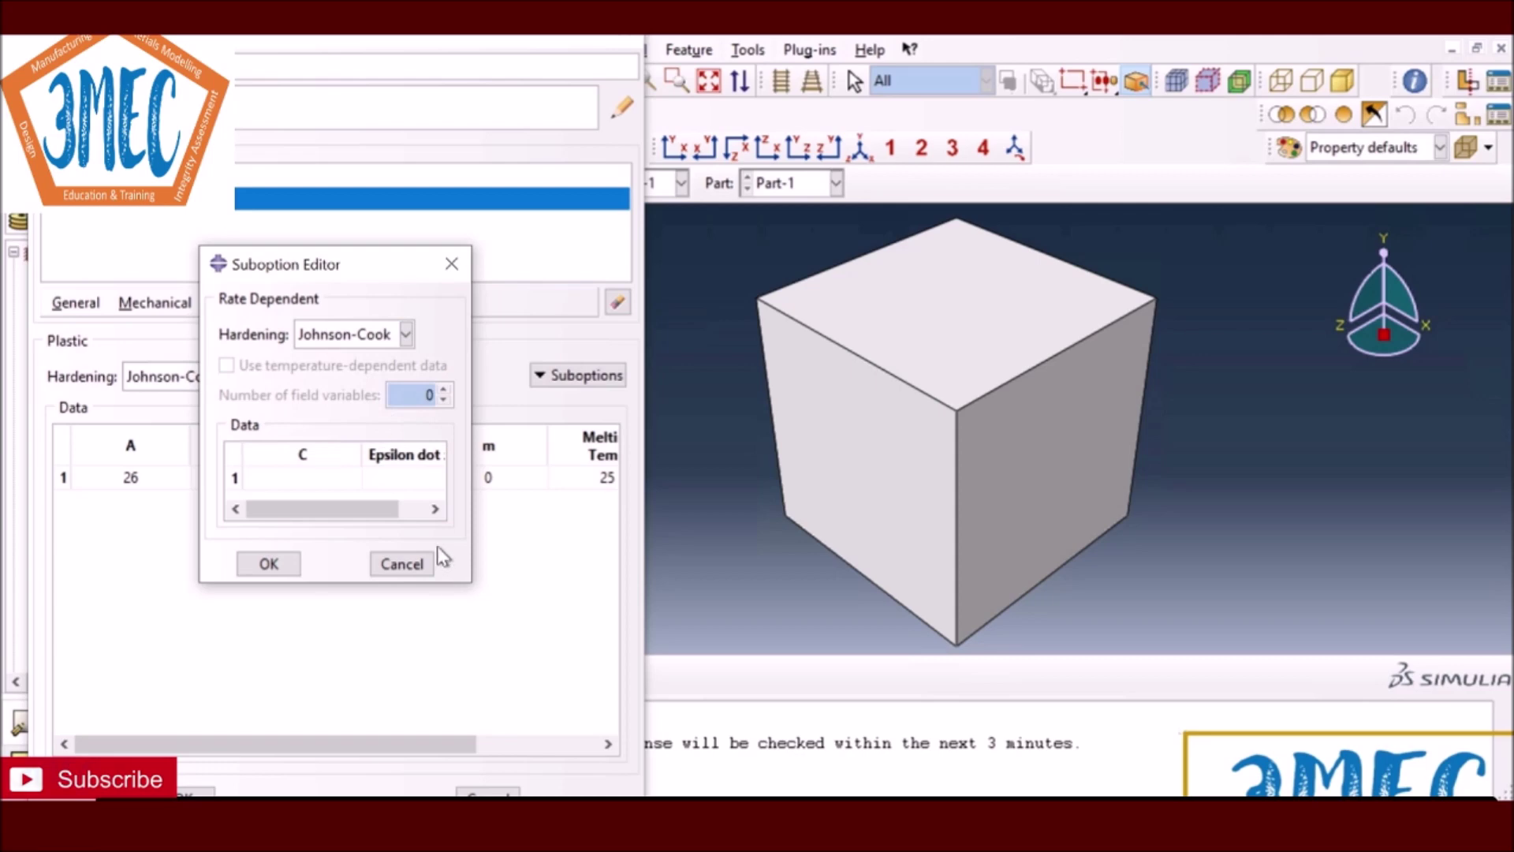
# Step: Set the rate-dependence constants to C = 0.073 and Epsilon dot zero = 0.001, and save the material
pyautogui.click(308, 478)
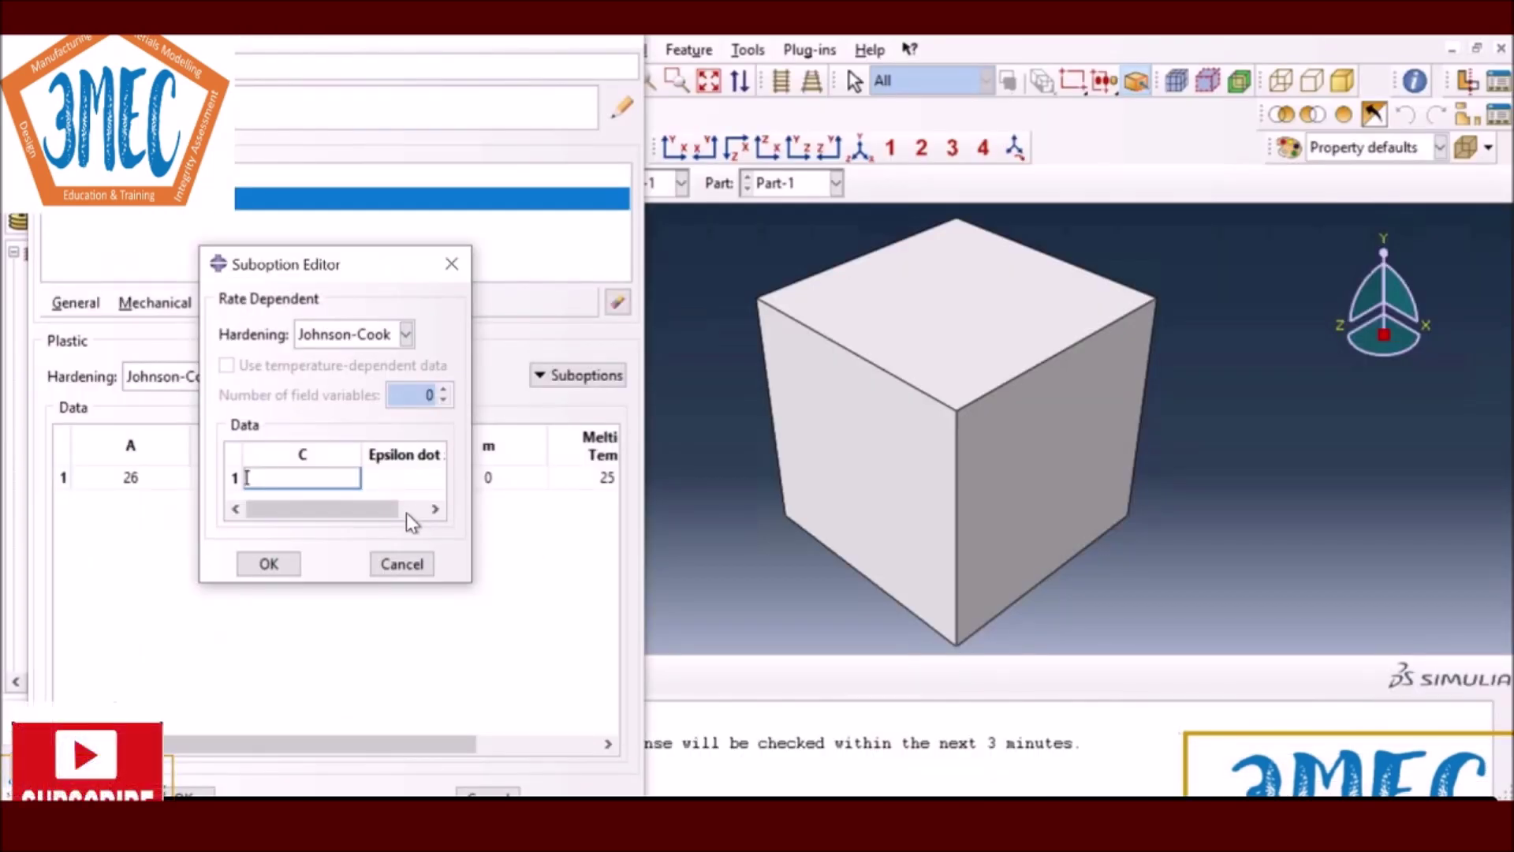
pyautogui.write('0.073')
pyautogui.press('Tab')
pyautogui.write('0.0')
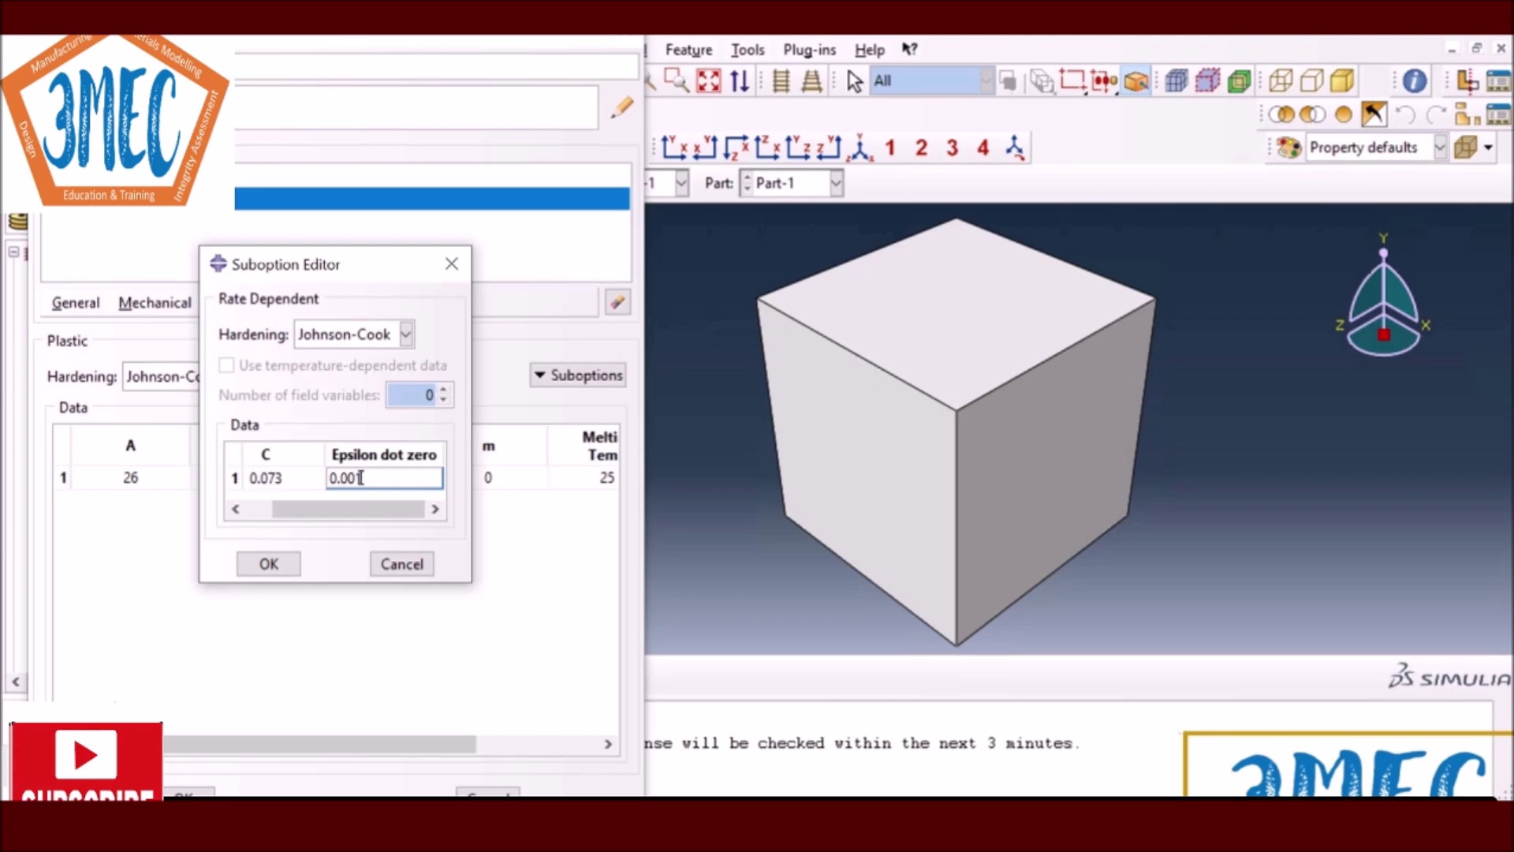
pyautogui.click(265, 566)
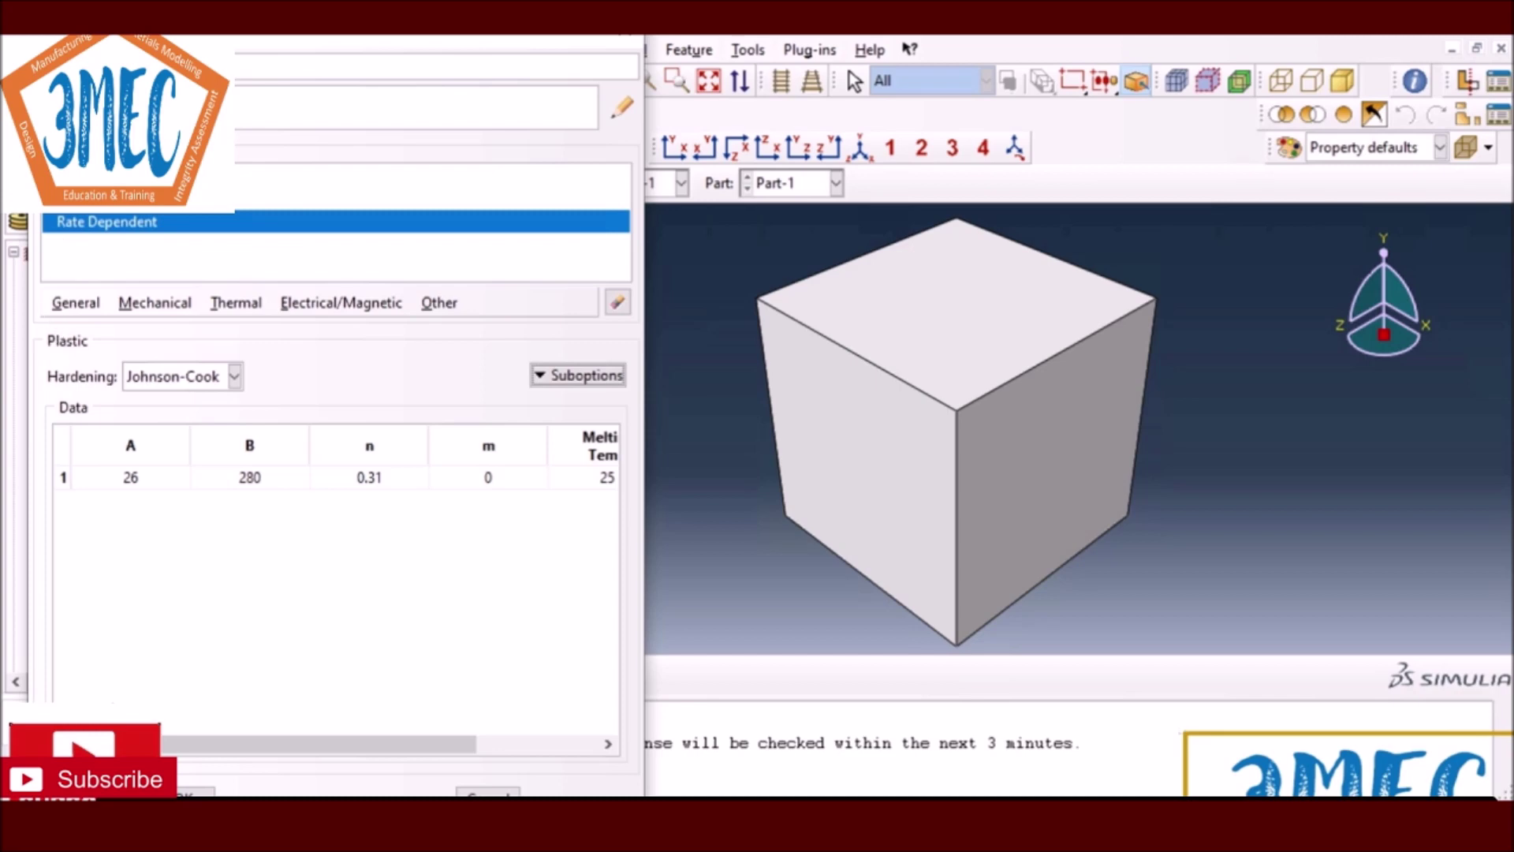
pyautogui.click(195, 791)
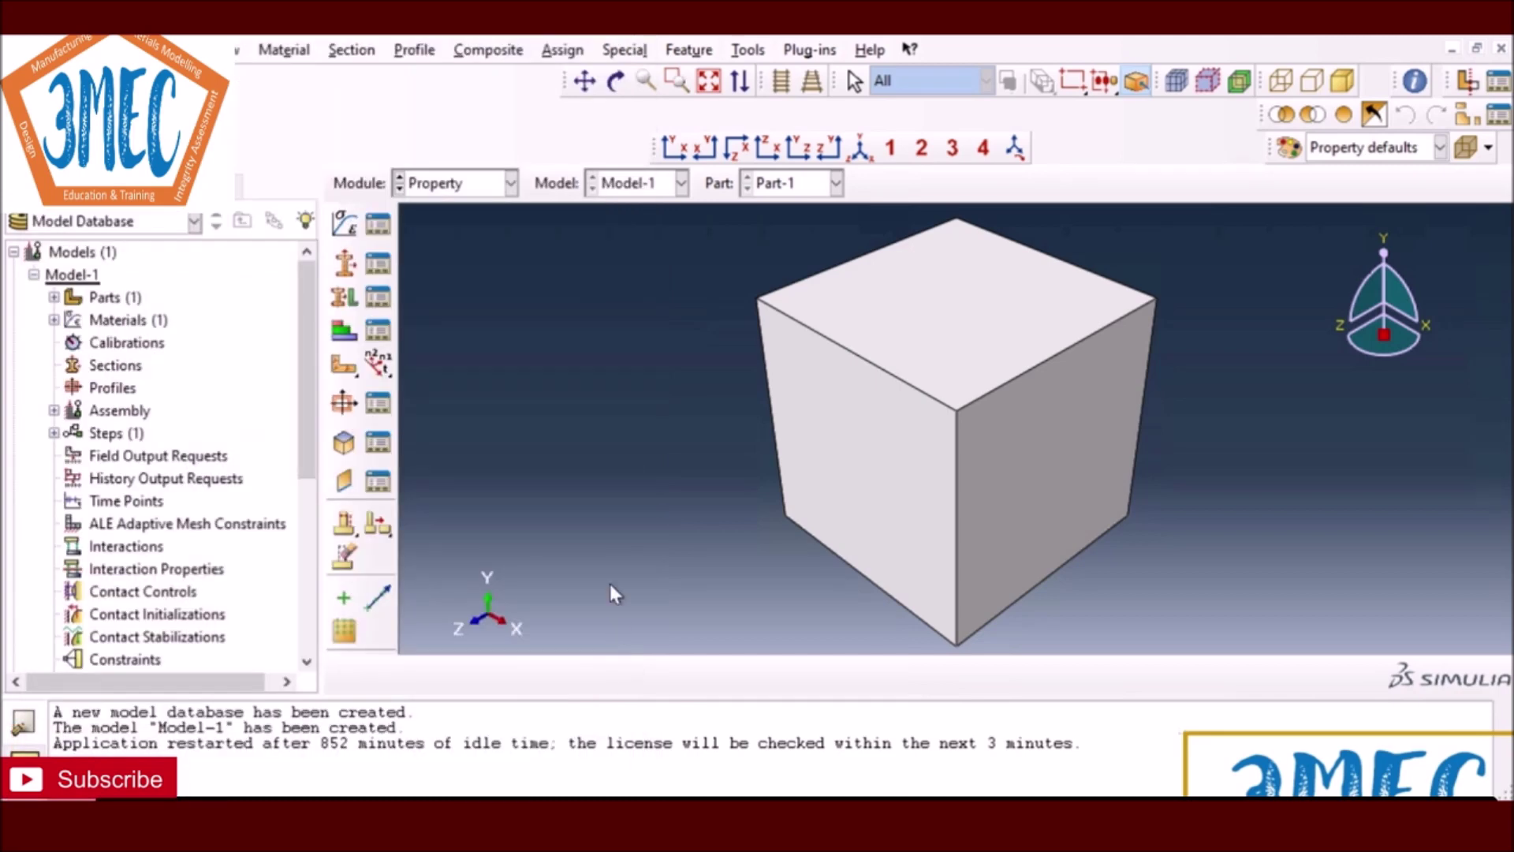
# Step: Create a solid, homogeneous section with the default name Section-1 and Material-1 as its material
pyautogui.click(344, 264)
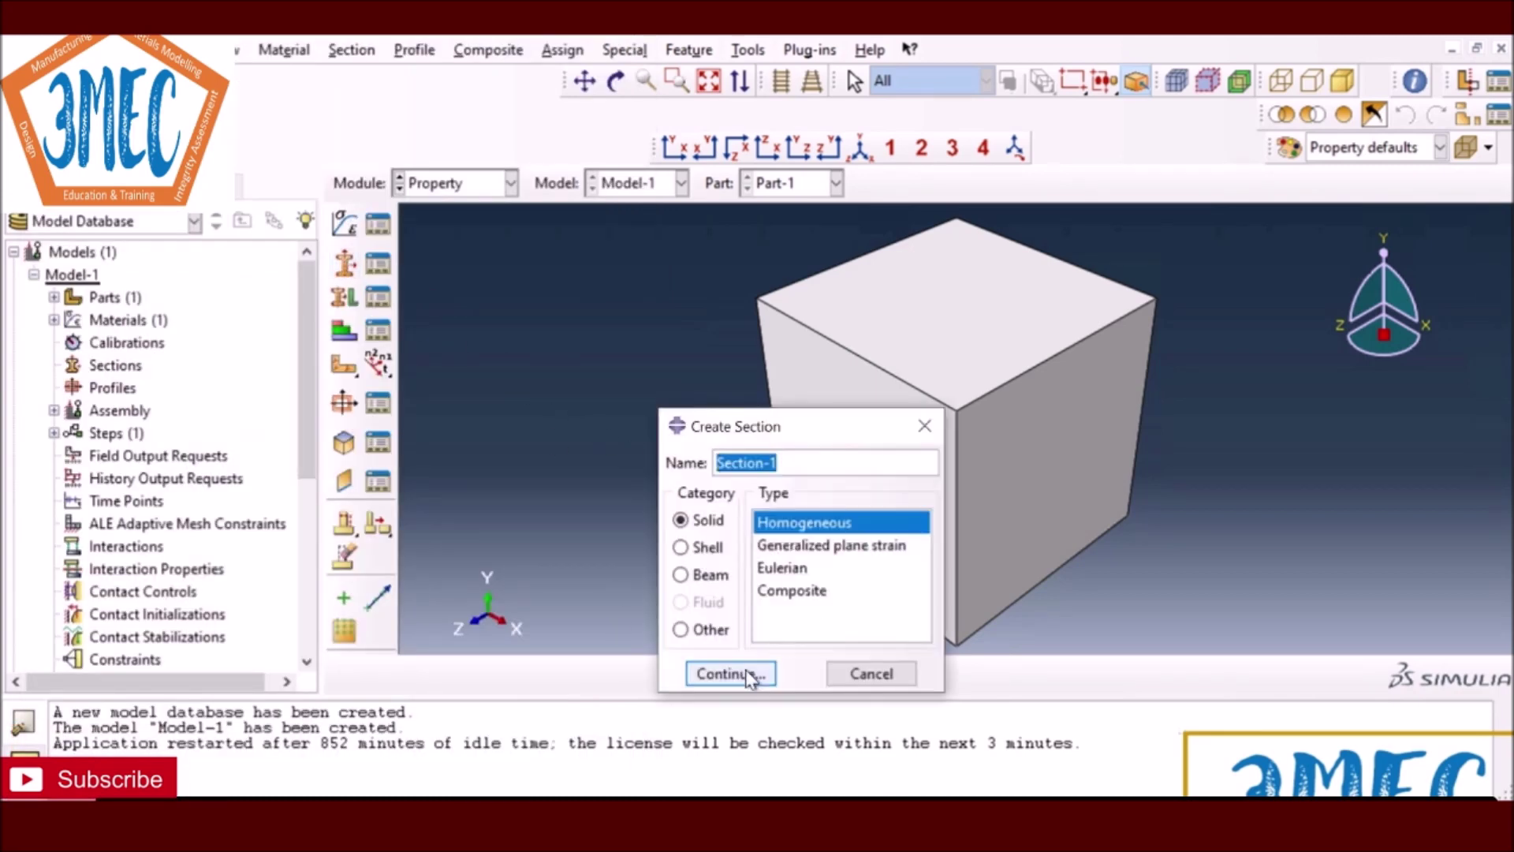
pyautogui.click(751, 668)
pyautogui.click(580, 649)
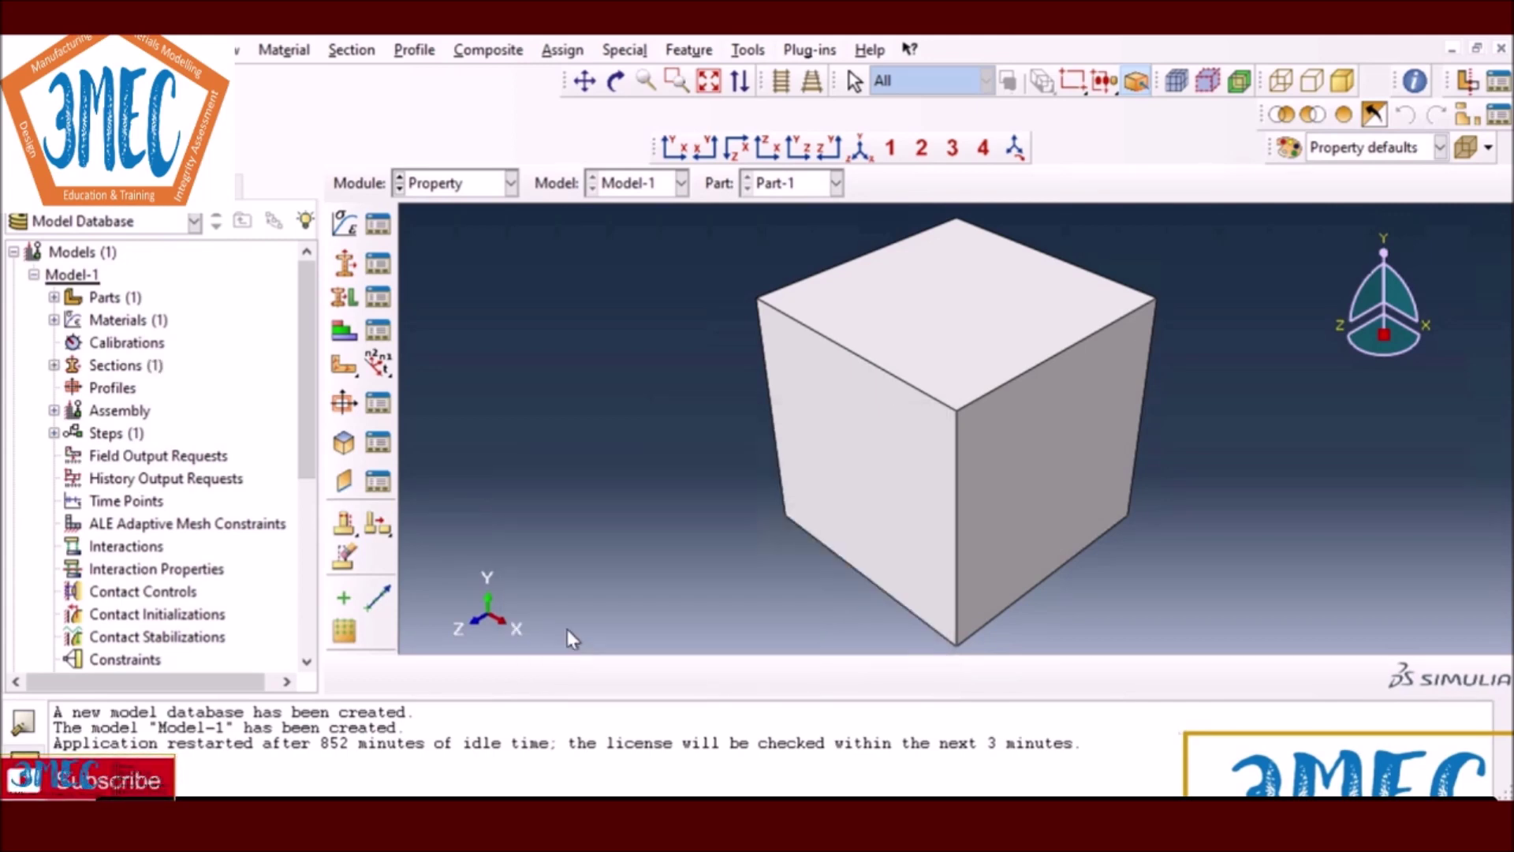
# Step: Assign Section-1 to the whole cube, creating the set Set-1 for the region
pyautogui.click(343, 296)
pyautogui.click(927, 397)
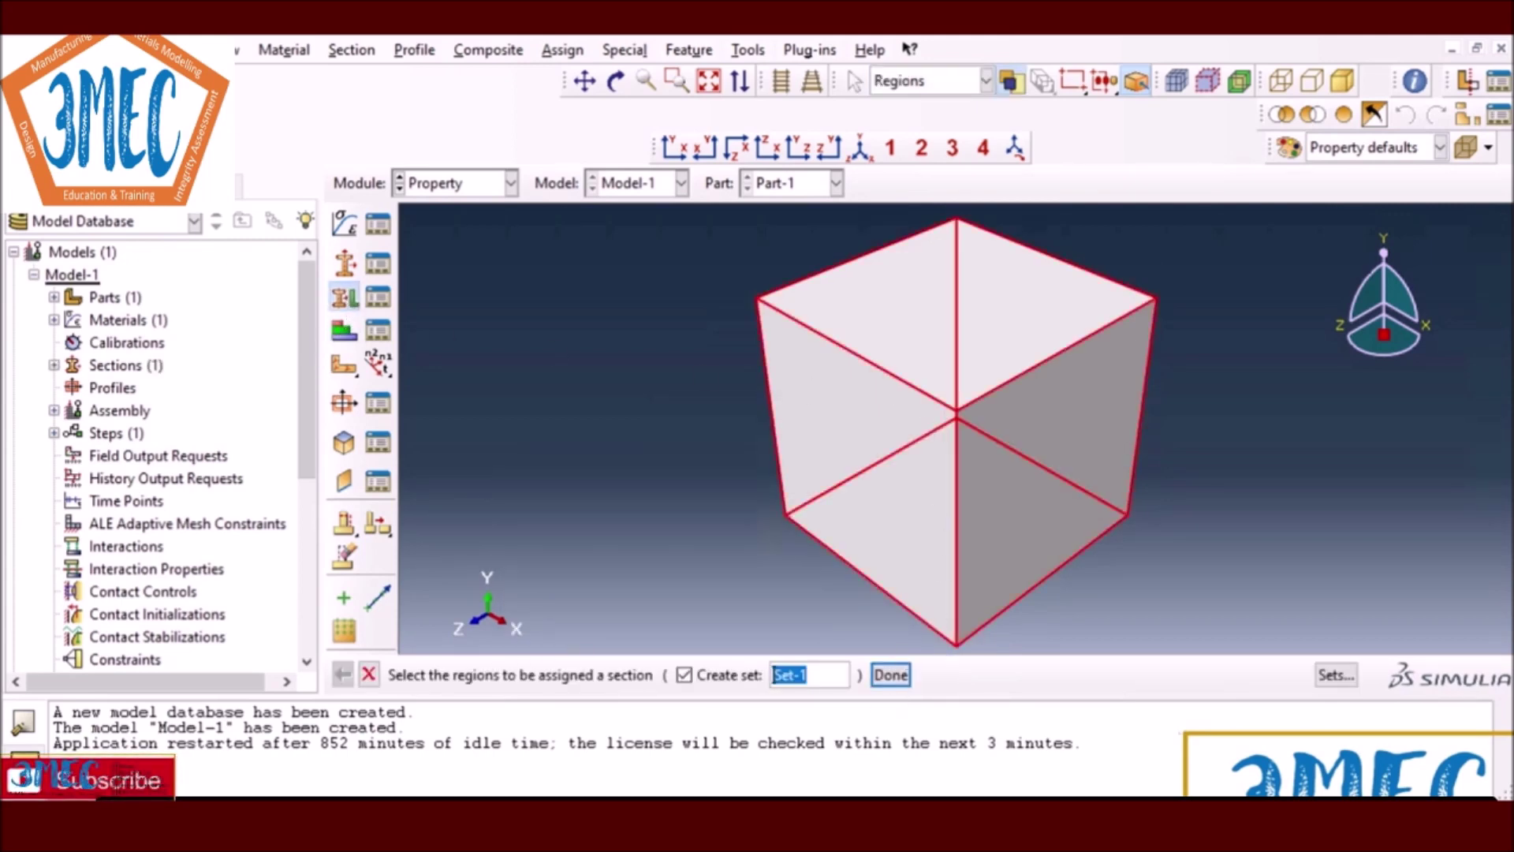
pyautogui.click(891, 676)
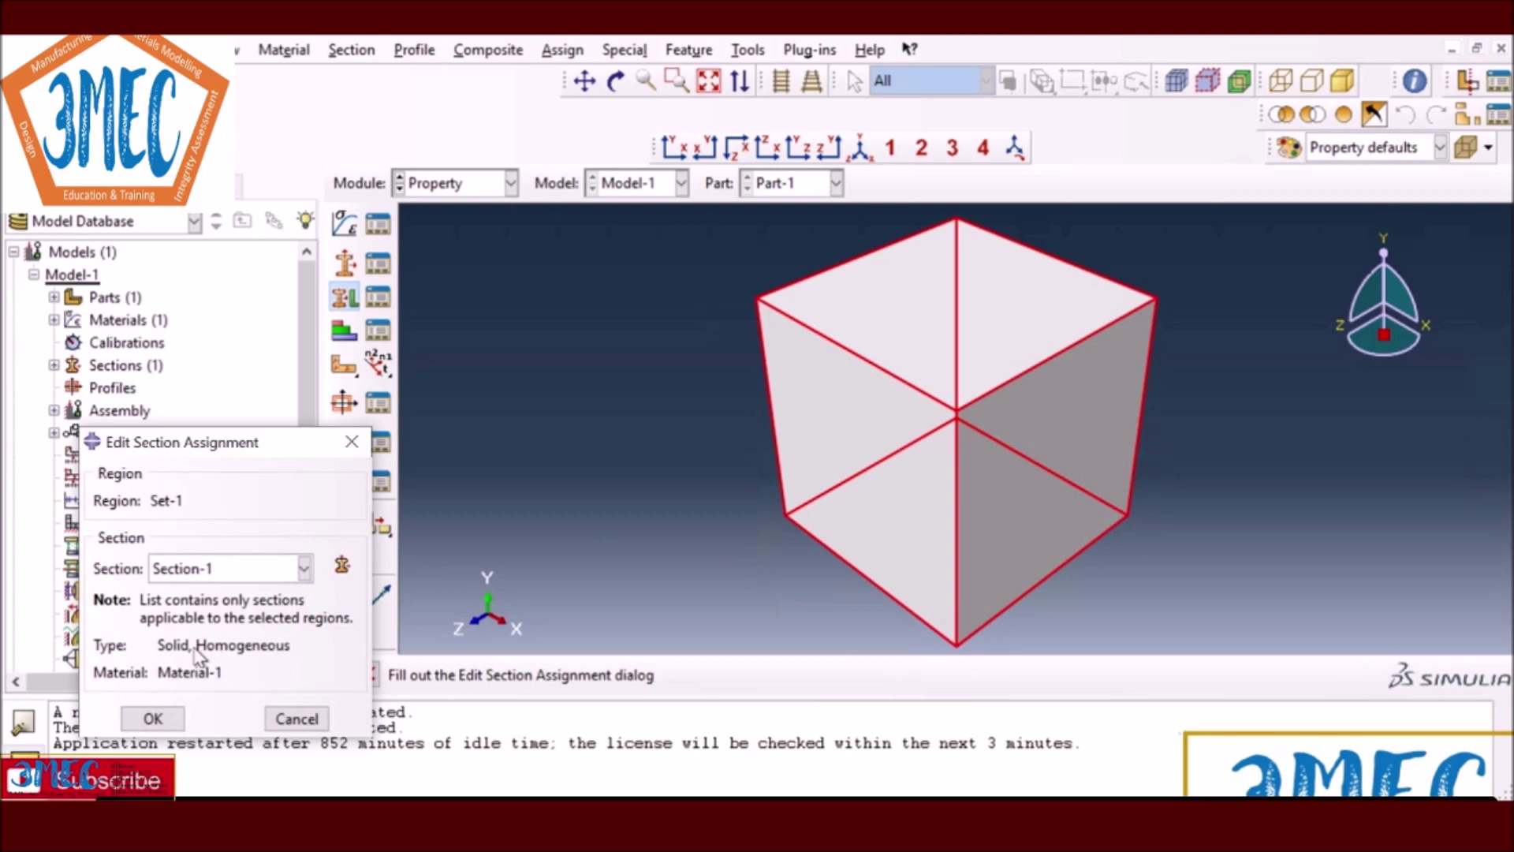
pyautogui.click(153, 719)
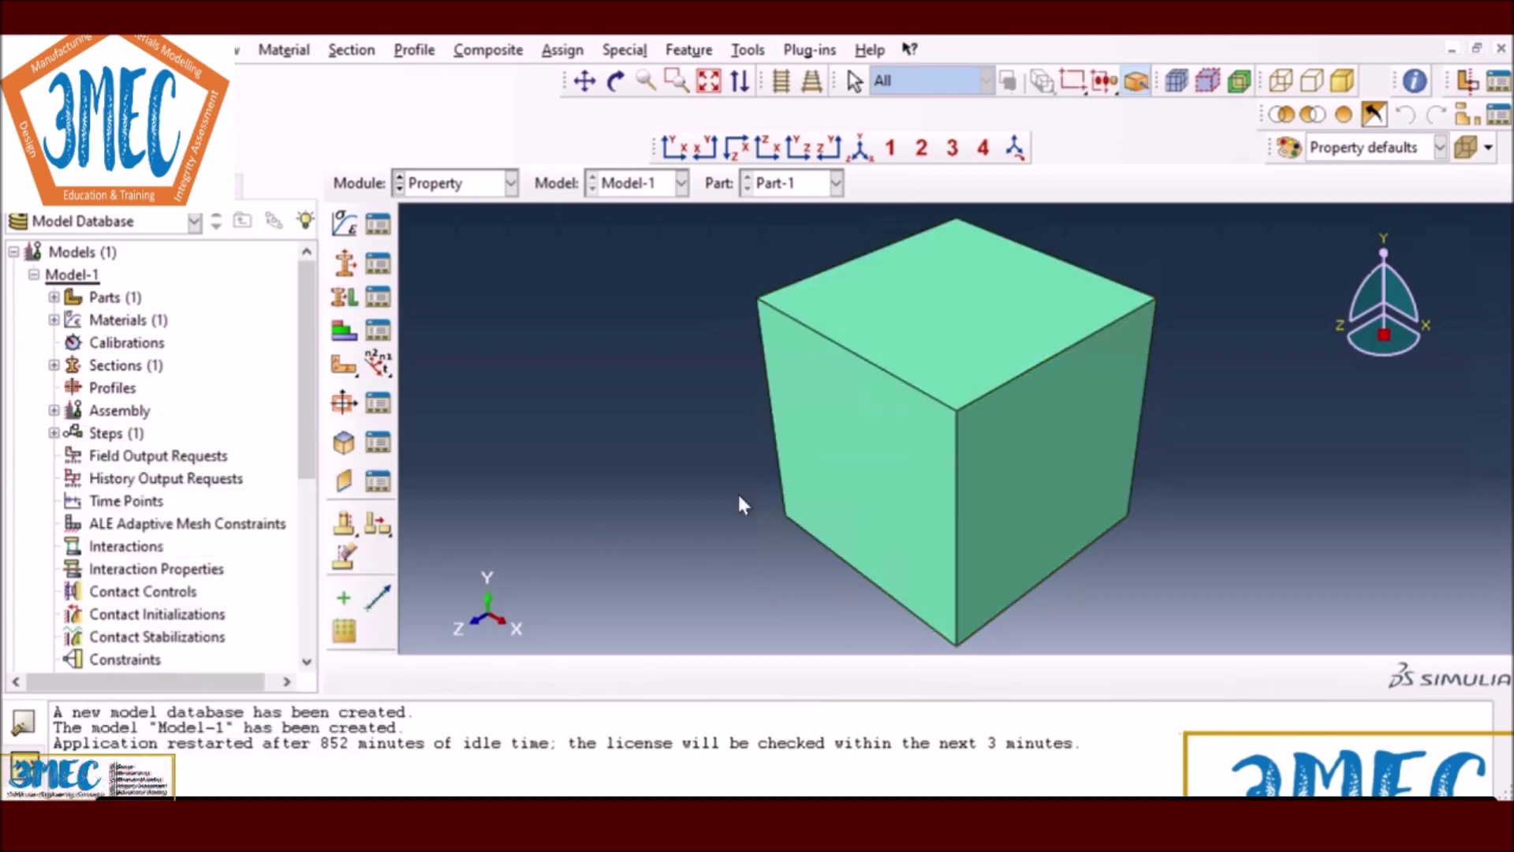
# Step: In the Assembly module, create a dependent instance of the cube part
pyautogui.click(511, 186)
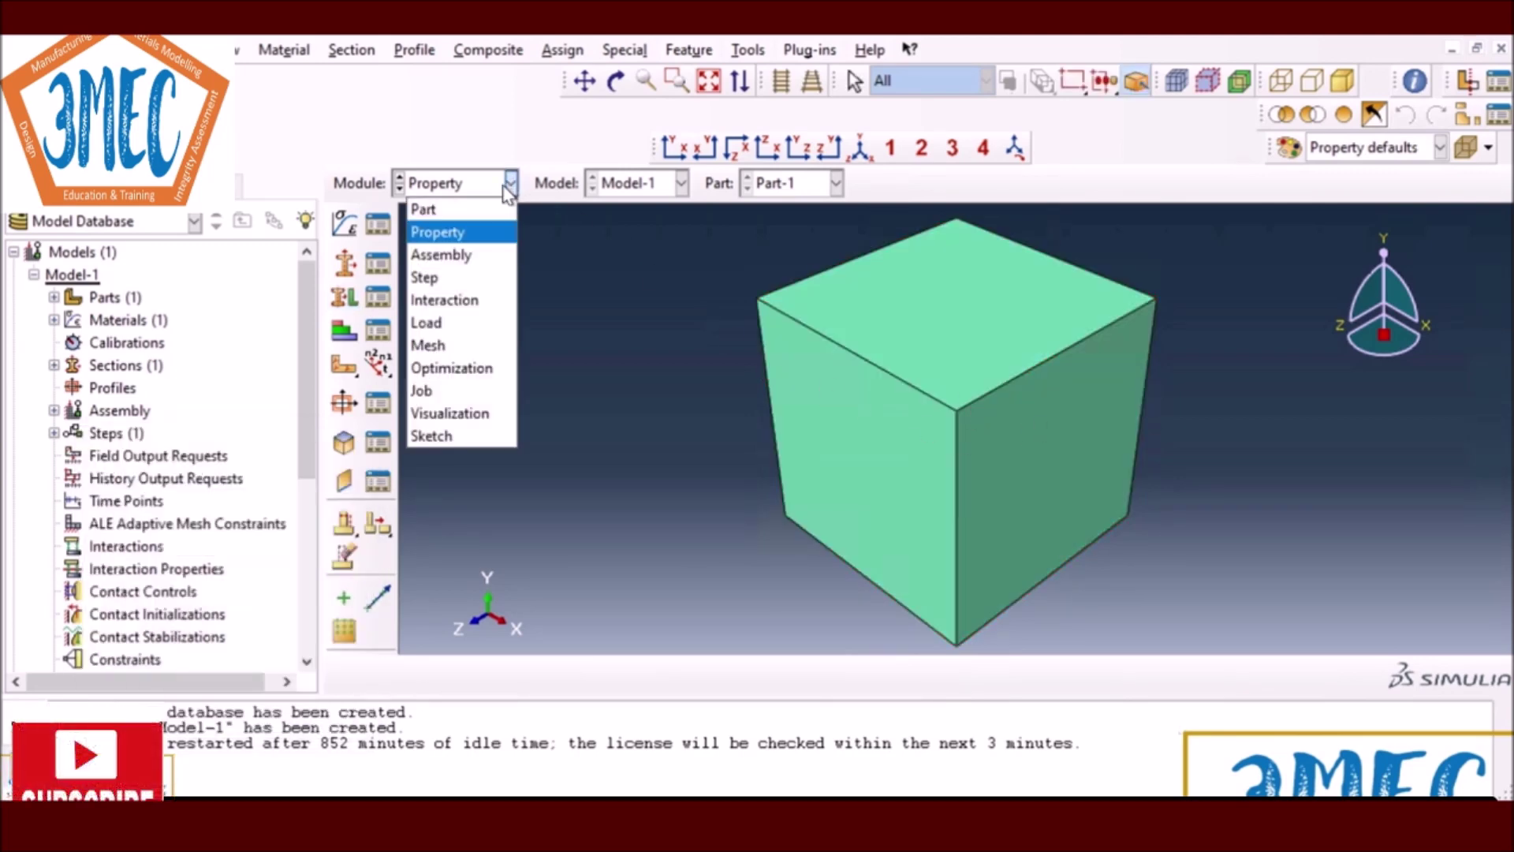
pyautogui.click(439, 257)
pyautogui.click(345, 229)
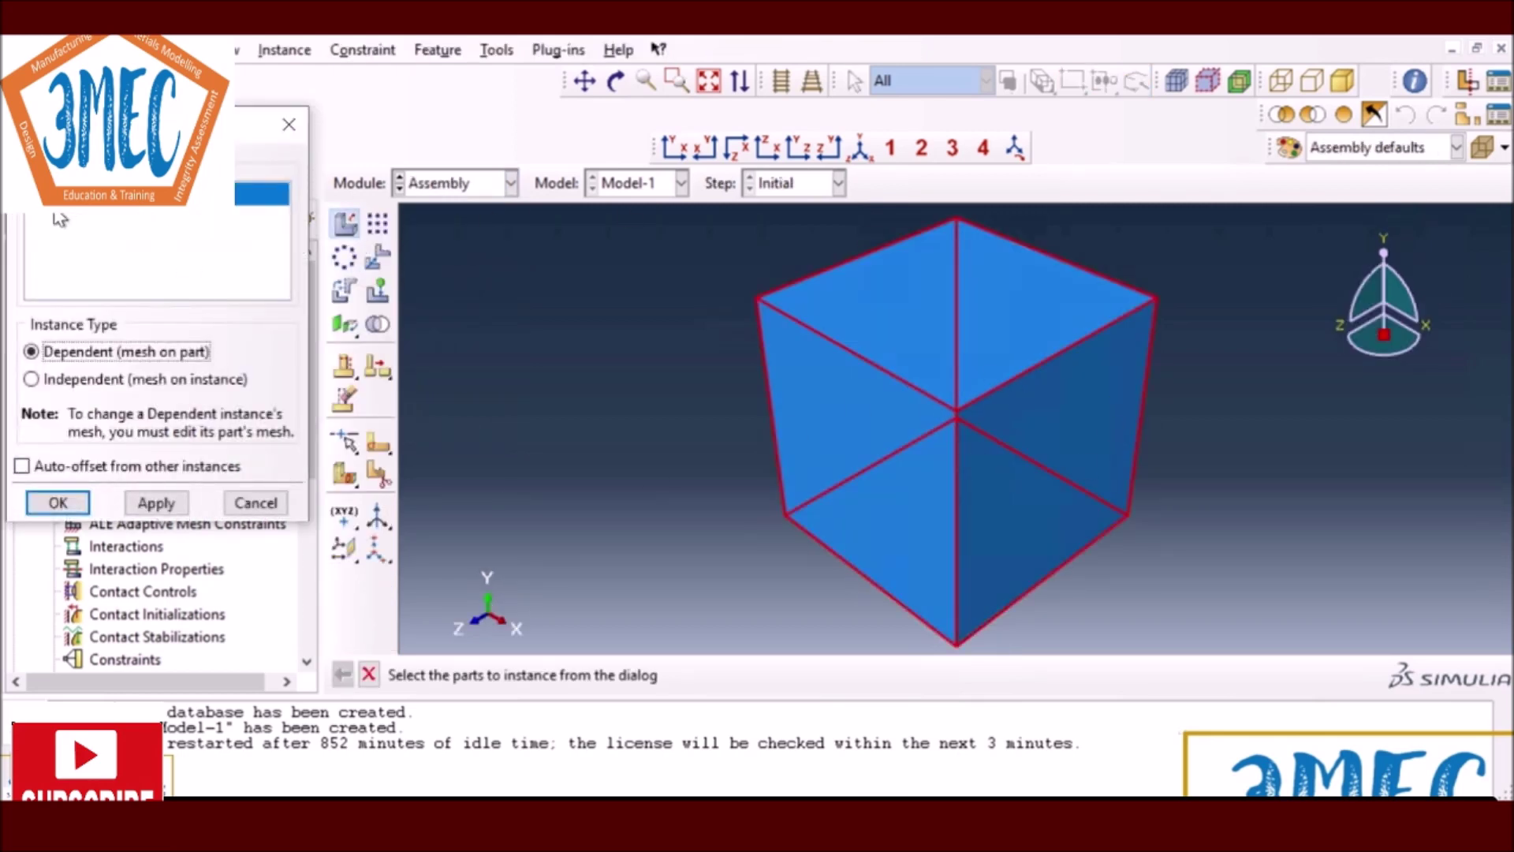
pyautogui.click(58, 503)
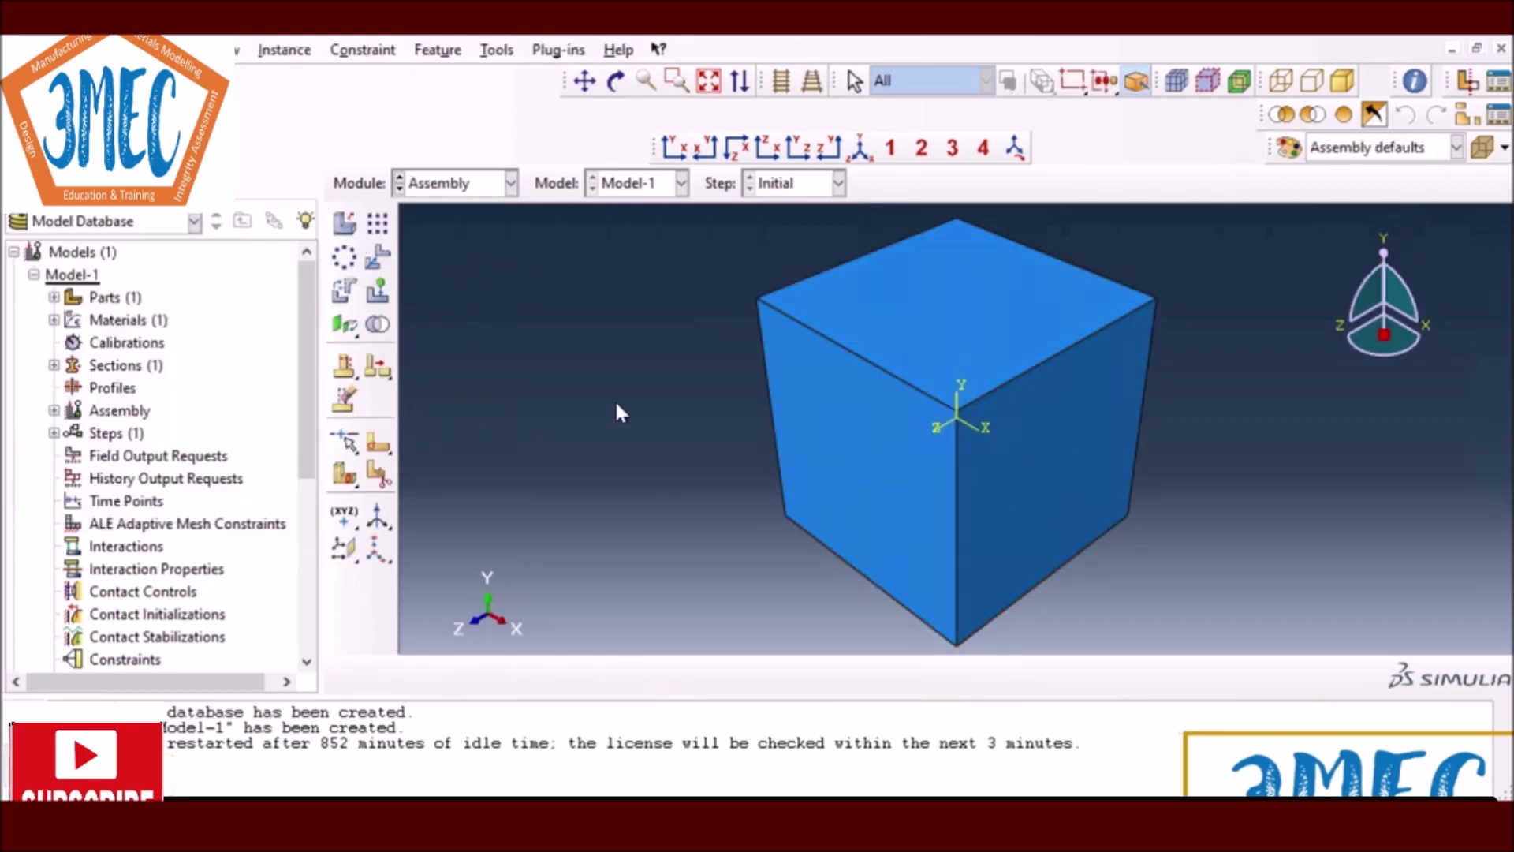
# Step: In the Step module, create a Static, General step after Initial with Nlgeom on
pyautogui.click(486, 189)
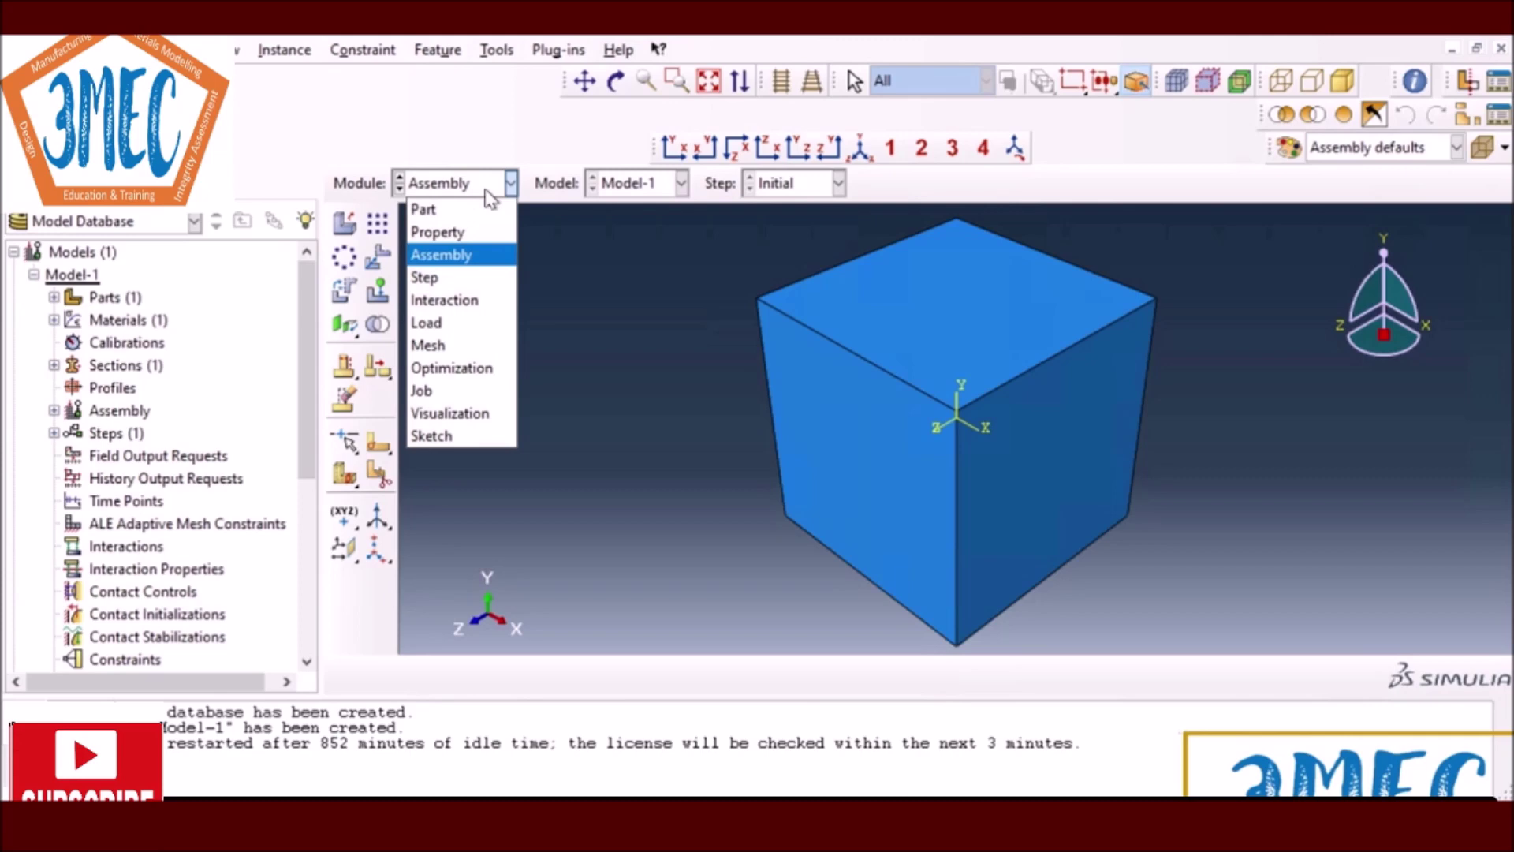
pyautogui.click(440, 280)
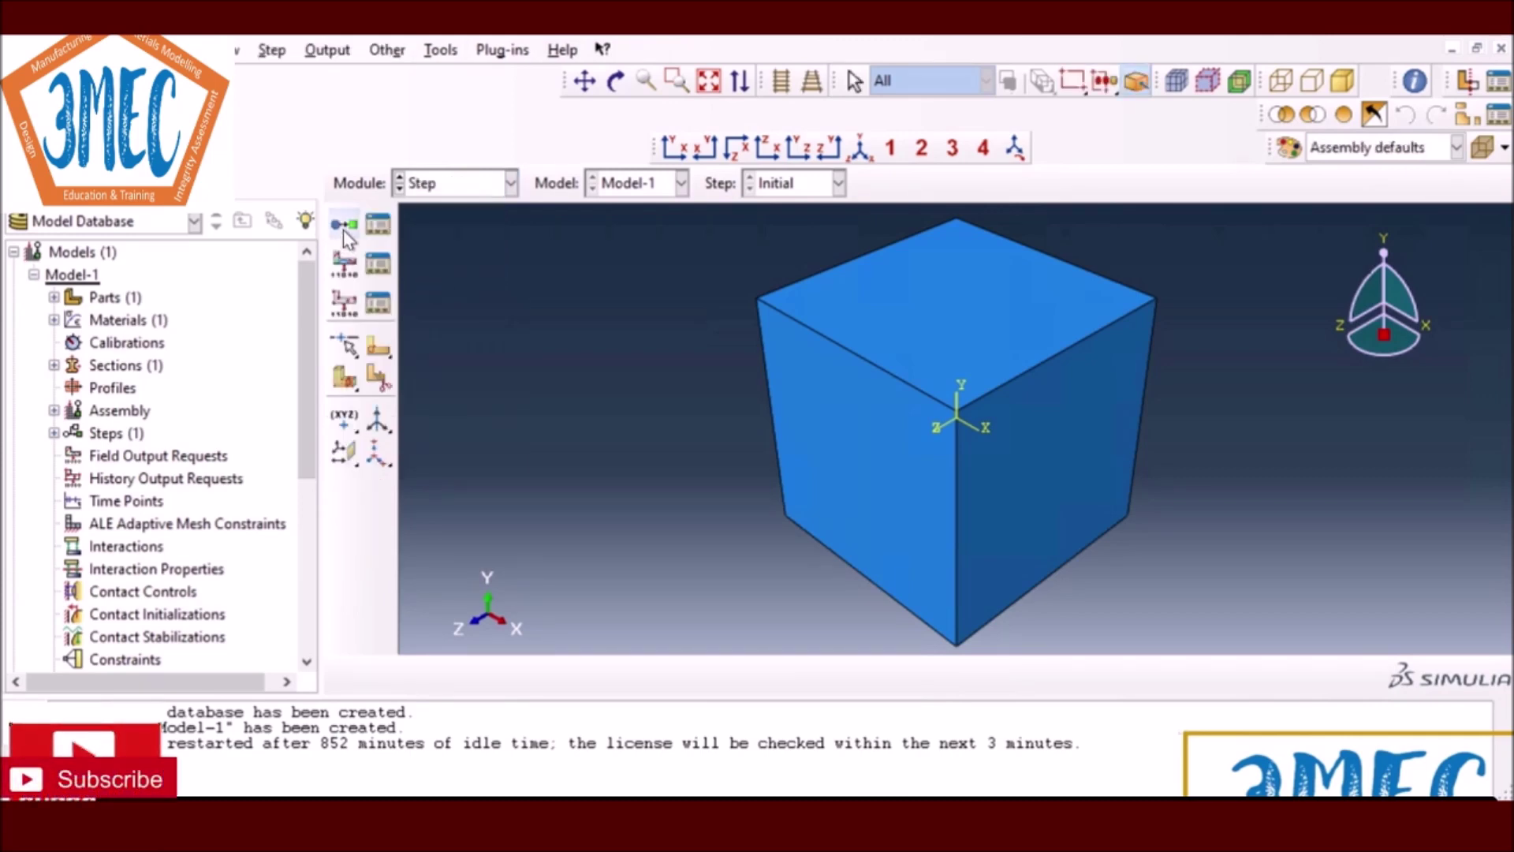
pyautogui.click(344, 227)
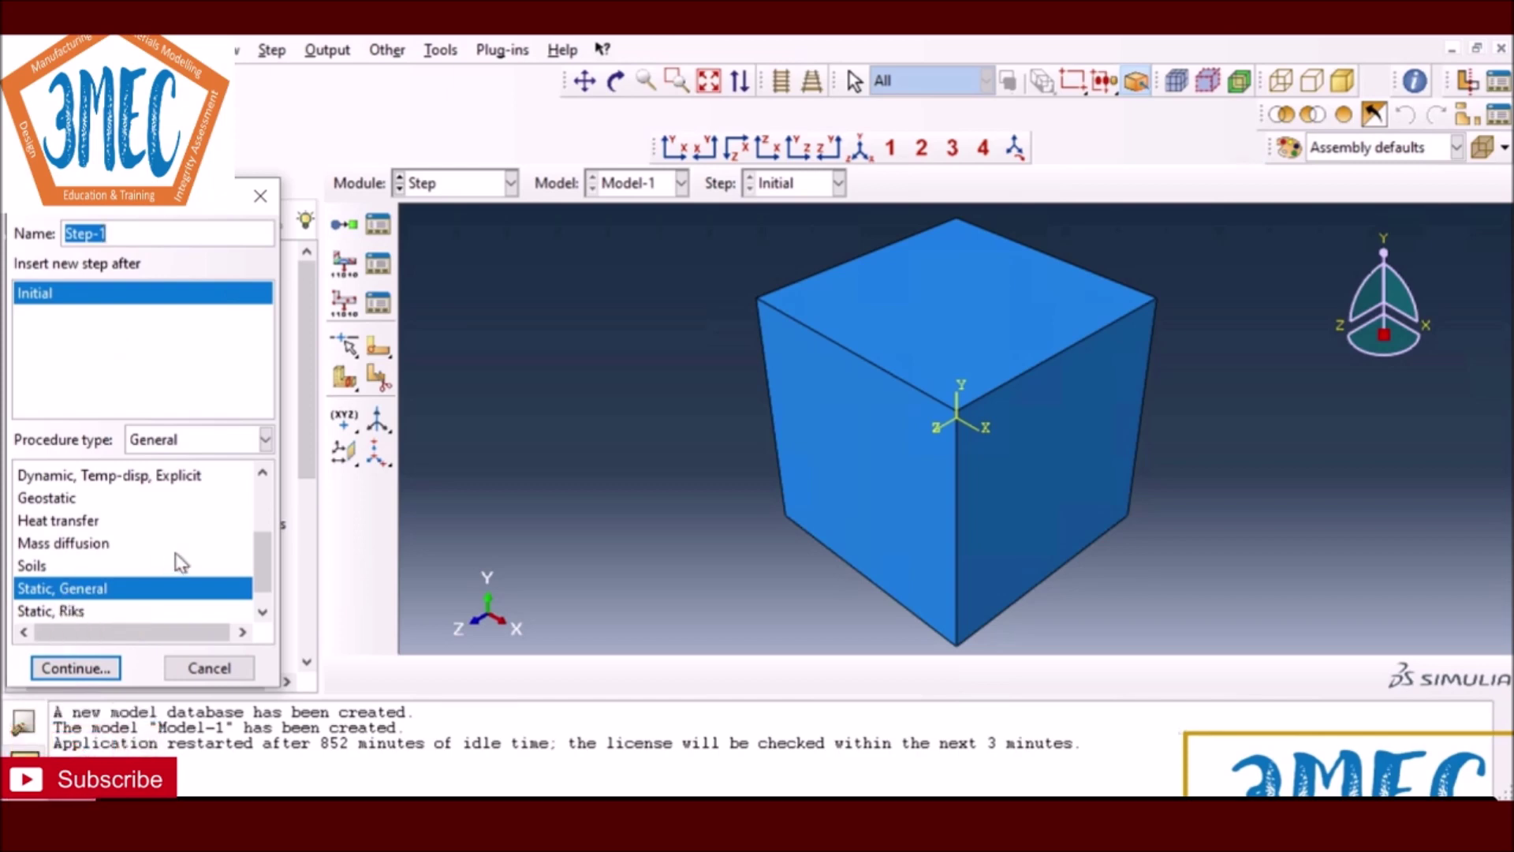
pyautogui.click(74, 668)
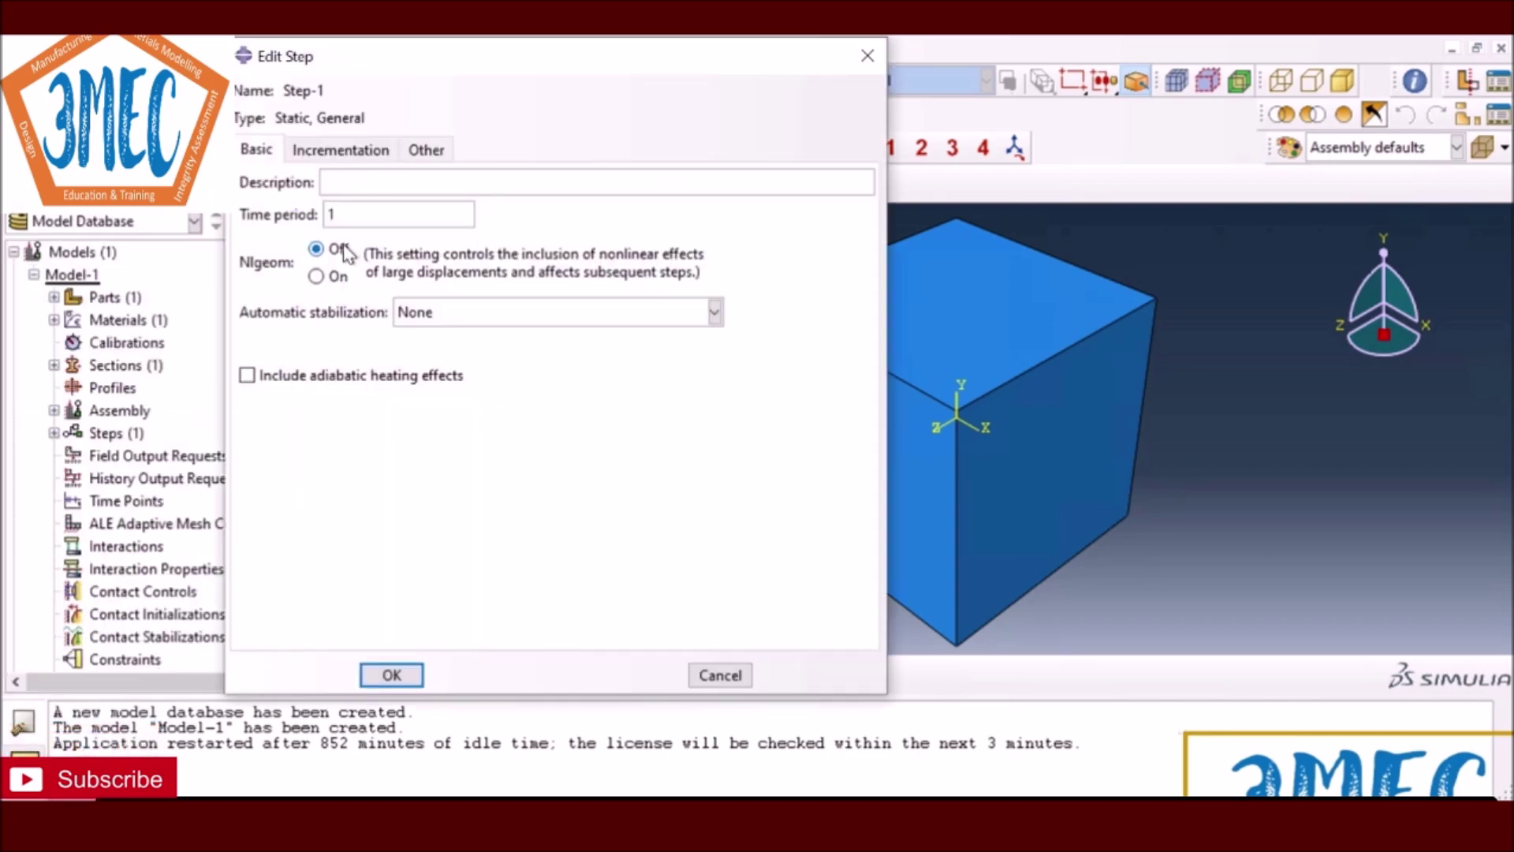
pyautogui.click(331, 276)
# Step: Set the step's maximum number of increments to 10000 and its initial and maximum increment sizes to 0.1, and save the step
pyautogui.click(356, 152)
pyautogui.click(482, 209)
pyautogui.write('00')
pyautogui.press('Tab')
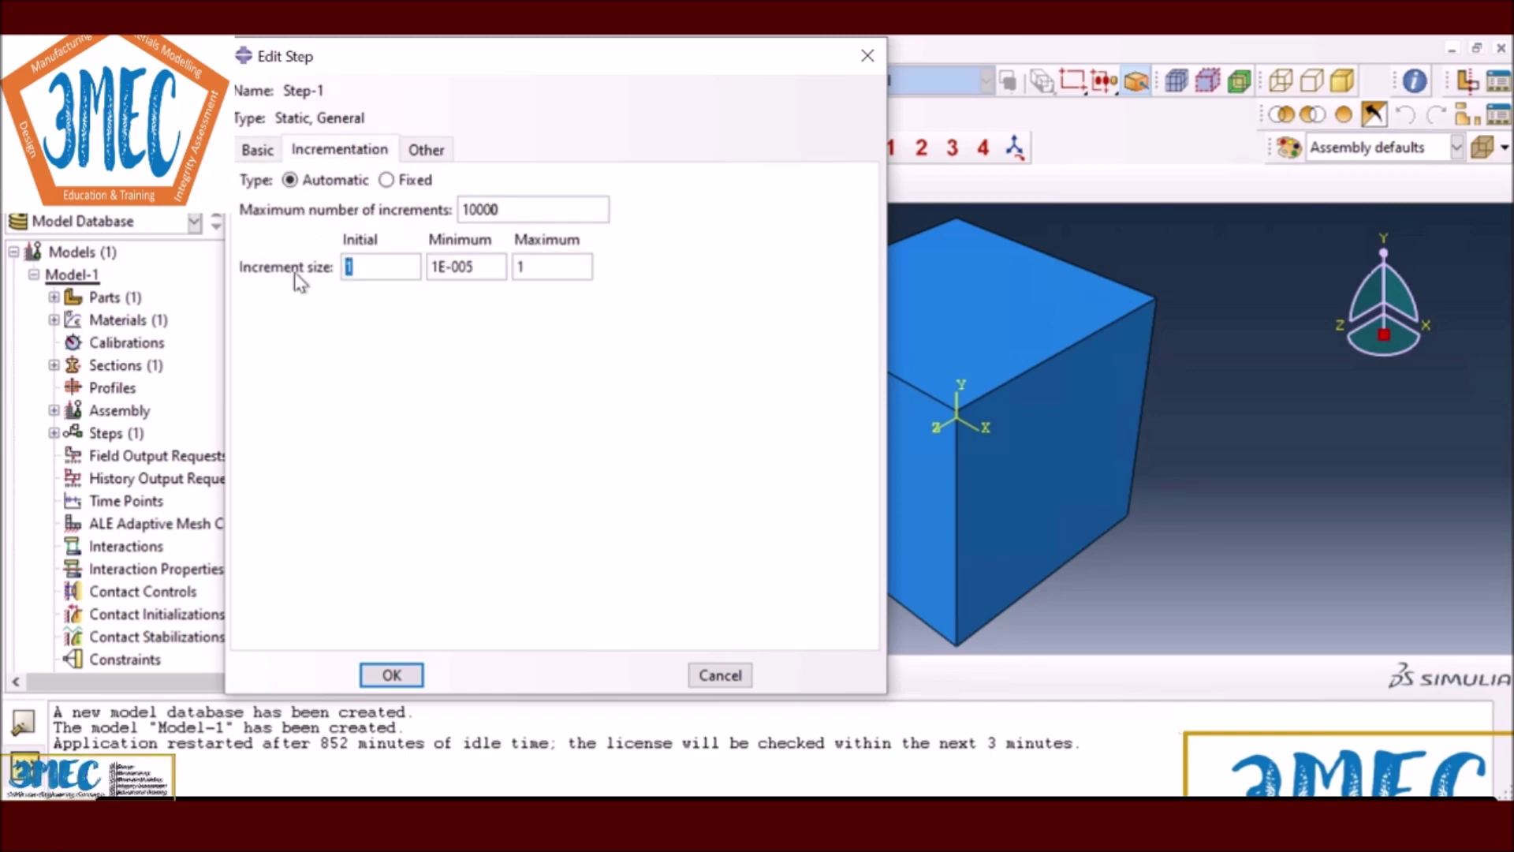
pyautogui.write('0.1')
pyautogui.press('Tab')
pyautogui.press('Tab')
pyautogui.write('0.1')
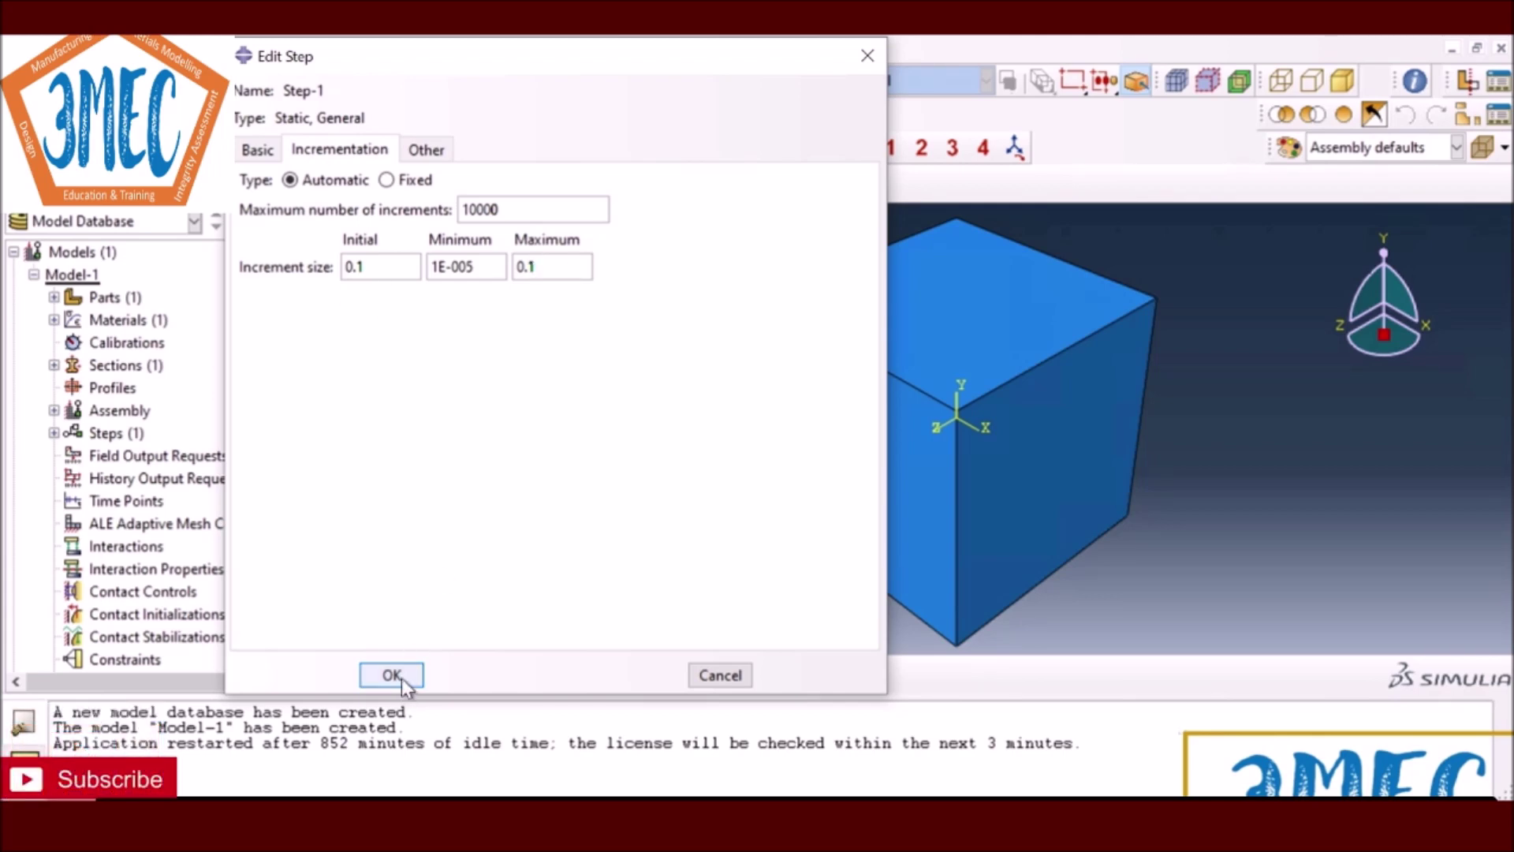
pyautogui.click(258, 151)
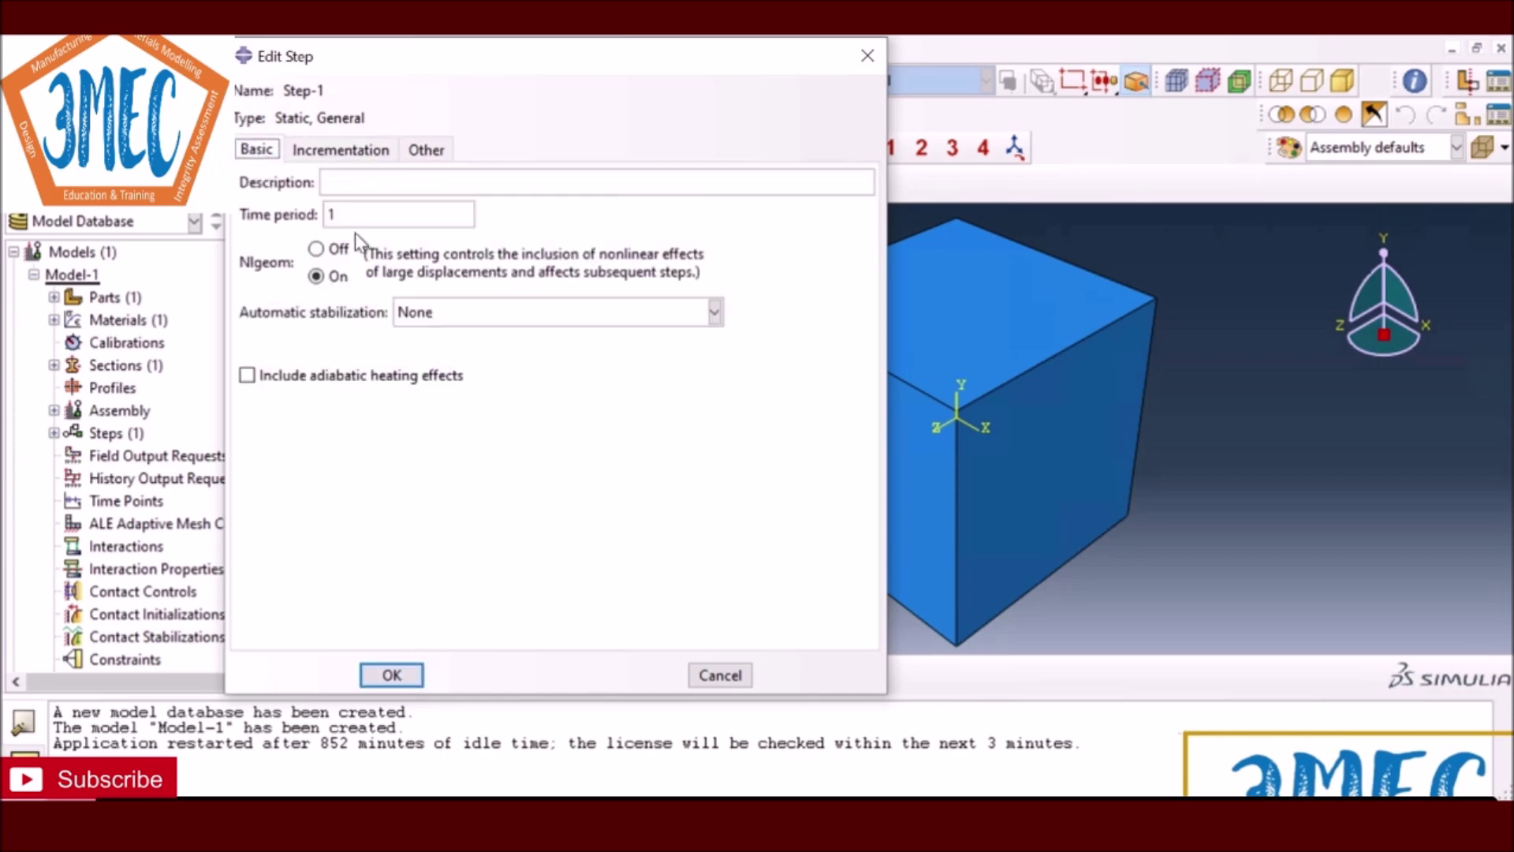
pyautogui.click(399, 674)
# Step: In the Load module, create a Displacement/Rotation boundary condition in Step-1 that constrains U2 on the cube's bottom face
pyautogui.click(437, 180)
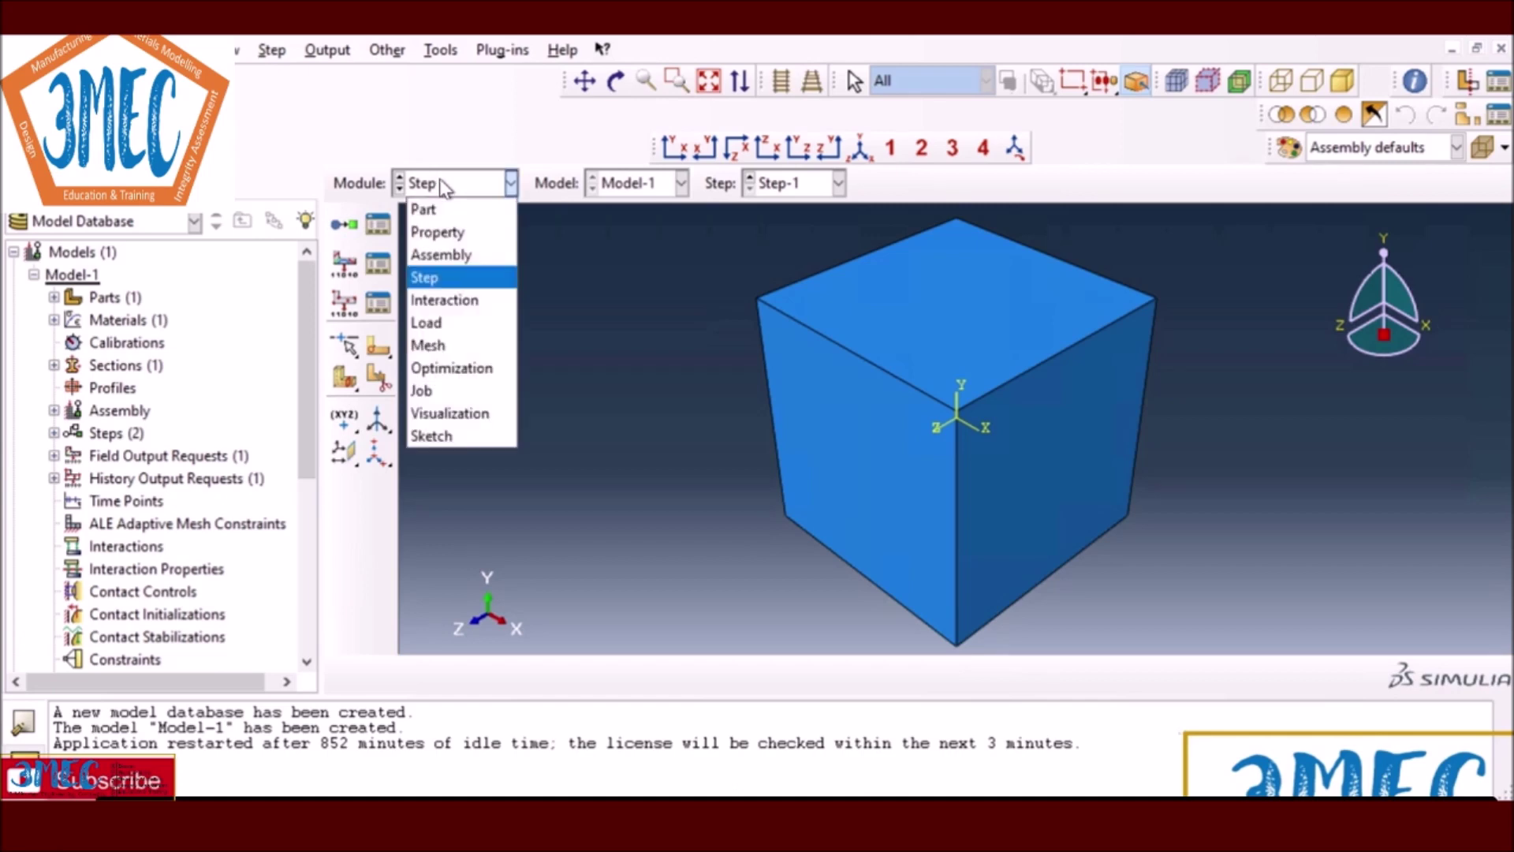
pyautogui.click(440, 325)
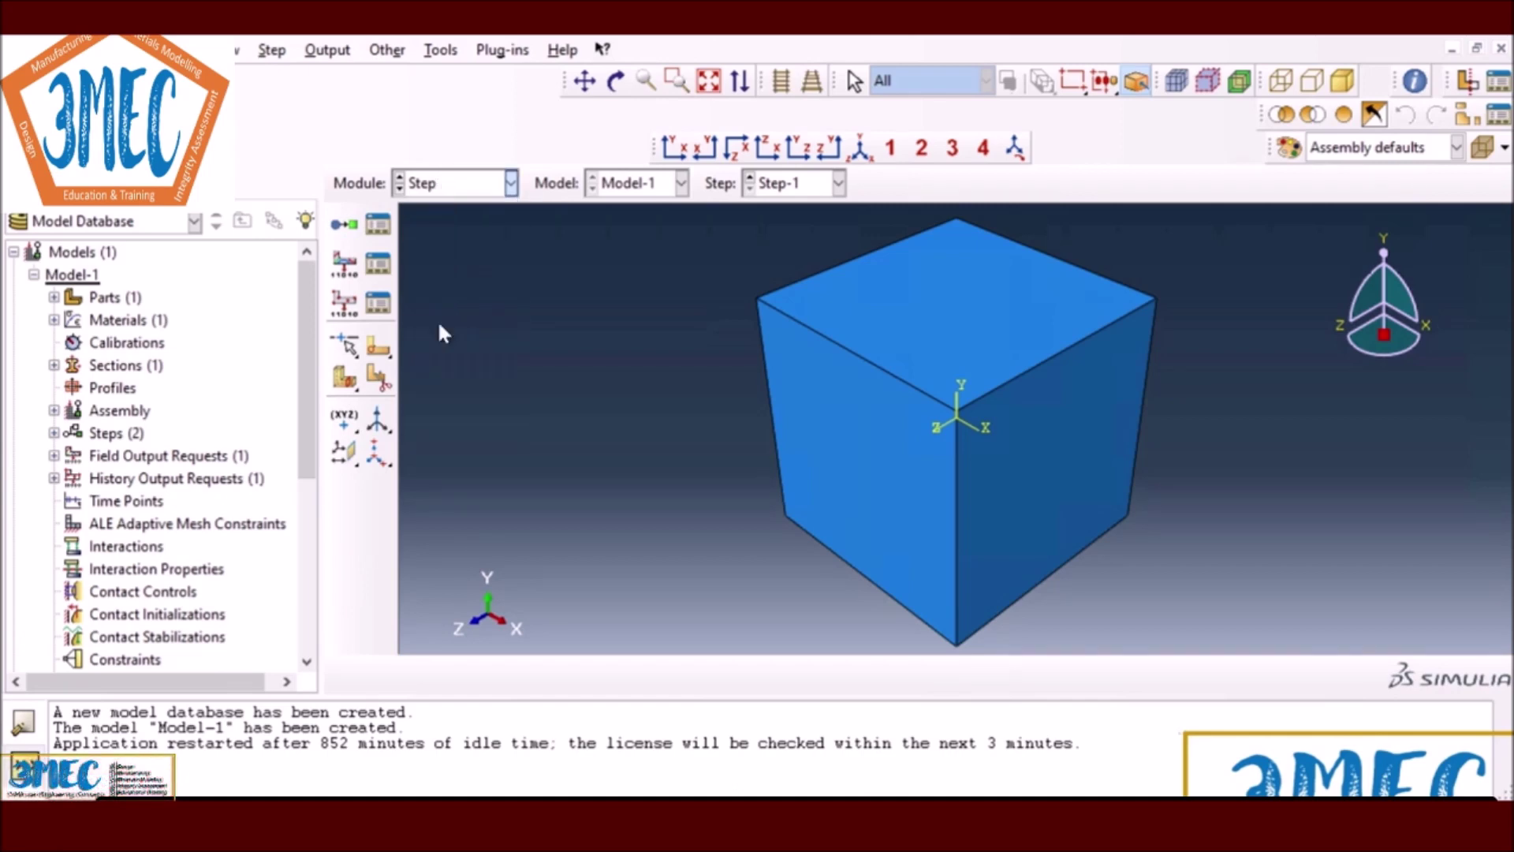
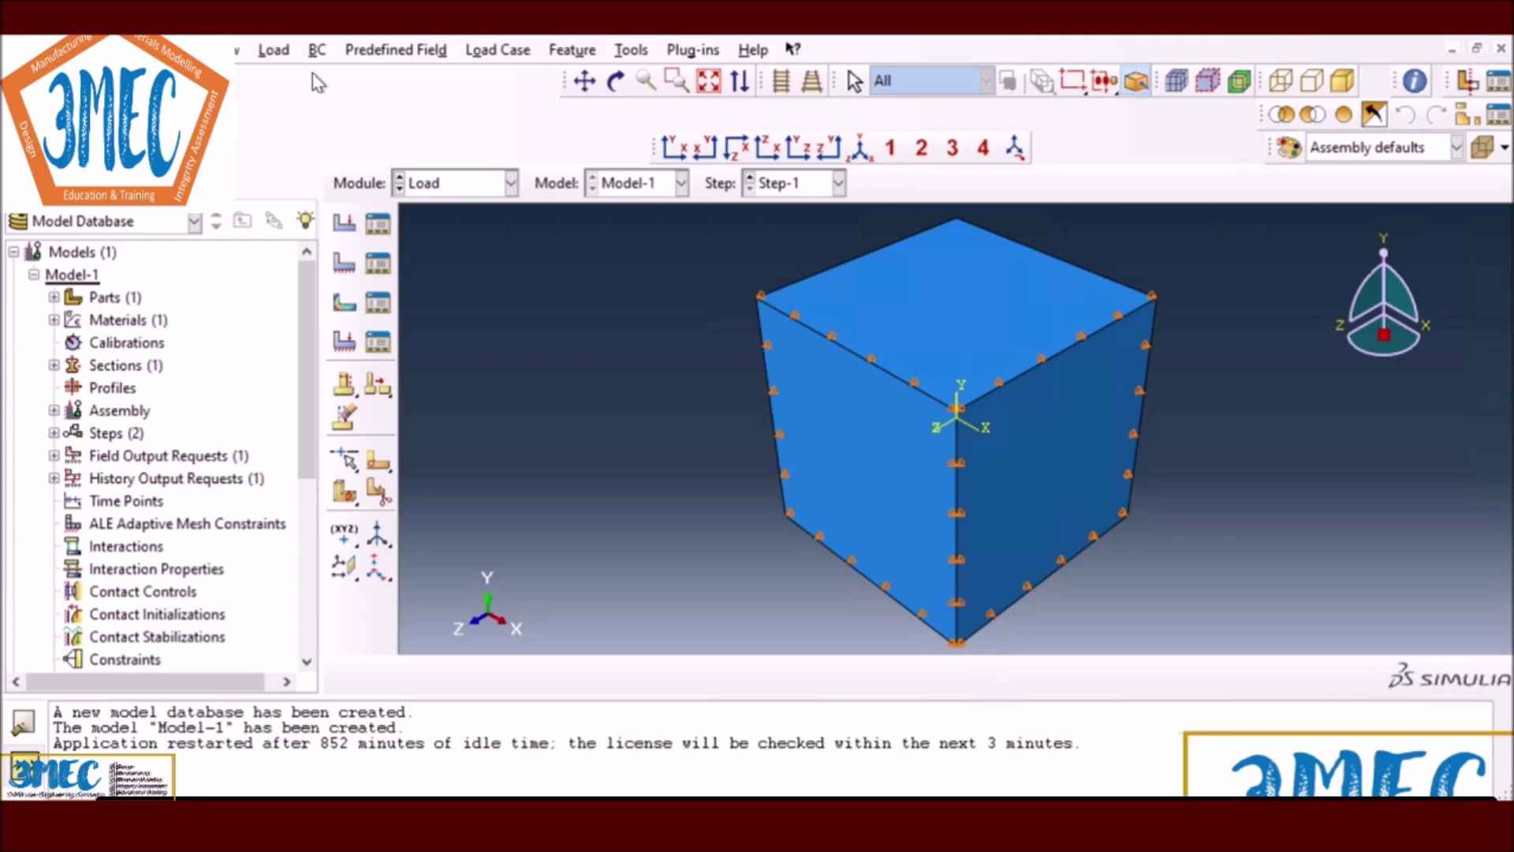
pyautogui.click(617, 81)
pyautogui.moveTo(971, 536); pyautogui.dragTo(929, 319)
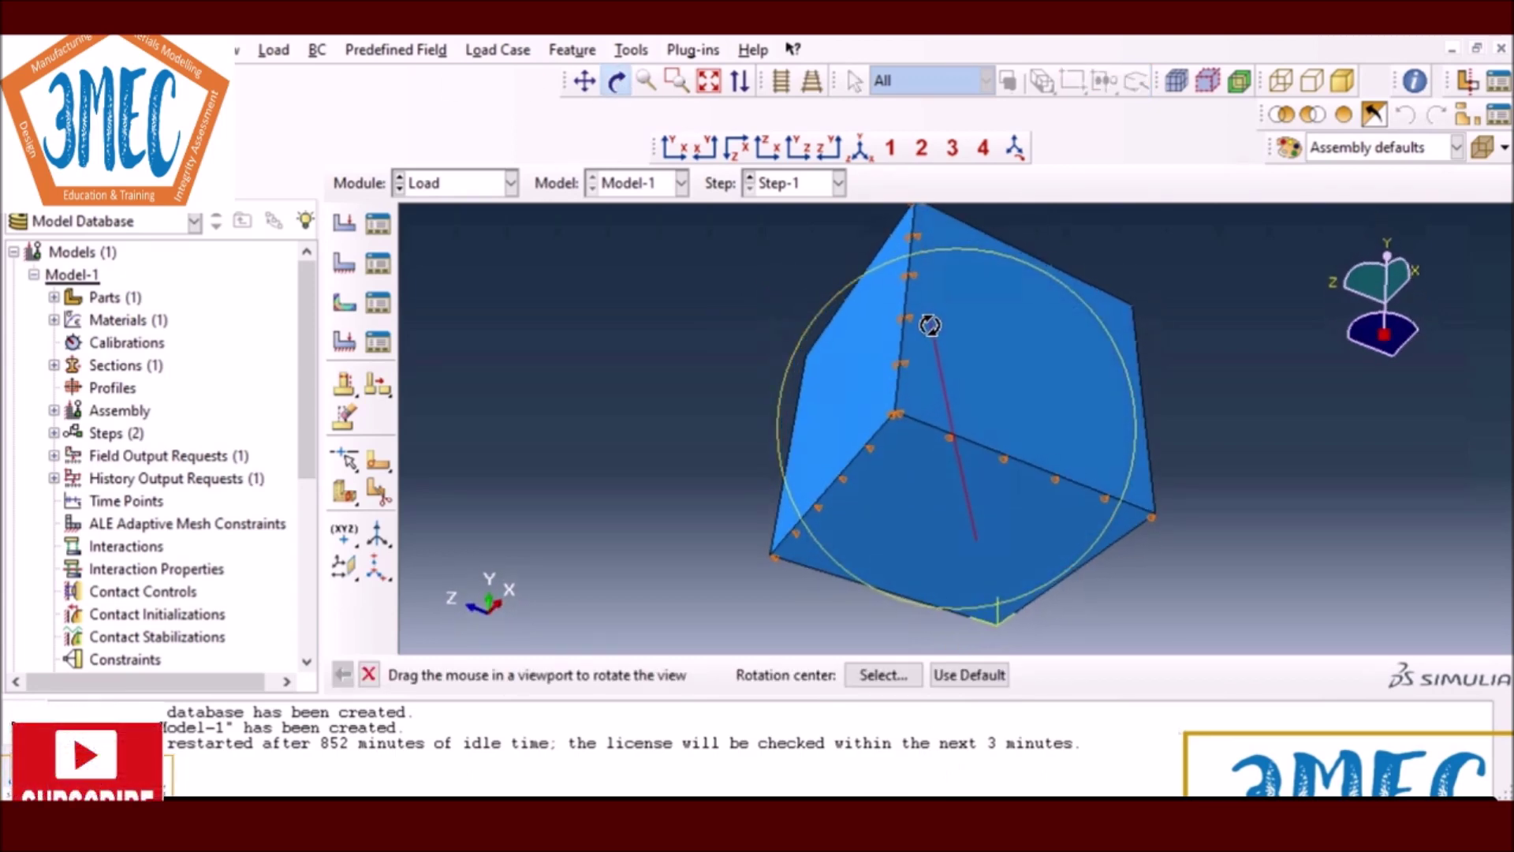
pyautogui.click(349, 274)
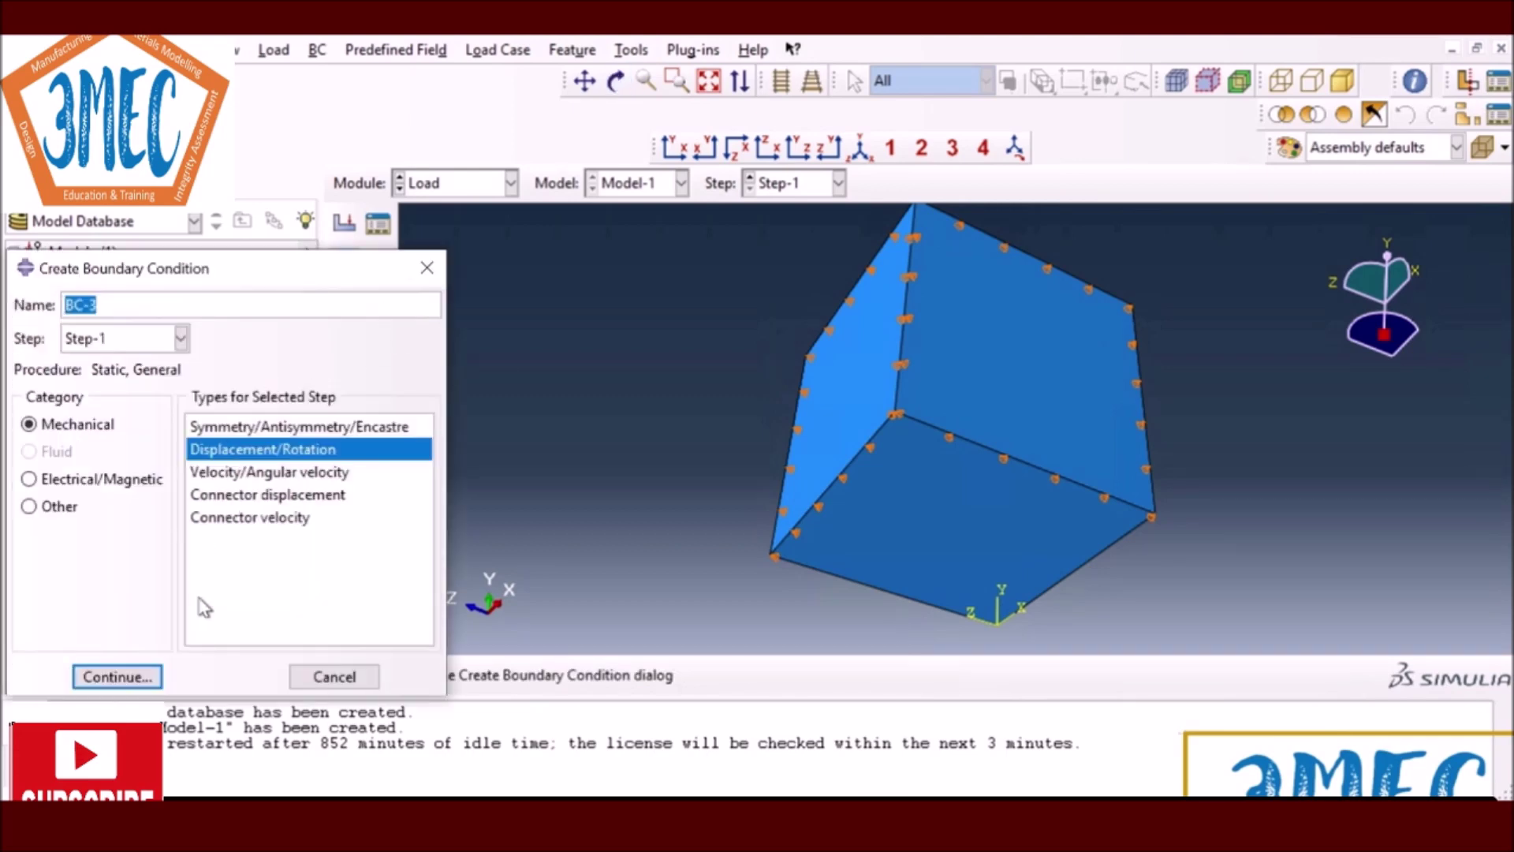
pyautogui.click(139, 675)
pyautogui.click(855, 530)
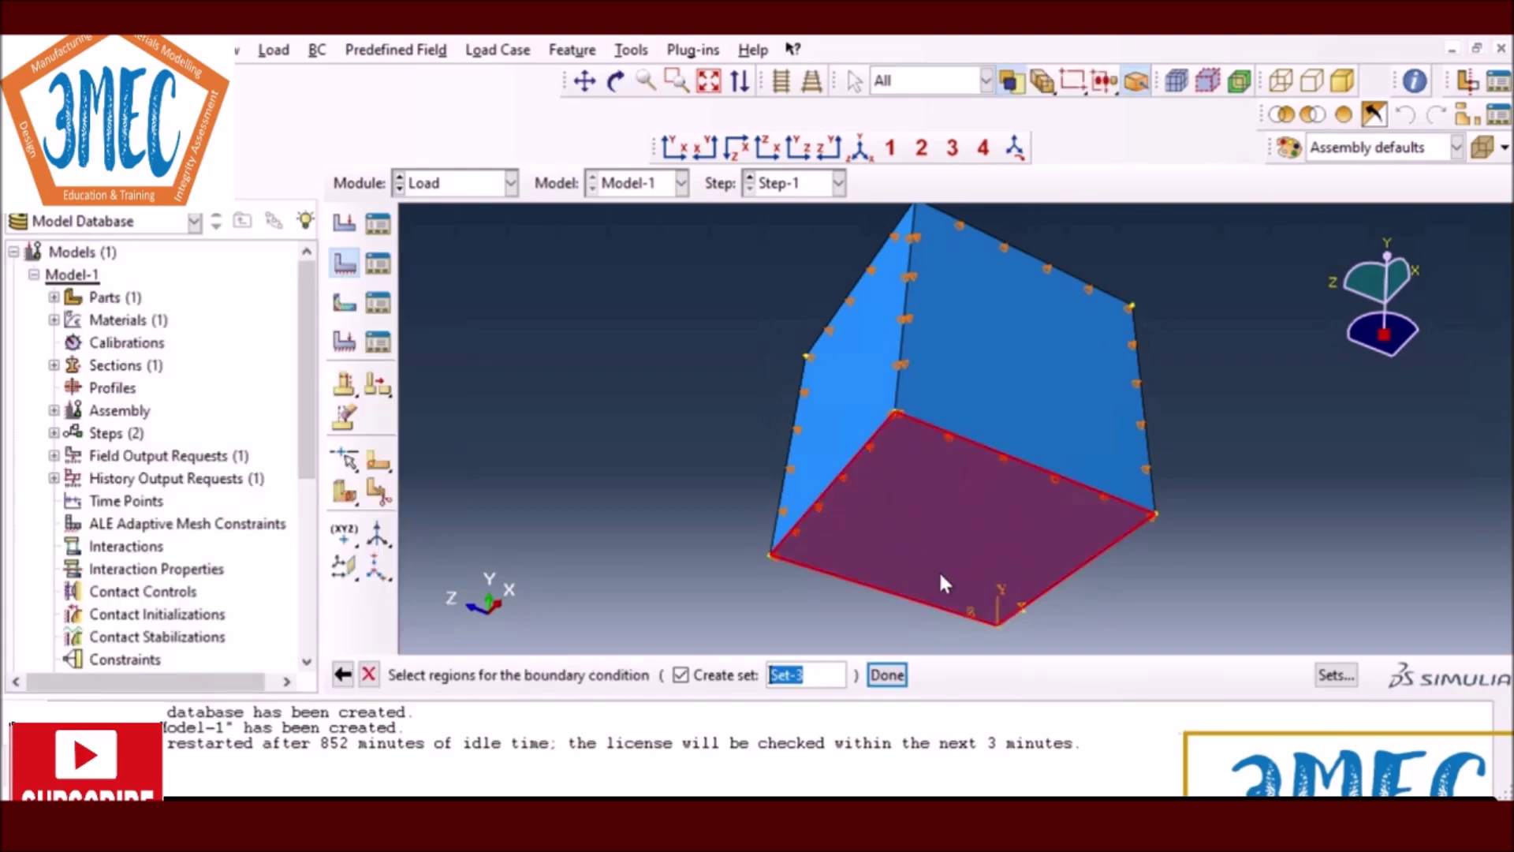
pyautogui.click(887, 674)
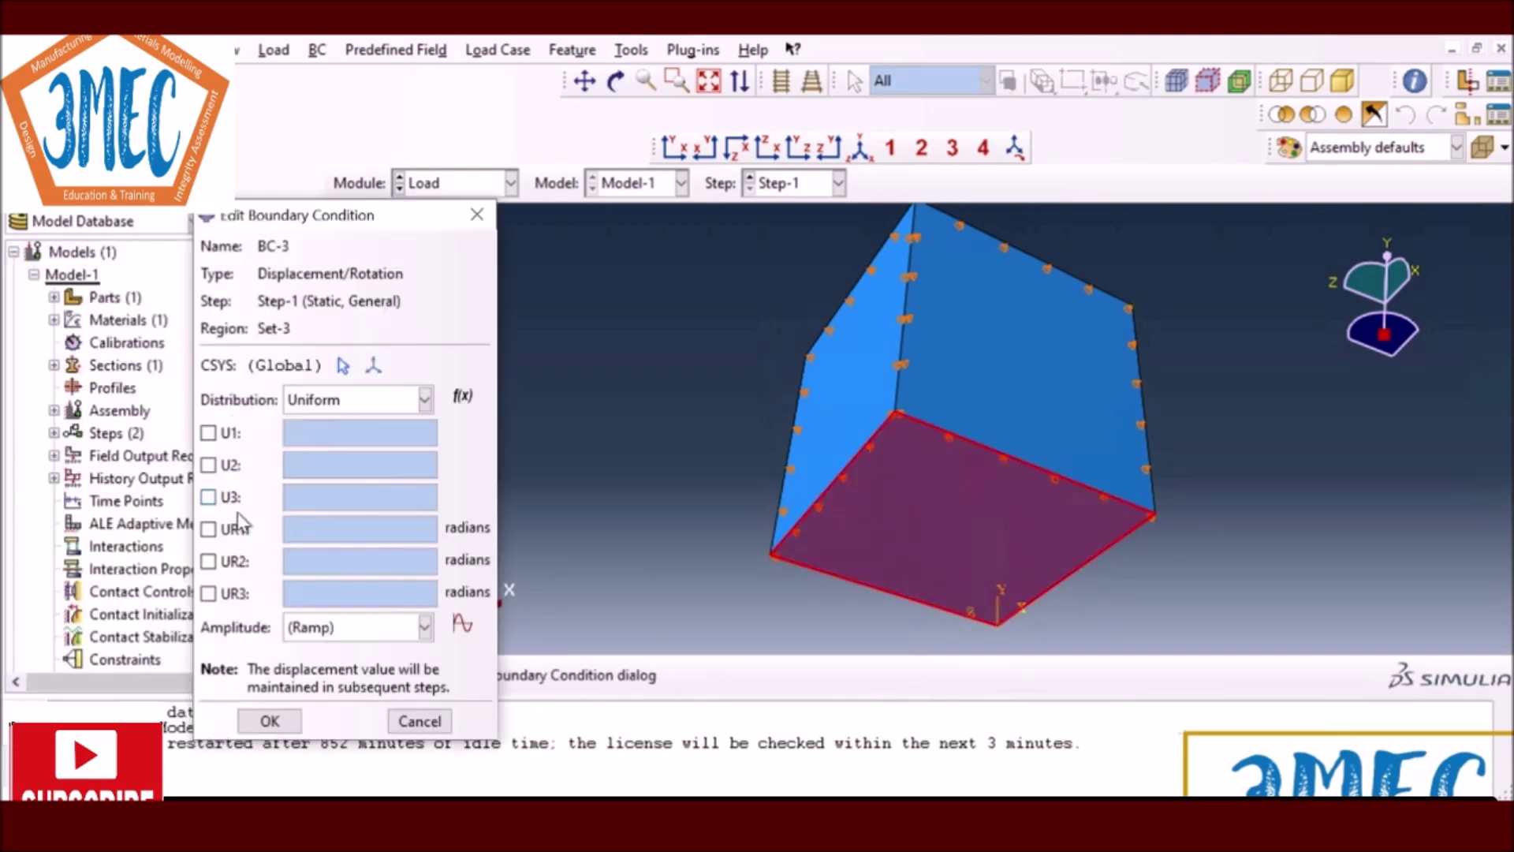
pyautogui.click(209, 465)
pyautogui.click(270, 720)
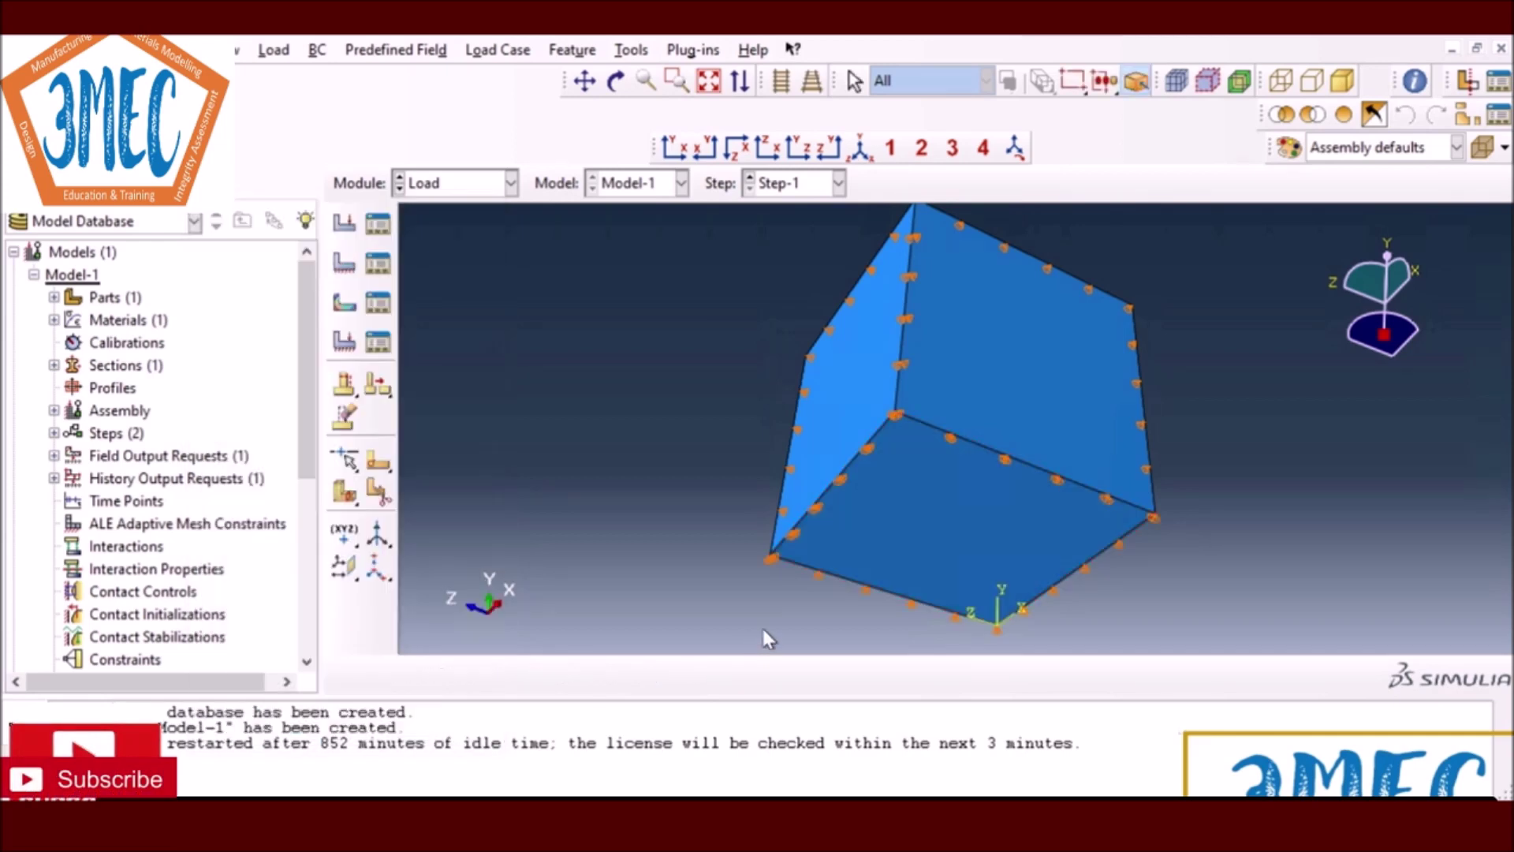
# Step: Create a Displacement/Rotation boundary condition in Step-1 on the cube's rear face normal to Z, opposite the face already constrained along Z
pyautogui.click(861, 148)
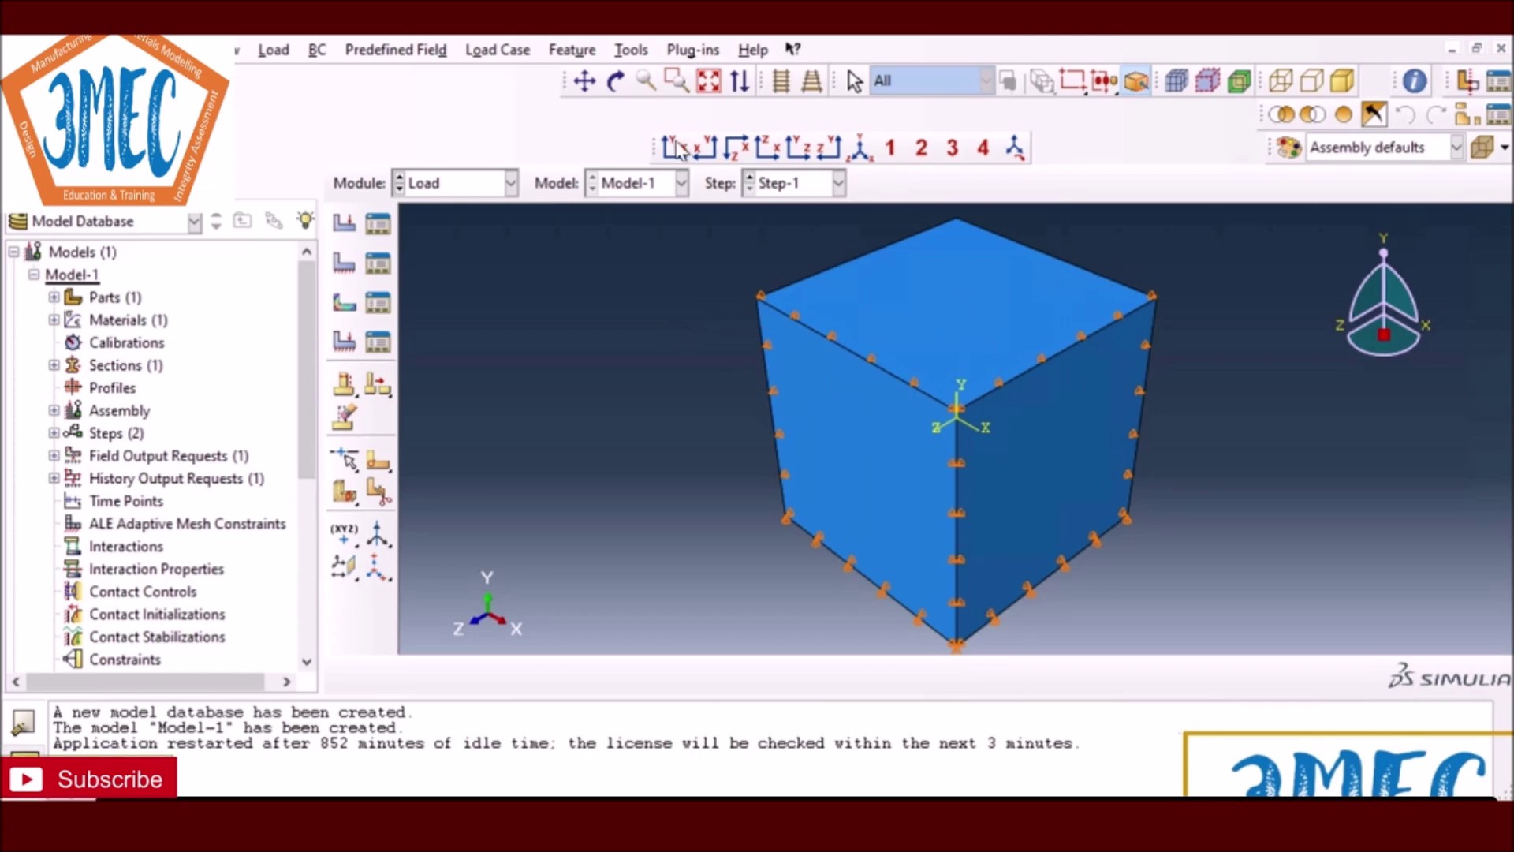
pyautogui.click(616, 82)
pyautogui.moveTo(1007, 298); pyautogui.dragTo(878, 484)
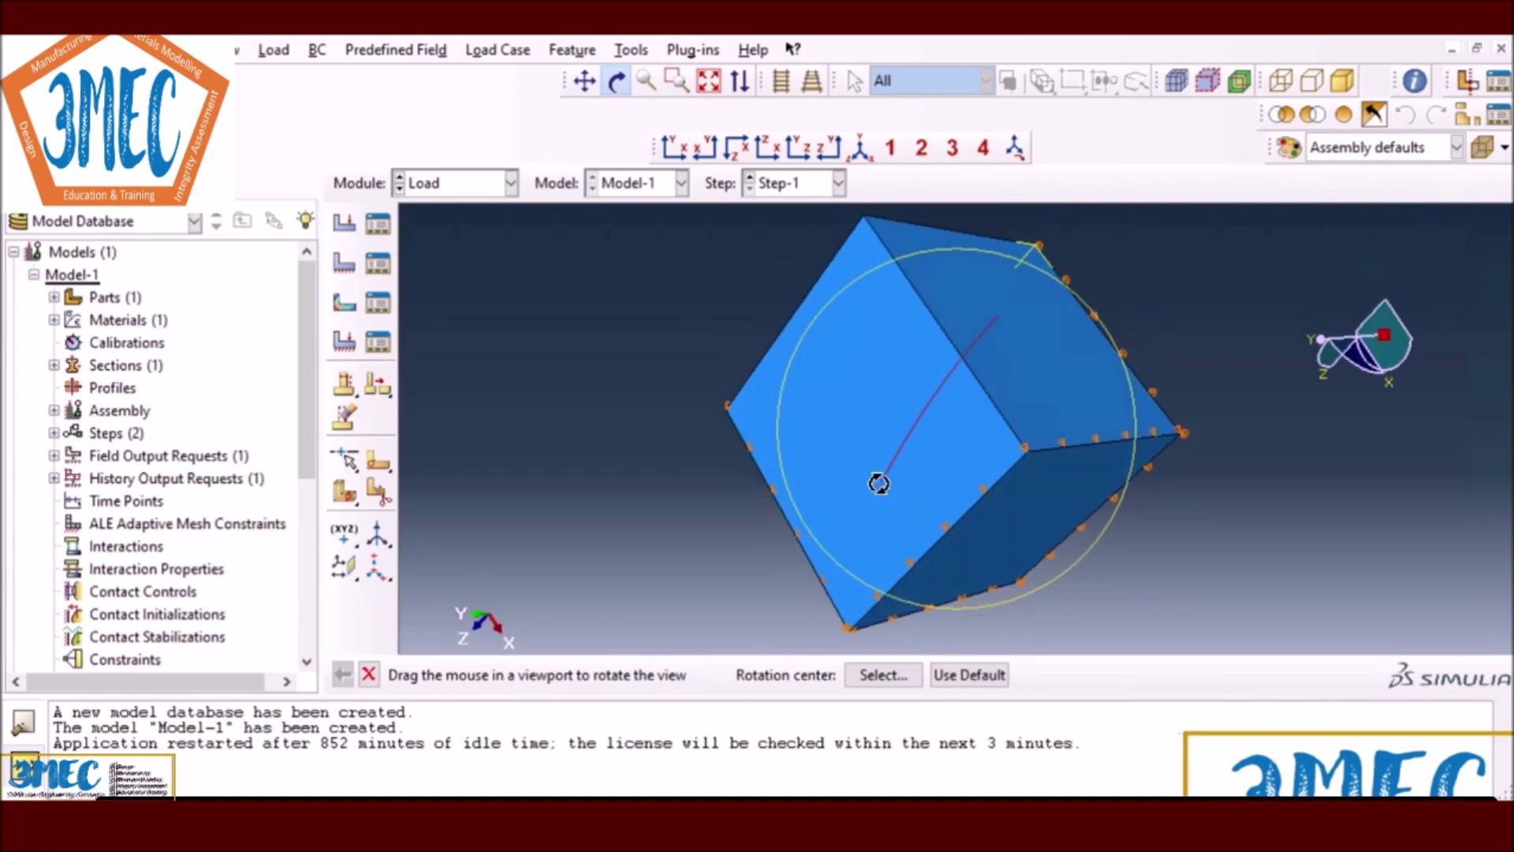
pyautogui.click(351, 265)
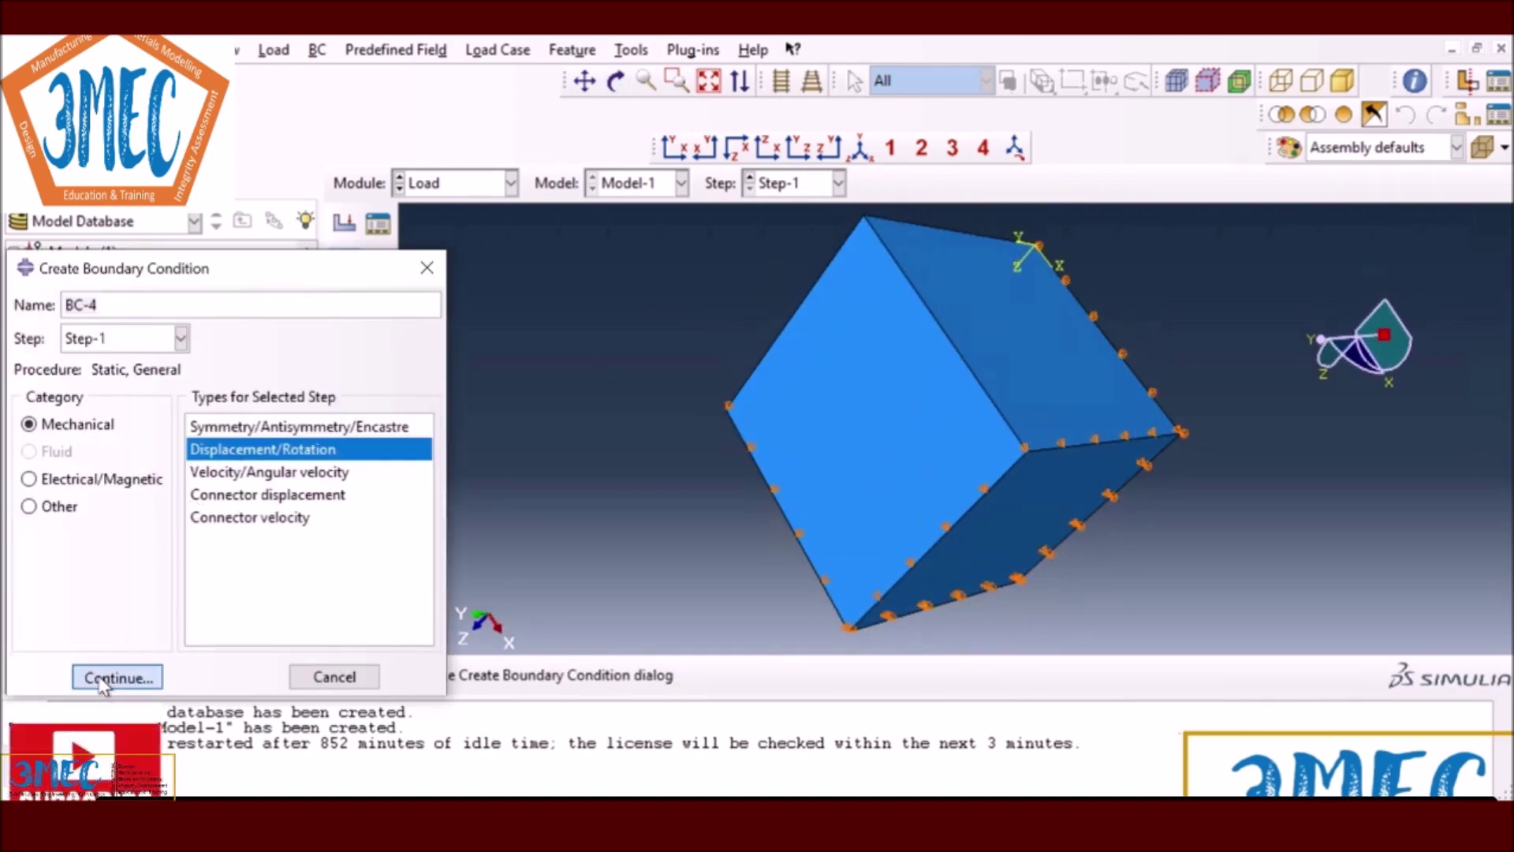
pyautogui.click(116, 678)
pyautogui.click(1006, 342)
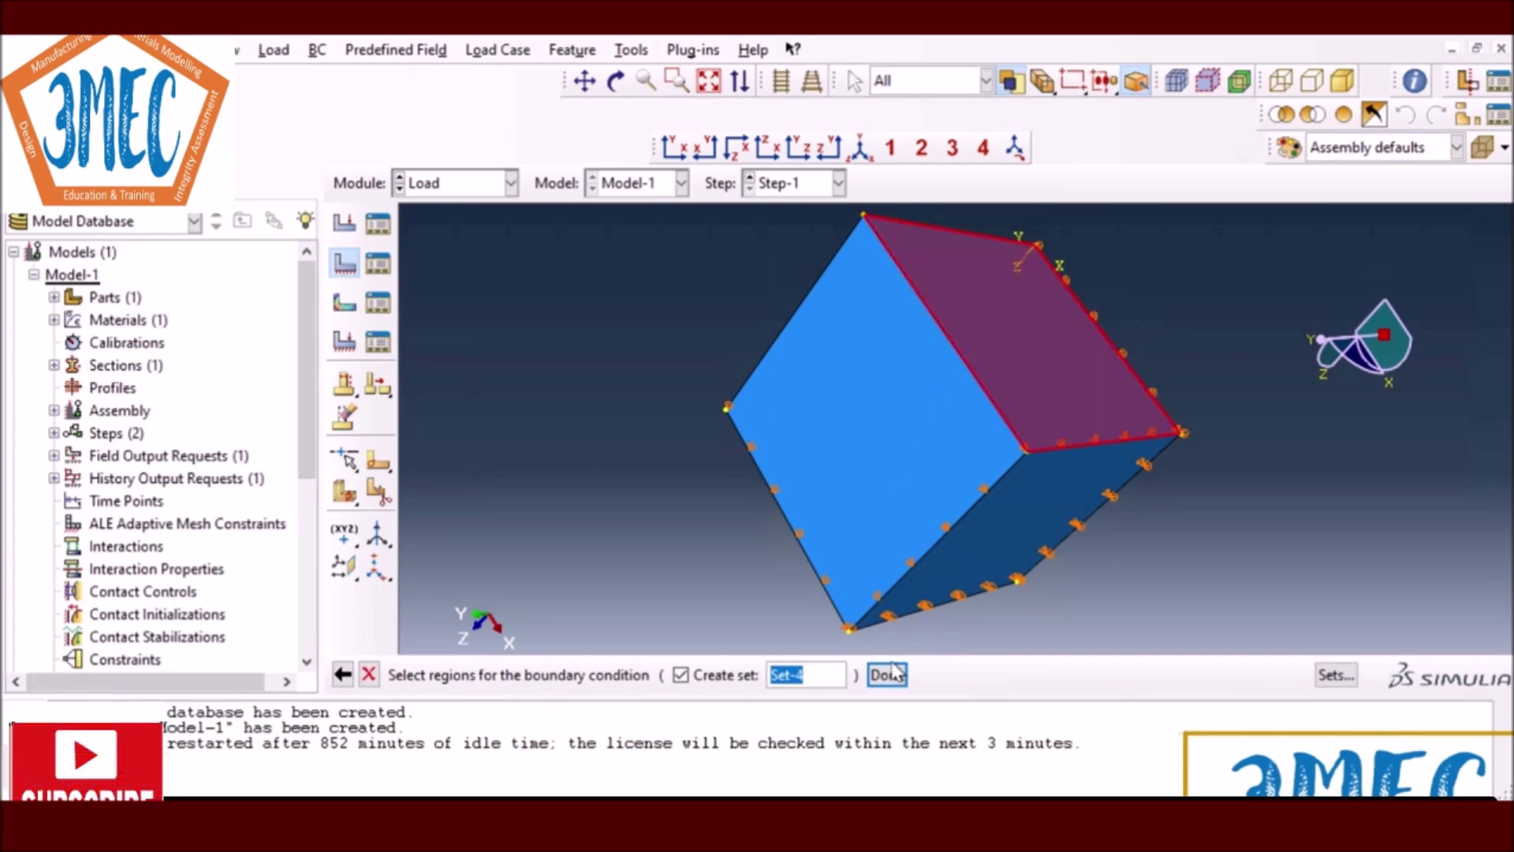
pyautogui.click(887, 674)
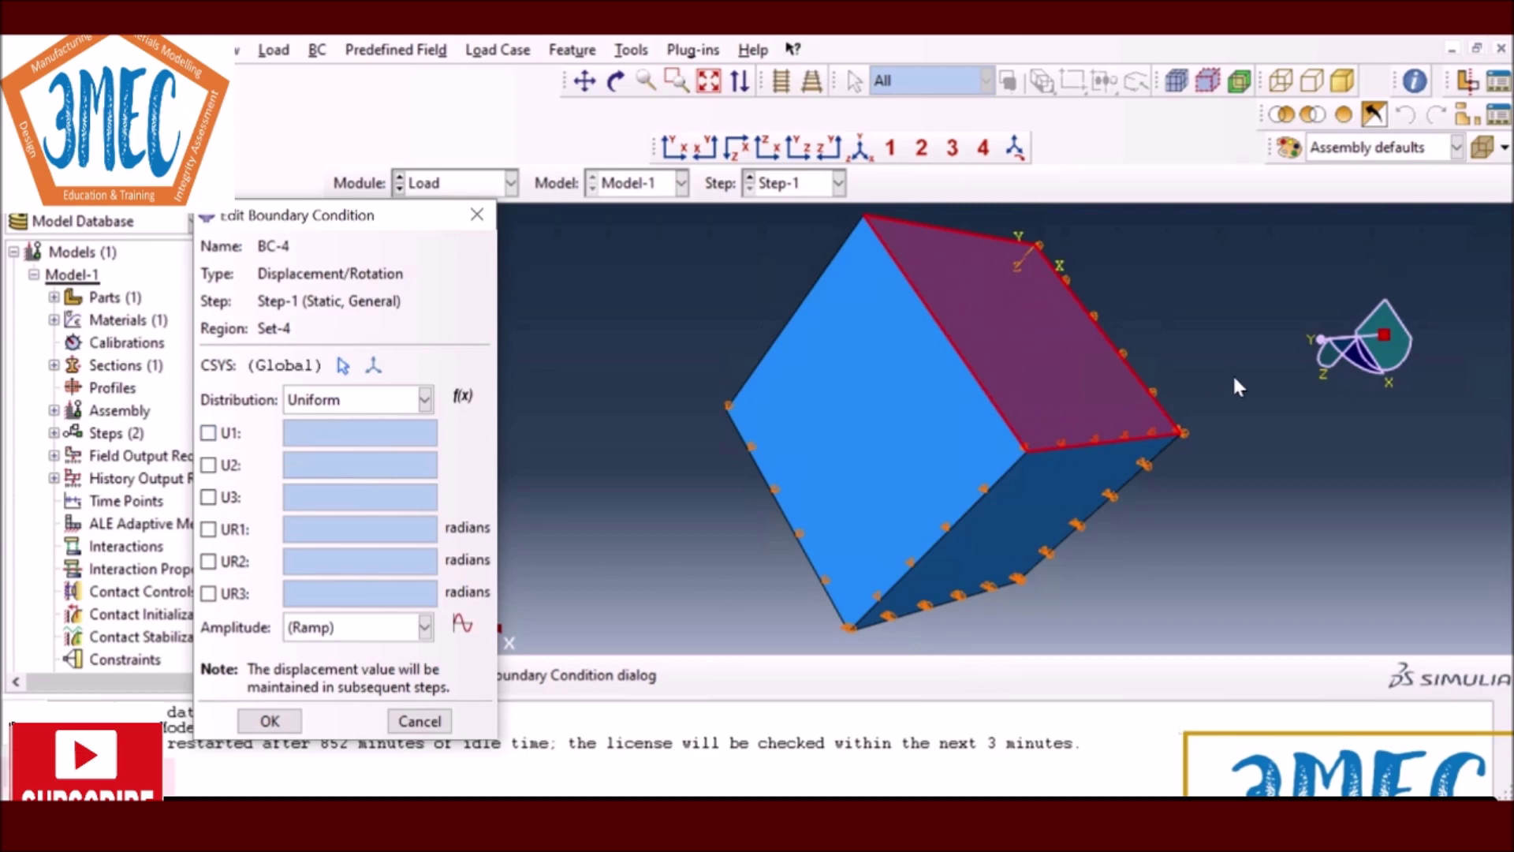
# Step: Prescribe a U3 displacement of 0.07 for the rear-face boundary condition and save it
pyautogui.click(209, 498)
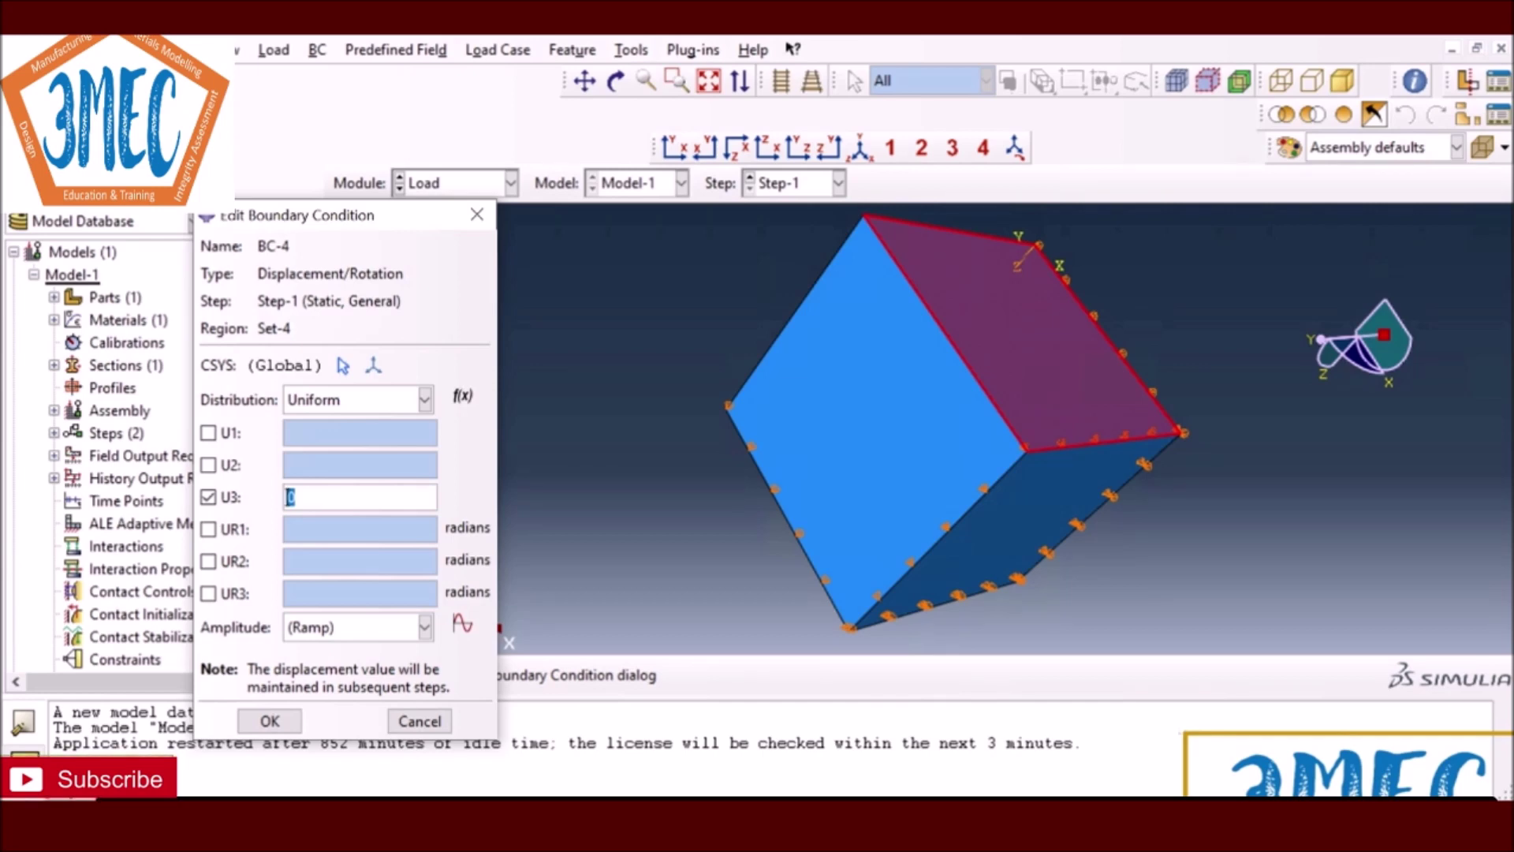
pyautogui.write('0.001')
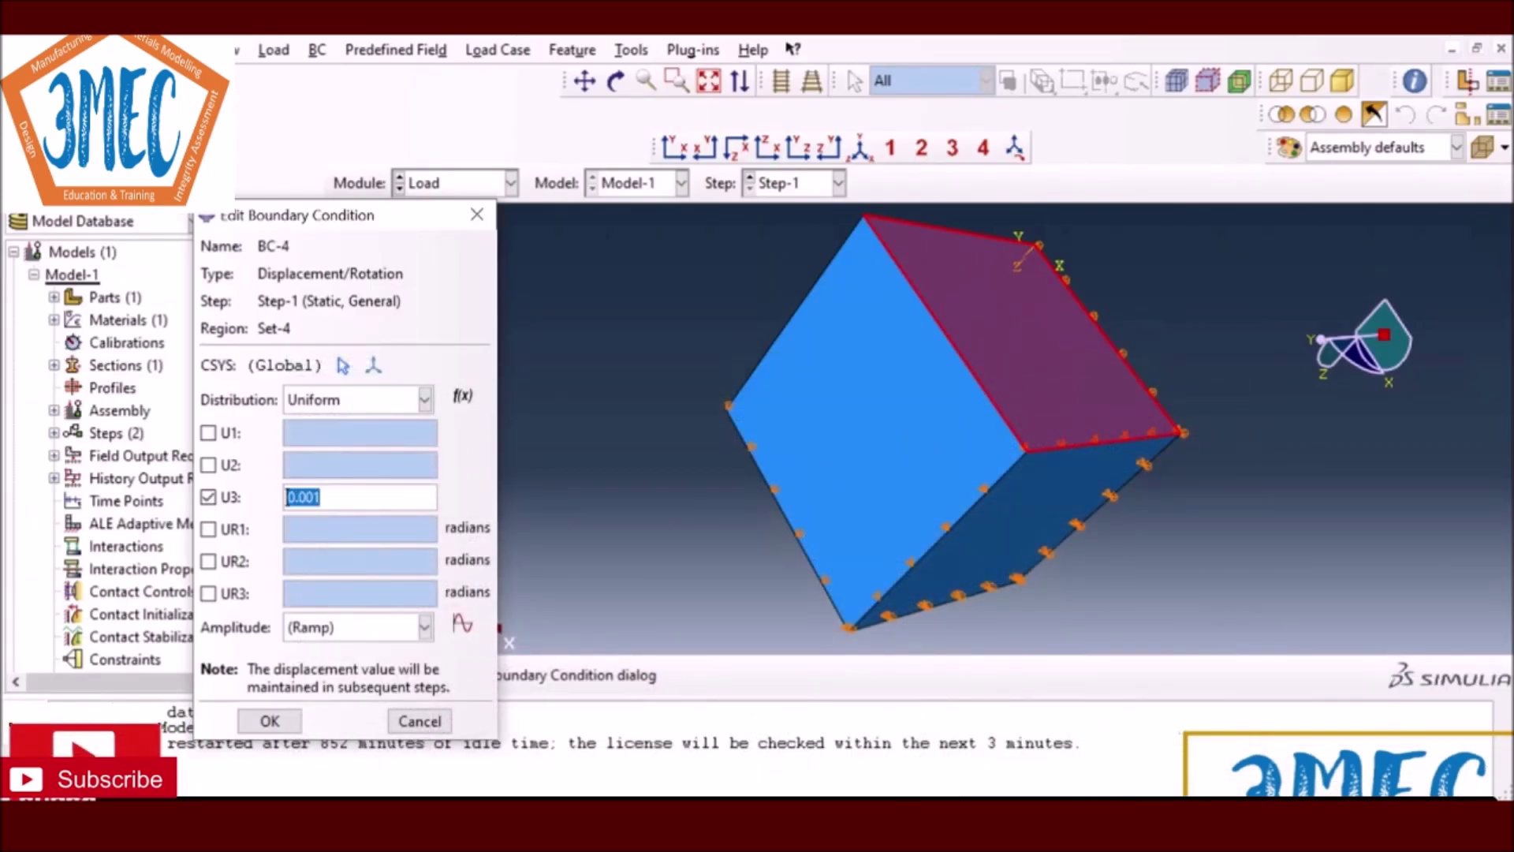
pyautogui.write('0.7')
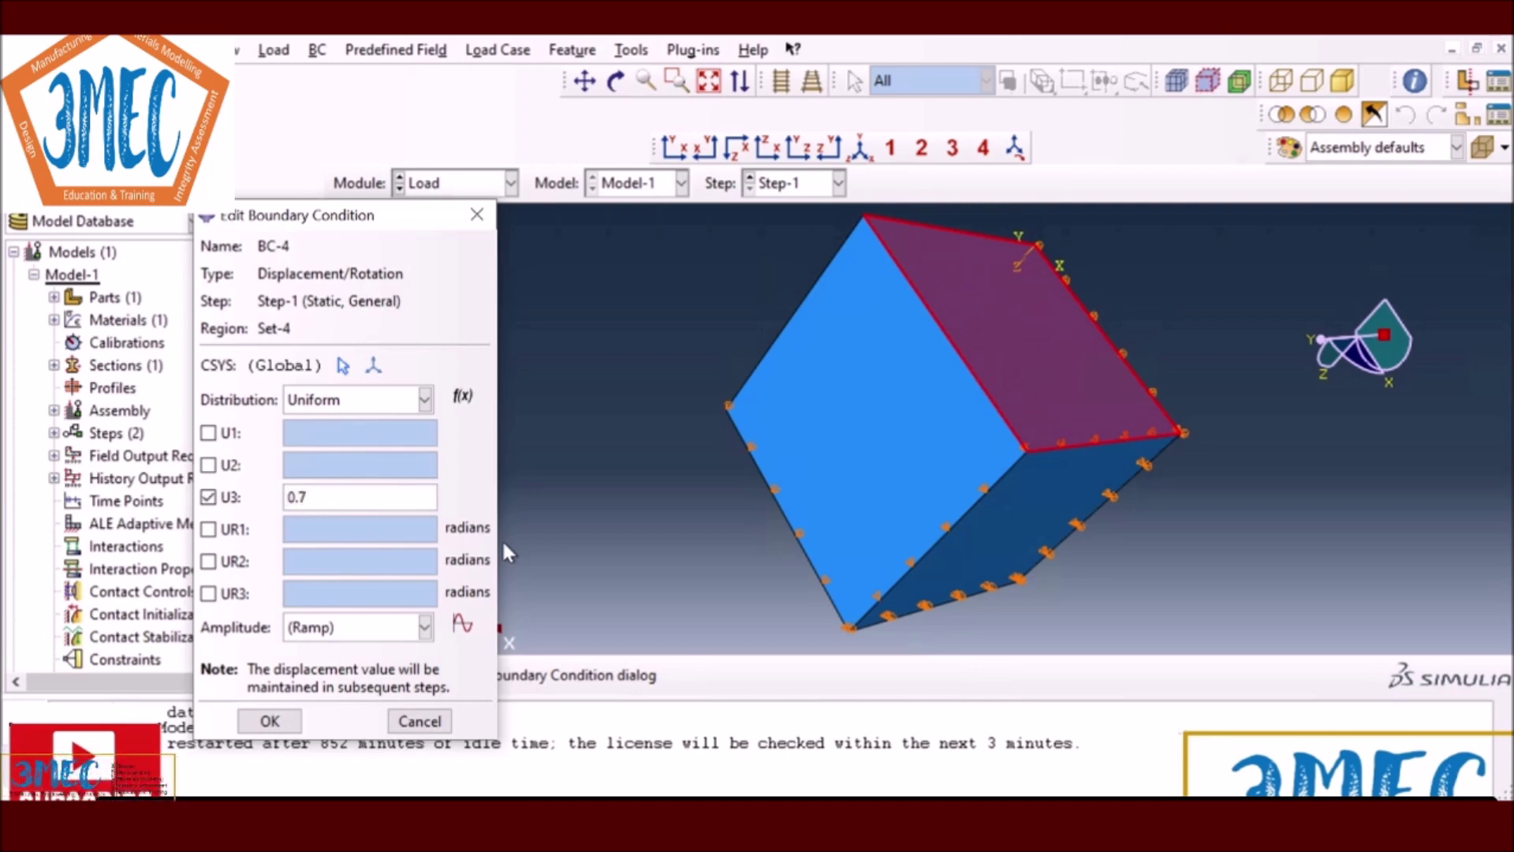
pyautogui.press('BackSpace')
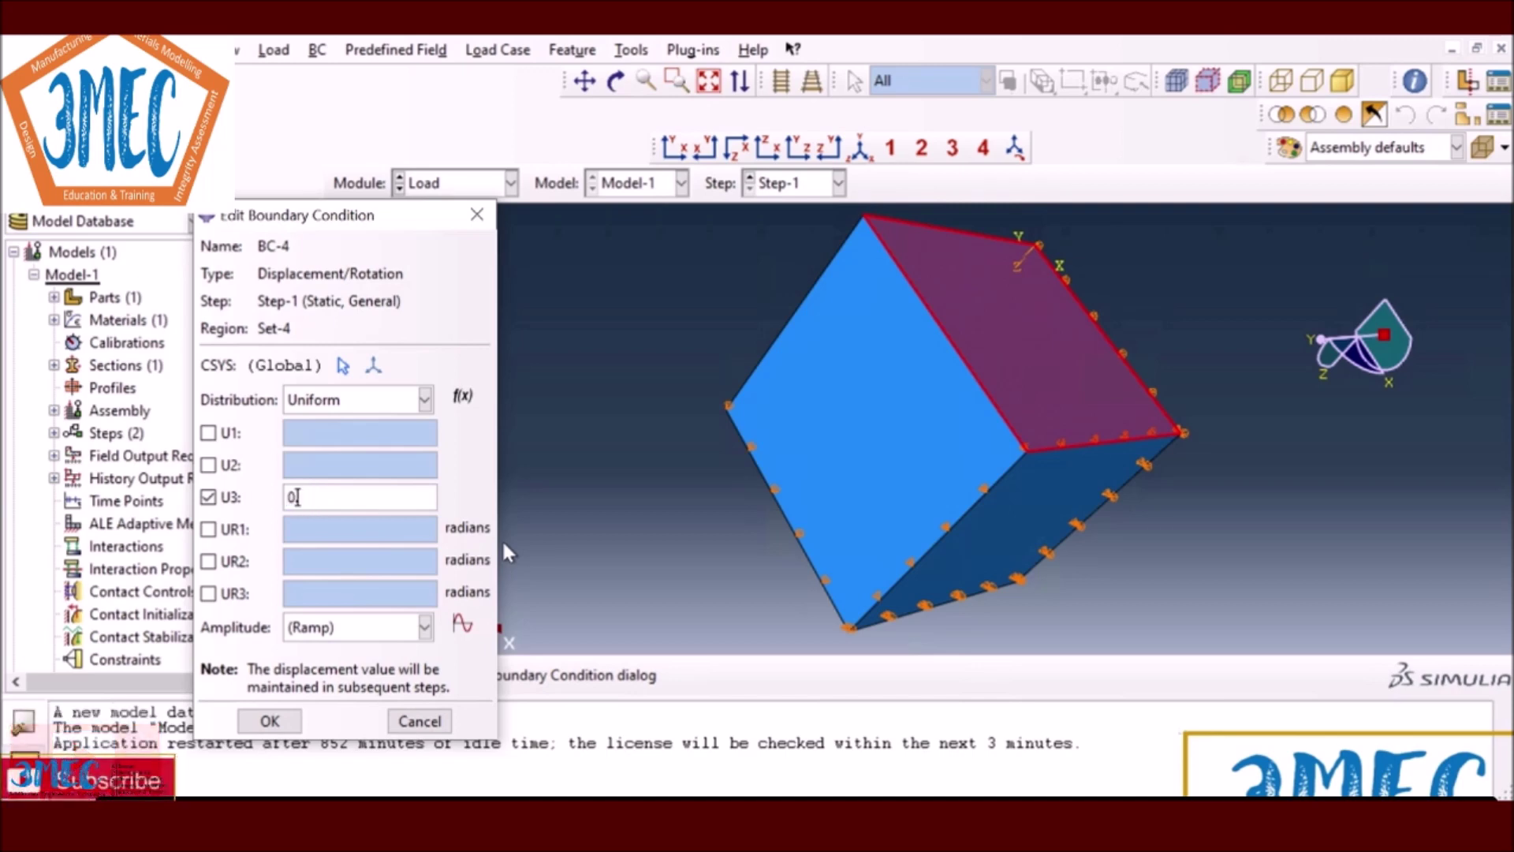
pyautogui.write('07')
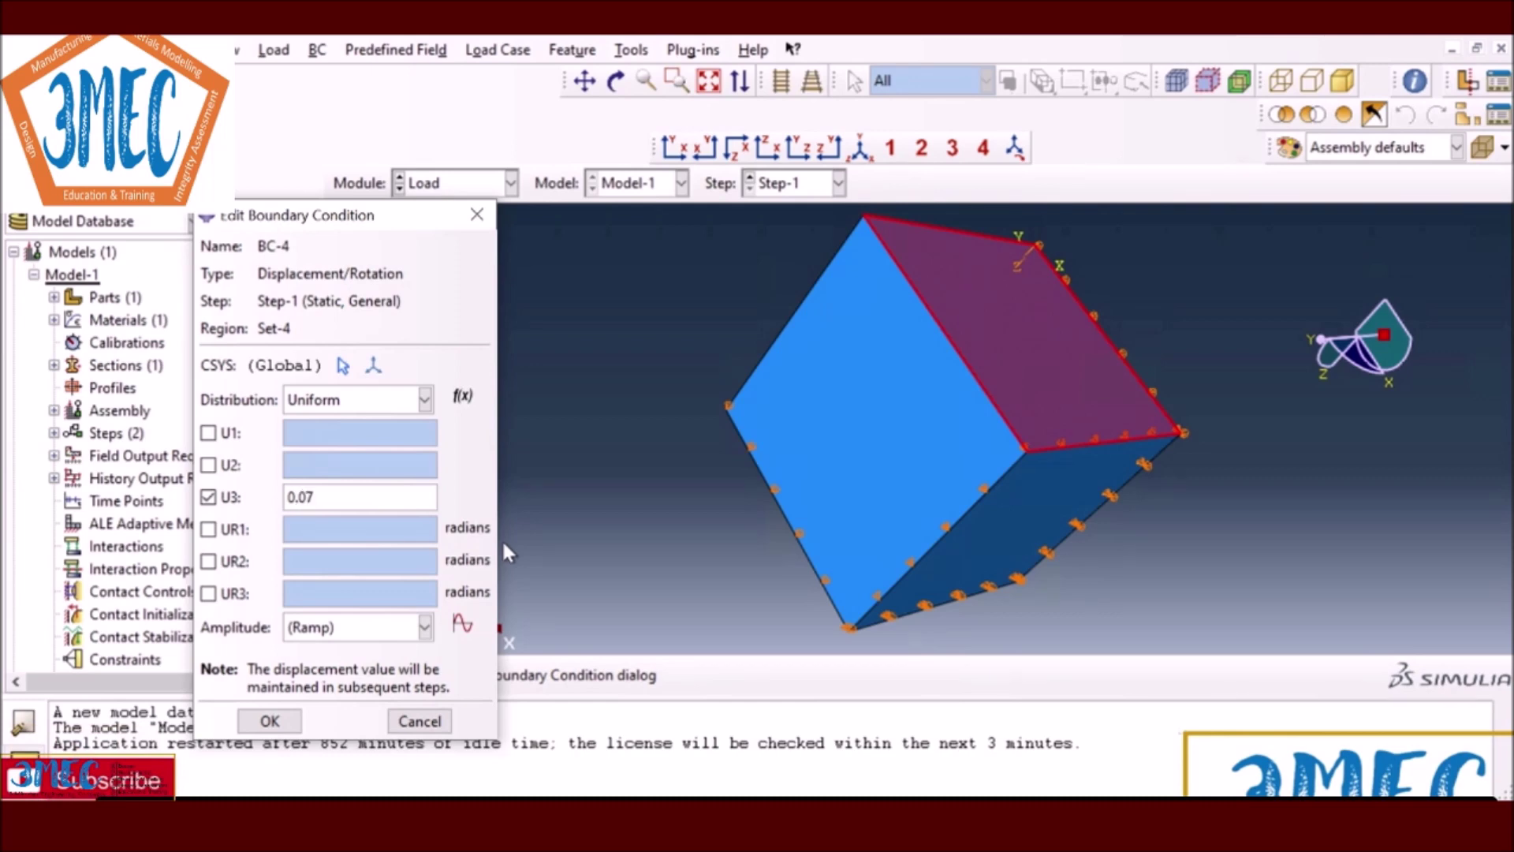
pyautogui.click(278, 723)
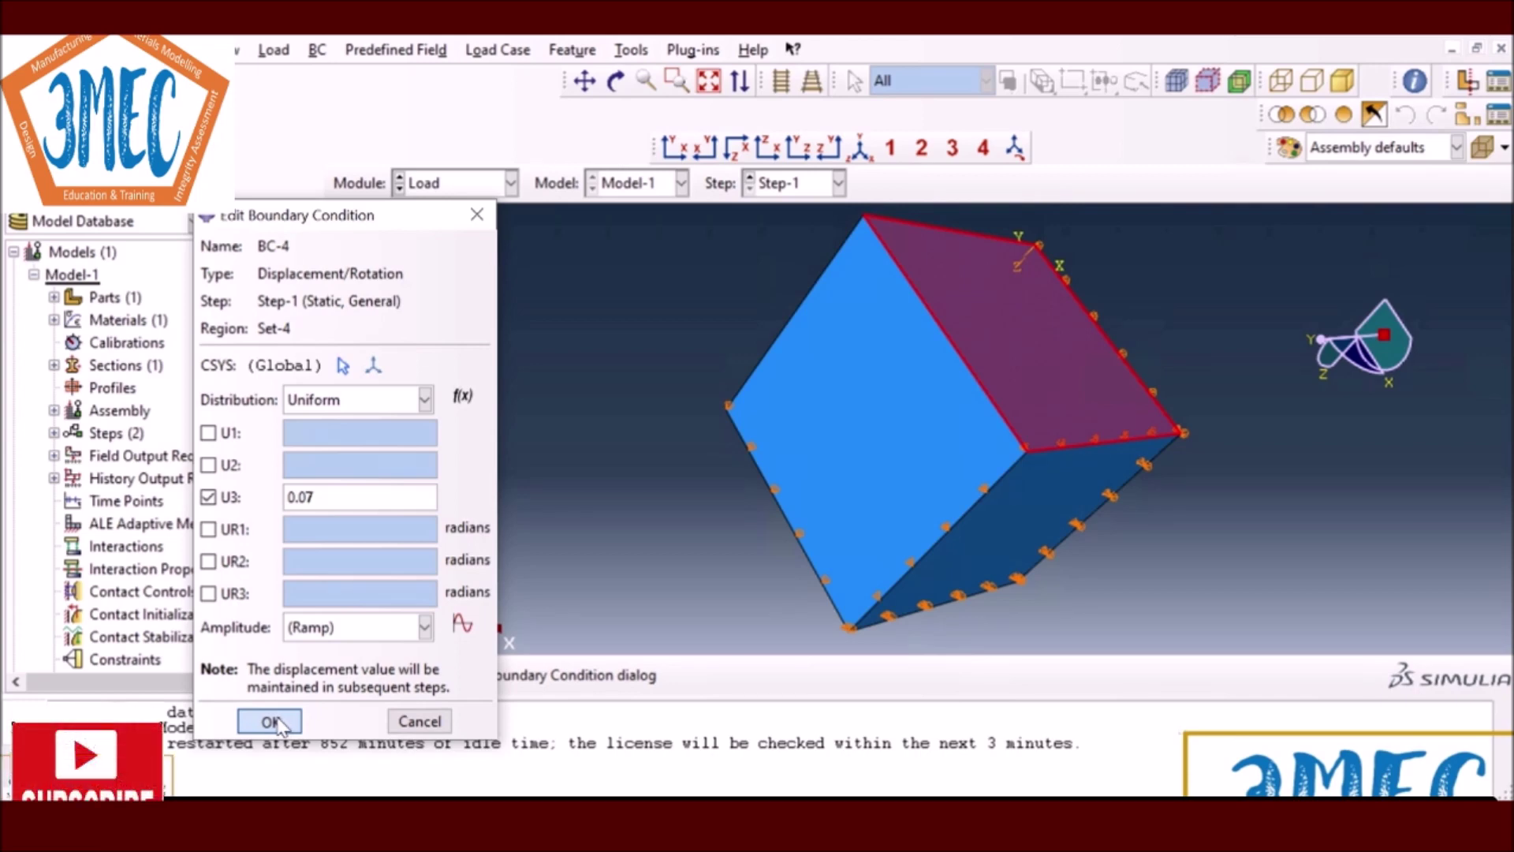
pyautogui.click(276, 722)
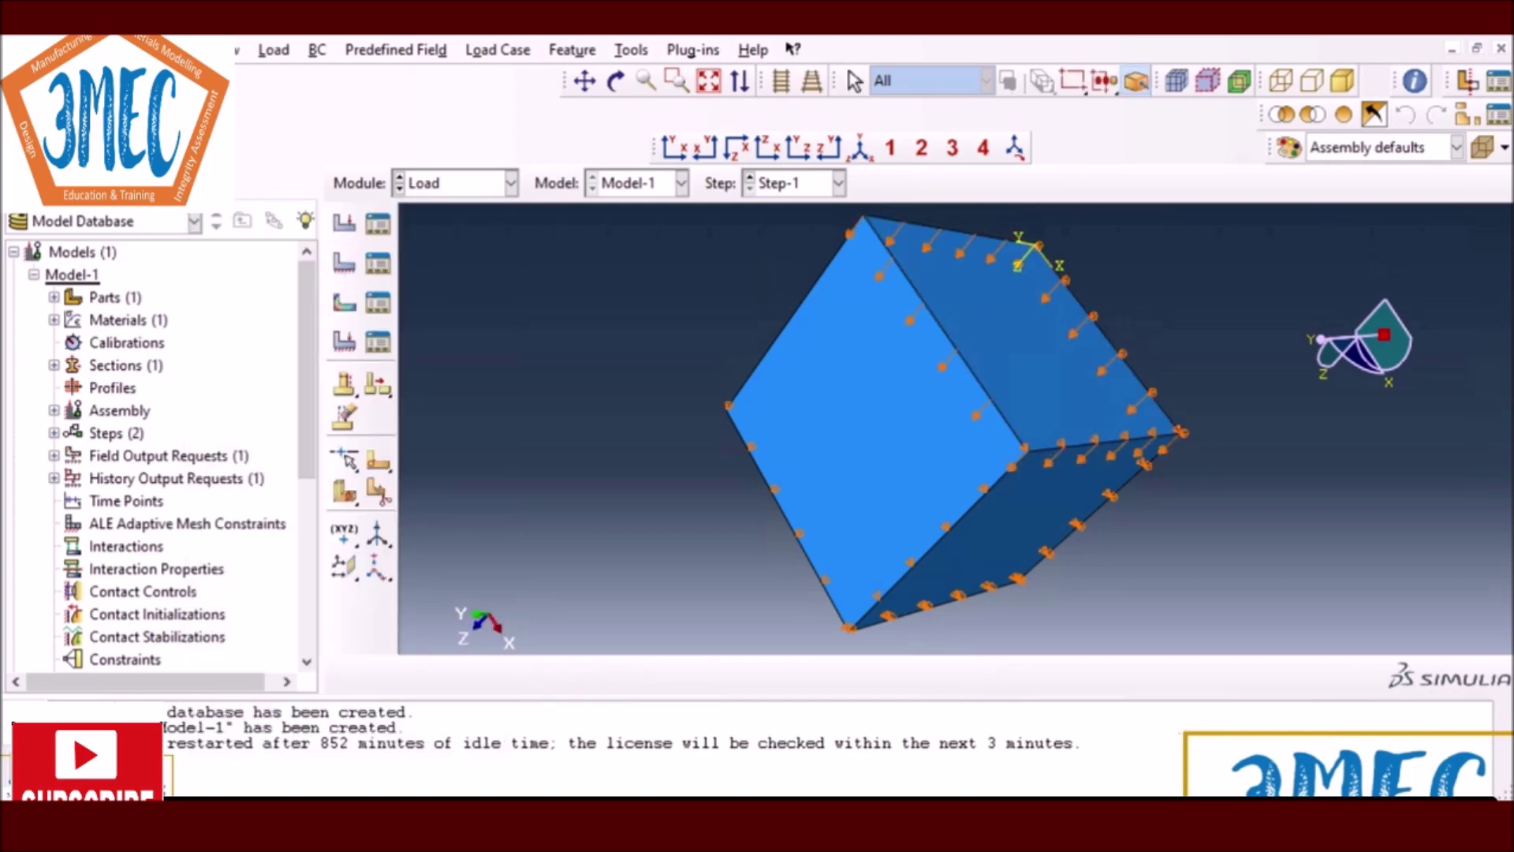
# Step: Switch to Calculator, divide 0.07 by 0.001 to work out the step time, and close it
pyautogui.press('super')
pyautogui.write('calculz')
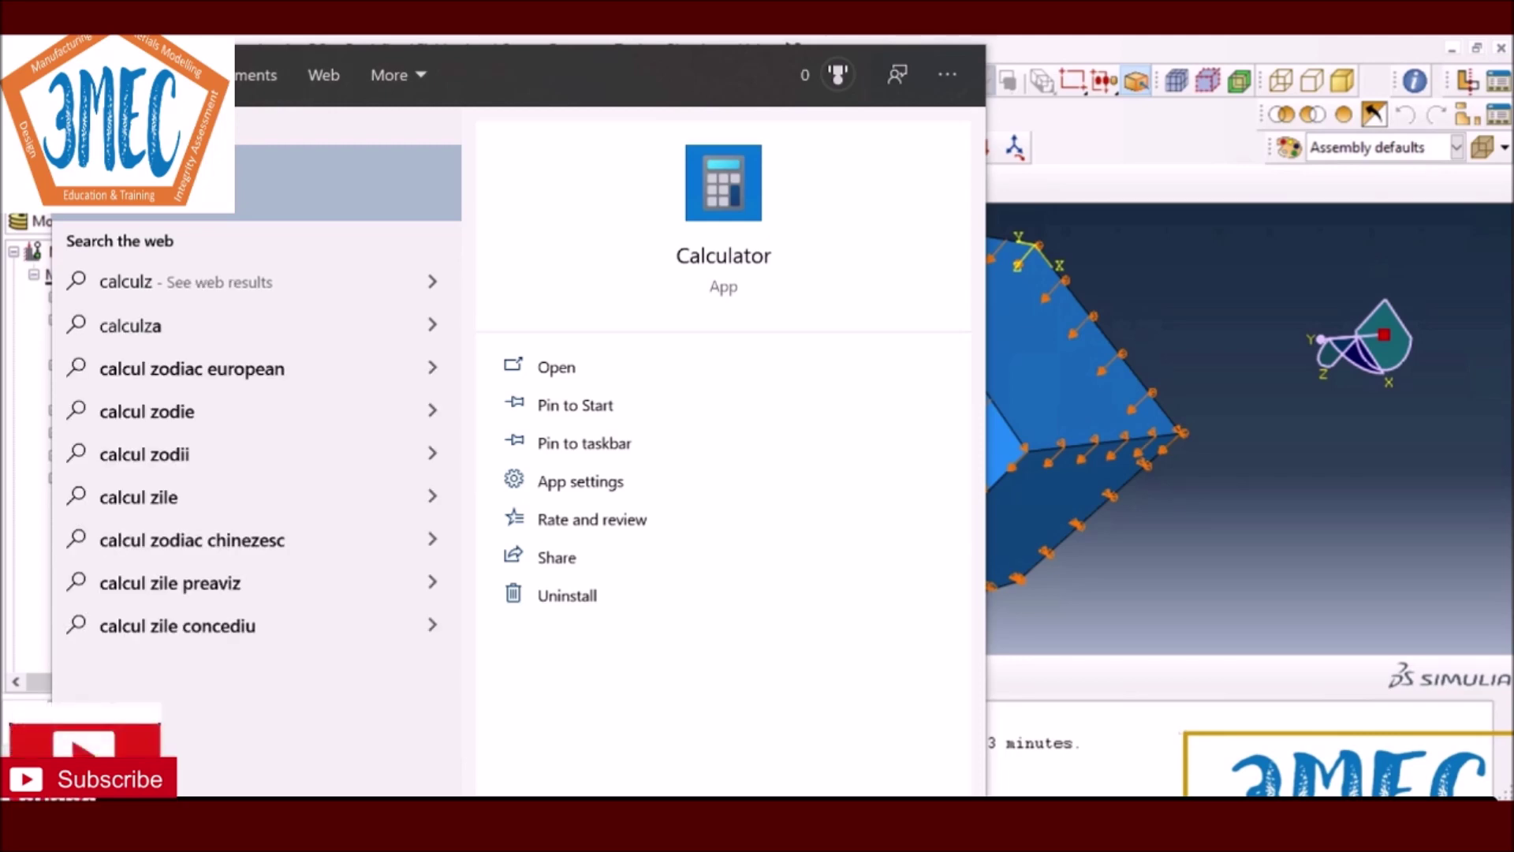
pyautogui.press('Return')
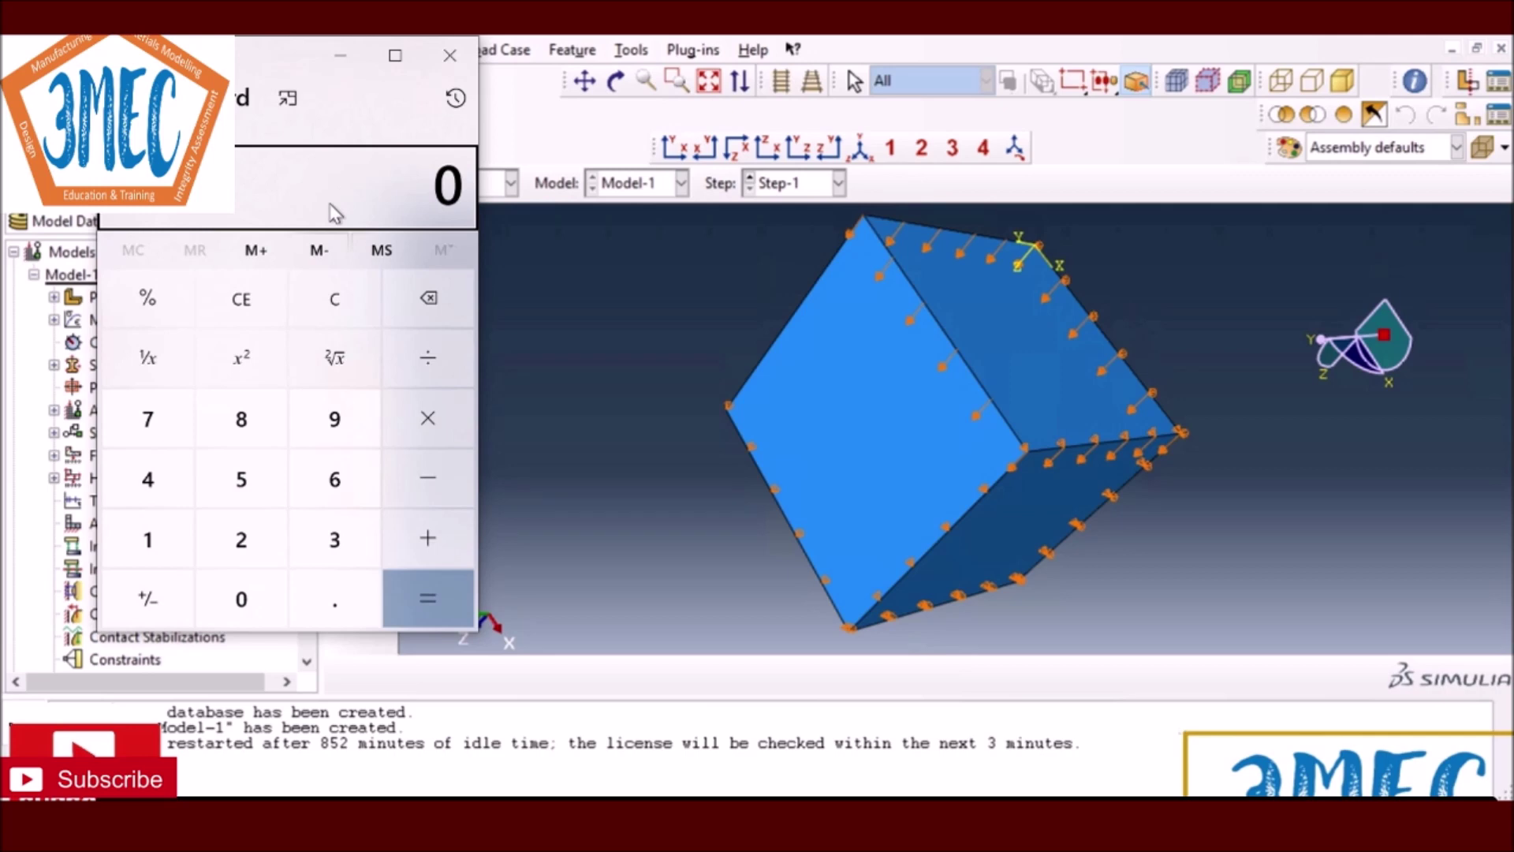
pyautogui.write('.0')
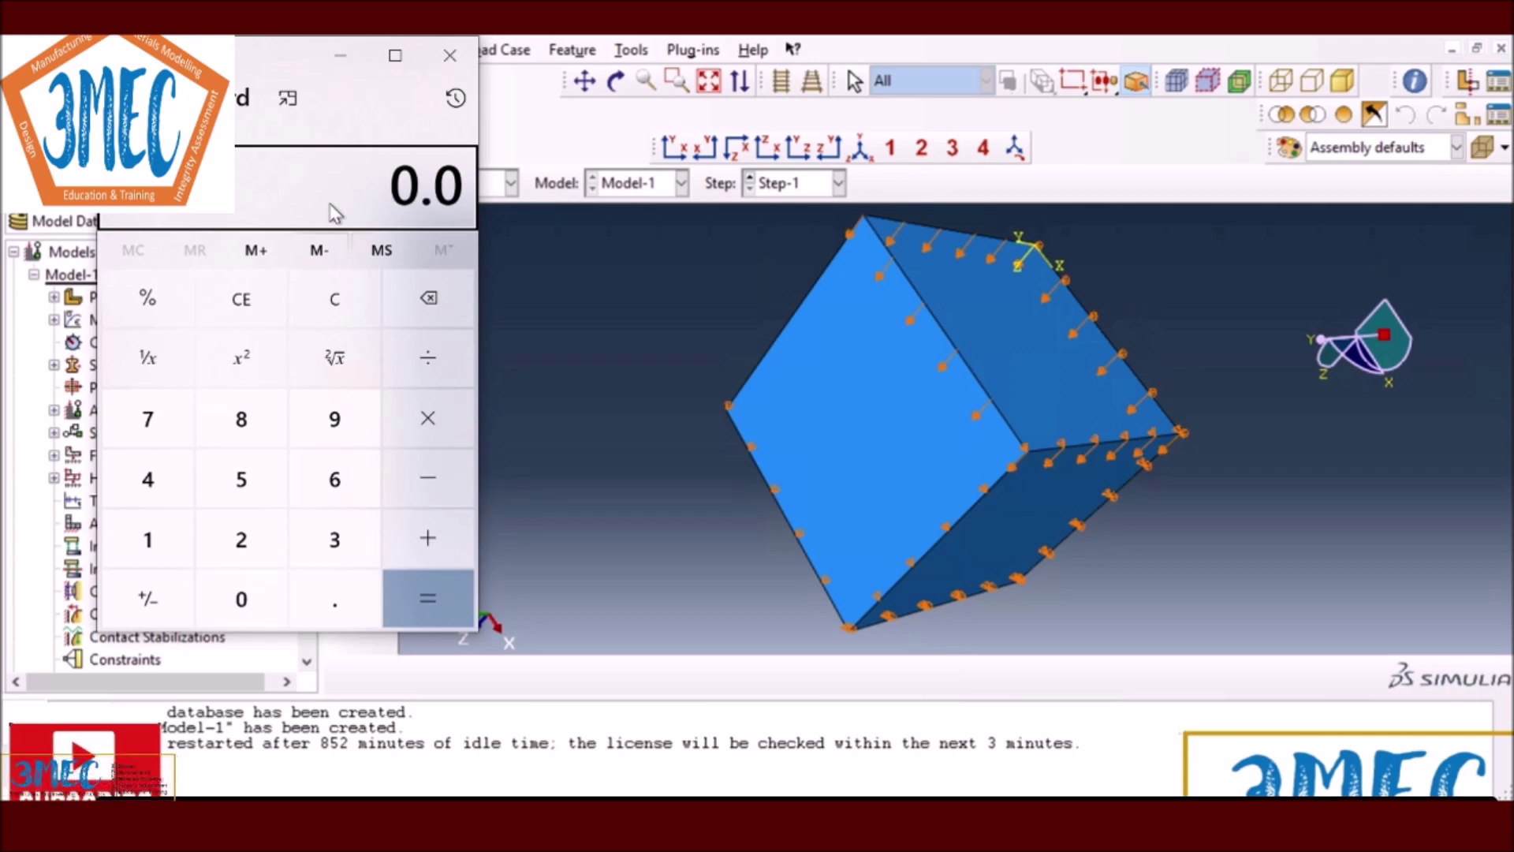
pyautogui.write('7')
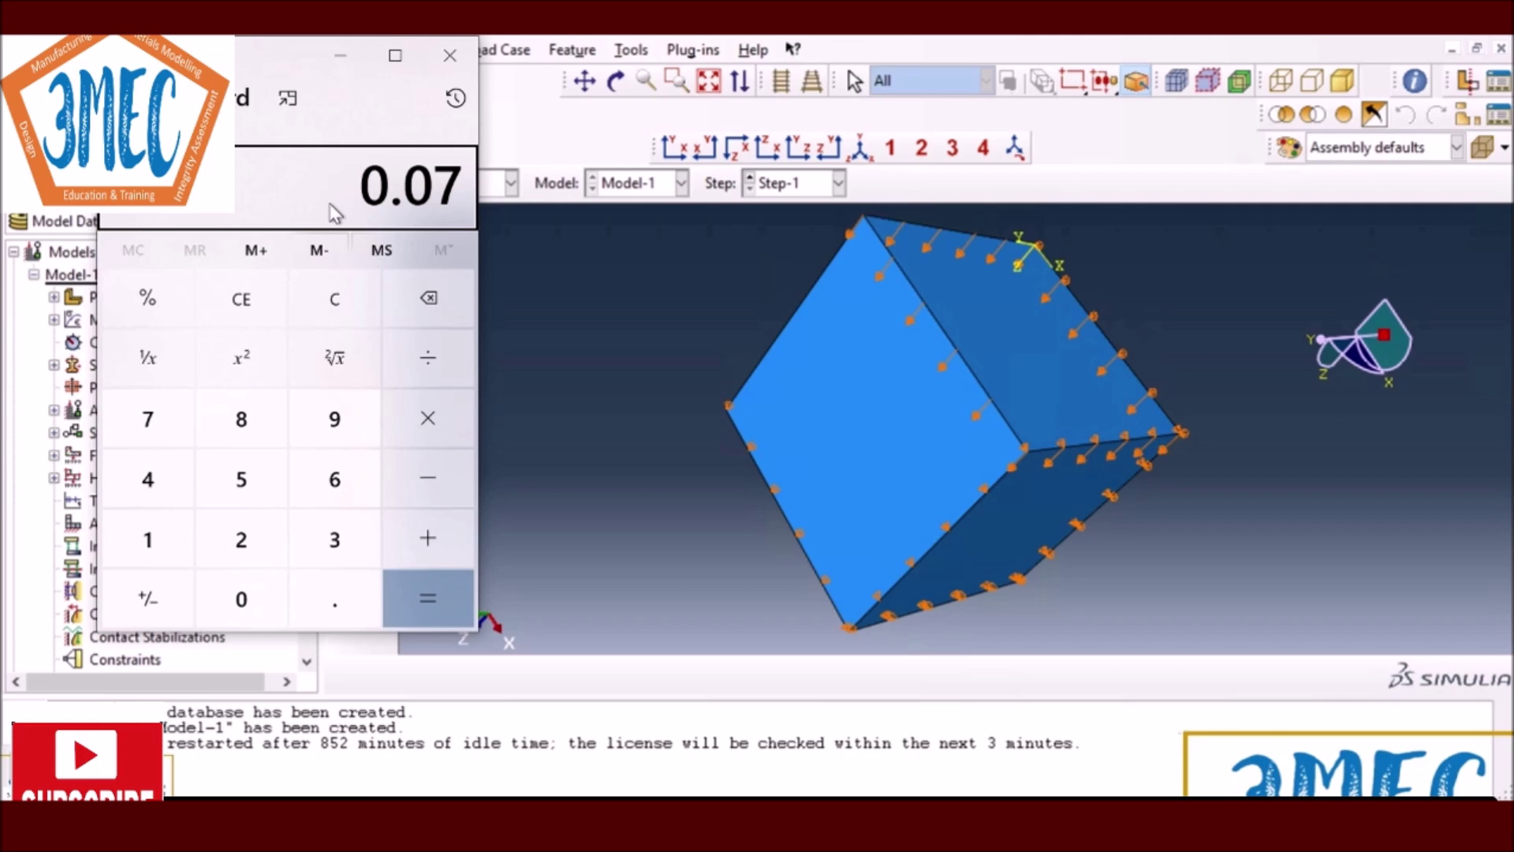
pyautogui.click(429, 353)
pyautogui.click(316, 611)
pyautogui.click(251, 601)
pyautogui.click(244, 602)
pyautogui.click(146, 565)
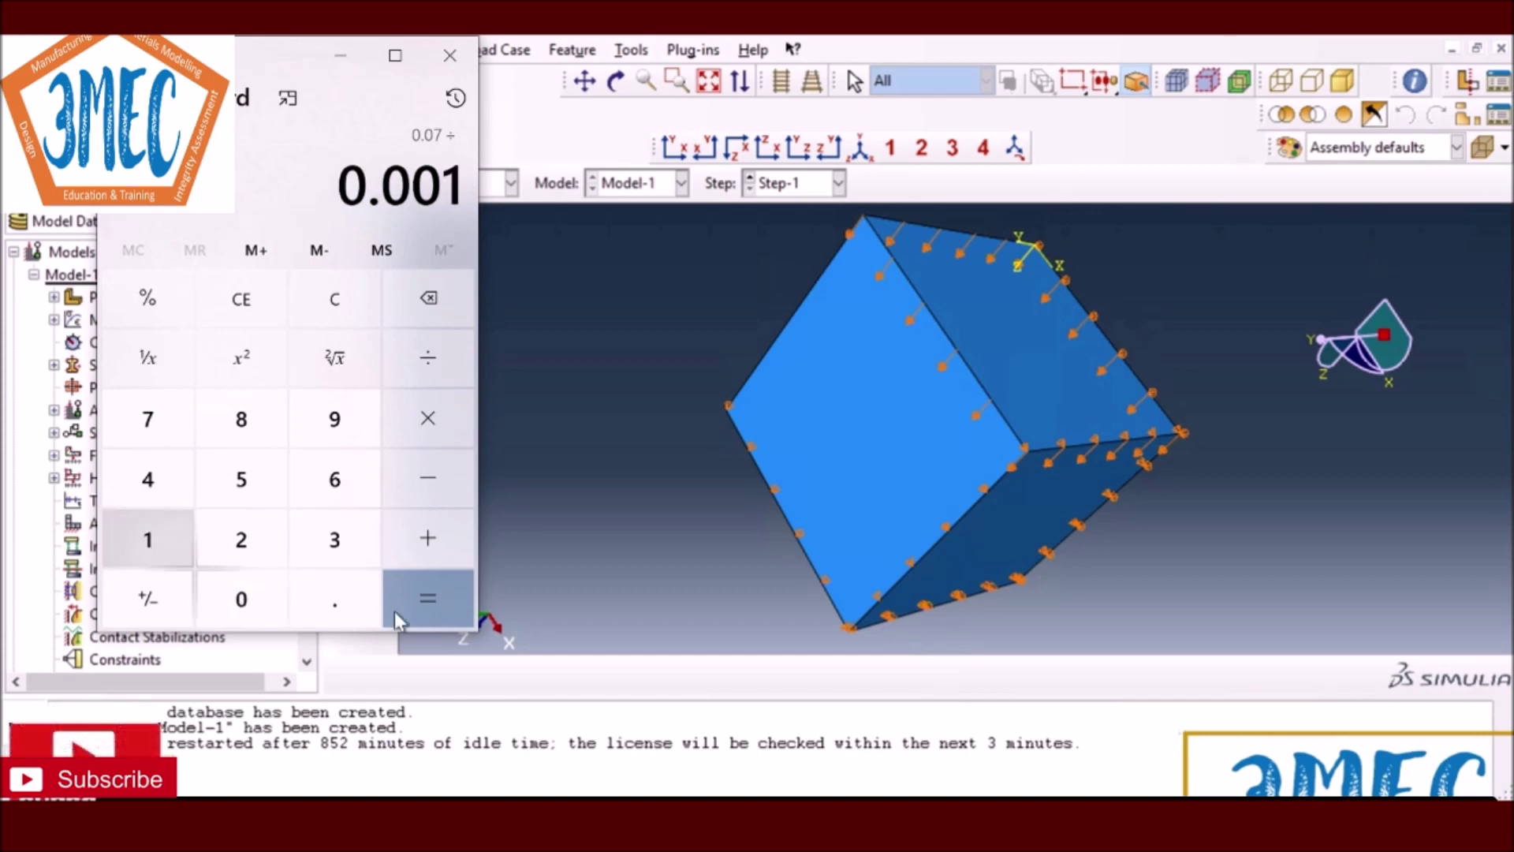
pyautogui.click(414, 598)
pyautogui.click(450, 56)
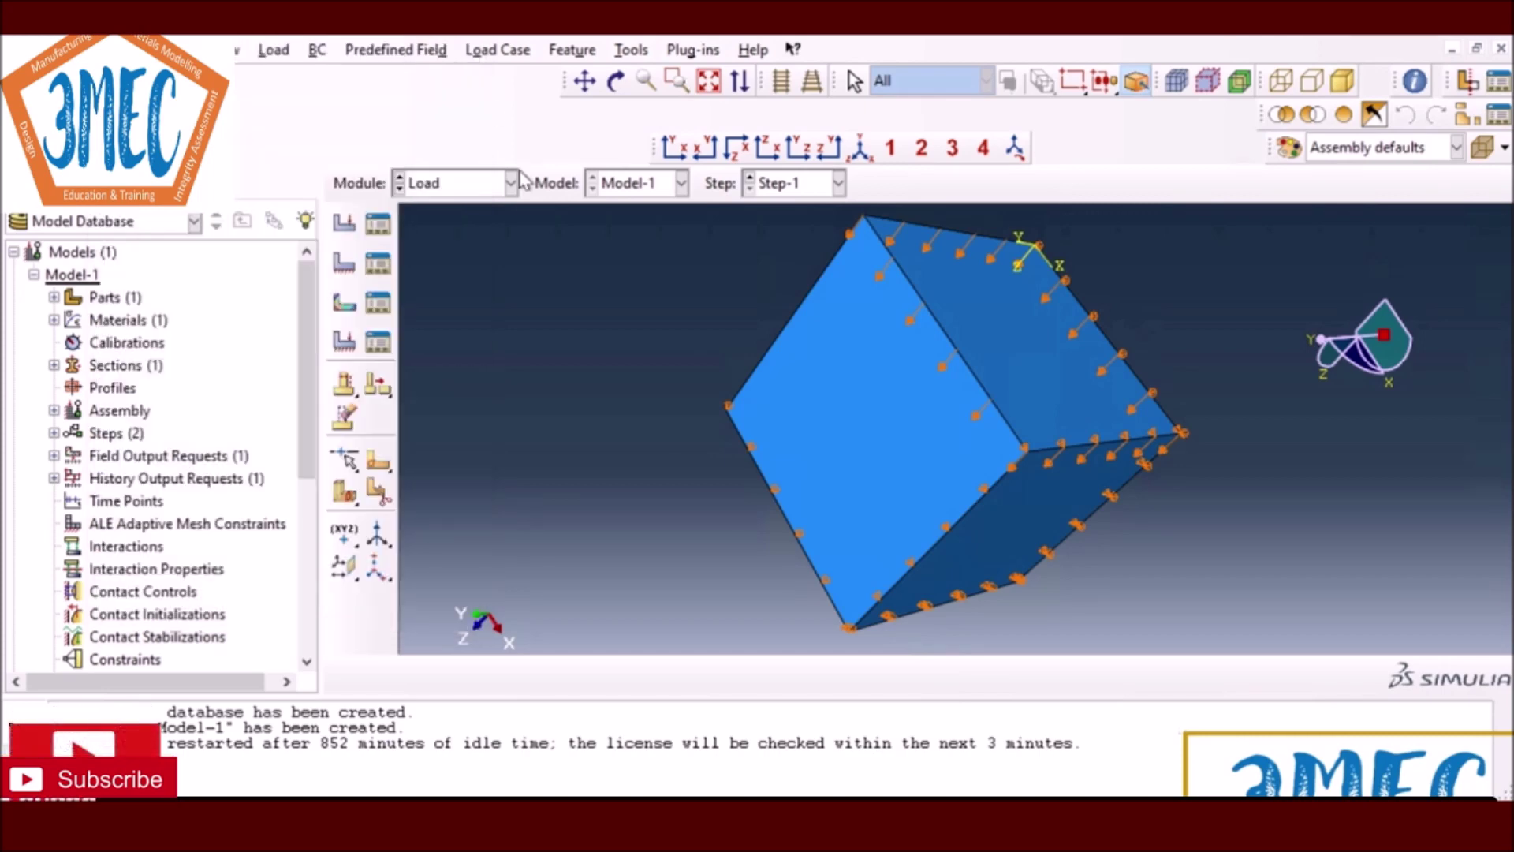
# Step: In the Step module, open Step-1 for editing and set its time period to 70
pyautogui.click(511, 184)
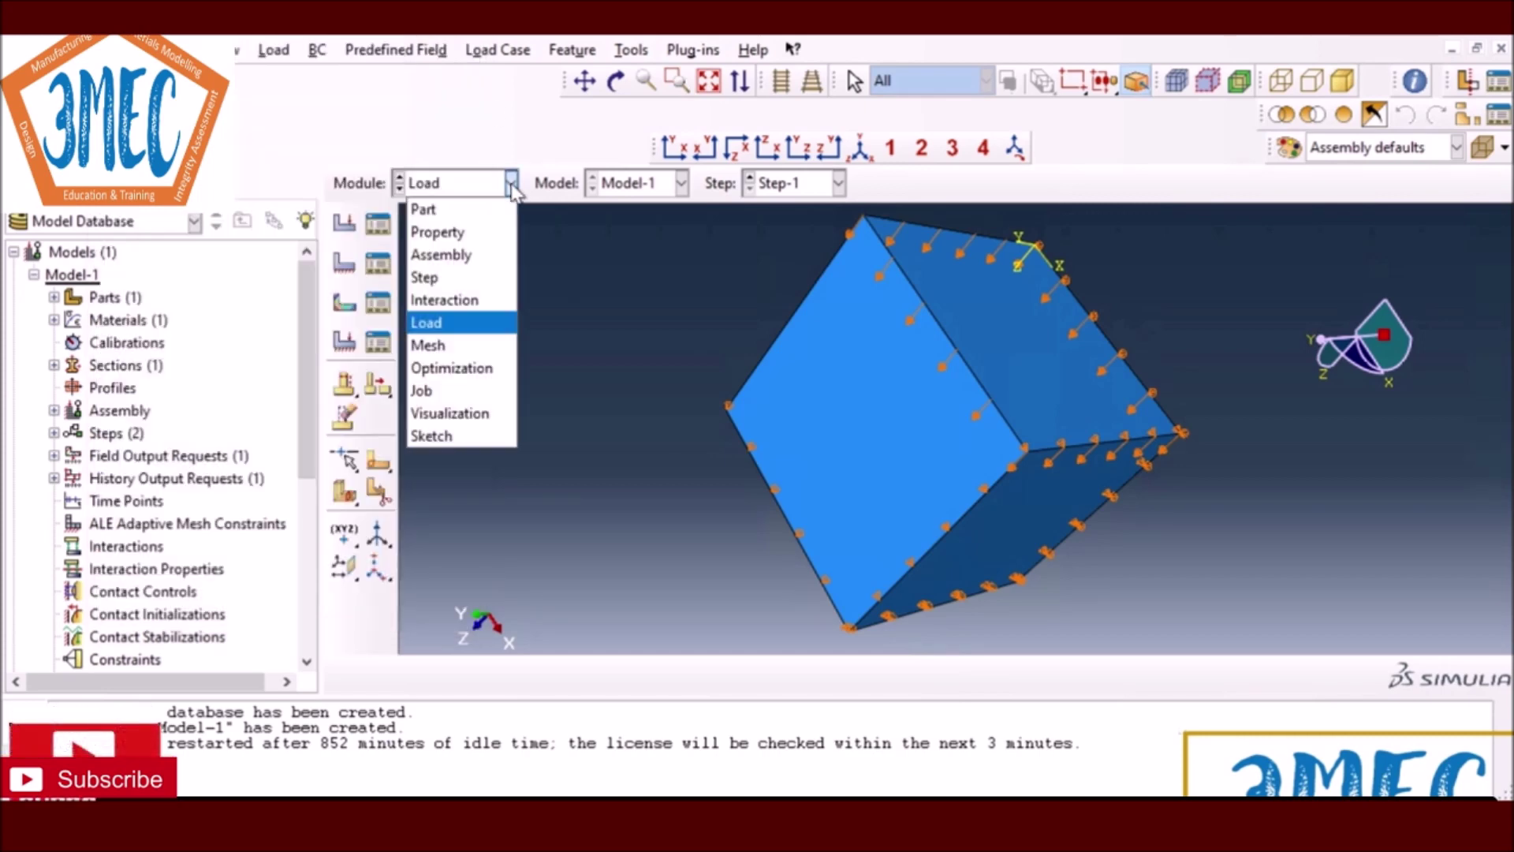
pyautogui.click(441, 277)
pyautogui.click(368, 231)
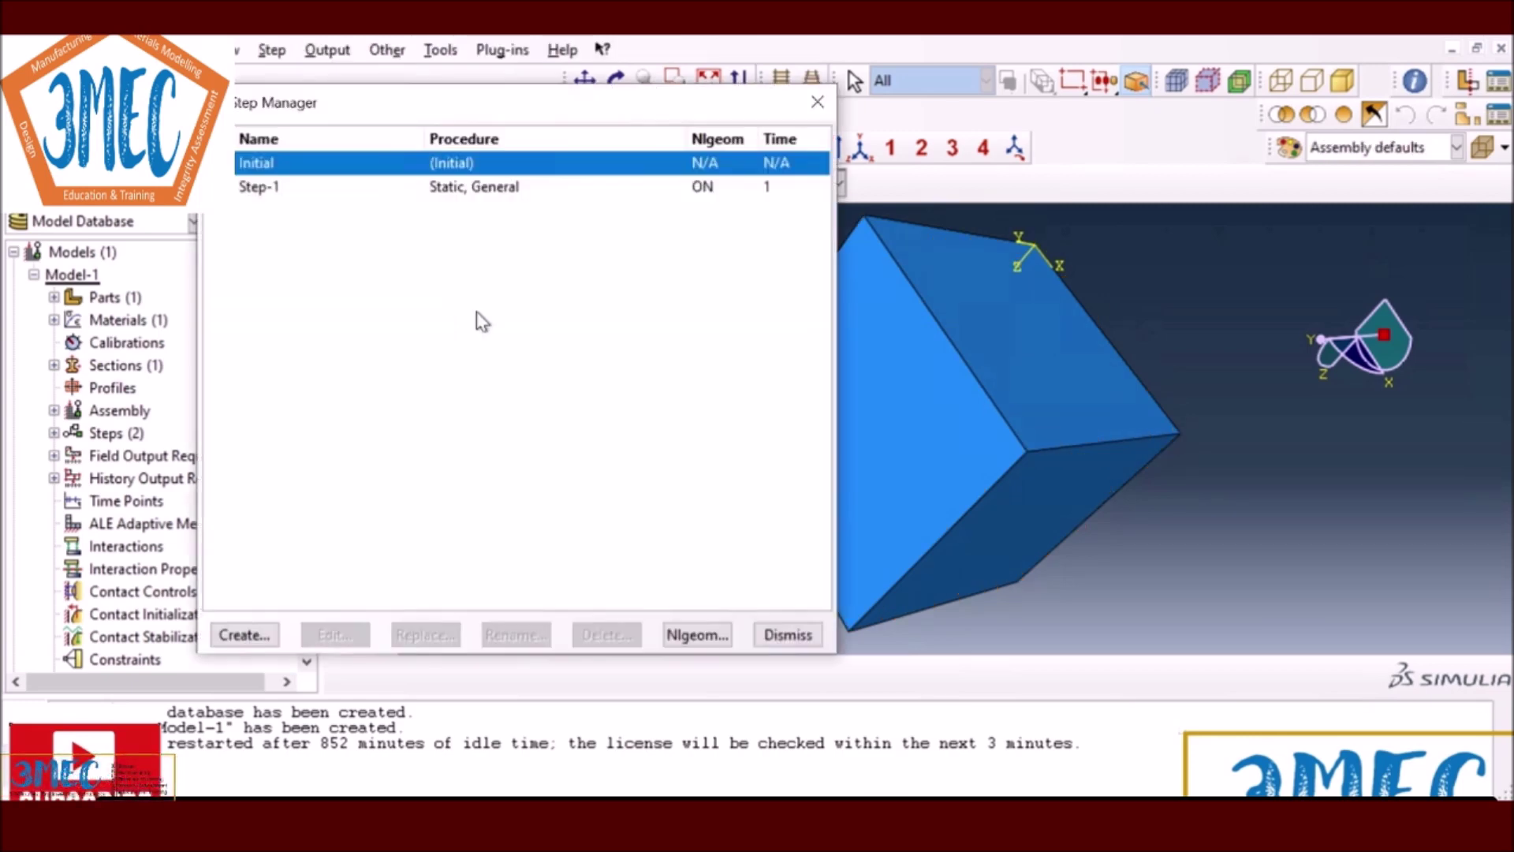
pyautogui.click(455, 190)
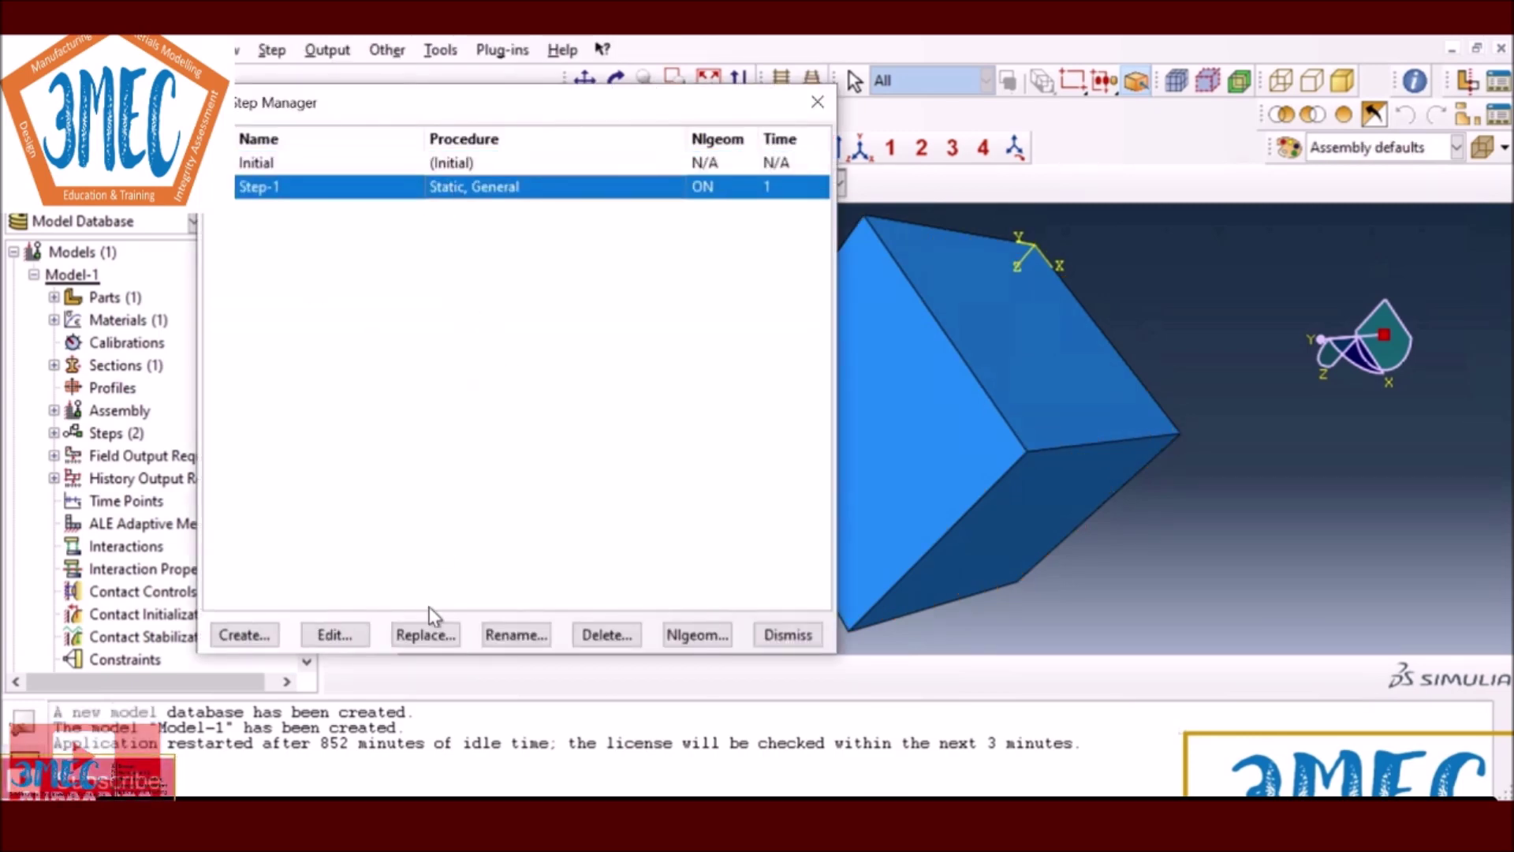
pyautogui.click(334, 634)
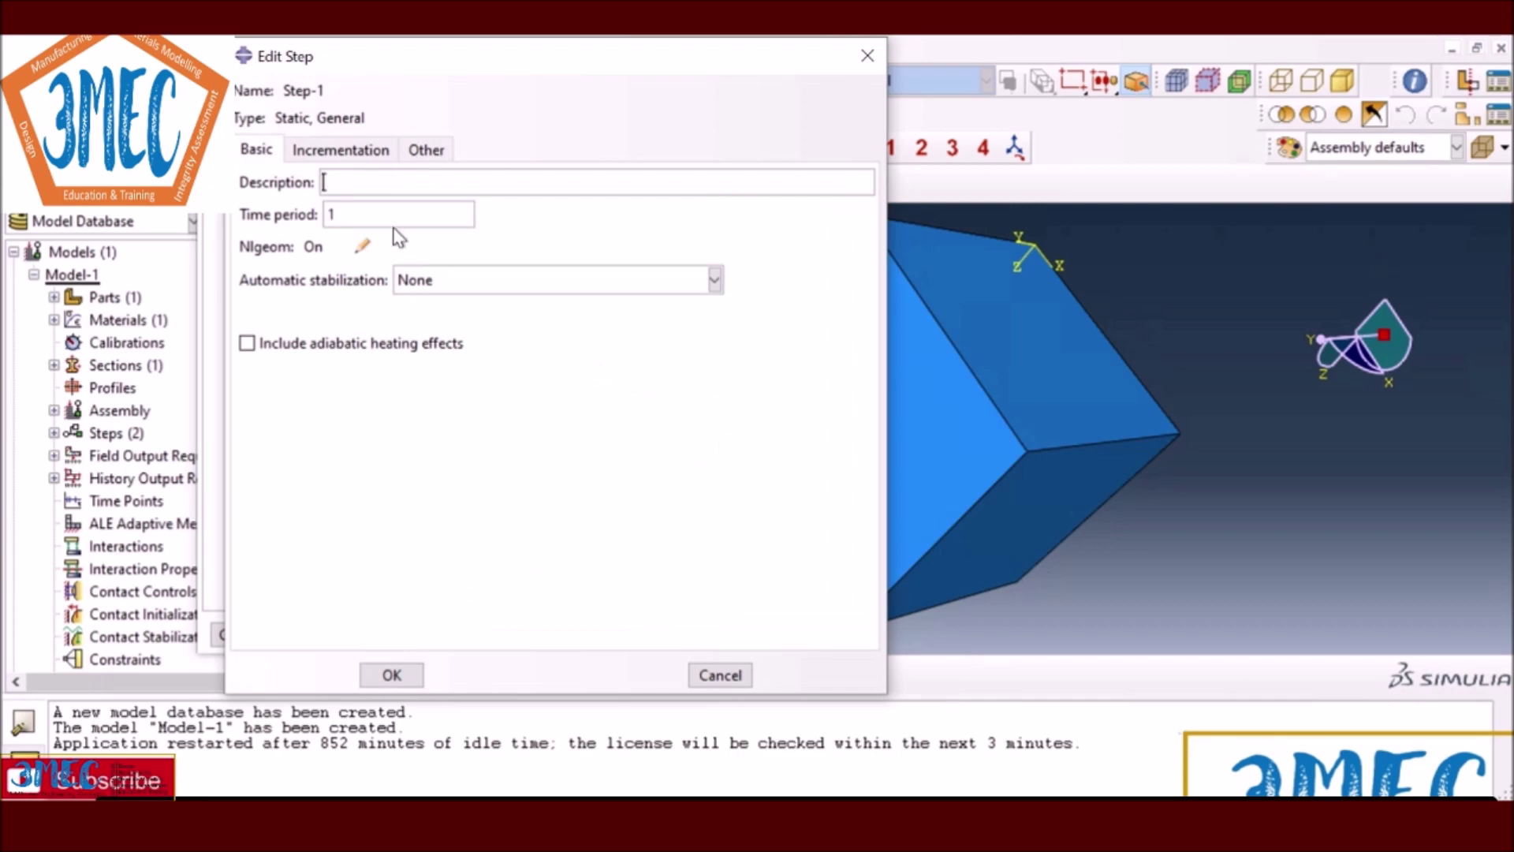
pyautogui.doubleClick(333, 214)
pyautogui.write('70')
# Step: Set Step-1's maximum increment size to 1, save the step and close the Step Manager
pyautogui.click(355, 152)
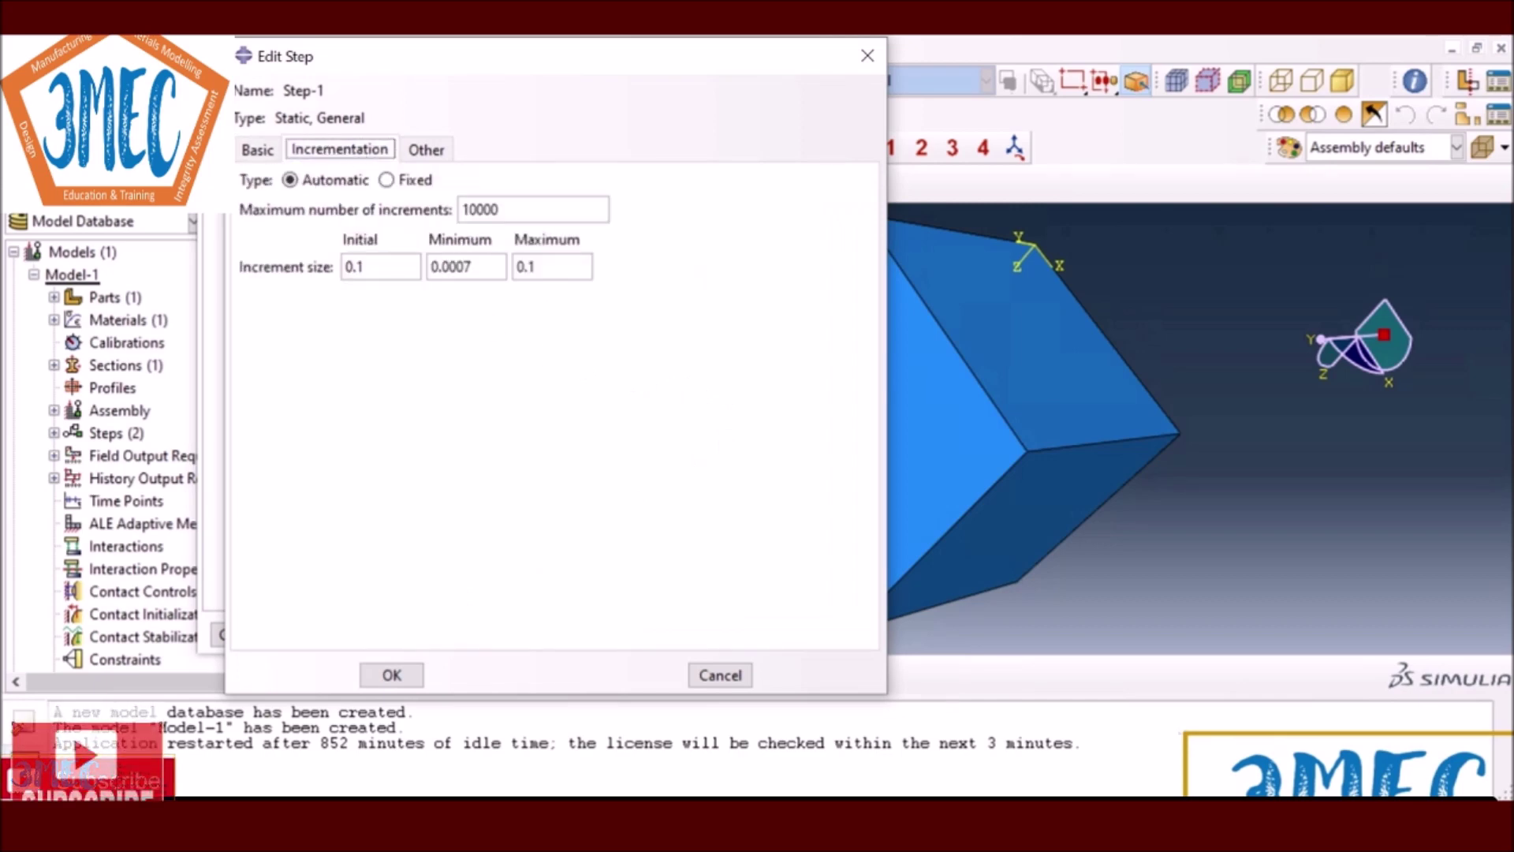
pyautogui.click(531, 266)
pyautogui.doubleClick(522, 267)
pyautogui.write('1')
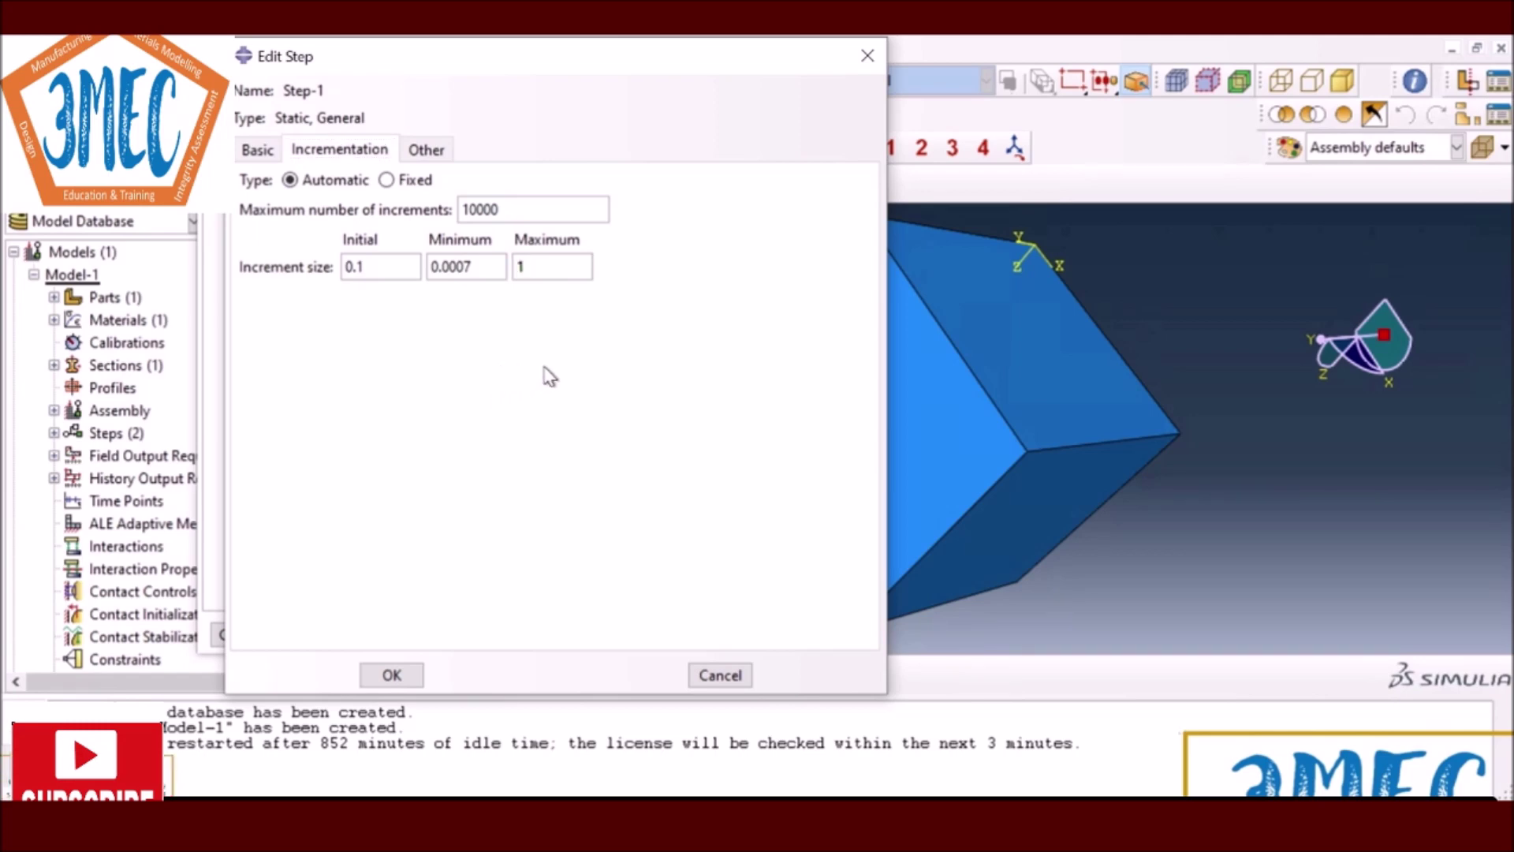
pyautogui.click(392, 675)
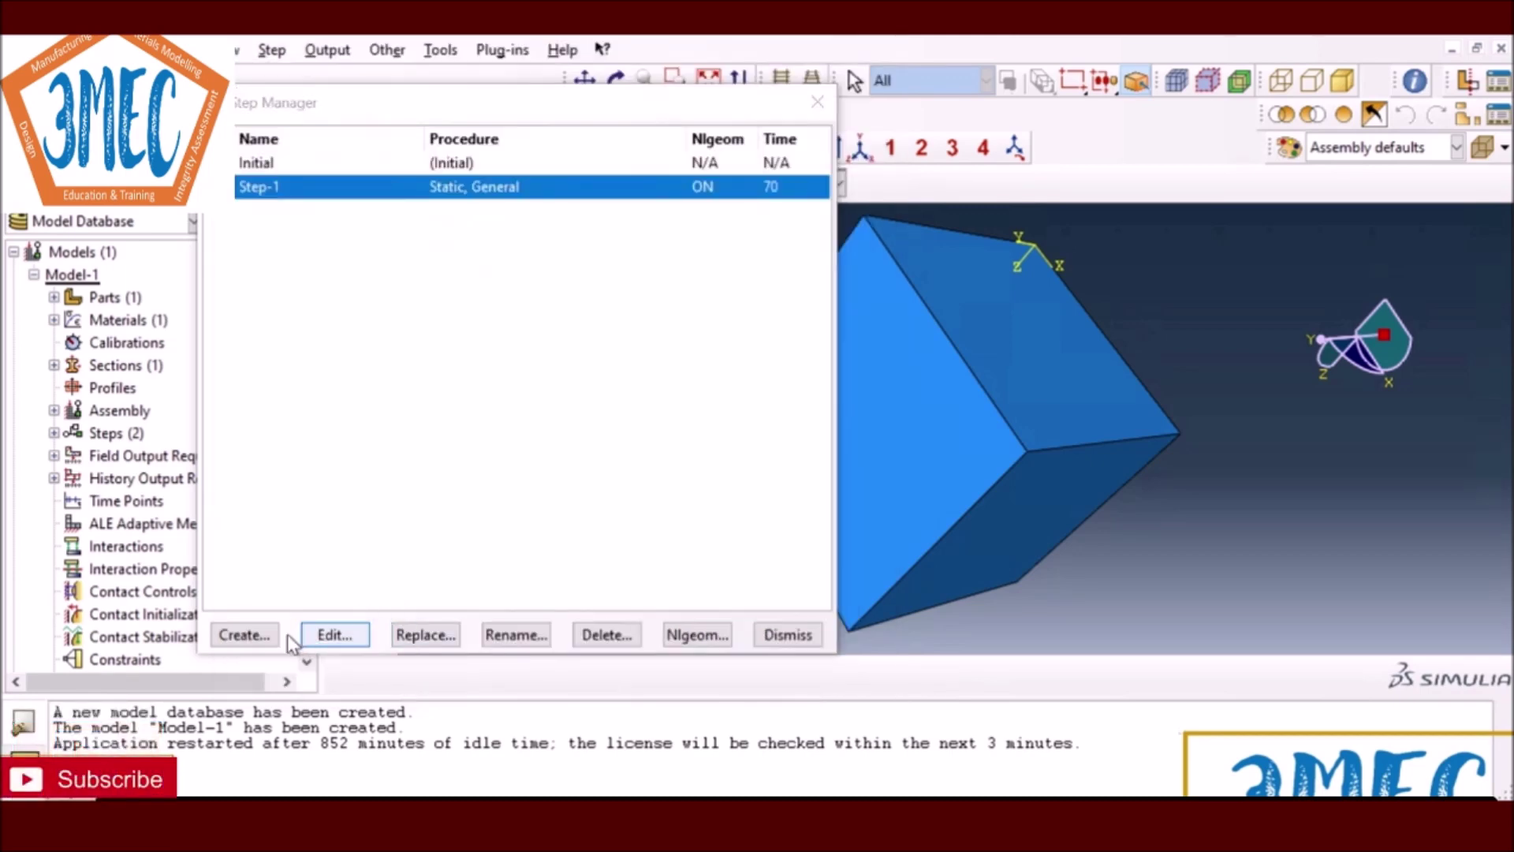
pyautogui.click(787, 634)
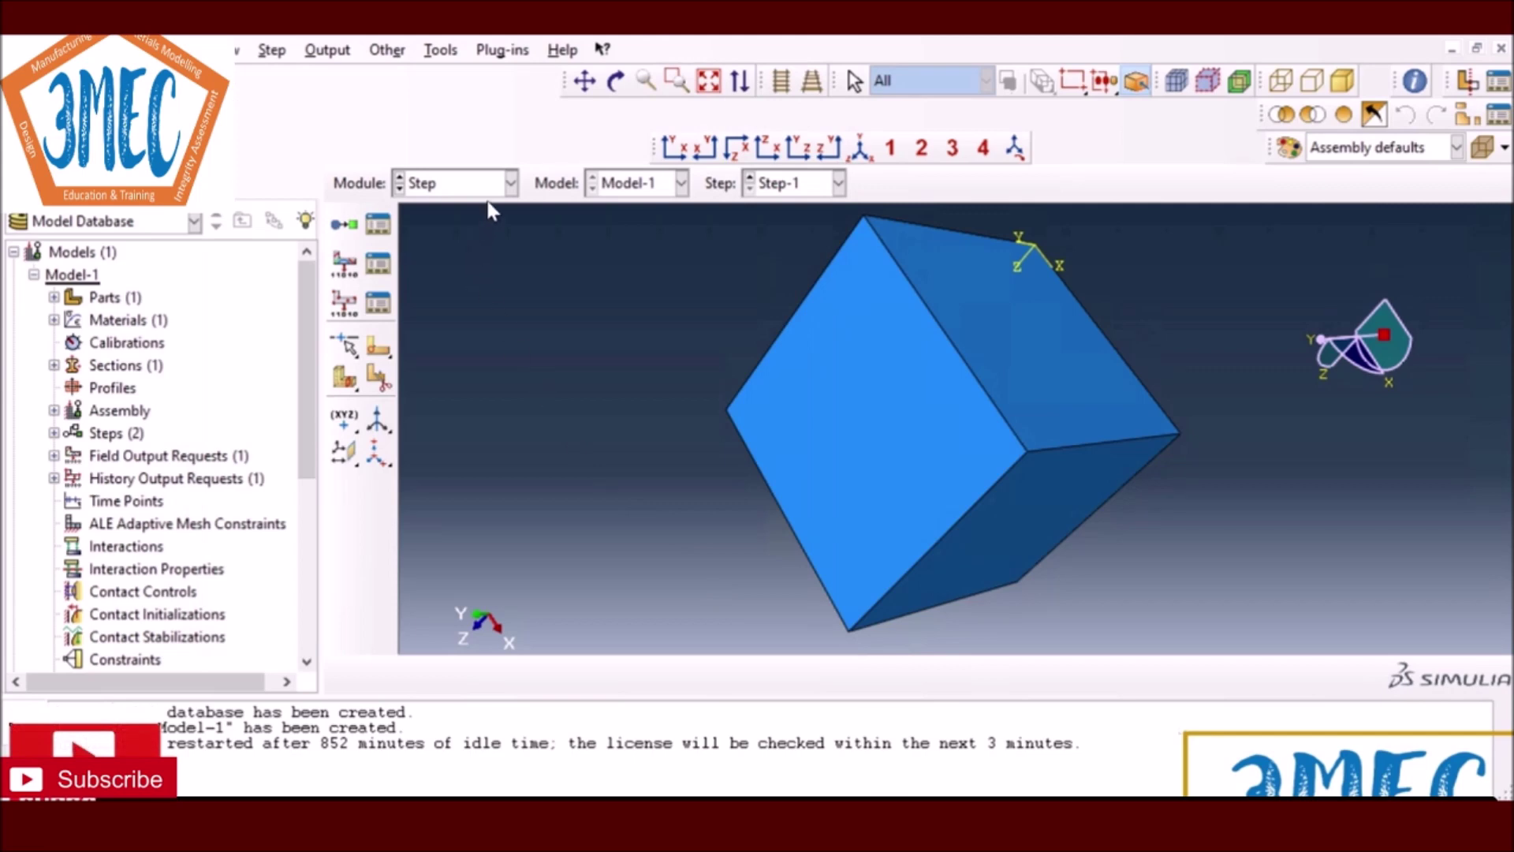
# Step: In the Load module, edit BC-4 in Step-1 so its U3 displacement points outward from the cube's rear face
pyautogui.click(511, 183)
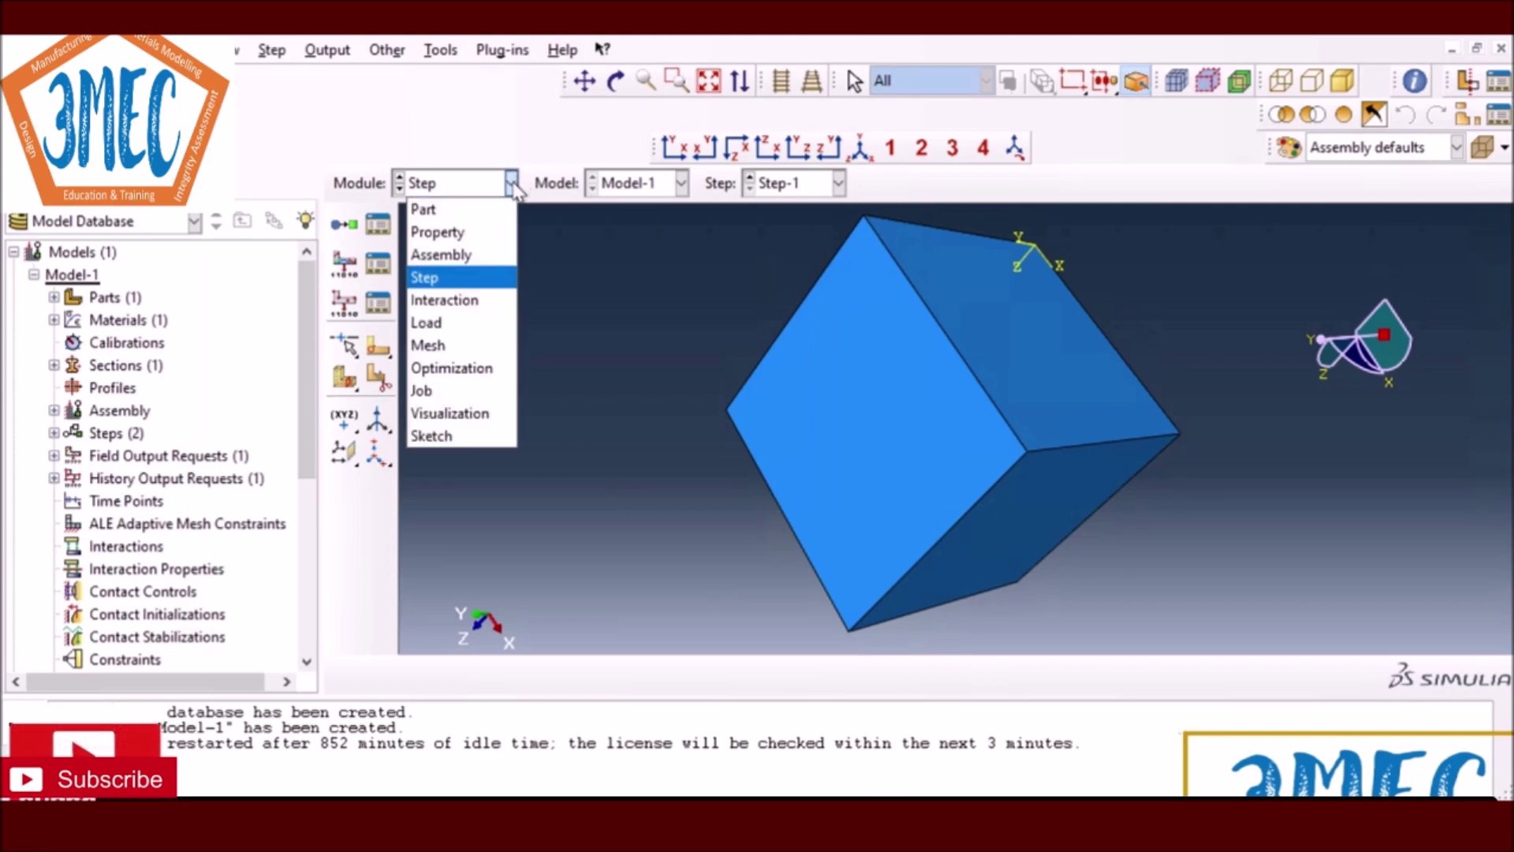
pyautogui.click(455, 323)
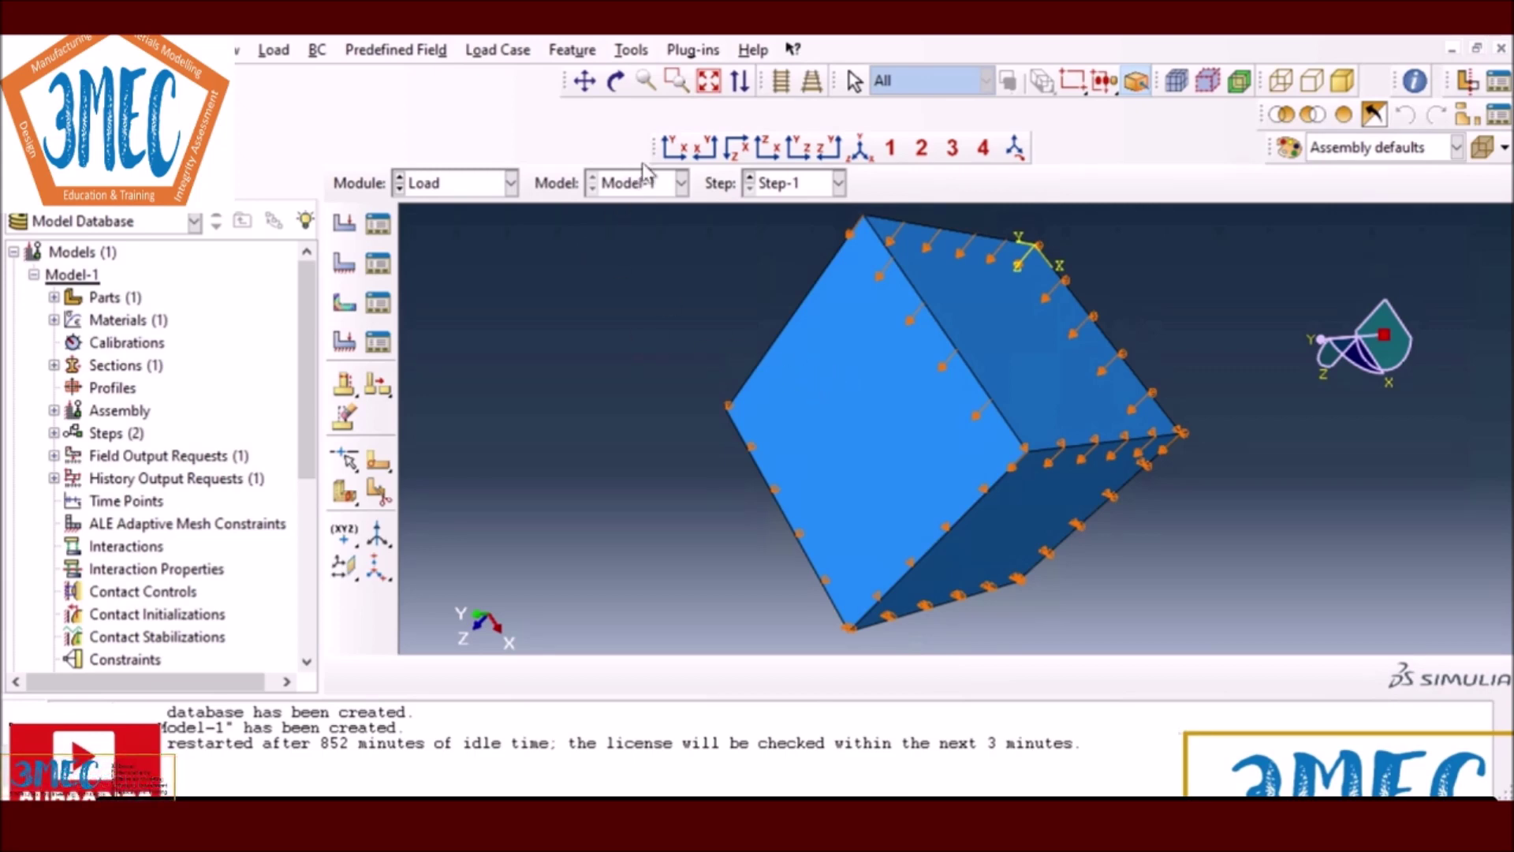
pyautogui.click(860, 150)
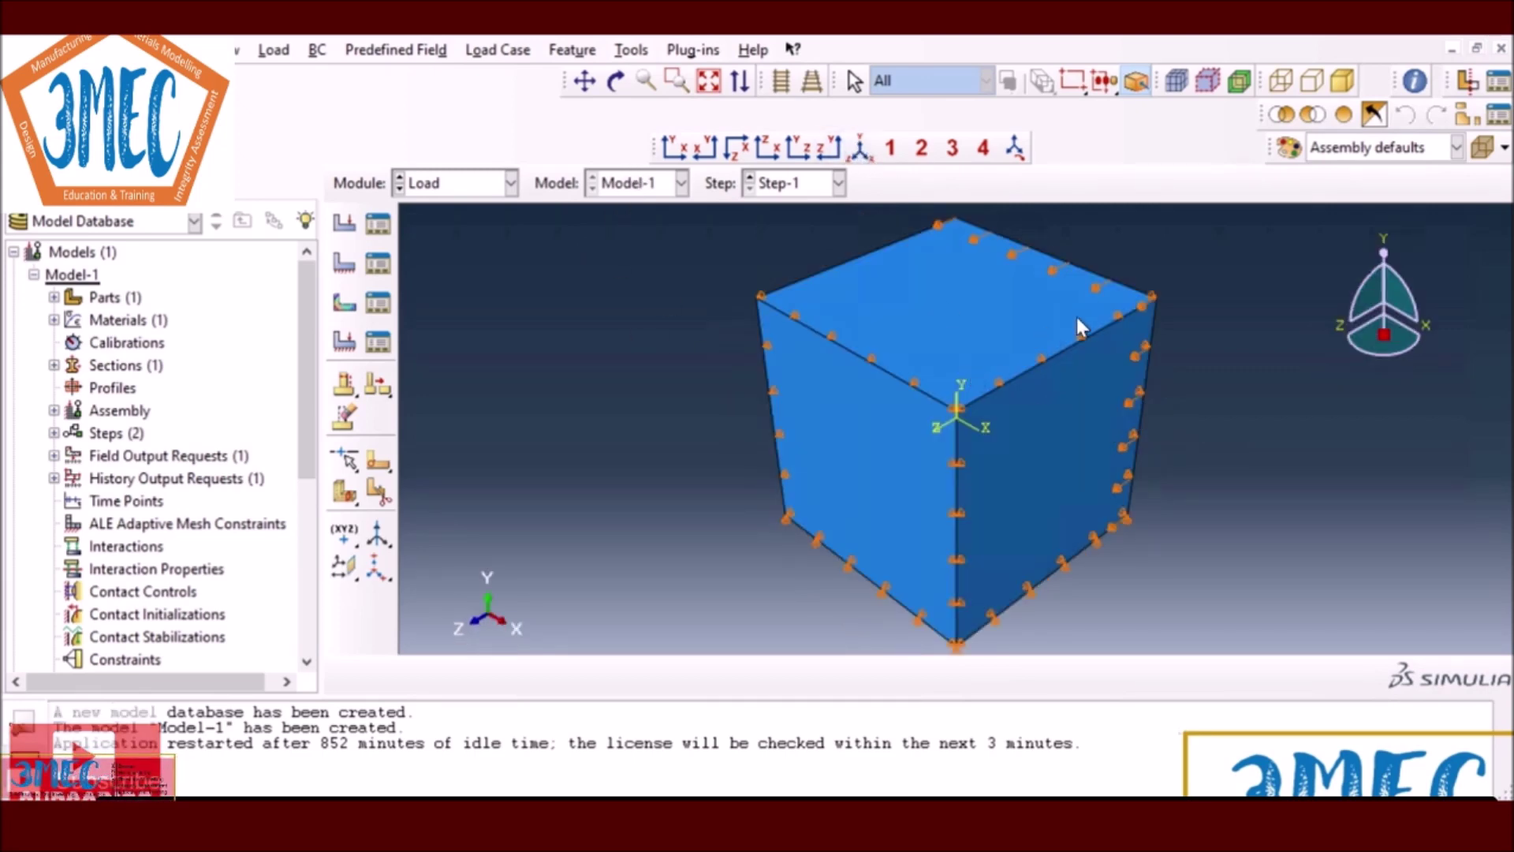
pyautogui.click(378, 265)
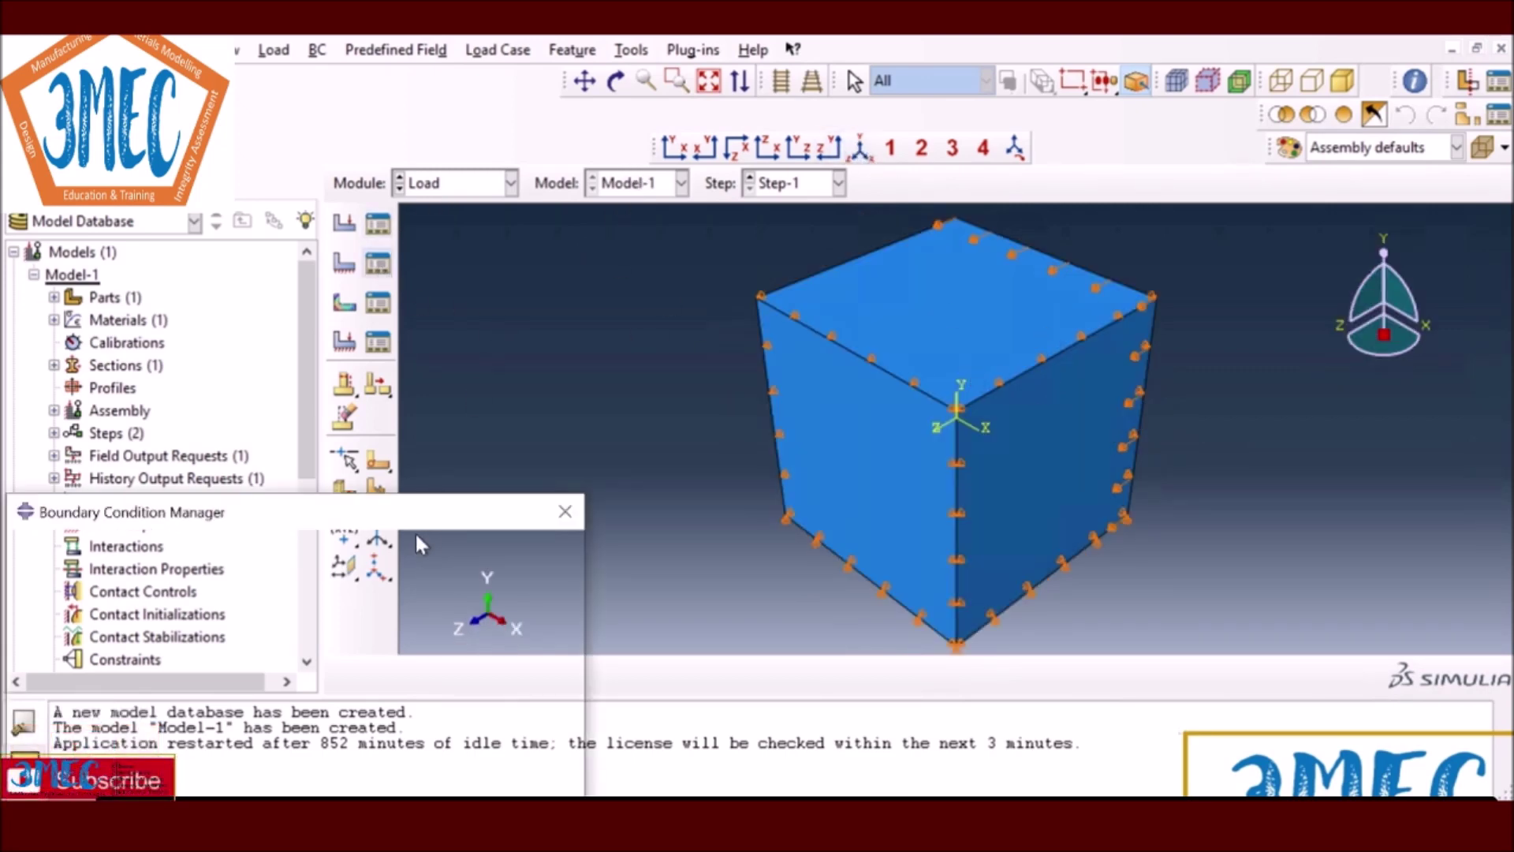
pyautogui.click(265, 645)
pyautogui.click(538, 548)
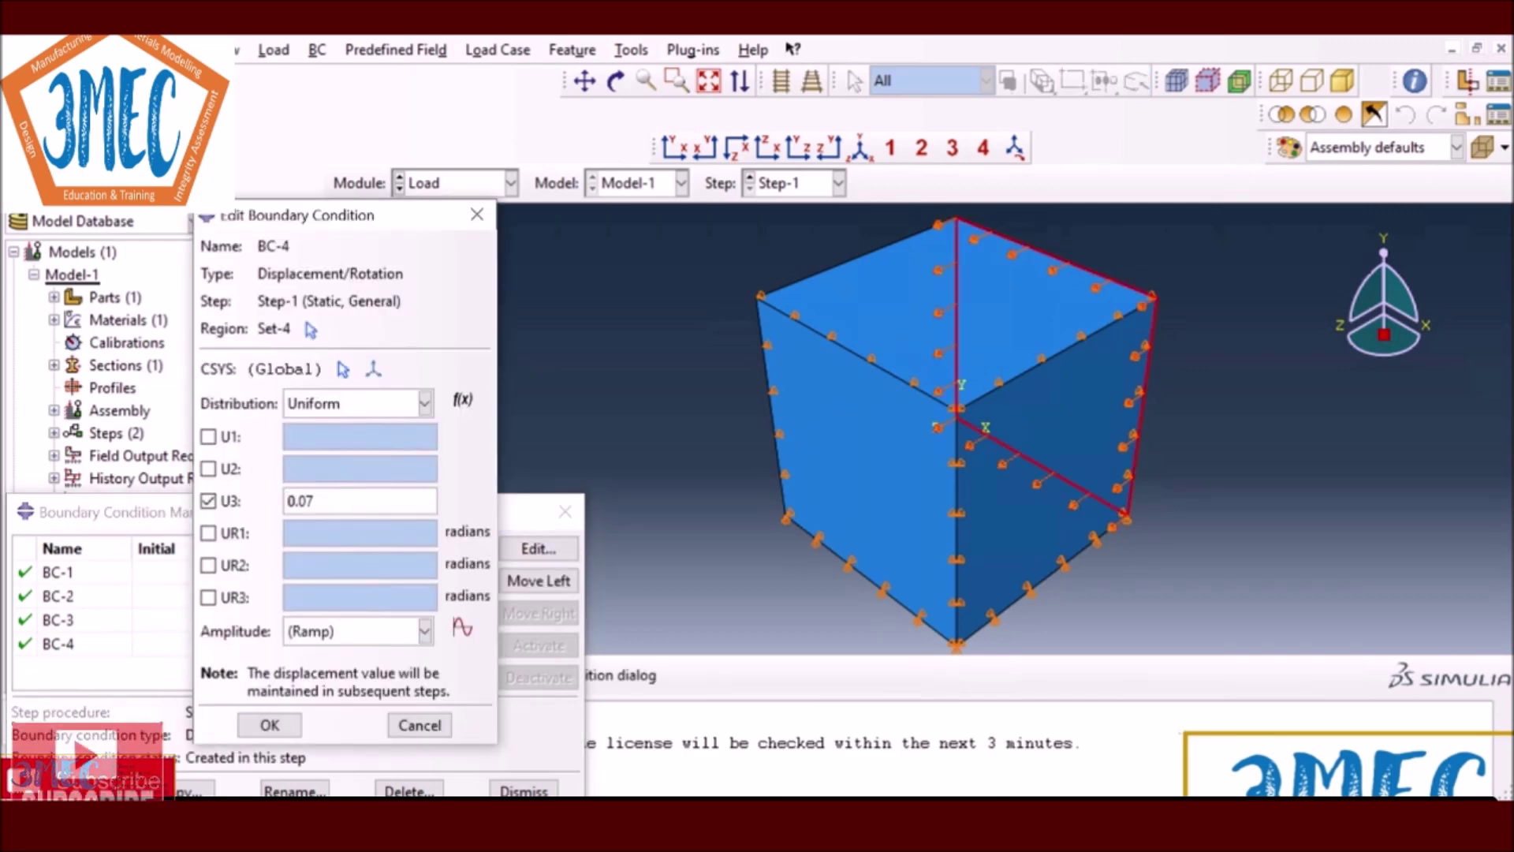
pyautogui.click(269, 723)
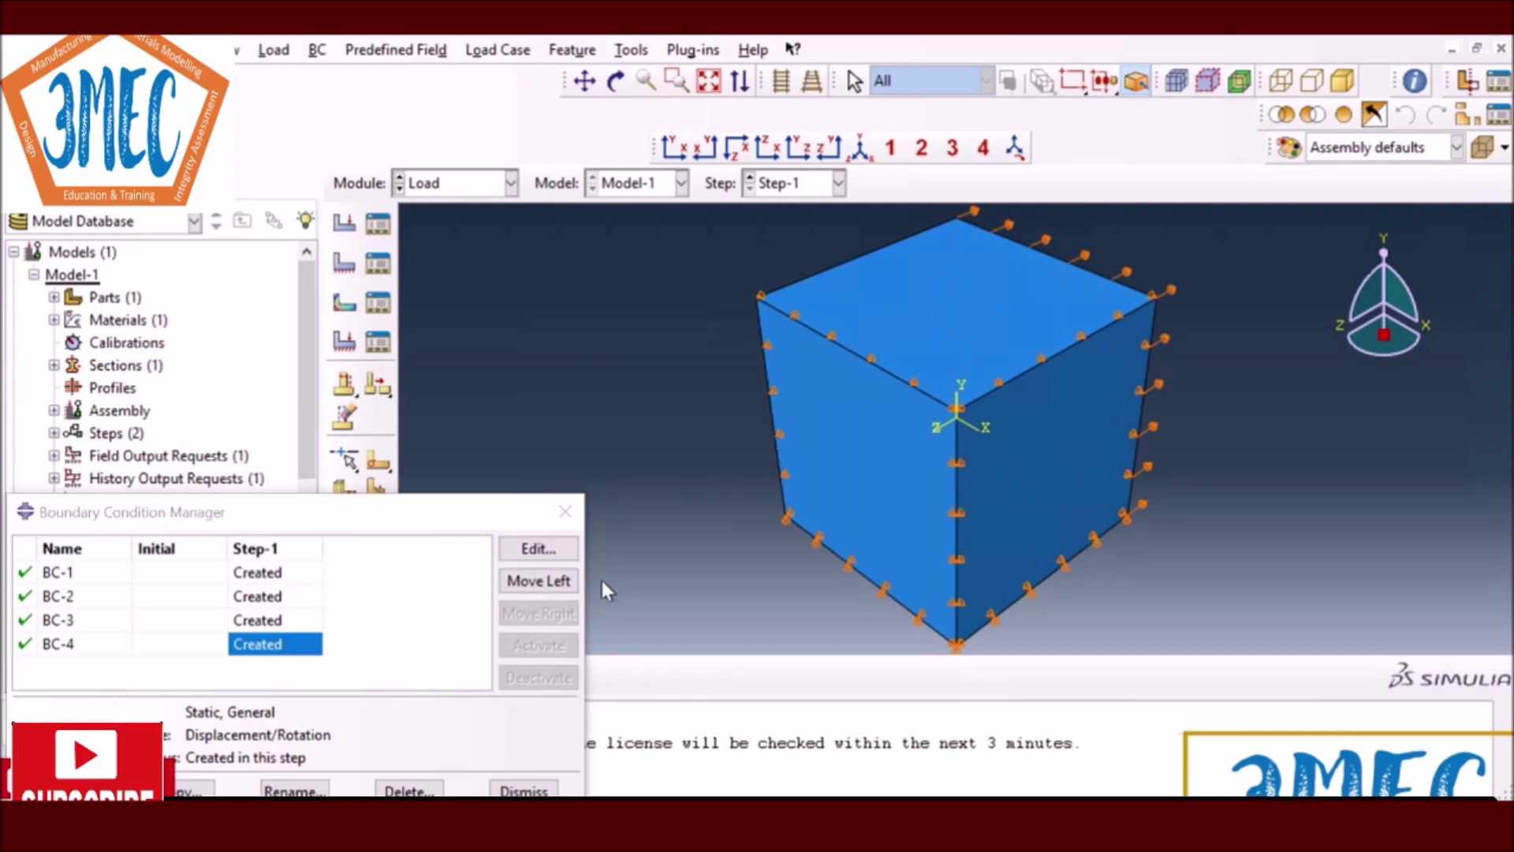
pyautogui.click(565, 511)
# Step: In the Mesh module, try seeding the assembly instance, then switch the meshing object to Part-1
pyautogui.click(460, 189)
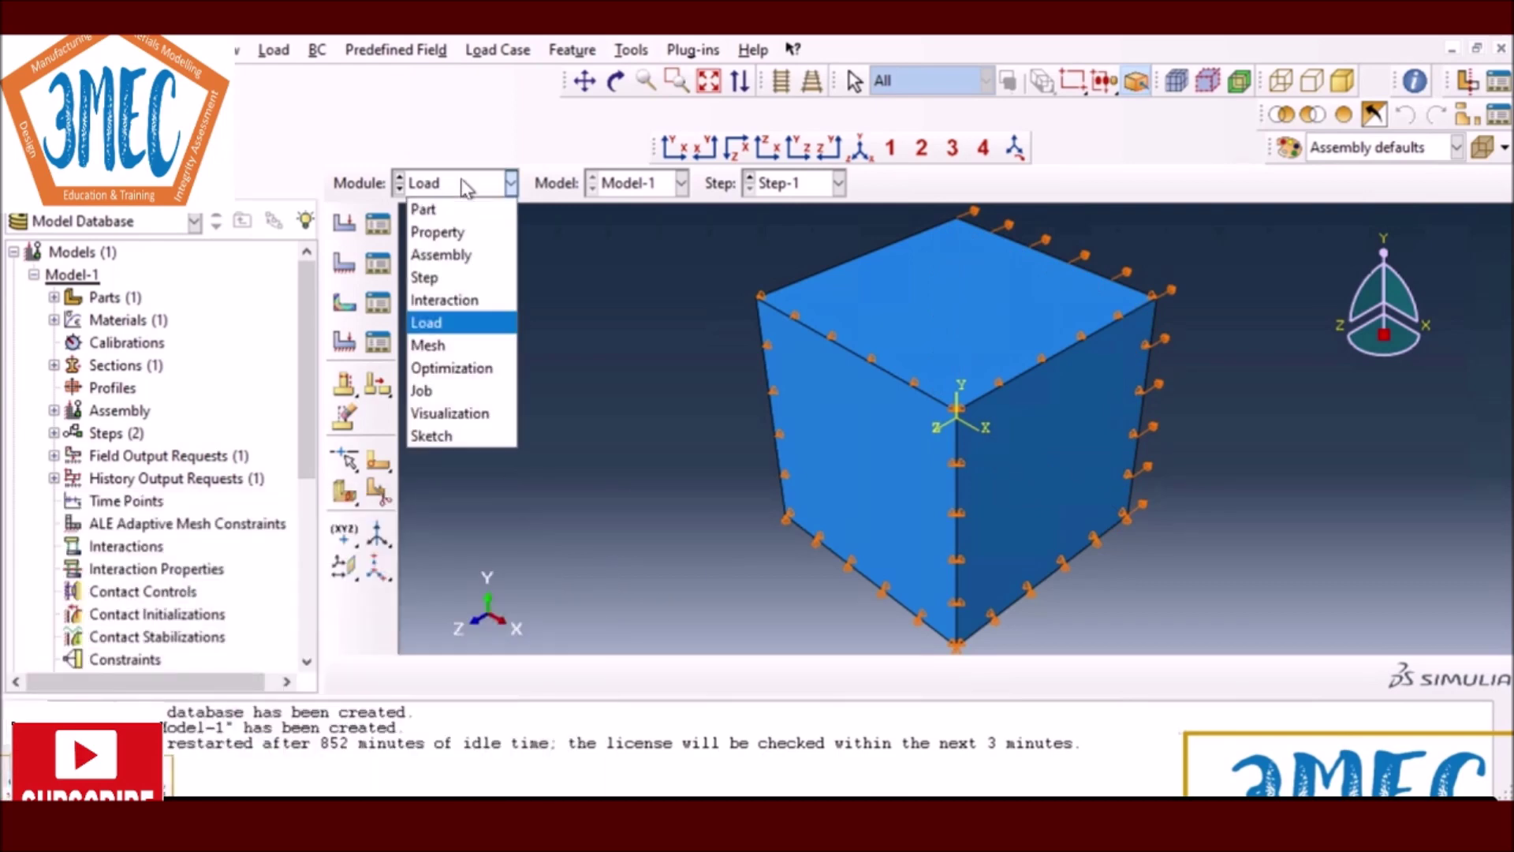
pyautogui.click(437, 343)
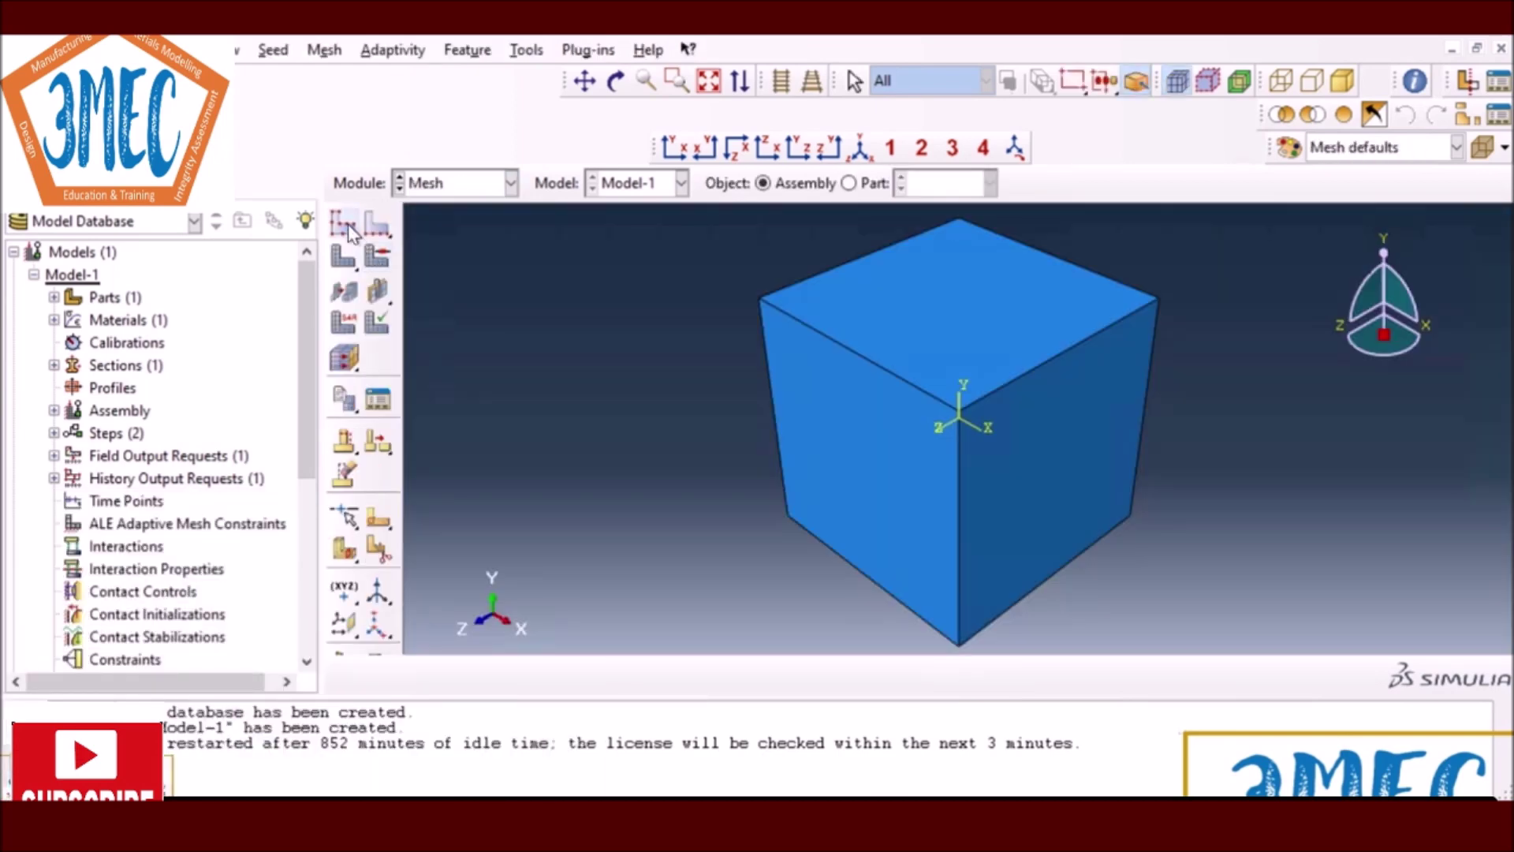
pyautogui.click(348, 224)
pyautogui.click(755, 464)
pyautogui.click(859, 183)
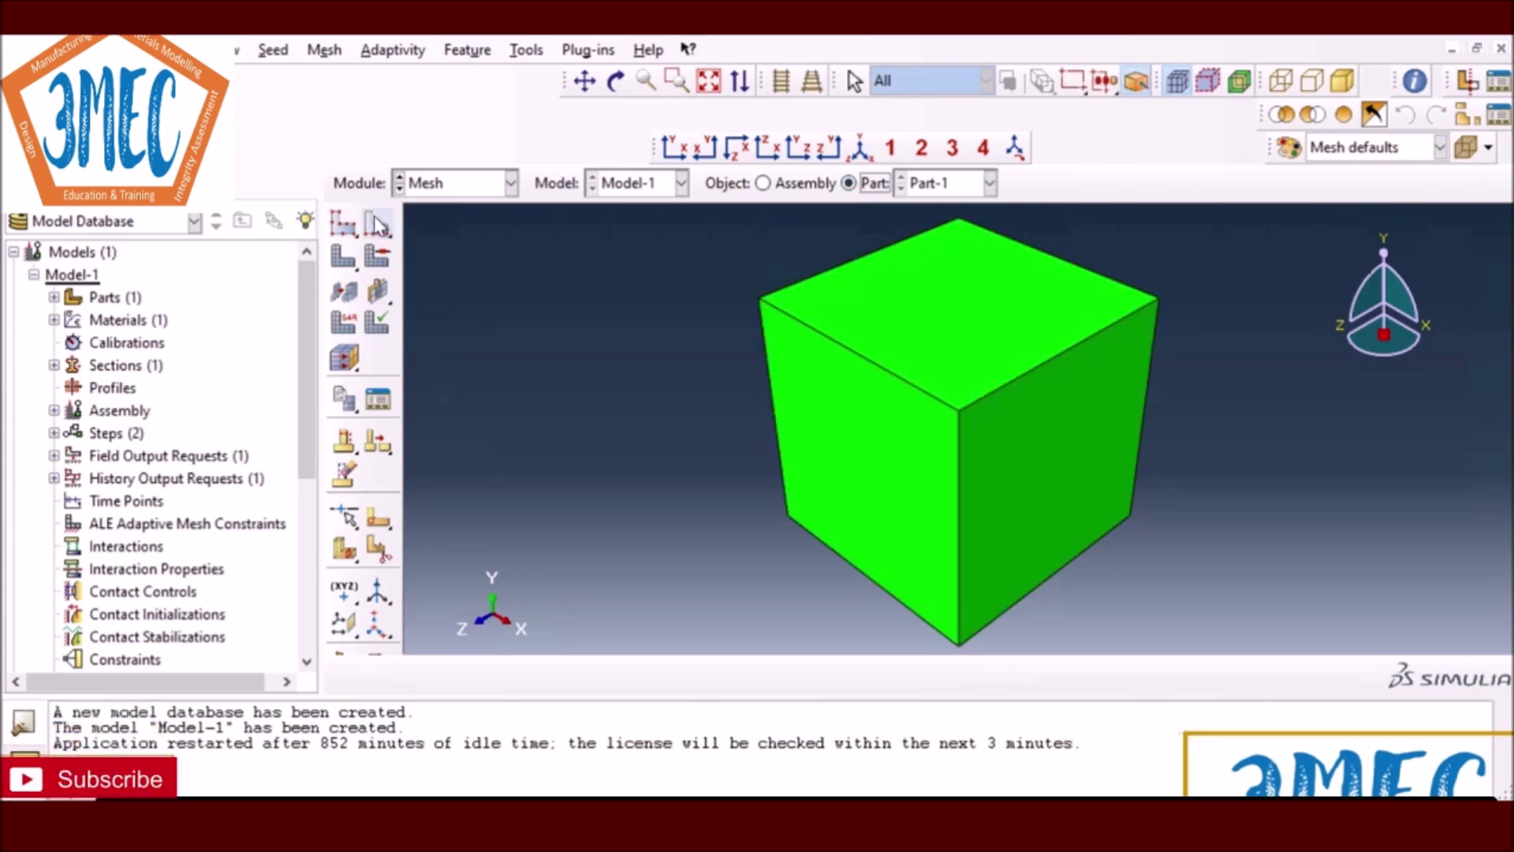
# Step: Seed Part-1 with an approximate global size of 1 and generate its mesh
pyautogui.click(344, 224)
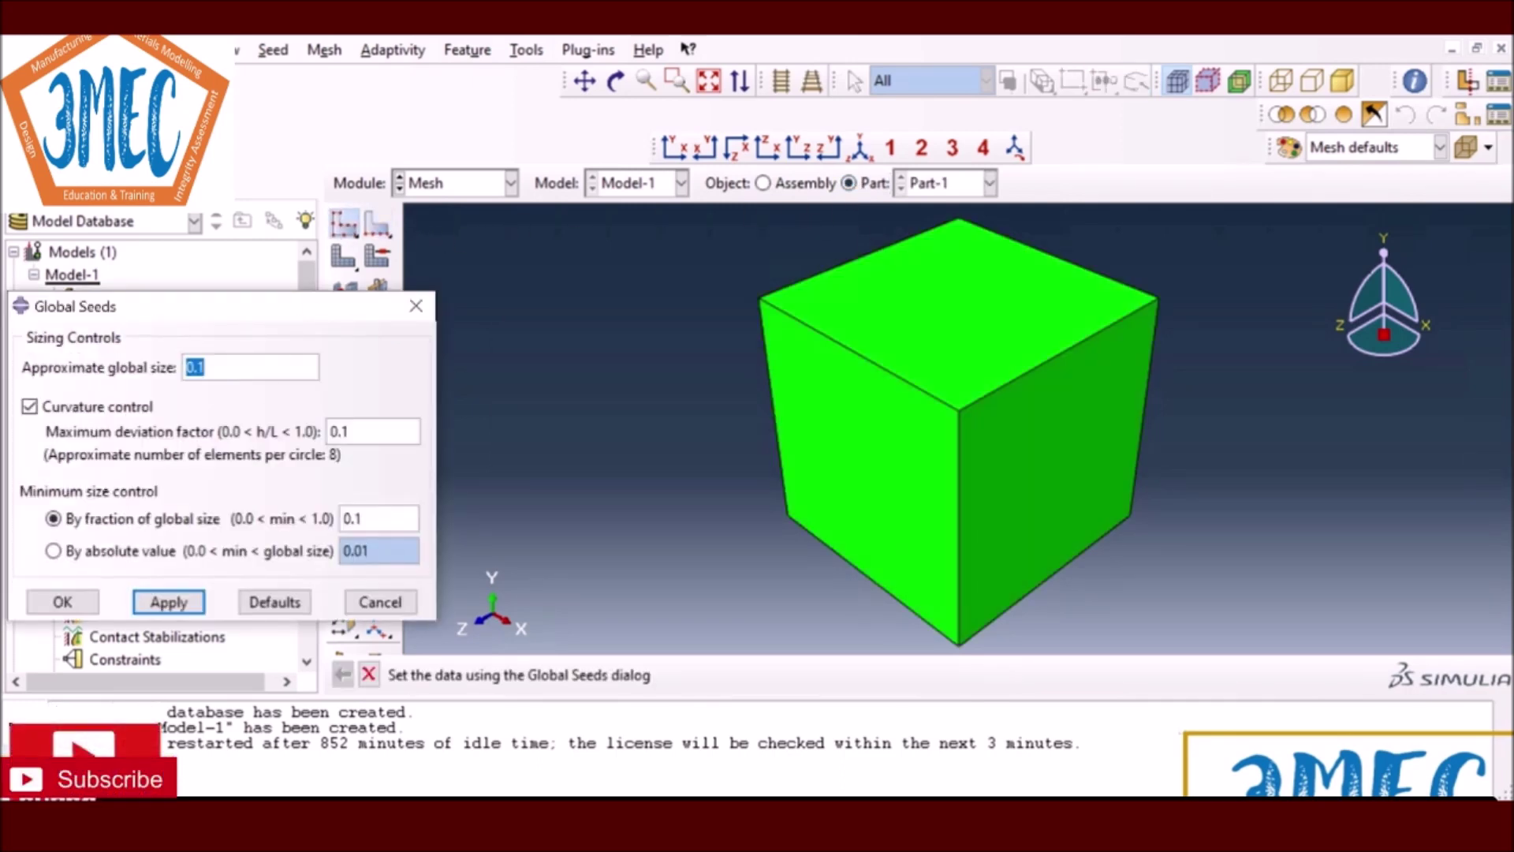
pyautogui.write('1')
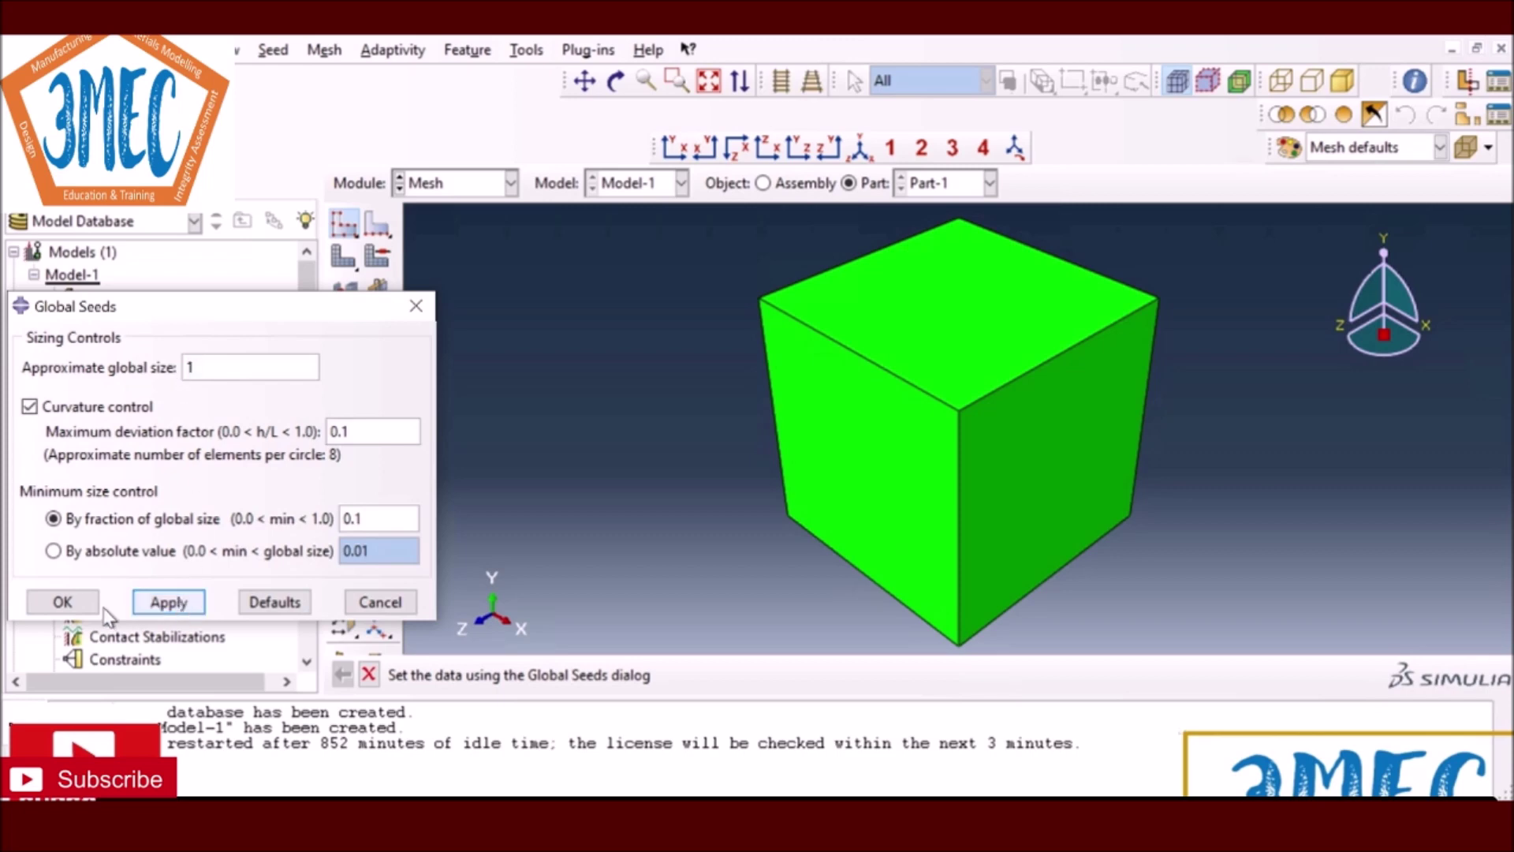
pyautogui.click(63, 602)
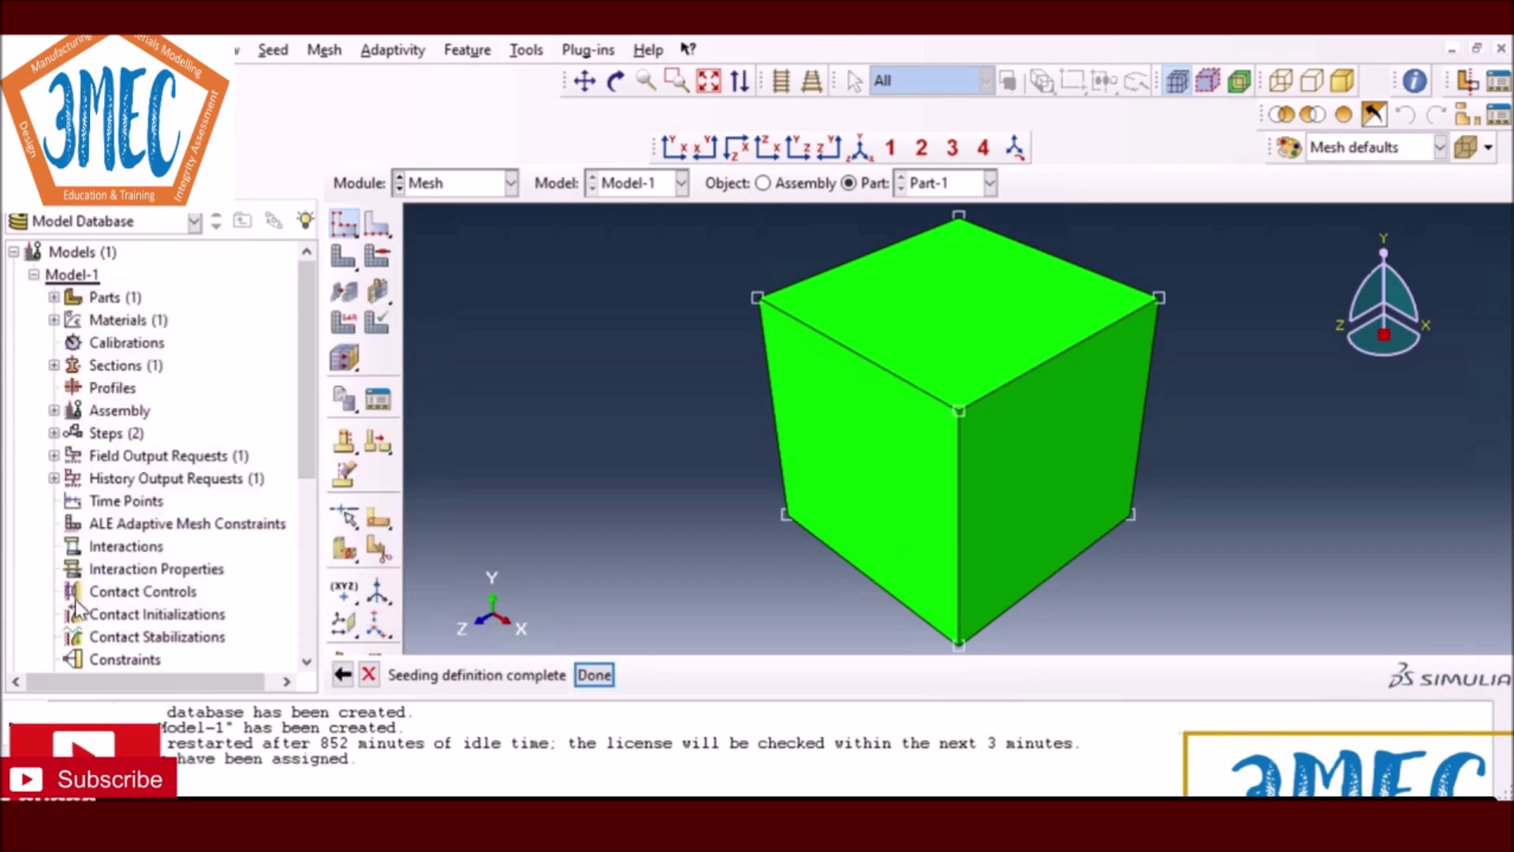
pyautogui.click(344, 257)
pyautogui.click(543, 674)
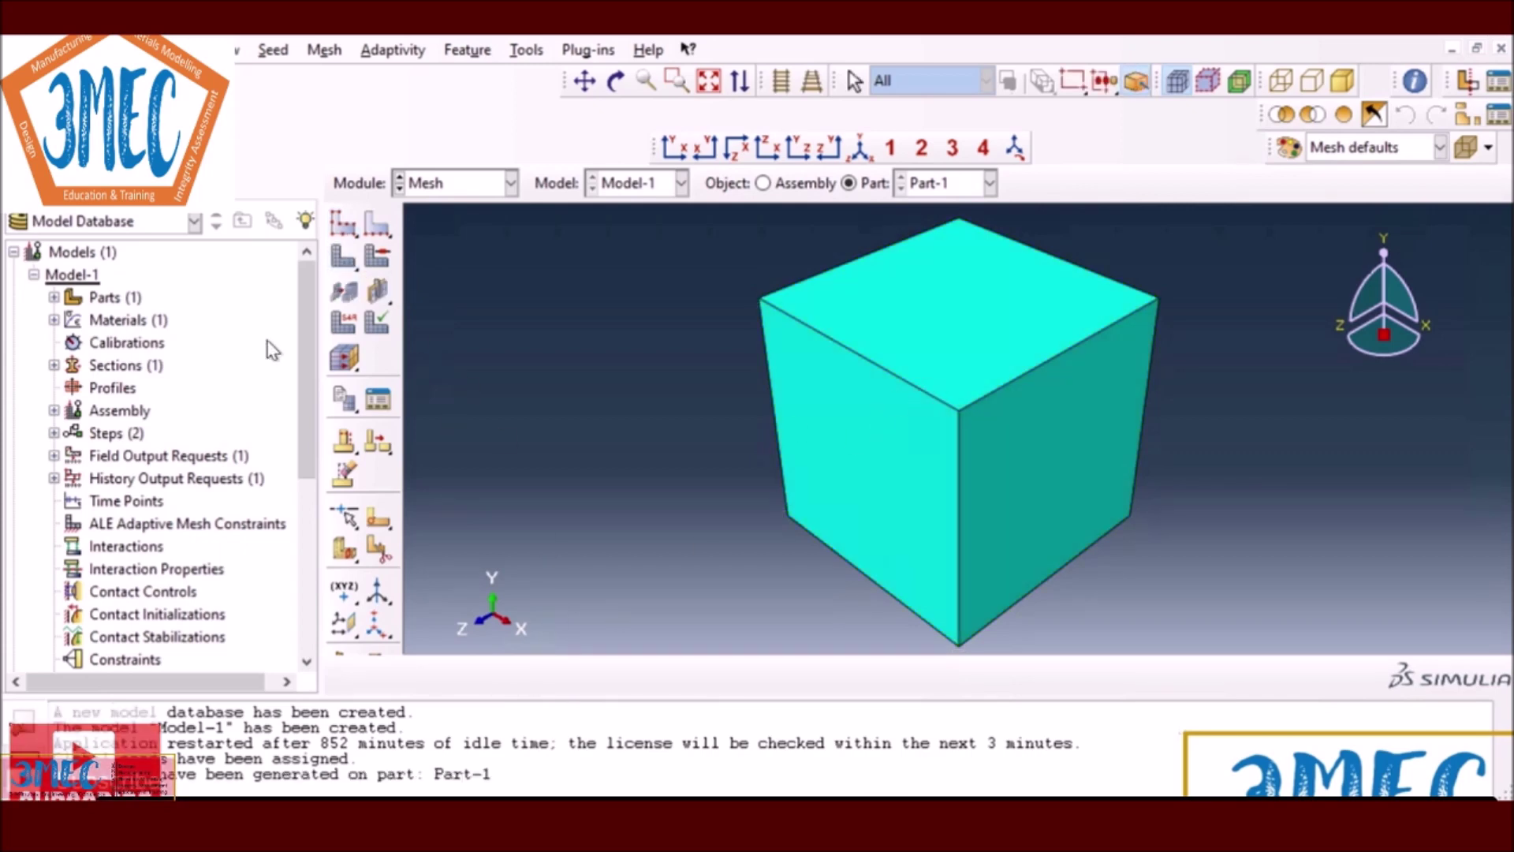
# Step: Assign the cube the Standard, linear 3D Stress element type with reduced integration (C3D8R)
pyautogui.click(334, 323)
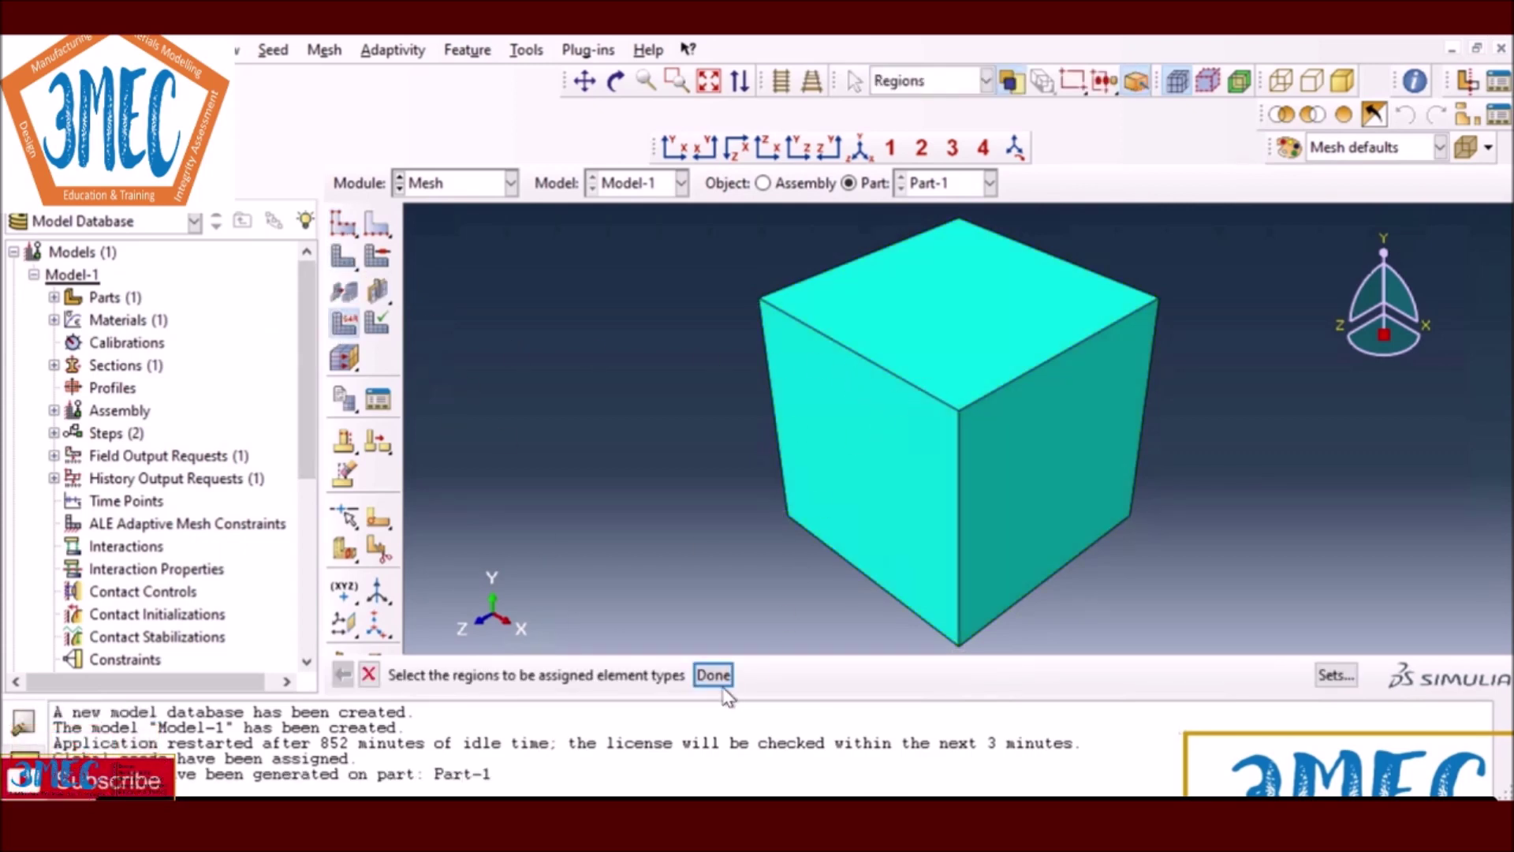
pyautogui.click(714, 676)
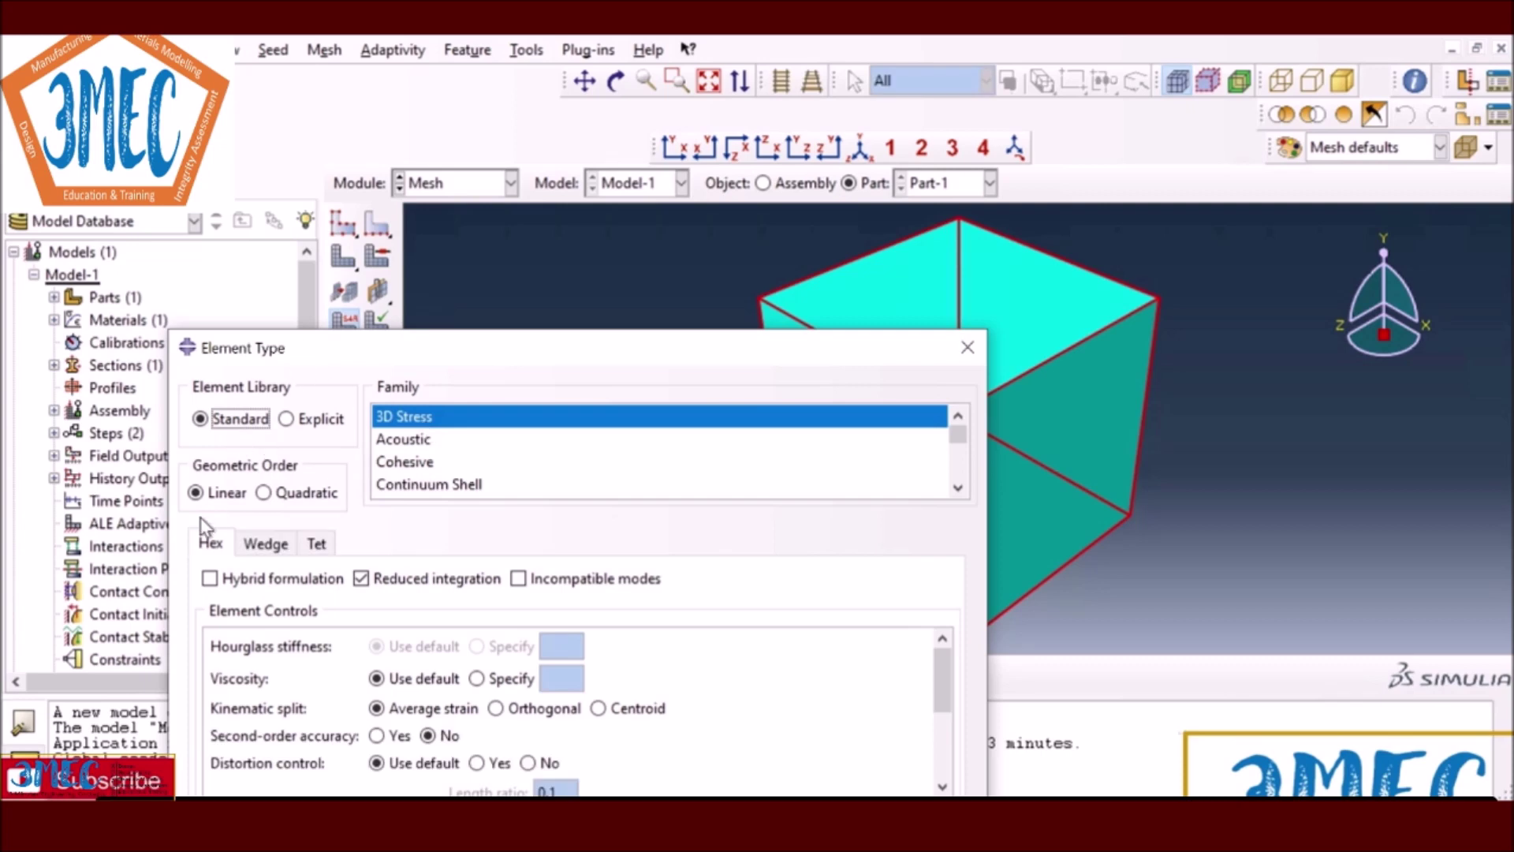
pyautogui.moveTo(517, 348); pyautogui.dragTo(521, 118)
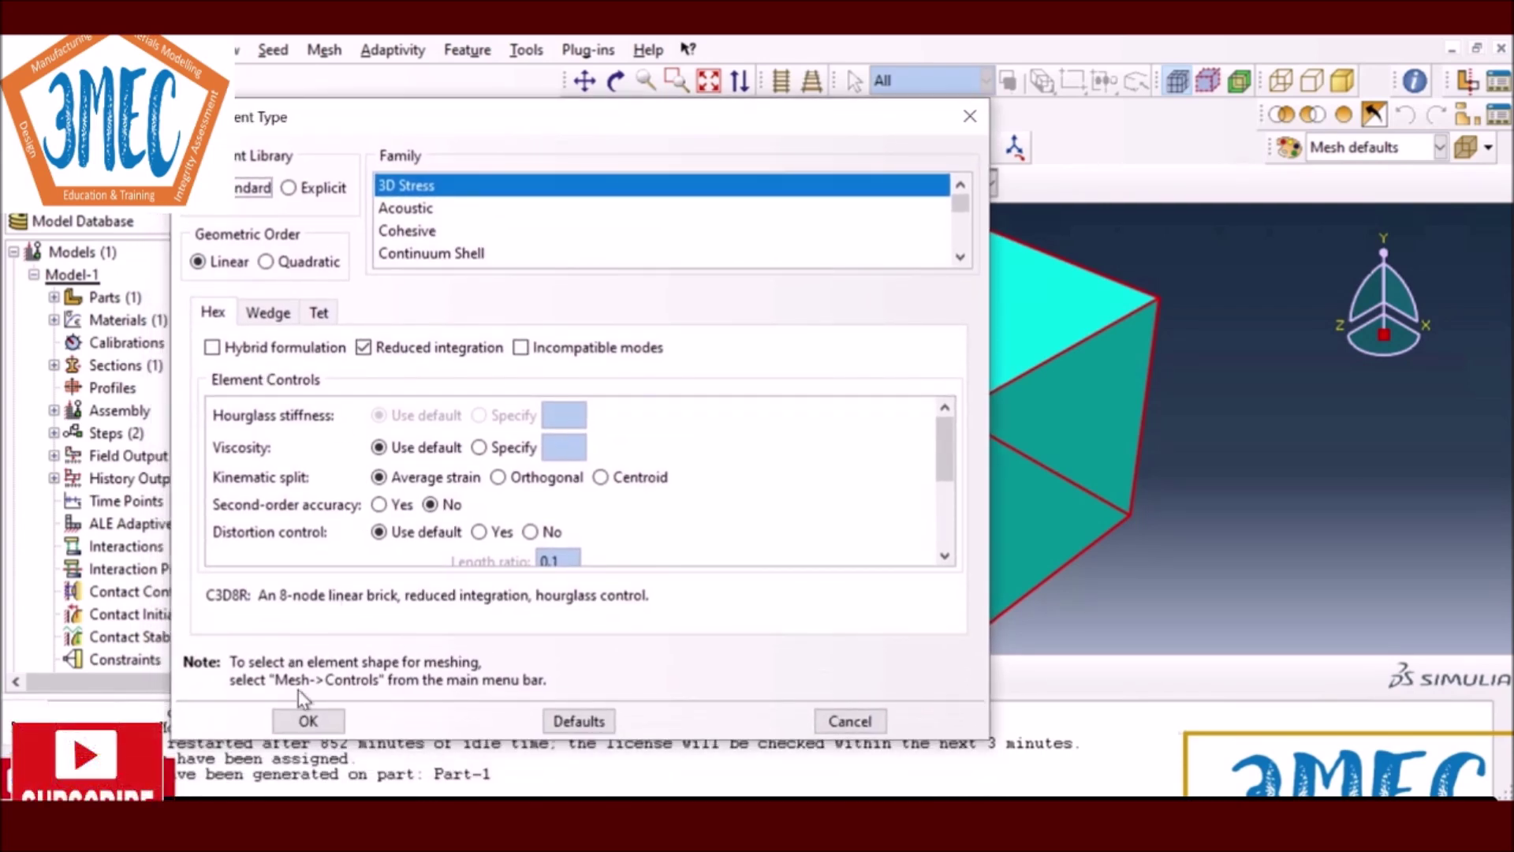
pyautogui.click(307, 719)
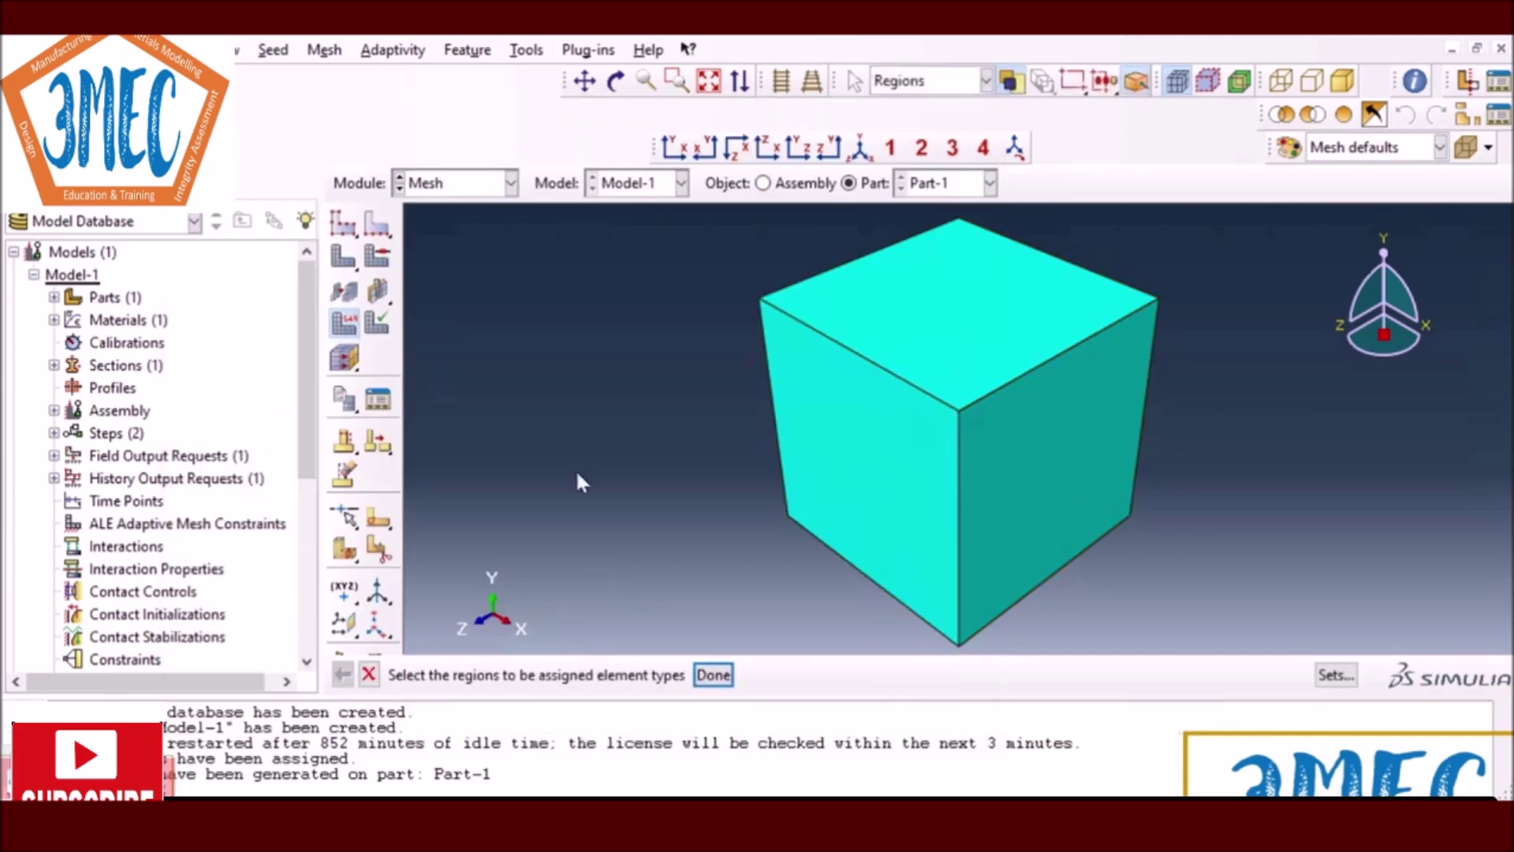
# Step: In the Job module, create a full analysis job named JC_test0_001 for Model-1 with the default settings
pyautogui.click(505, 185)
pyautogui.click(457, 392)
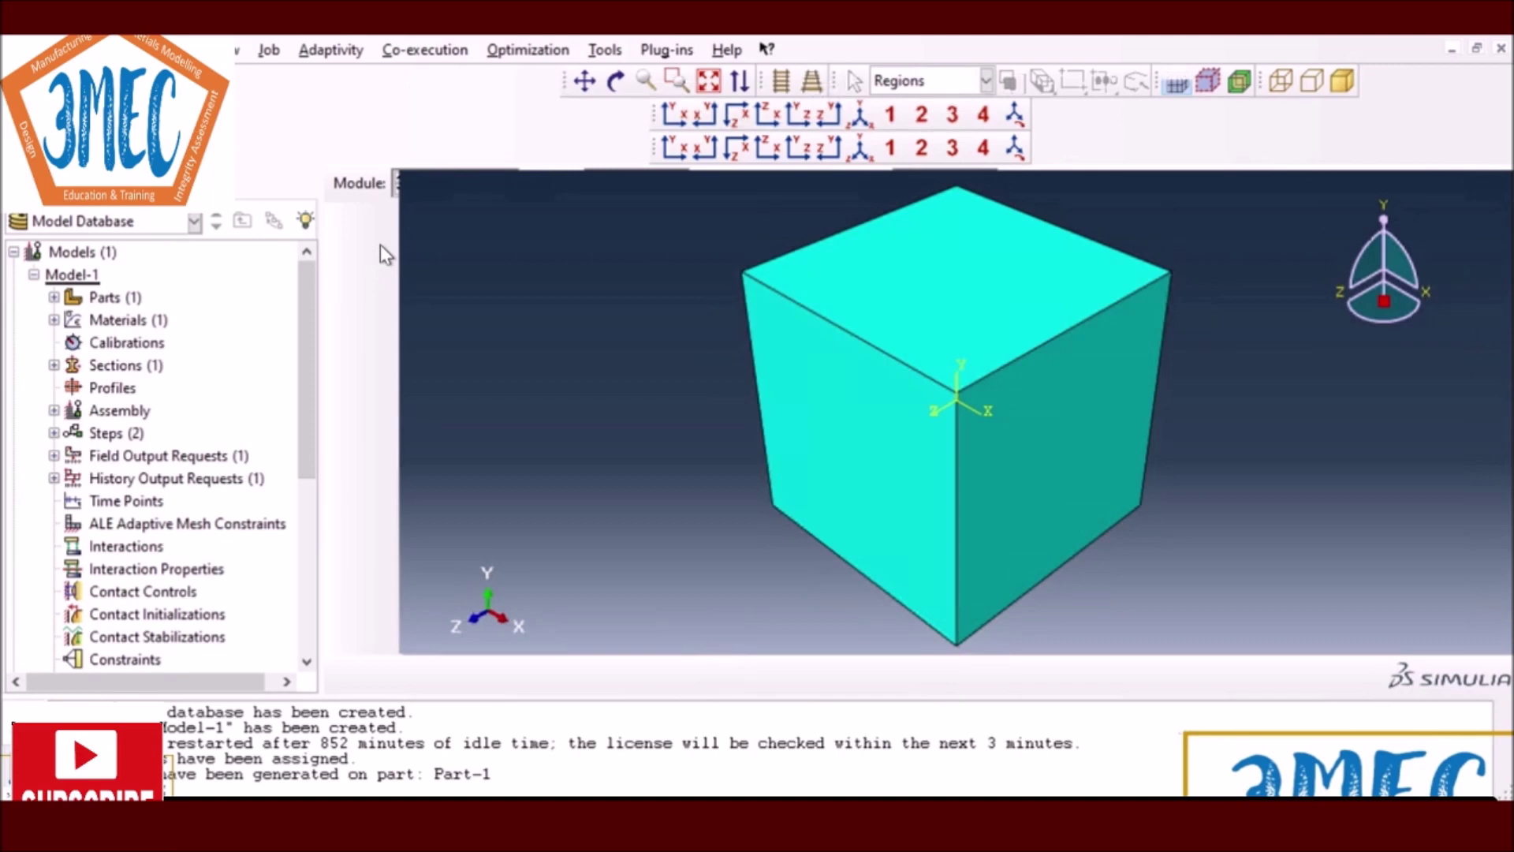
pyautogui.click(379, 190)
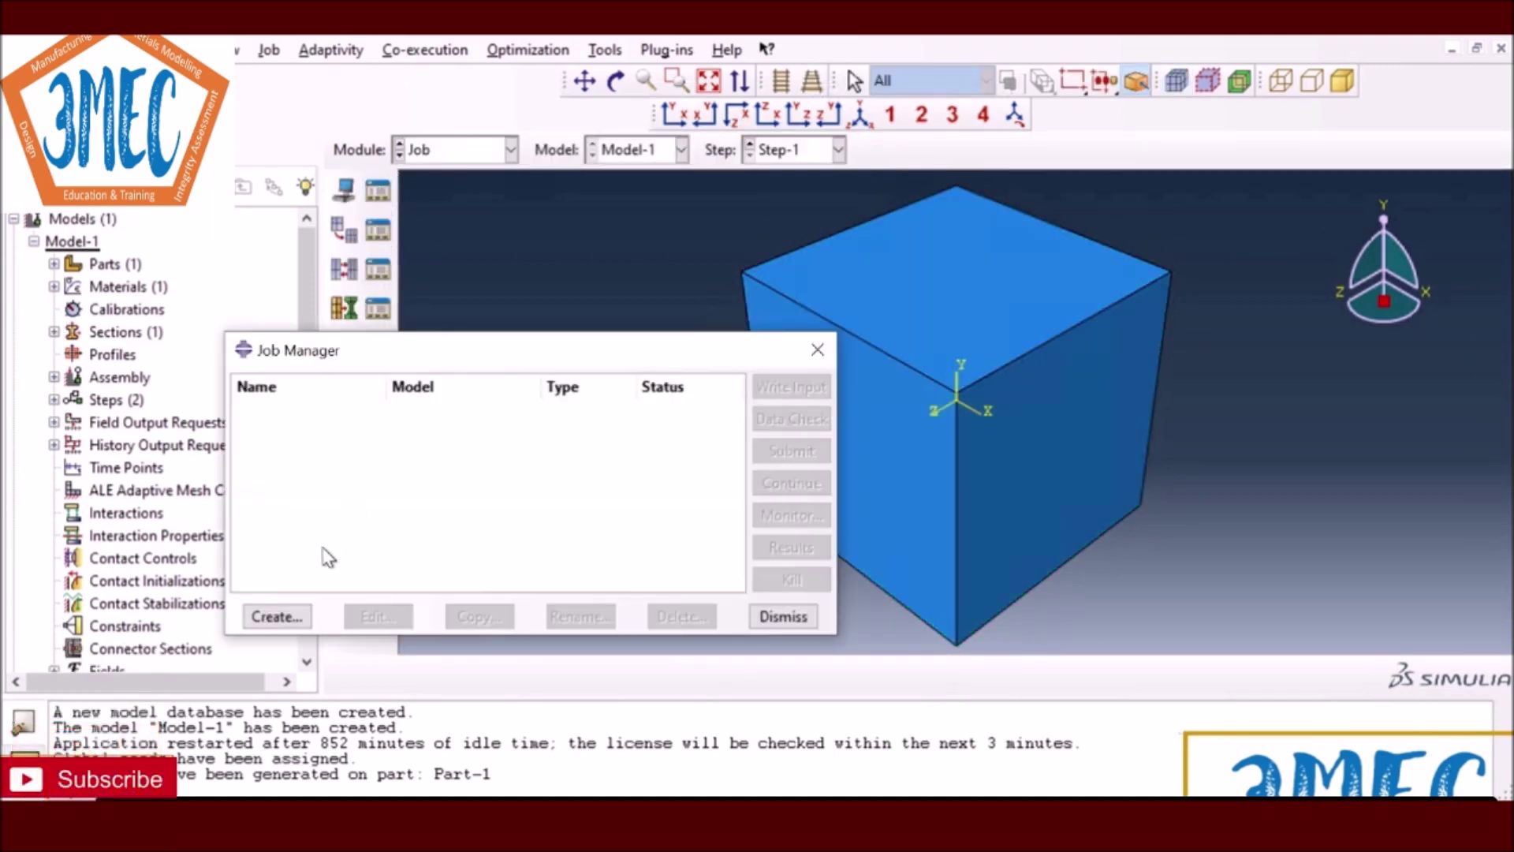
pyautogui.click(272, 616)
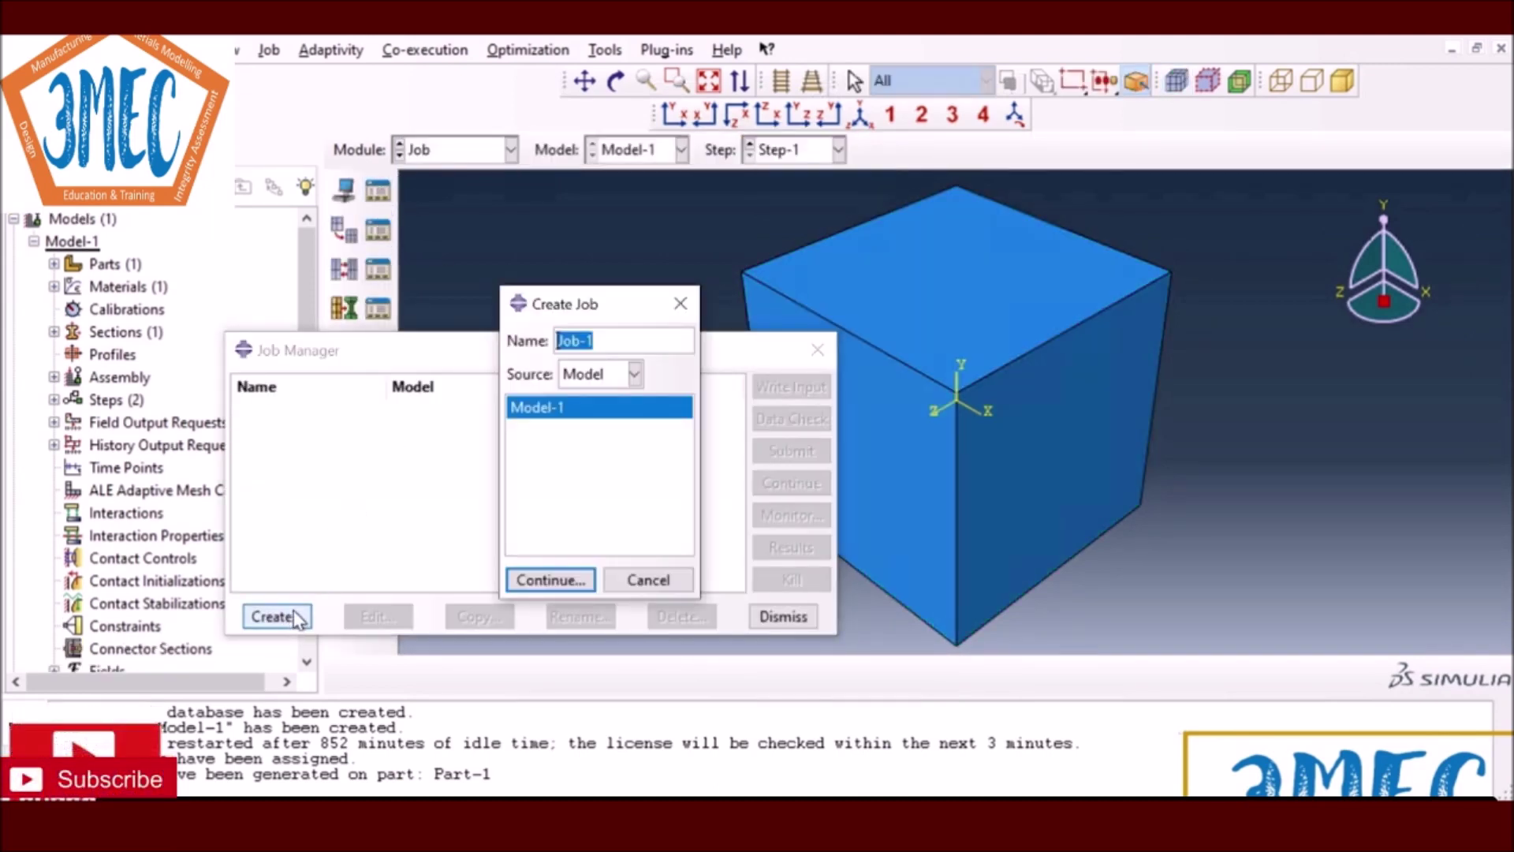
pyautogui.write('JC_test0_00')
pyautogui.write('1')
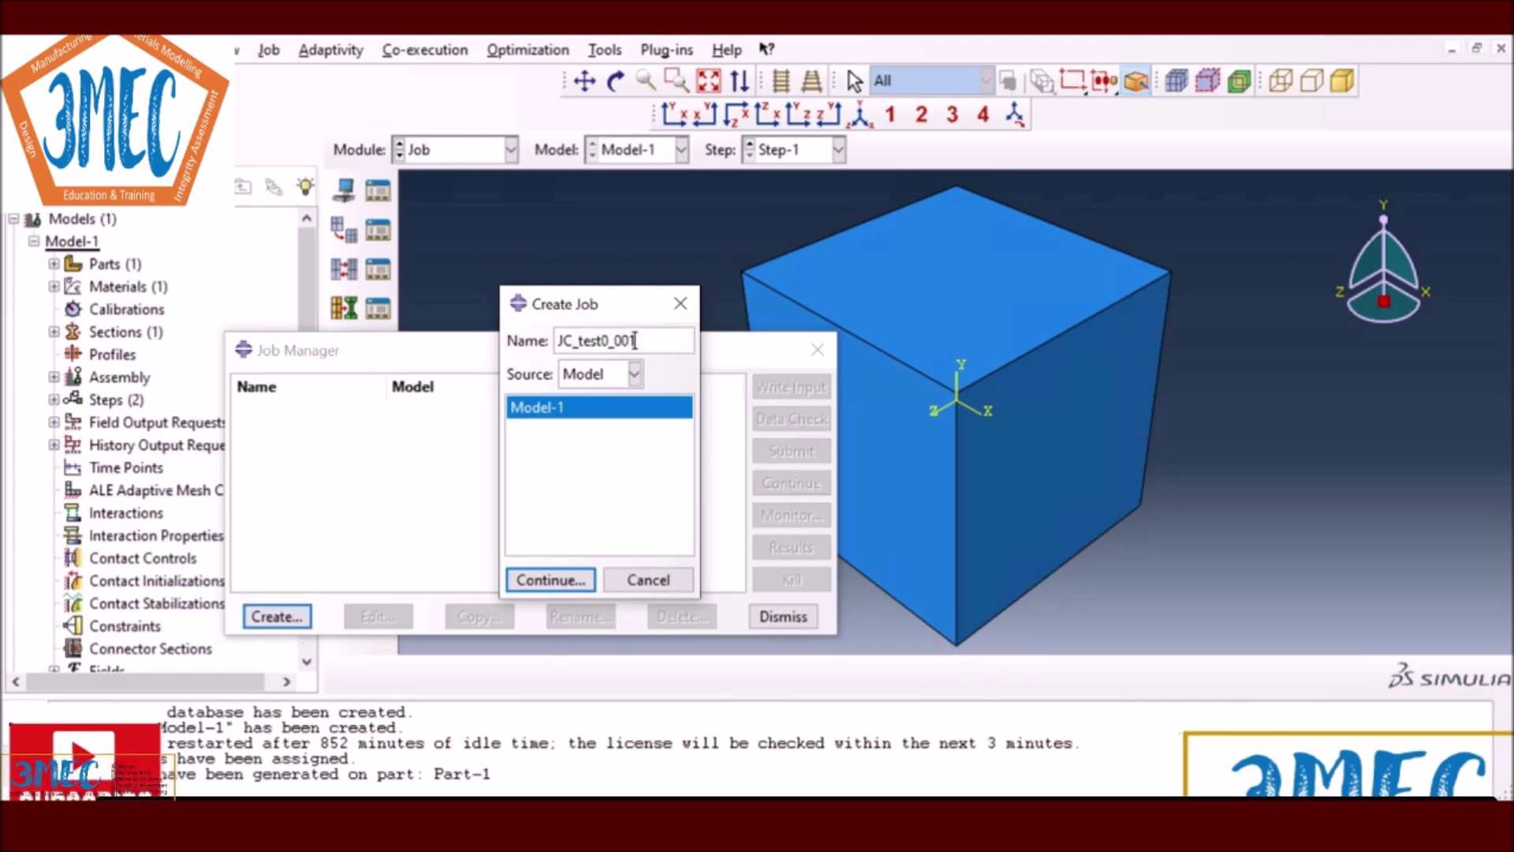
pyautogui.click(583, 585)
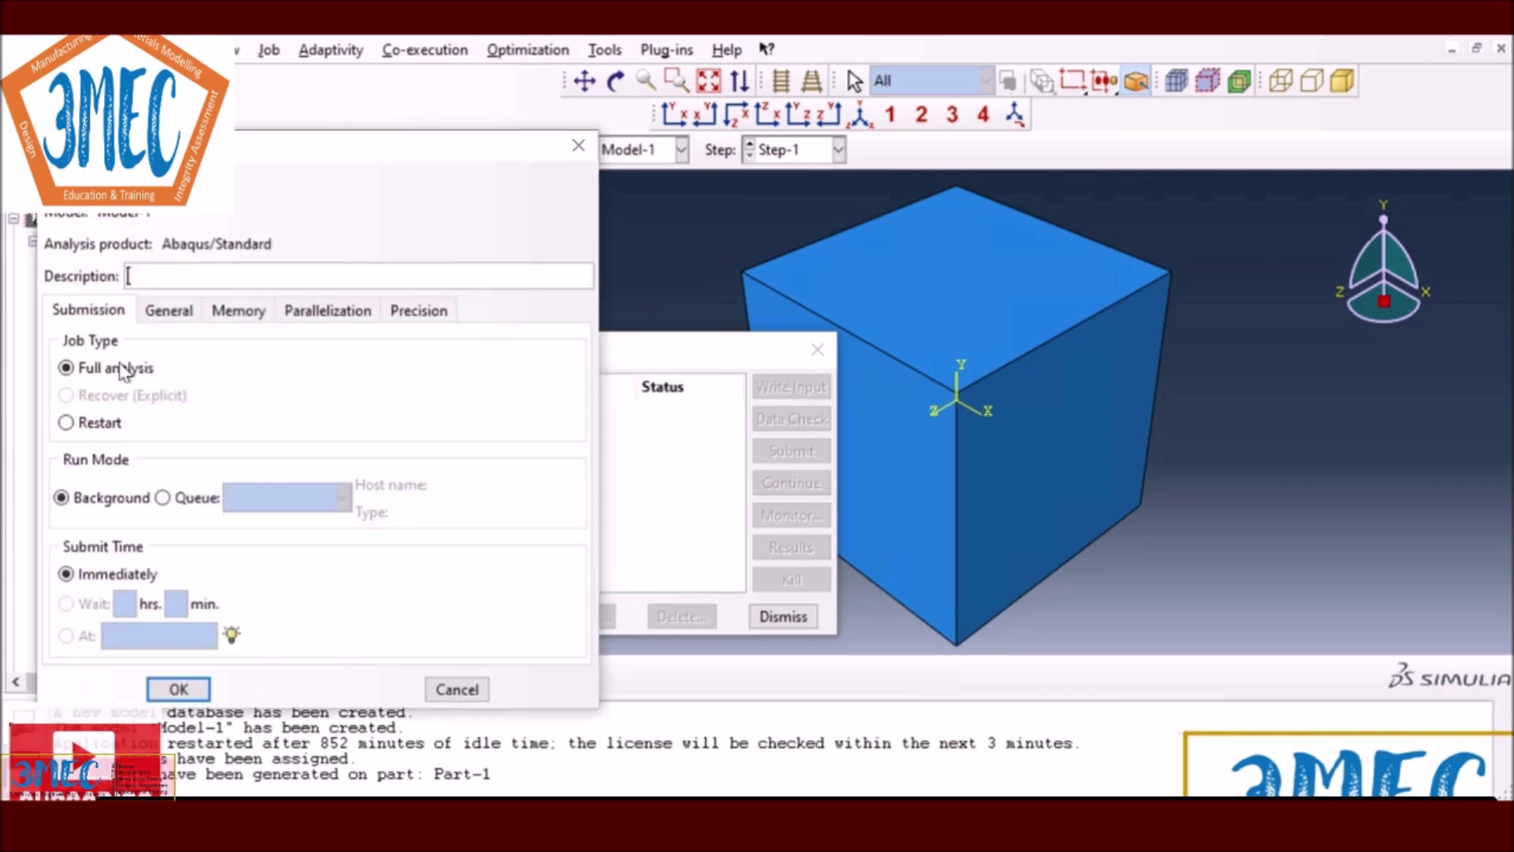
pyautogui.click(180, 689)
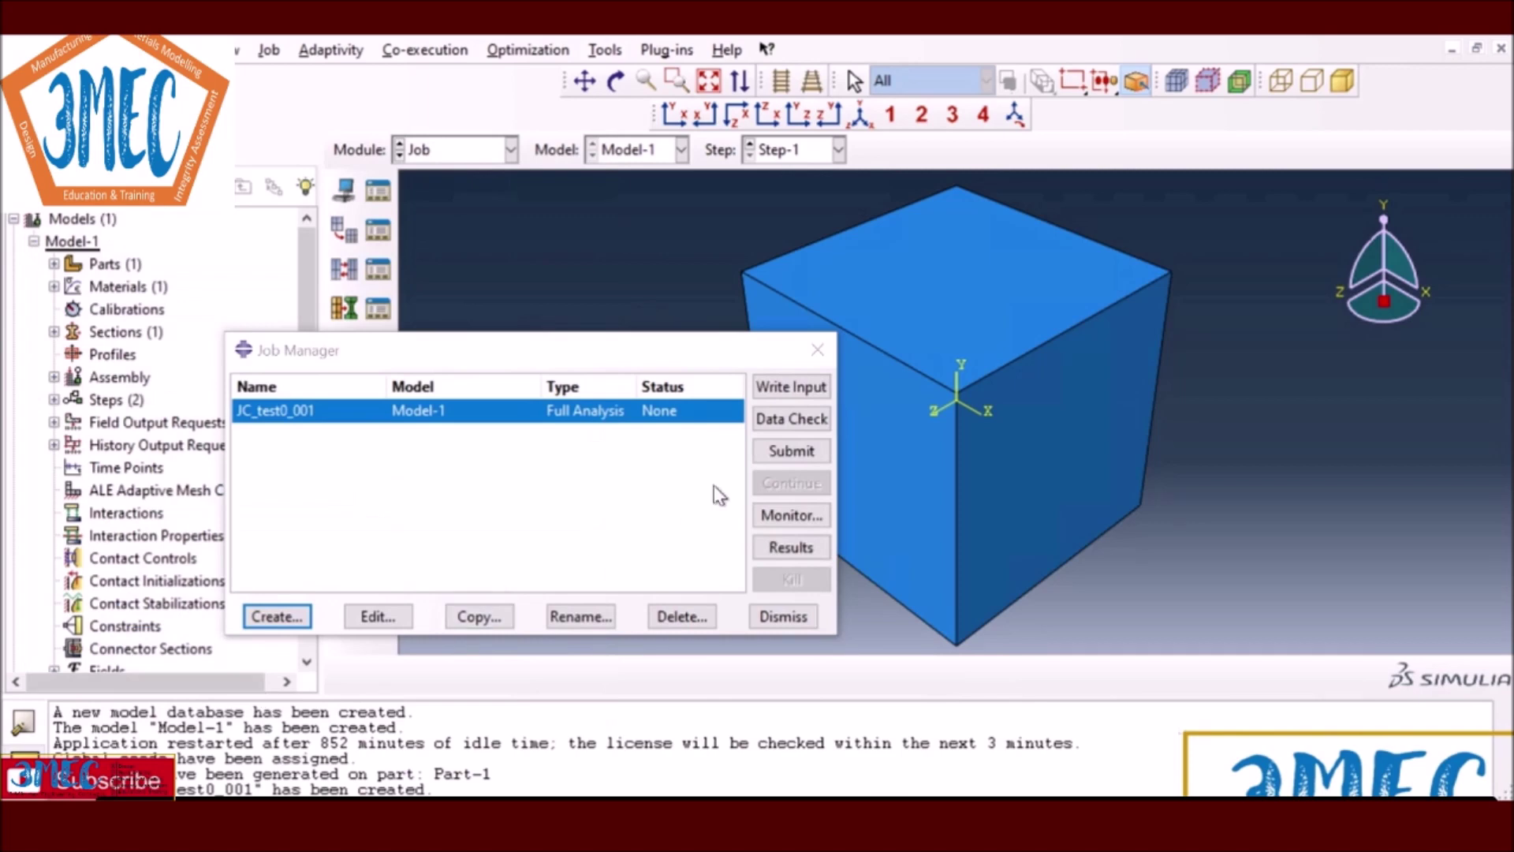
# Step: Try to run job JC_test0_001 and check its progress in the job monitor
pyautogui.click(790, 450)
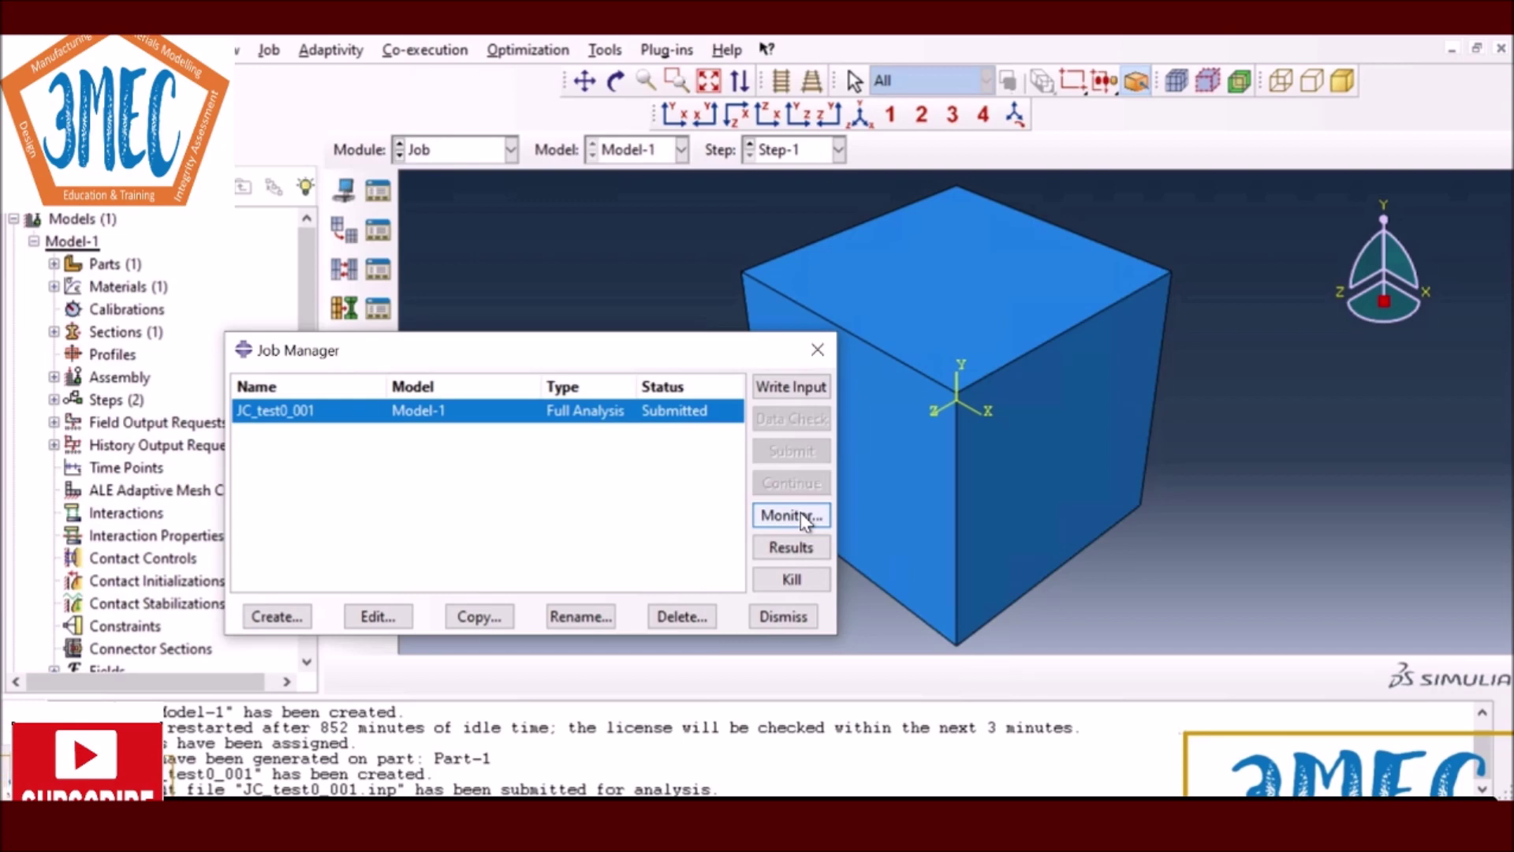
pyautogui.click(791, 516)
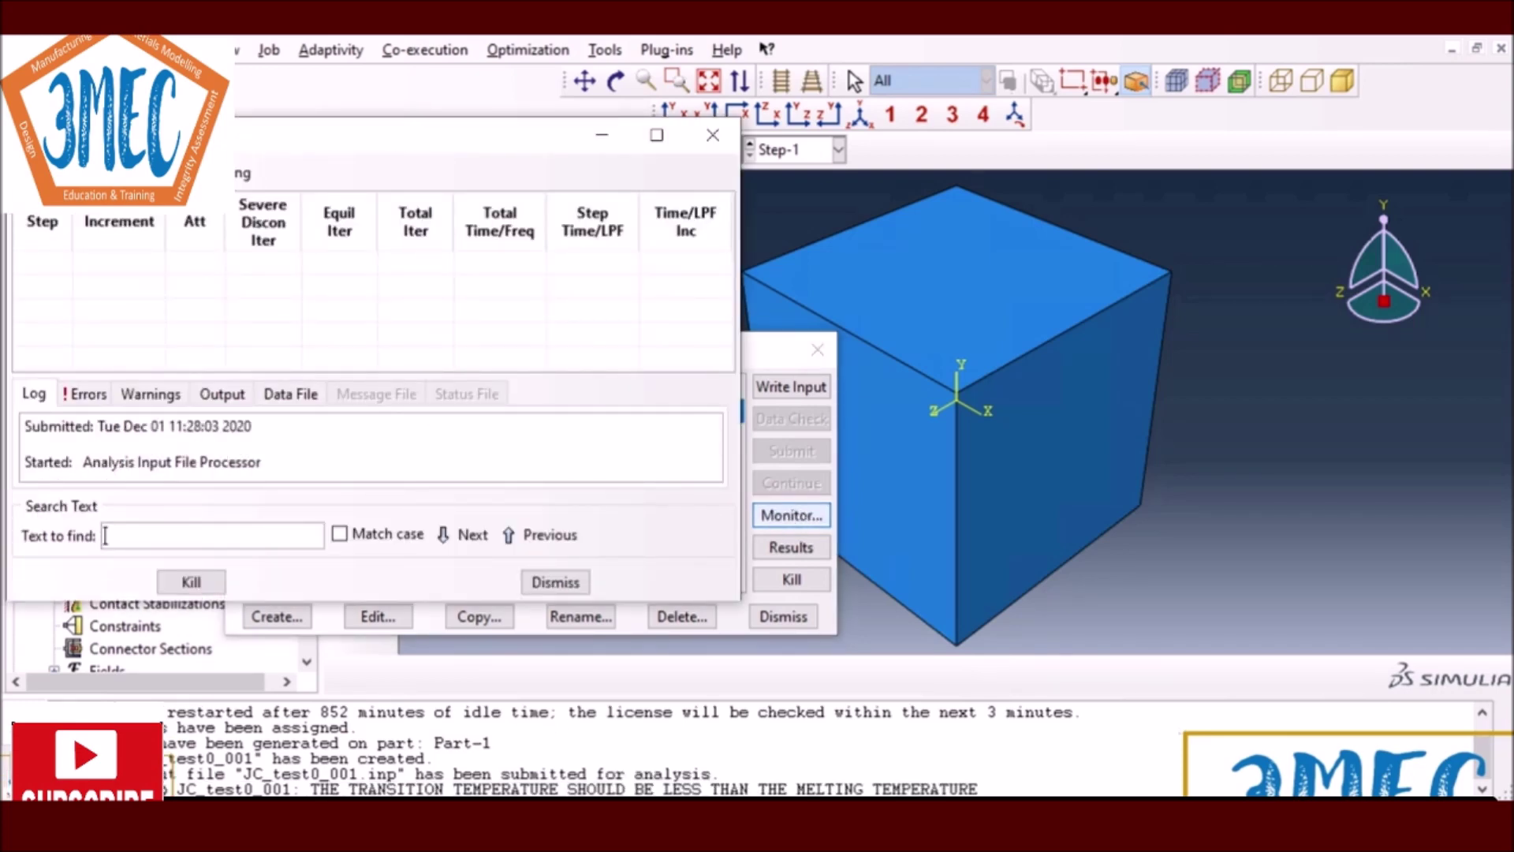
pyautogui.click(556, 581)
# Step: In the Property module, set the Johnson-Cook transition temperature of Material-1 to 0 and save the material
pyautogui.click(497, 152)
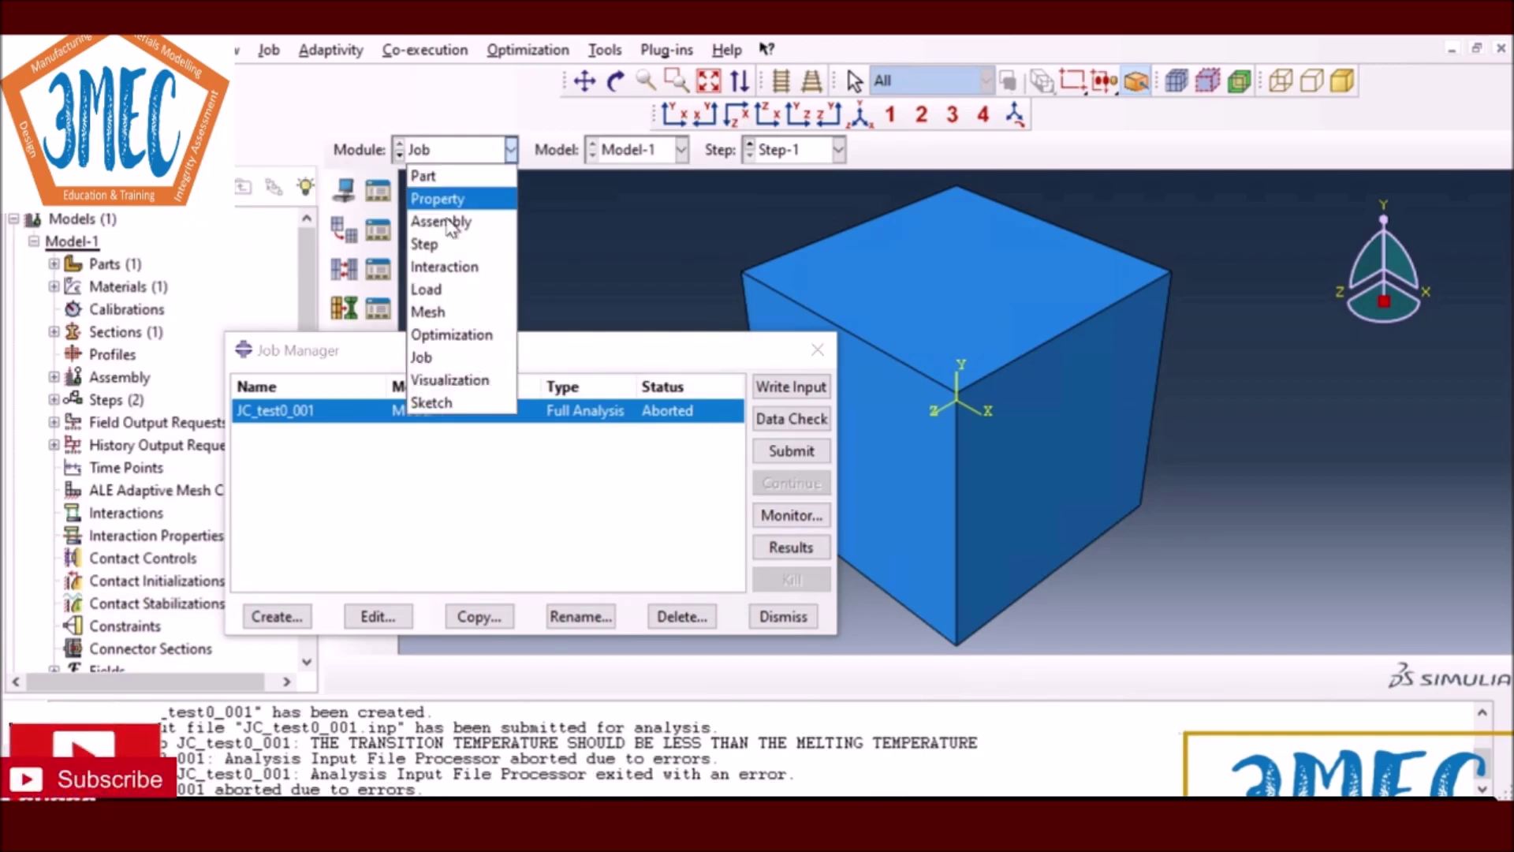
pyautogui.click(457, 199)
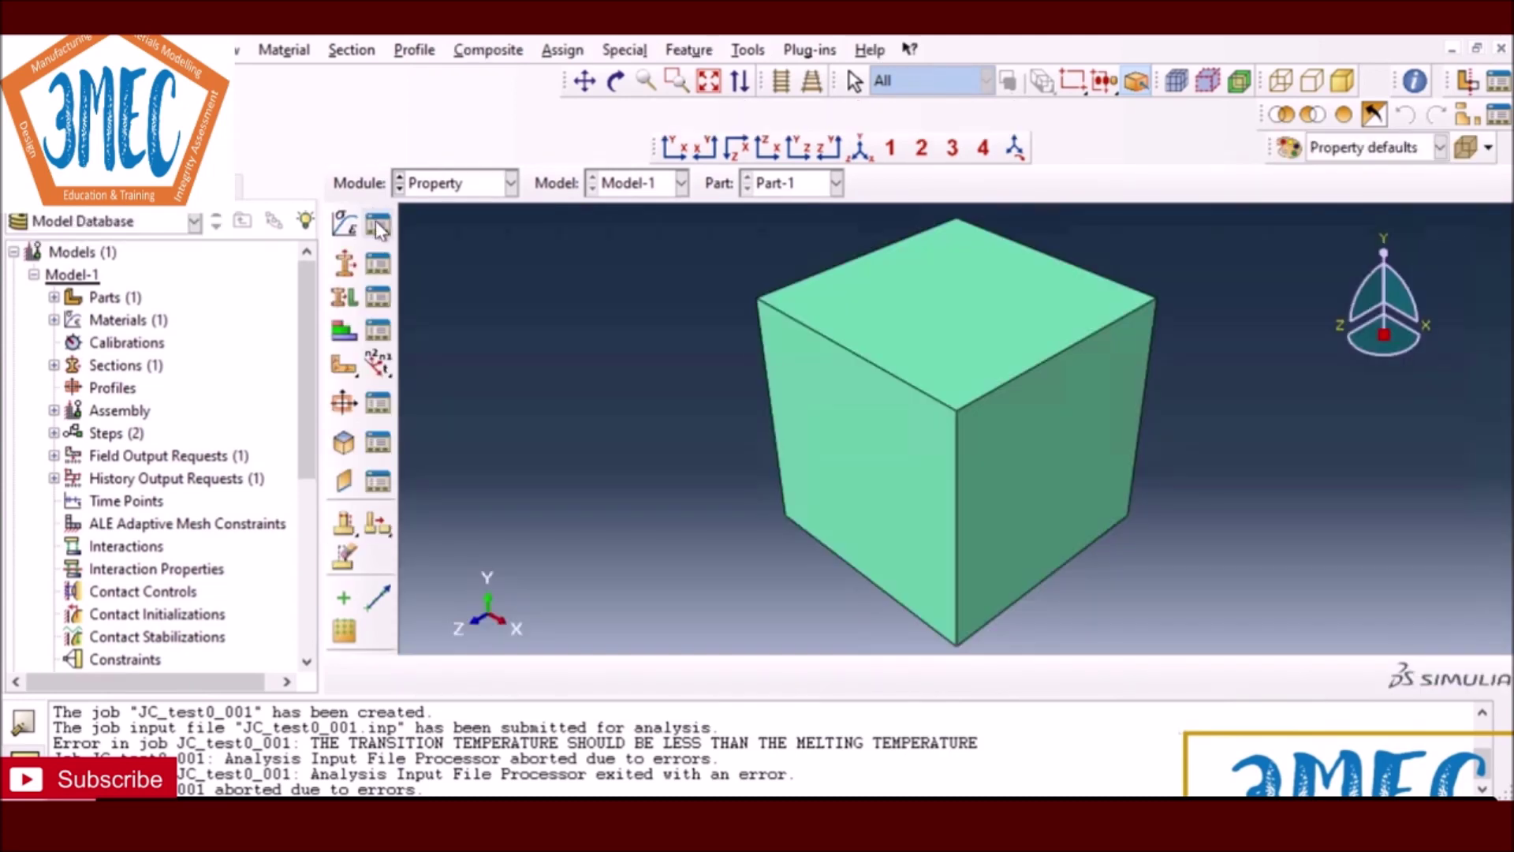
pyautogui.click(377, 226)
pyautogui.click(658, 373)
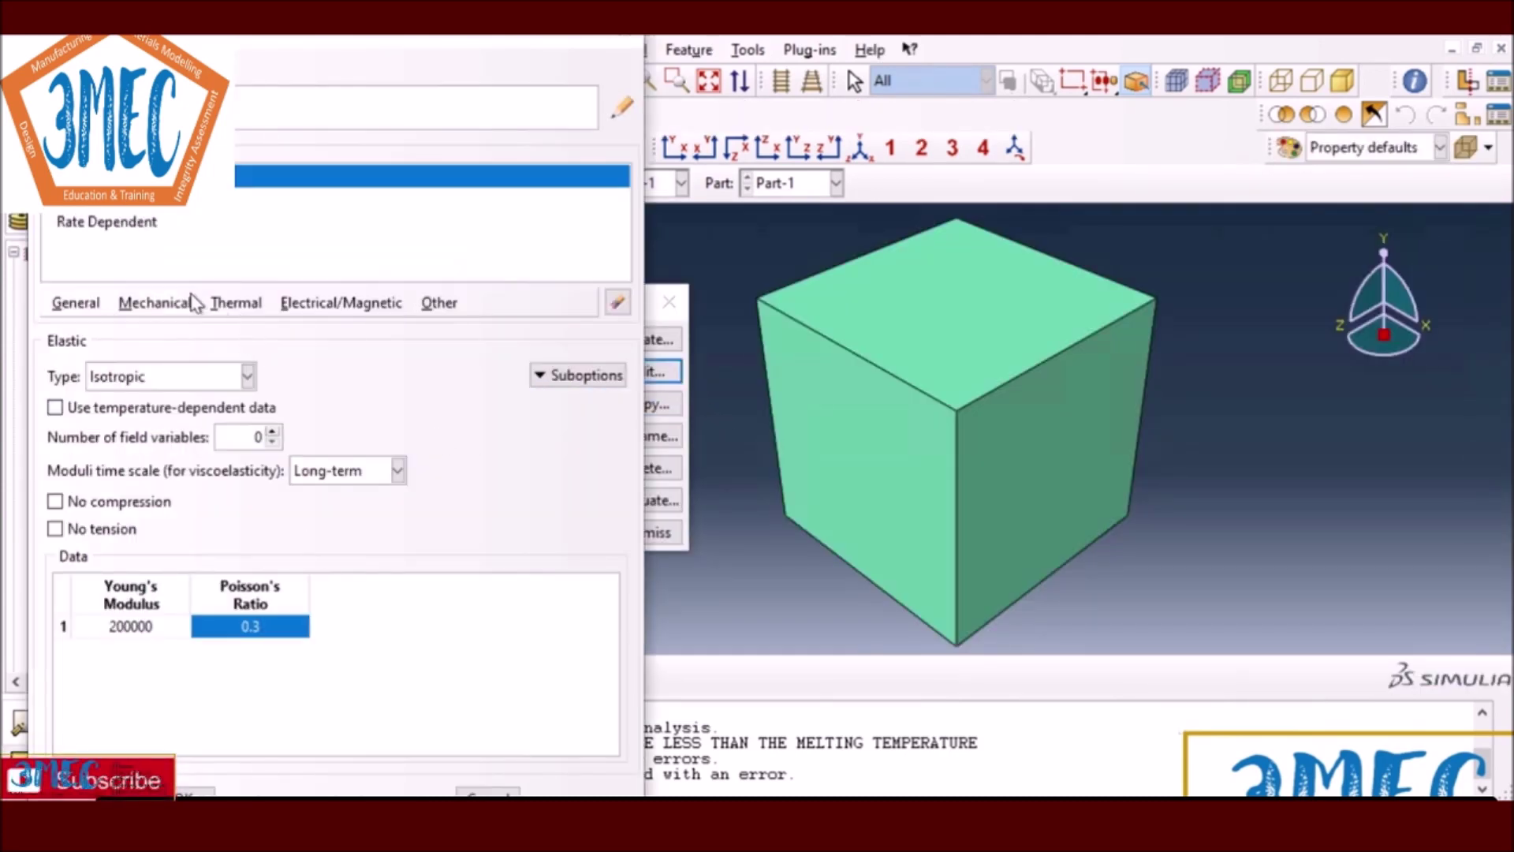
pyautogui.click(65, 207)
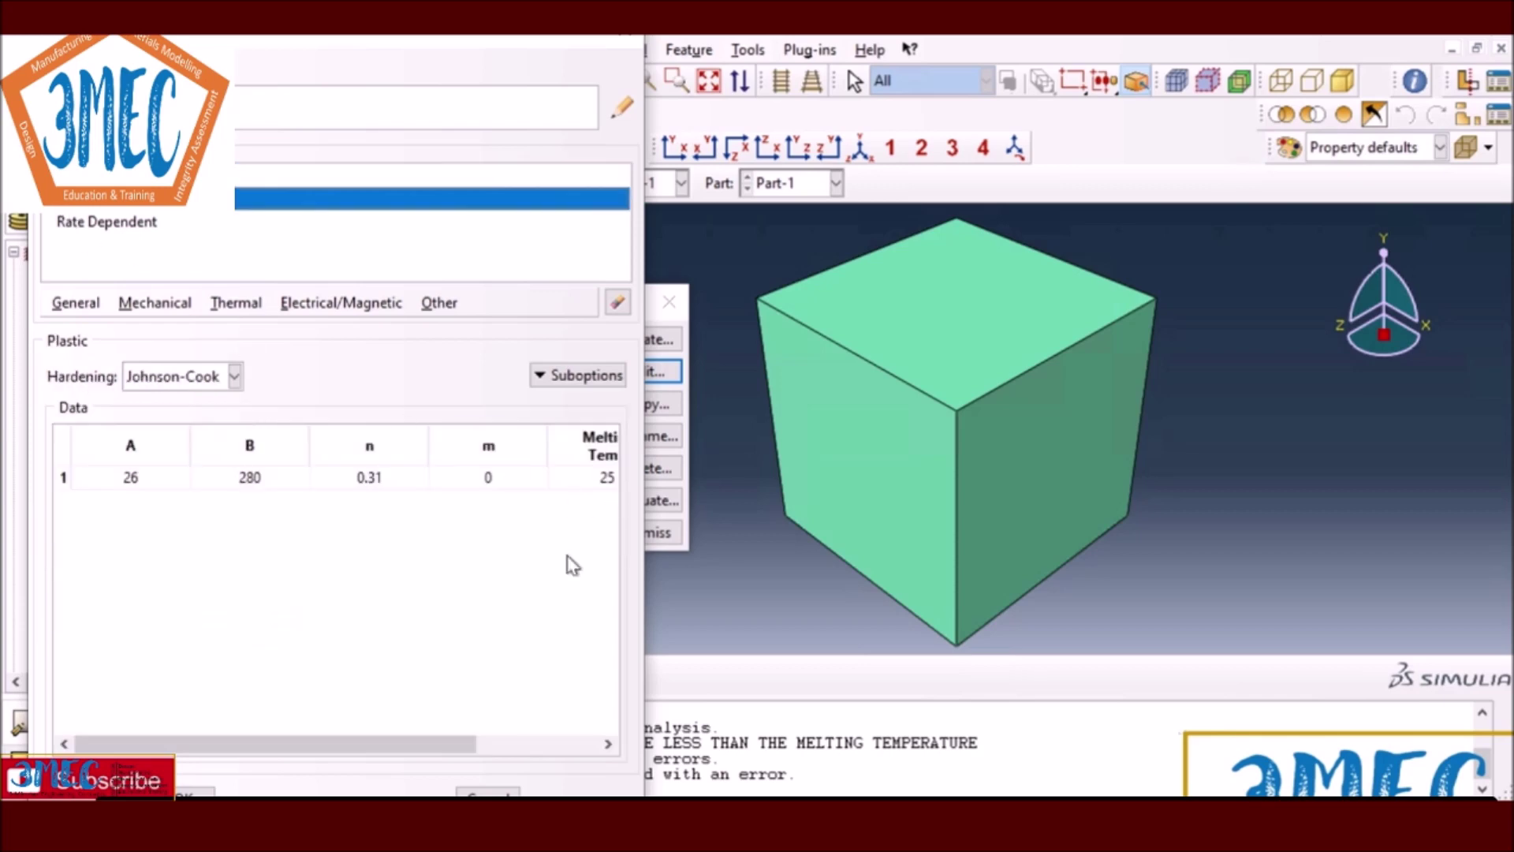
pyautogui.click(517, 747)
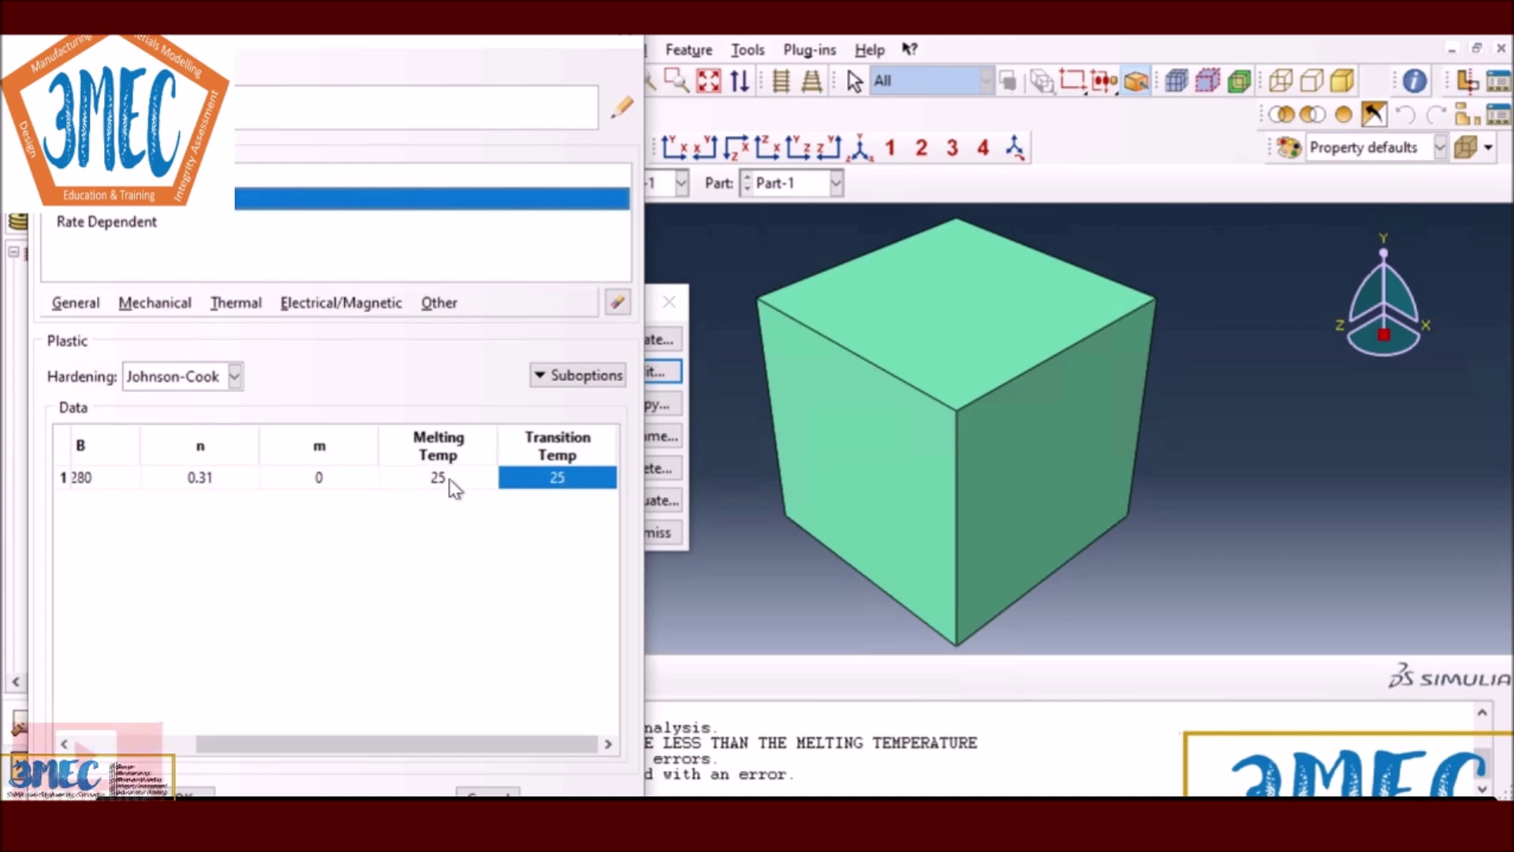
pyautogui.doubleClick(516, 476)
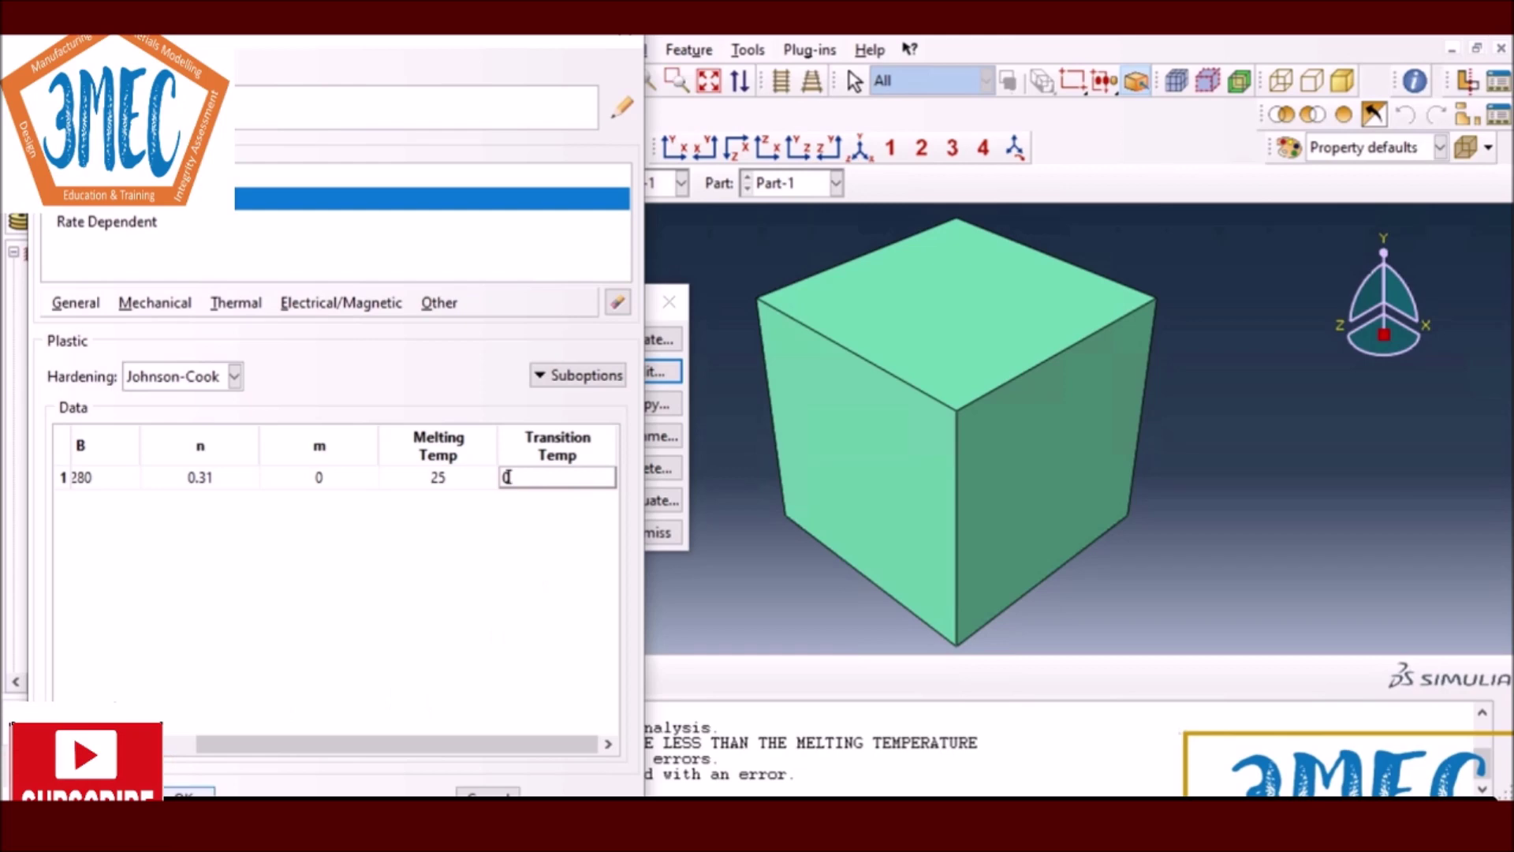
pyautogui.press('Return')
pyautogui.press('Return')
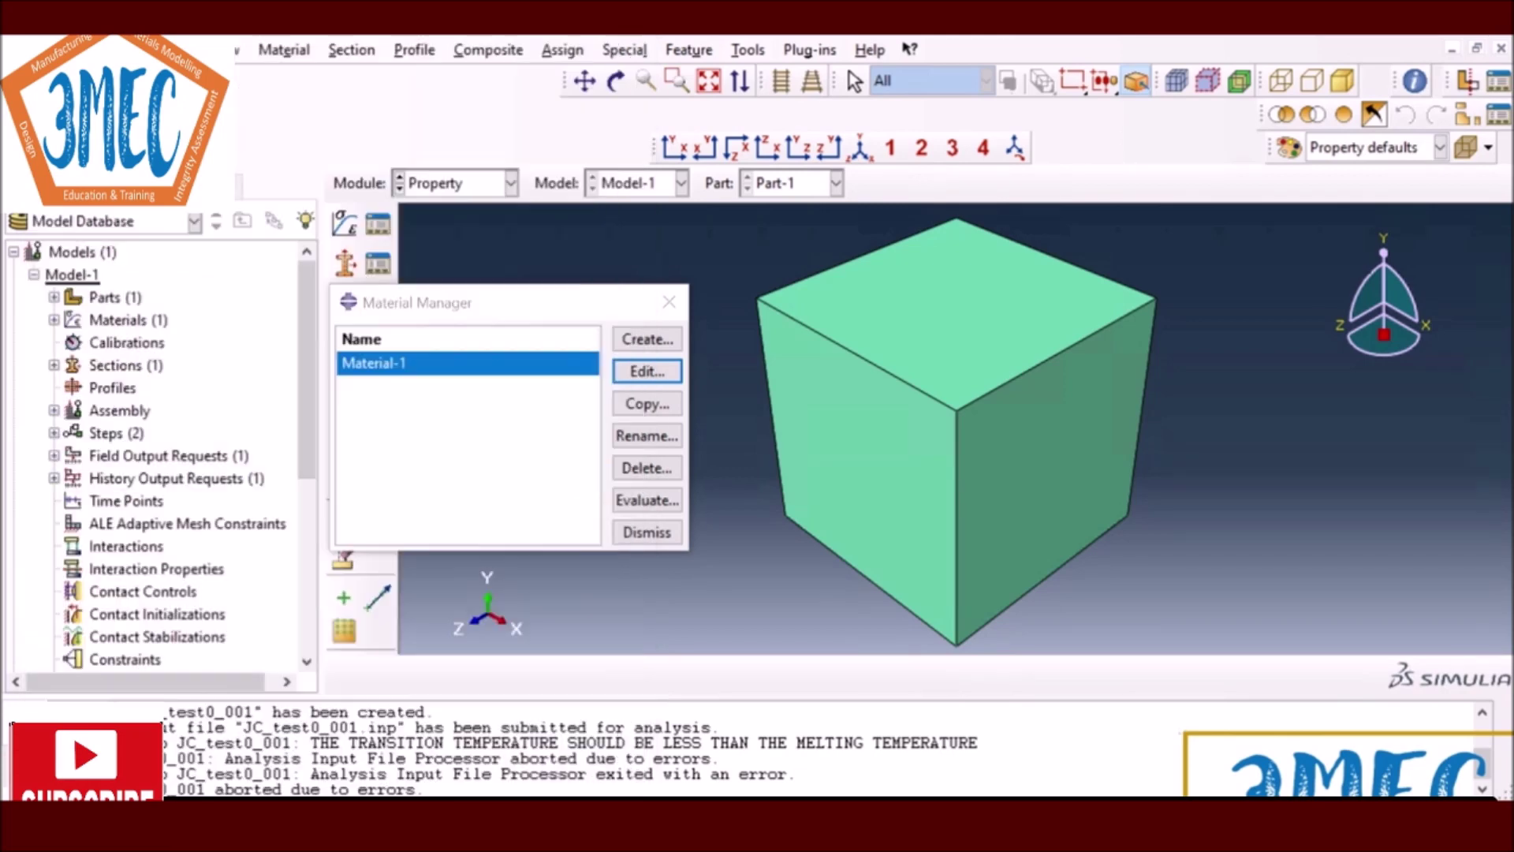
# Step: Edit Material-1 again, set its Johnson-Cook melting temperature to 500 and save the material
pyautogui.click(647, 373)
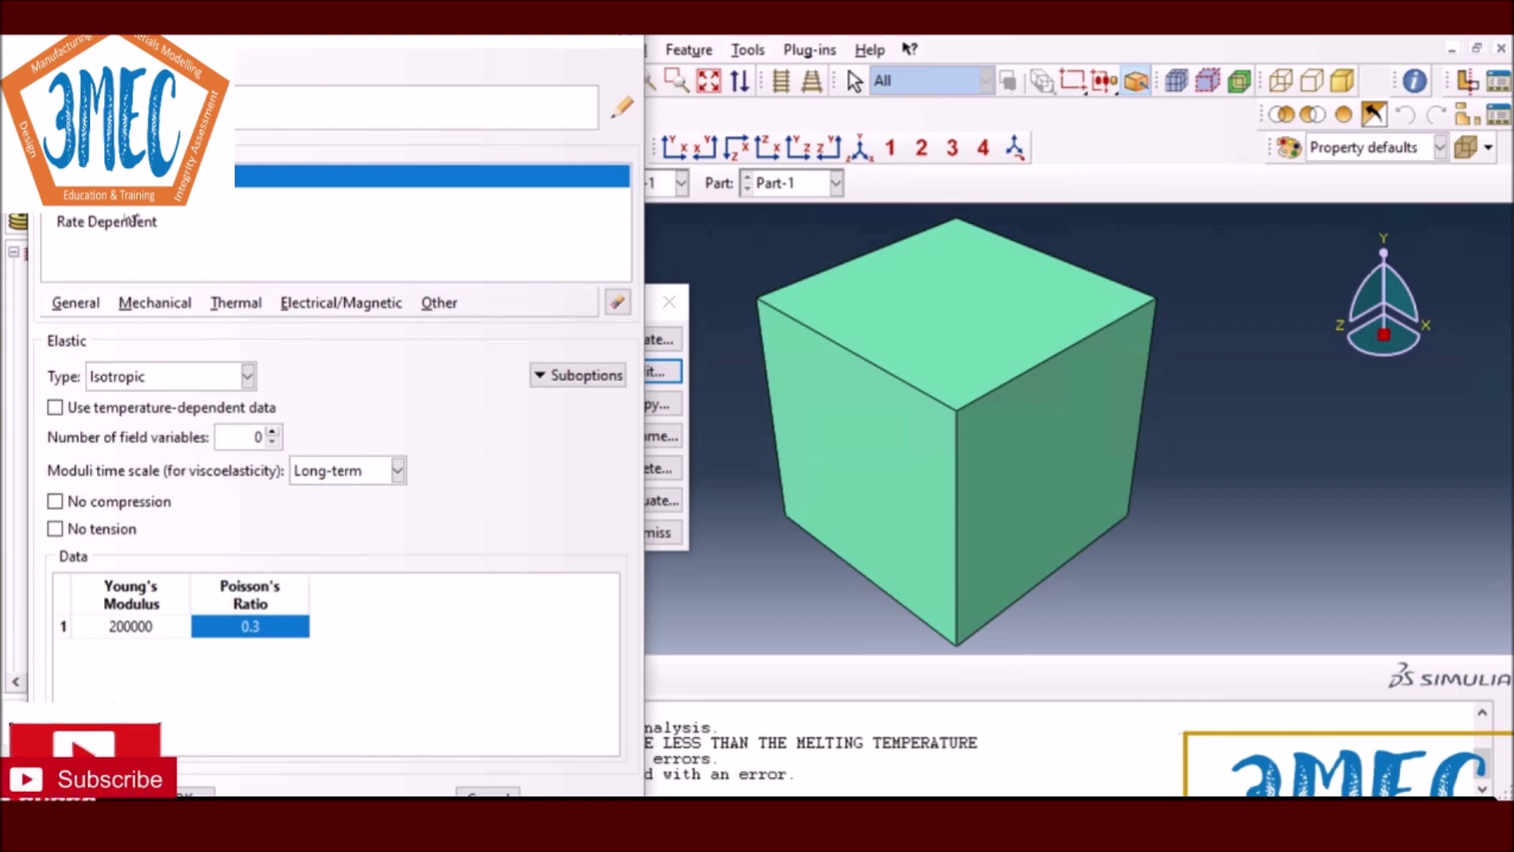
pyautogui.click(197, 198)
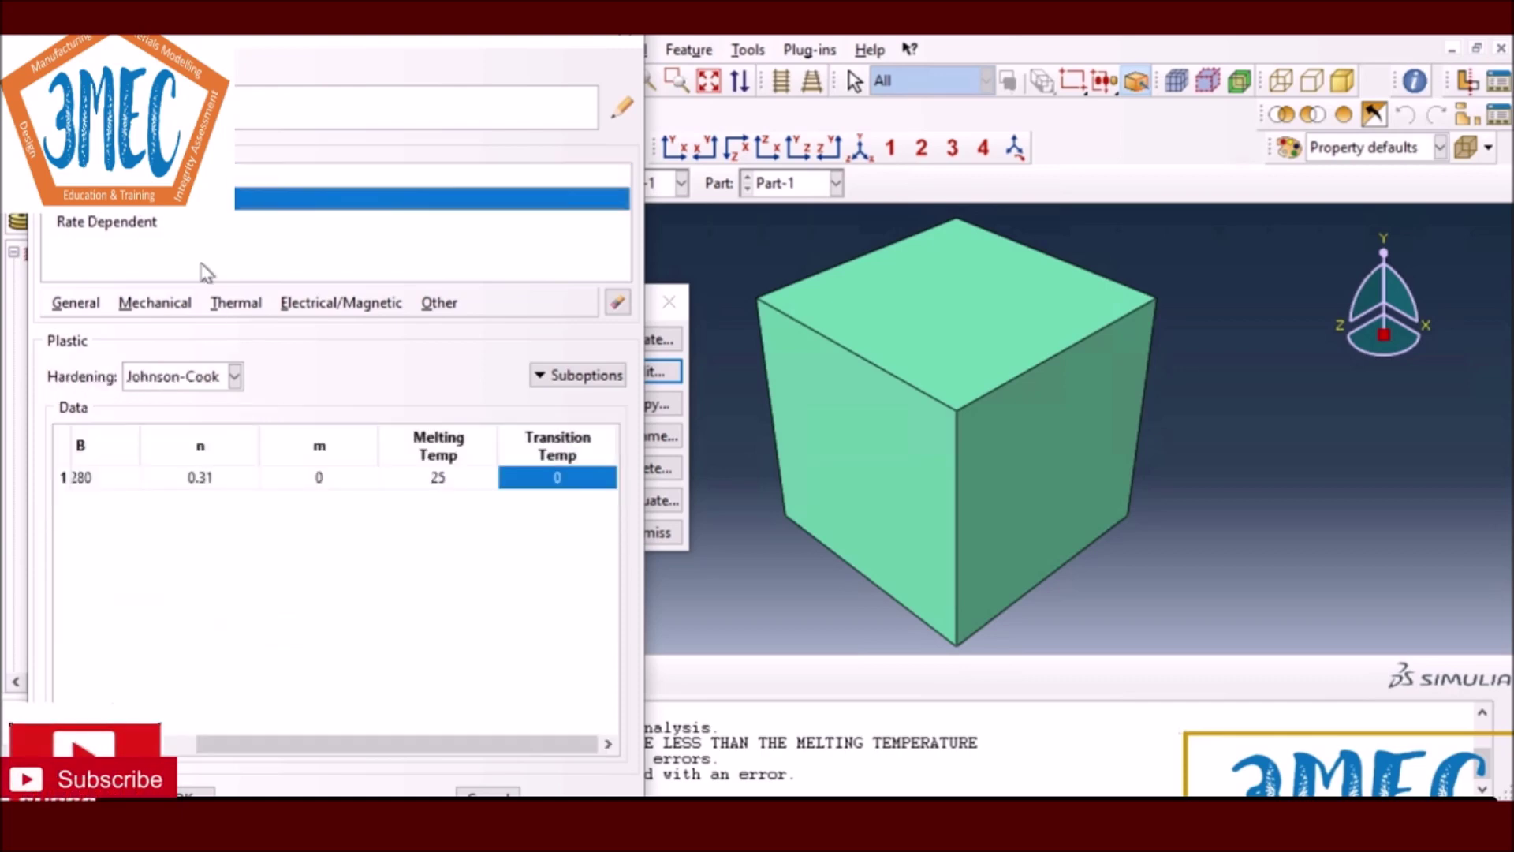
pyautogui.doubleClick(441, 481)
pyautogui.write('500')
pyautogui.click(193, 790)
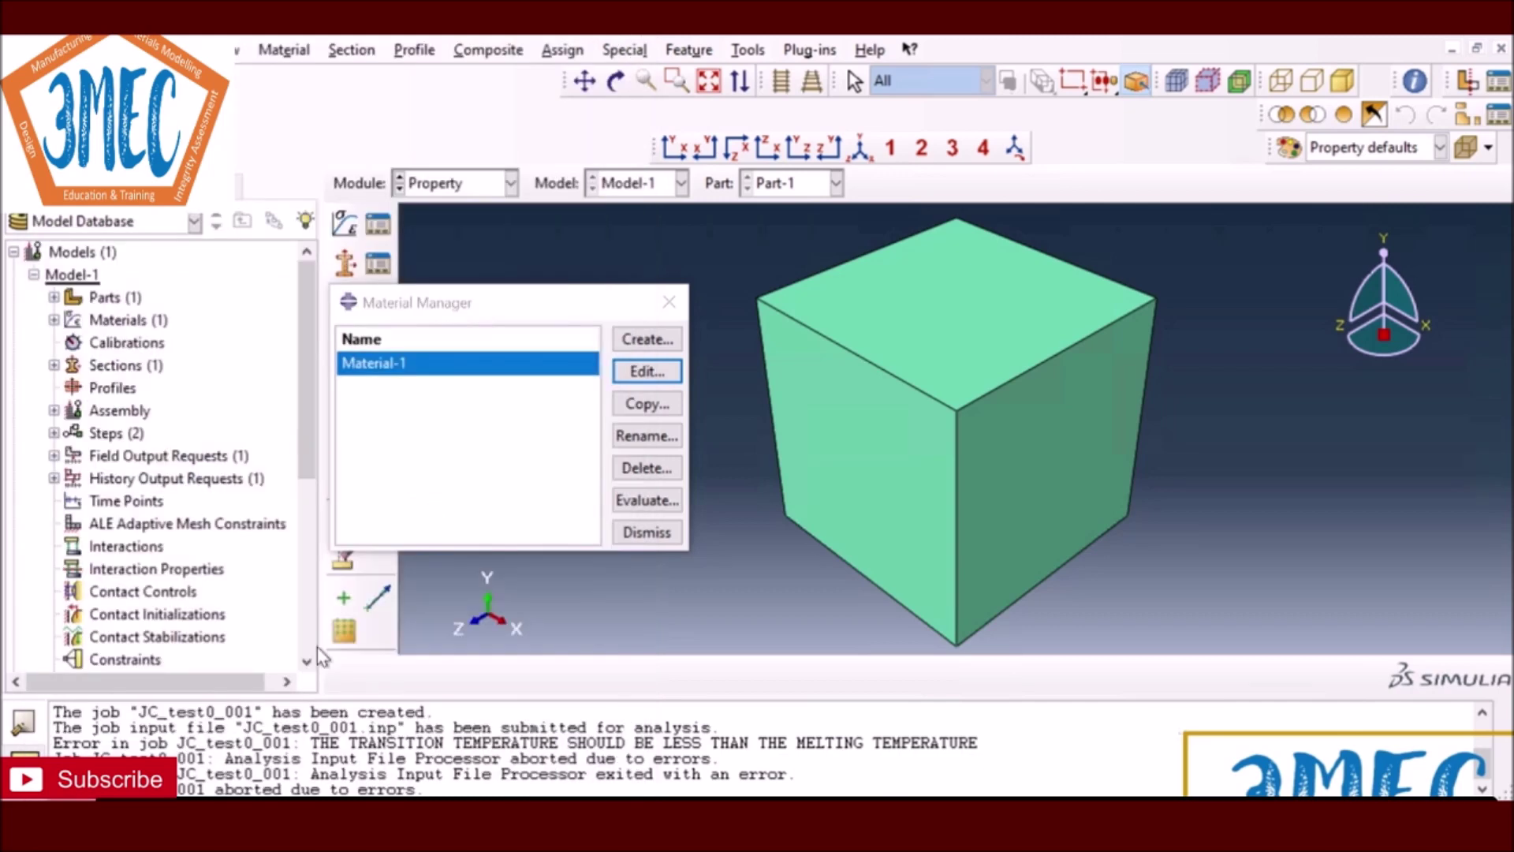
# Step: Return to the Job module and resubmit job JC_test0_001 for analysis
pyautogui.click(510, 183)
pyautogui.click(445, 392)
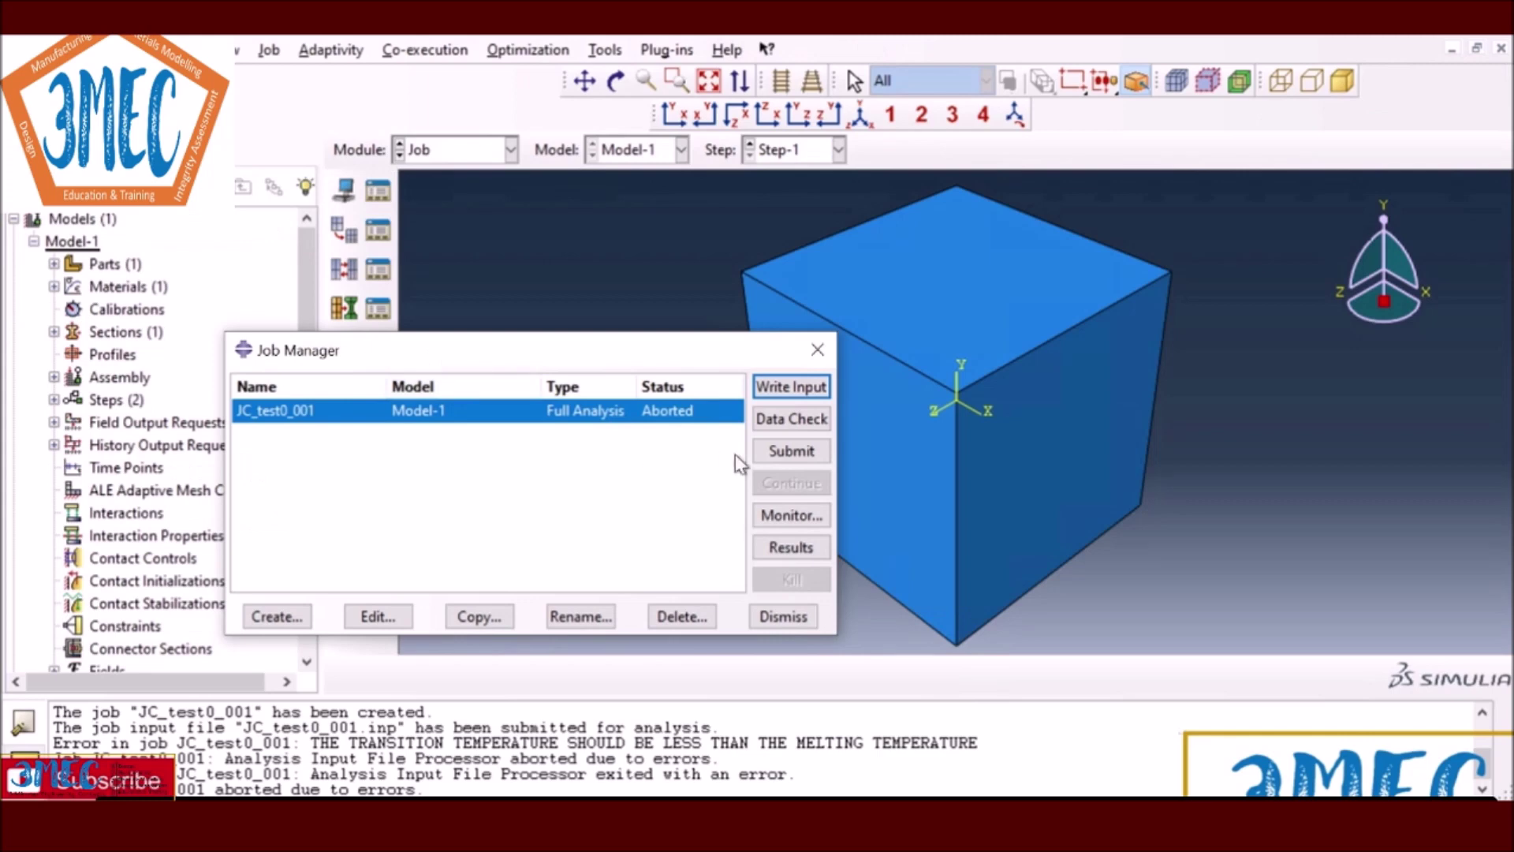
pyautogui.click(791, 451)
pyautogui.click(158, 571)
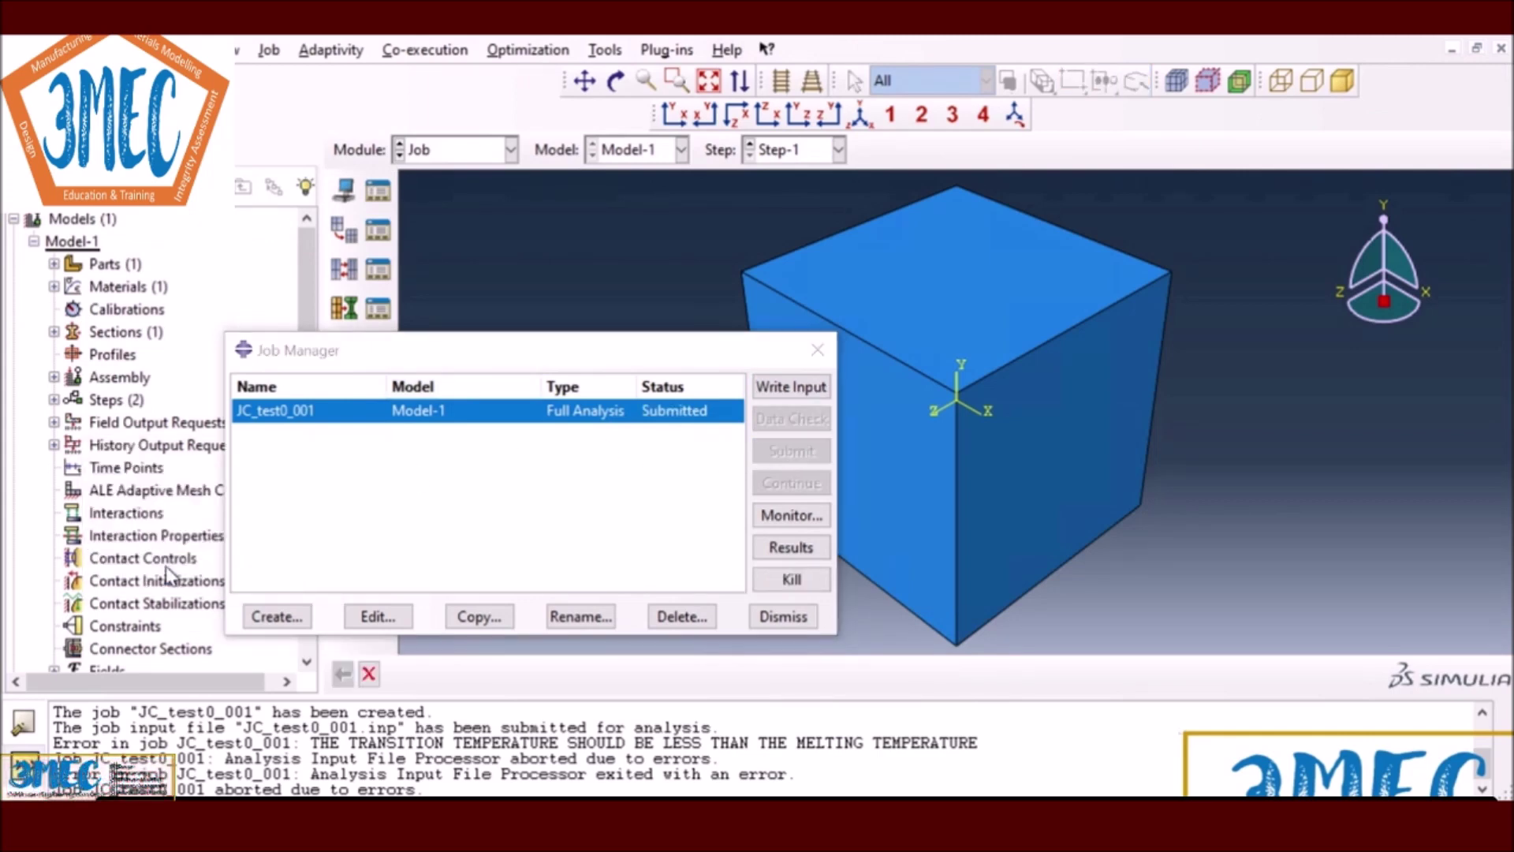
# Step: Monitor the increments of job JC_test0_001 in an enlarged monitor window until the run ends, then close the monitor
pyautogui.click(792, 516)
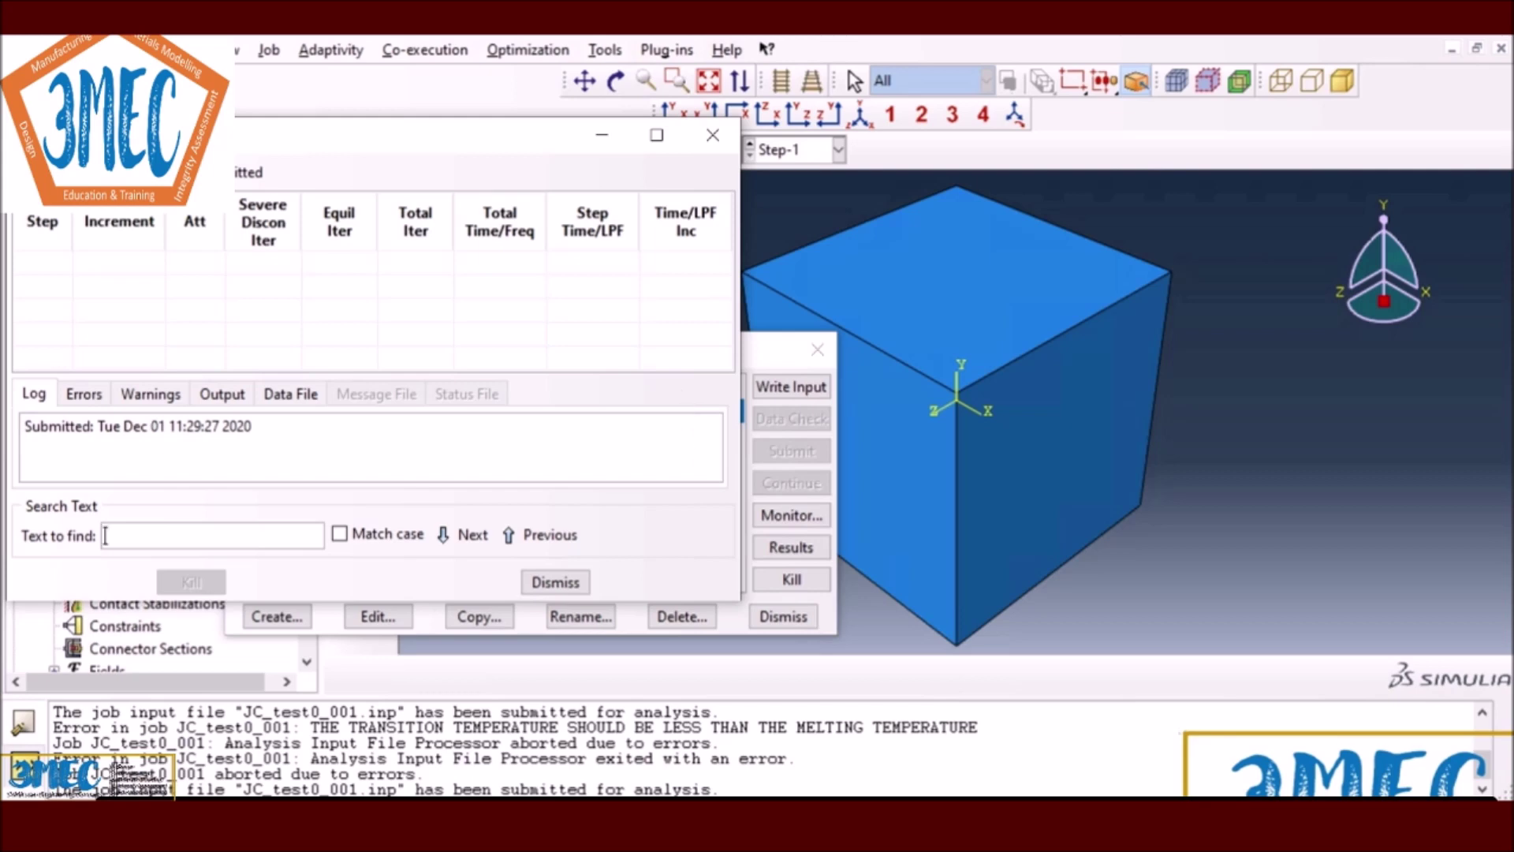
pyautogui.moveTo(666, 601); pyautogui.dragTo(671, 731)
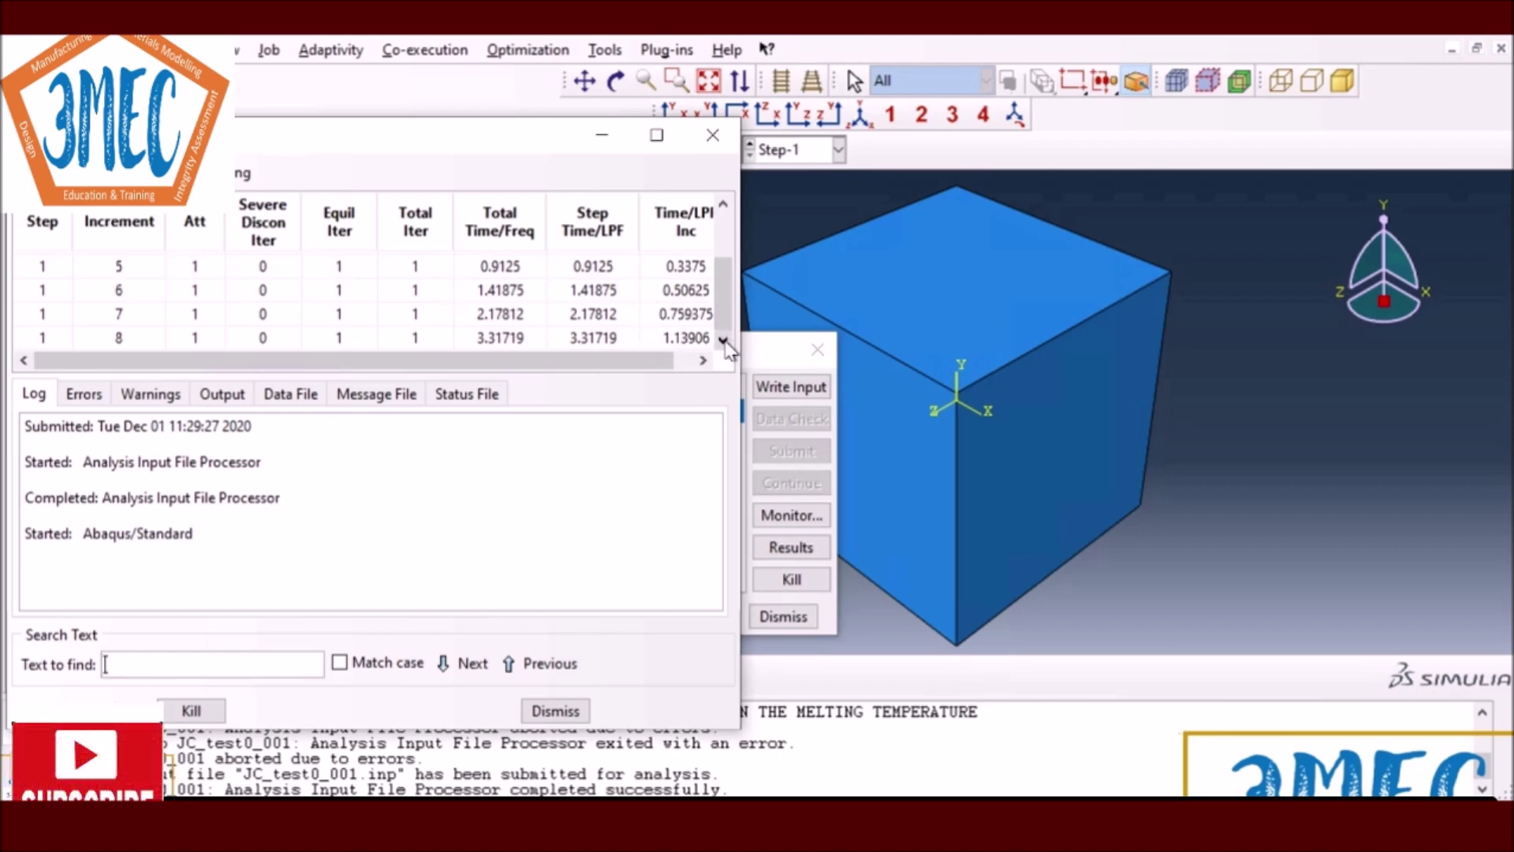
pyautogui.moveTo(720, 314); pyautogui.dragTo(720, 337)
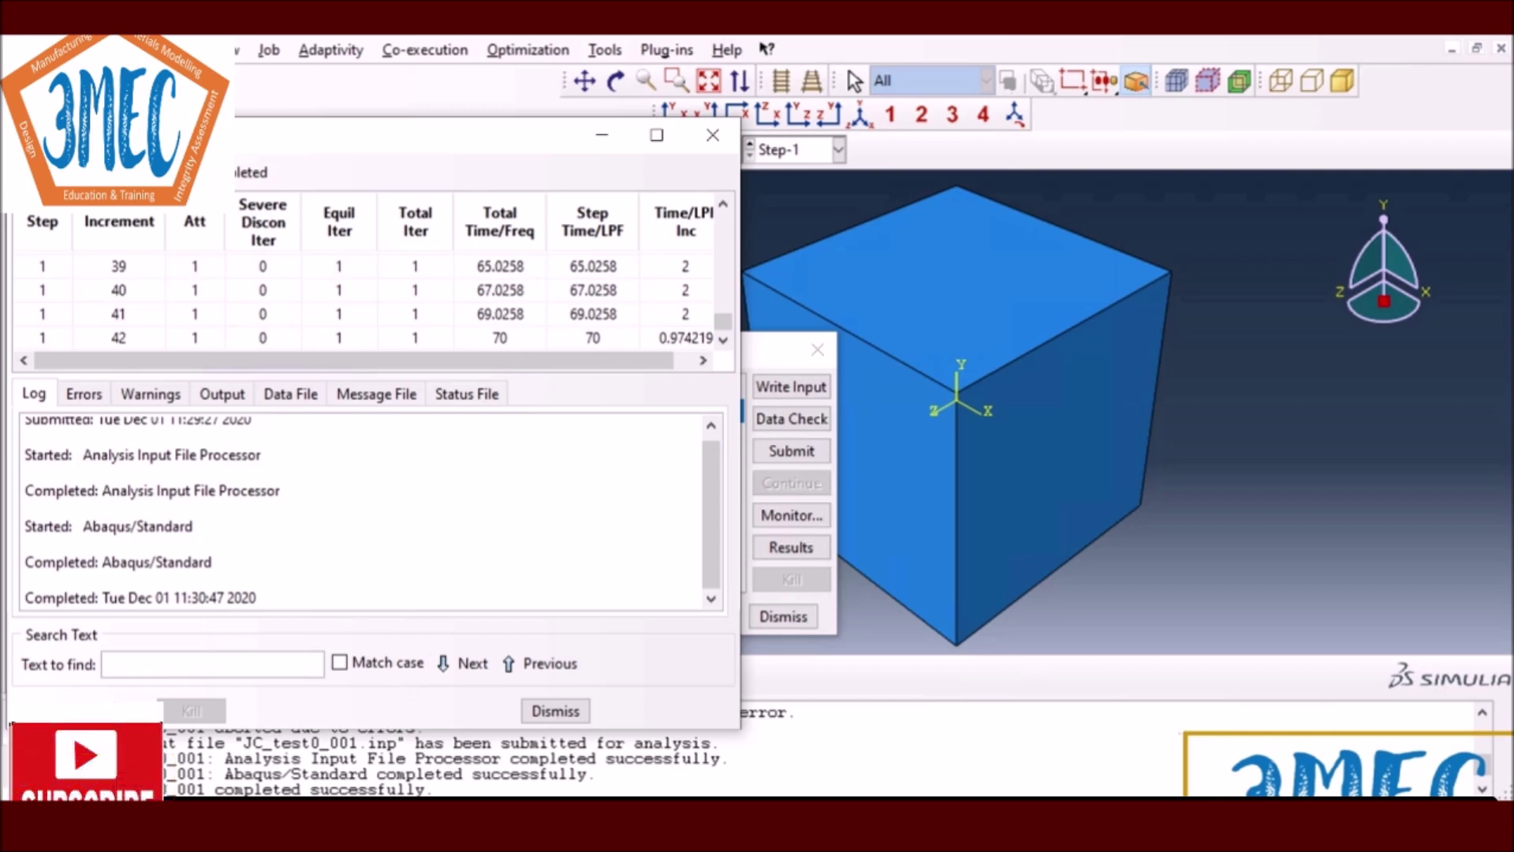
pyautogui.click(539, 713)
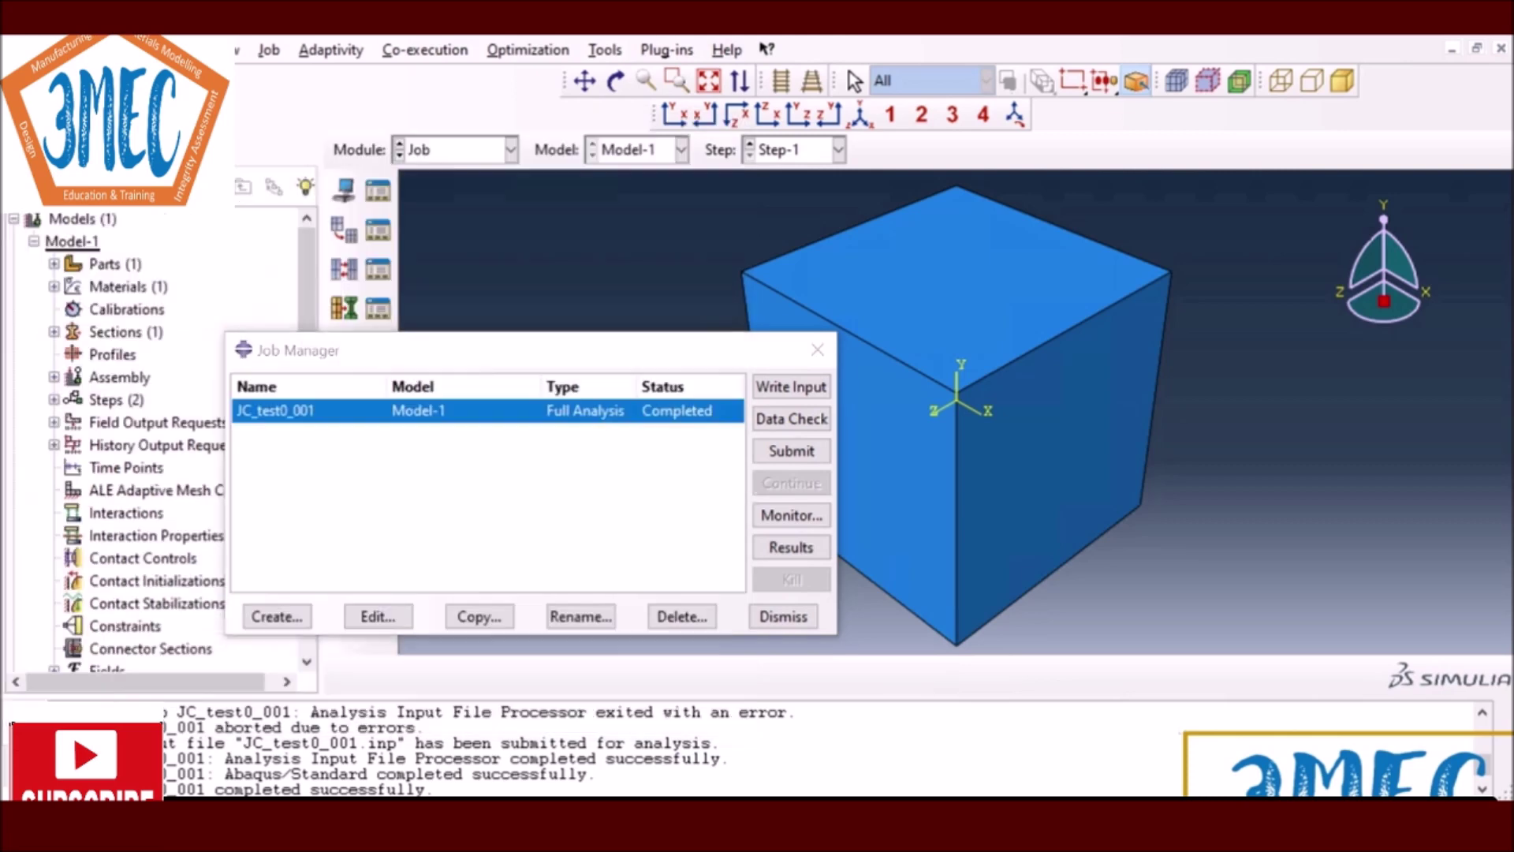
# Step: Open the results of JC_test0_001, plot the Mises stress contours and compare the first and last frames
pyautogui.click(792, 545)
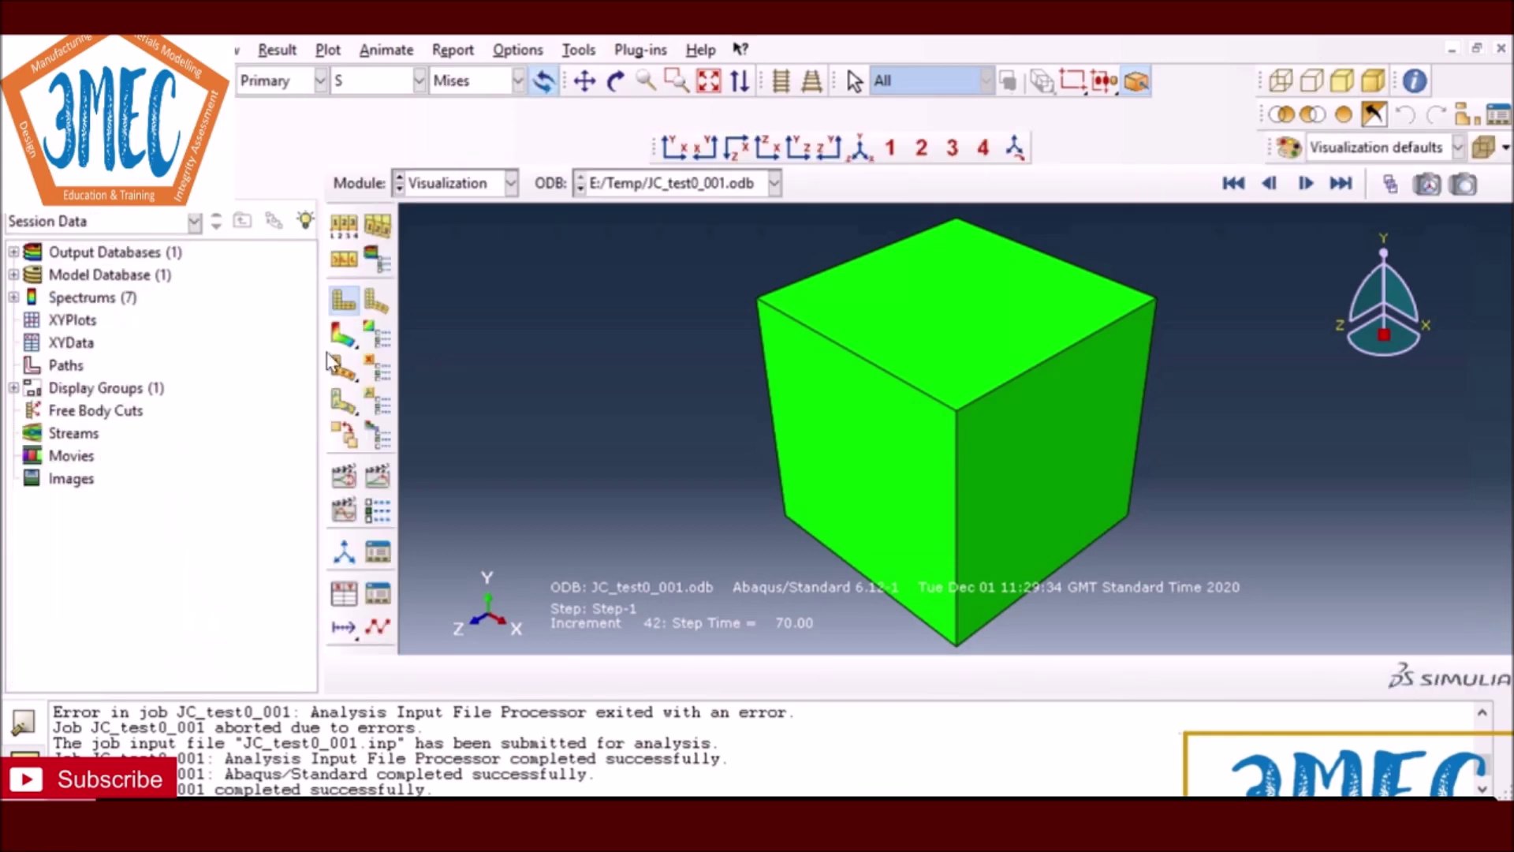
pyautogui.click(345, 337)
pyautogui.click(1234, 183)
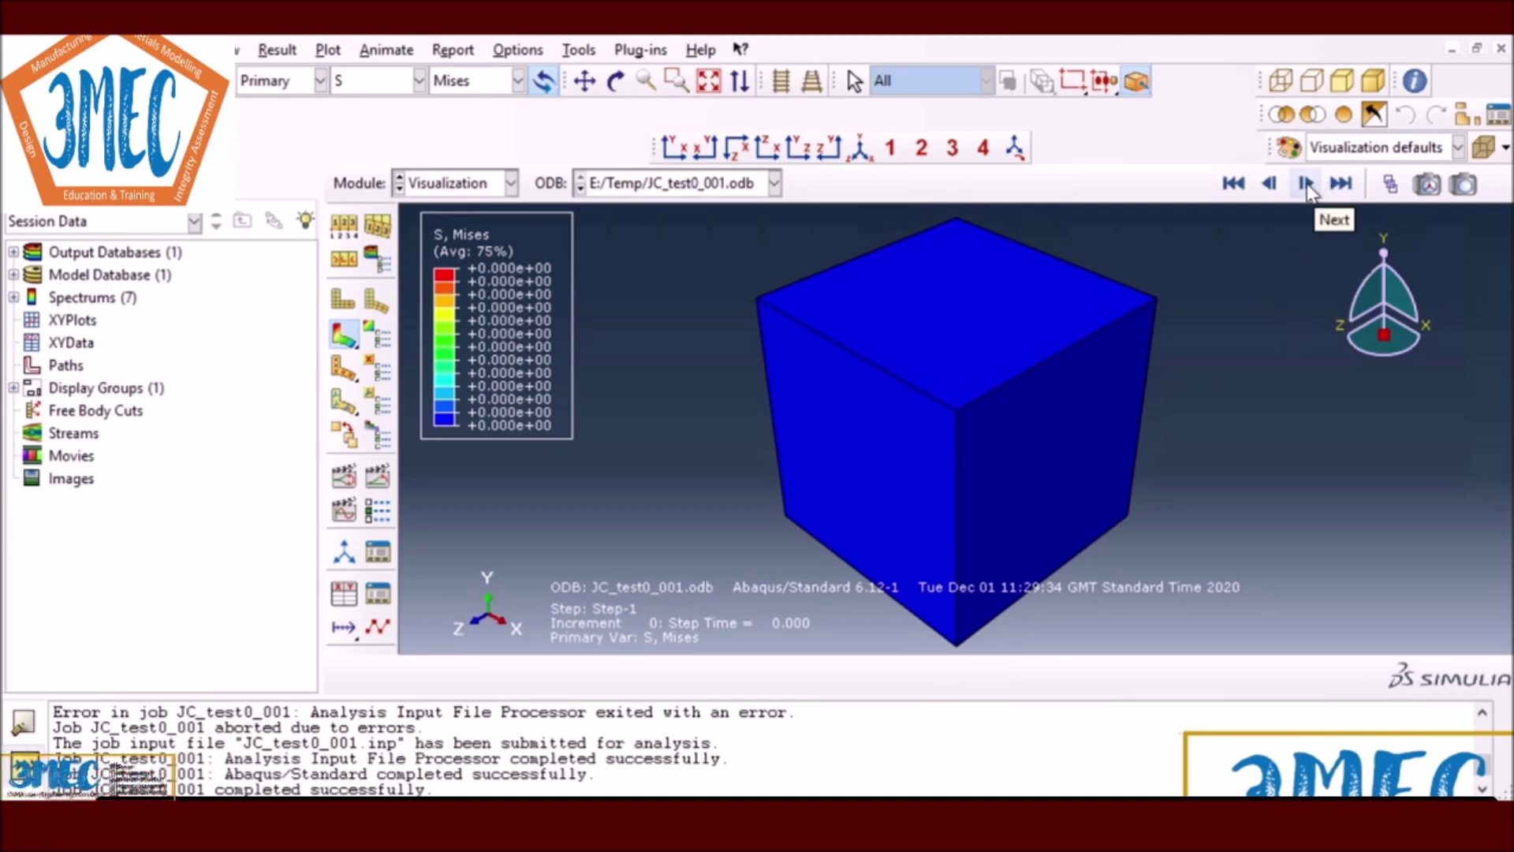
pyautogui.click(1340, 183)
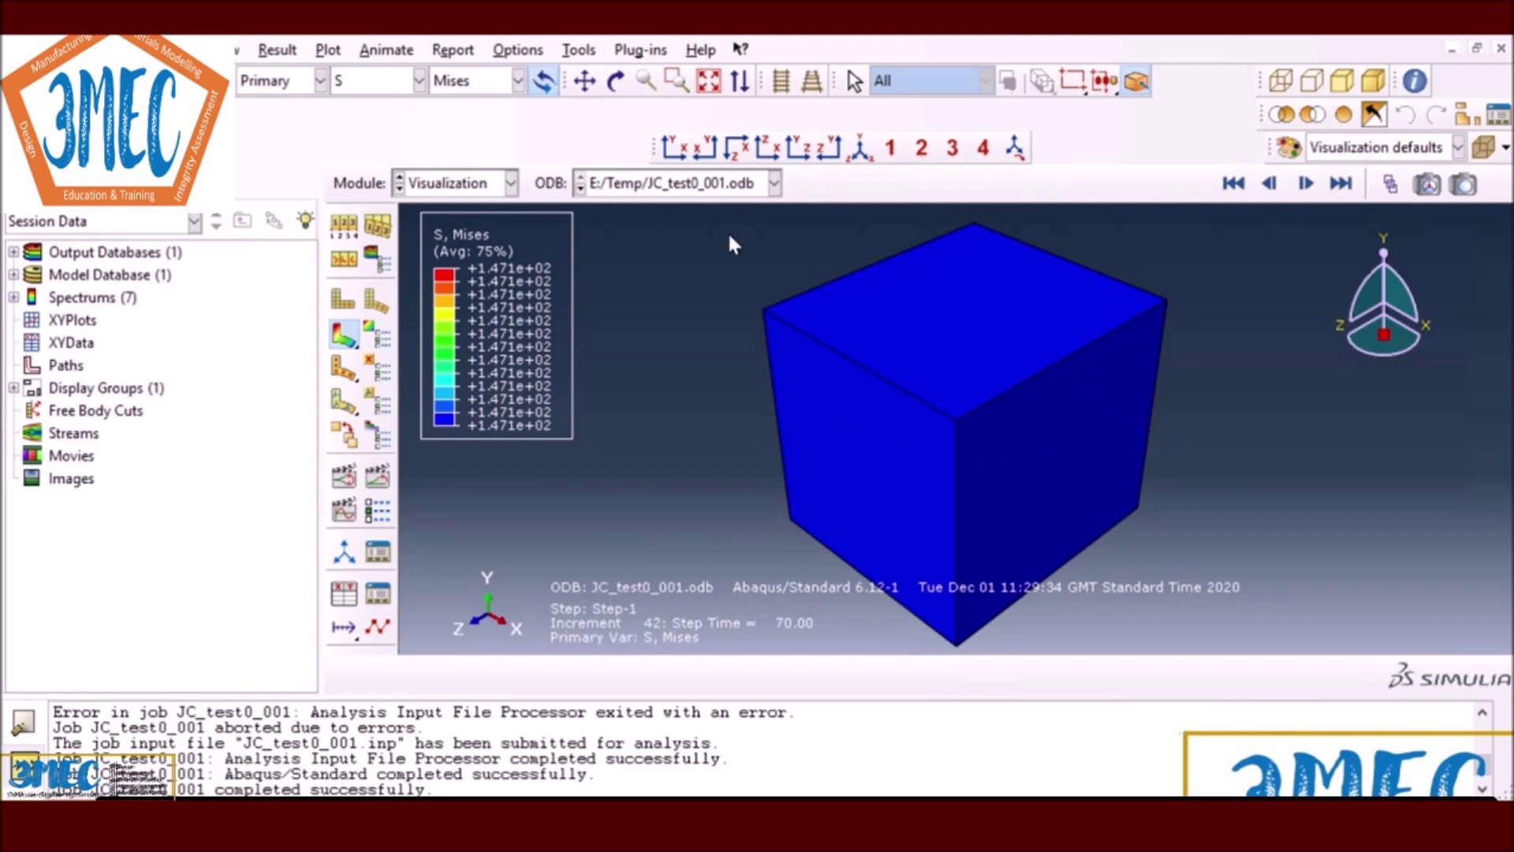
# Step: Start creating XY data from the ODB field output and select the logarithmic strain component LE33 at the integration point
pyautogui.click(580, 51)
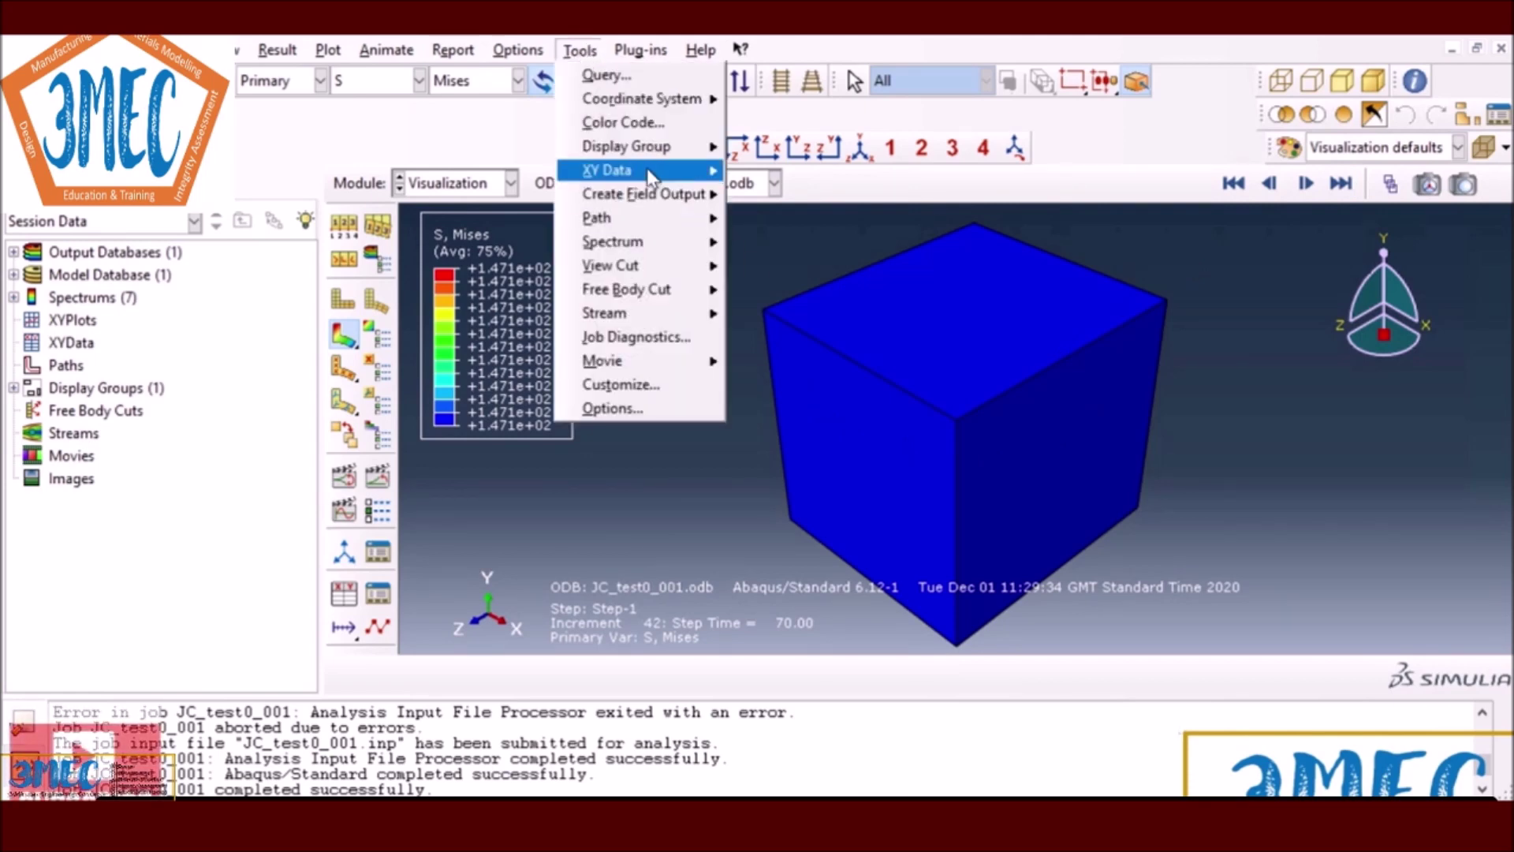
pyautogui.moveTo(651, 172)
pyautogui.click(769, 196)
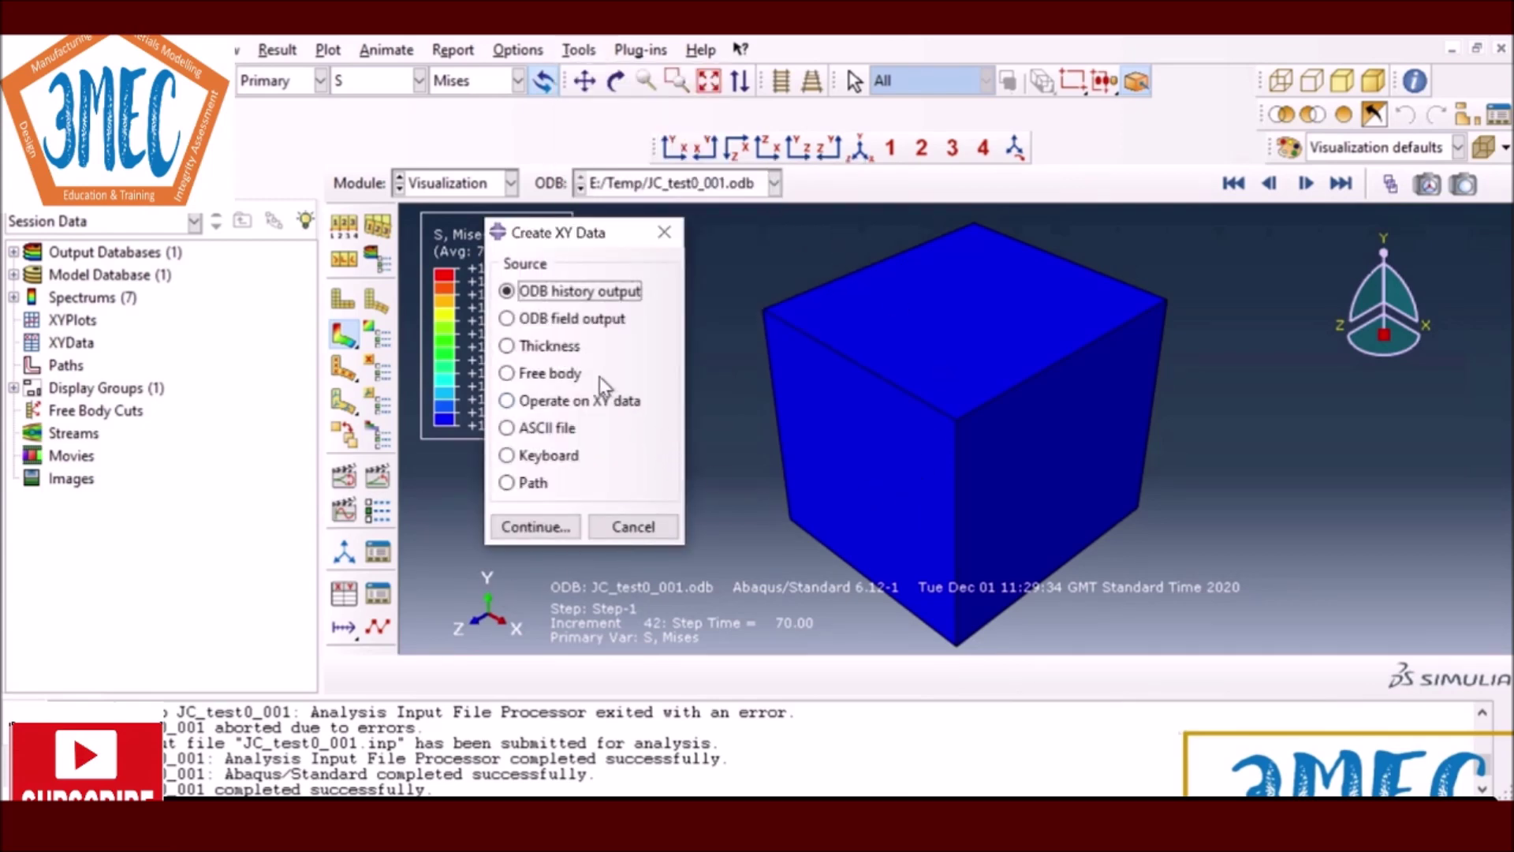
pyautogui.click(587, 322)
pyautogui.click(535, 526)
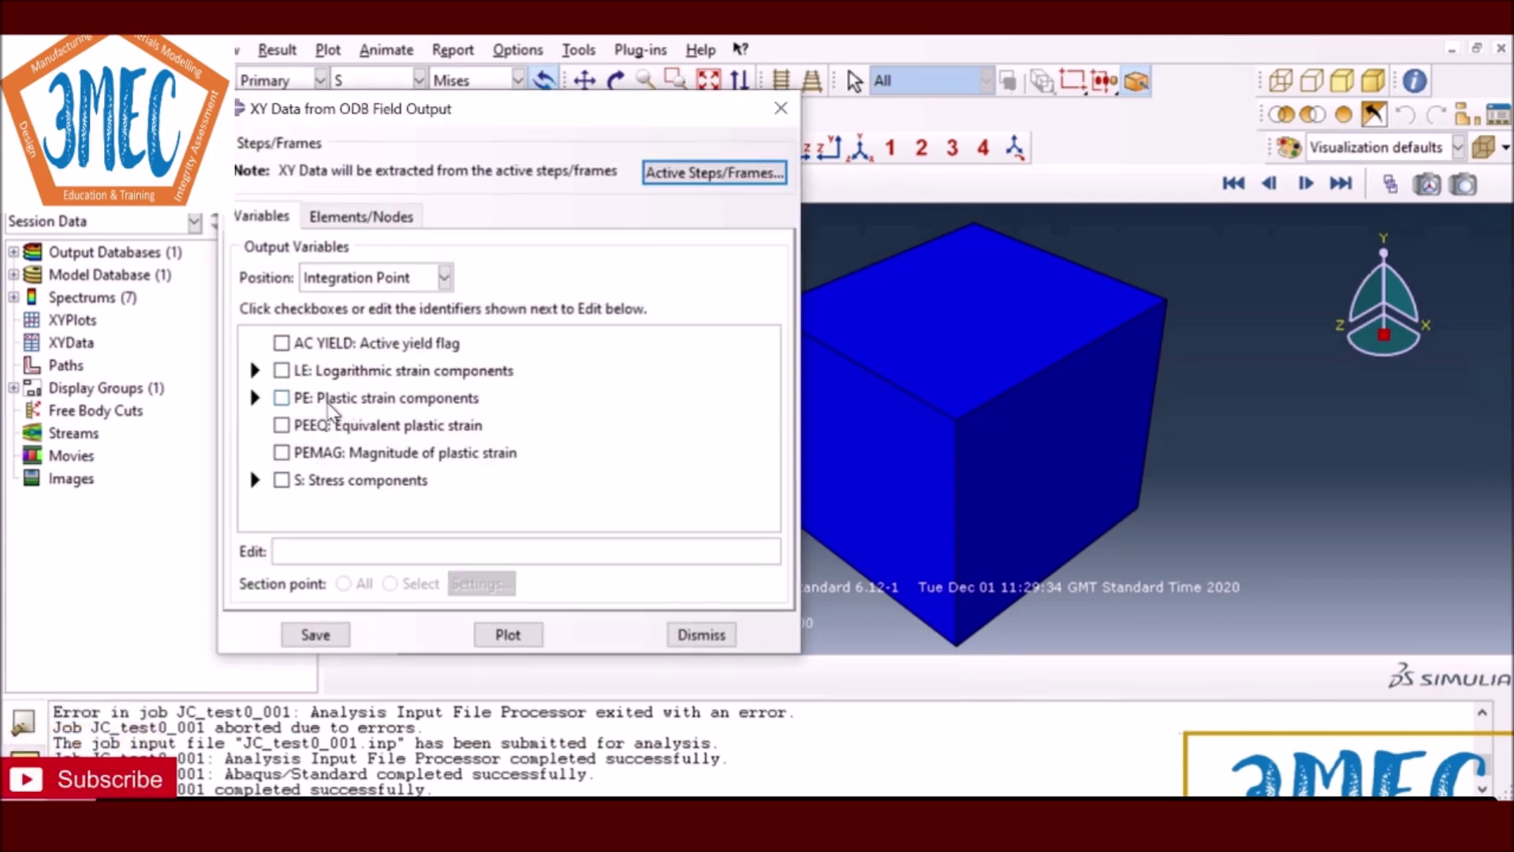
pyautogui.click(255, 369)
pyautogui.scroll(-4, 315, 497)
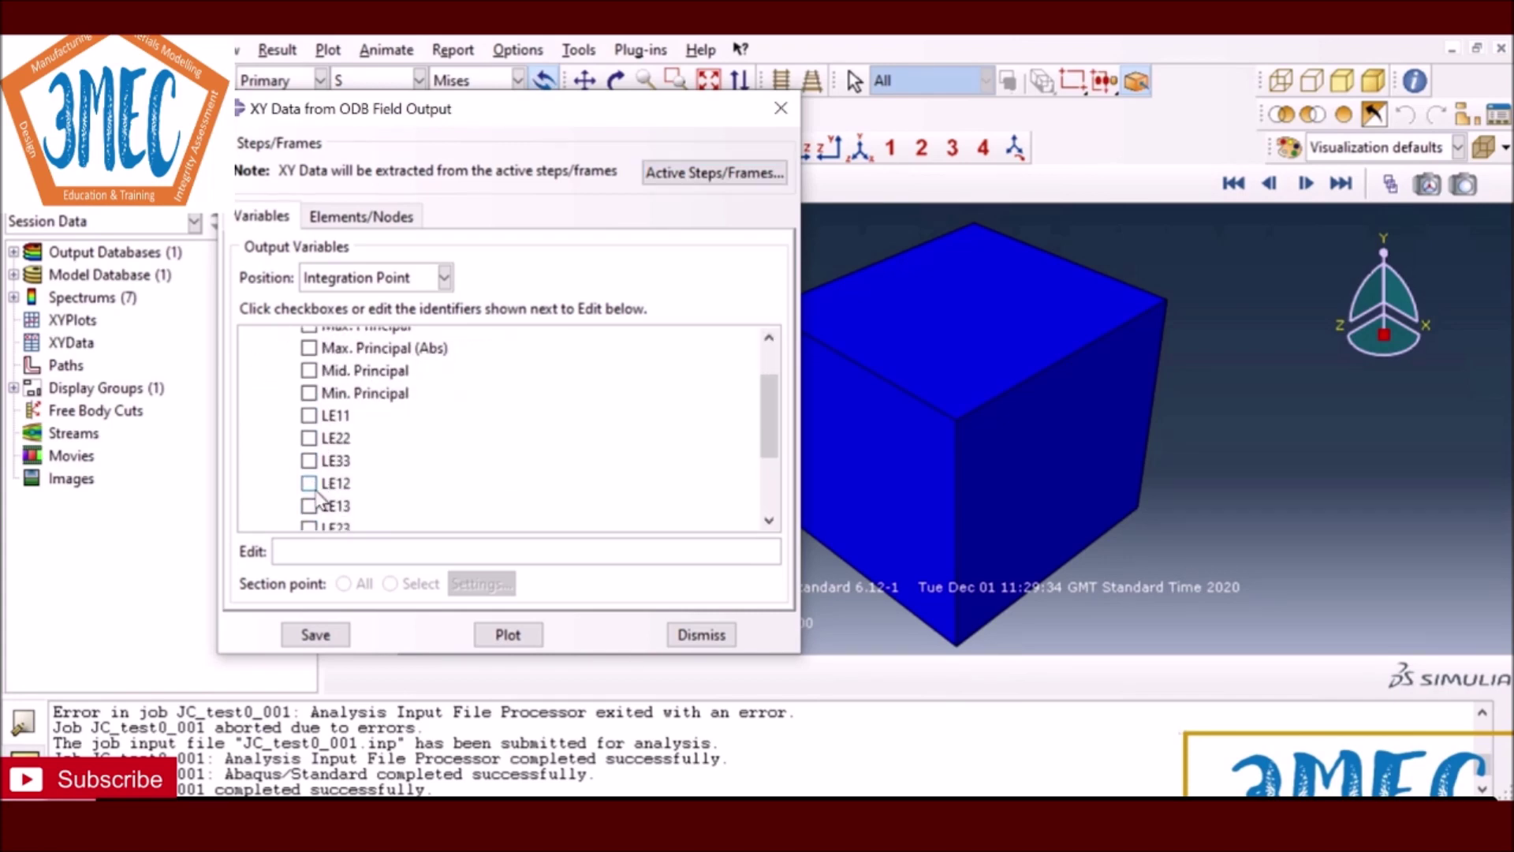
pyautogui.click(309, 438)
pyautogui.scroll(4, 288, 430)
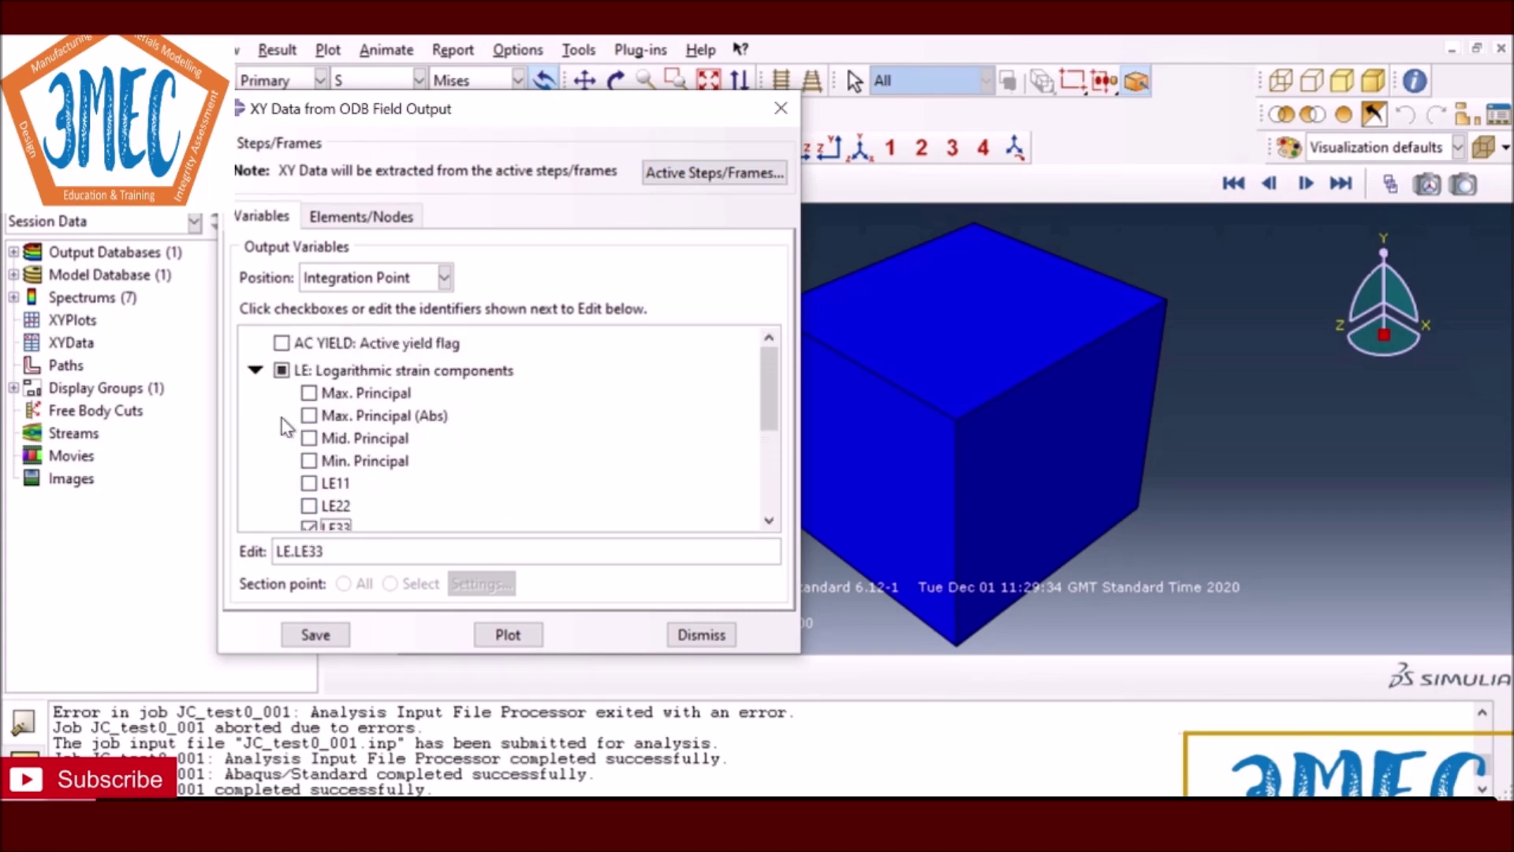
# Step: Add the stress component S33 to the output variables for the XY data extraction
pyautogui.click(255, 370)
pyautogui.click(254, 479)
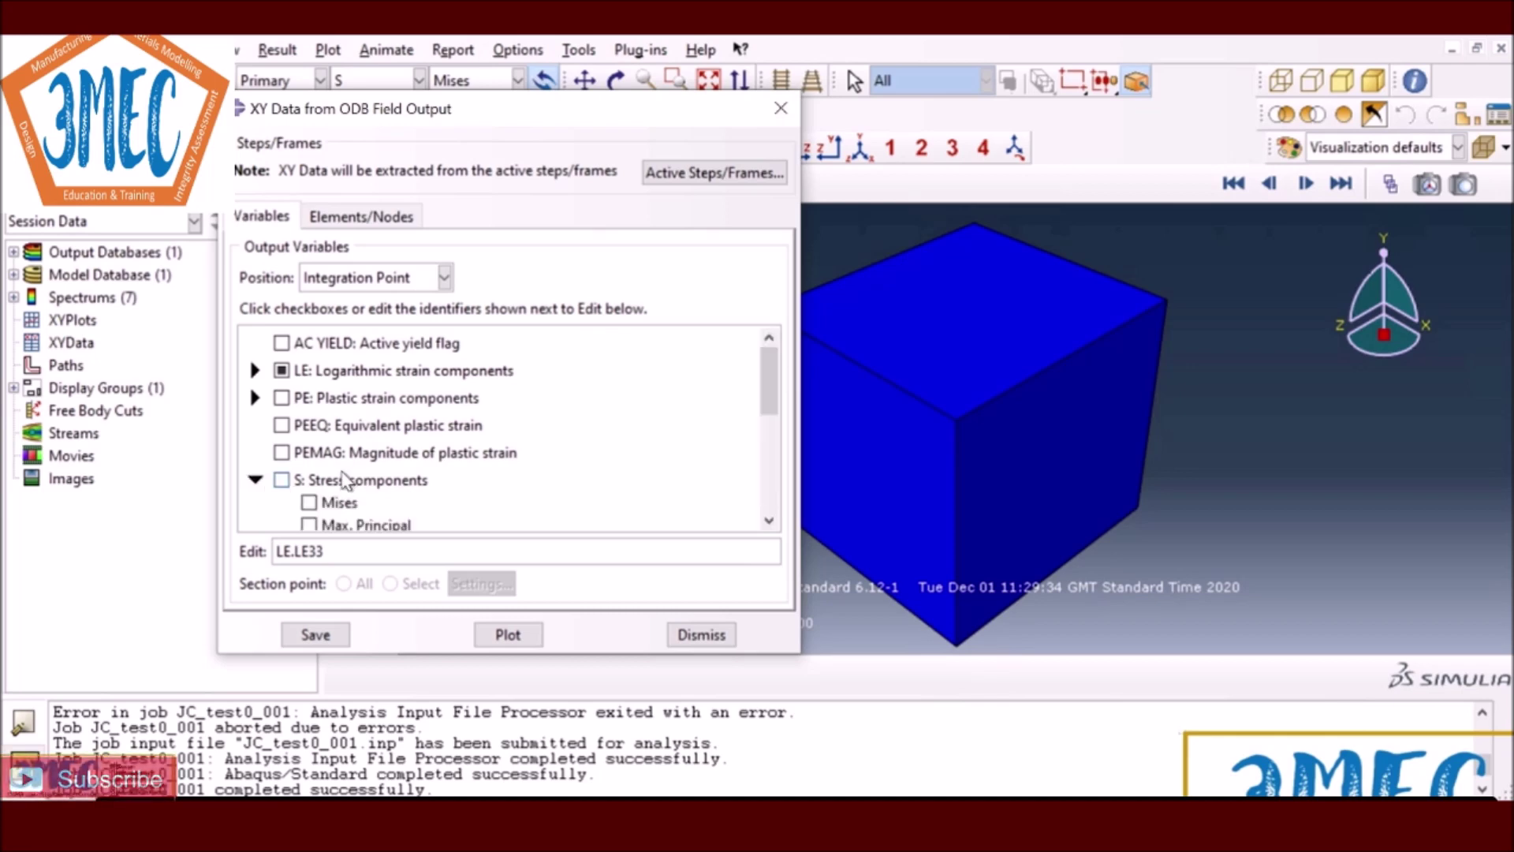
pyautogui.scroll(-3, 338, 497)
pyautogui.scroll(-2, 343, 485)
pyautogui.click(345, 515)
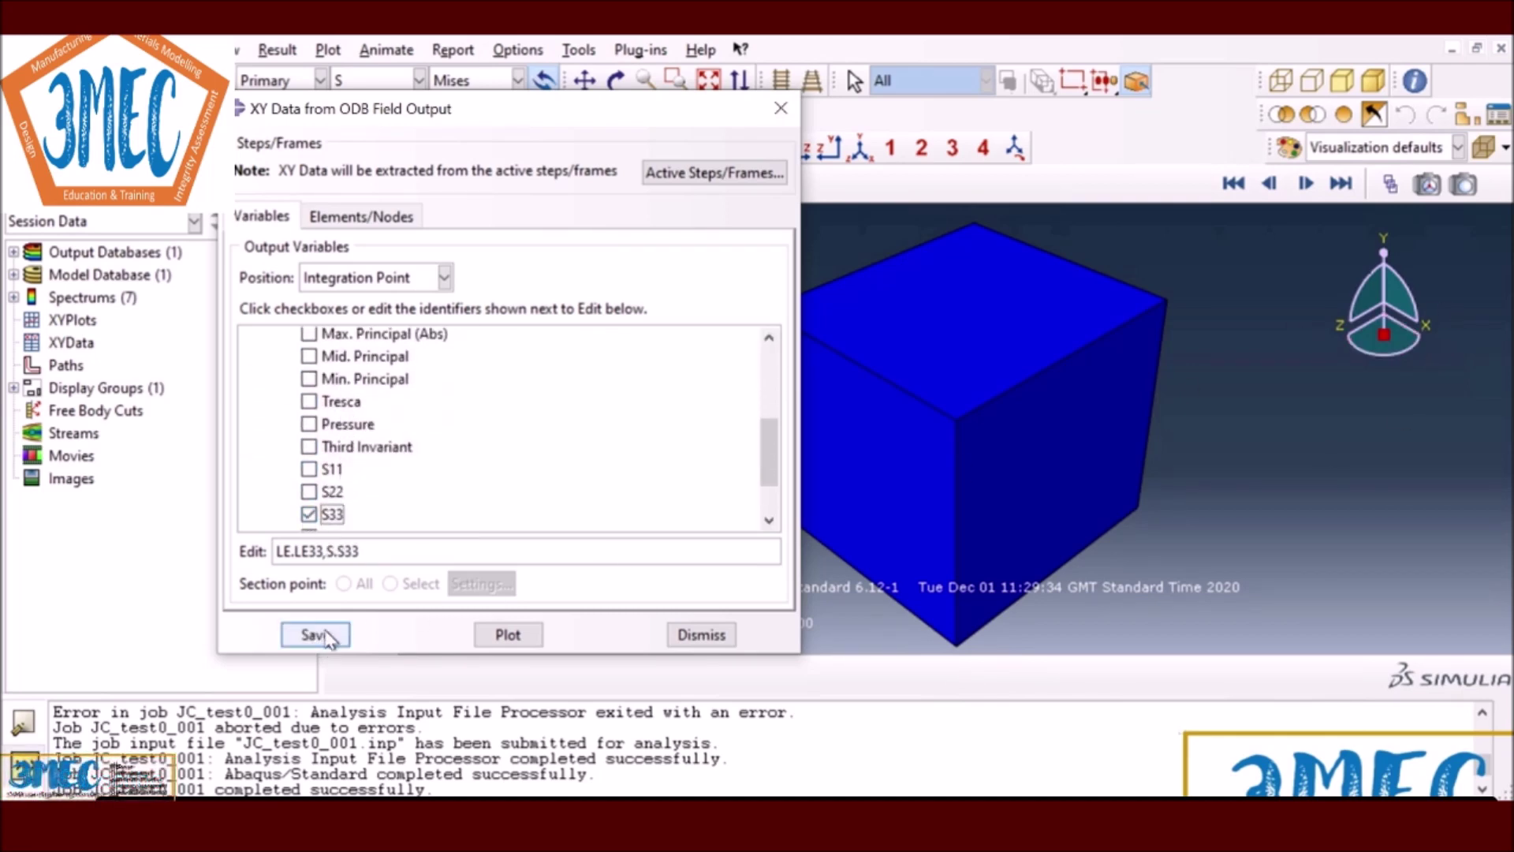
# Step: Pick the cube element in the viewport as the data source, save the extracted XY curves and close the extraction dialog
pyautogui.click(360, 216)
pyautogui.click(422, 282)
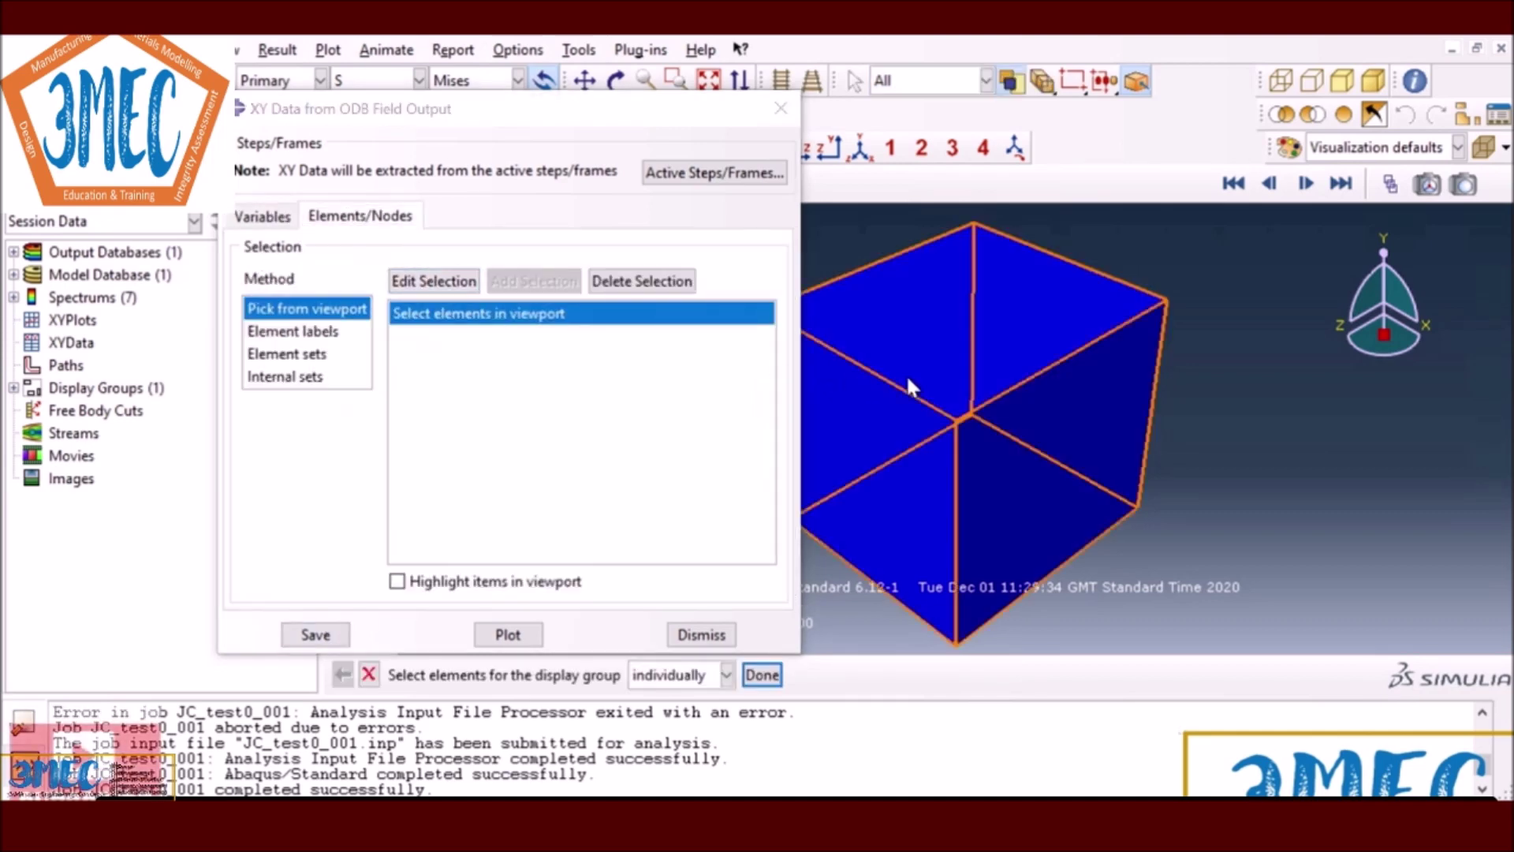
pyautogui.click(906, 374)
pyautogui.click(755, 676)
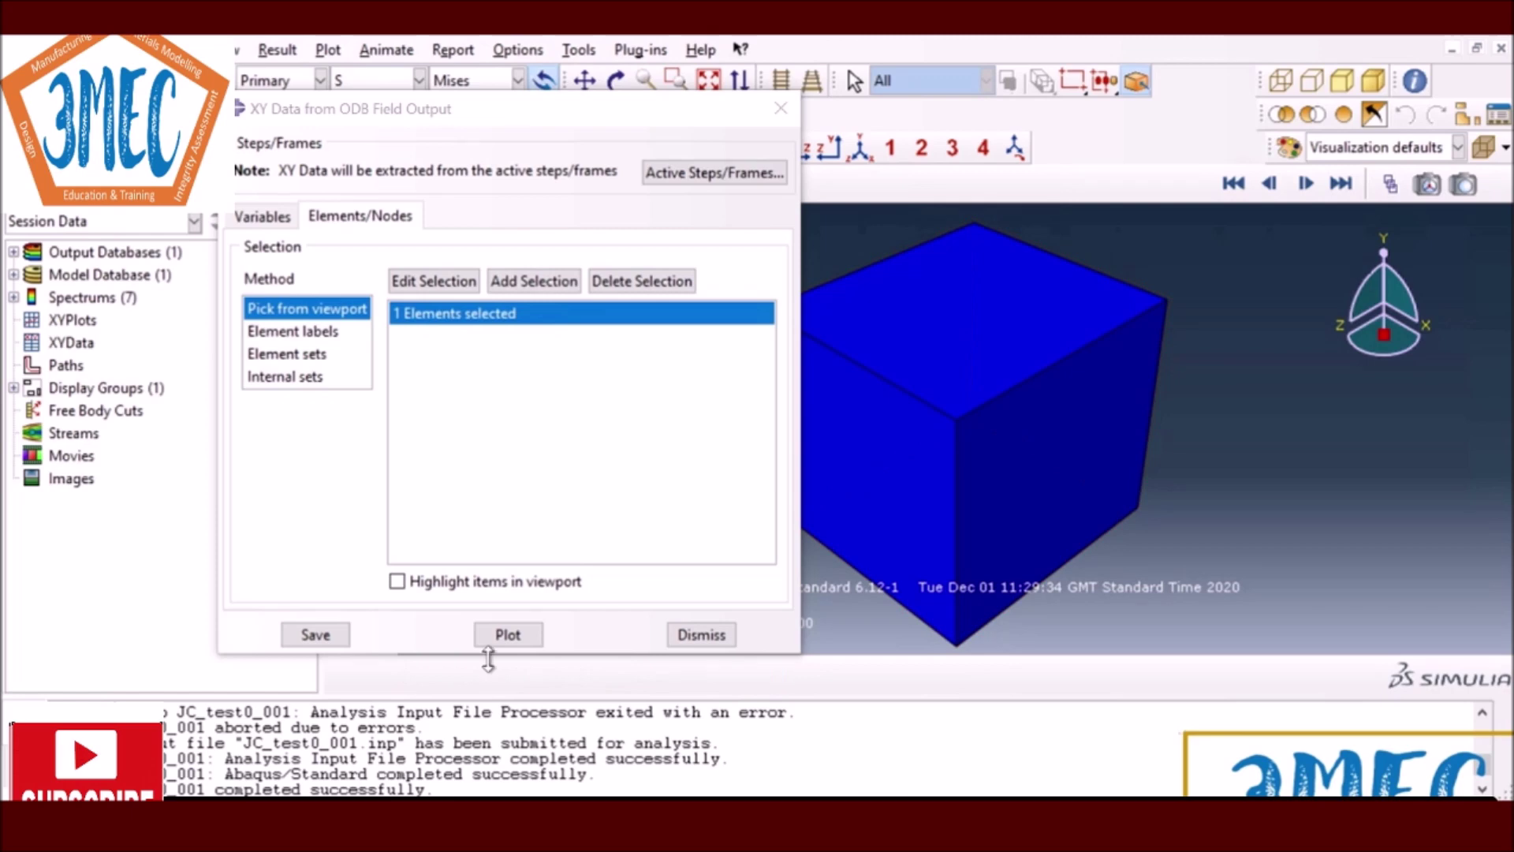
pyautogui.click(286, 636)
pyautogui.click(436, 439)
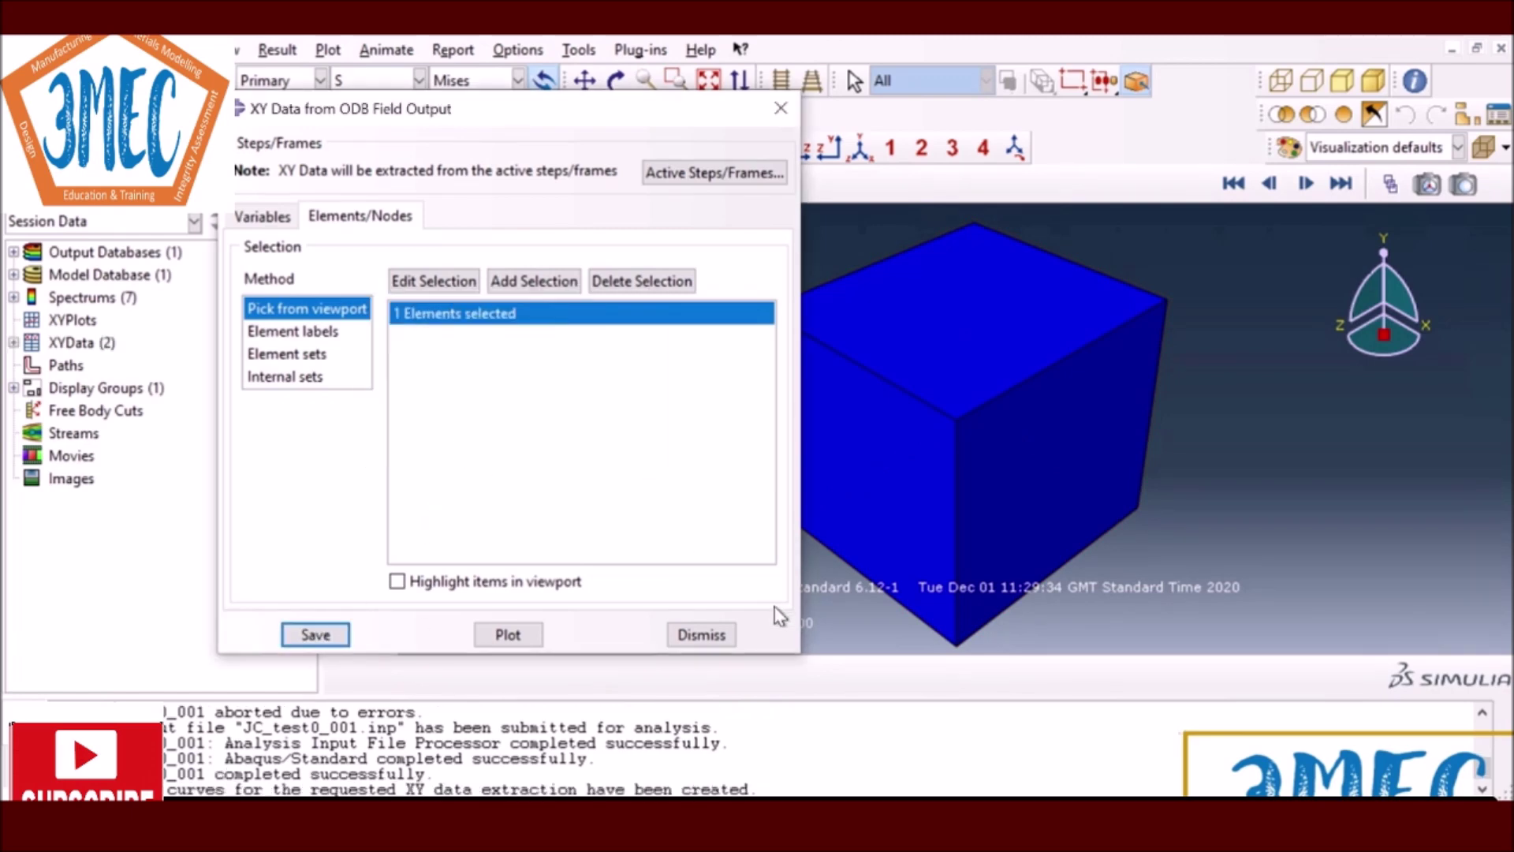
pyautogui.click(701, 635)
# Step: Open the XY Data Manager for the current session
pyautogui.click(579, 50)
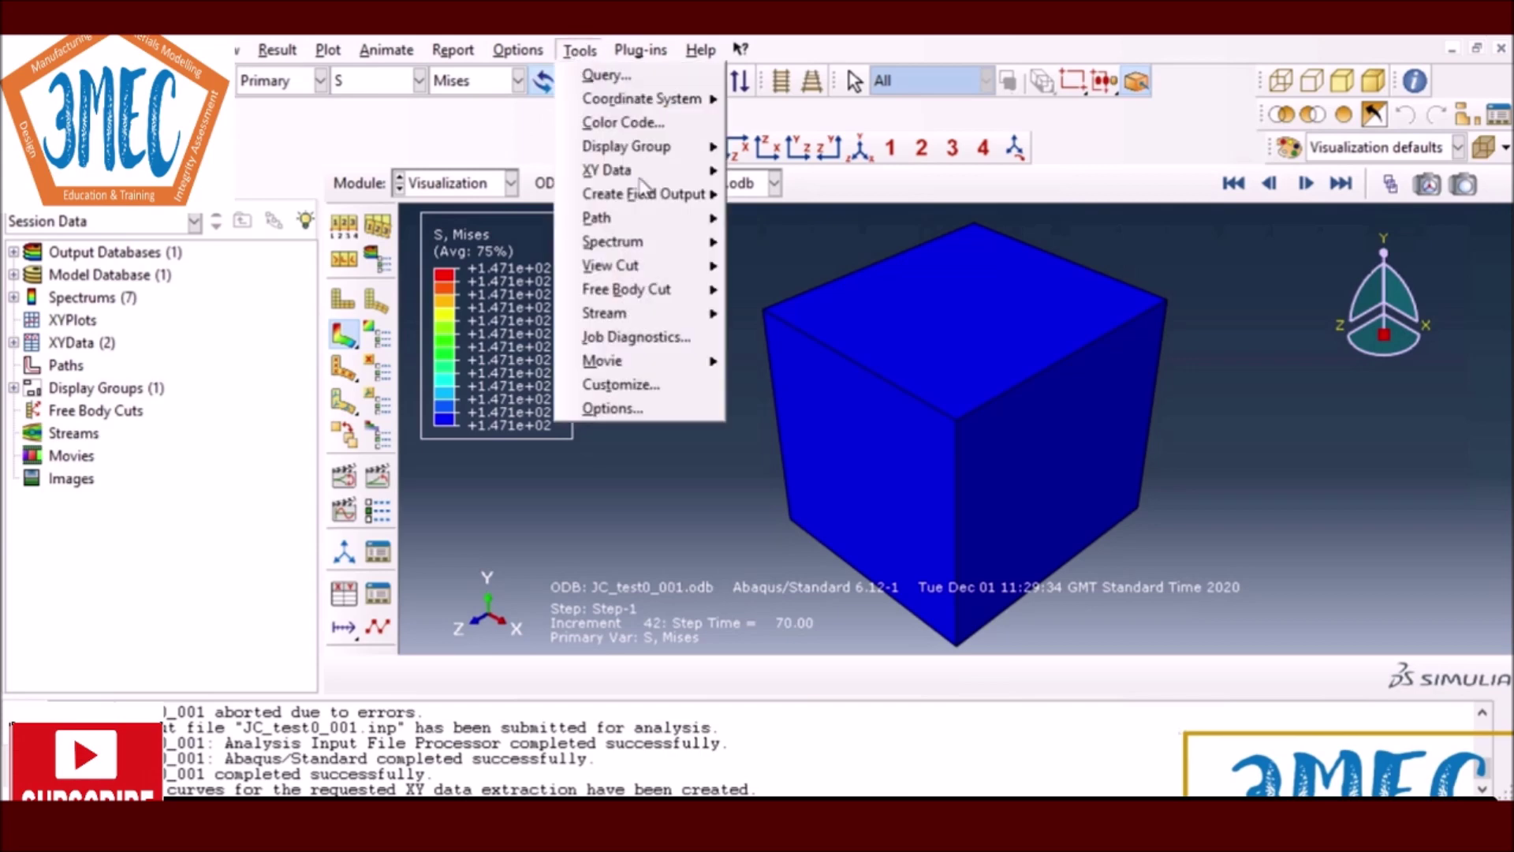
pyautogui.moveTo(715, 175)
pyautogui.click(777, 172)
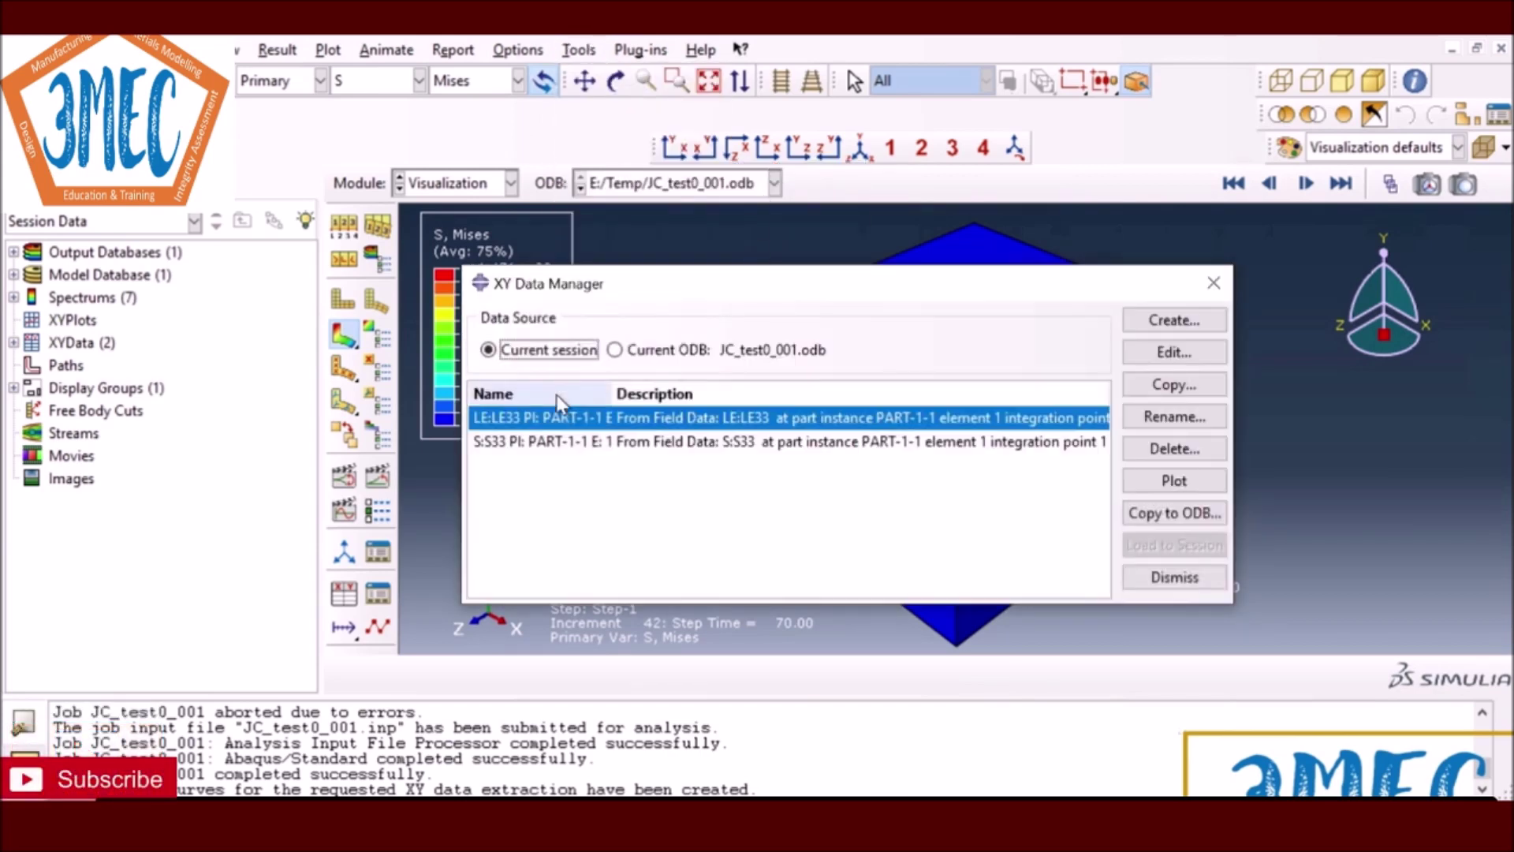
pyautogui.click(1145, 321)
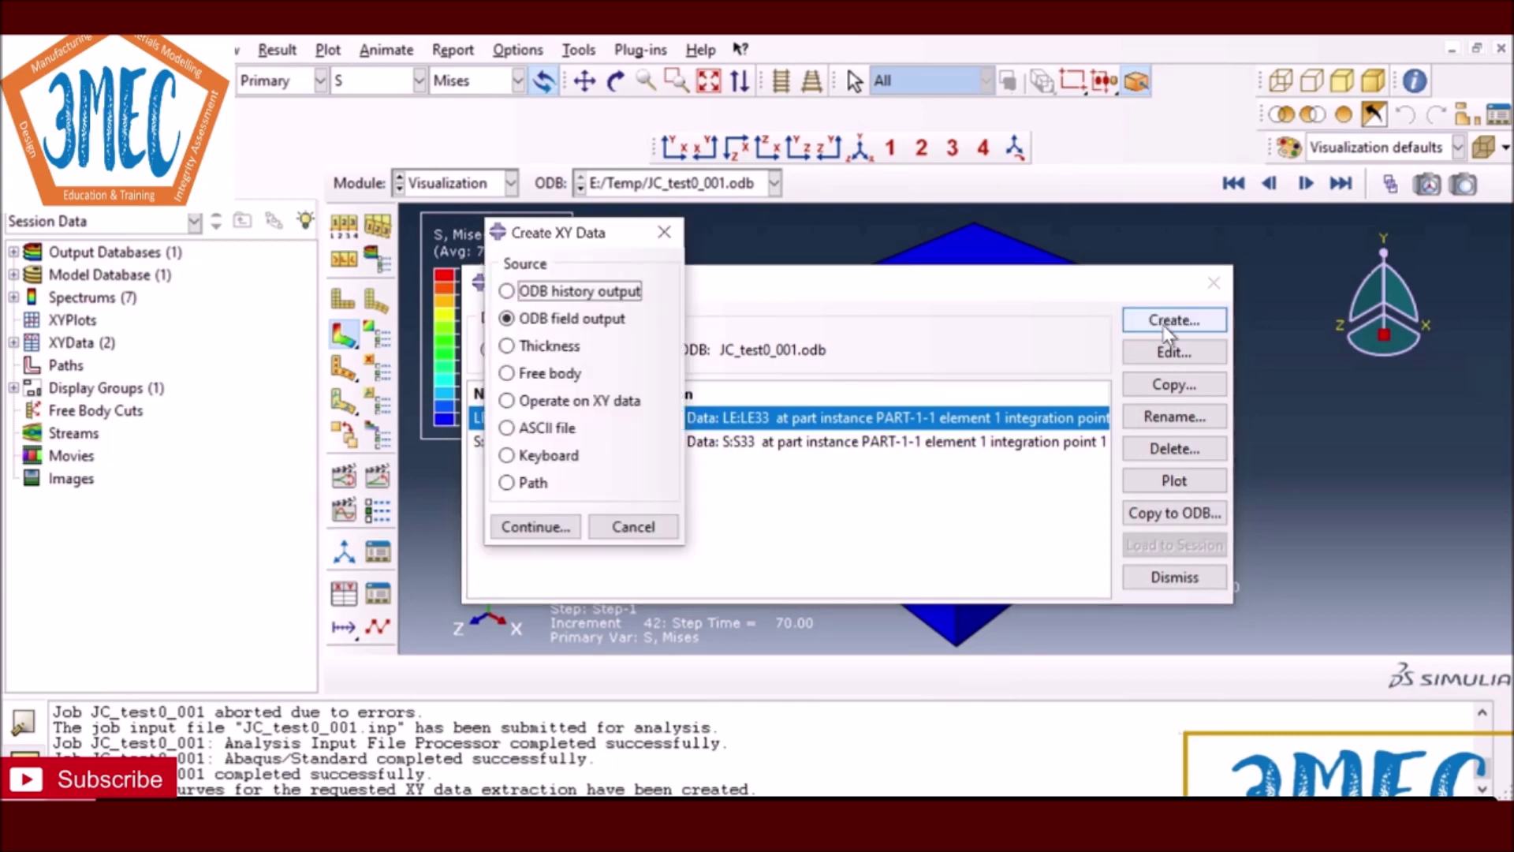
pyautogui.moveTo(556, 240); pyautogui.dragTo(242, 263)
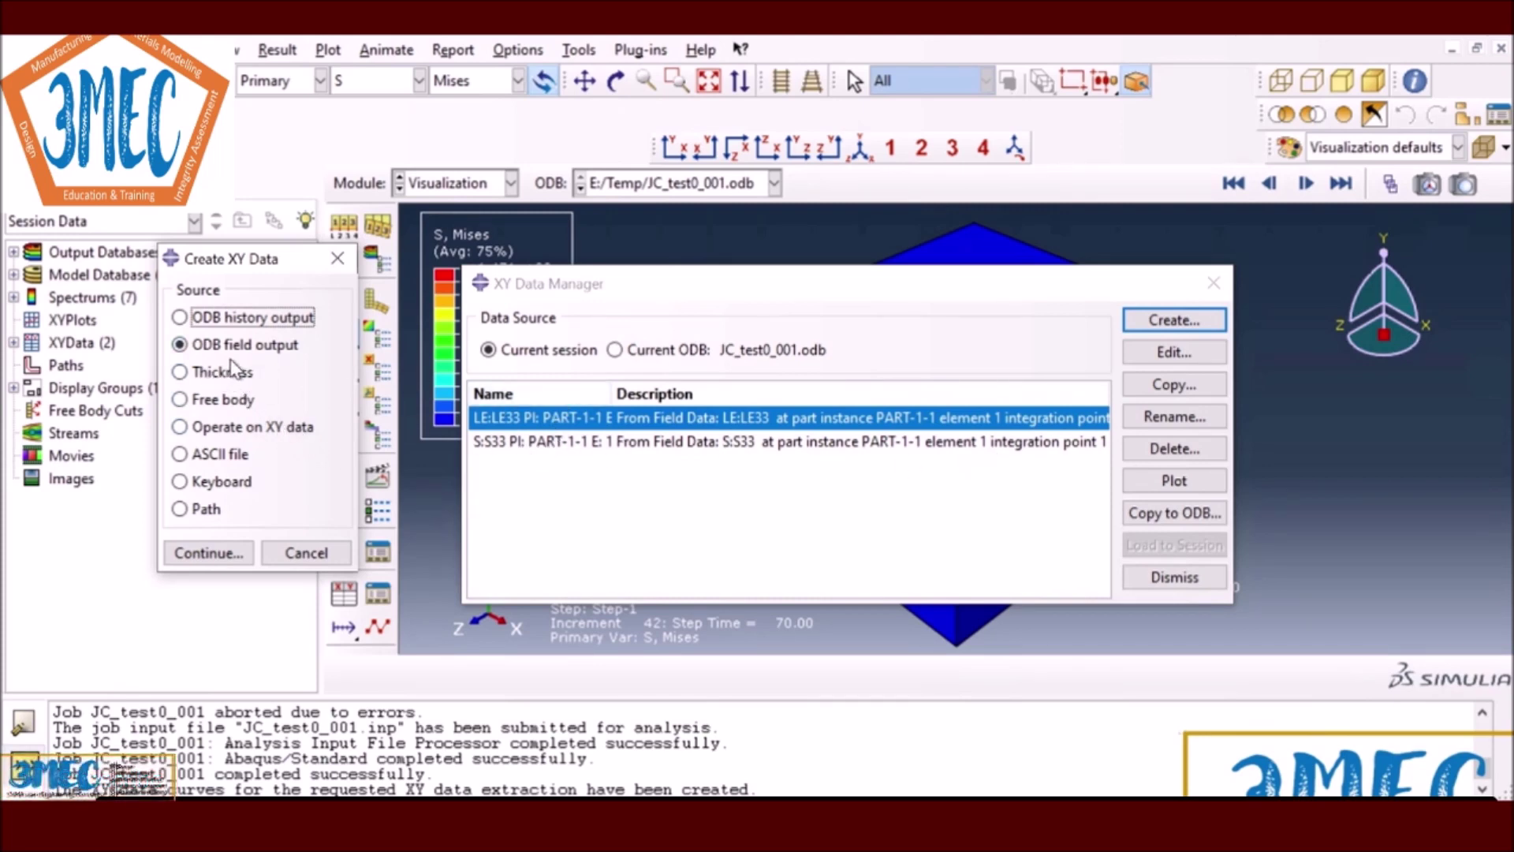
pyautogui.click(223, 554)
pyautogui.click(785, 89)
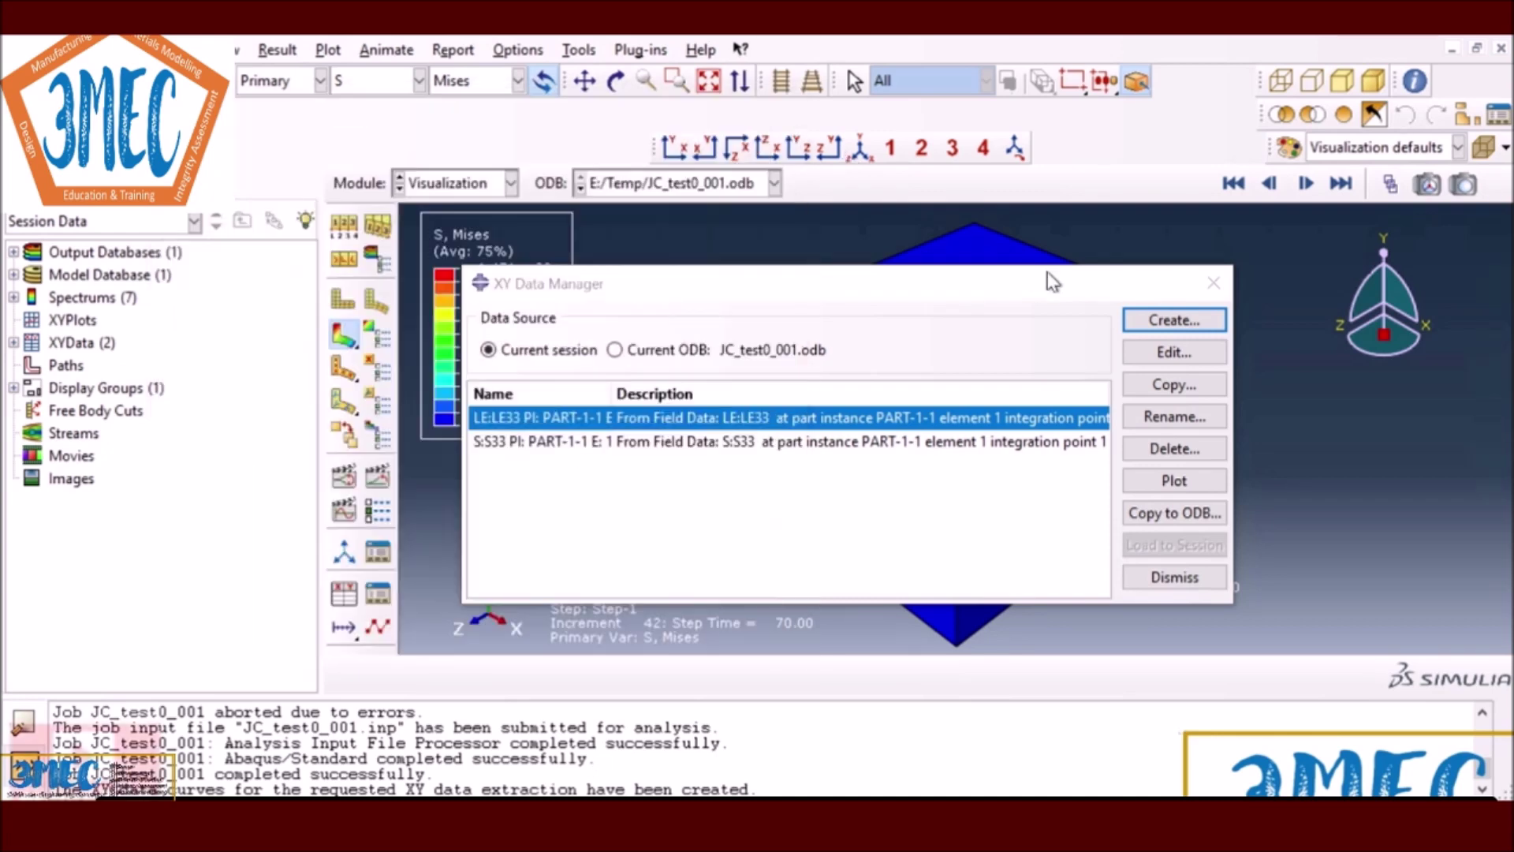
# Step: Create new XY data by operating on XY data, starting a combine expression with the absolute value of the LE33 curve
pyautogui.click(1174, 319)
pyautogui.click(214, 431)
pyautogui.click(209, 553)
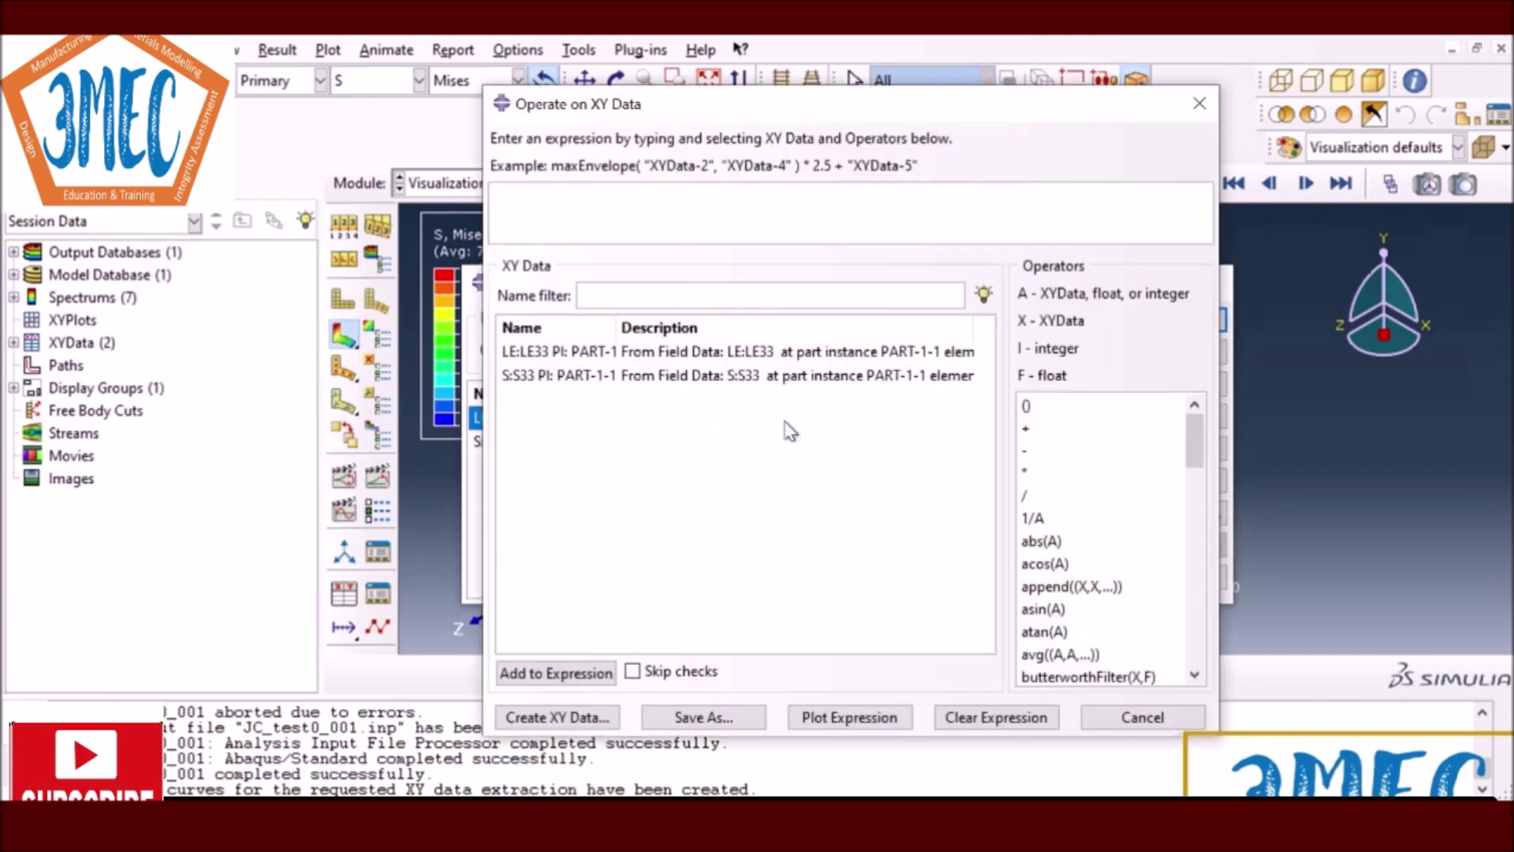
pyautogui.scroll(-1, 1091, 575)
pyautogui.doubleClick(1093, 677)
pyautogui.click(1041, 470)
pyautogui.click(593, 356)
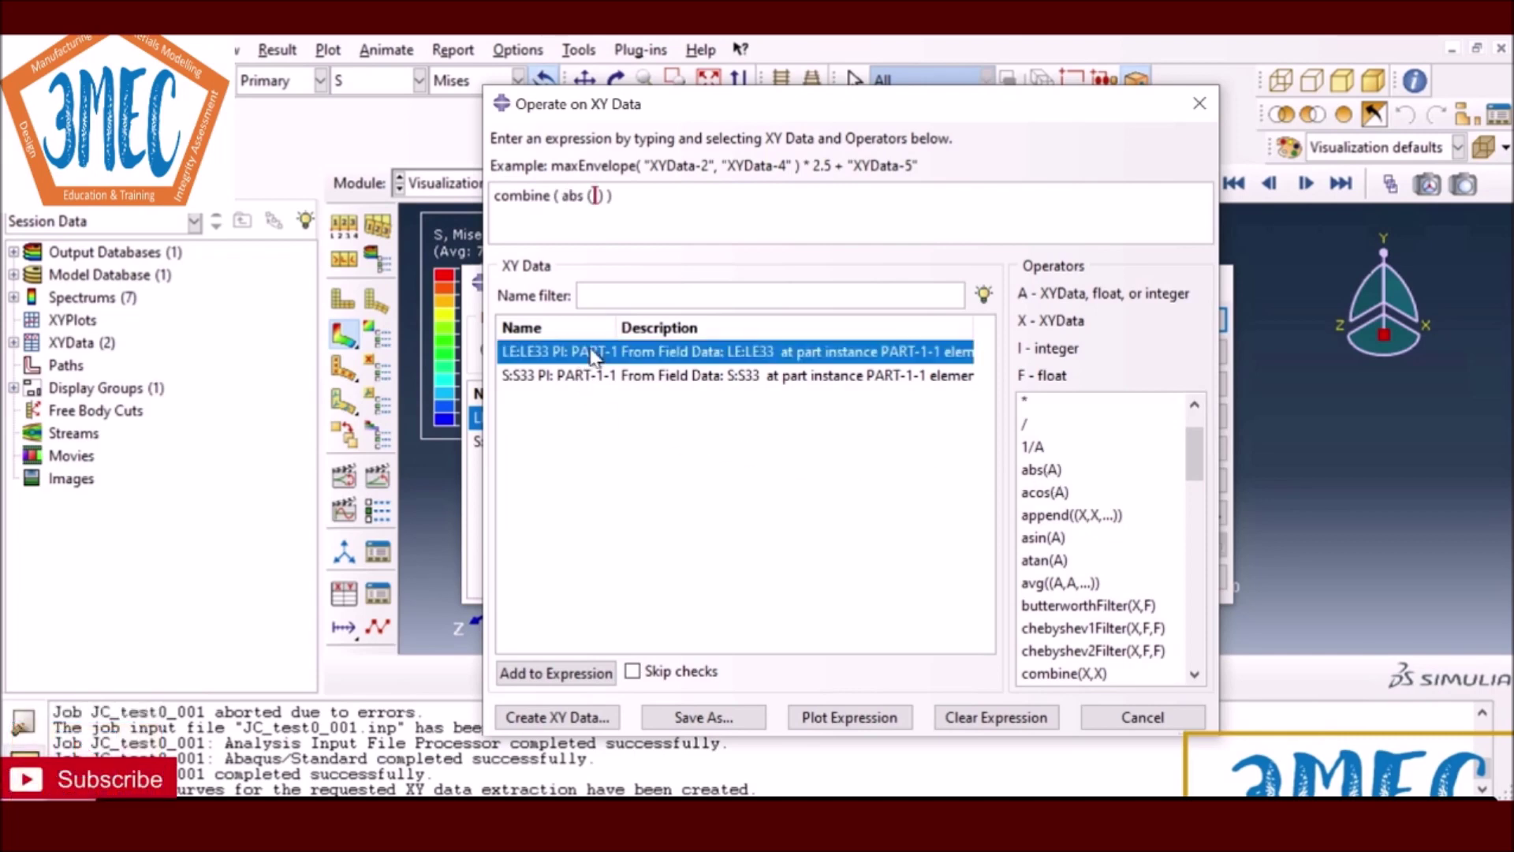
pyautogui.doubleClick(593, 357)
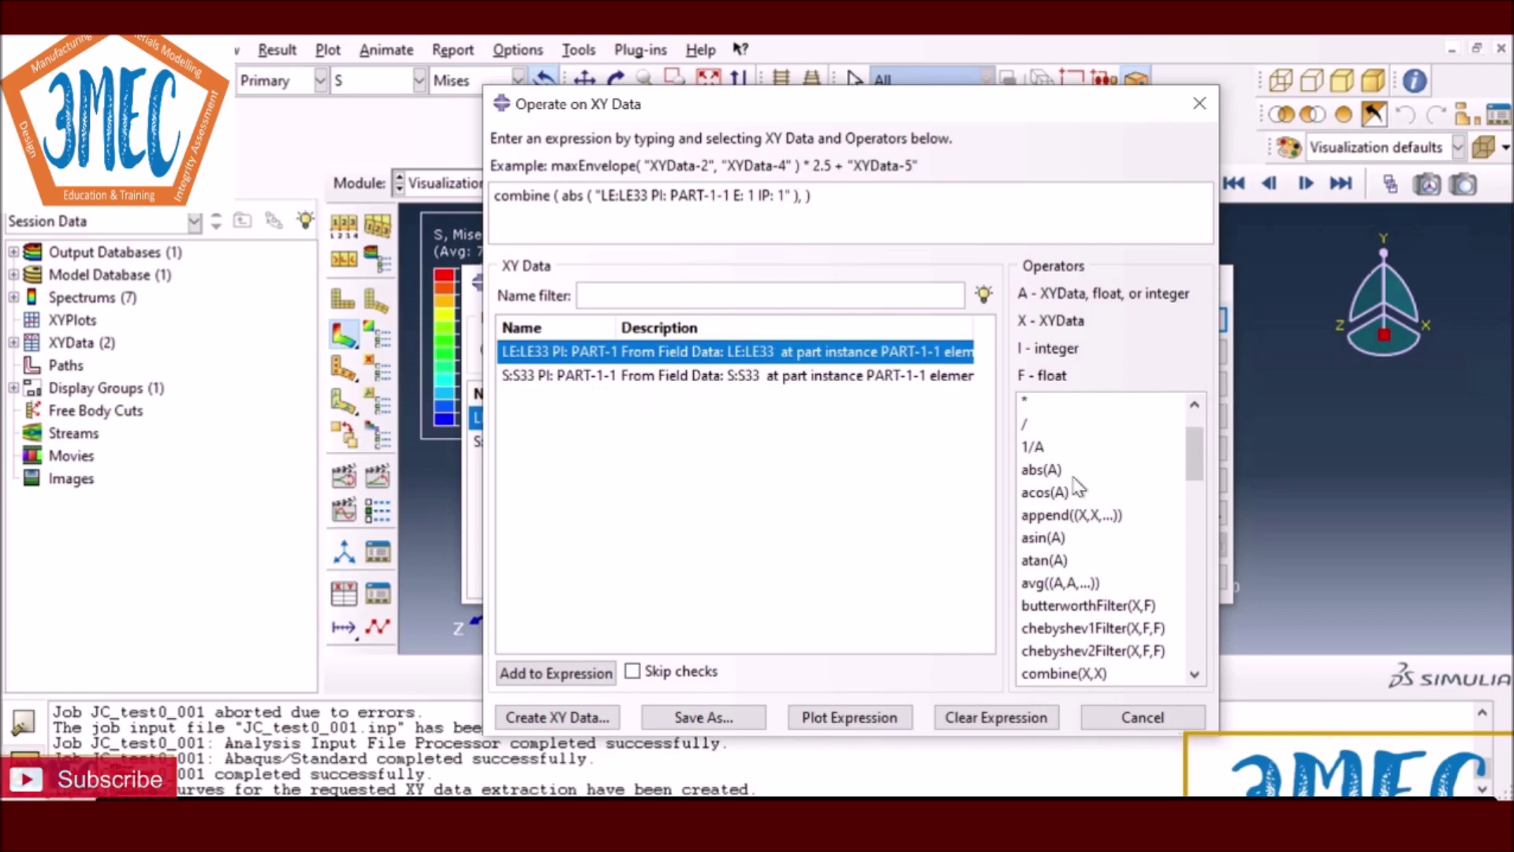
# Step: Complete the combine expression with the absolute value of the S33 curve and save the result as XYData-1
pyautogui.write(',')
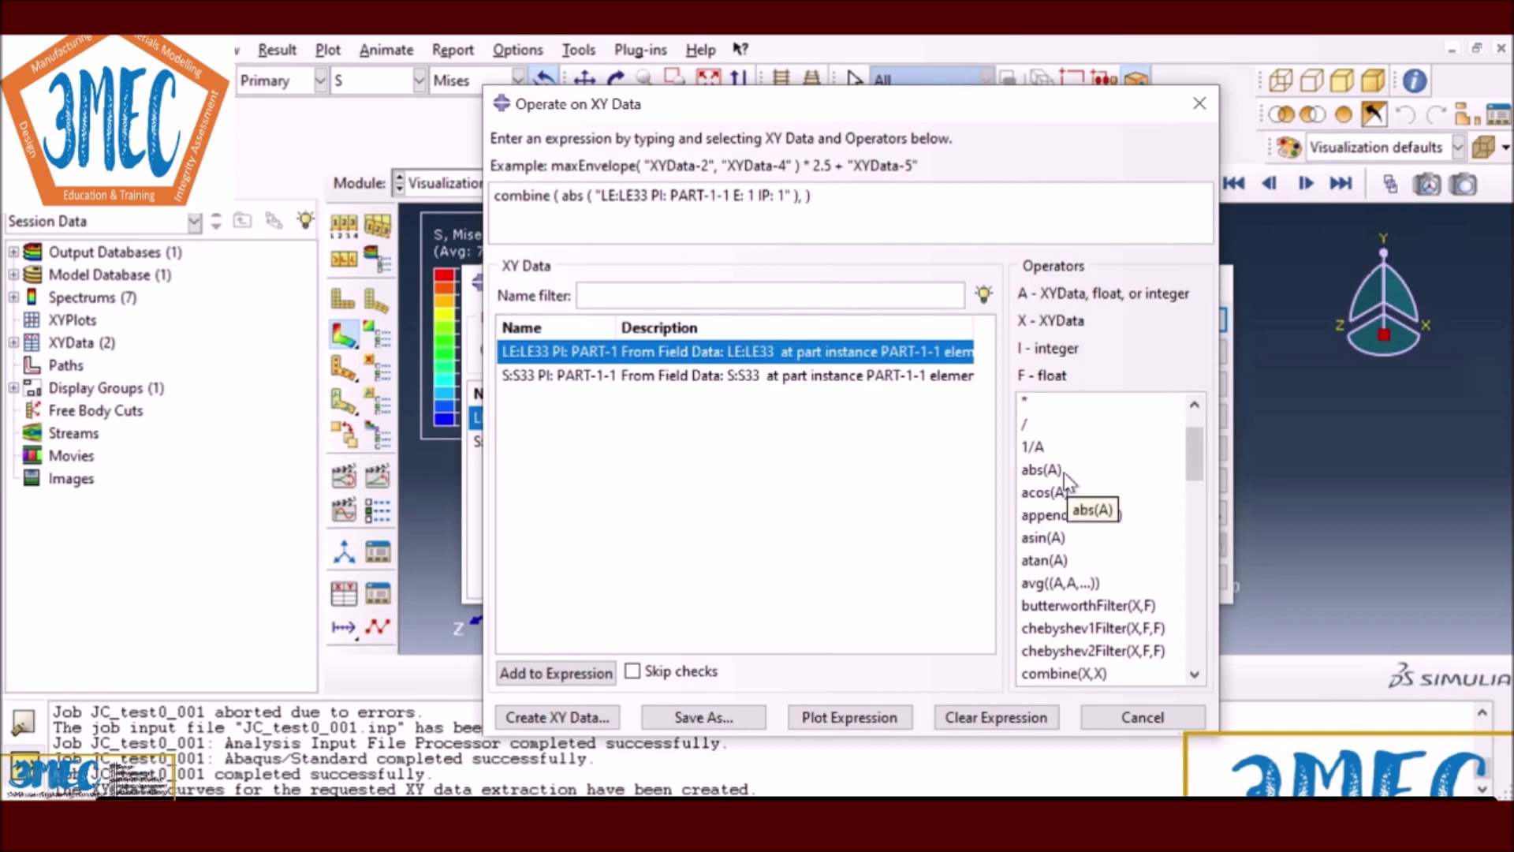
pyautogui.click(1063, 472)
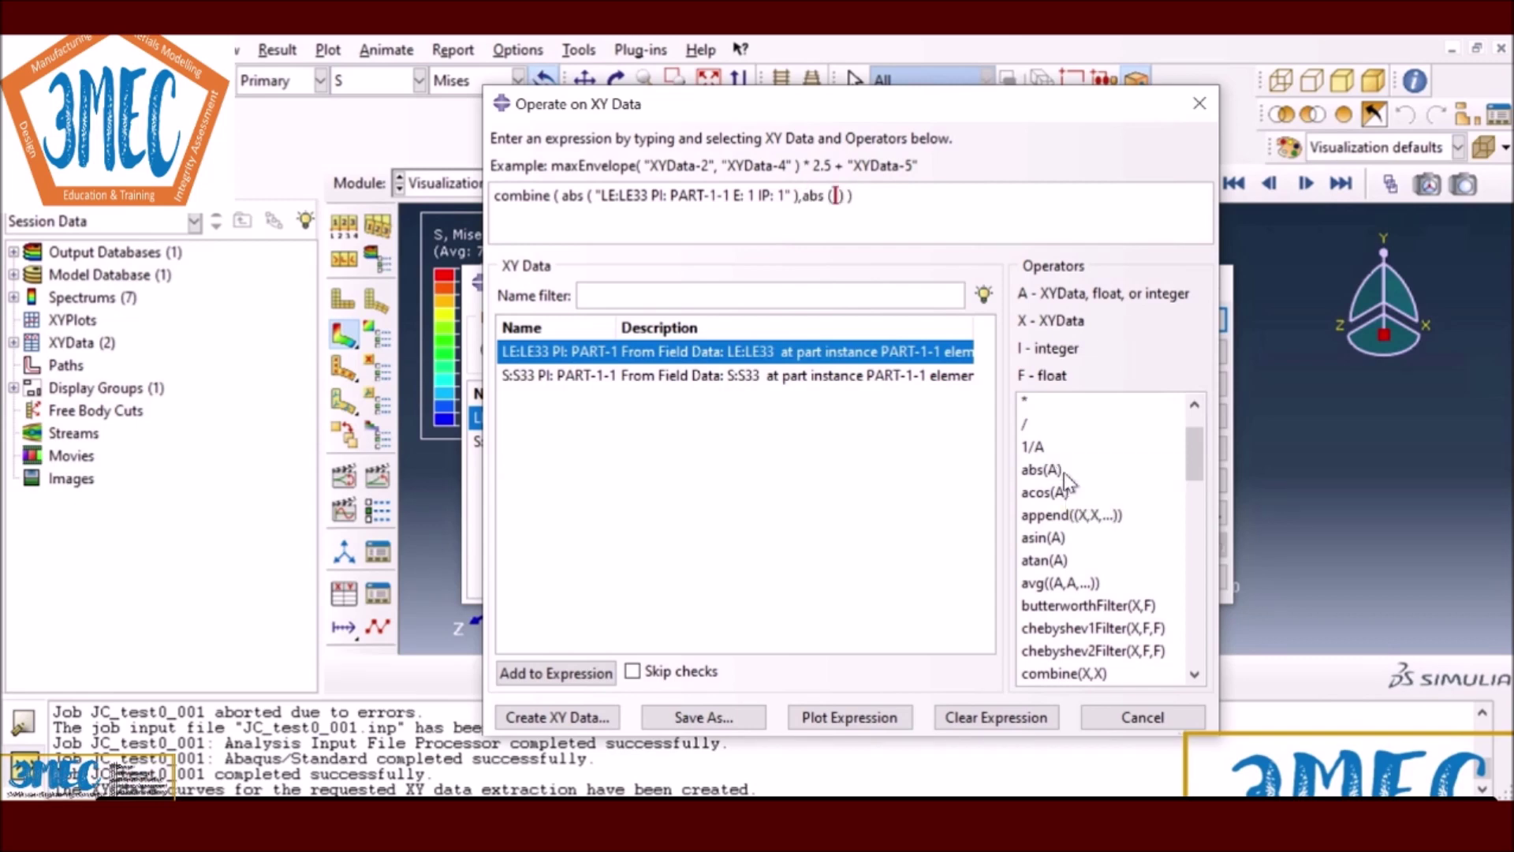
pyautogui.click(607, 377)
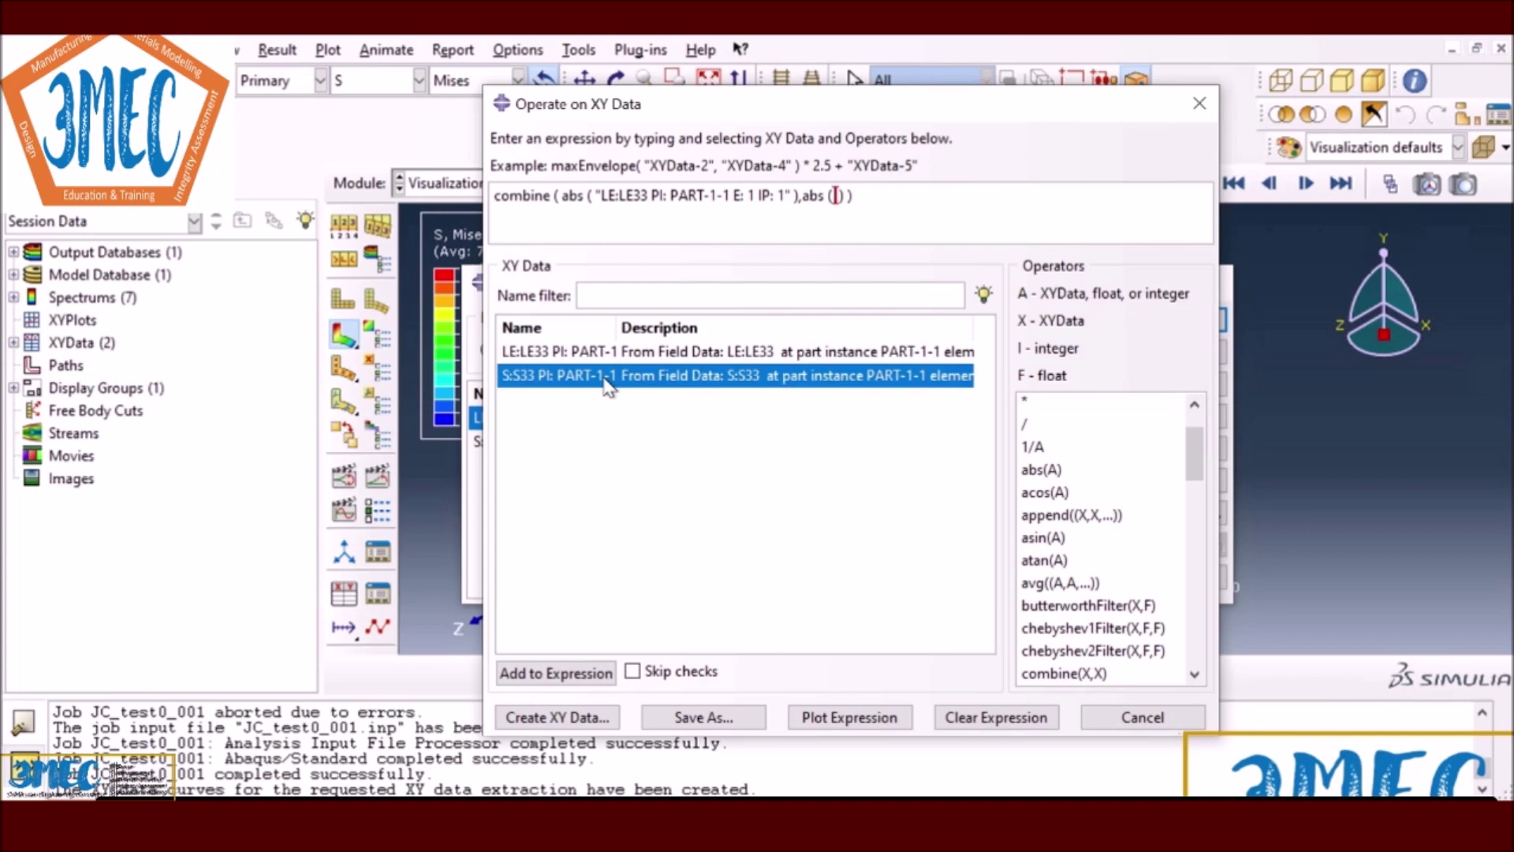
pyautogui.doubleClick(607, 379)
pyautogui.click(694, 717)
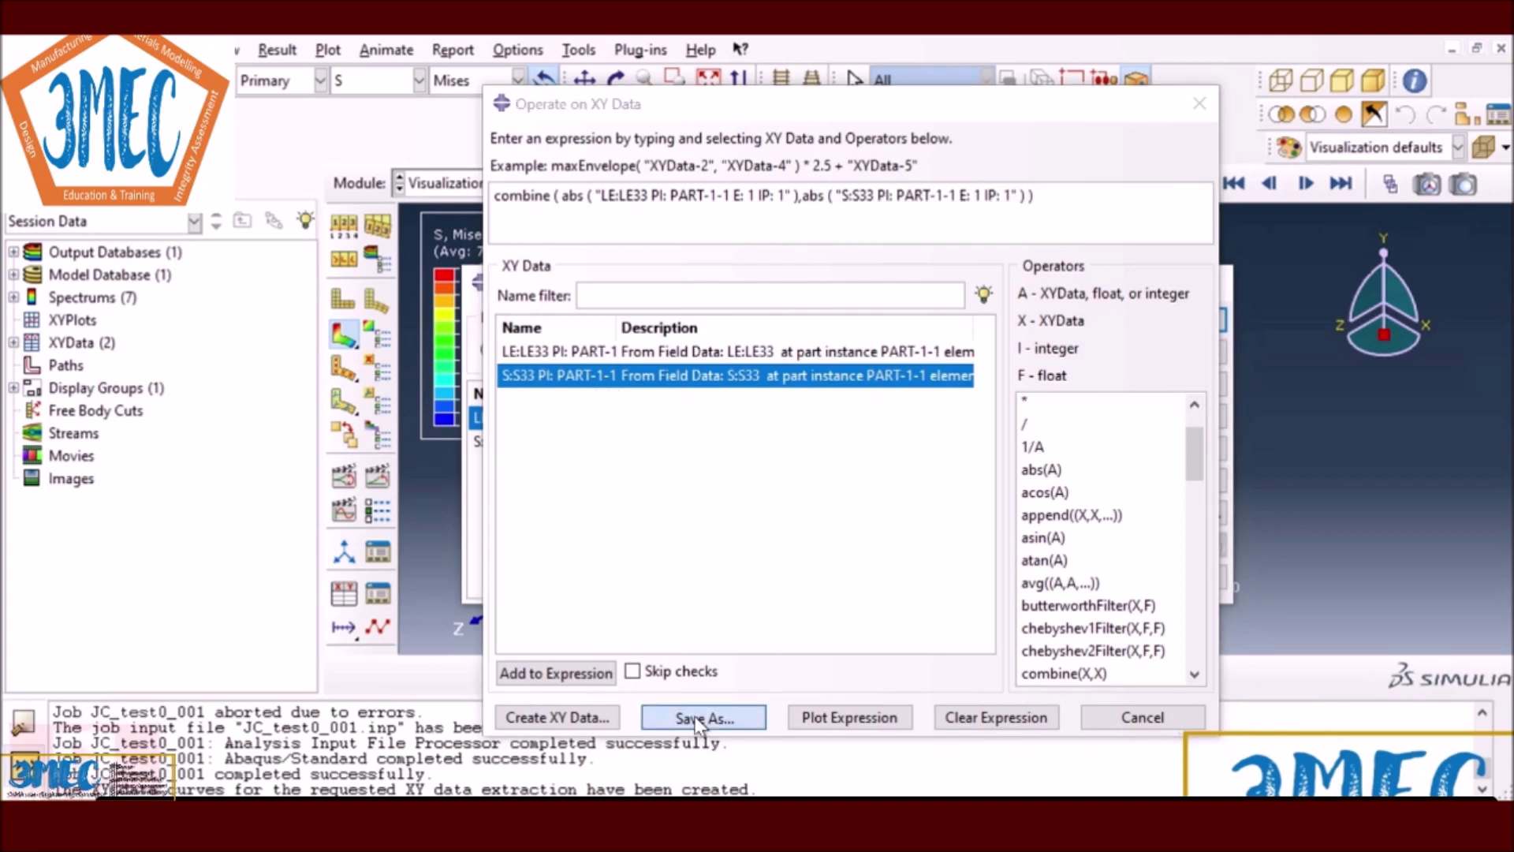
pyautogui.click(770, 486)
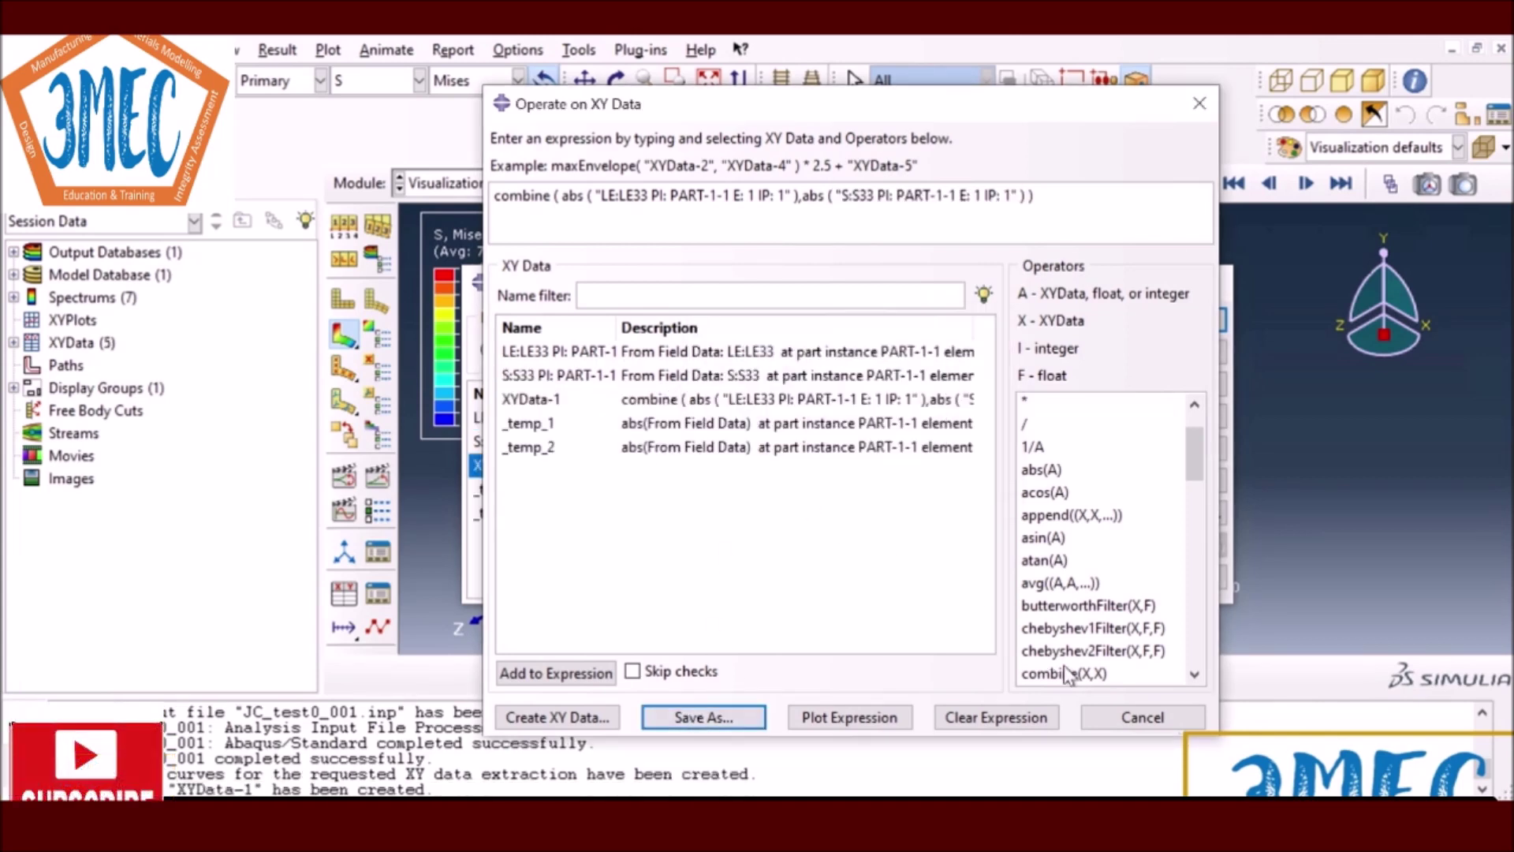
# Step: Leave the expression dialog, plot XYData-1 as a stress-strain curve and close the XY Data Manager
pyautogui.click(1135, 719)
pyautogui.click(1203, 480)
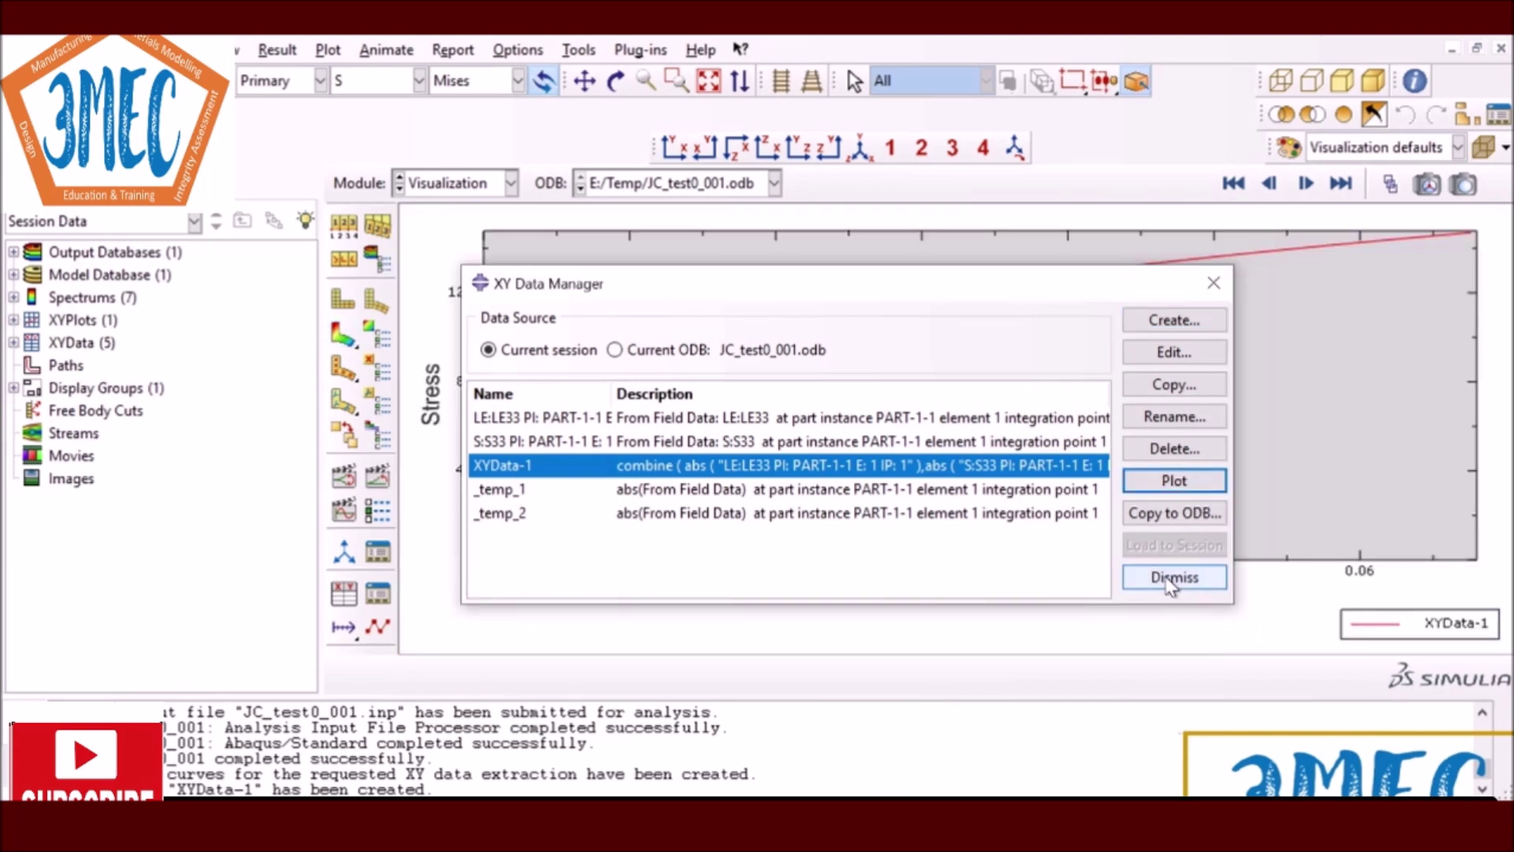
pyautogui.click(1171, 580)
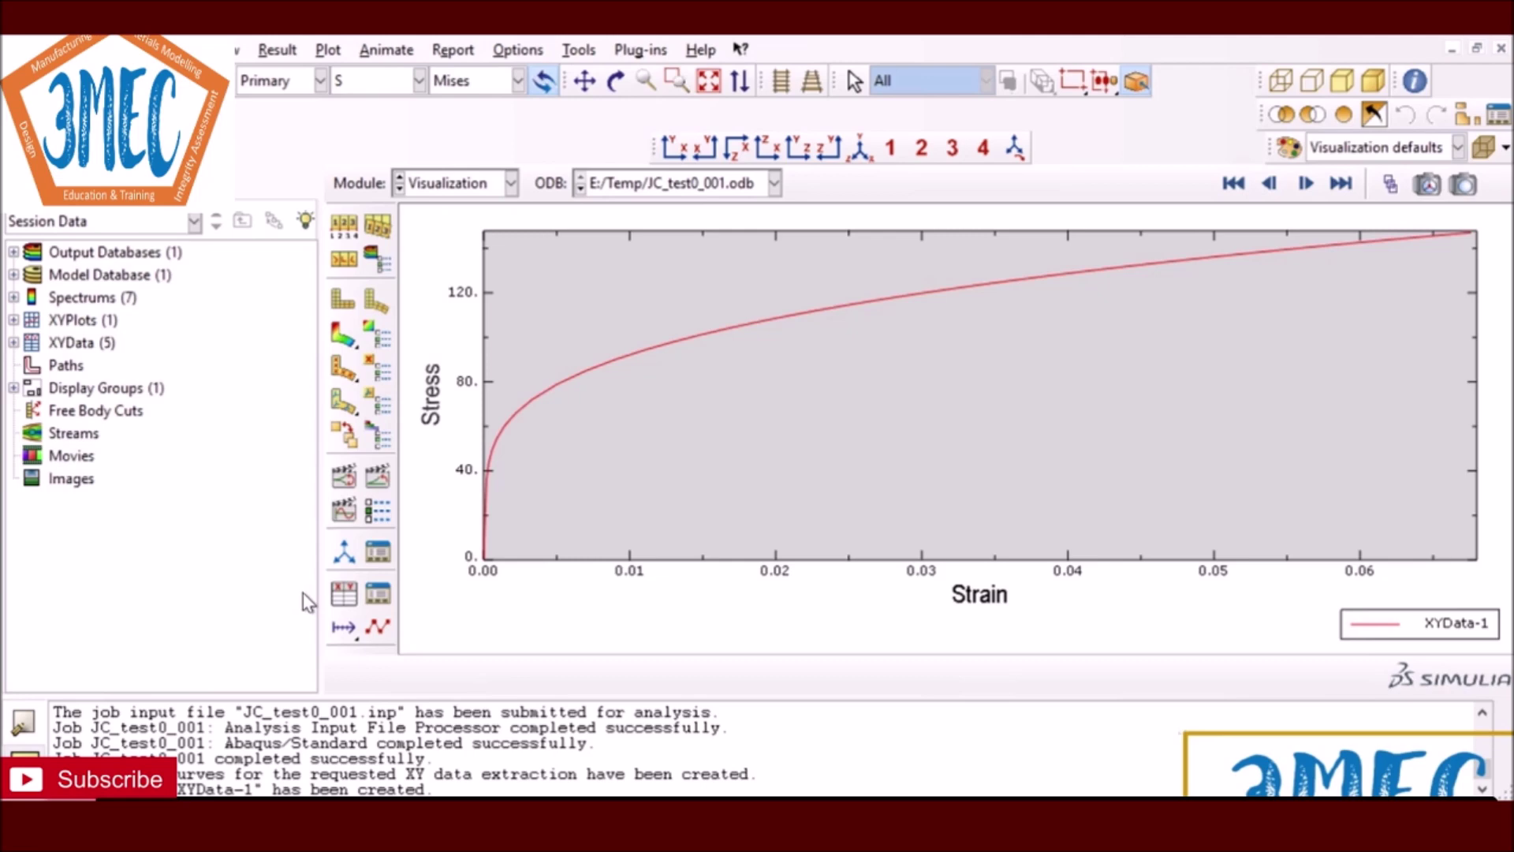
# Step: Set the maximum of the plot's strain axis to 0.05 and close the axis options
pyautogui.click(490, 484)
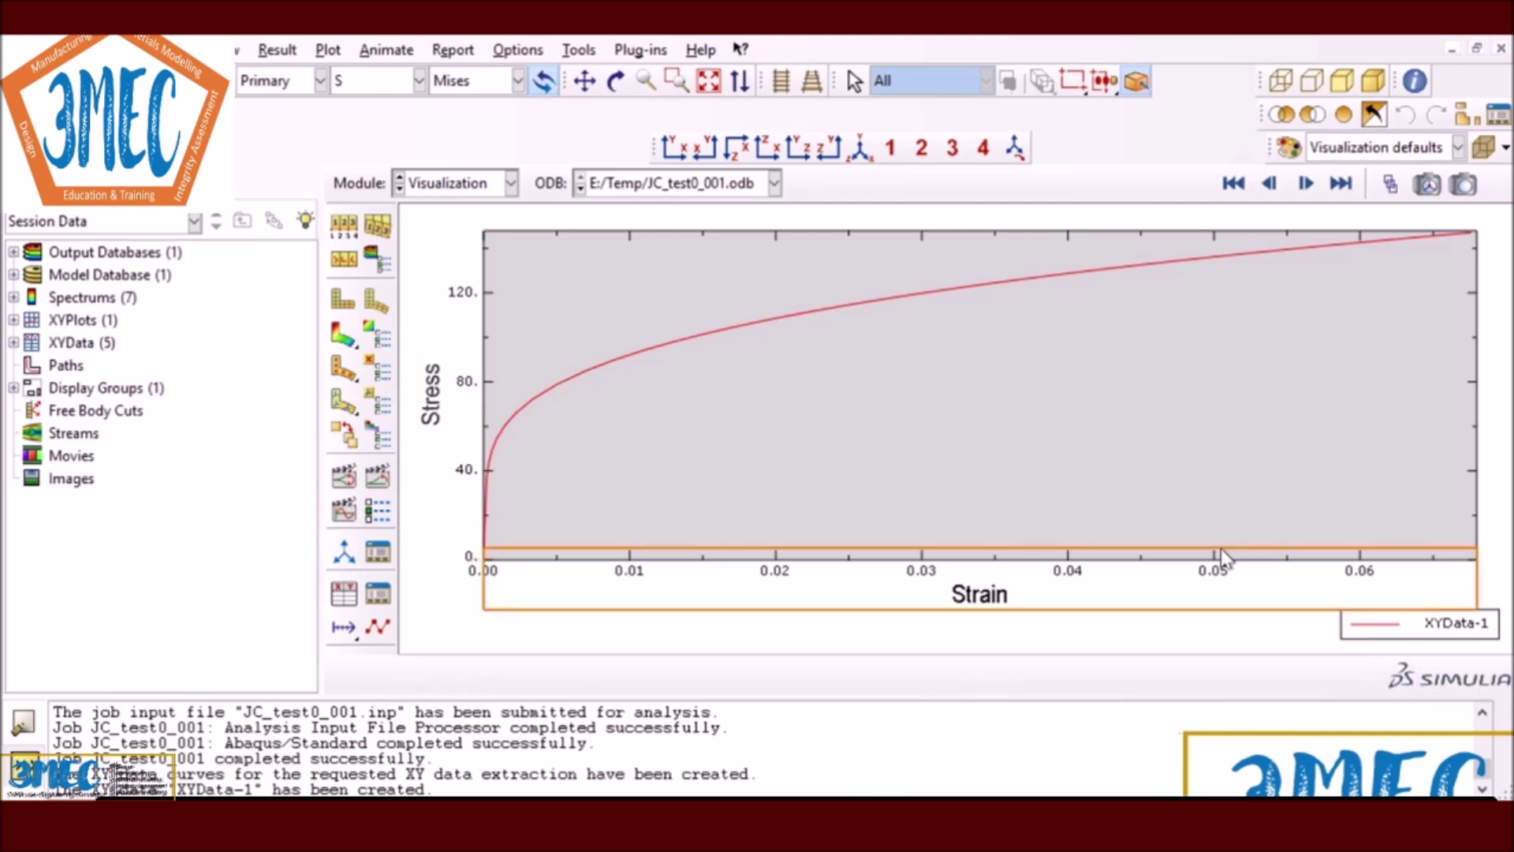
pyautogui.doubleClick(1220, 576)
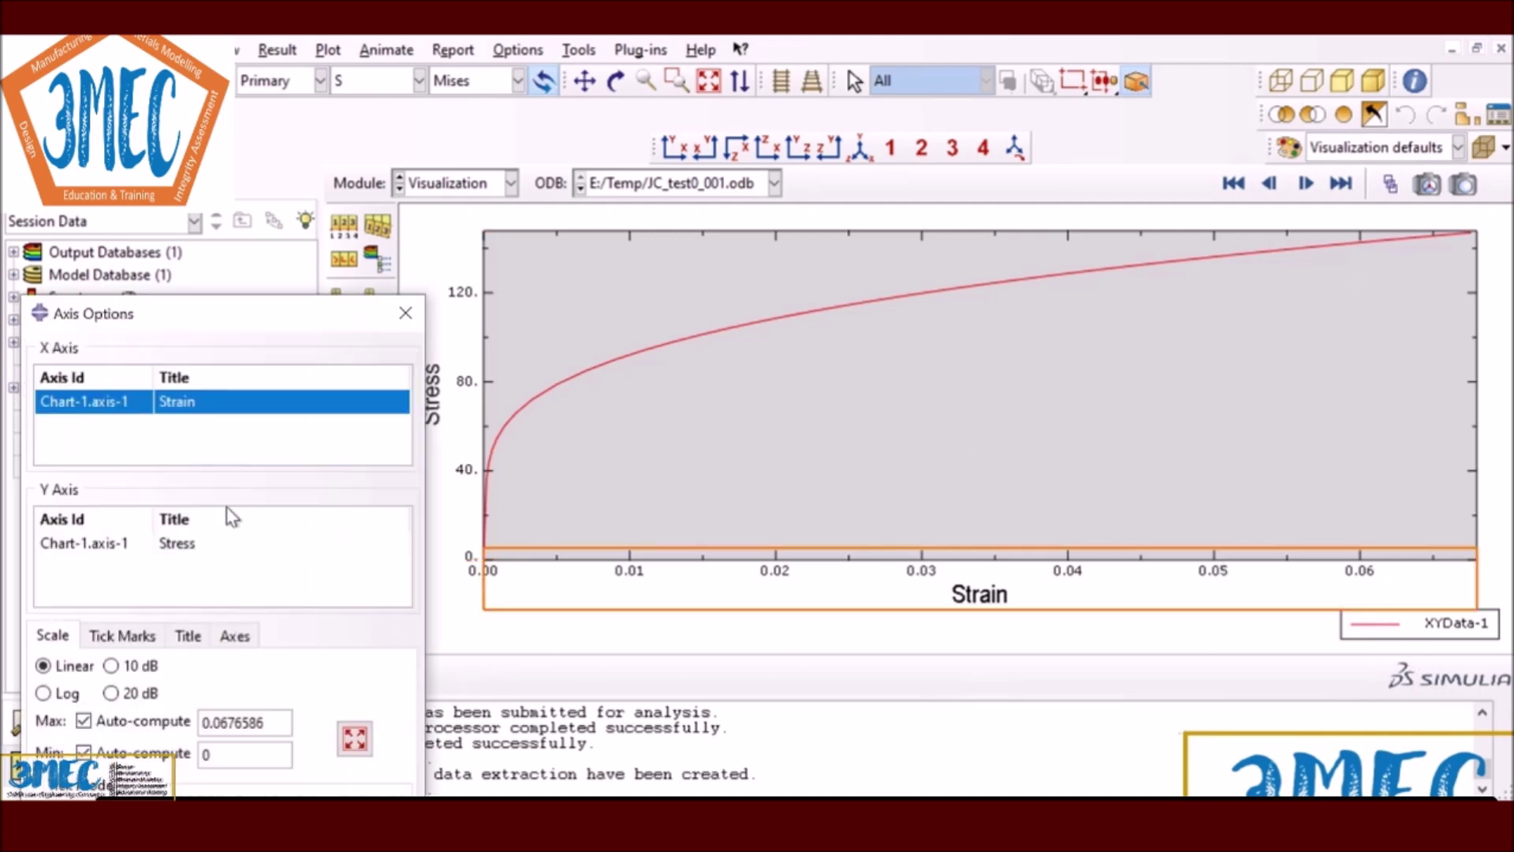
pyautogui.moveTo(263, 313); pyautogui.dragTo(297, 87)
pyautogui.moveTo(242, 496); pyautogui.dragTo(298, 496)
pyautogui.write('5')
pyautogui.press('Return')
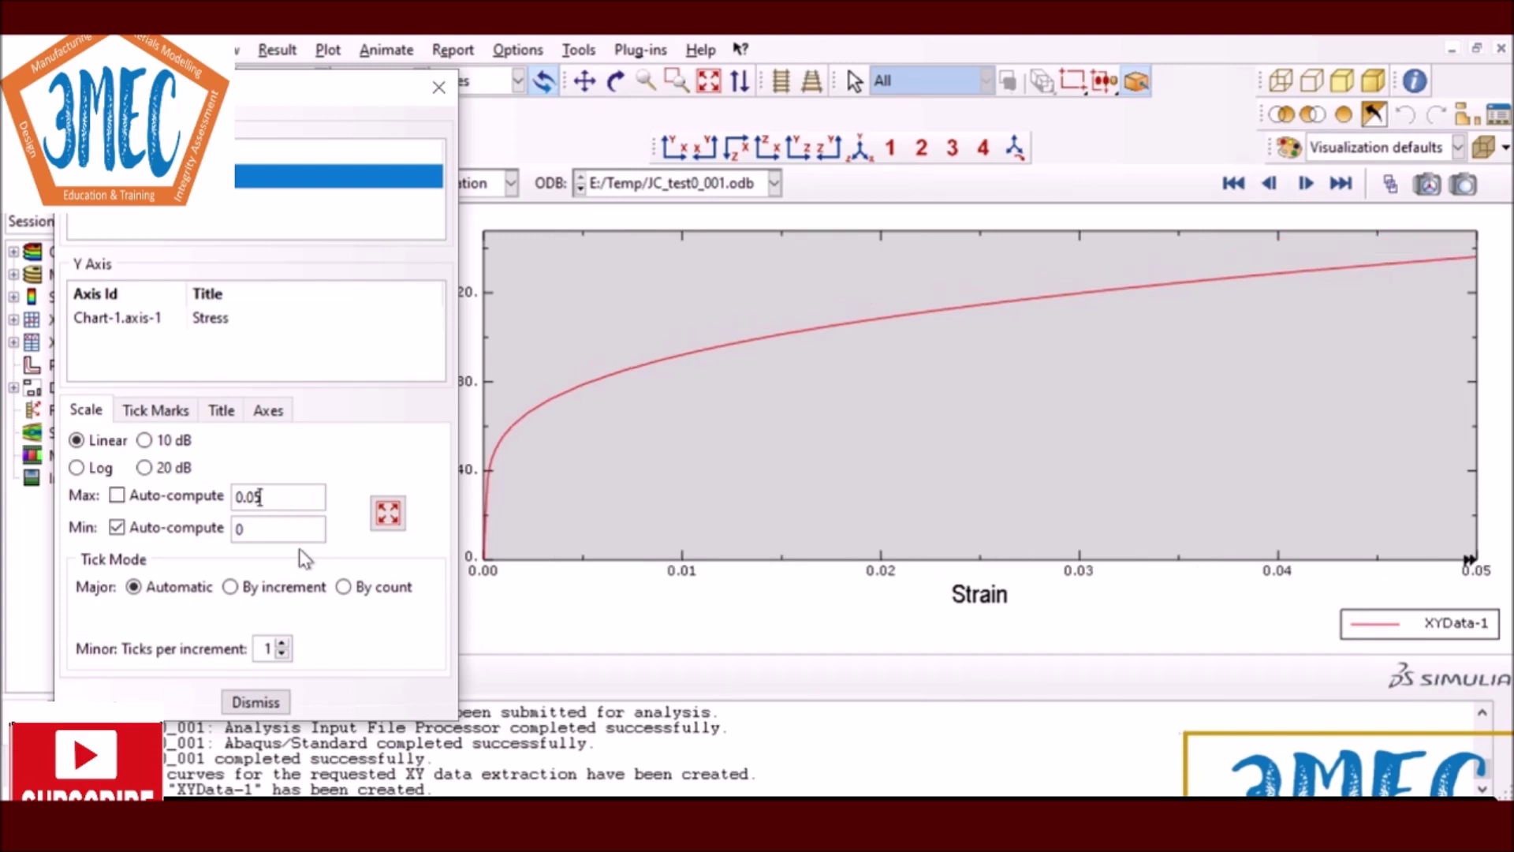
pyautogui.click(272, 701)
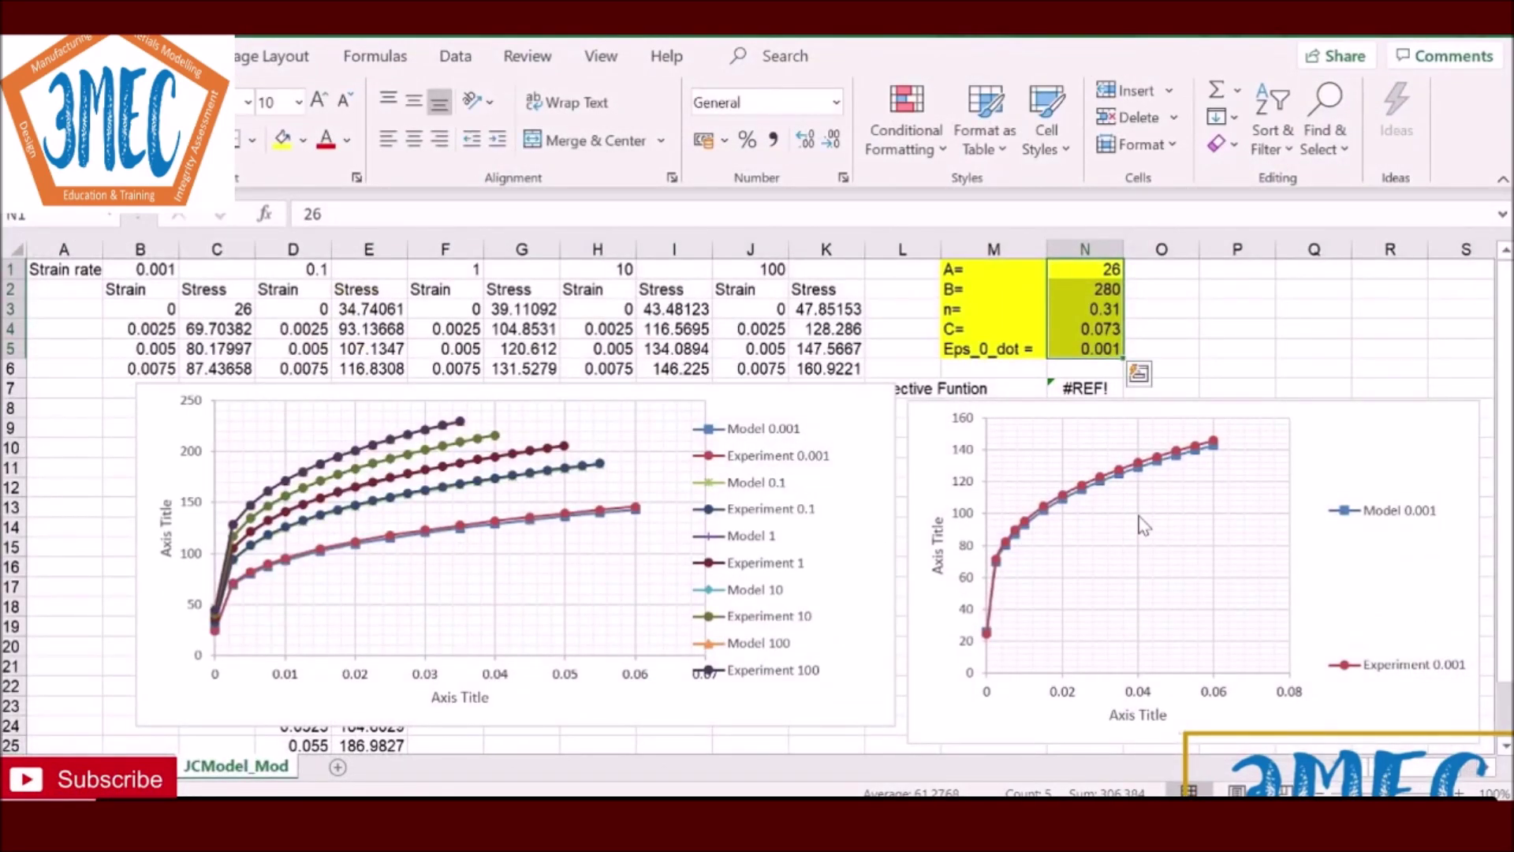
# Step: Compare the plotted curve with the 0.001 strain-rate chart in the Excel workbook, then review the strain axis options in Abaqus
pyautogui.moveTo(1217, 451)
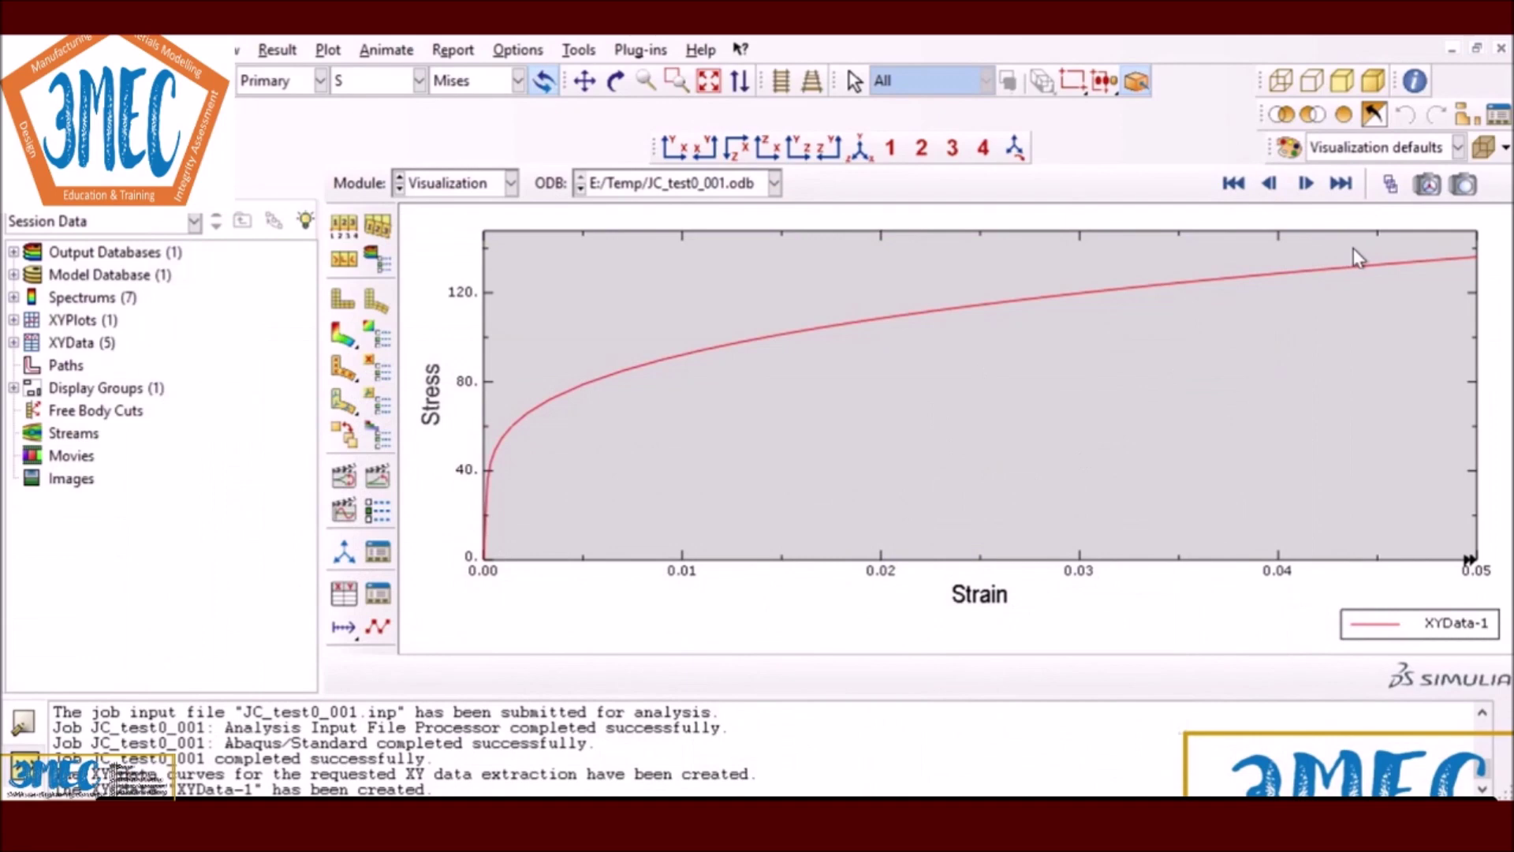
pyautogui.doubleClick(686, 580)
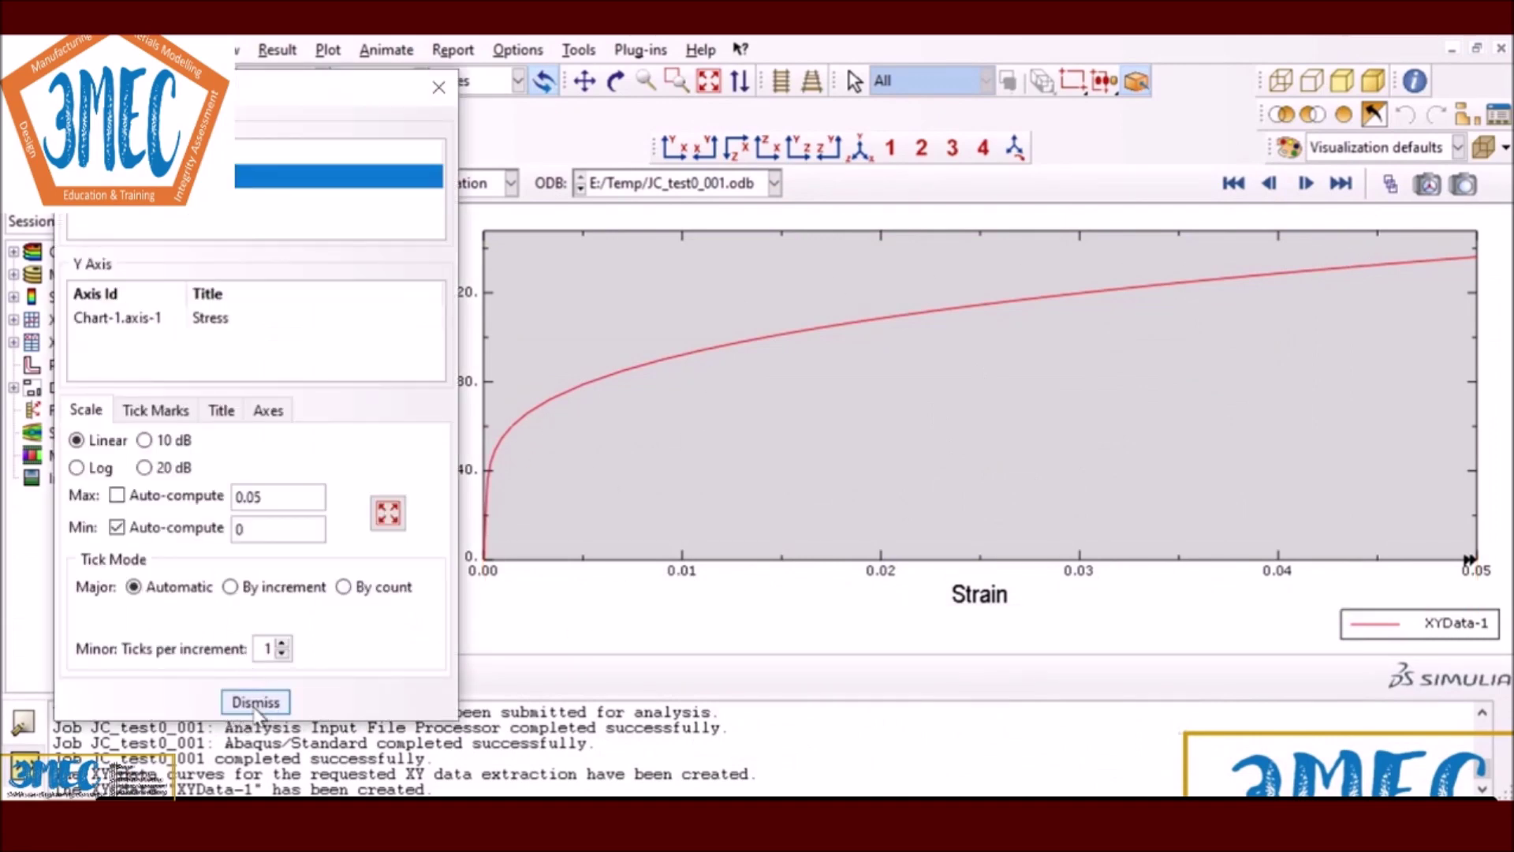
pyautogui.click(246, 701)
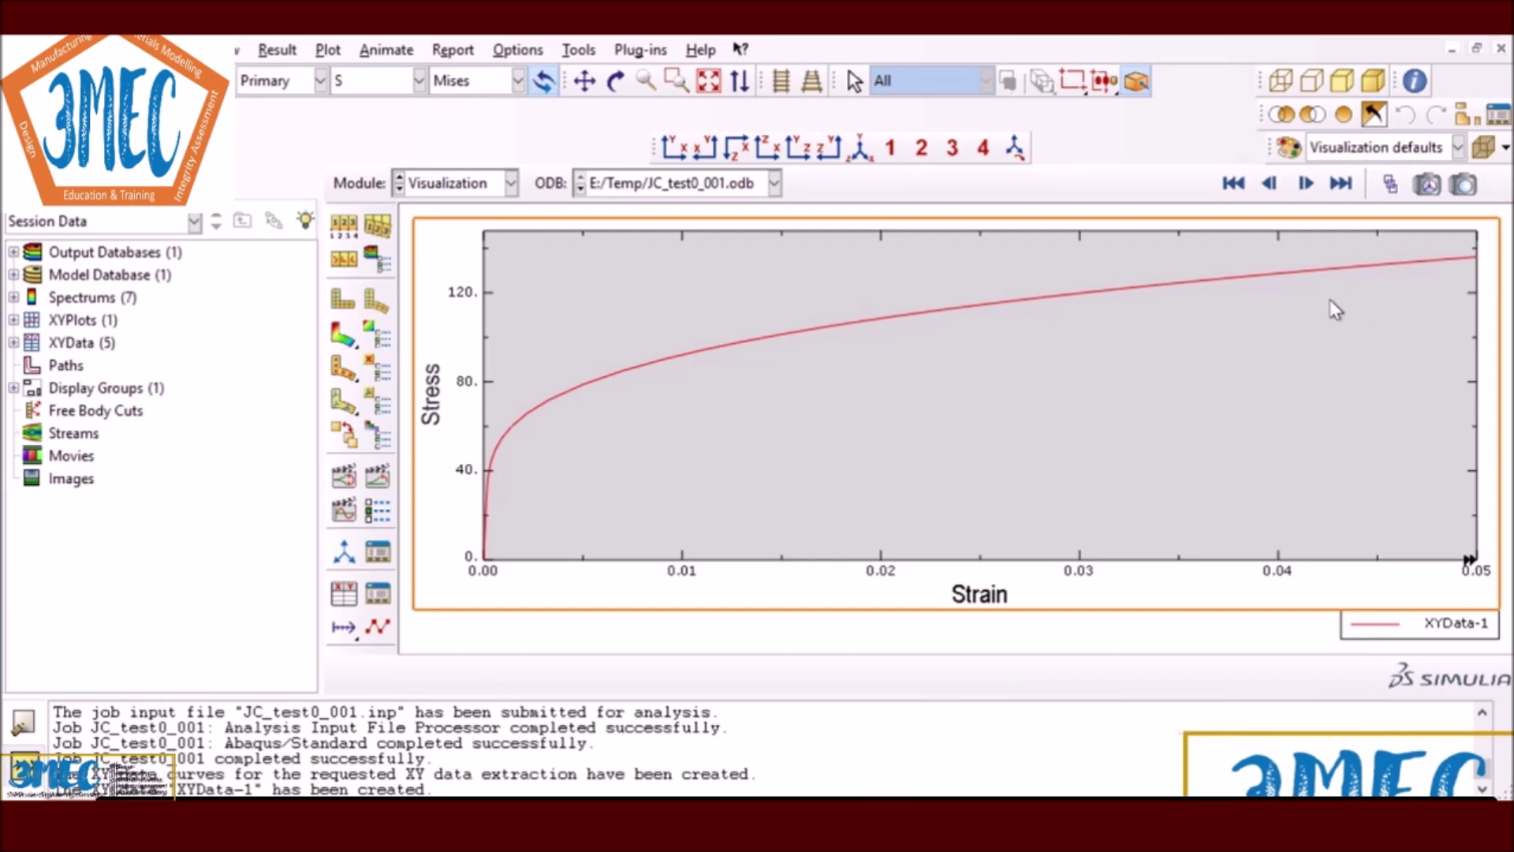
# Step: Restore the automatically computed maximum on the plot's strain axis and close the axis options
pyautogui.doubleClick(1287, 583)
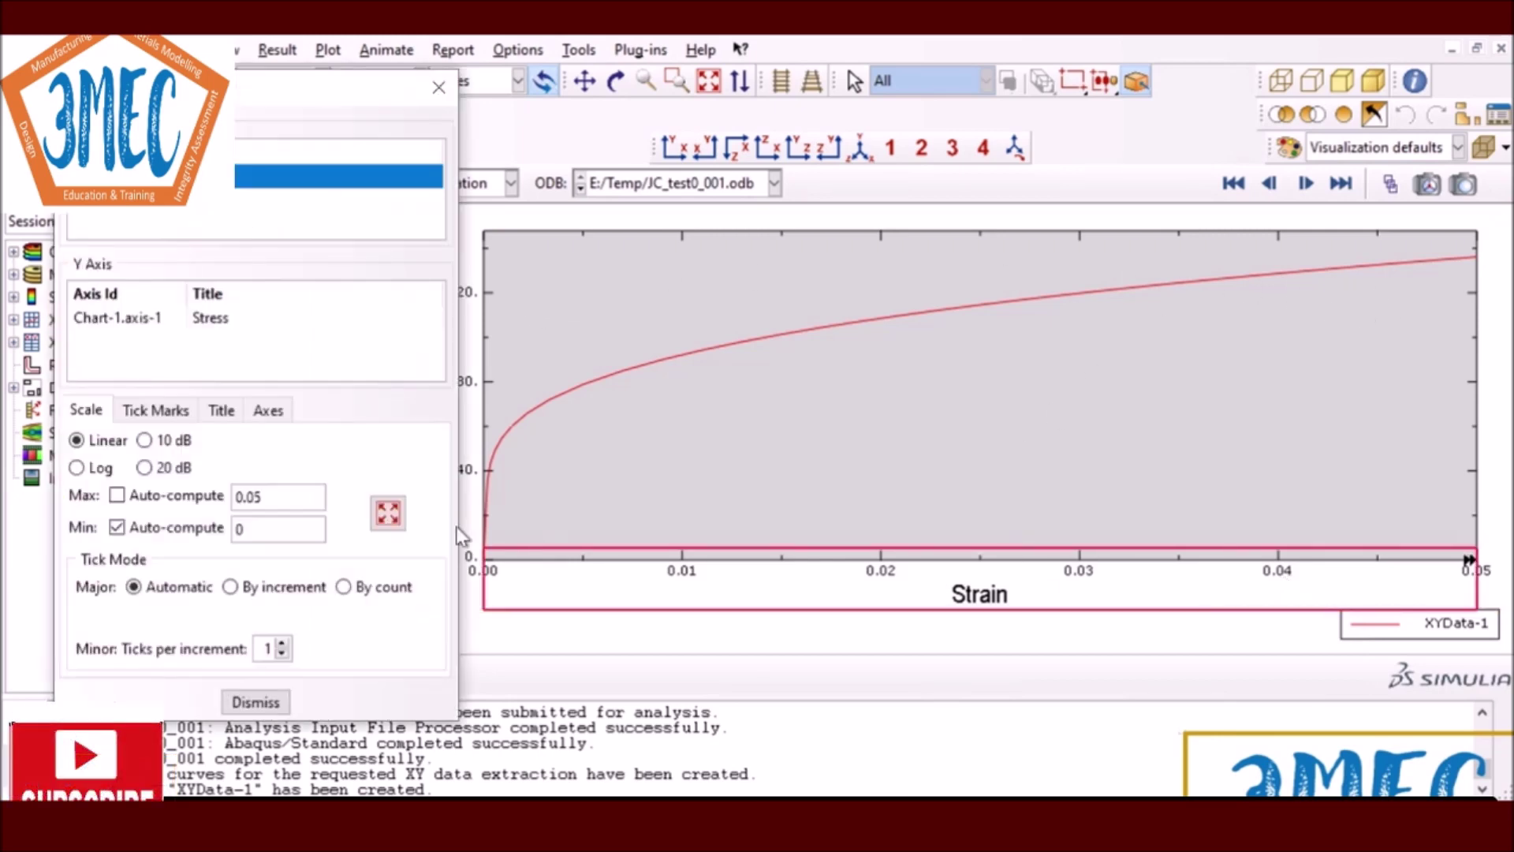
pyautogui.click(117, 495)
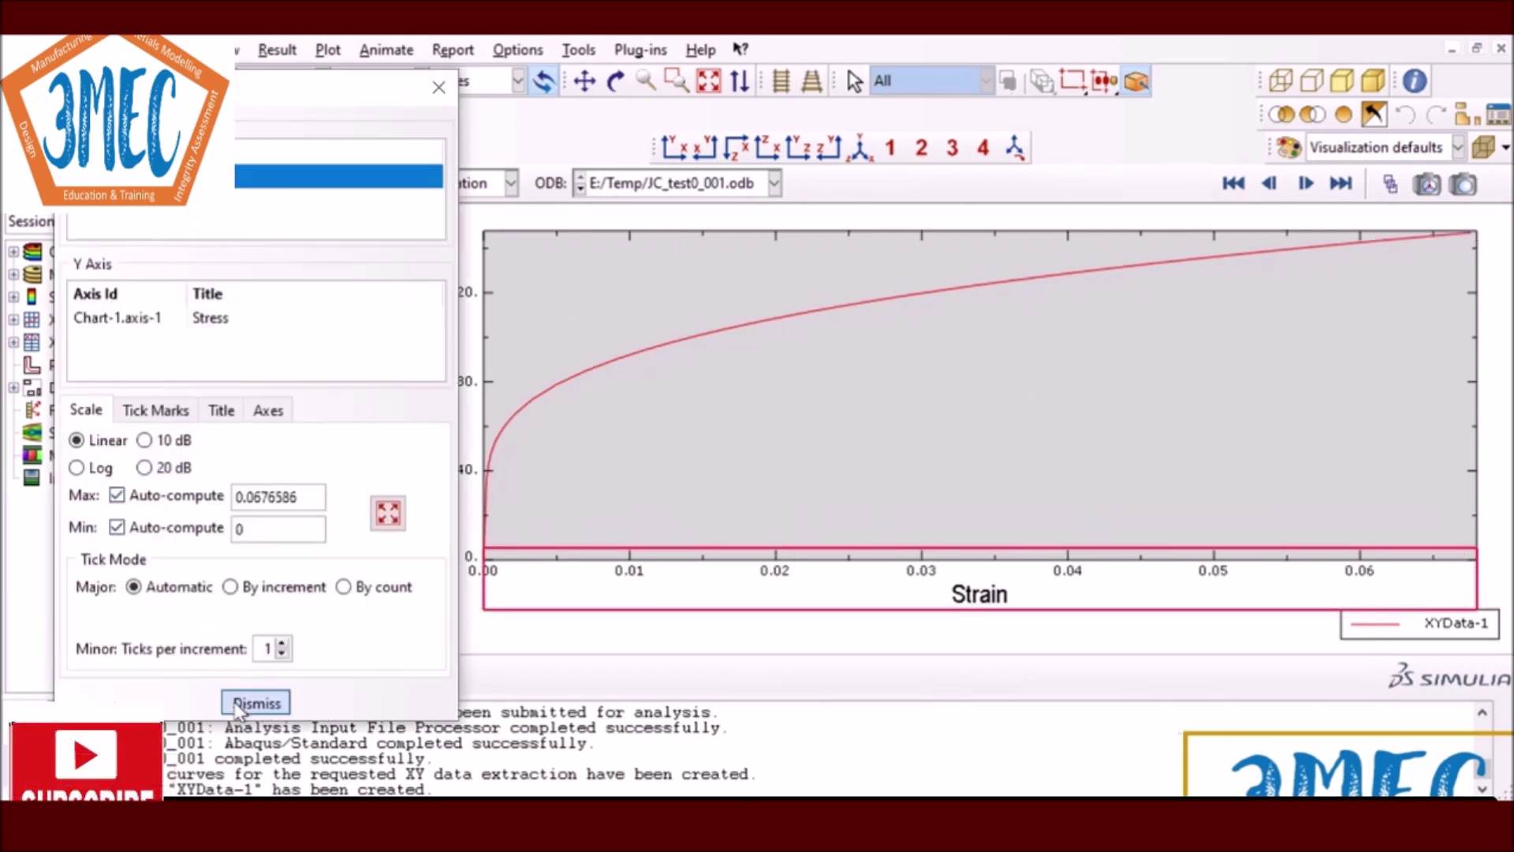
pyautogui.click(241, 704)
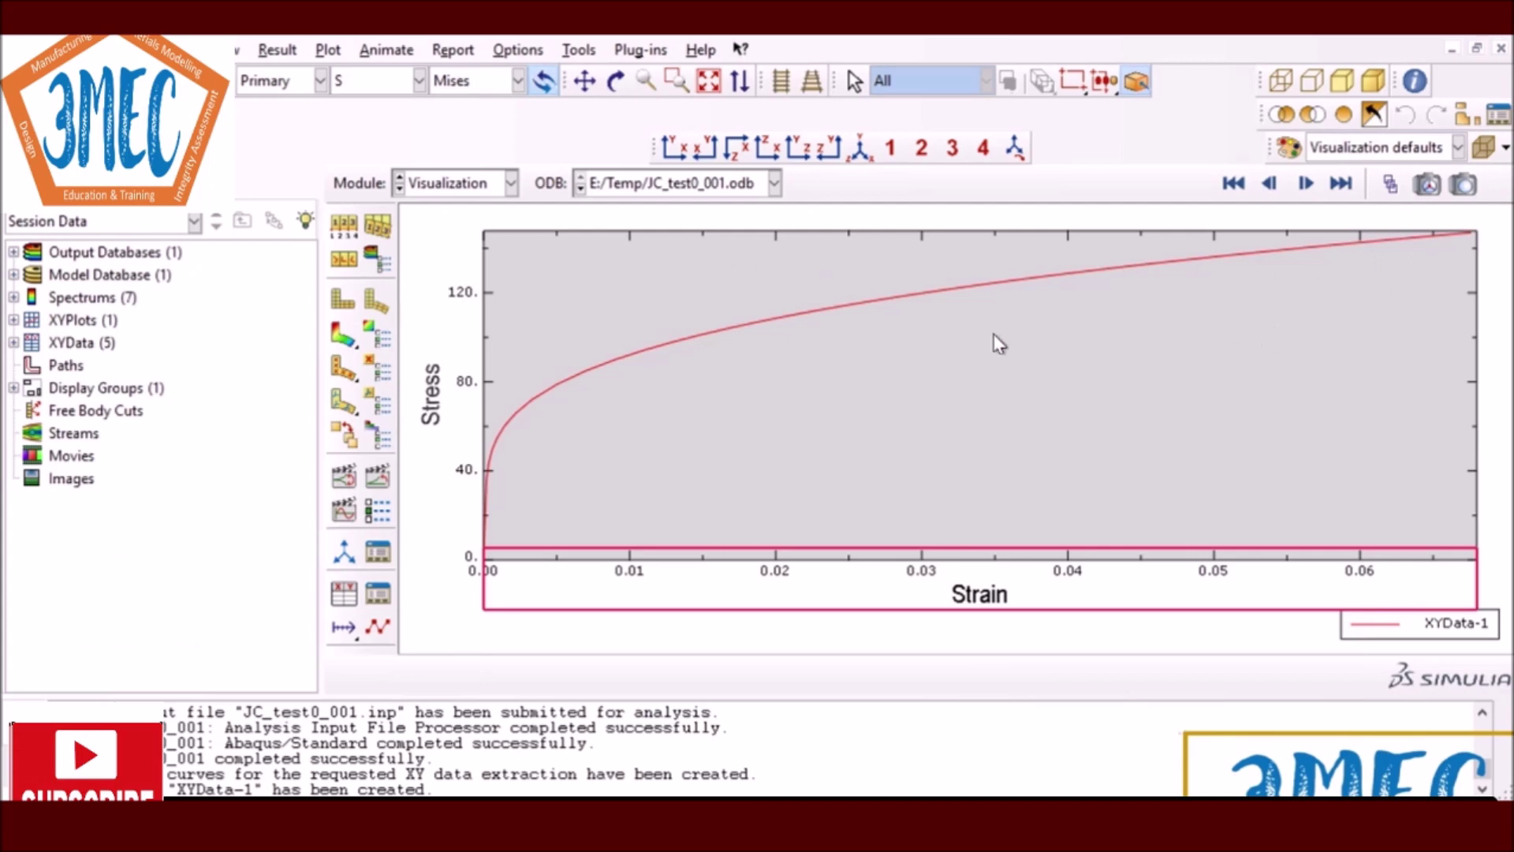
# Step: Set the maximum of the plot's stress axis to 170 and close the axis options
pyautogui.doubleClick(453, 291)
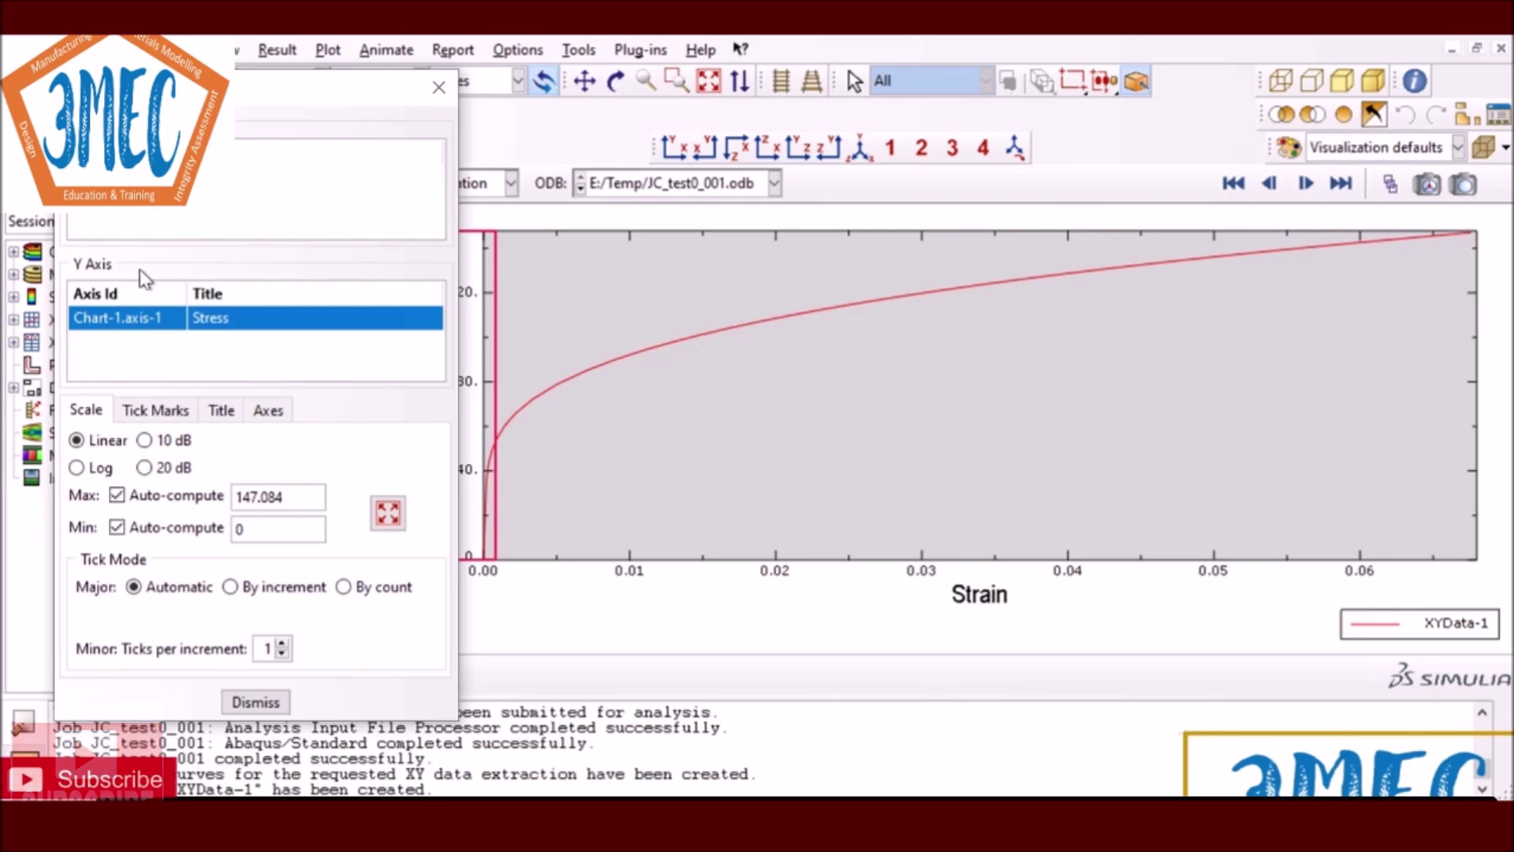
pyautogui.moveTo(284, 497); pyautogui.dragTo(234, 497)
pyautogui.write('170')
pyautogui.press('Return')
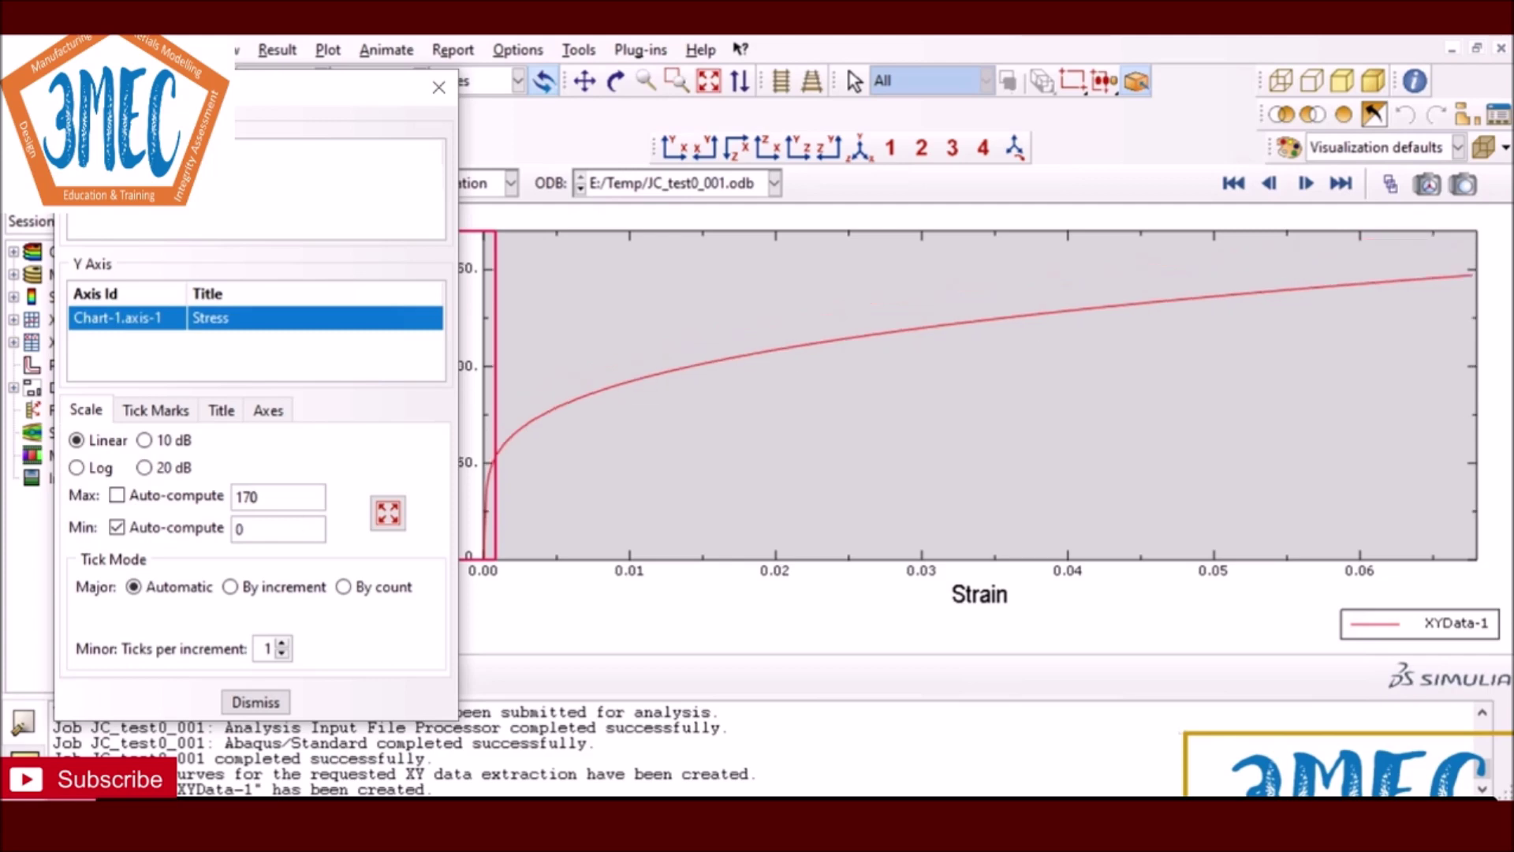
pyautogui.click(256, 702)
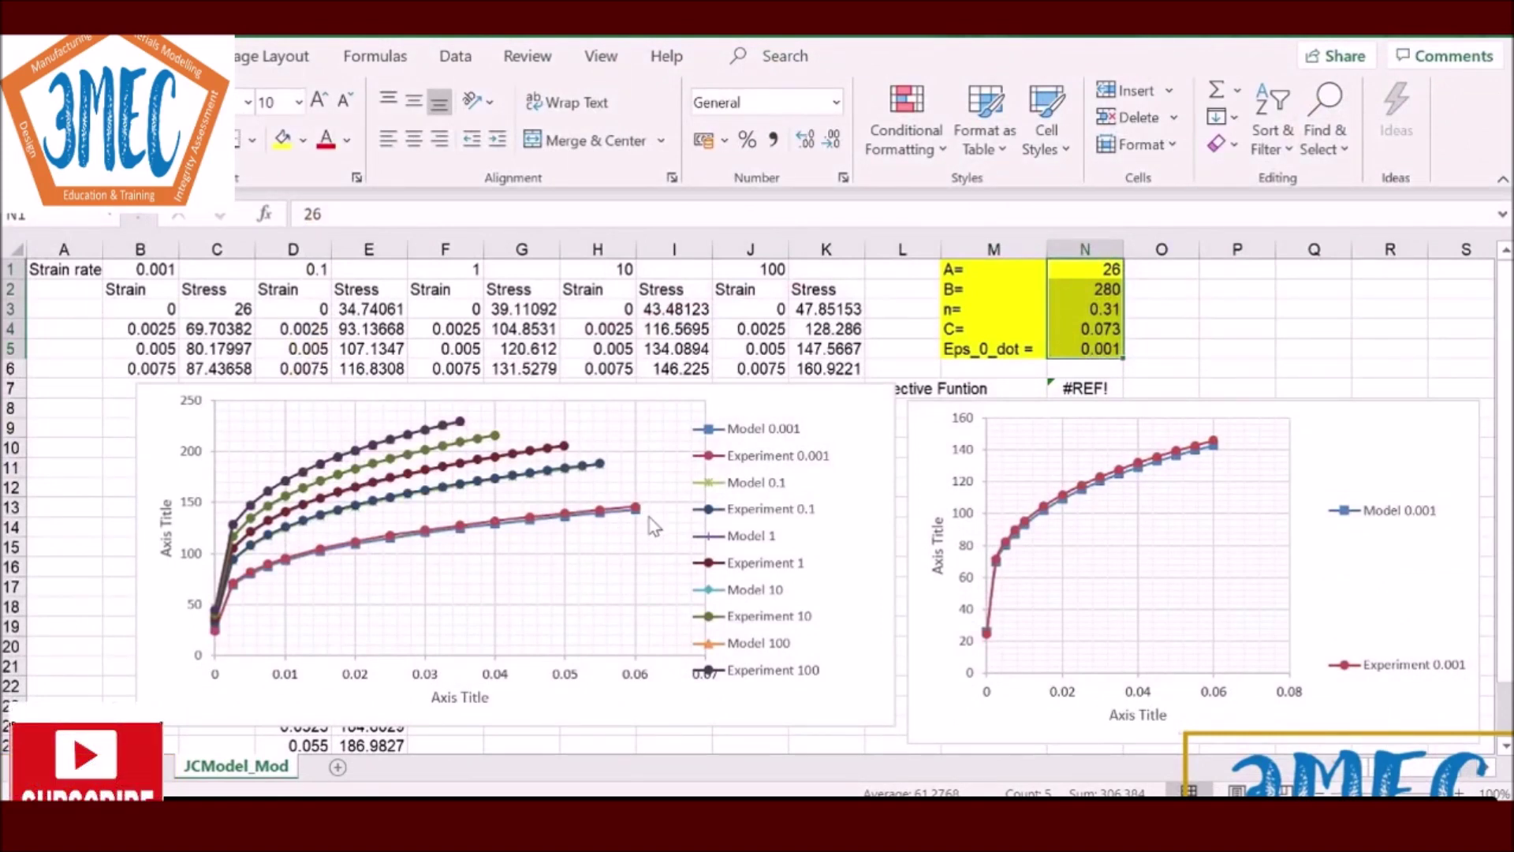
# Step: Check the 0.001 strain-rate curves in the Excel workbook, then switch Abaqus to the Load module and collapse Model-1 in the model tree
pyautogui.moveTo(640, 514)
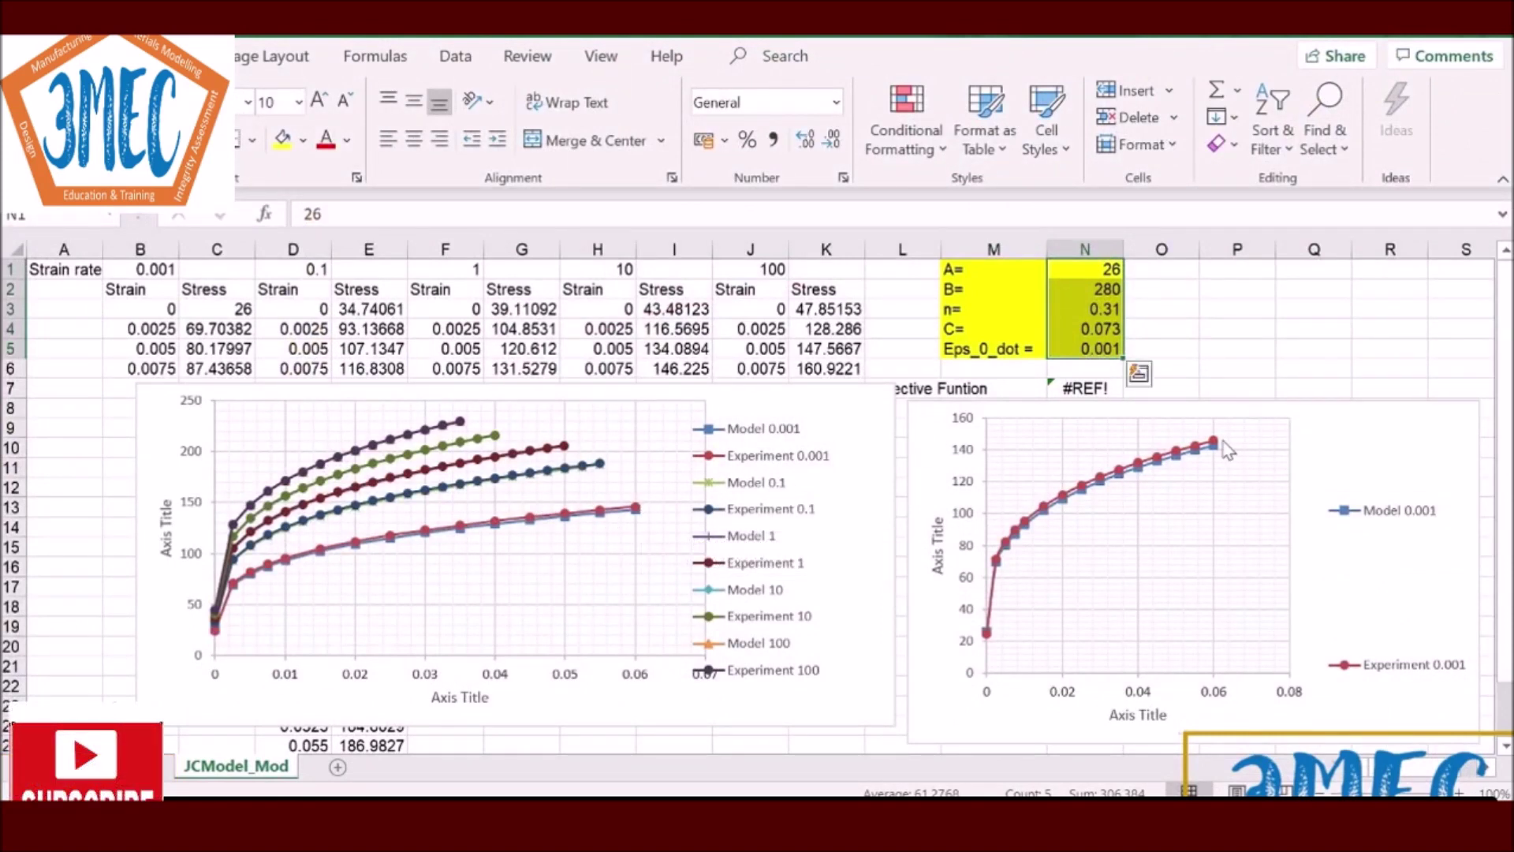
pyautogui.moveTo(1220, 450)
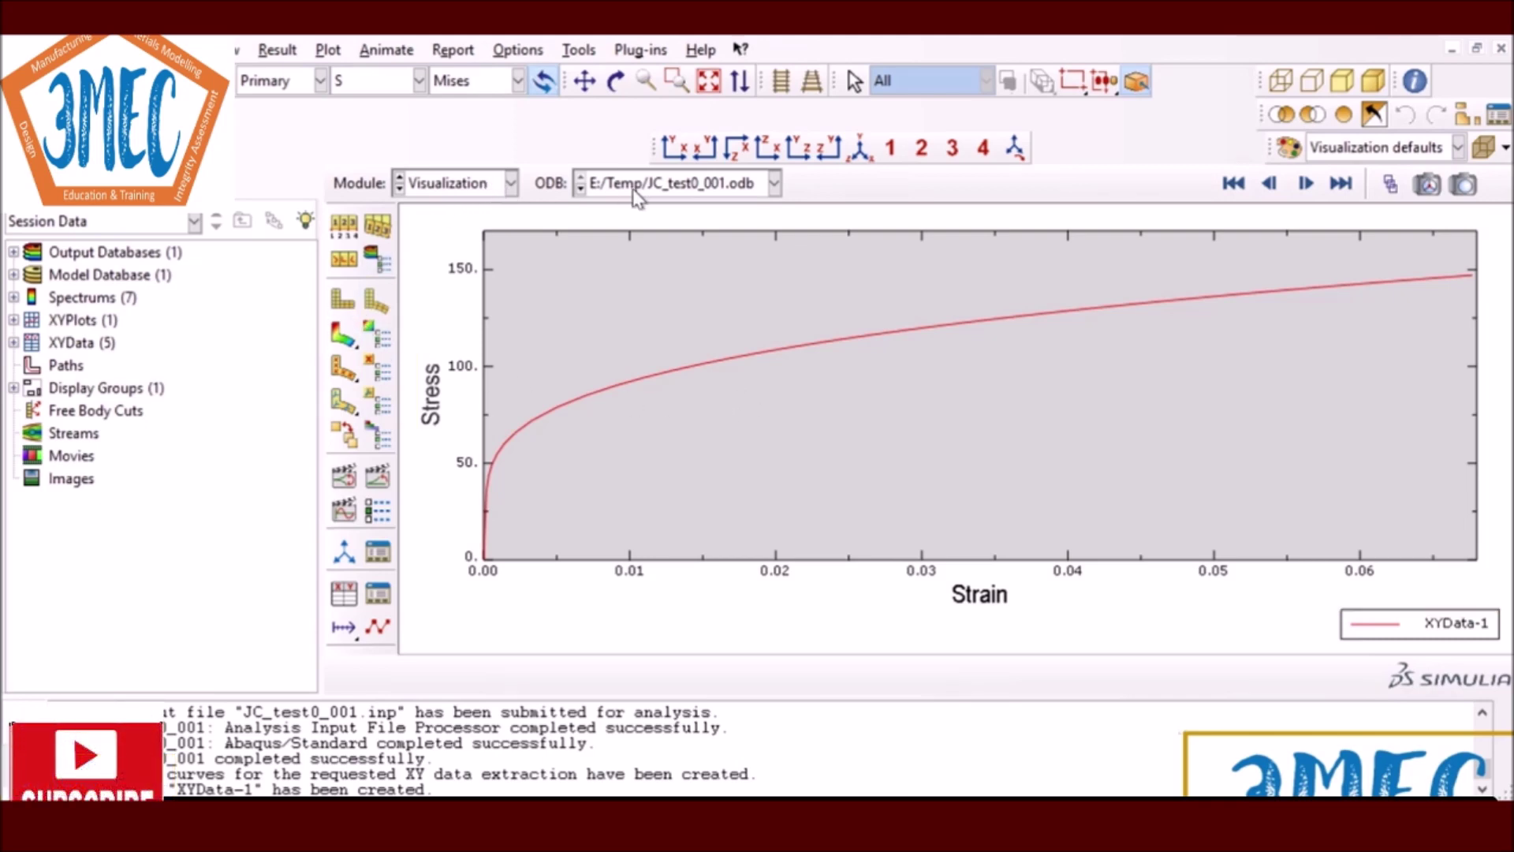
pyautogui.click(511, 184)
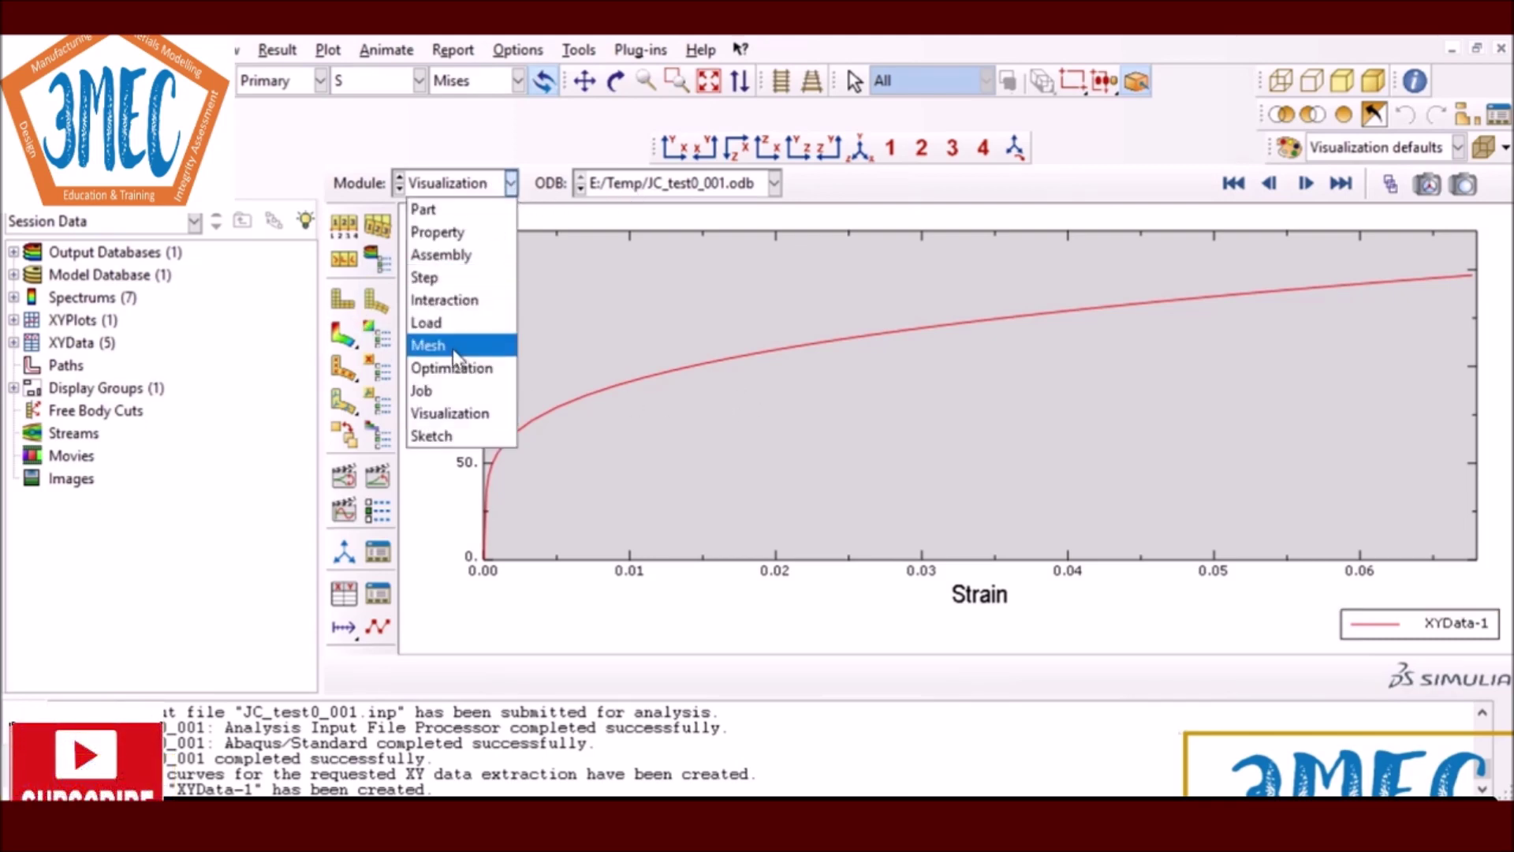
pyautogui.click(453, 322)
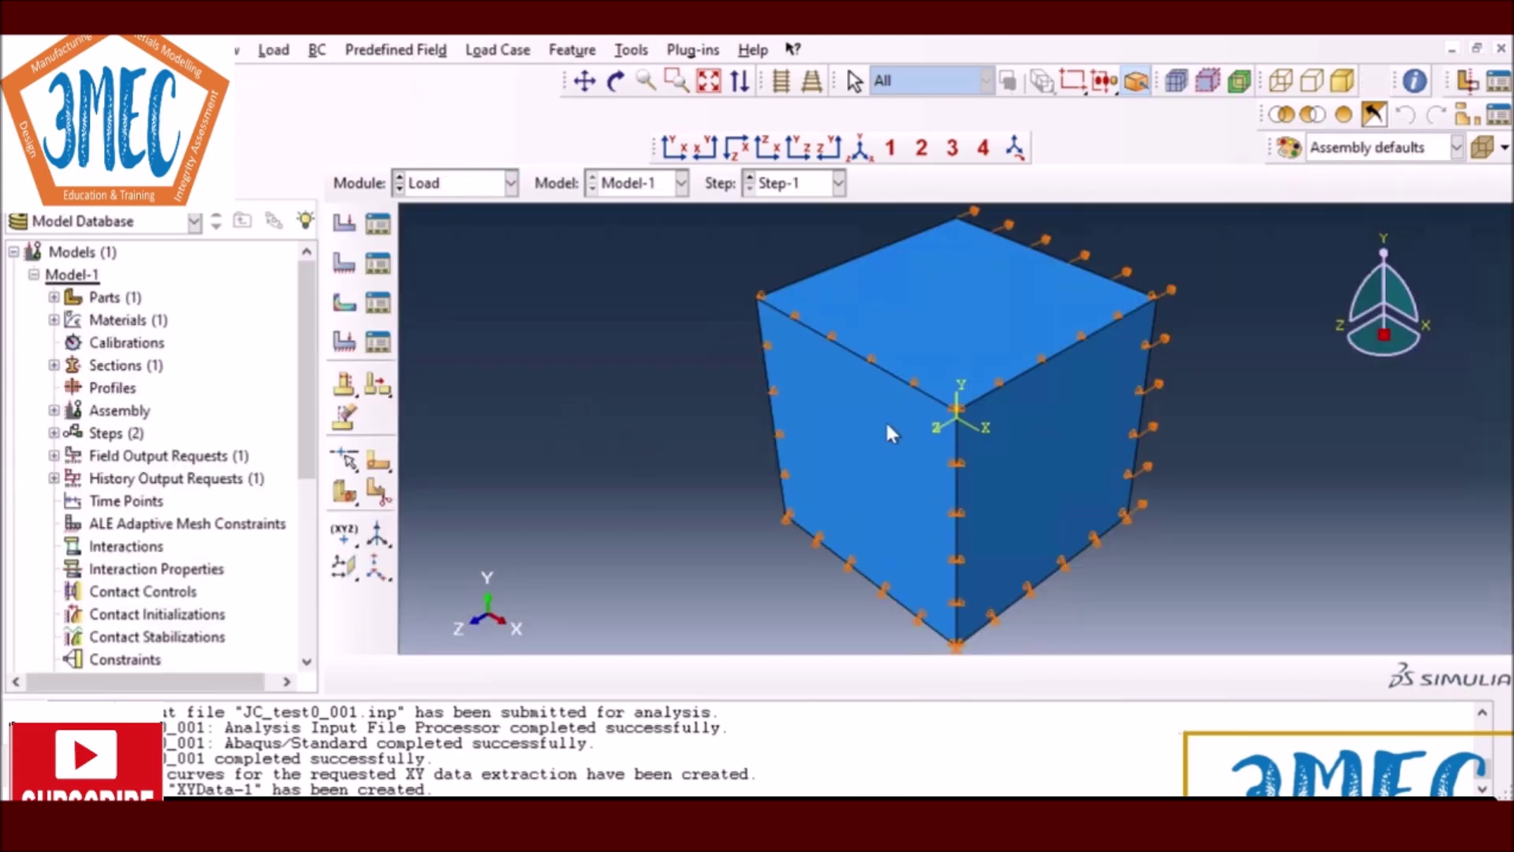
pyautogui.click(34, 274)
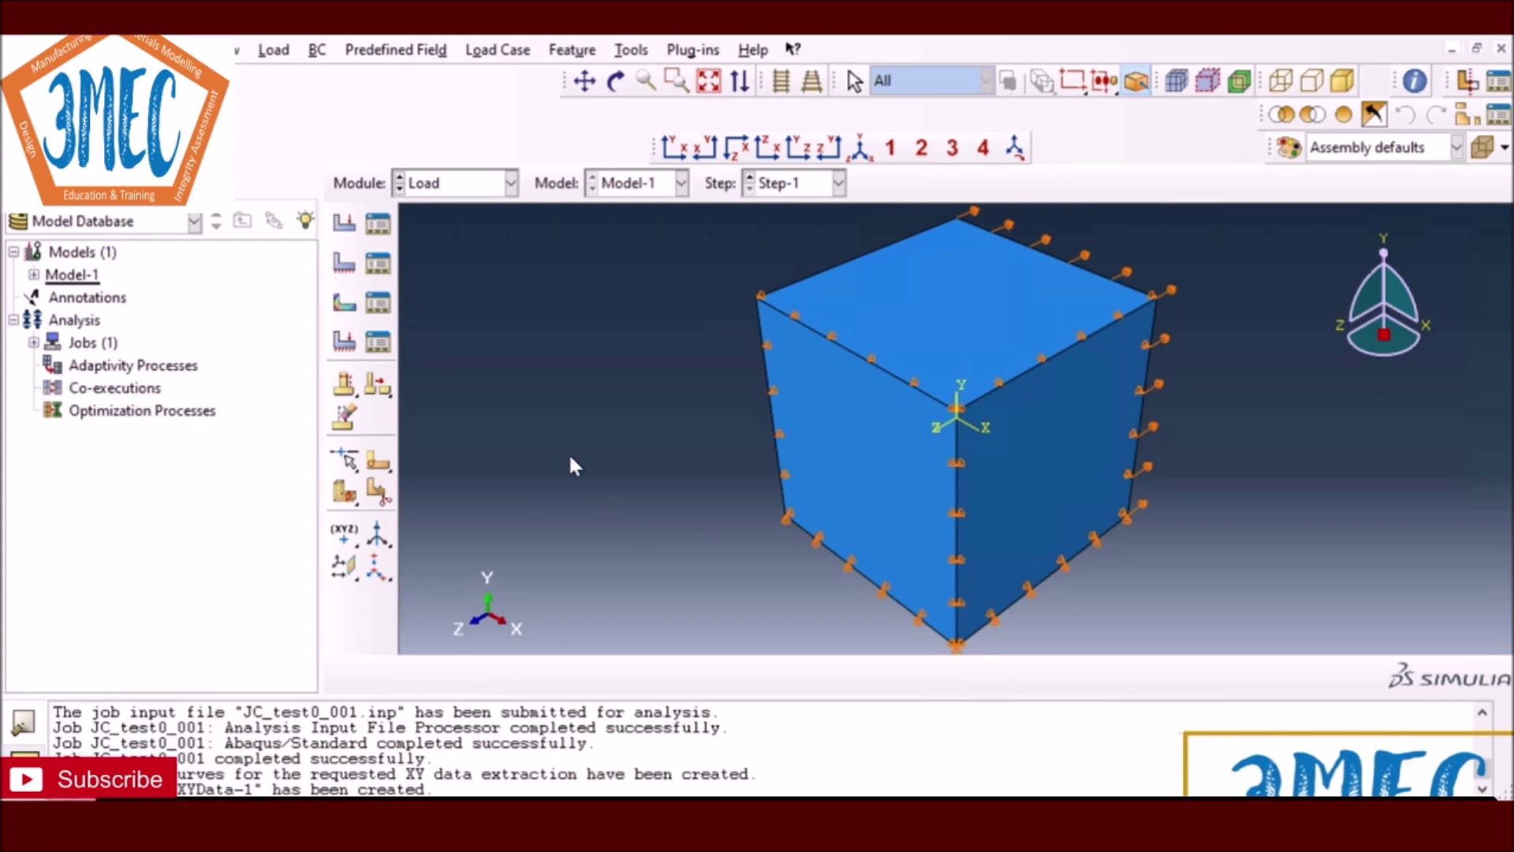
# Step: Review the experiment and model curves for all strain rates on the Excel workbook's JCModel_Mod sheet
pyautogui.click(468, 183)
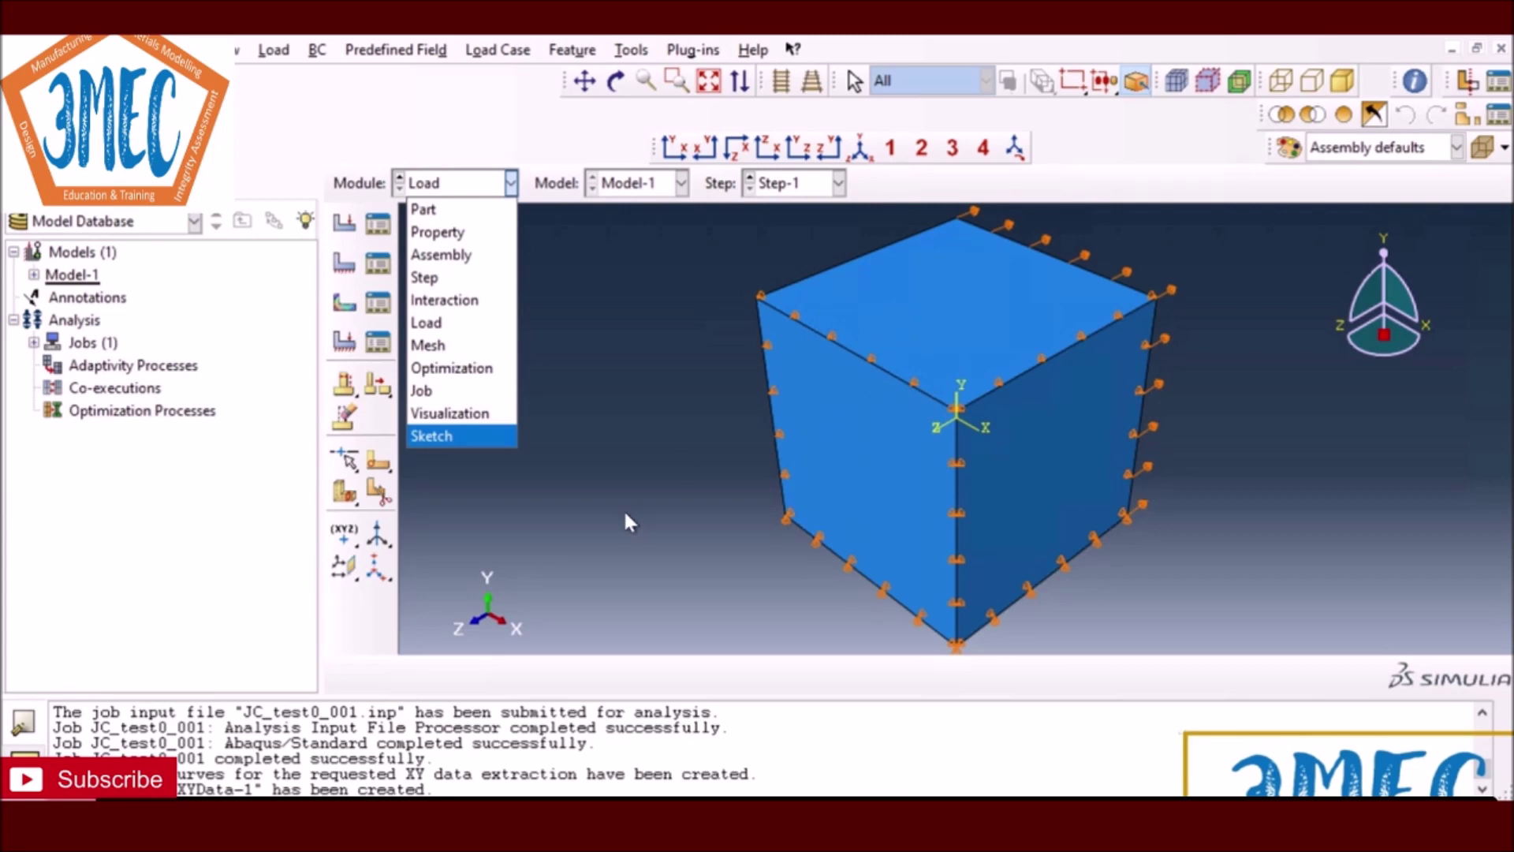
pyautogui.click(632, 424)
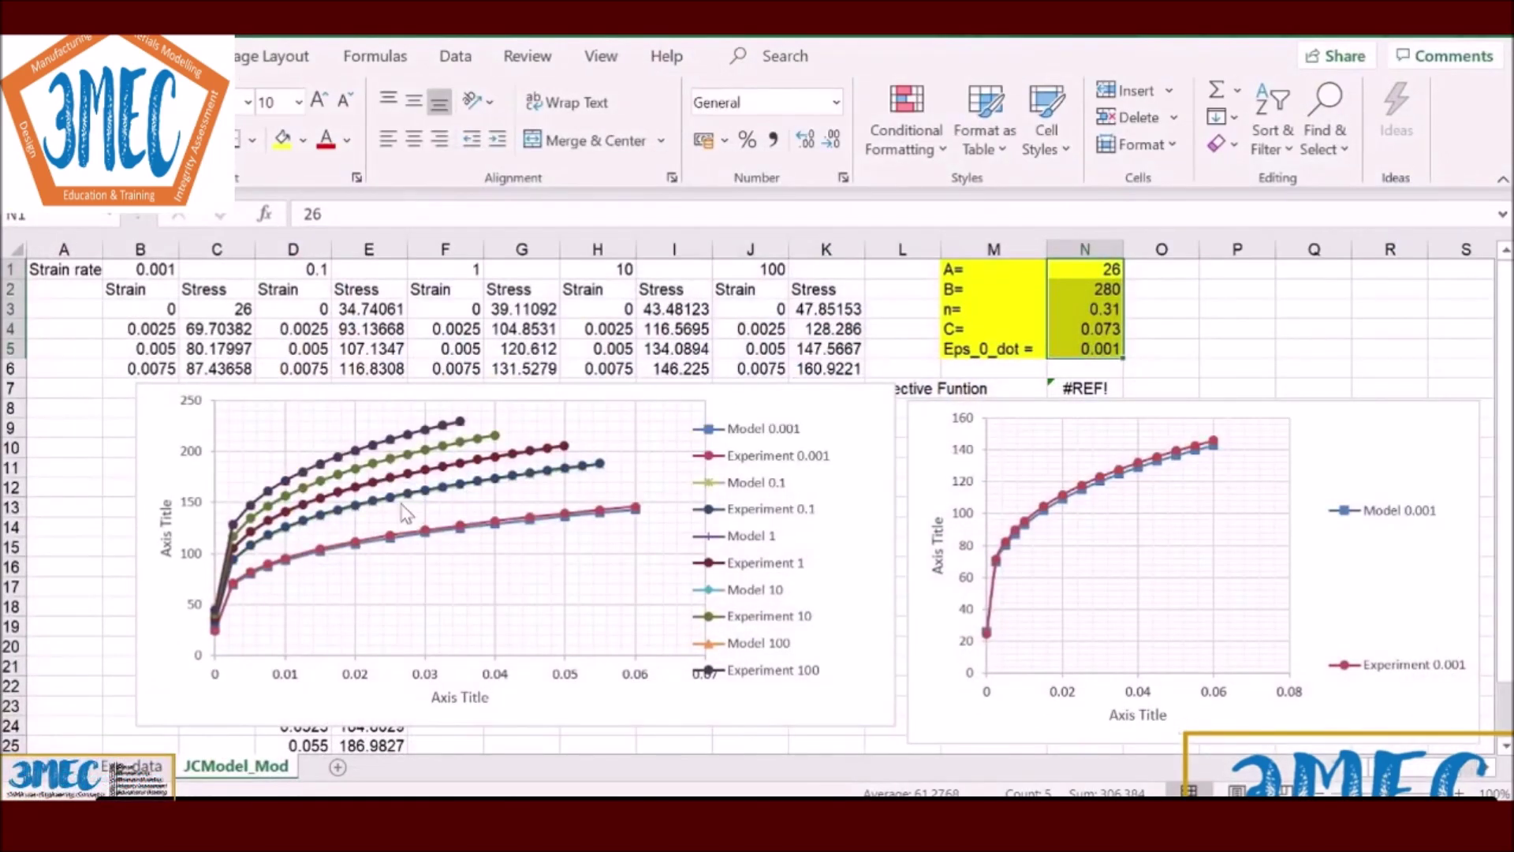
pyautogui.moveTo(425, 499)
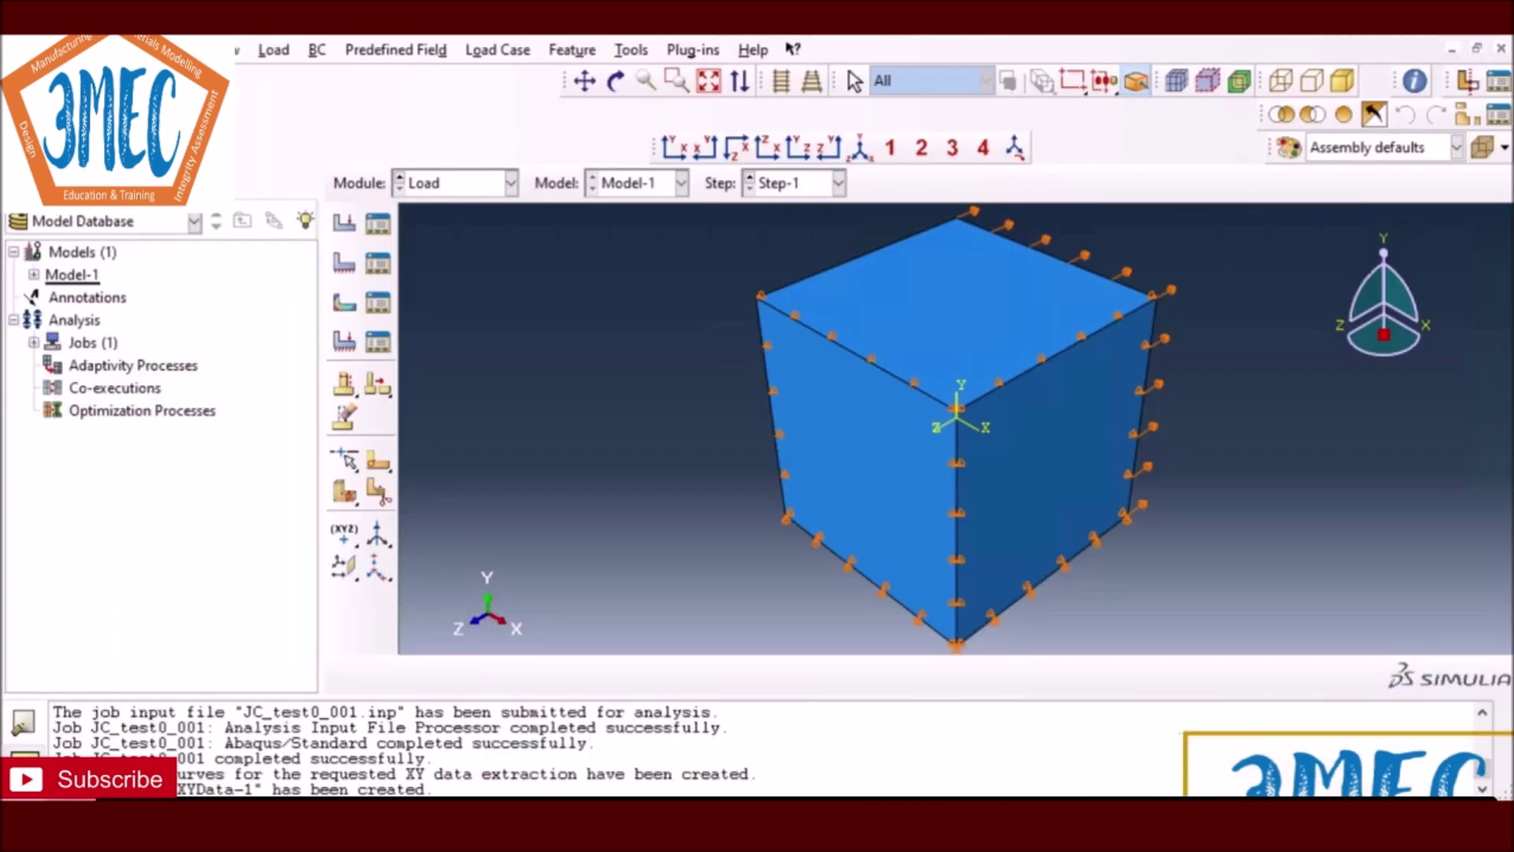
# Step: Return to Abaqus, switch to the Property module, review Material-1's elastic properties and close the material editor
pyautogui.click(510, 183)
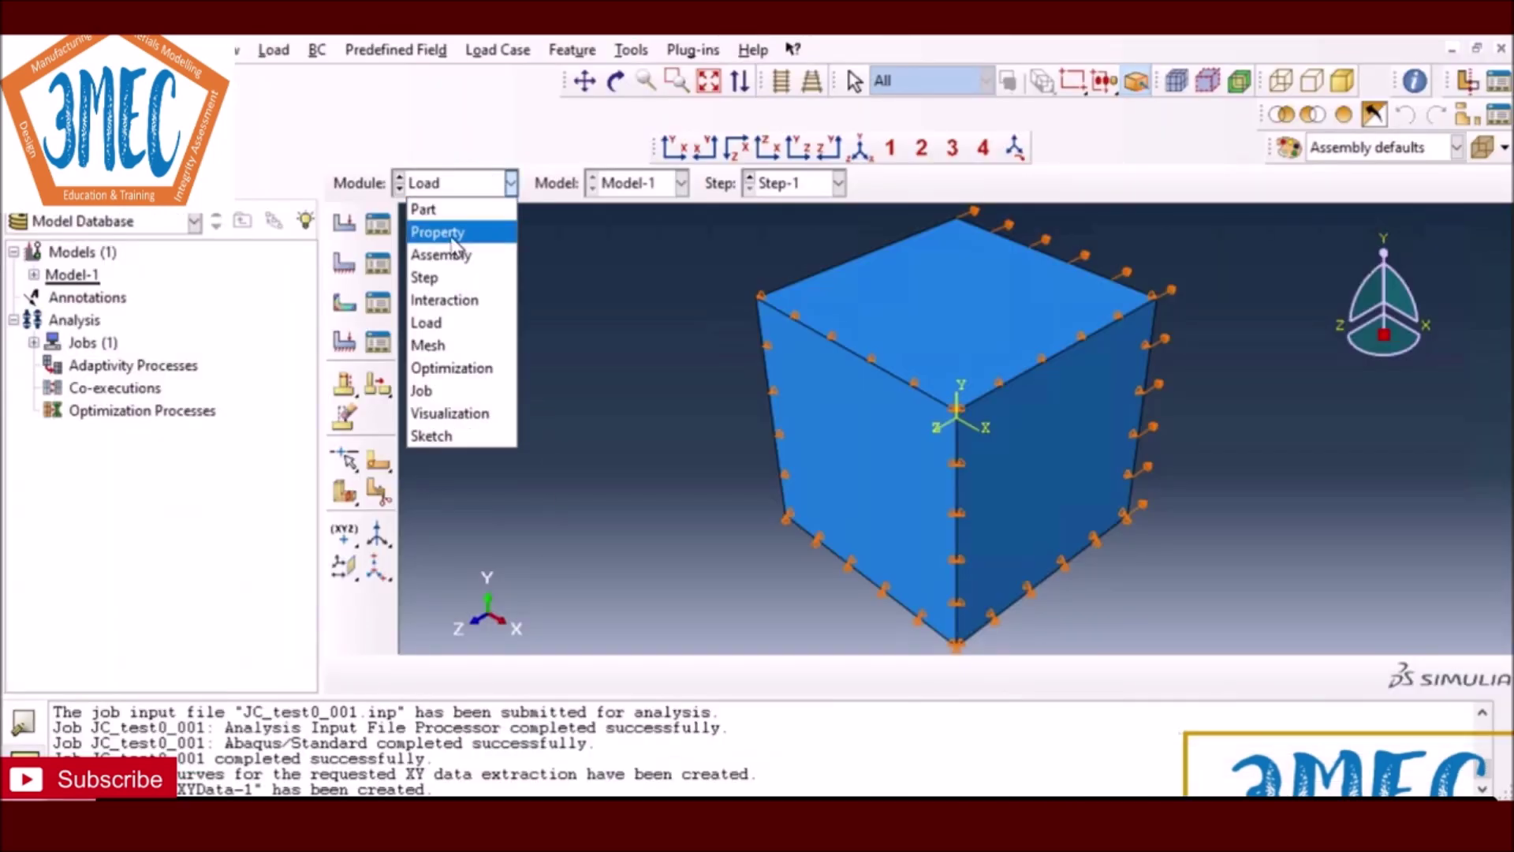
pyautogui.click(439, 232)
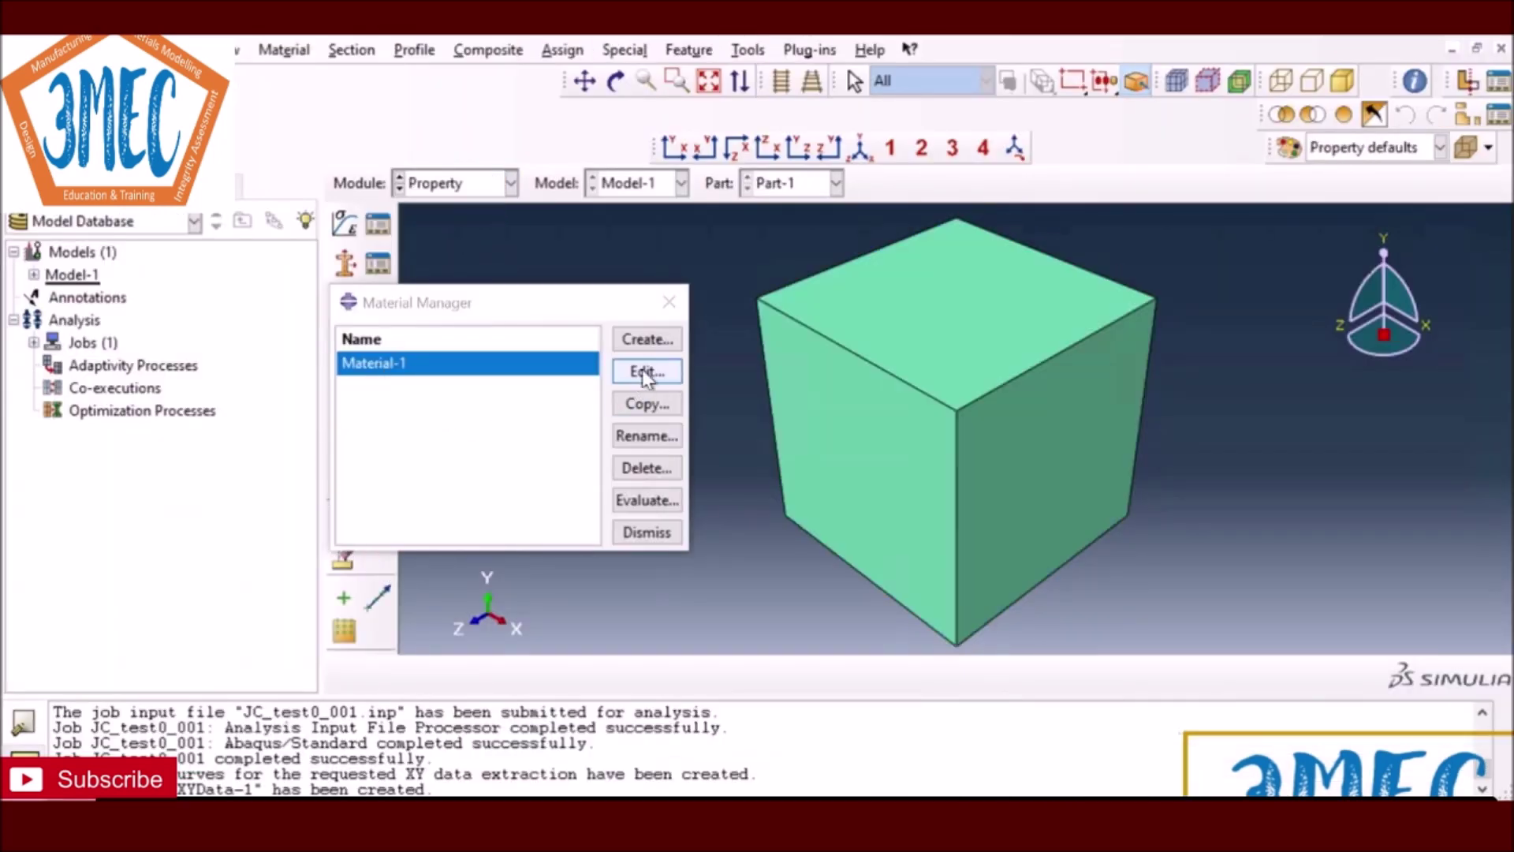
pyautogui.click(645, 372)
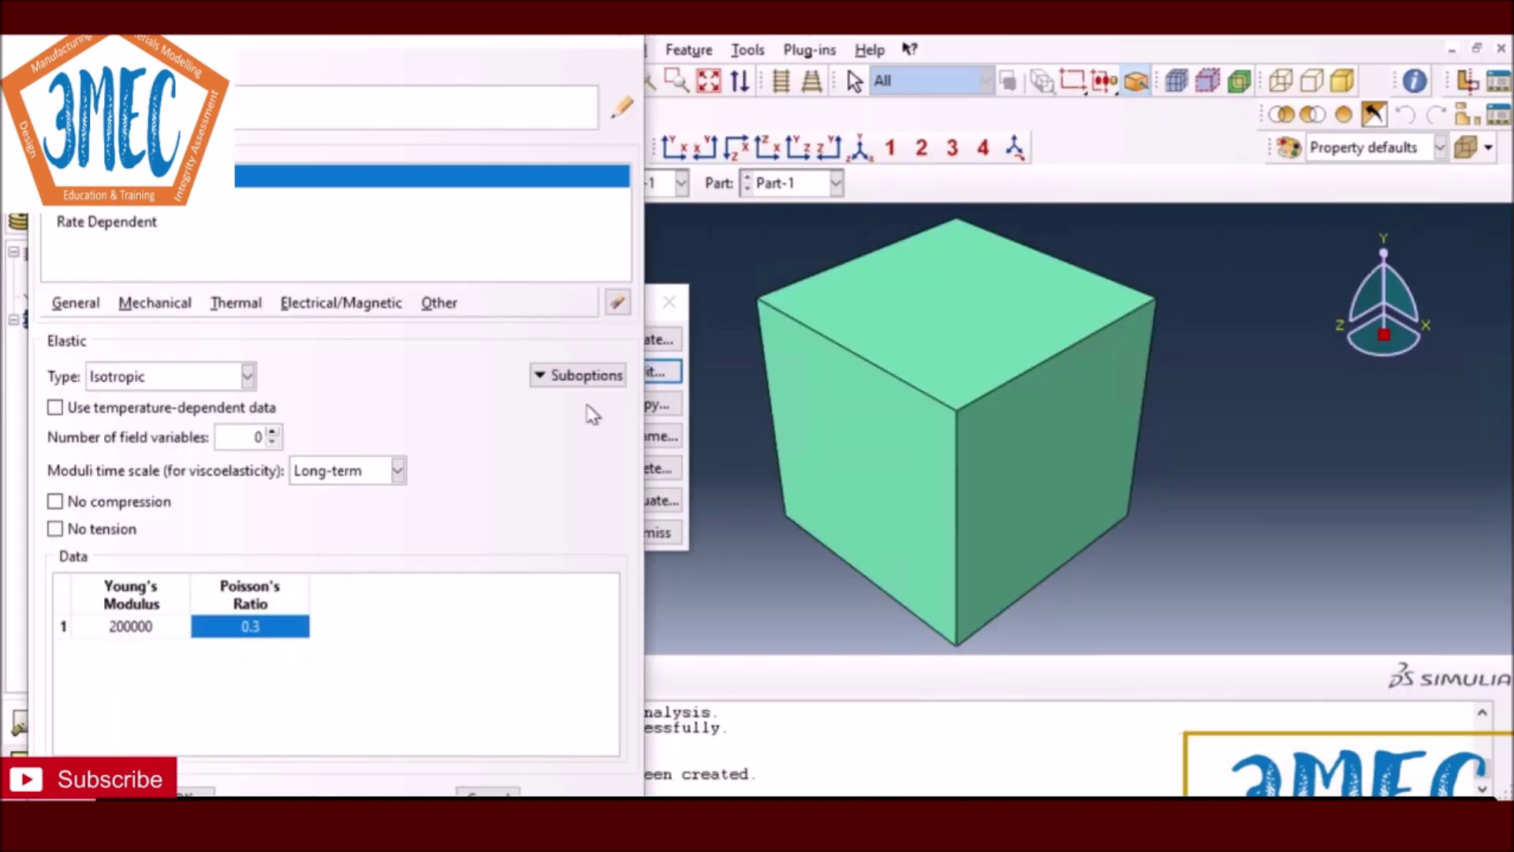
pyautogui.click(629, 42)
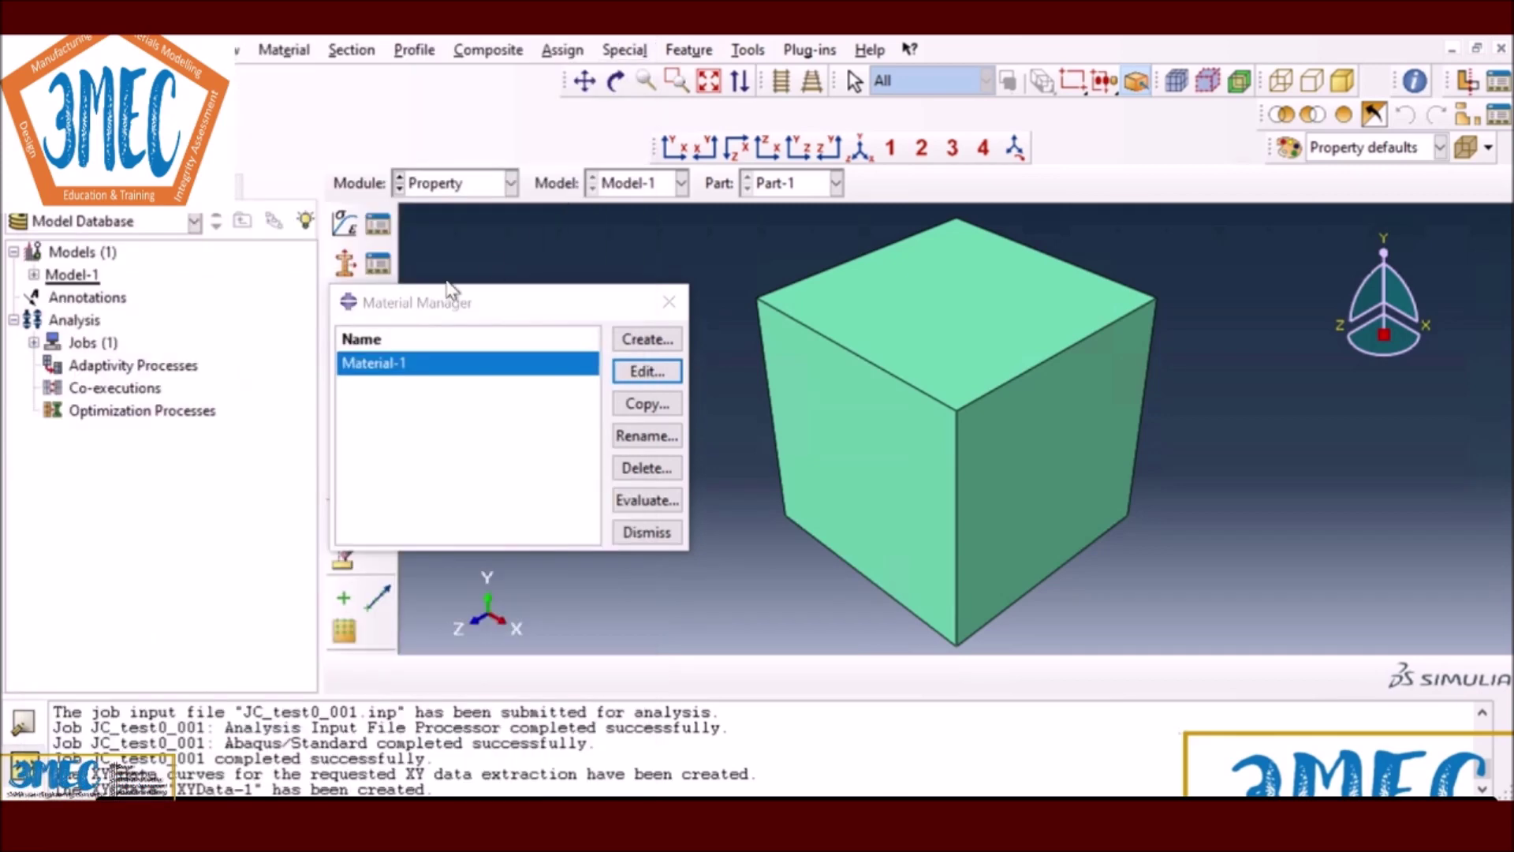
# Step: Start a new material with isotropic elasticity, Young's modulus 2000000 and Poisson's ratio 0.3
pyautogui.click(347, 228)
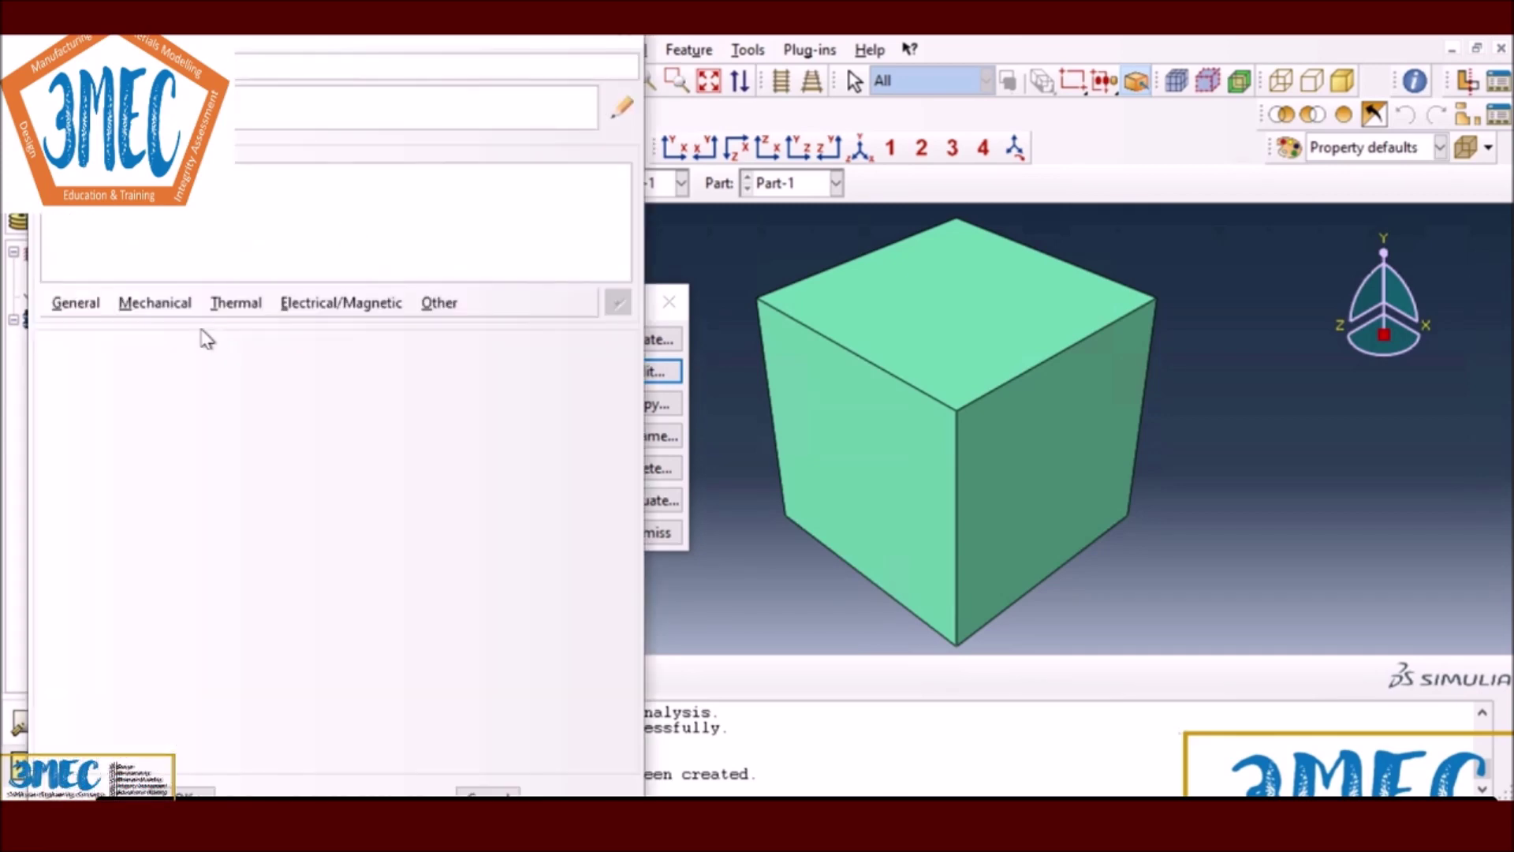
pyautogui.click(156, 306)
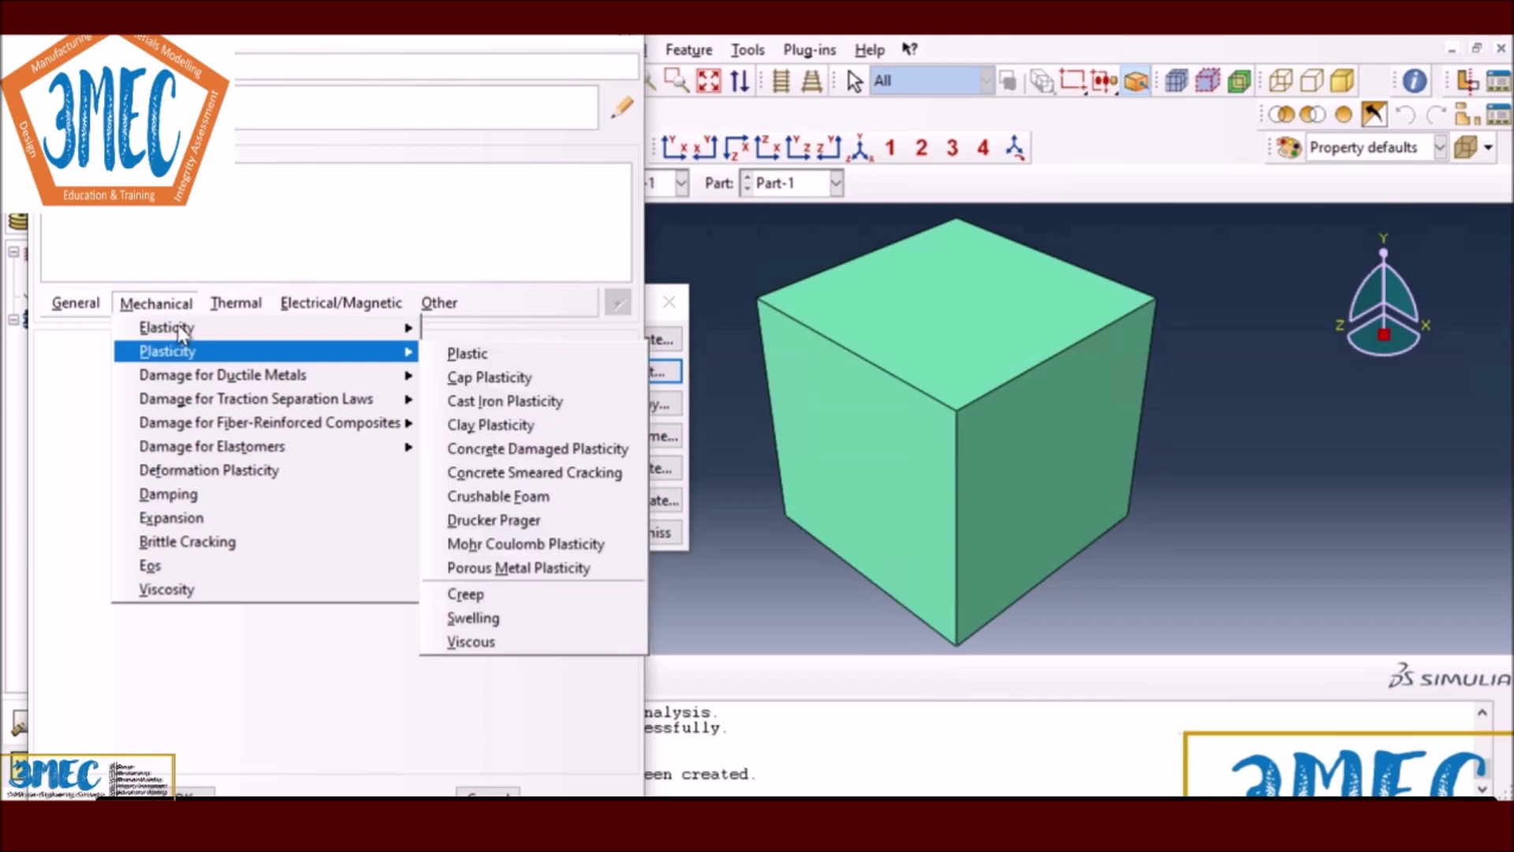
pyautogui.moveTo(188, 331)
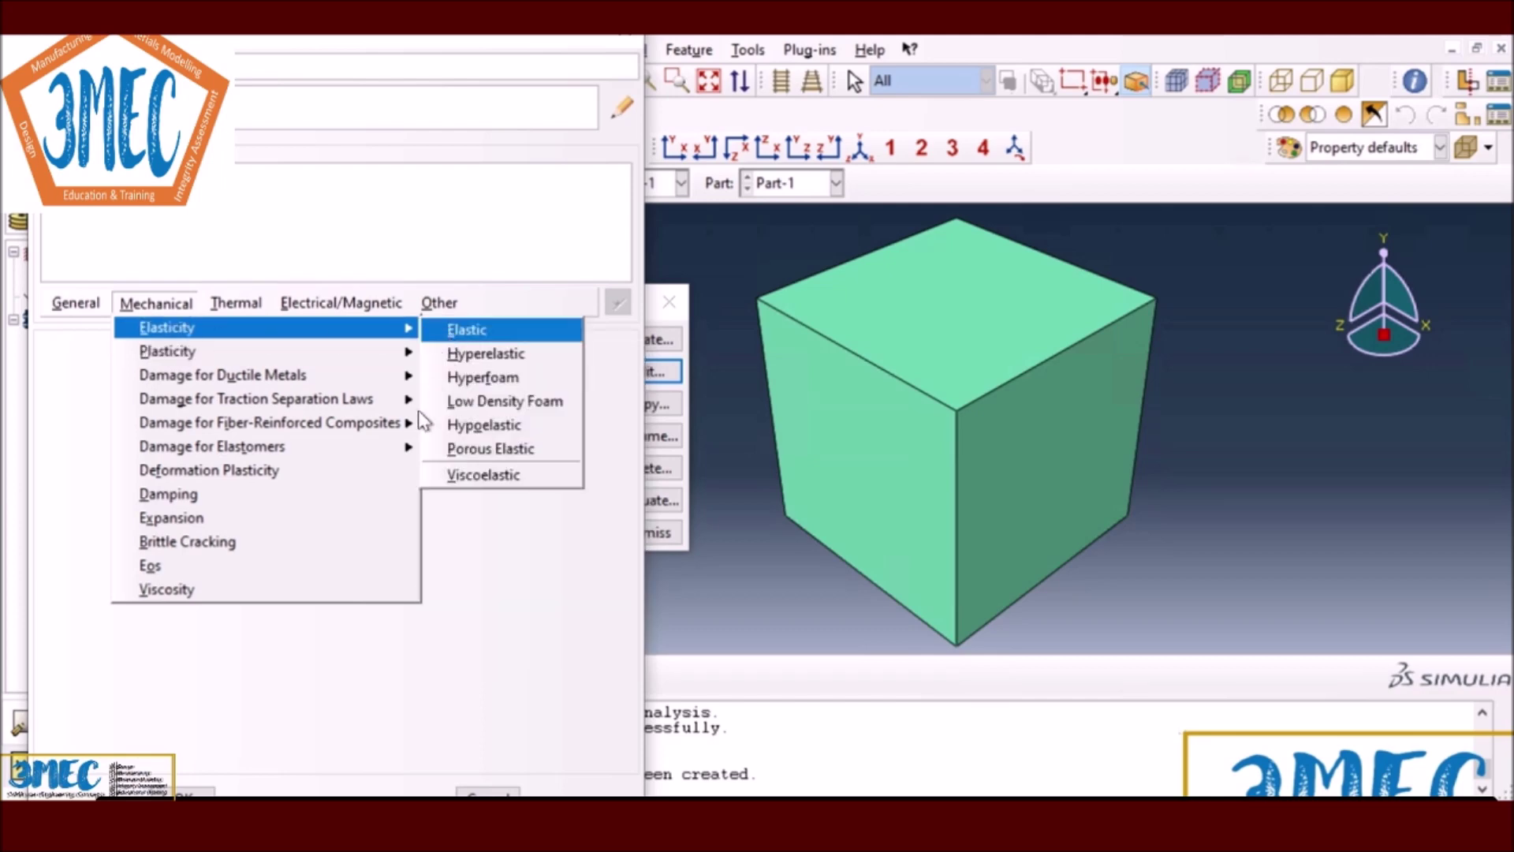
pyautogui.click(454, 330)
pyautogui.click(130, 627)
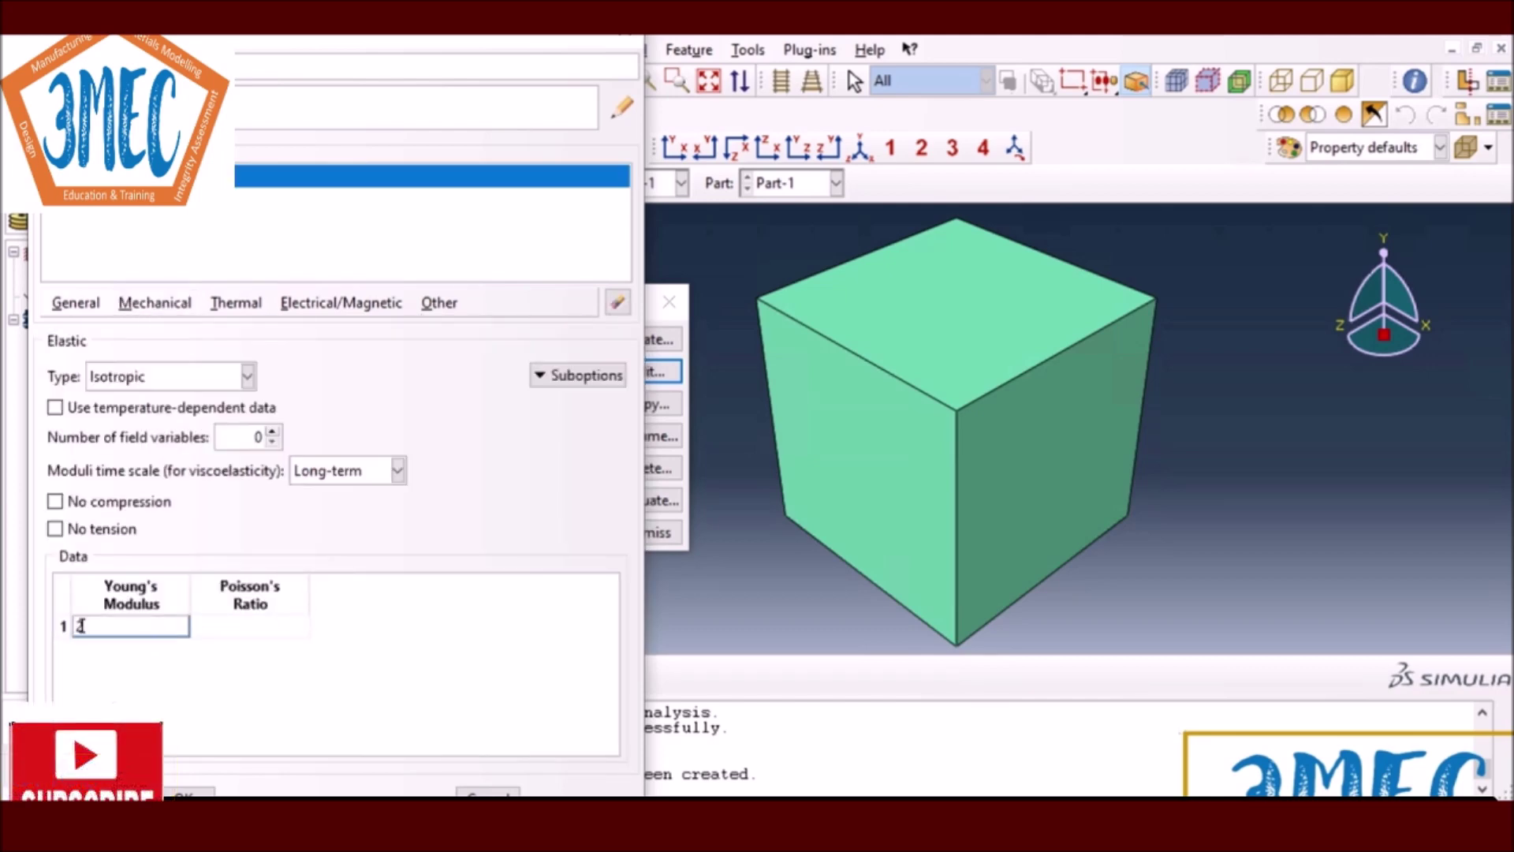
pyautogui.click(268, 628)
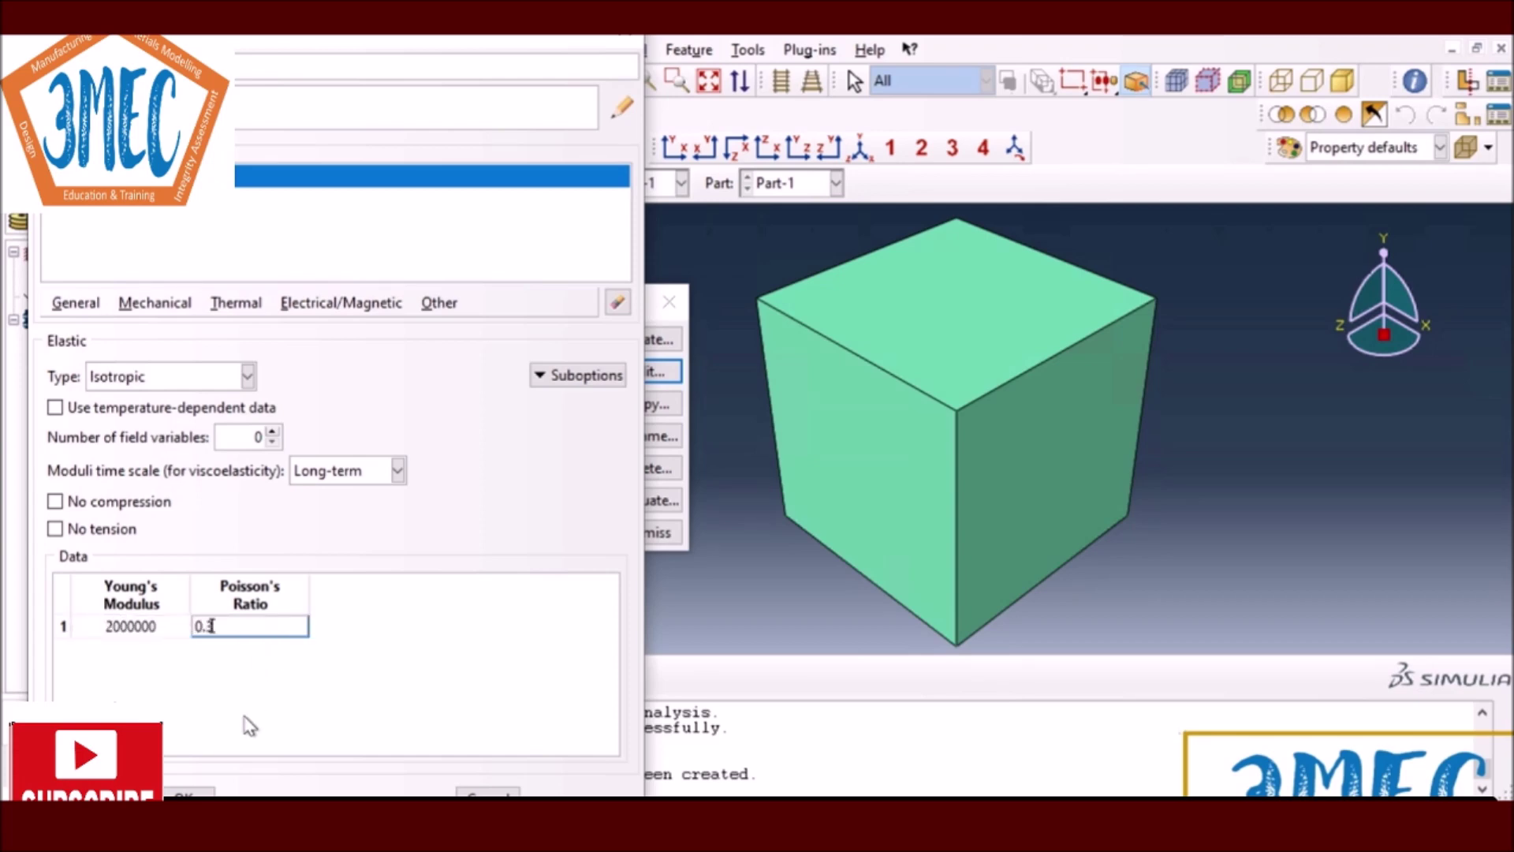
# Step: Add isotropic-hardening plasticity to the new material and enable strain-rate-dependent data
pyautogui.click(142, 302)
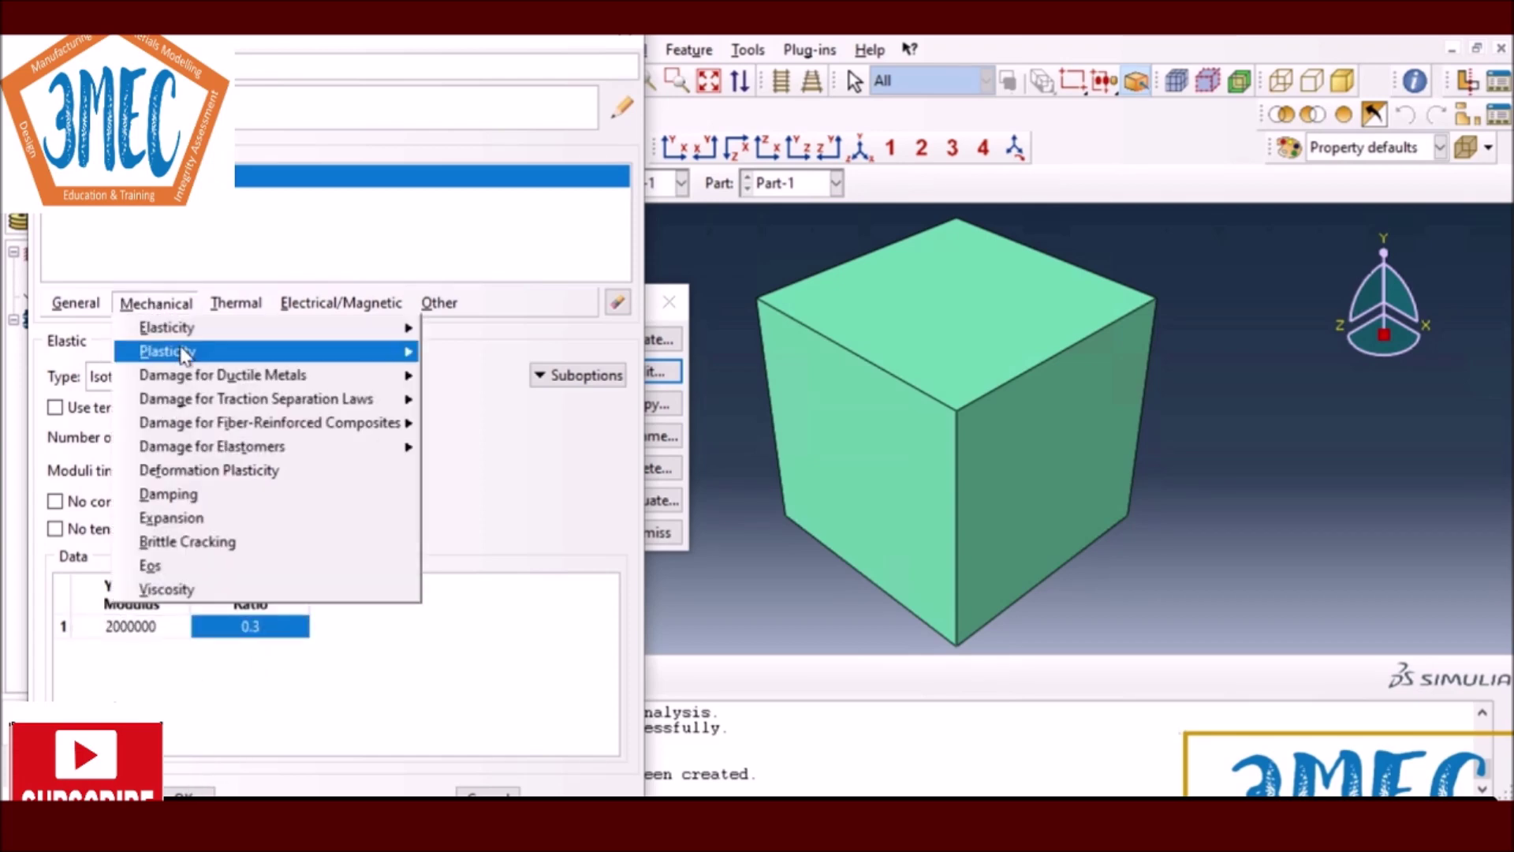
pyautogui.moveTo(406, 352)
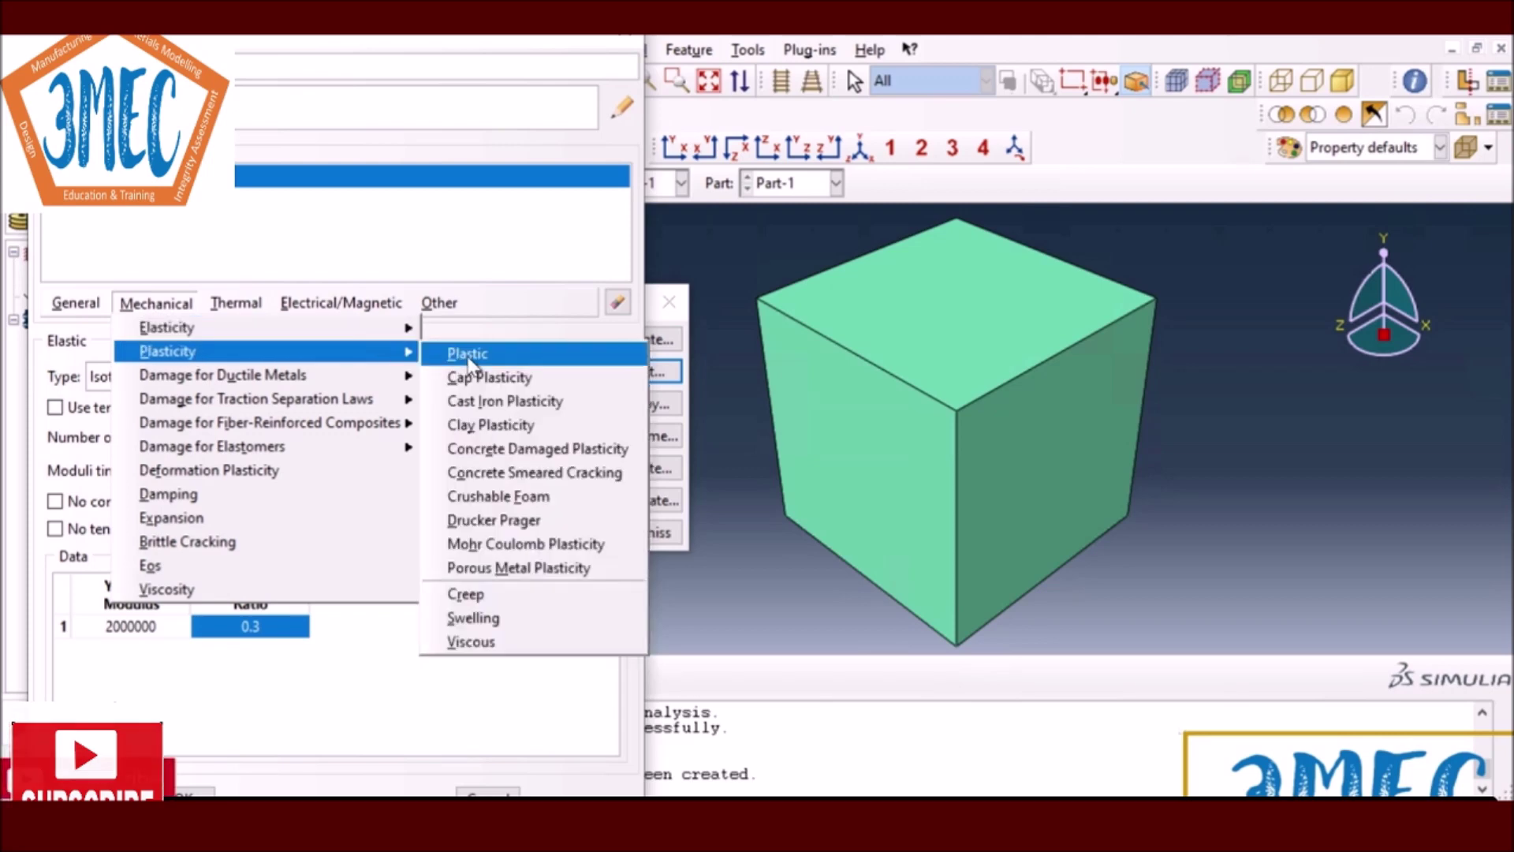
pyautogui.click(471, 355)
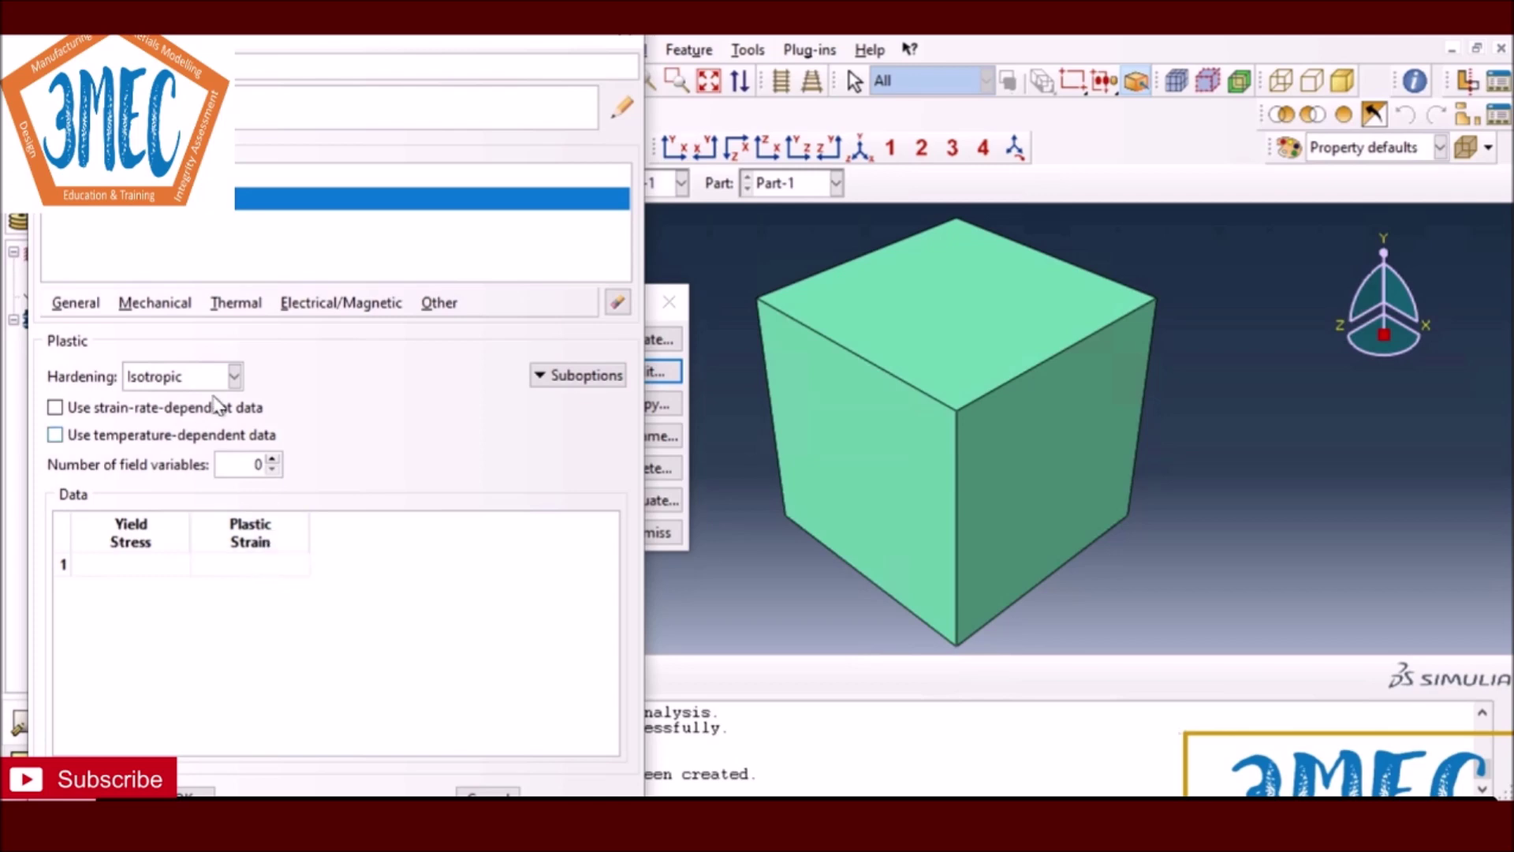
pyautogui.click(55, 408)
pyautogui.click(365, 563)
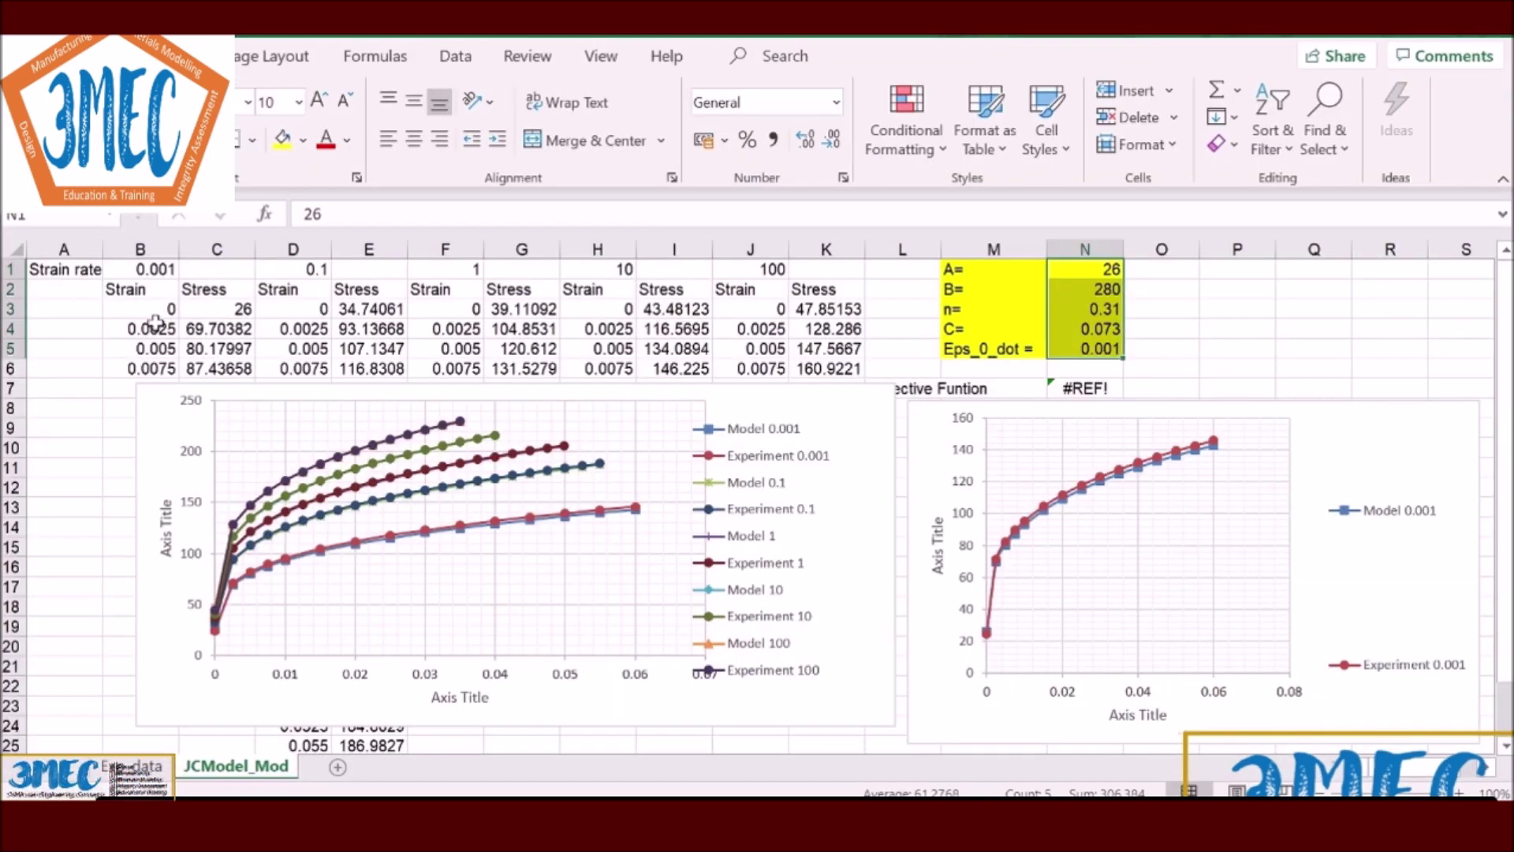
# Step: In the Excel workbook, try to create a copy of the JCModel_Mod sheet before Exp_data
pyautogui.click(162, 309)
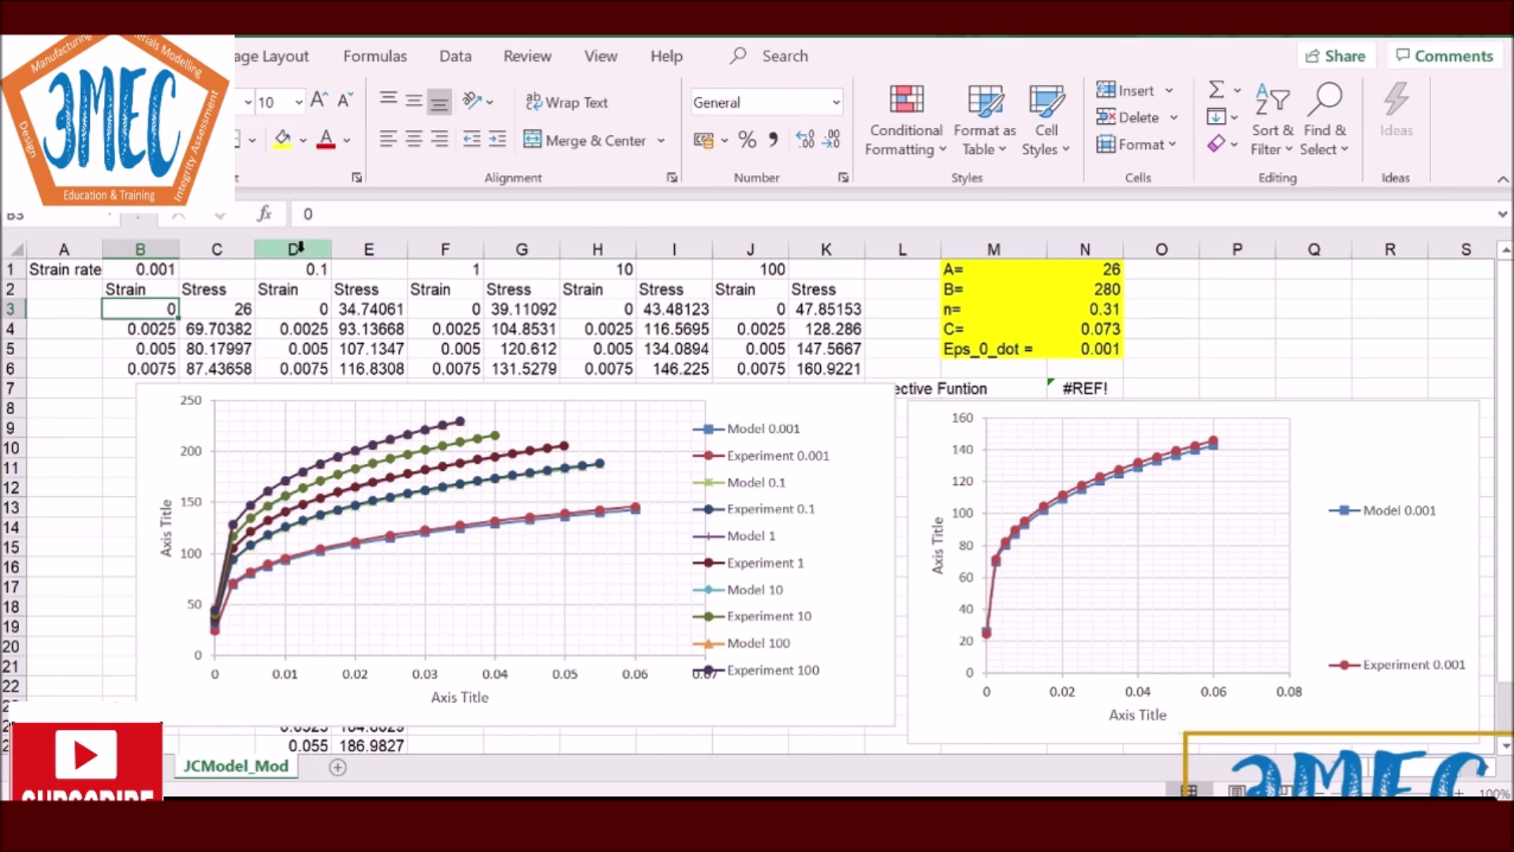
pyautogui.rightClick(249, 769)
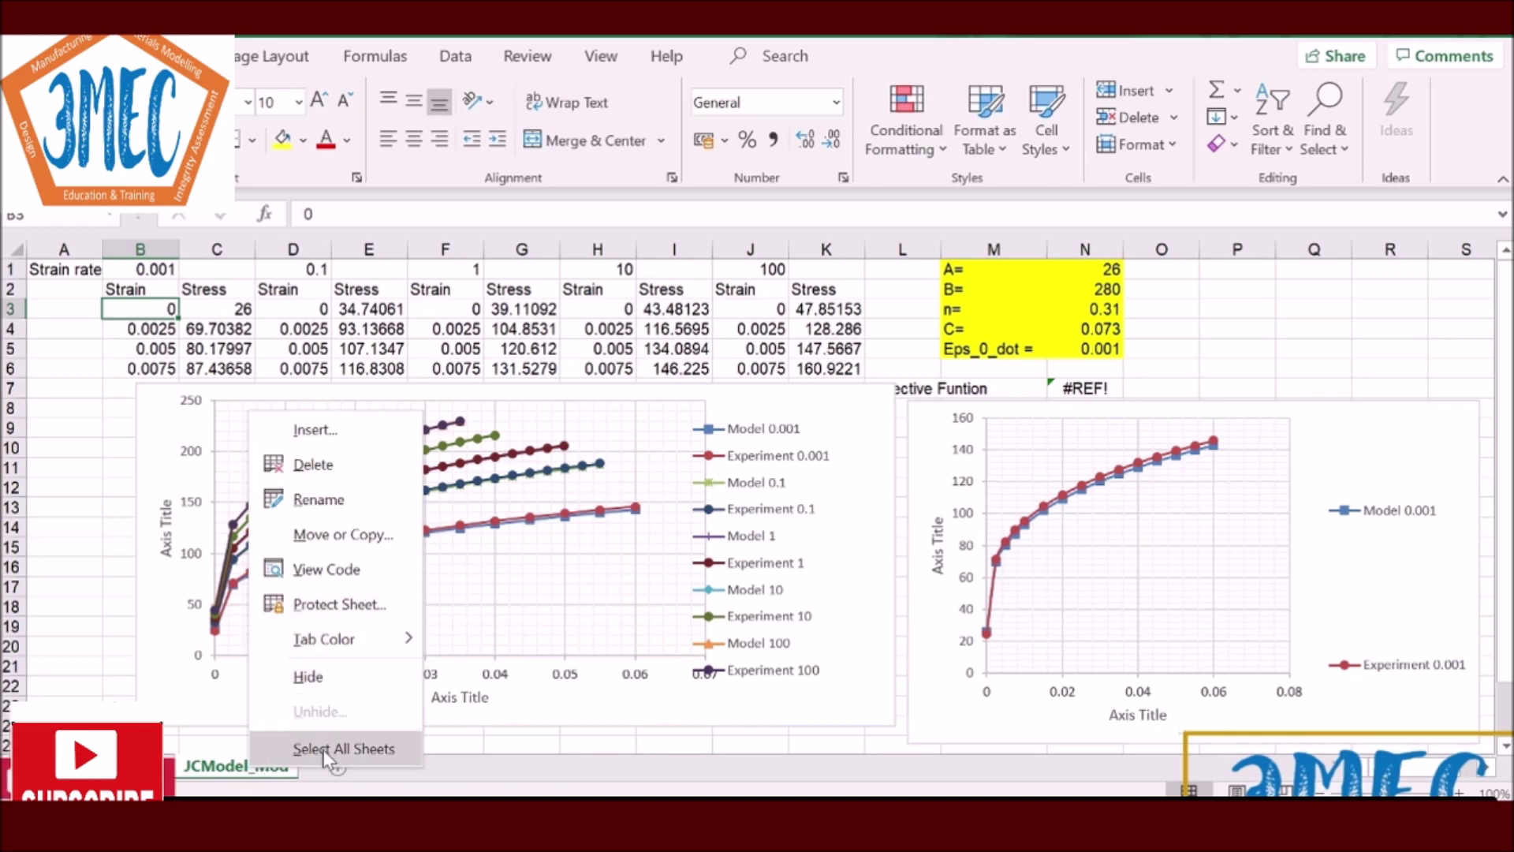
pyautogui.click(339, 534)
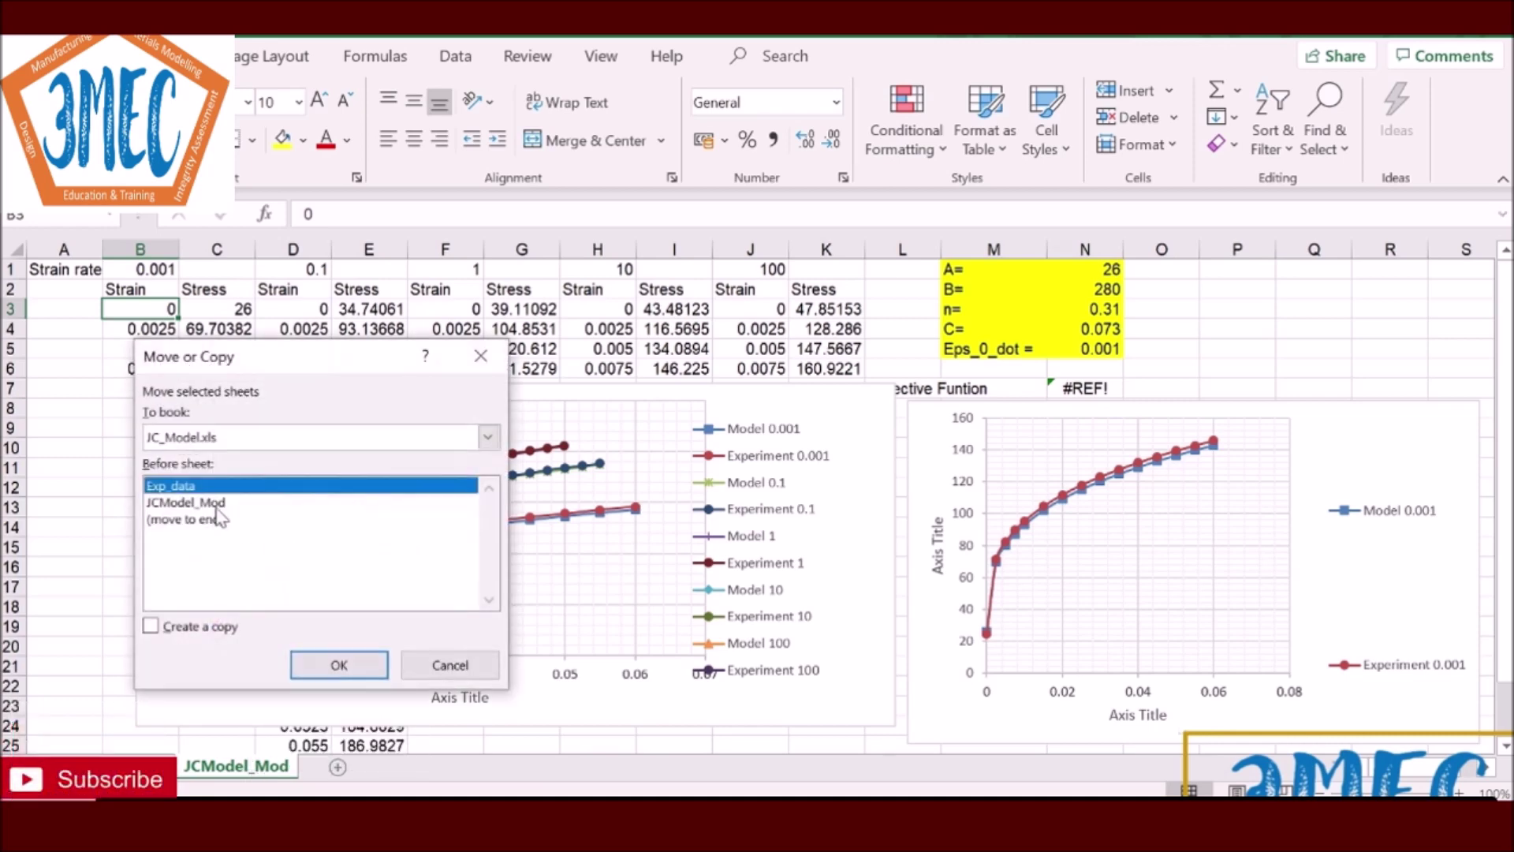
pyautogui.click(188, 628)
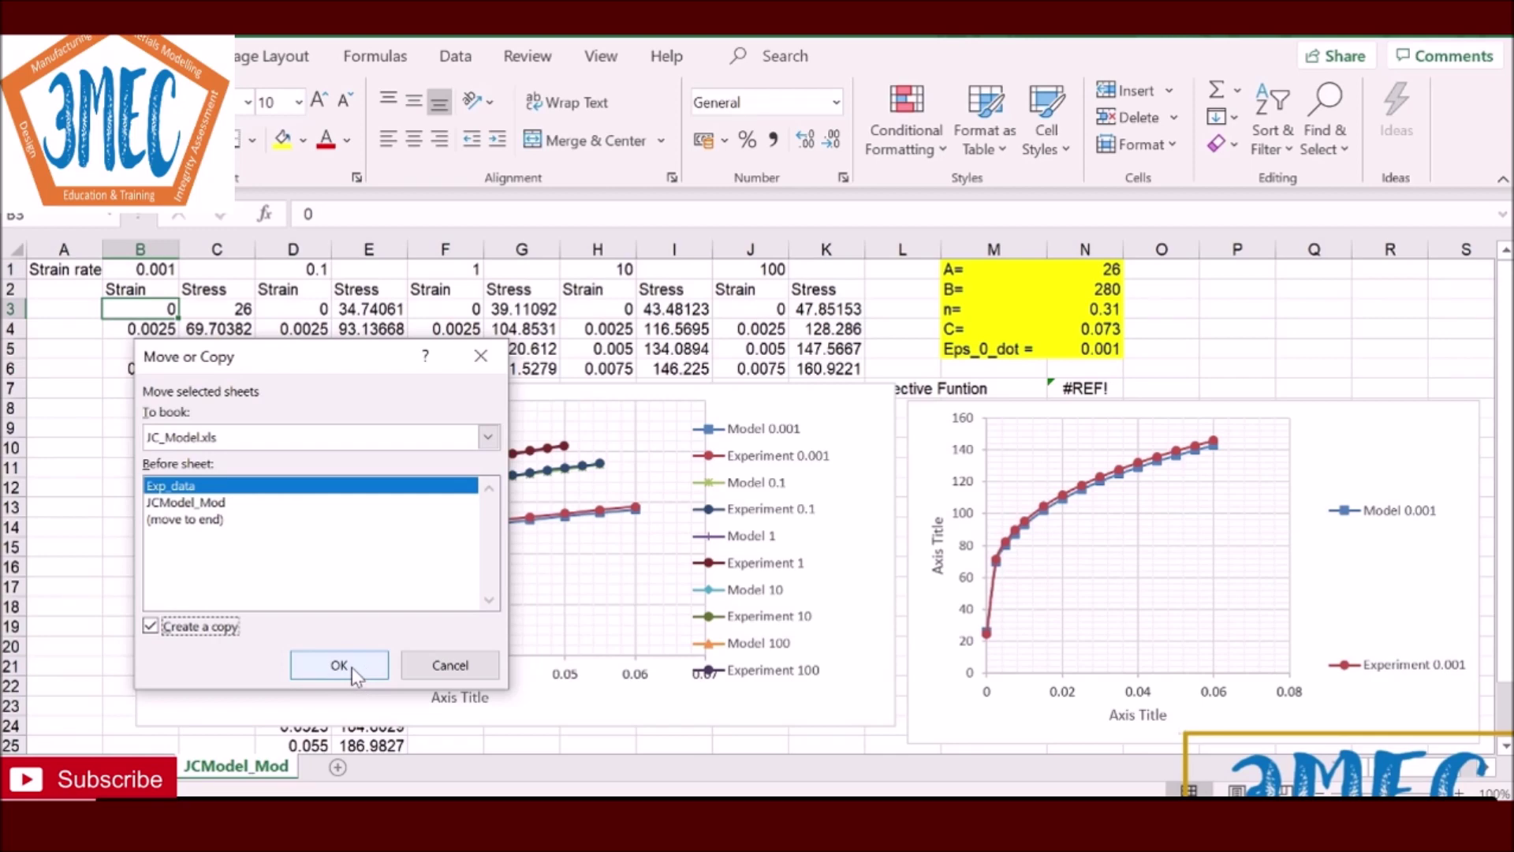
pyautogui.click(339, 665)
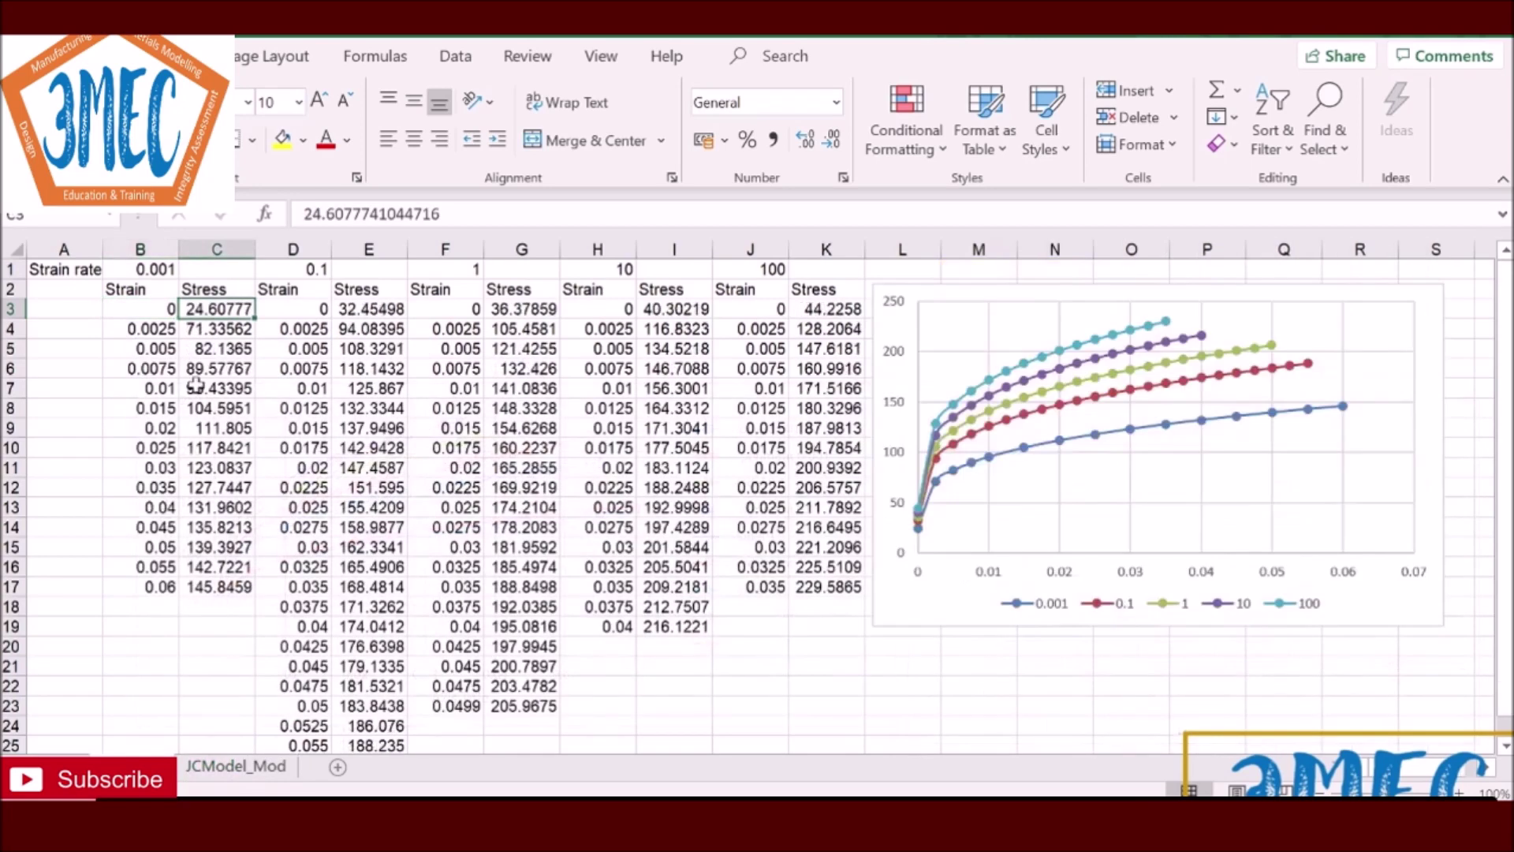
pyautogui.click(281, 248)
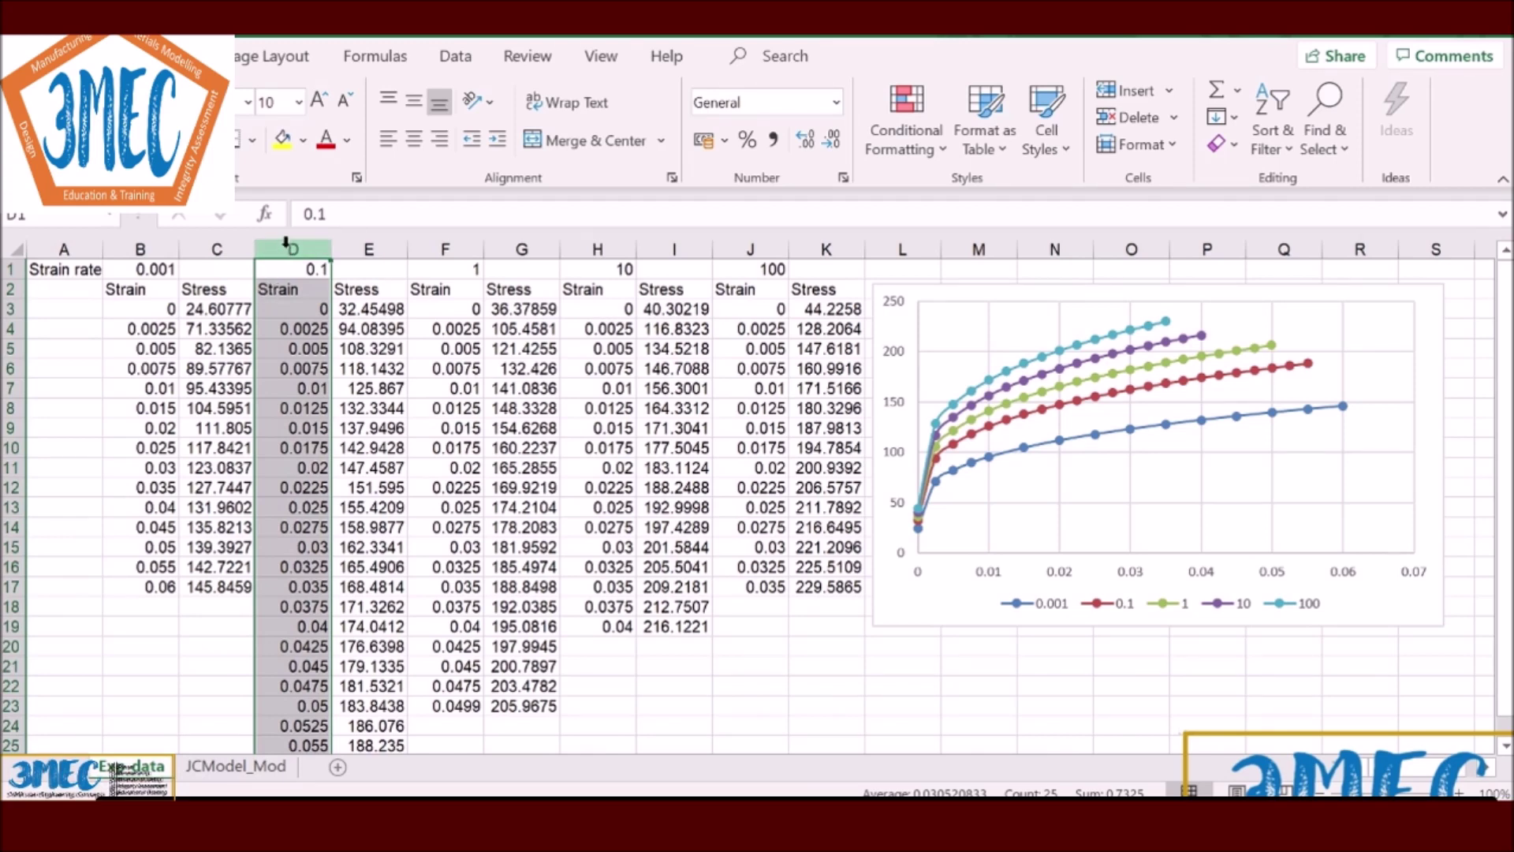
pyautogui.rightClick(288, 246)
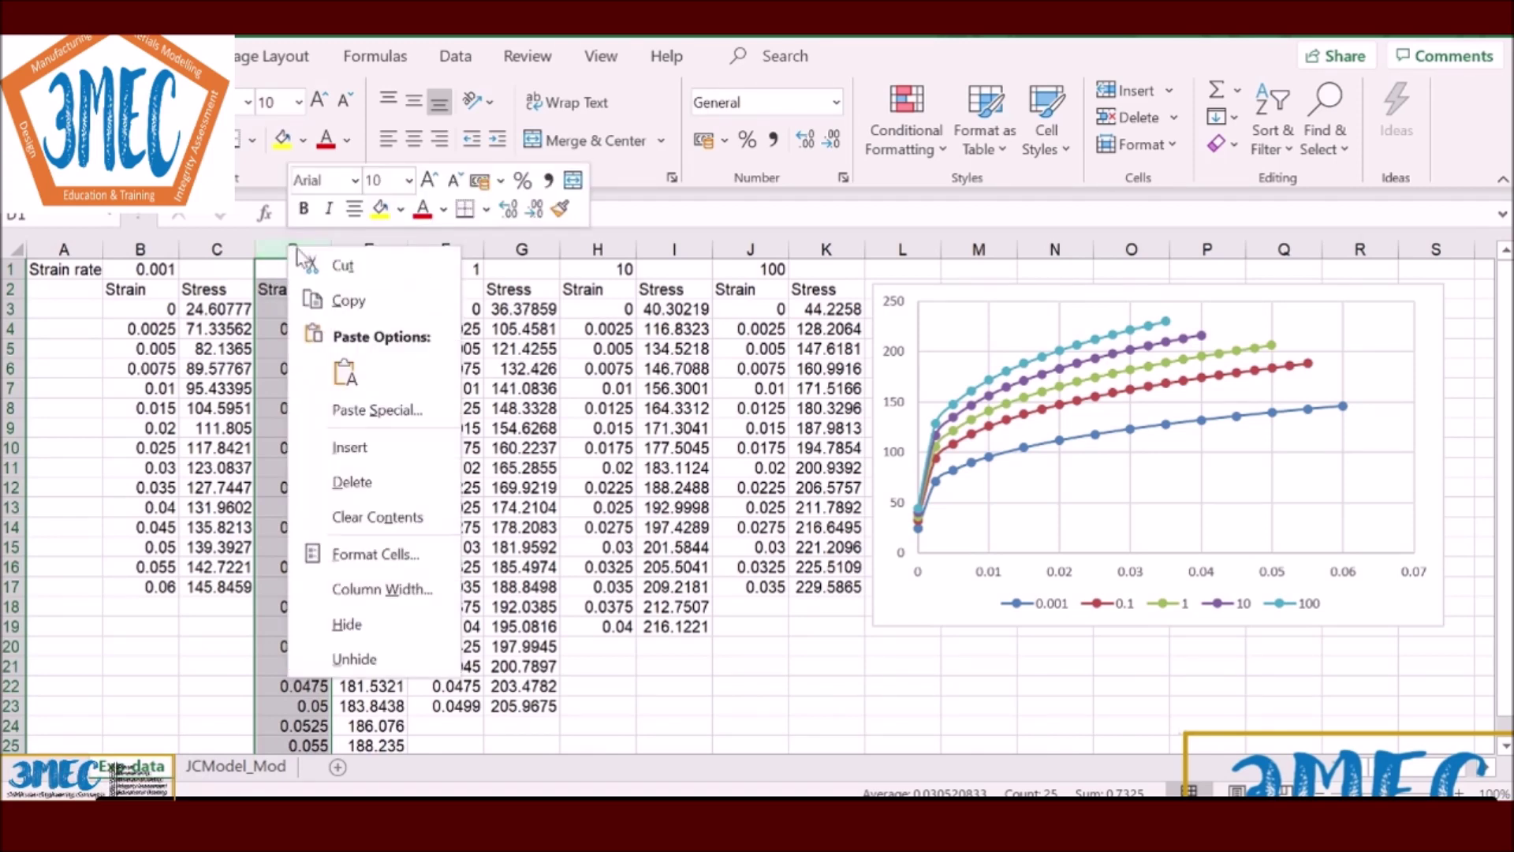
pyautogui.click(193, 316)
# Step: Copy the 0.001 strain-rate stresses in C3:C17 of Exp_data into the Yield Stress column of the new Abaqus material's plastic data
pyautogui.moveTo(197, 309); pyautogui.dragTo(183, 584)
pyautogui.hotkey('ctrl', 'c')
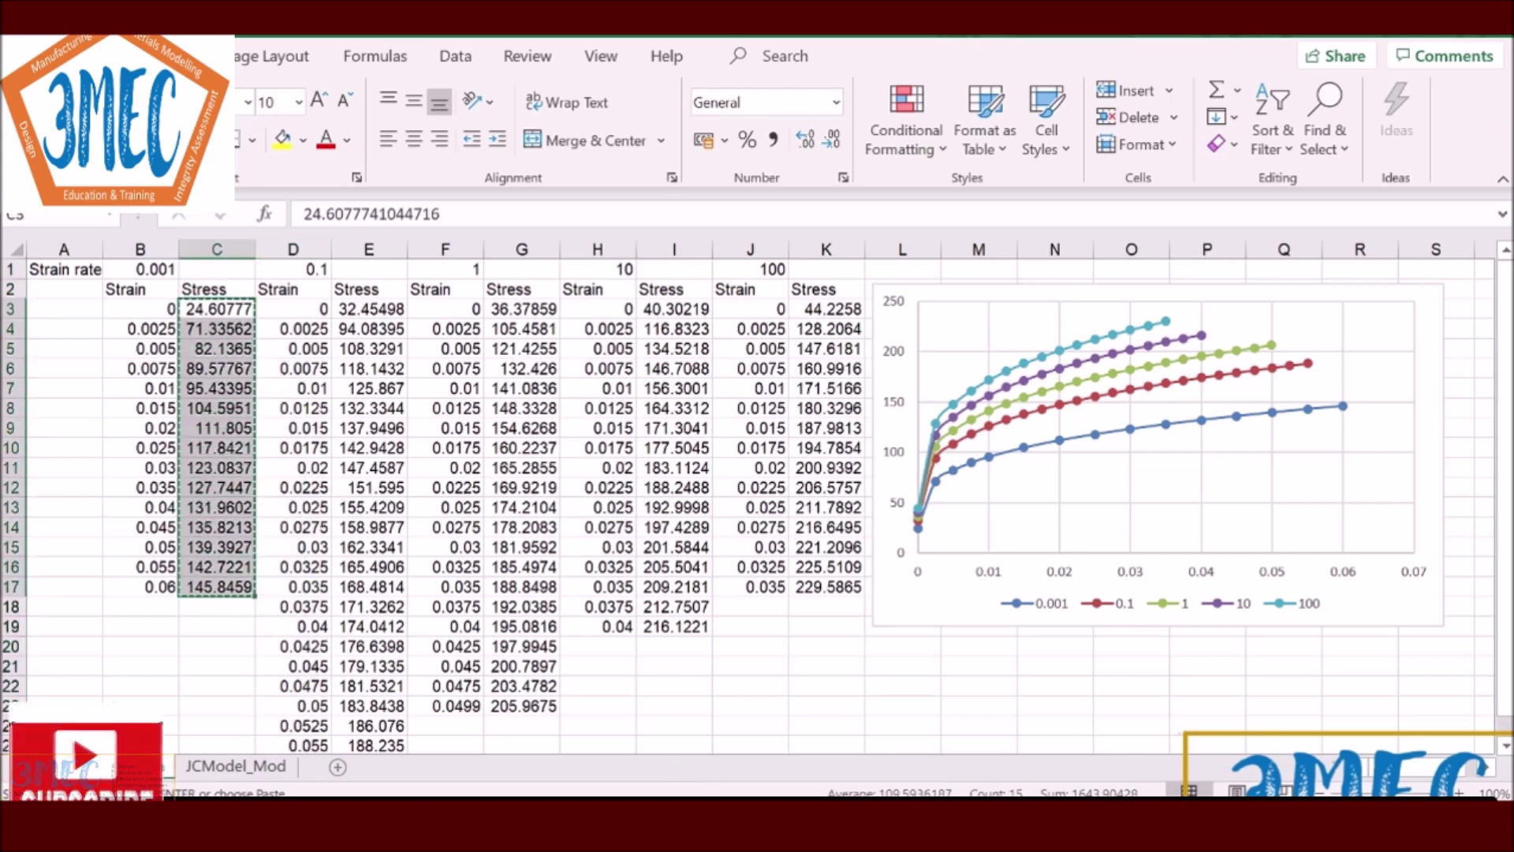
pyautogui.hotkey('alt', 'Tab')
pyautogui.click(131, 565)
pyautogui.hotkey('ctrl', 'v')
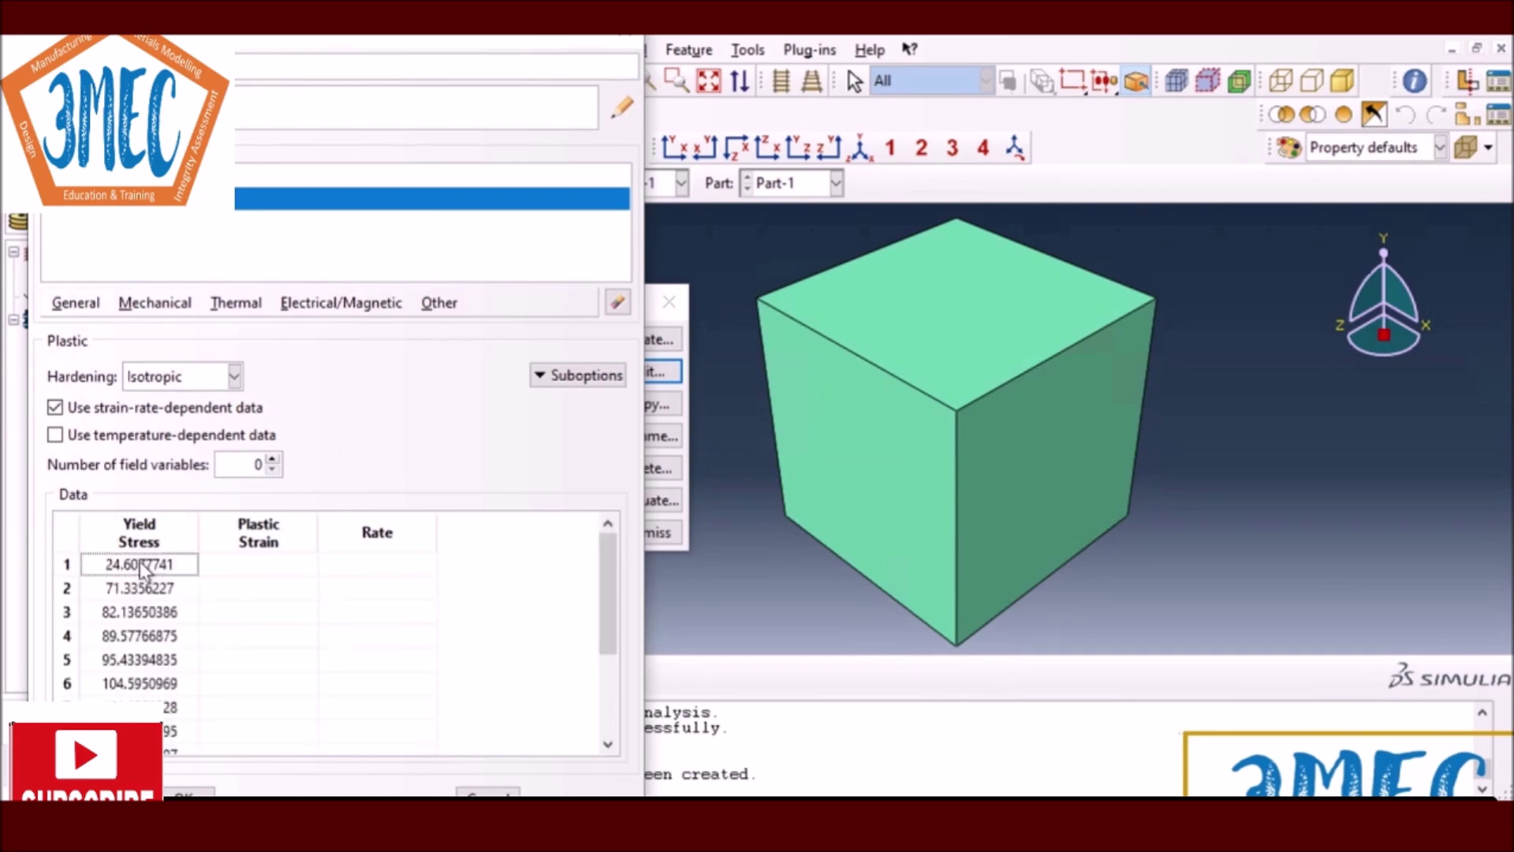
# Step: Copy the 0.001 strain-rate strains in B3:B17 of the Excel sheet Exp_data into the Abaqus material's Plastic Strain column
pyautogui.click(255, 565)
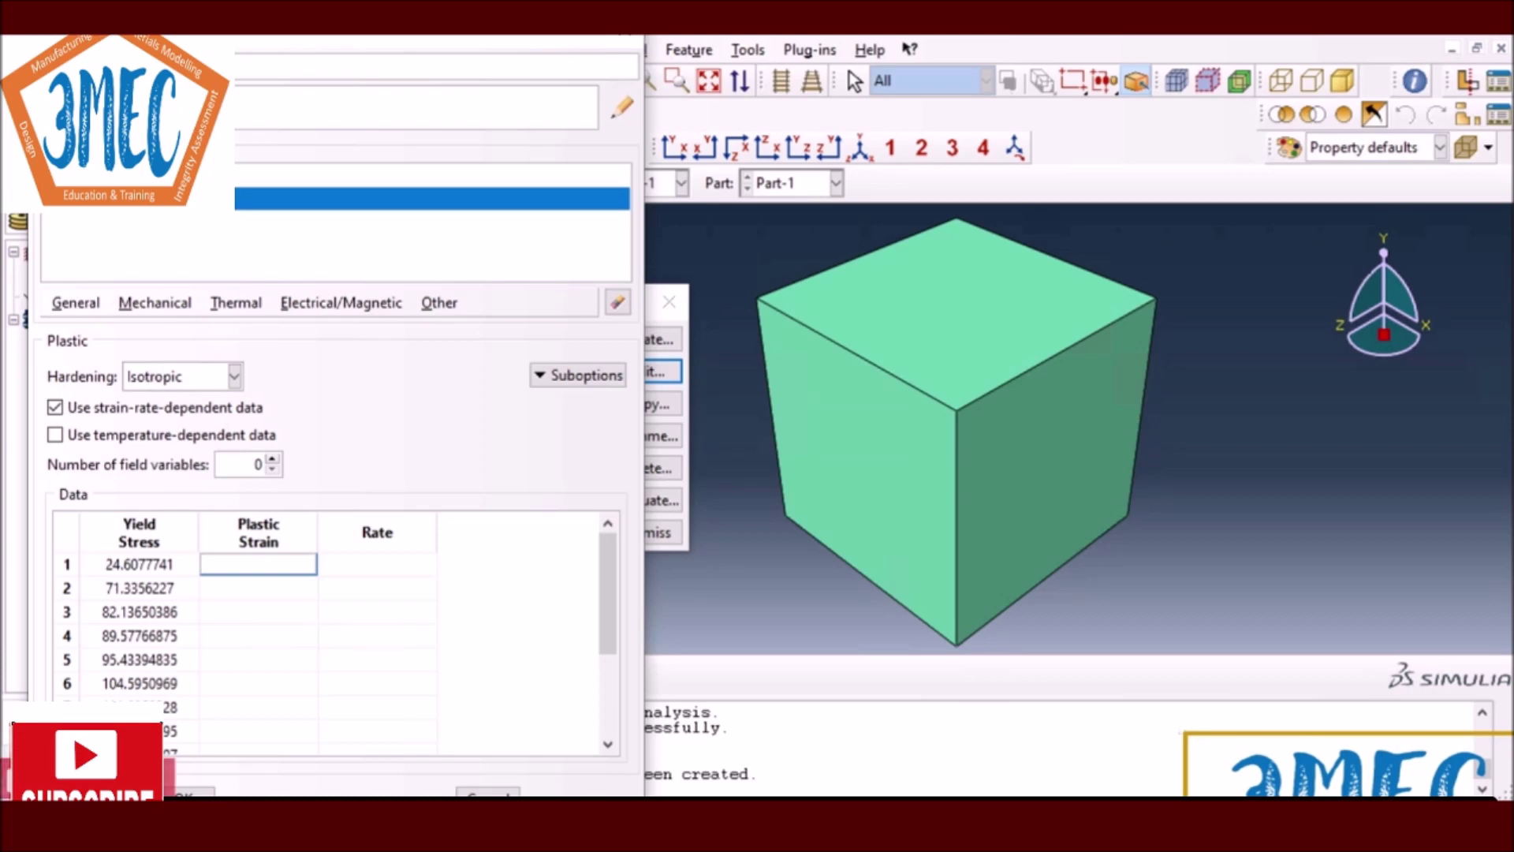
pyautogui.hotkey('alt', 'Tab')
pyautogui.moveTo(154, 309); pyautogui.dragTo(138, 588)
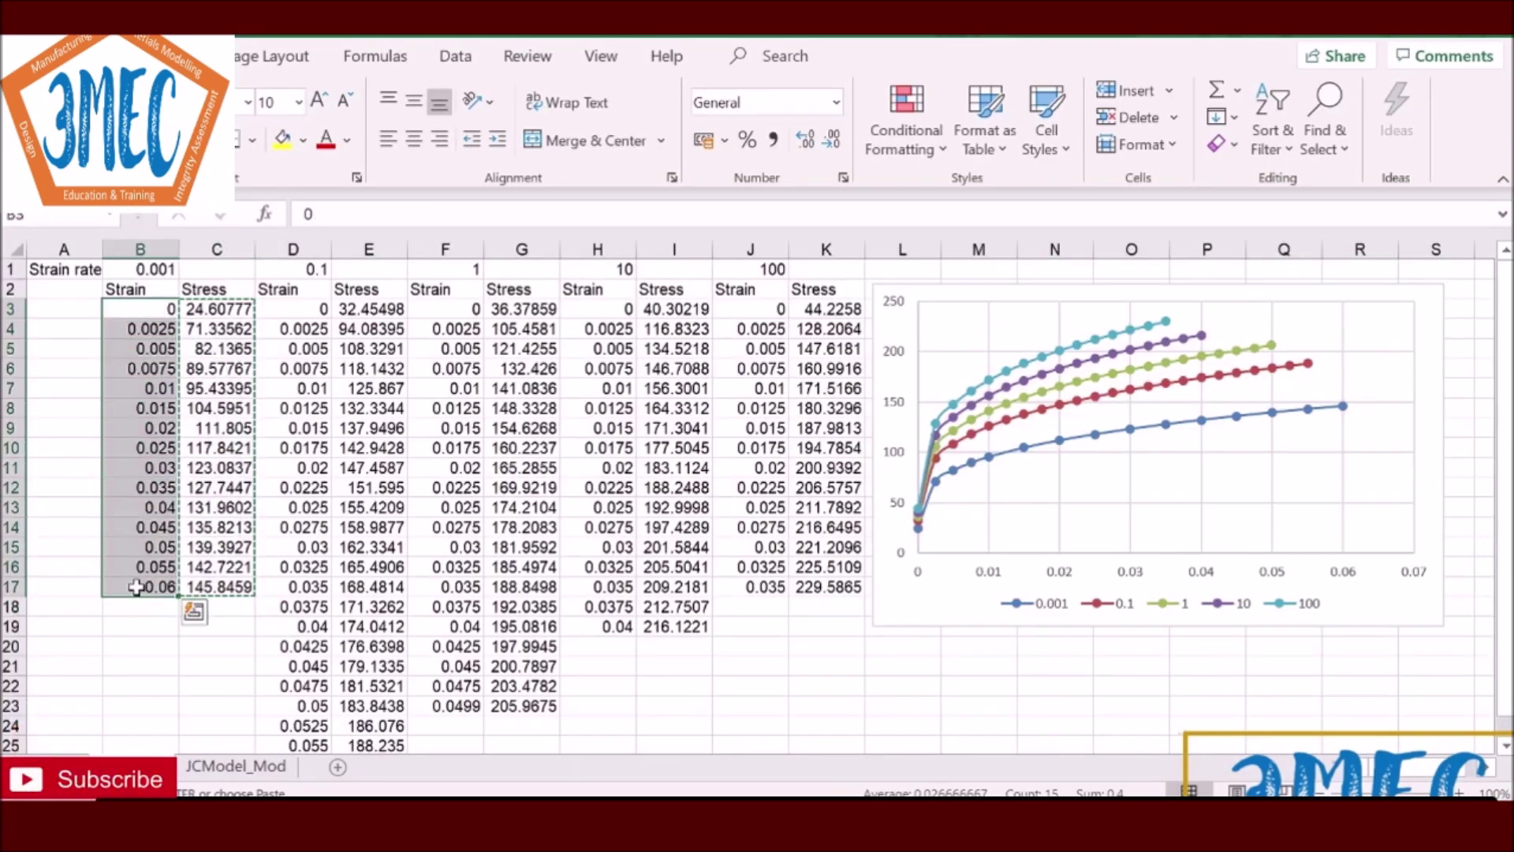
pyautogui.hotkey('ctrl', 'c')
pyautogui.hotkey('alt', 'Tab')
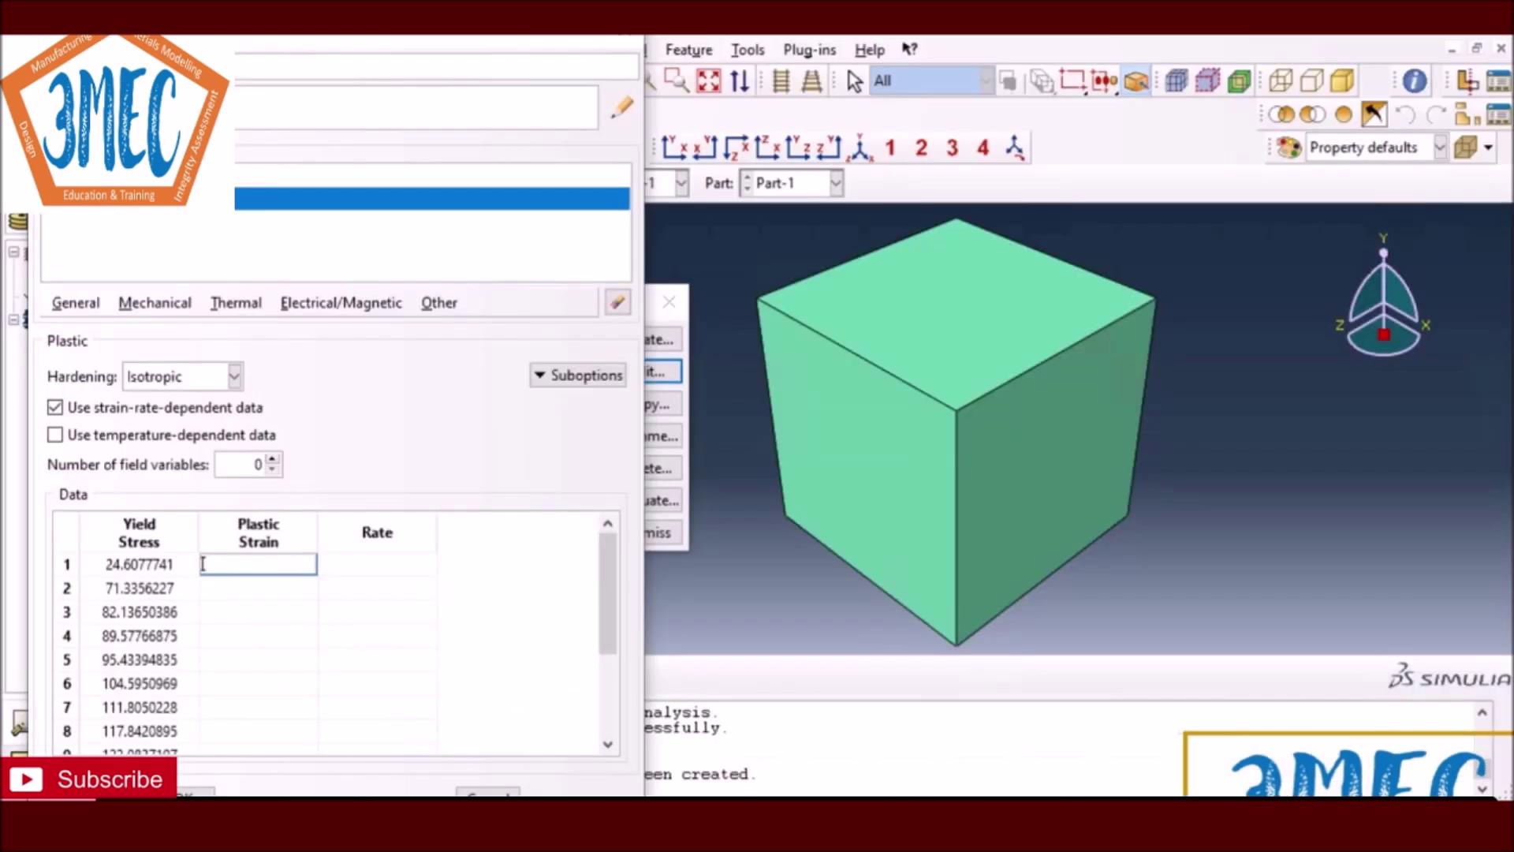
pyautogui.hotkey('ctrl', 'v')
# Step: Enter a rate of 0.001 in the first two rows of the plastic data's Rate column
pyautogui.click(322, 563)
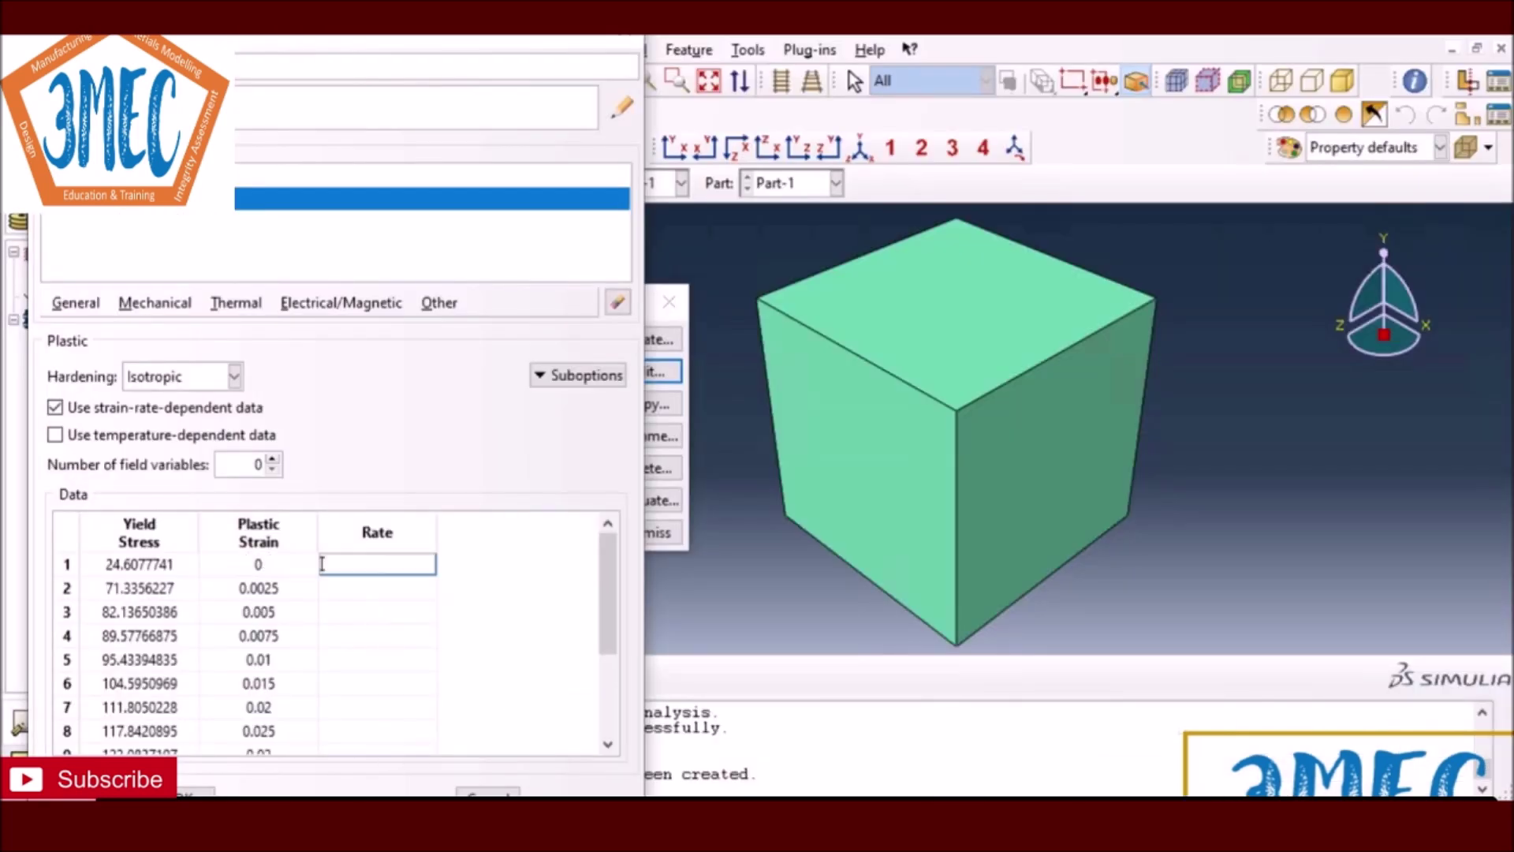
pyautogui.write('0')
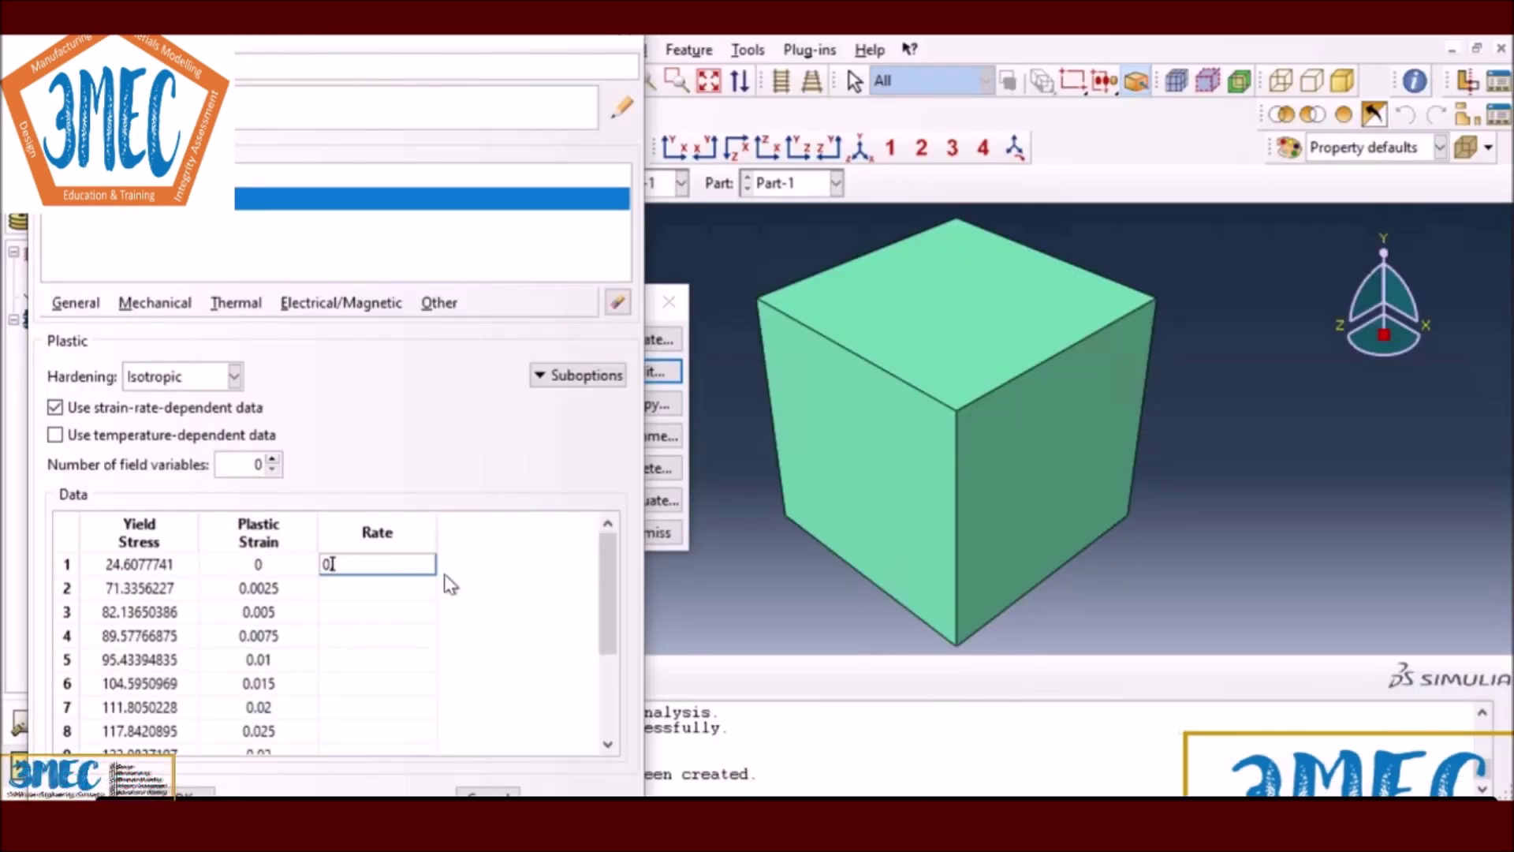
pyautogui.write('.001')
pyautogui.click(382, 588)
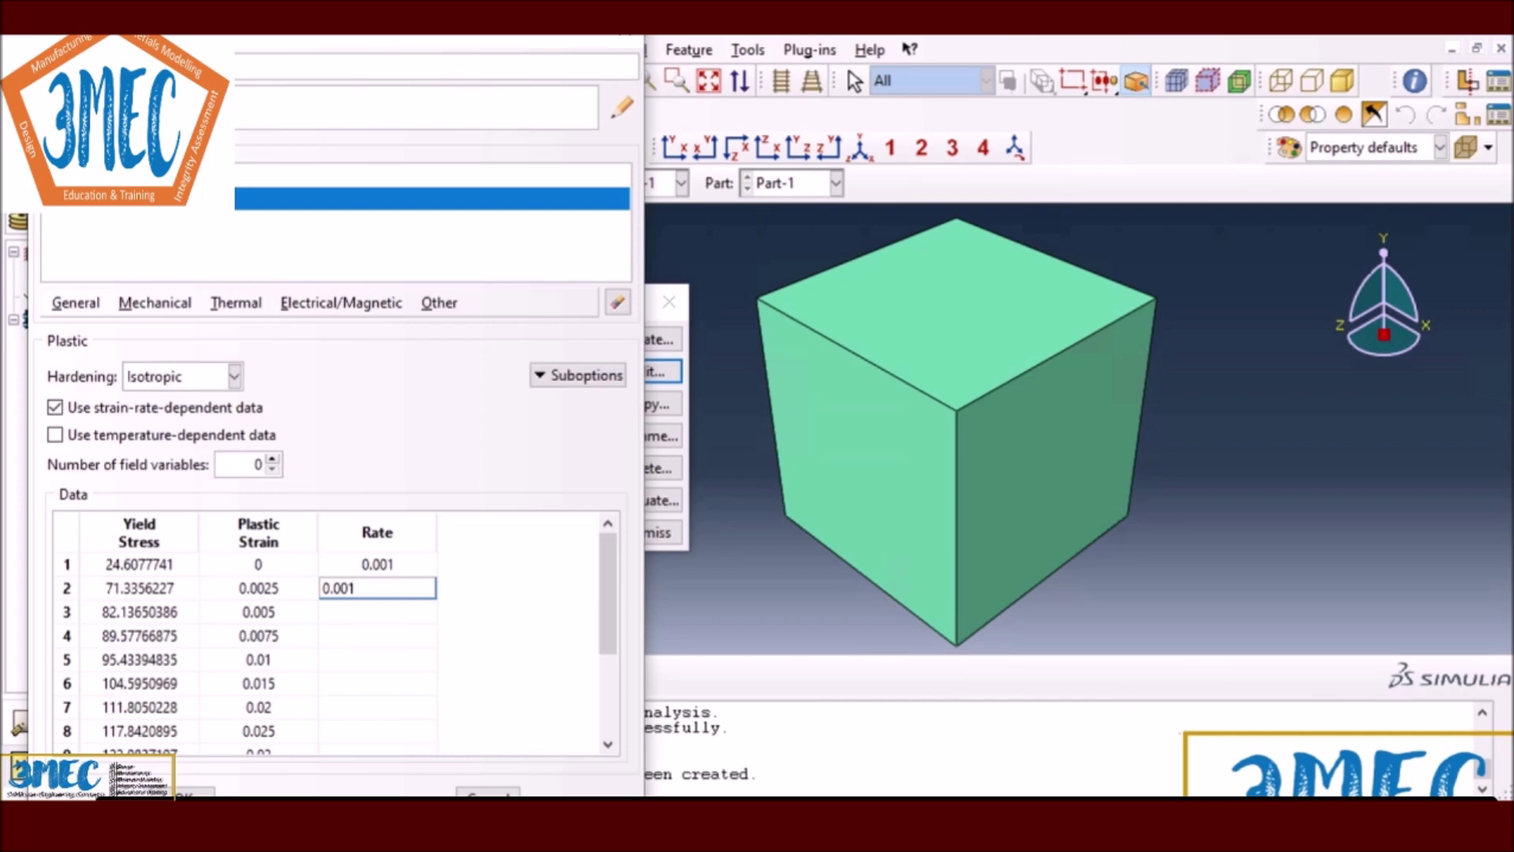
pyautogui.write('0.001')
pyautogui.press('Tab')
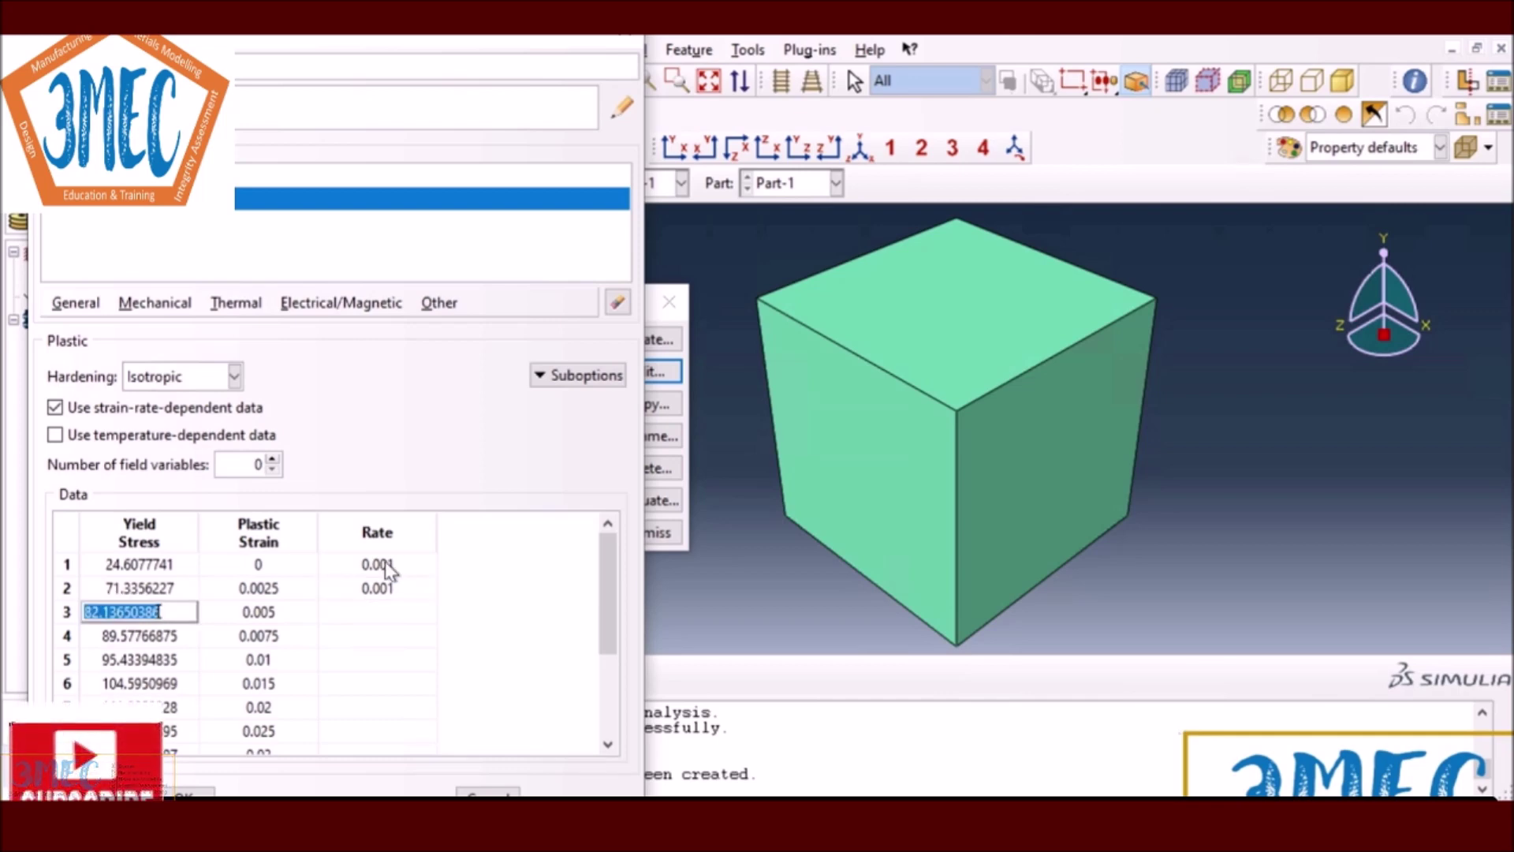
# Step: Select the first Rate cell for pasting, and insert an empty column D before the 0.1 strain-rate data in the Excel sheet
pyautogui.doubleClick(385, 564)
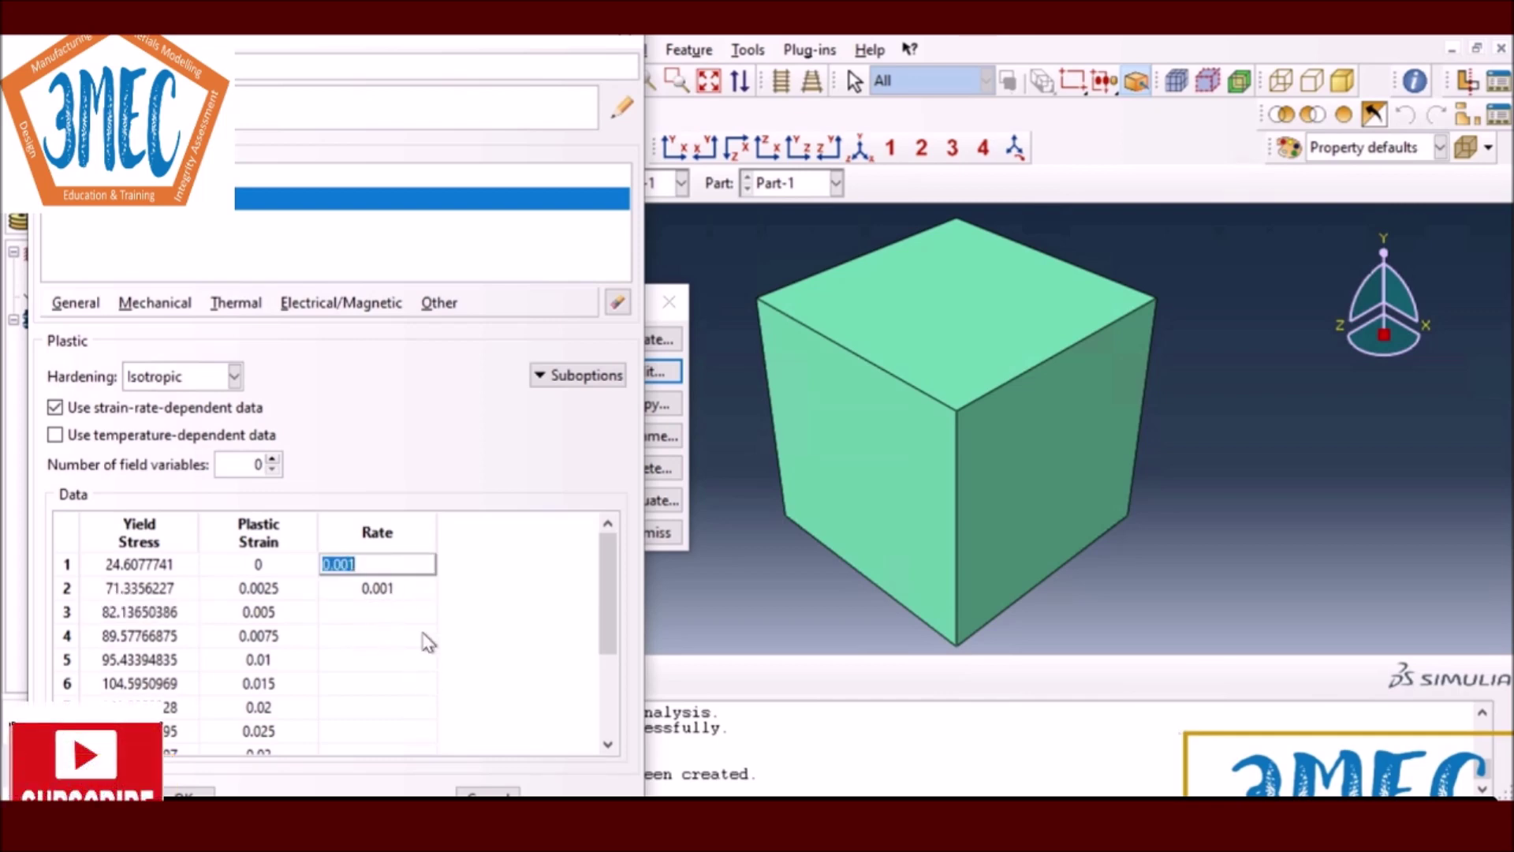
pyautogui.scroll(-2, 395, 622)
pyautogui.scroll(-1, 397, 623)
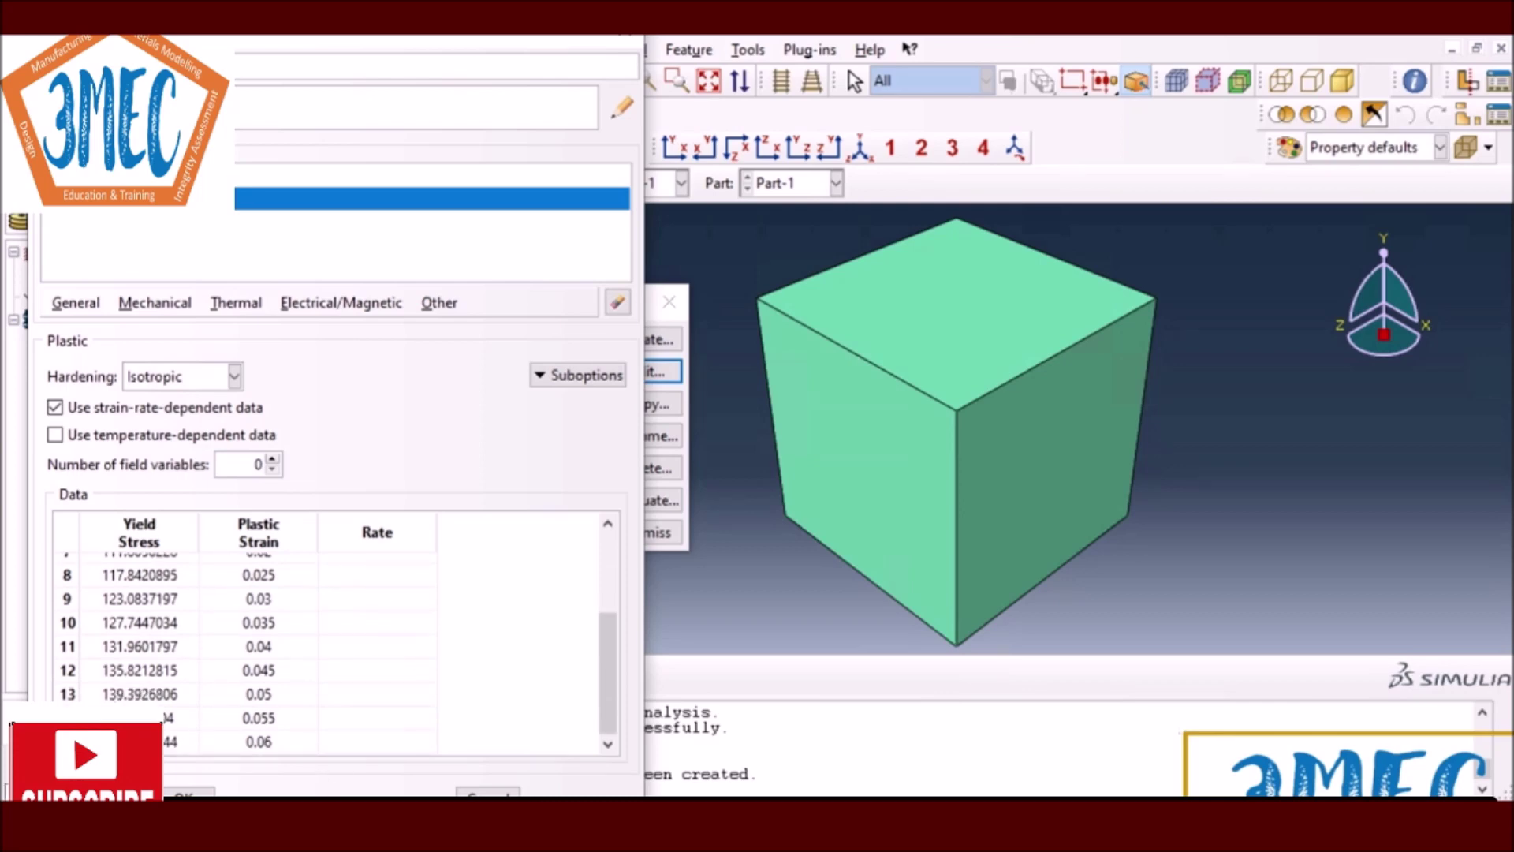
pyautogui.hotkey('alt', 'Tab')
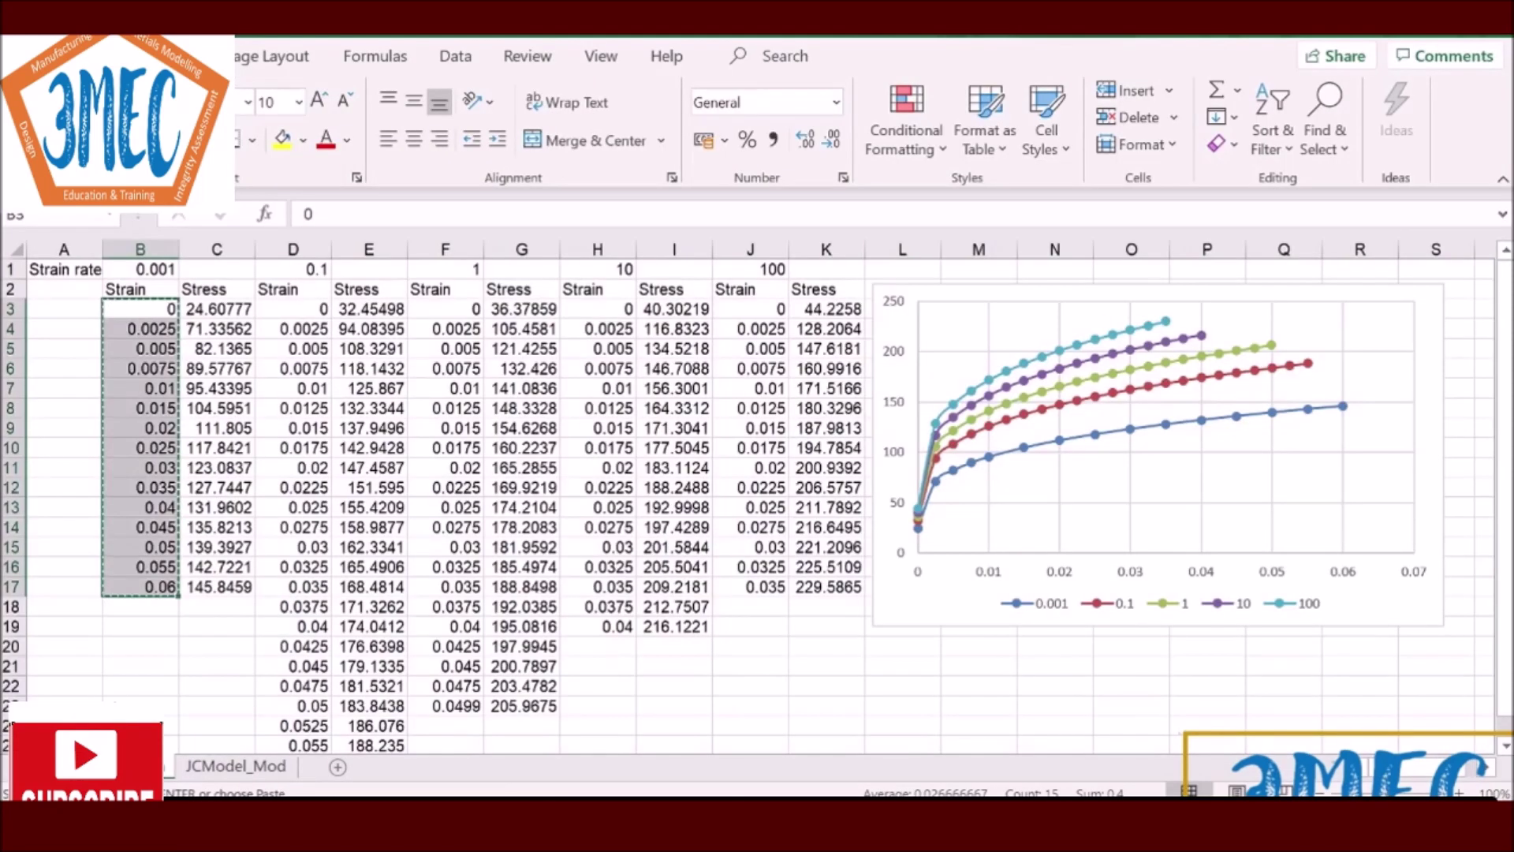
pyautogui.click(292, 248)
pyautogui.rightClick(293, 247)
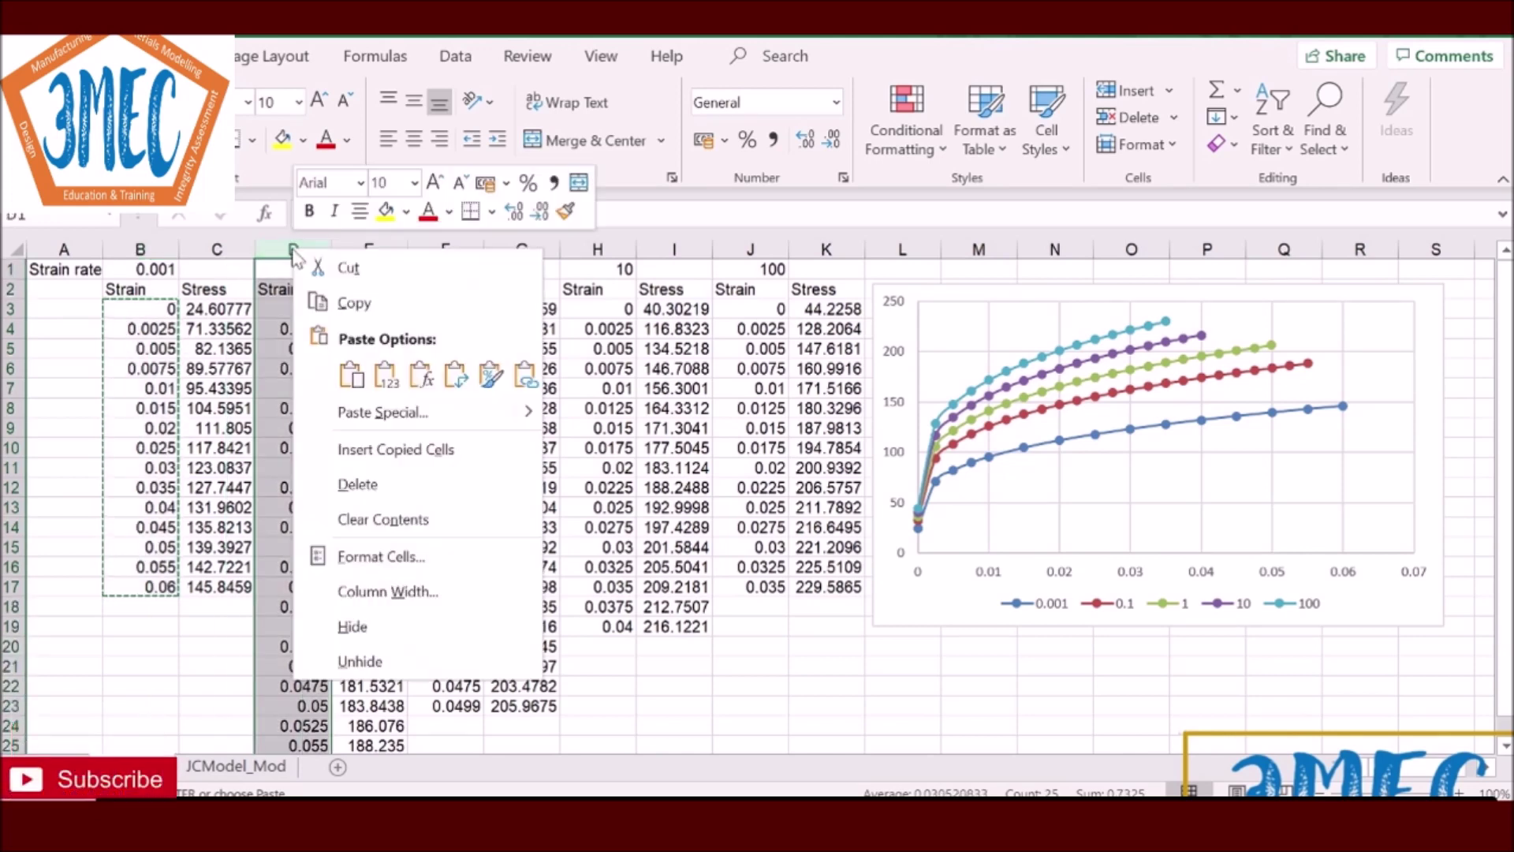
pyautogui.click(384, 456)
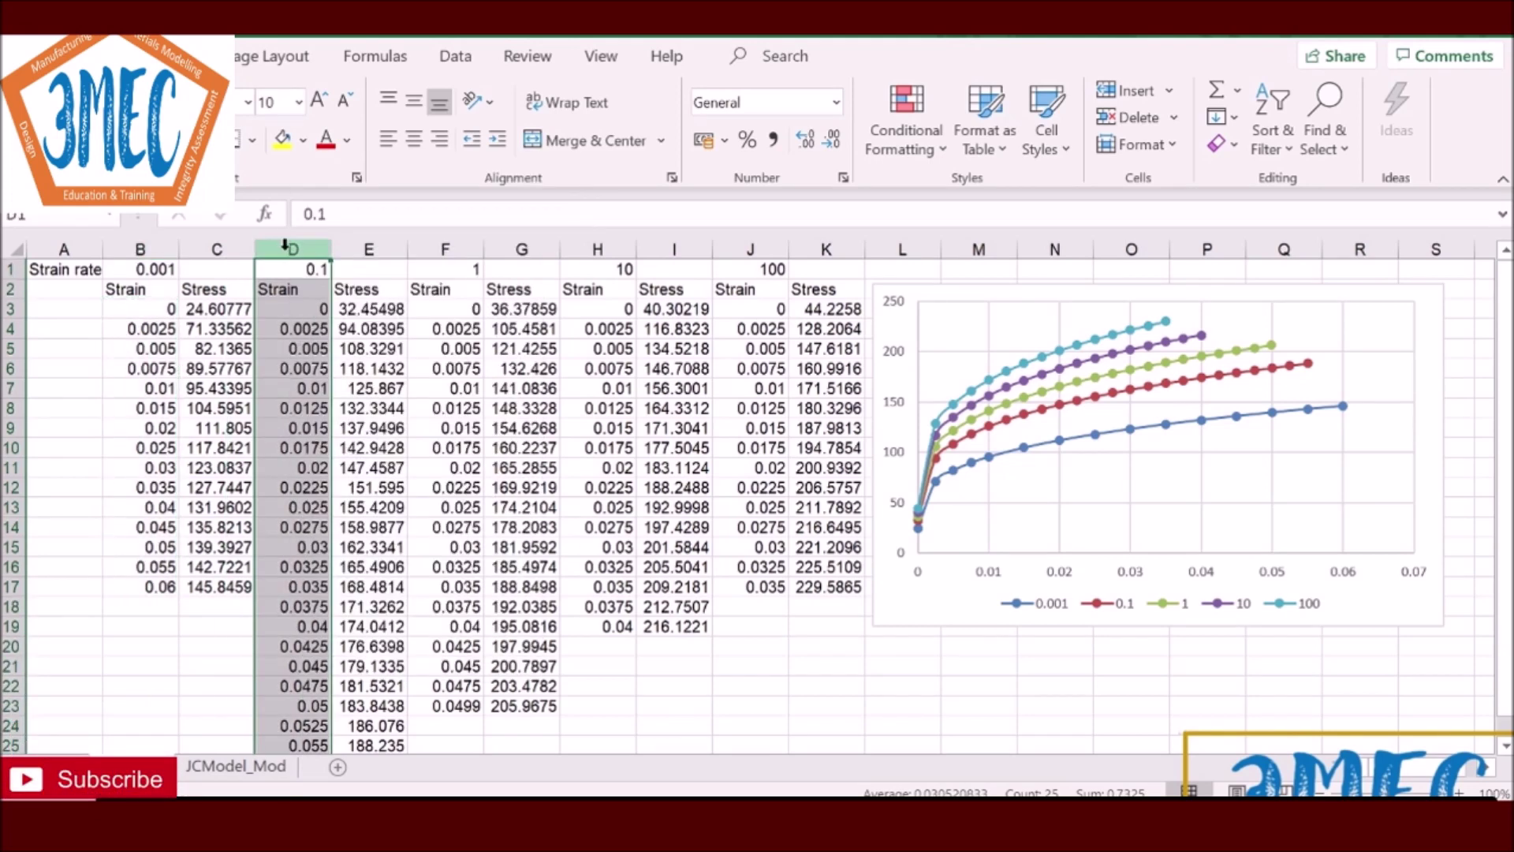
pyautogui.rightClick(289, 243)
pyautogui.click(363, 446)
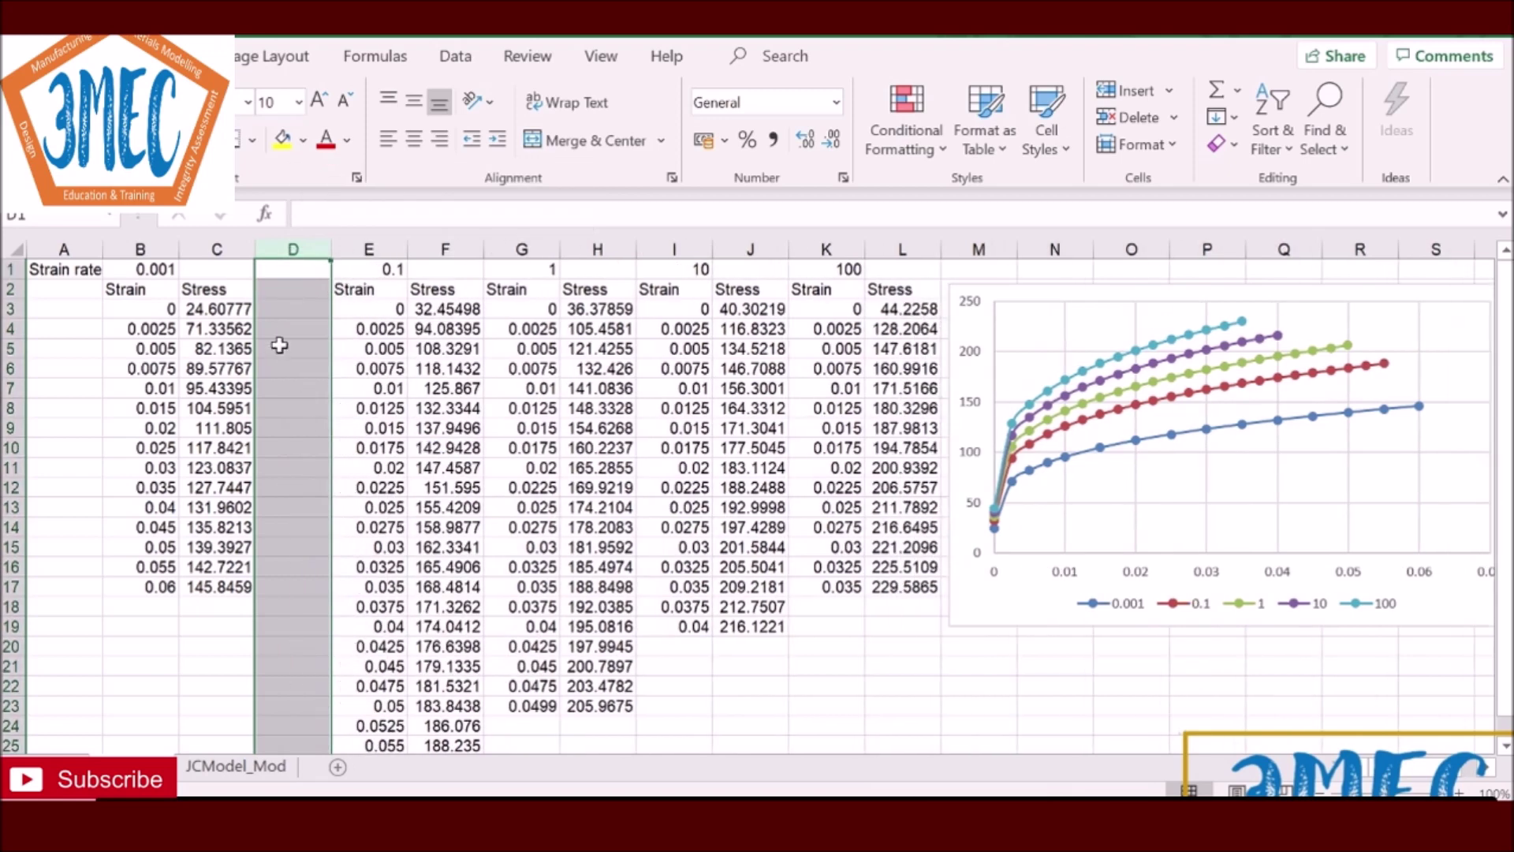
# Step: Fill D3:D17 of Exp_data with the strain rate 0.001
pyautogui.moveTo(293, 626); pyautogui.dragTo(286, 310)
pyautogui.click(286, 310)
pyautogui.write('0.001')
pyautogui.press('Return')
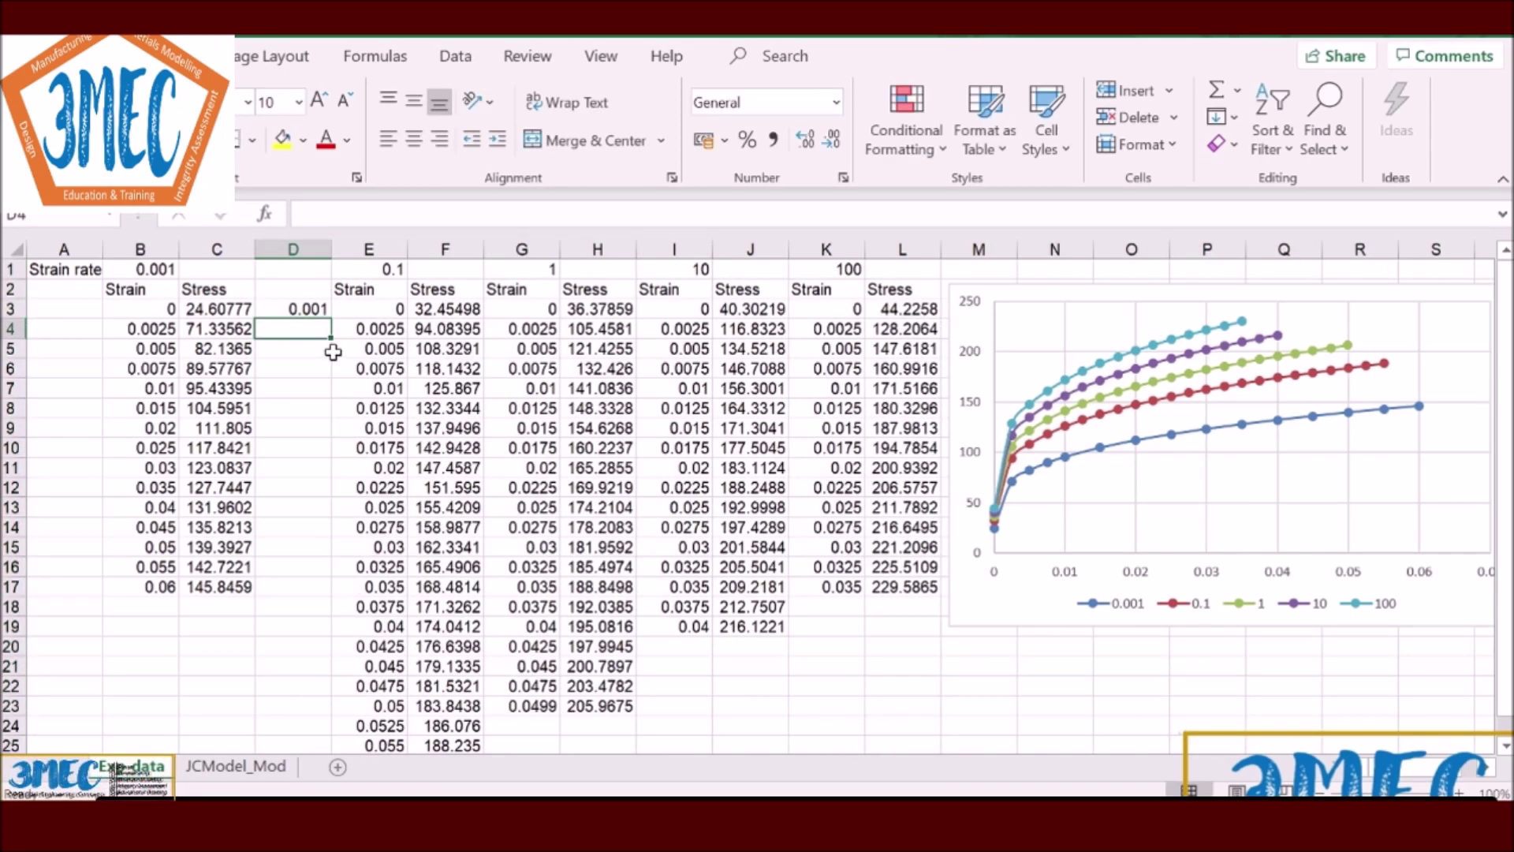
pyautogui.write('0.')
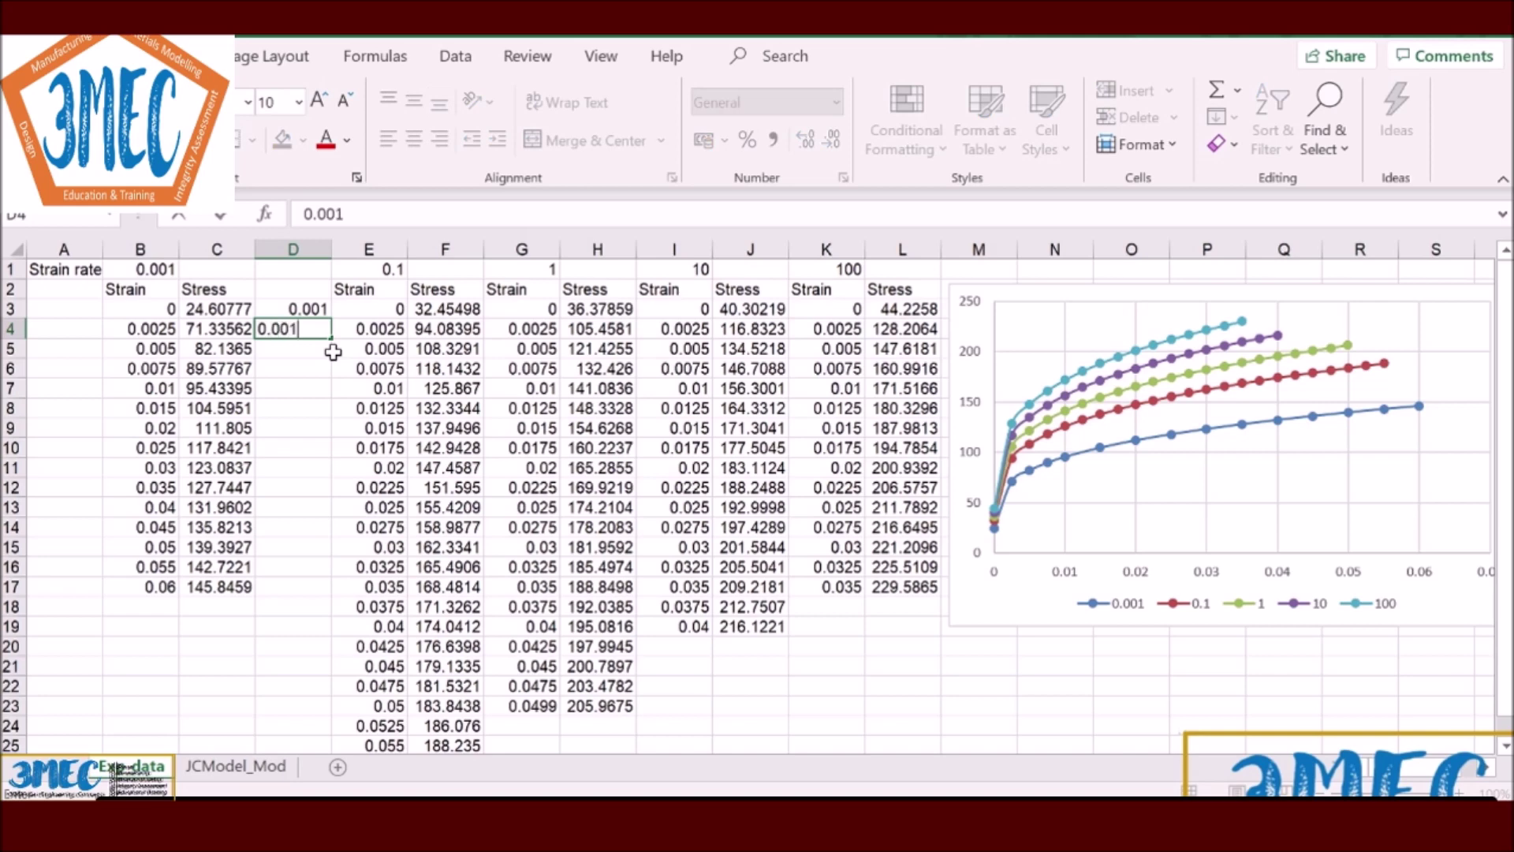
pyautogui.write('001')
pyautogui.press('Return')
pyautogui.moveTo(316, 310); pyautogui.dragTo(313, 593)
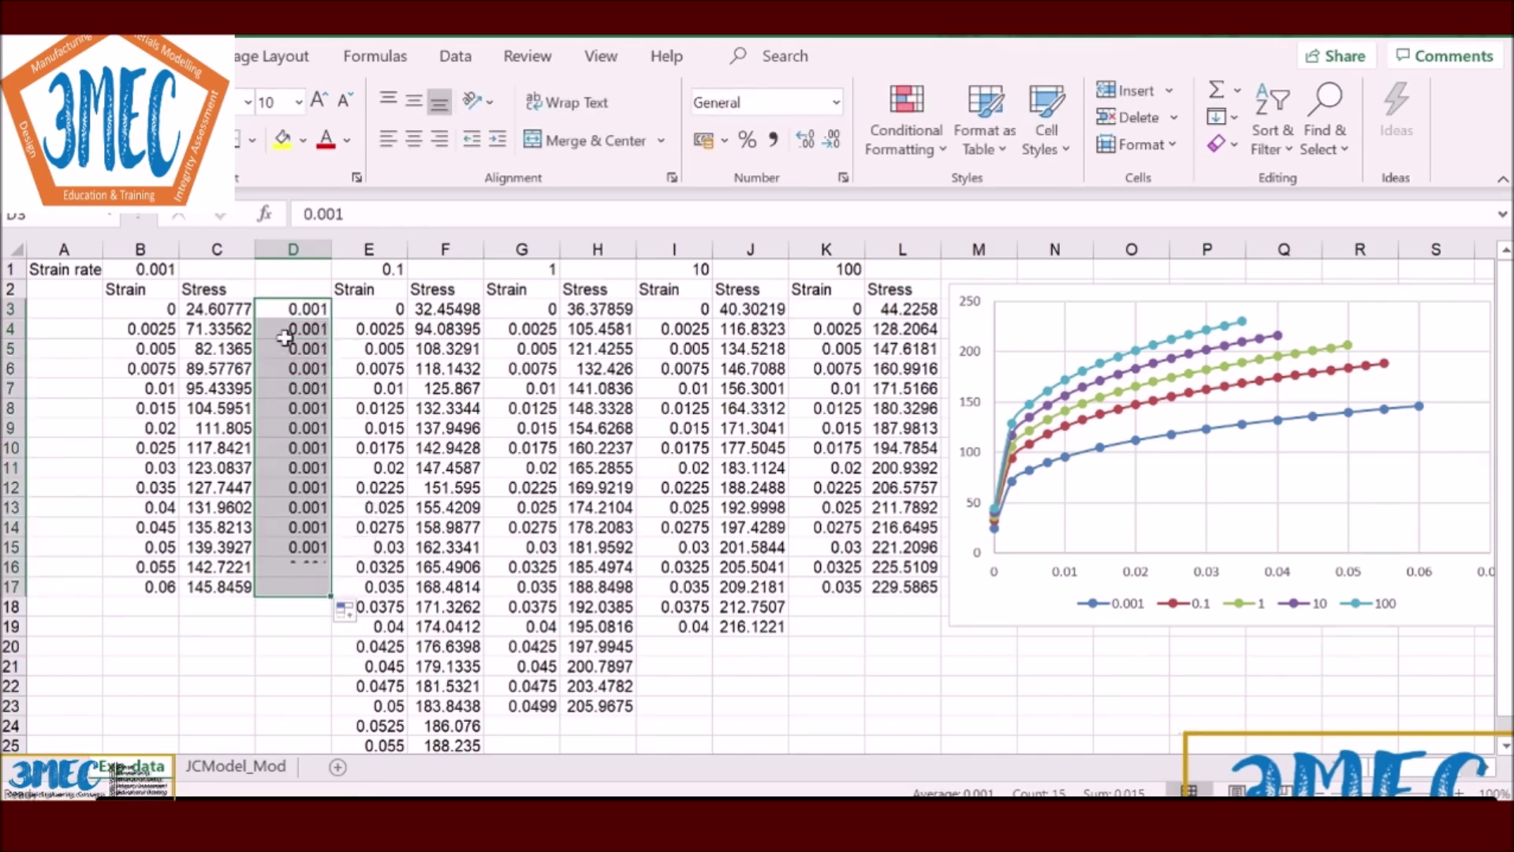
# Step: Copy the 0.001 rates in D3:D17 into the Rate column of the Abaqus plastic data, starting at row 1
pyautogui.hotkey('ctrl', 'c')
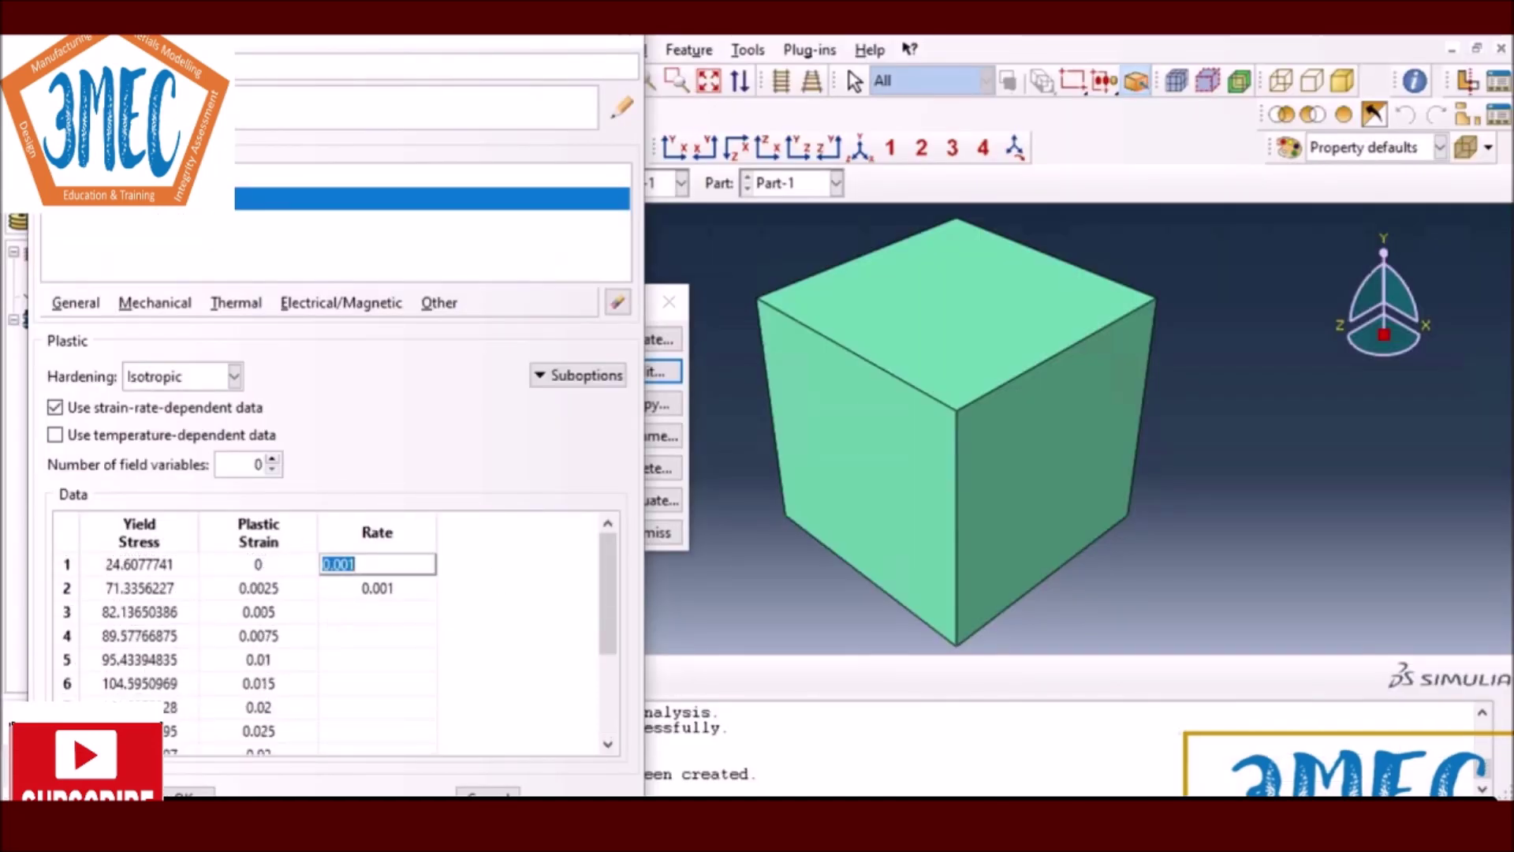
pyautogui.hotkey('ctrl', 'v')
pyautogui.scroll(-3, 375, 628)
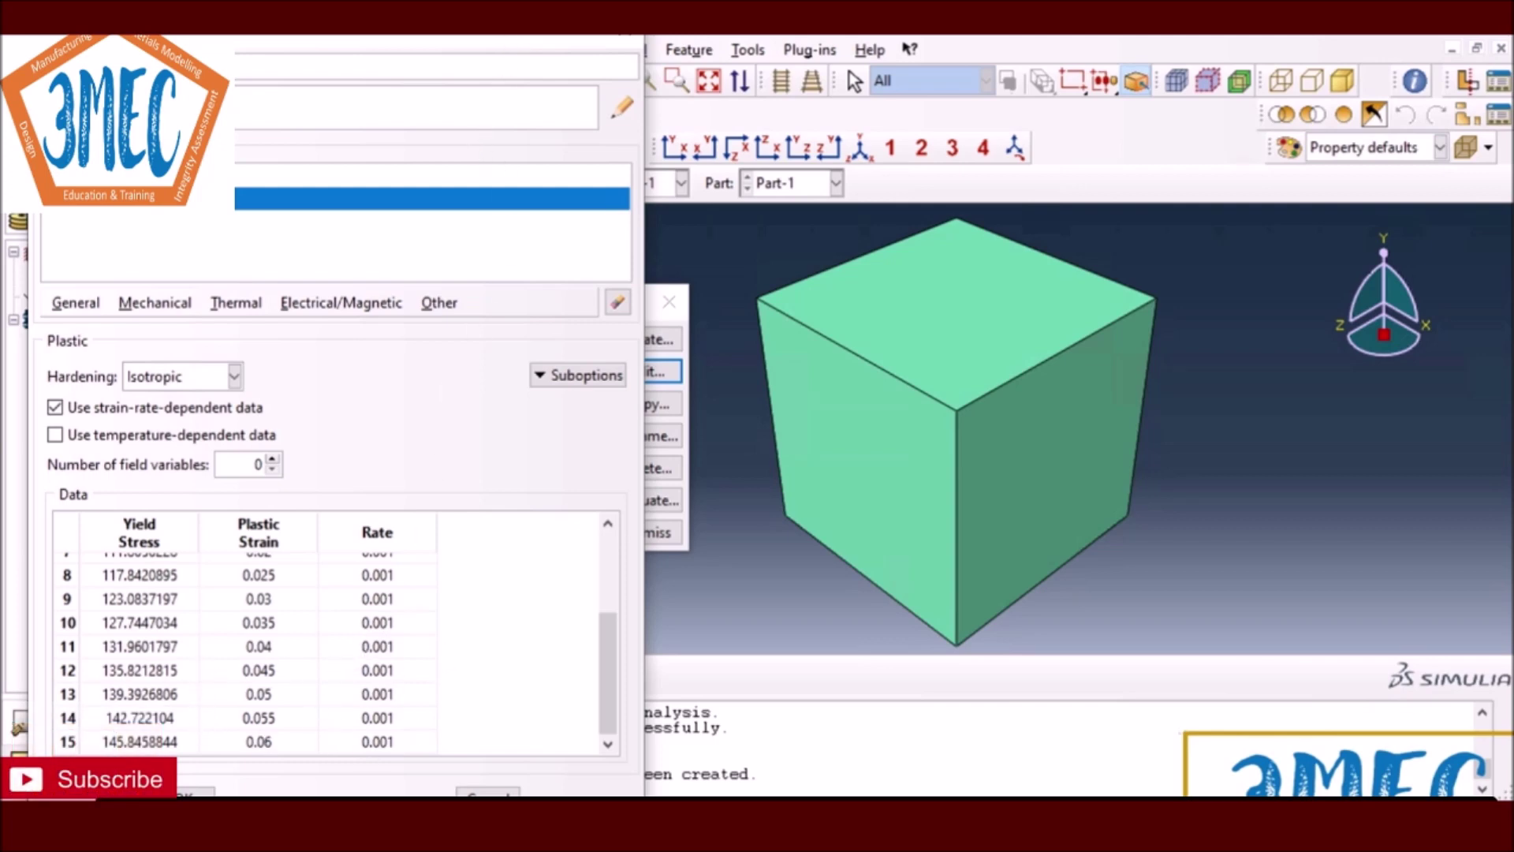
# Step: Reposition the material editor and add an empty row 16 after the last row of the plastic data
pyautogui.moveTo(504, 44); pyautogui.dragTo(519, 37)
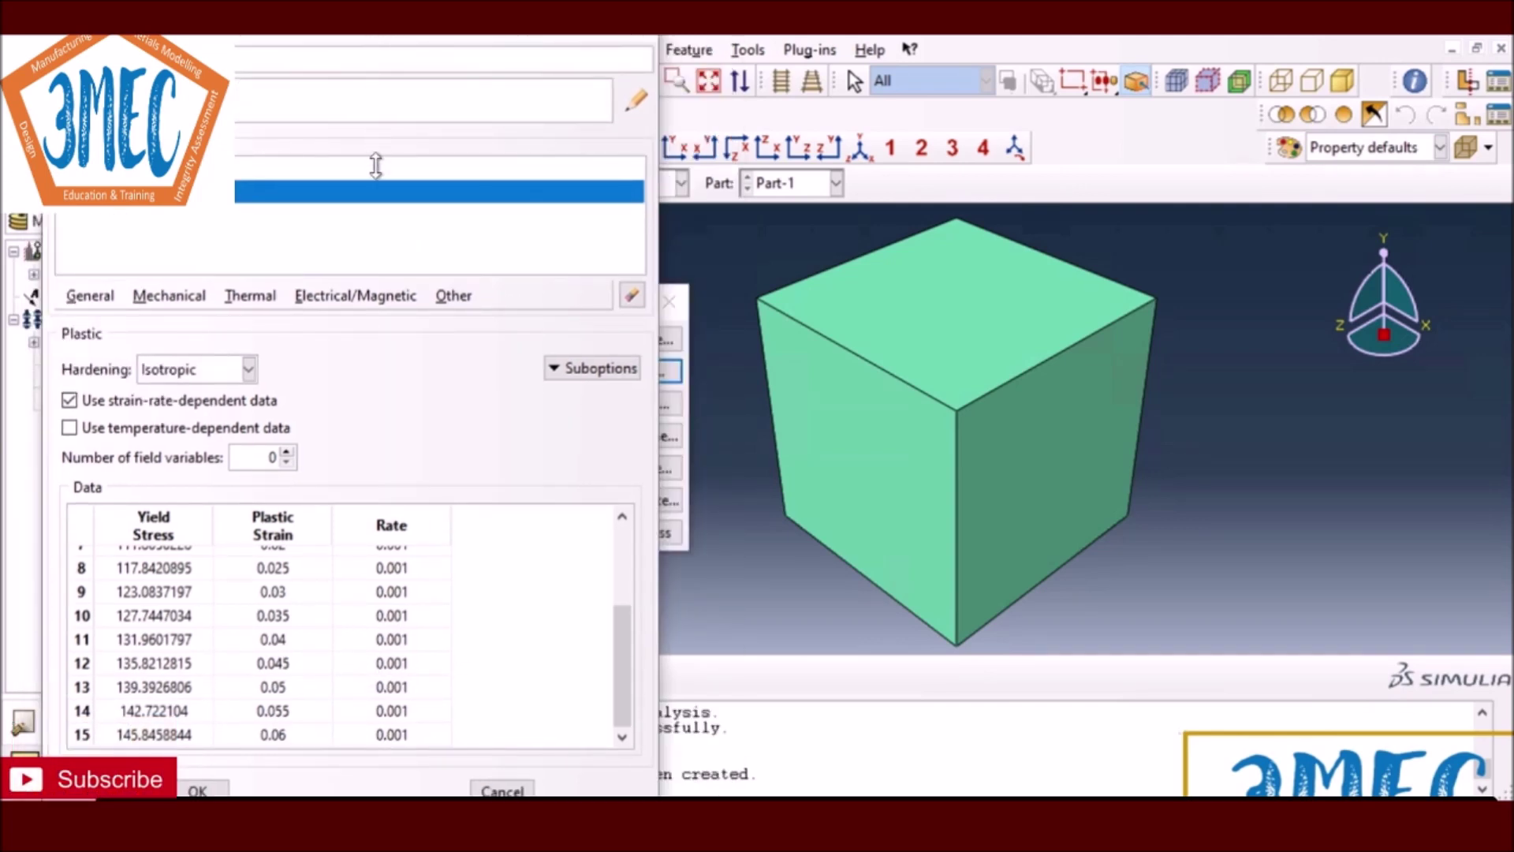
pyautogui.doubleClick(176, 735)
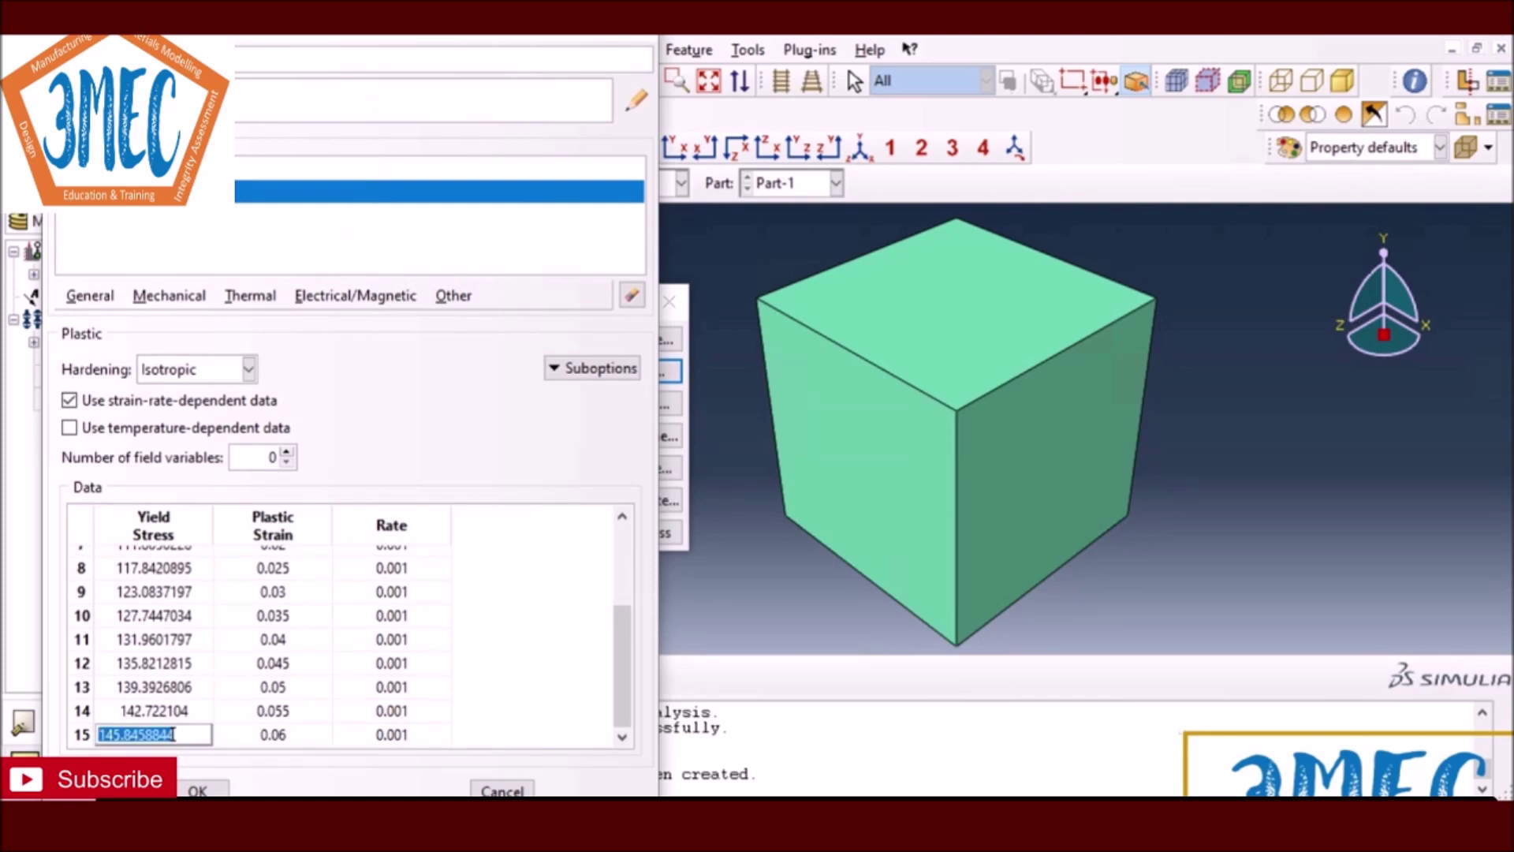
pyautogui.doubleClick(391, 735)
pyautogui.press('Tab')
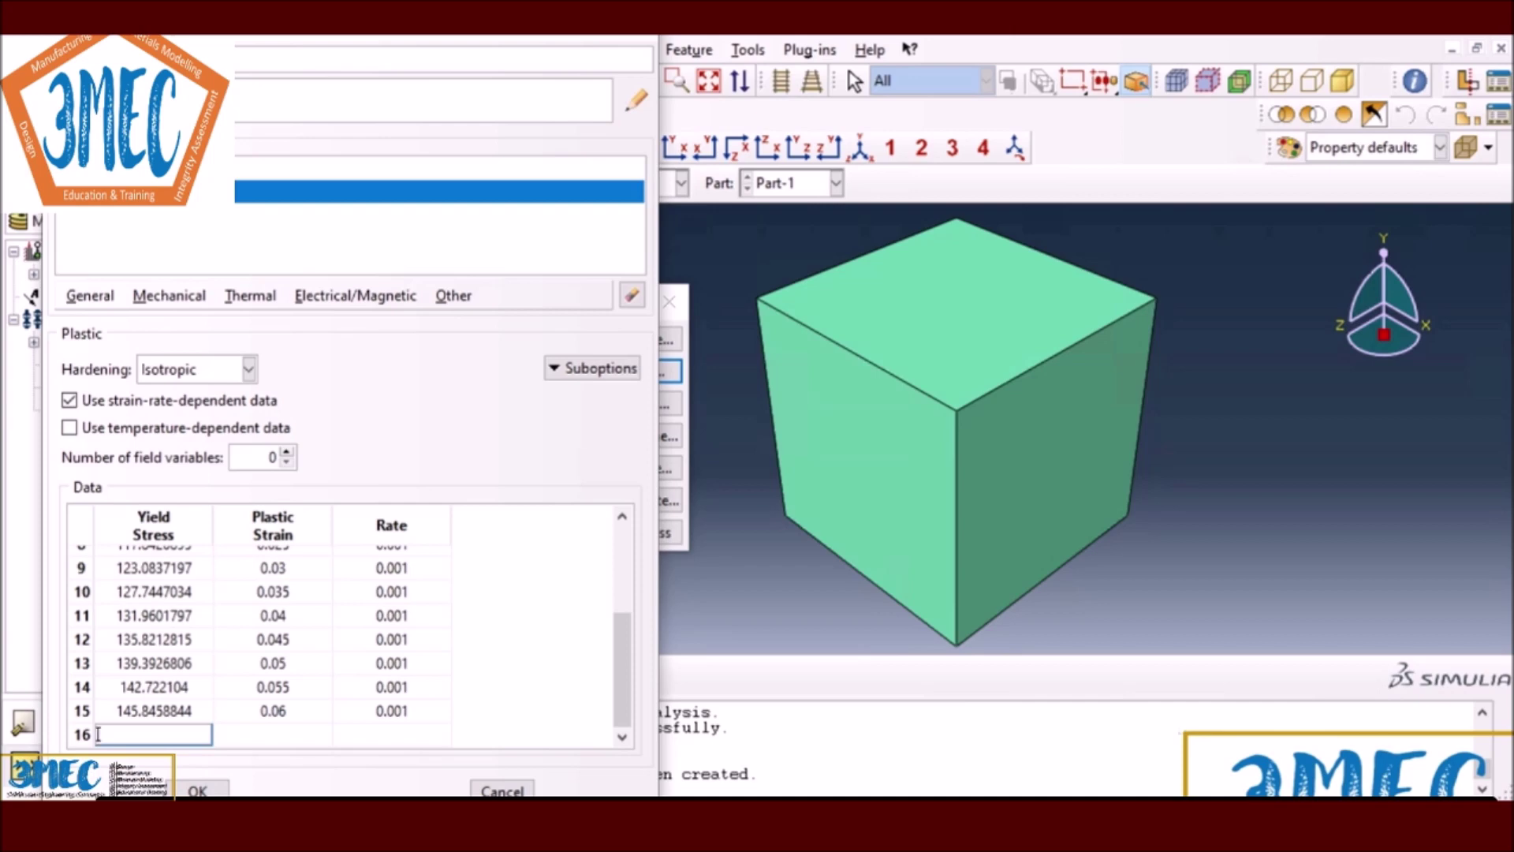
# Step: In the Excel sheet Exp_data, insert an empty column G before the strain-rate 1 data
pyautogui.hotkey('alt', 'Tab')
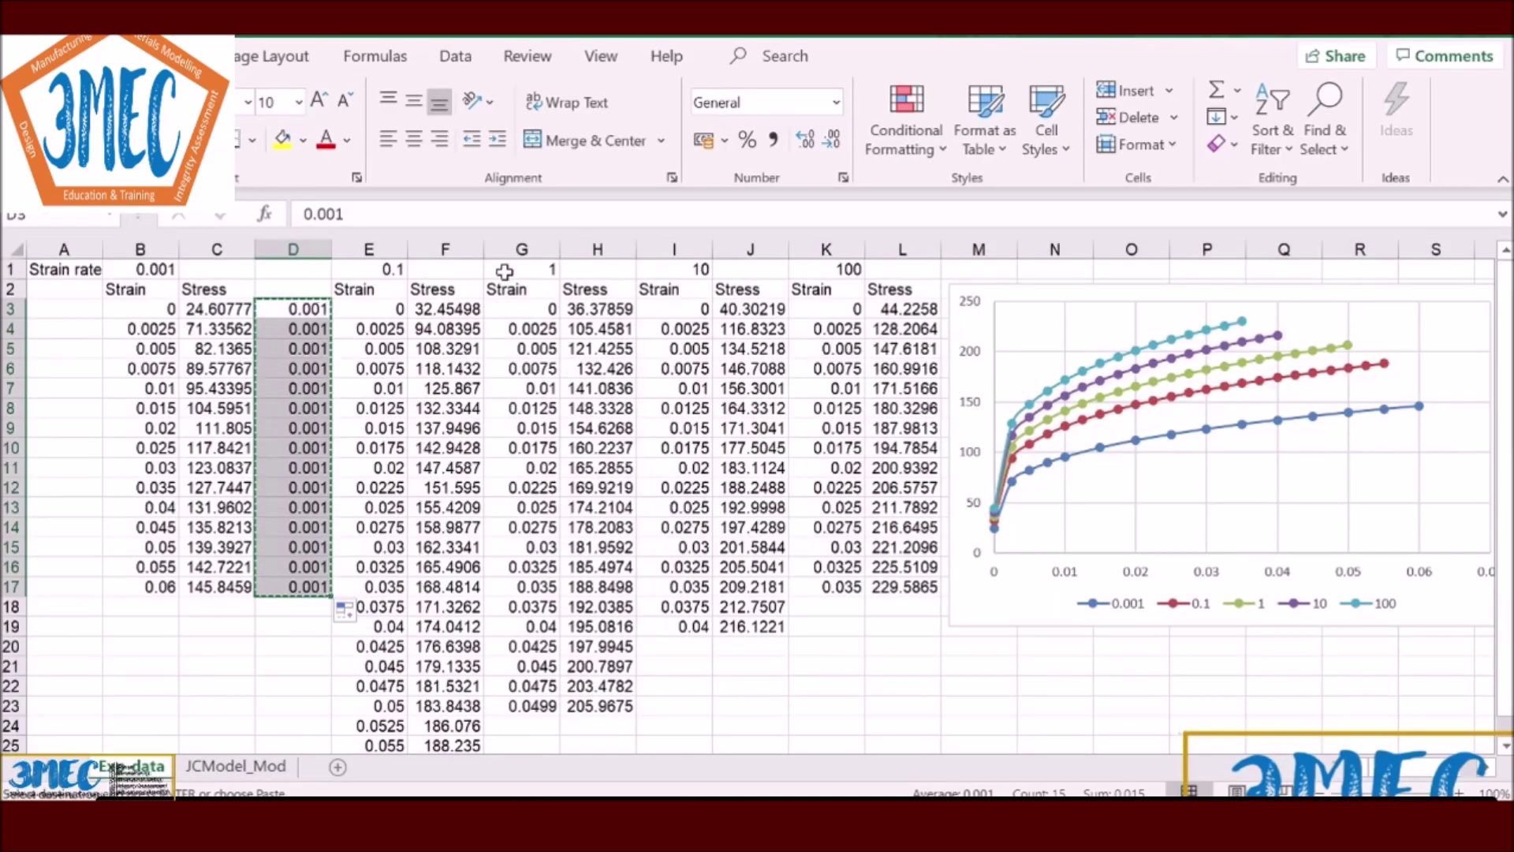
pyautogui.click(507, 238)
pyautogui.rightClick(508, 245)
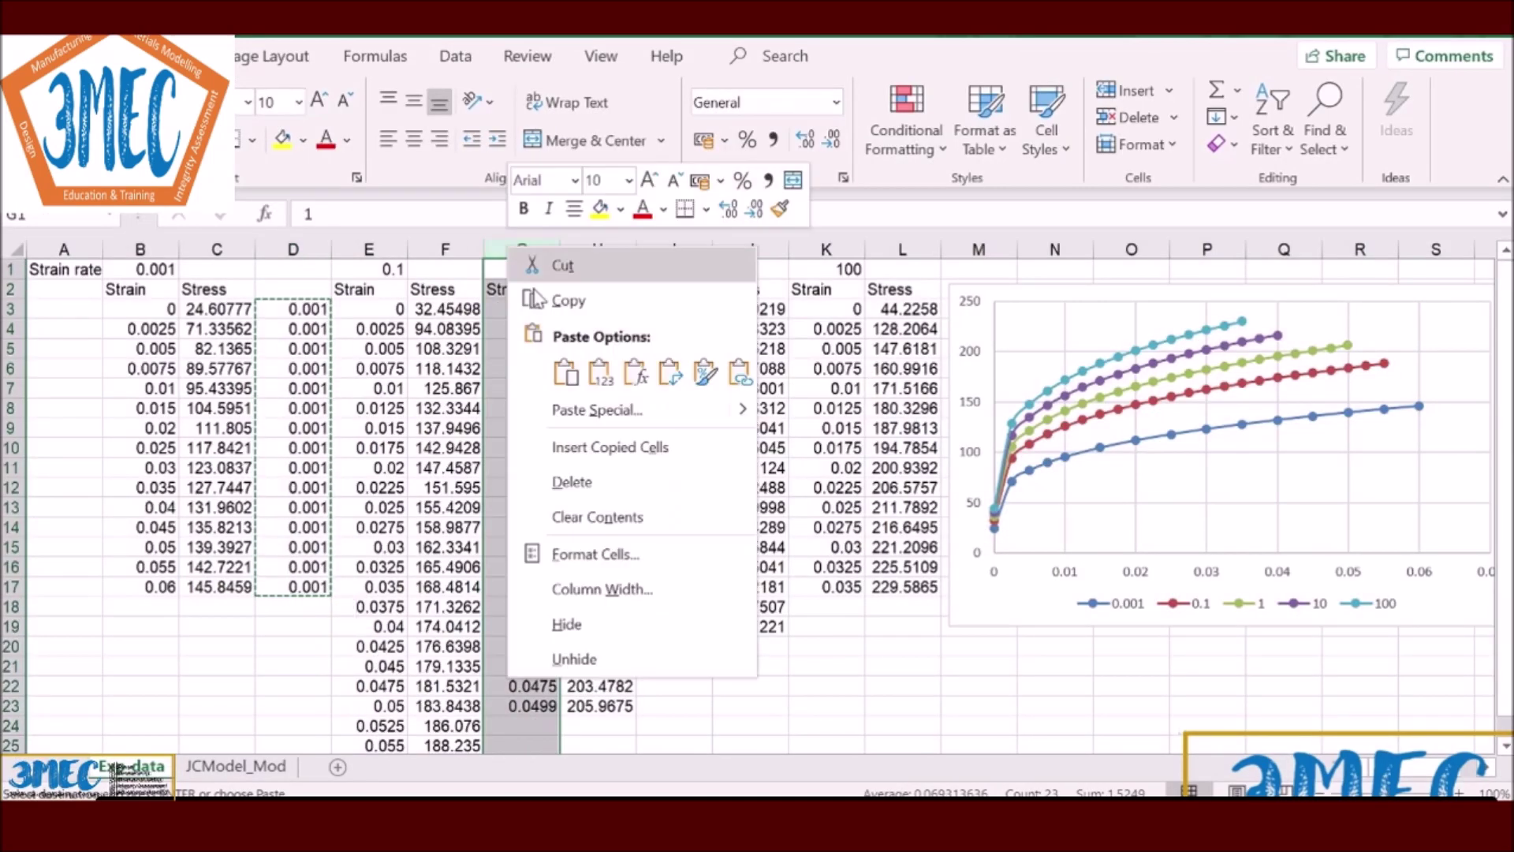
pyautogui.click(556, 448)
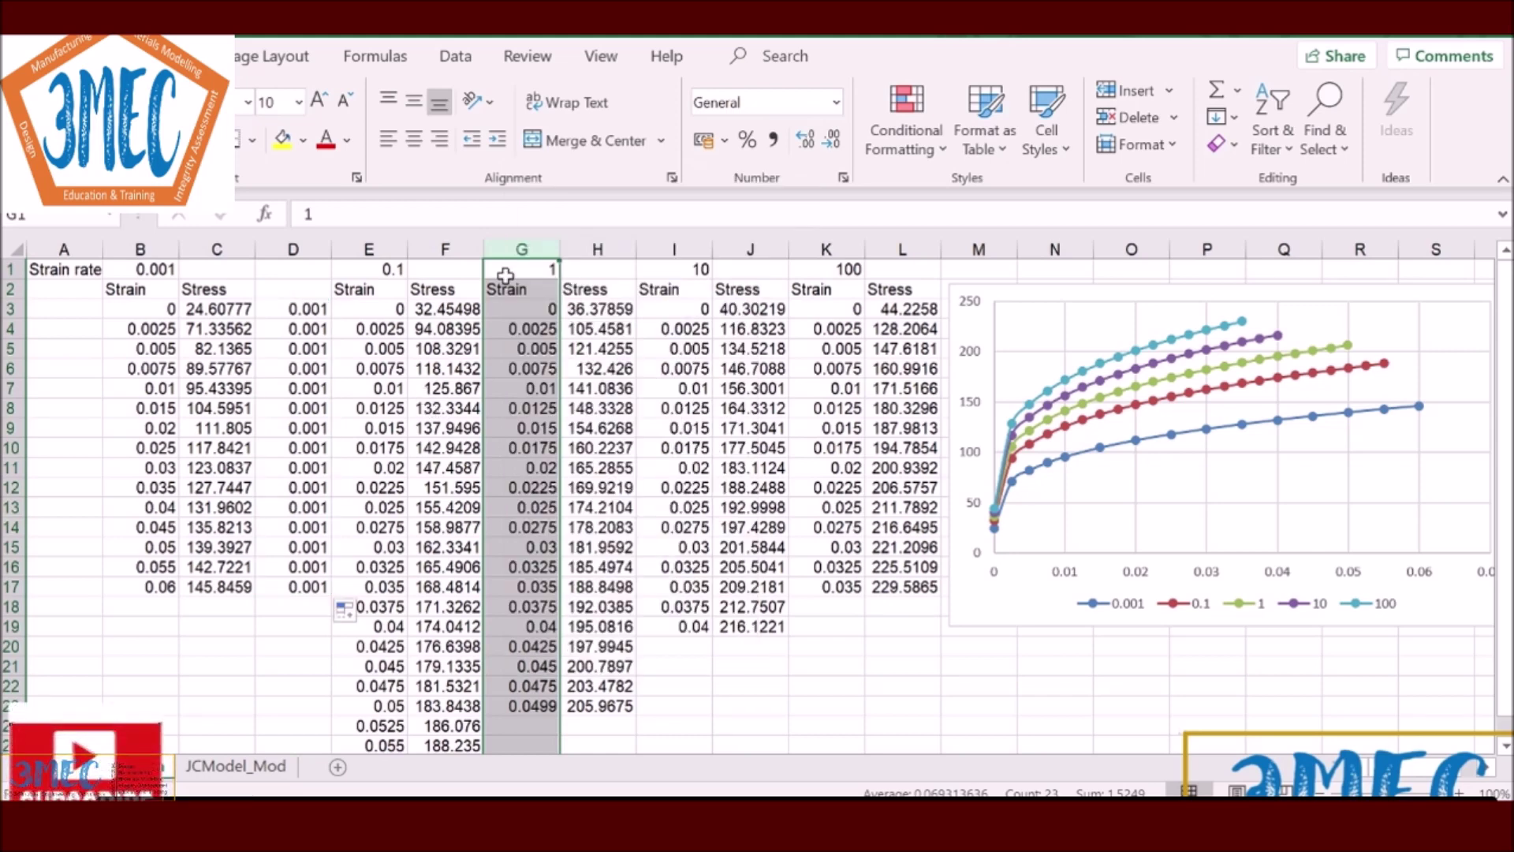
pyautogui.rightClick(524, 256)
pyautogui.click(584, 454)
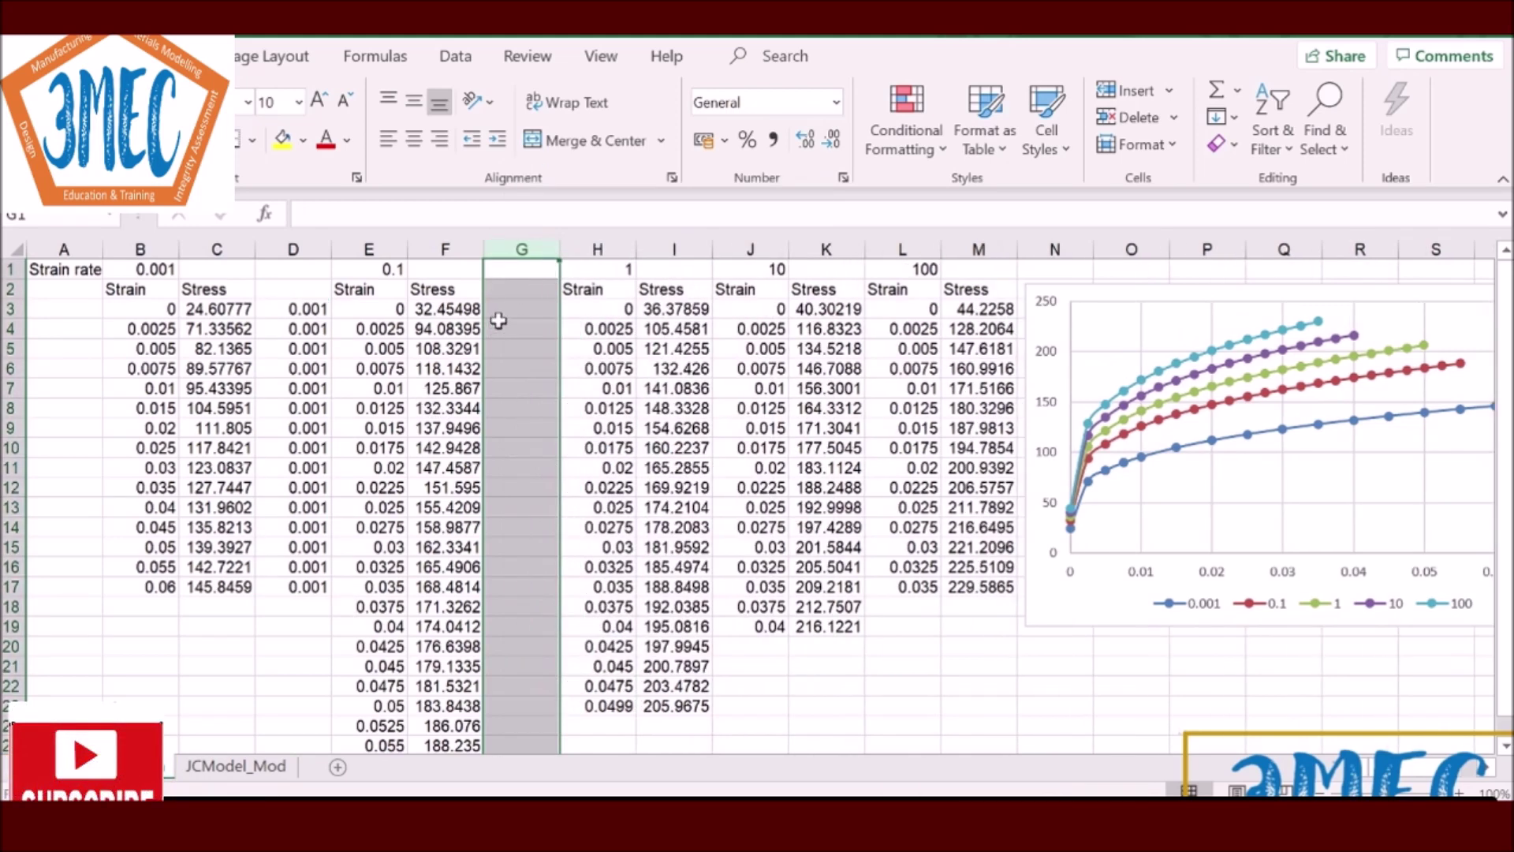
# Step: Fill G3:G25 of Exp_data with the strain rate 0.1
pyautogui.click(513, 309)
pyautogui.write('0.')
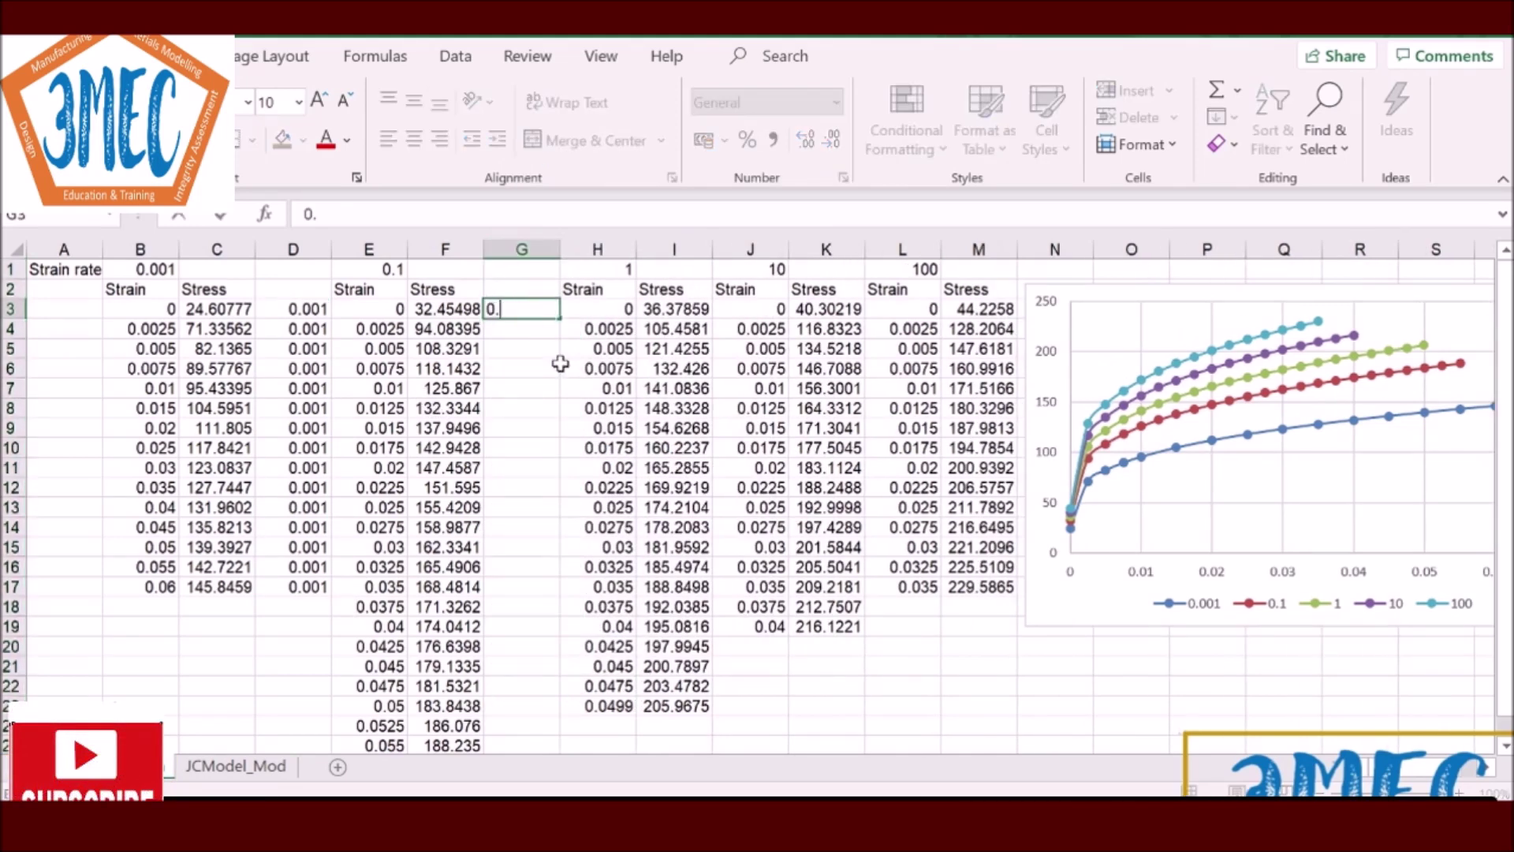
pyautogui.write('1')
pyautogui.click(541, 308)
pyautogui.moveTo(560, 318); pyautogui.dragTo(534, 710)
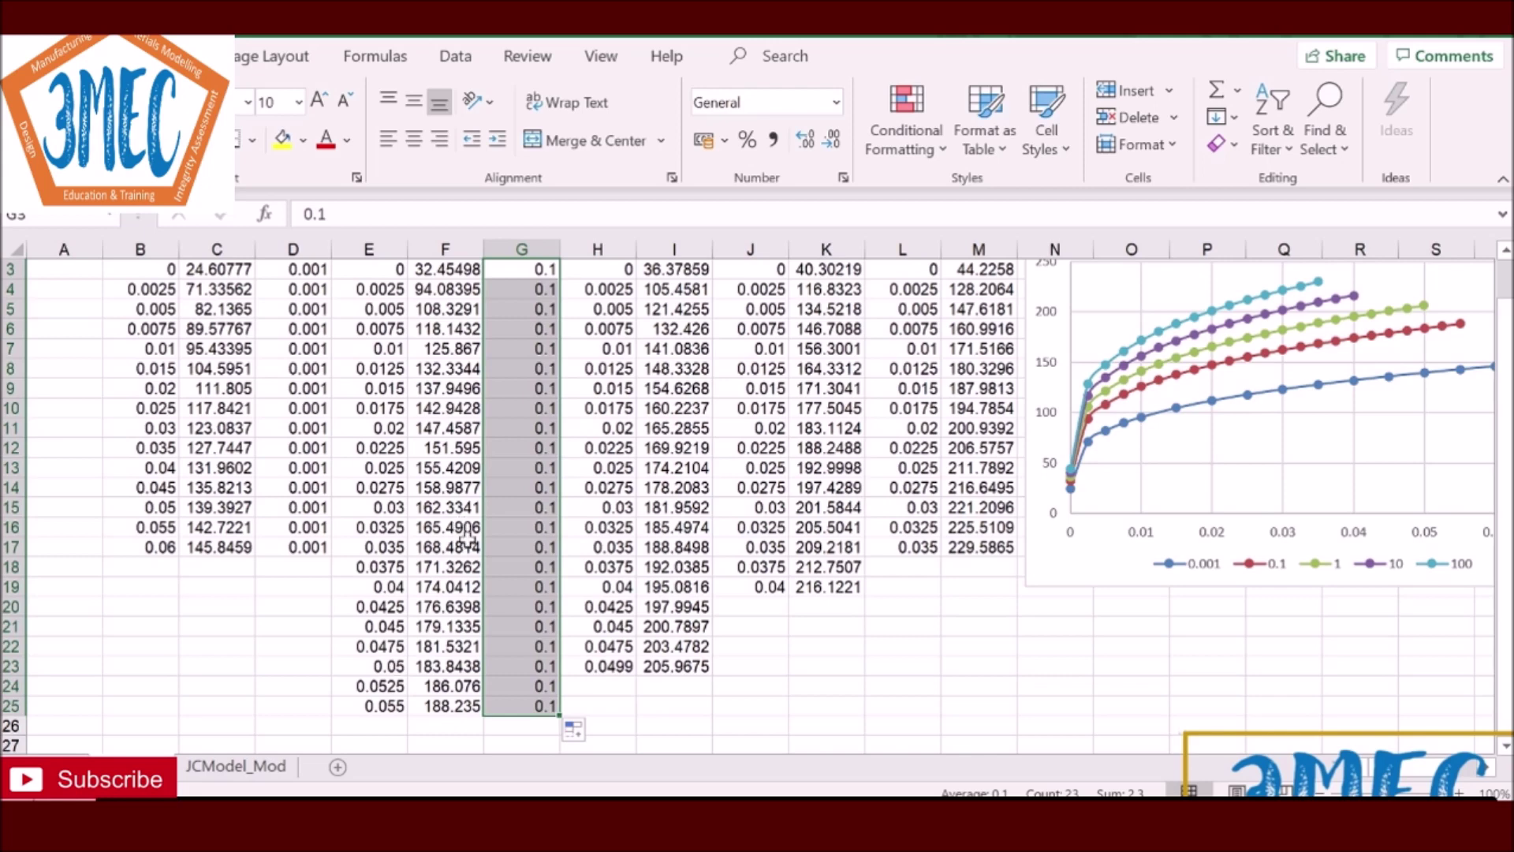
# Step: Copy the 0.1 strain-rate stresses in F3:F25 into the Yield Stress column of the Abaqus plastic data from row 16
pyautogui.scroll(1, 467, 544)
pyautogui.moveTo(434, 316); pyautogui.dragTo(431, 620)
pyautogui.hotkey('ctrl', 'c')
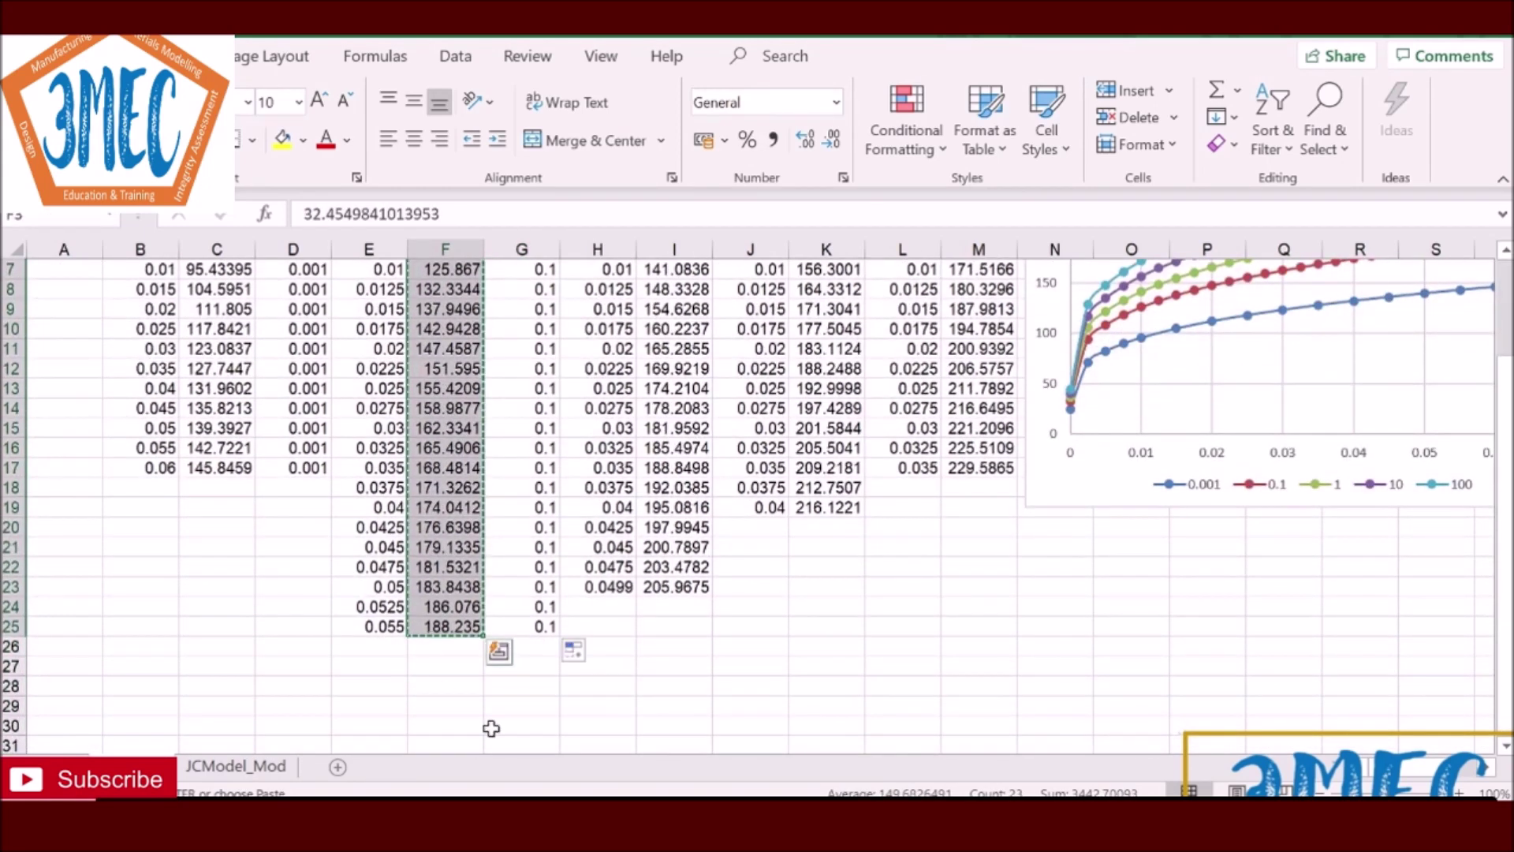
pyautogui.hotkey('alt', 'Tab')
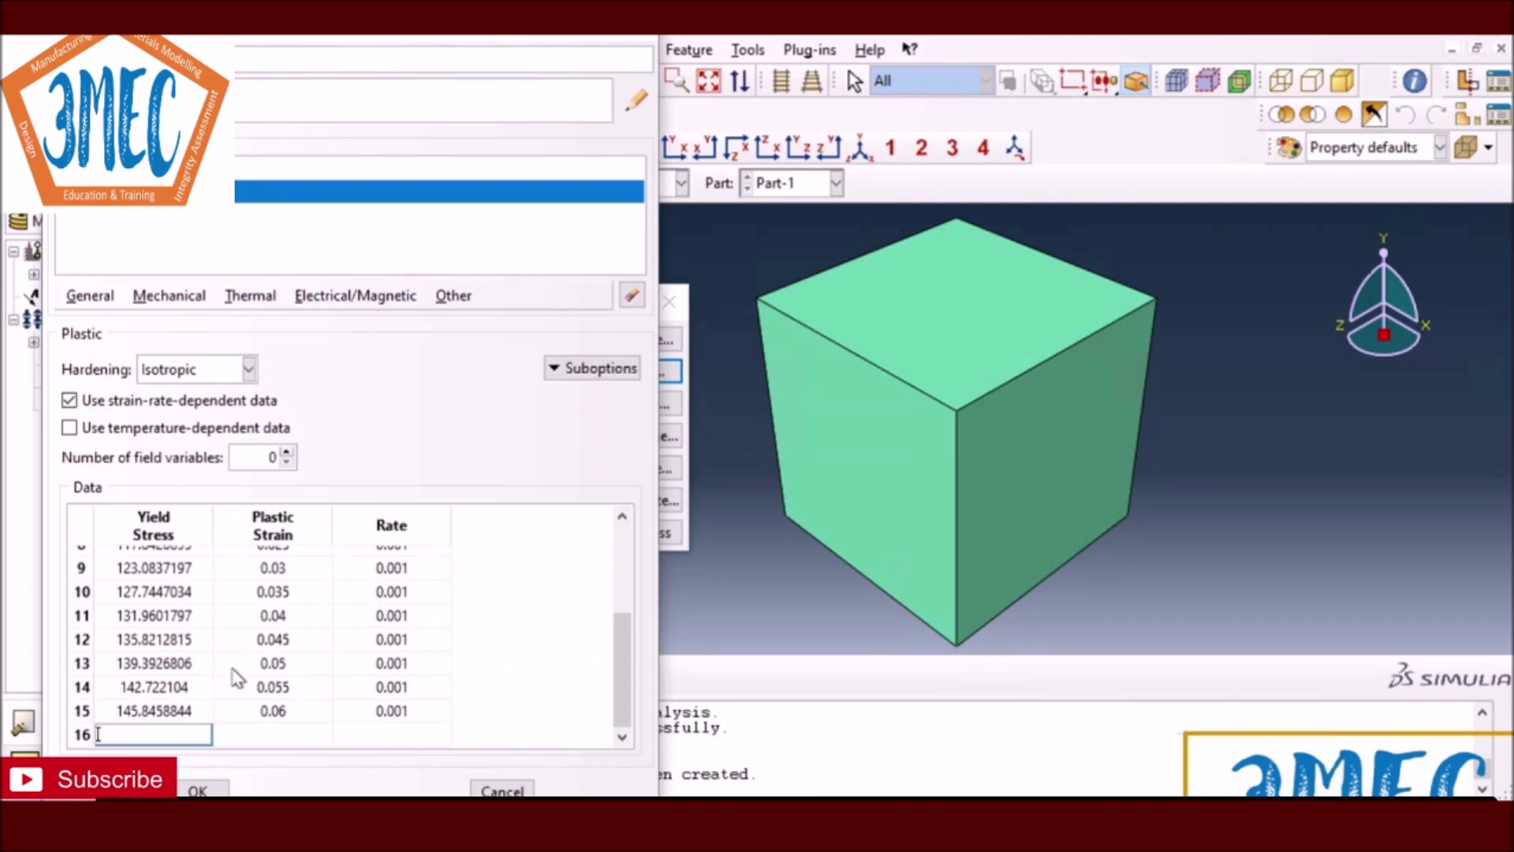
pyautogui.hotkey('ctrl', 'v')
# Step: Copy the 0.1 strain-rate strains in E3:E25 into the Plastic Strain column from row 16, and select that row's Rate cell
pyautogui.click(272, 734)
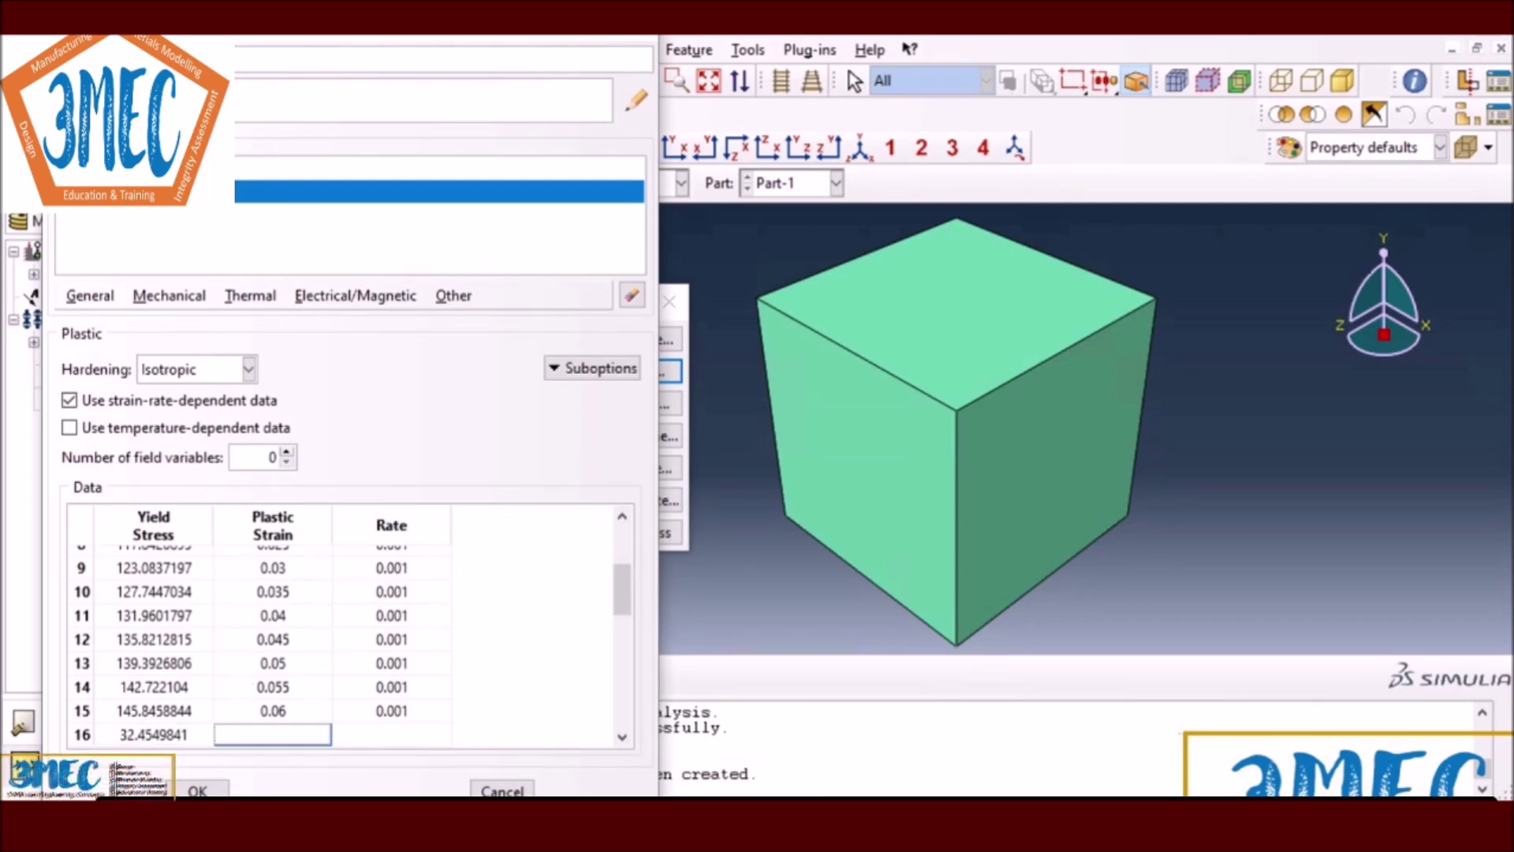
pyautogui.hotkey('alt', 'Tab')
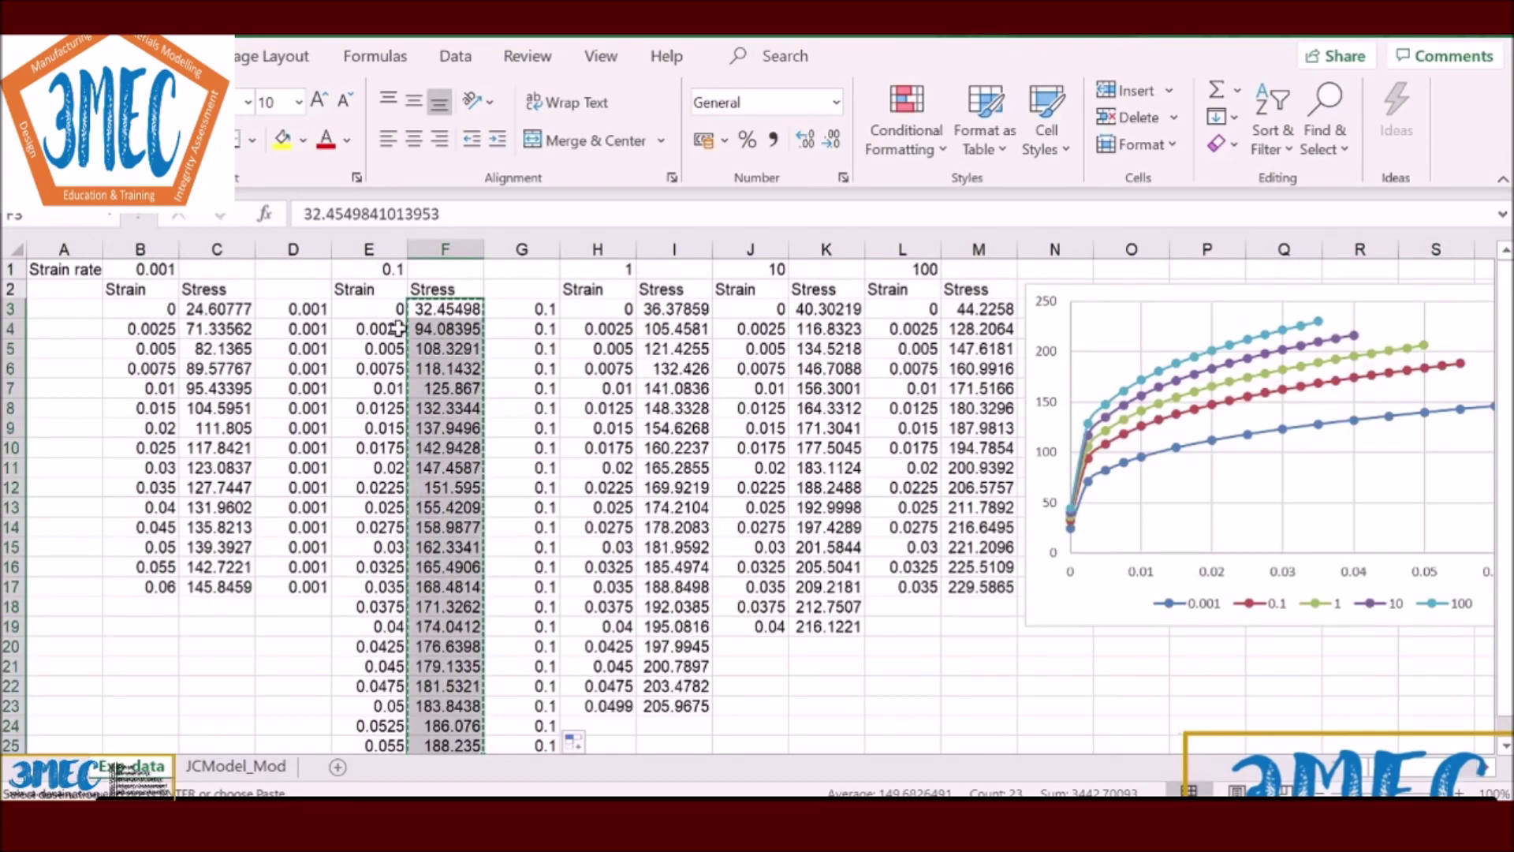
pyautogui.moveTo(371, 309); pyautogui.dragTo(359, 704)
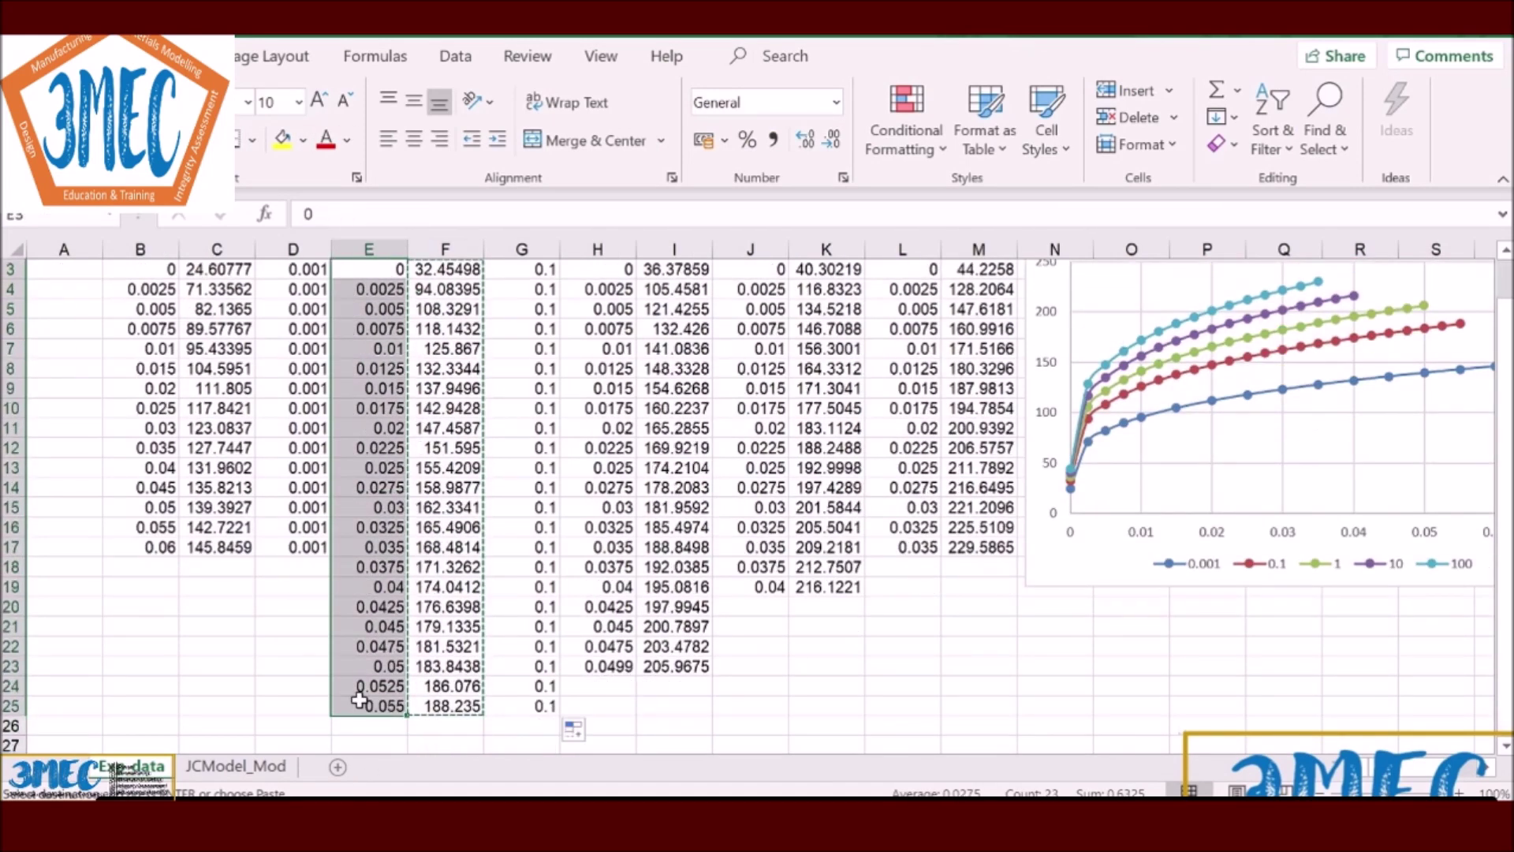
pyautogui.hotkey('ctrl', 'c')
pyautogui.hotkey('alt', 'Tab')
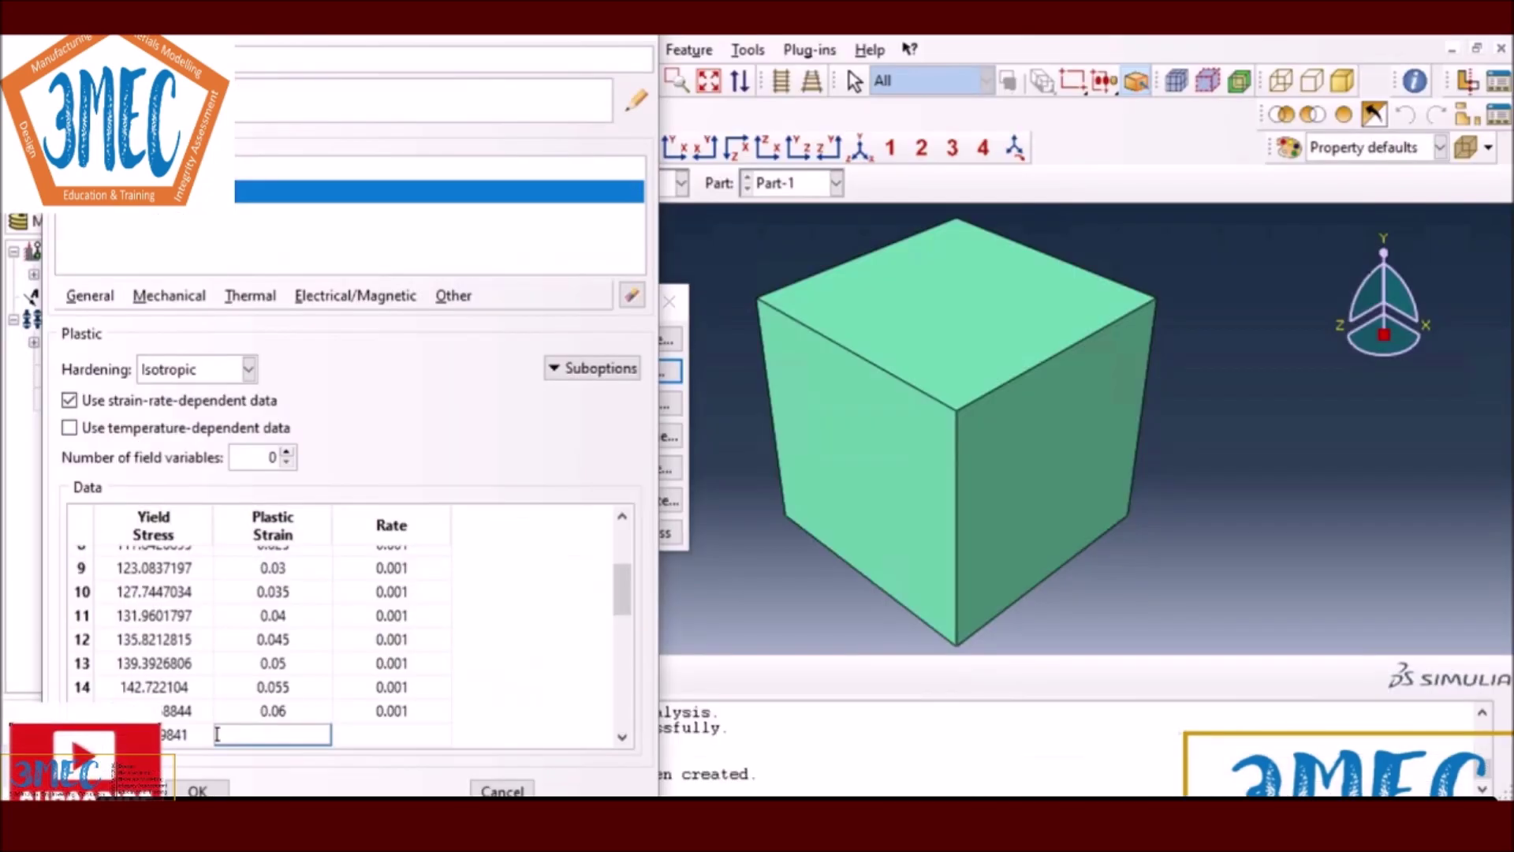
pyautogui.click(272, 734)
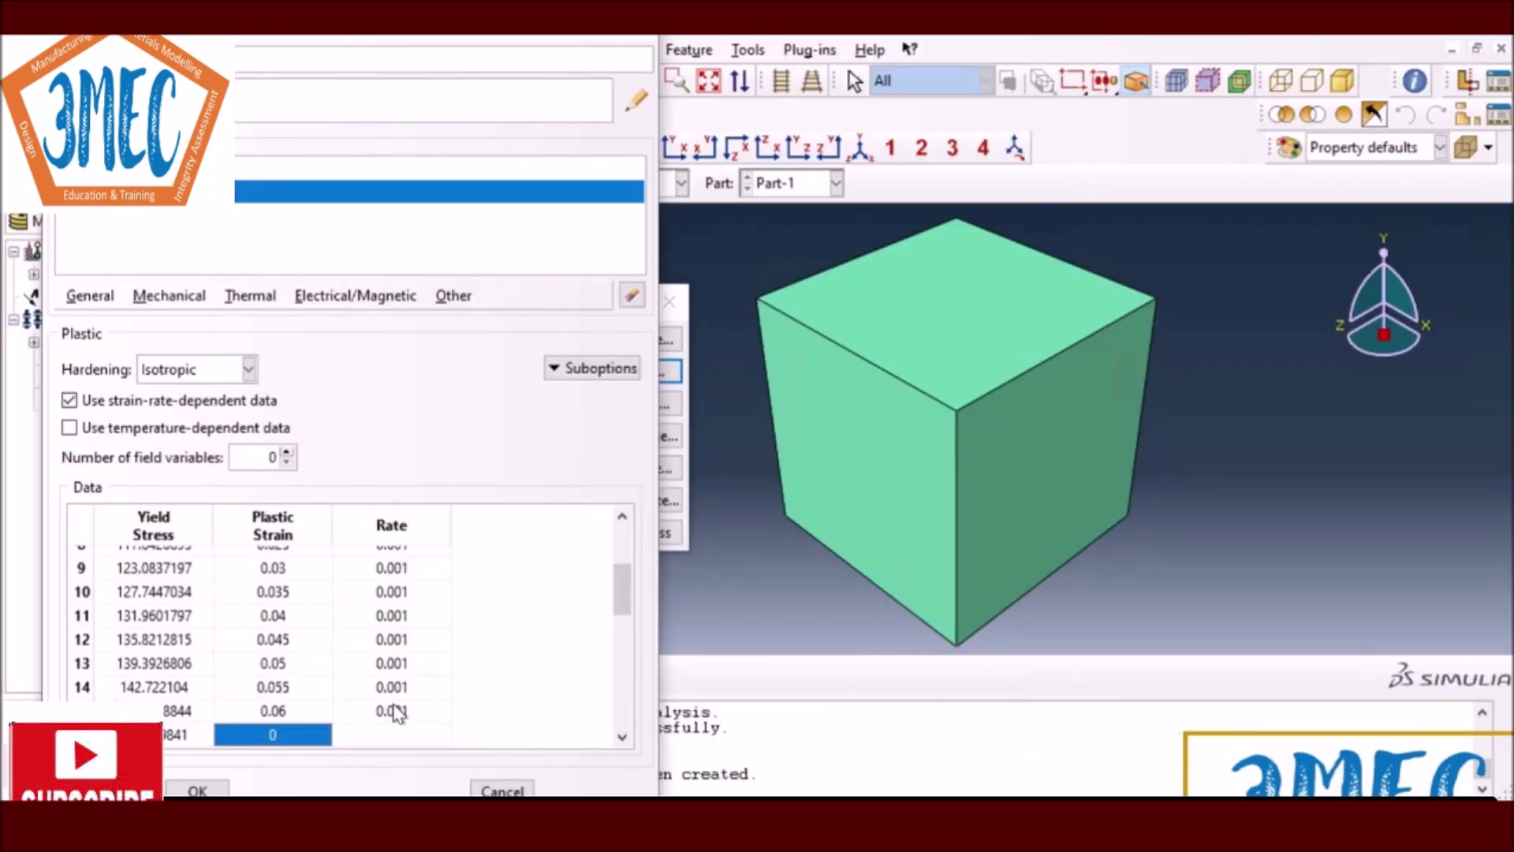
pyautogui.scroll(-1, 392, 686)
pyautogui.click(389, 662)
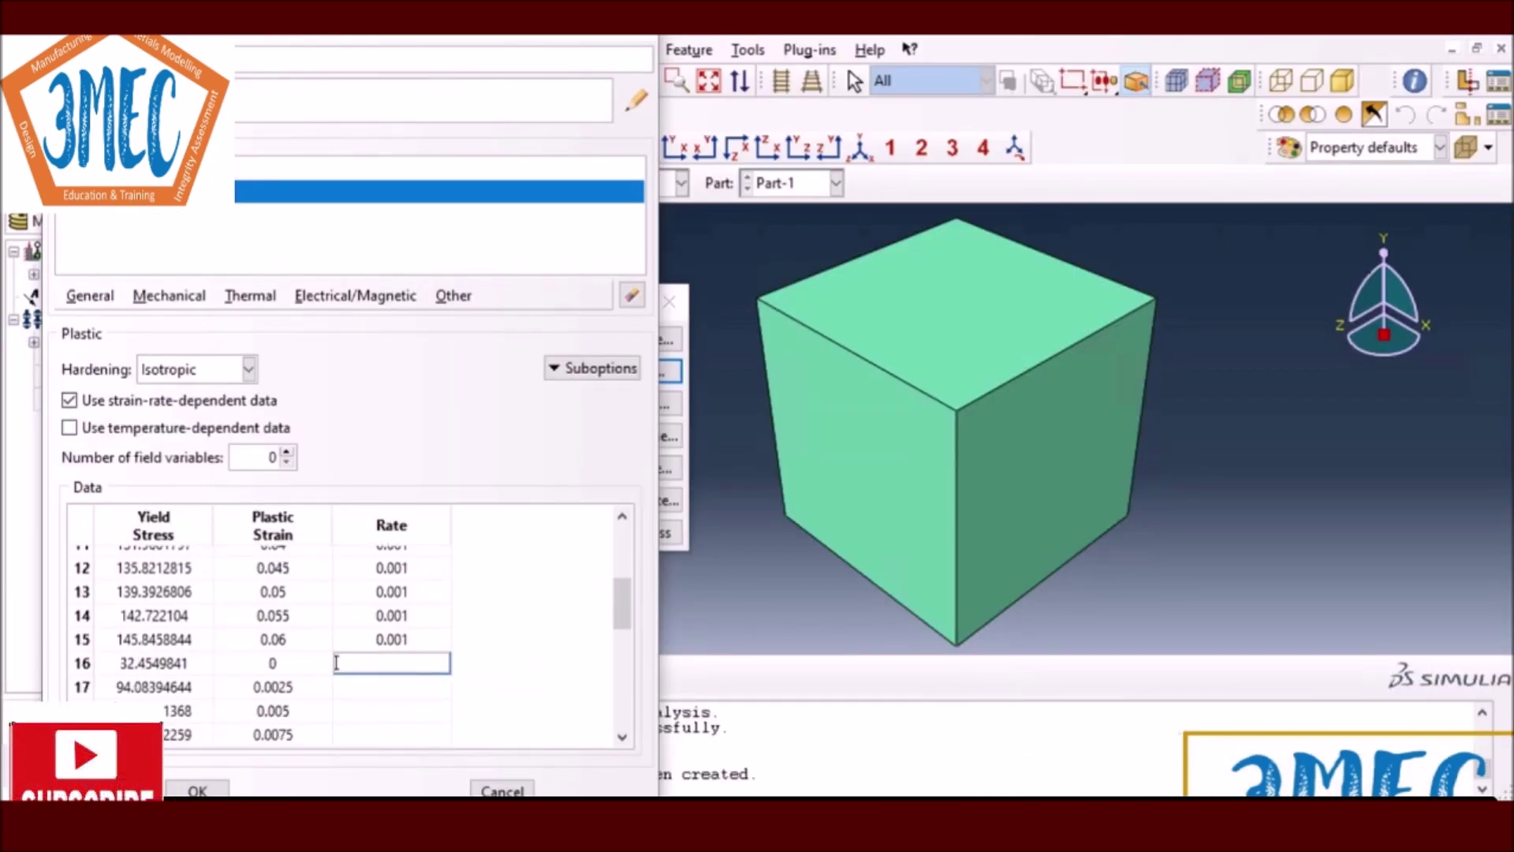
# Step: Copy the 0.1 strain rates in G3:G25 of Exp_data into the Rate column of the Abaqus plastic data from row 16
pyautogui.hotkey('alt', 'Tab')
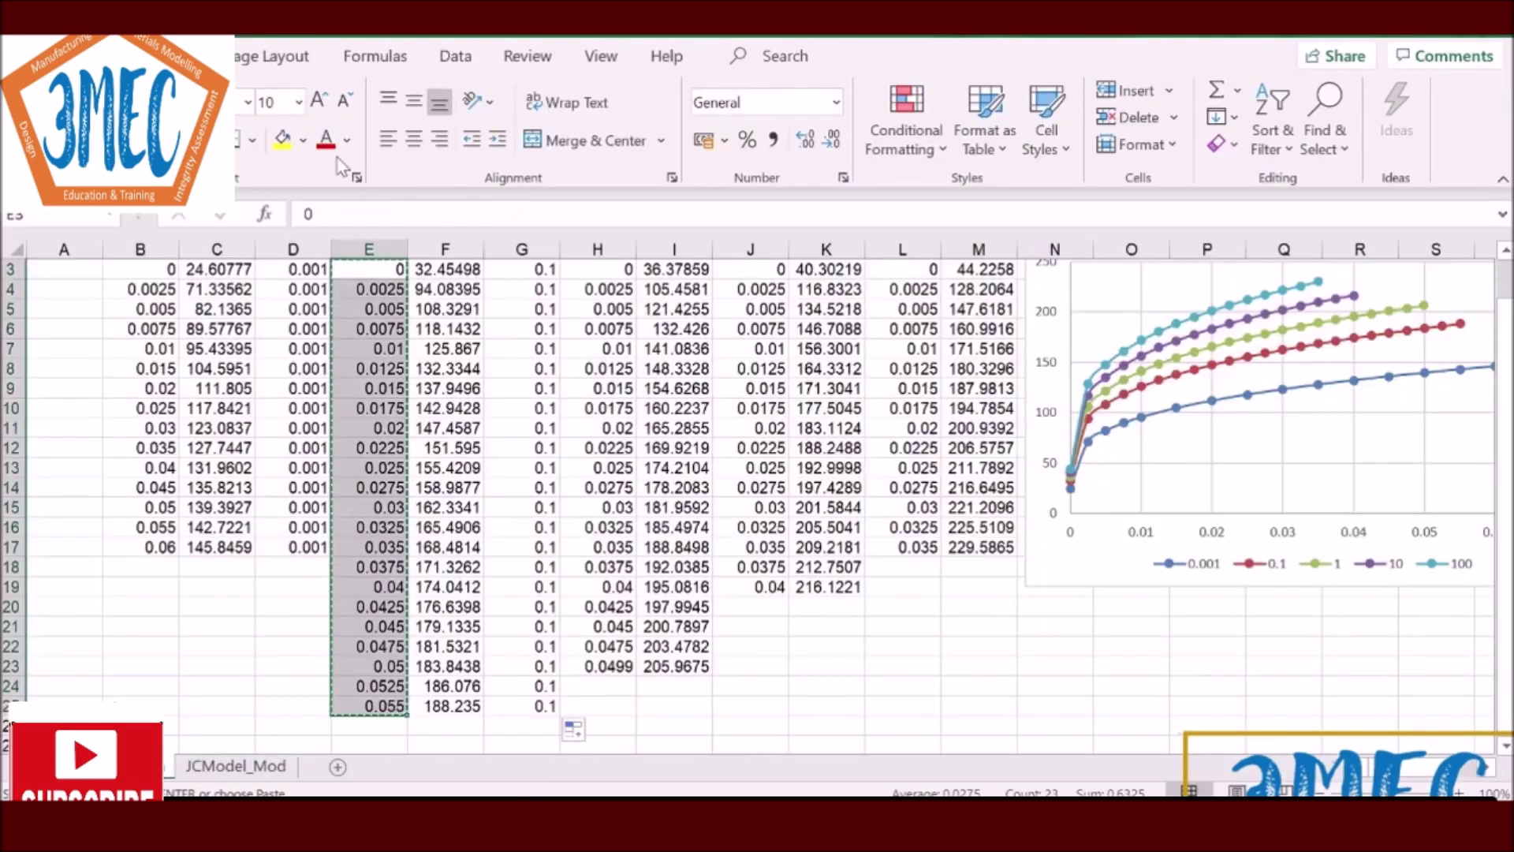
pyautogui.scroll(1, 535, 335)
pyautogui.moveTo(539, 309); pyautogui.dragTo(518, 708)
pyautogui.hotkey('ctrl', 'c')
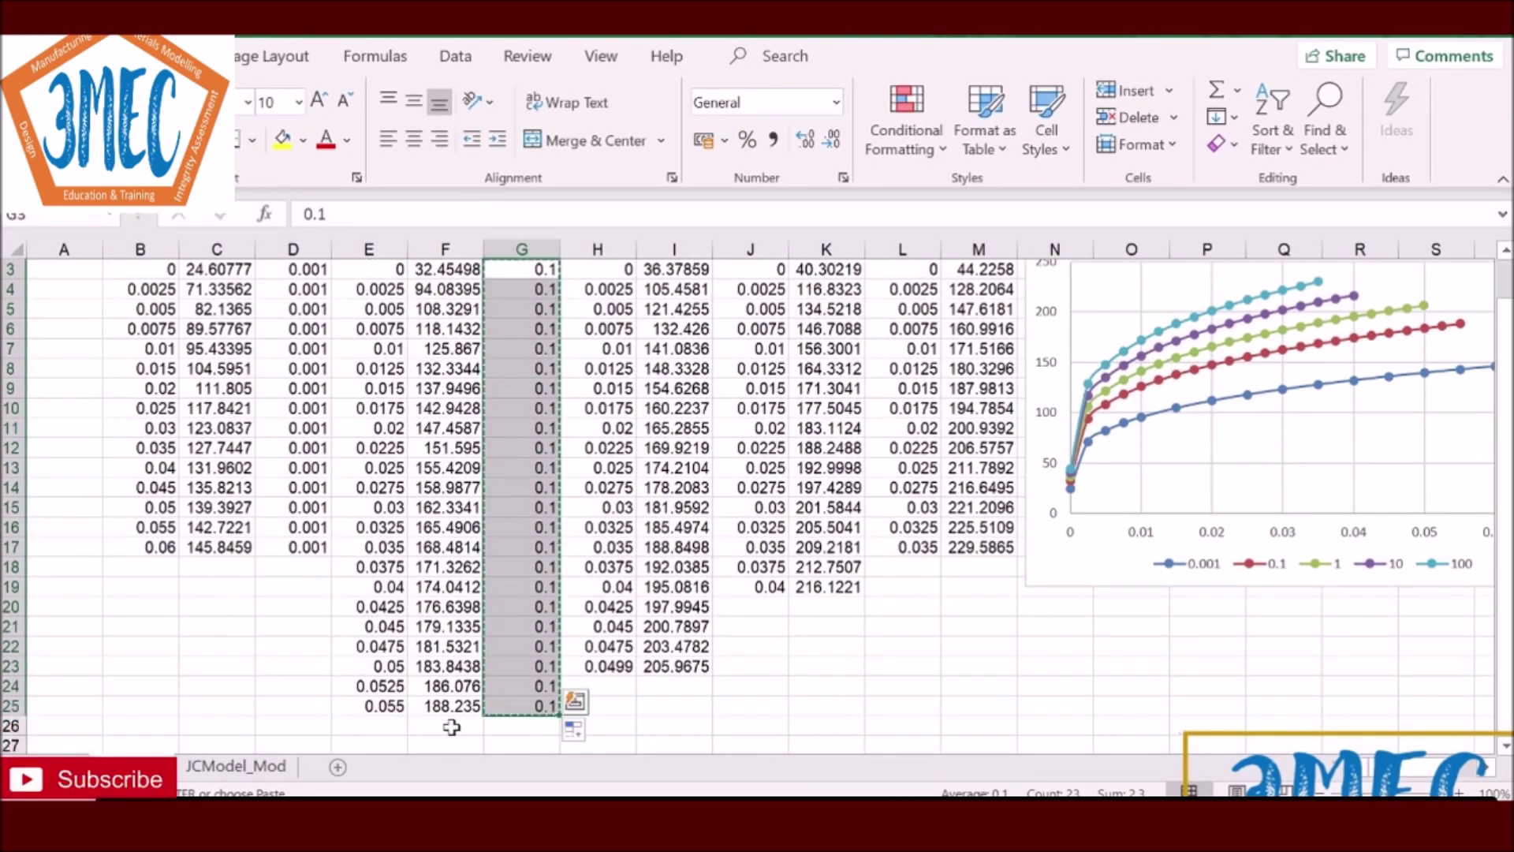
pyautogui.hotkey('alt', 'Tab')
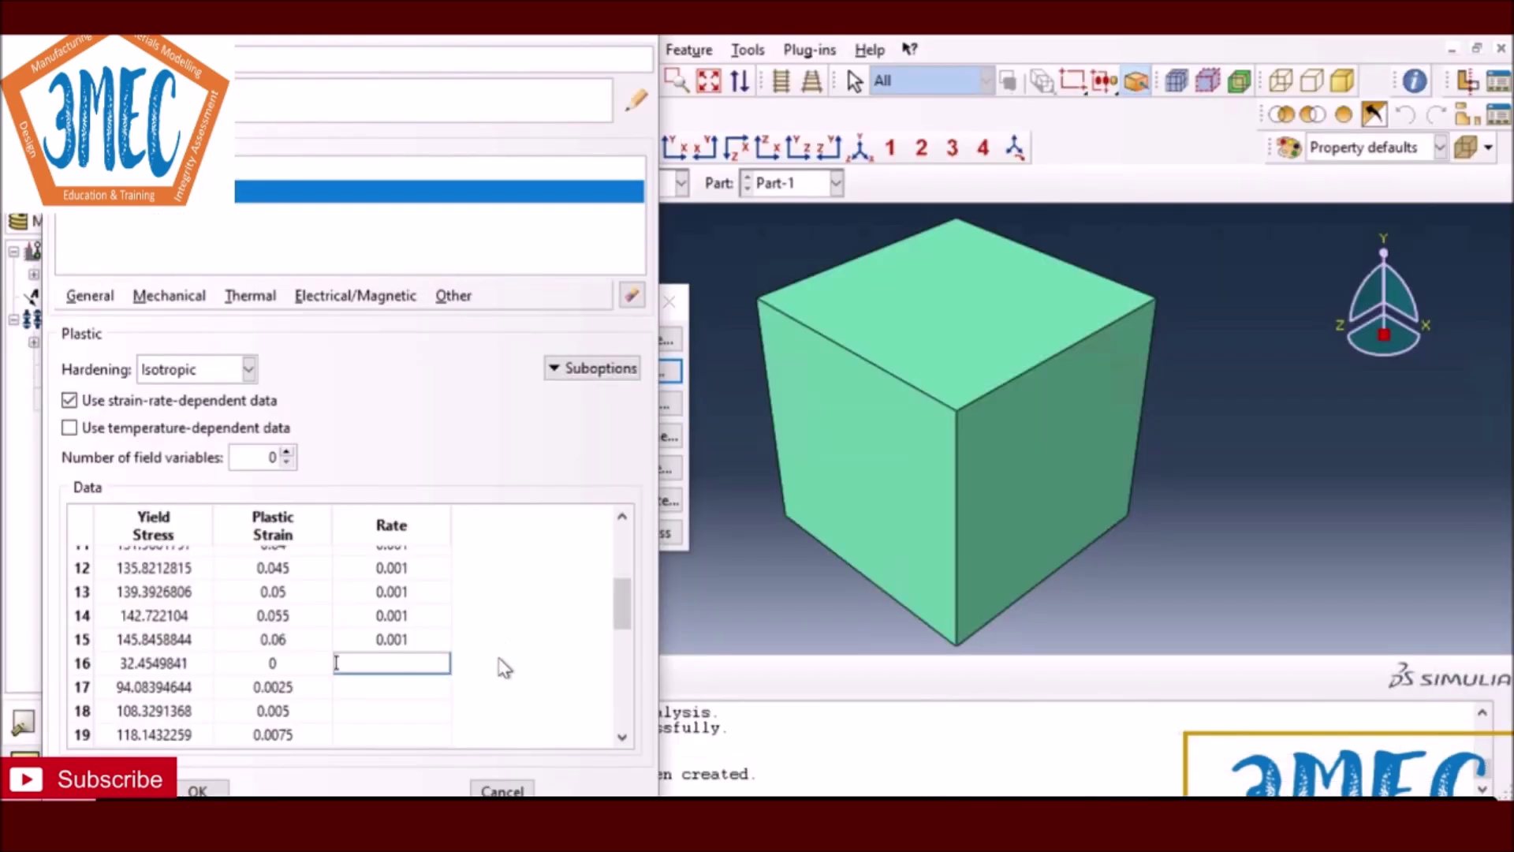
pyautogui.hotkey('ctrl', 'v')
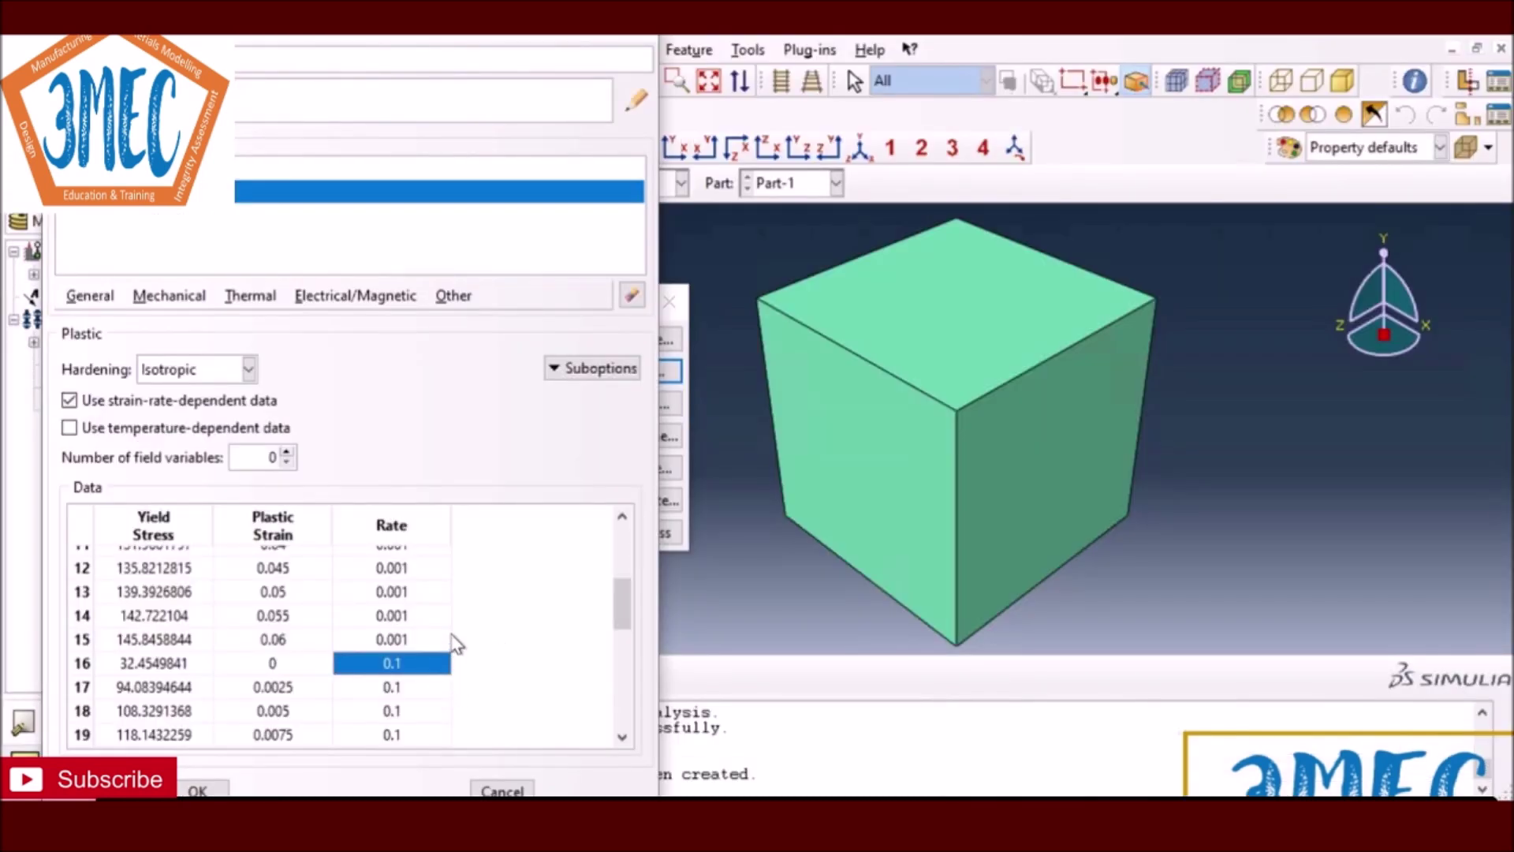
pyautogui.scroll(-6, 456, 646)
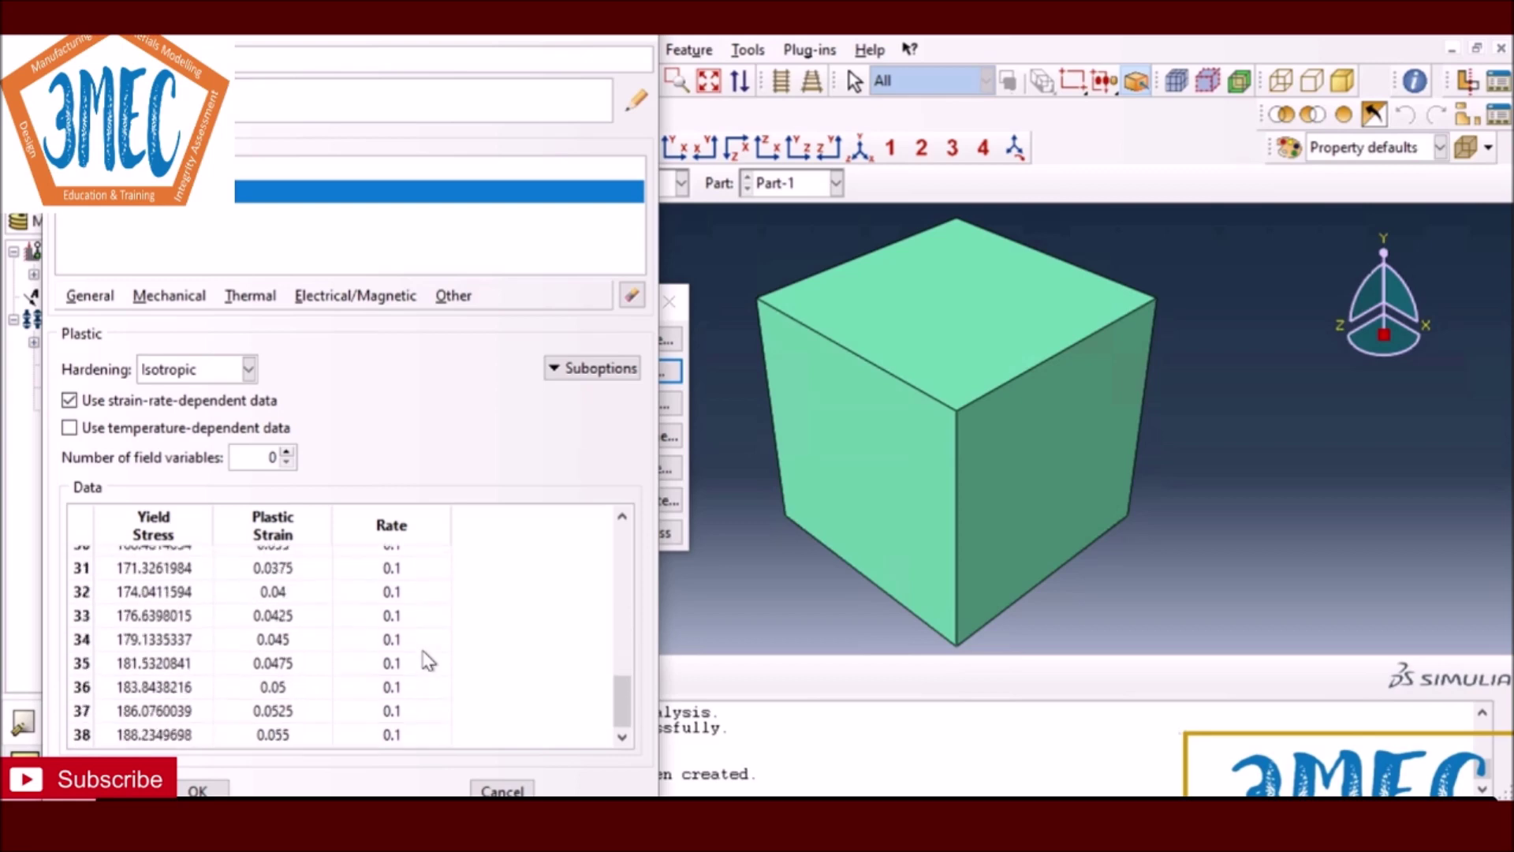
pyautogui.doubleClick(389, 734)
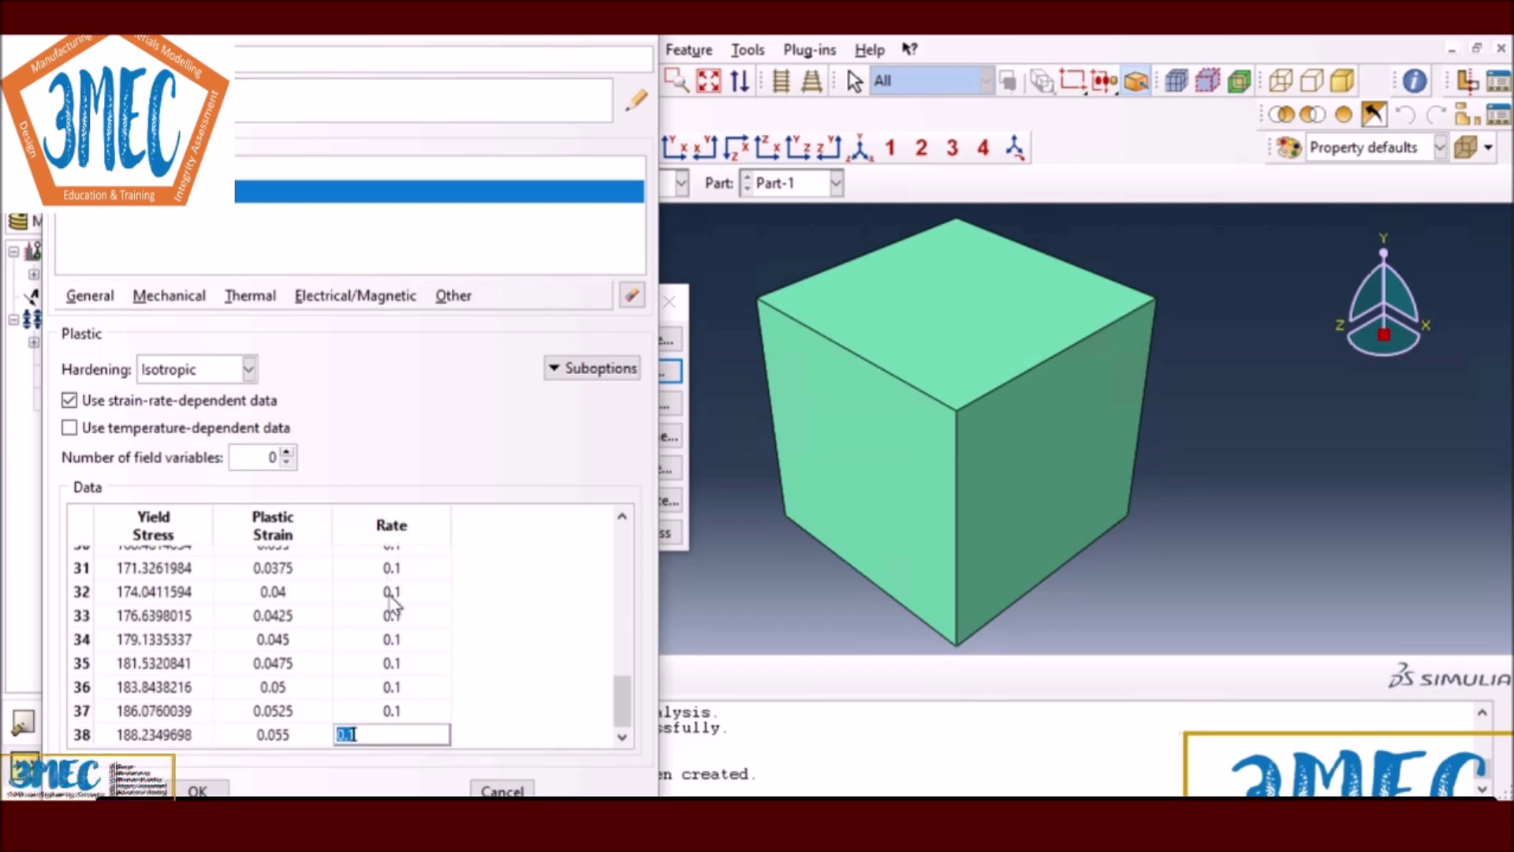
pyautogui.scroll(10, 392, 603)
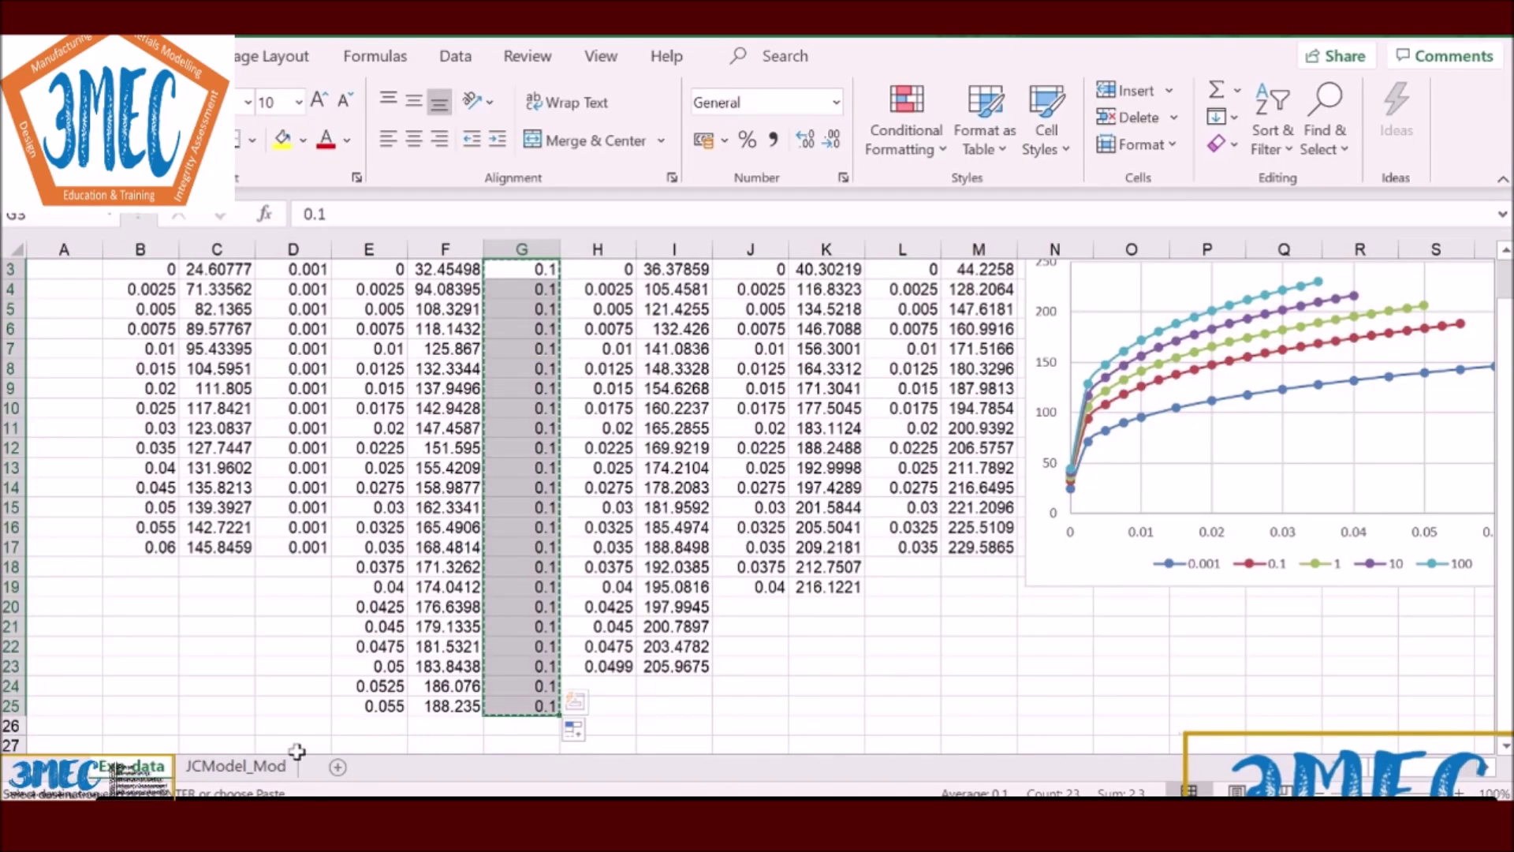
# Step: Examine the Johnson-Cook parameters and the model-versus-experiment curves on the JCModel_Mod sheet of the Excel workbook
pyautogui.click(235, 766)
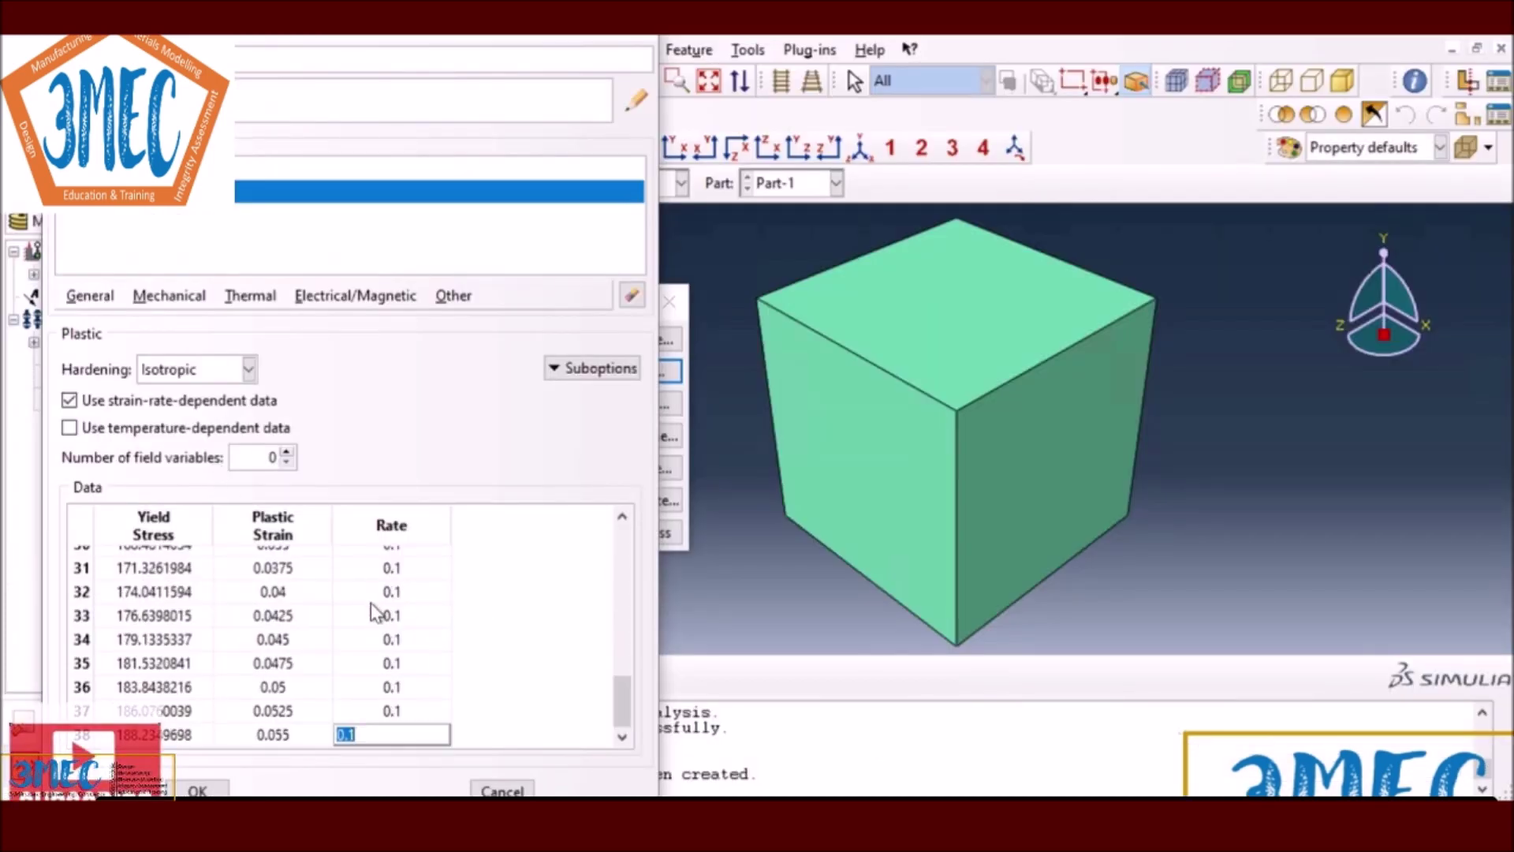
pyautogui.press('Return')
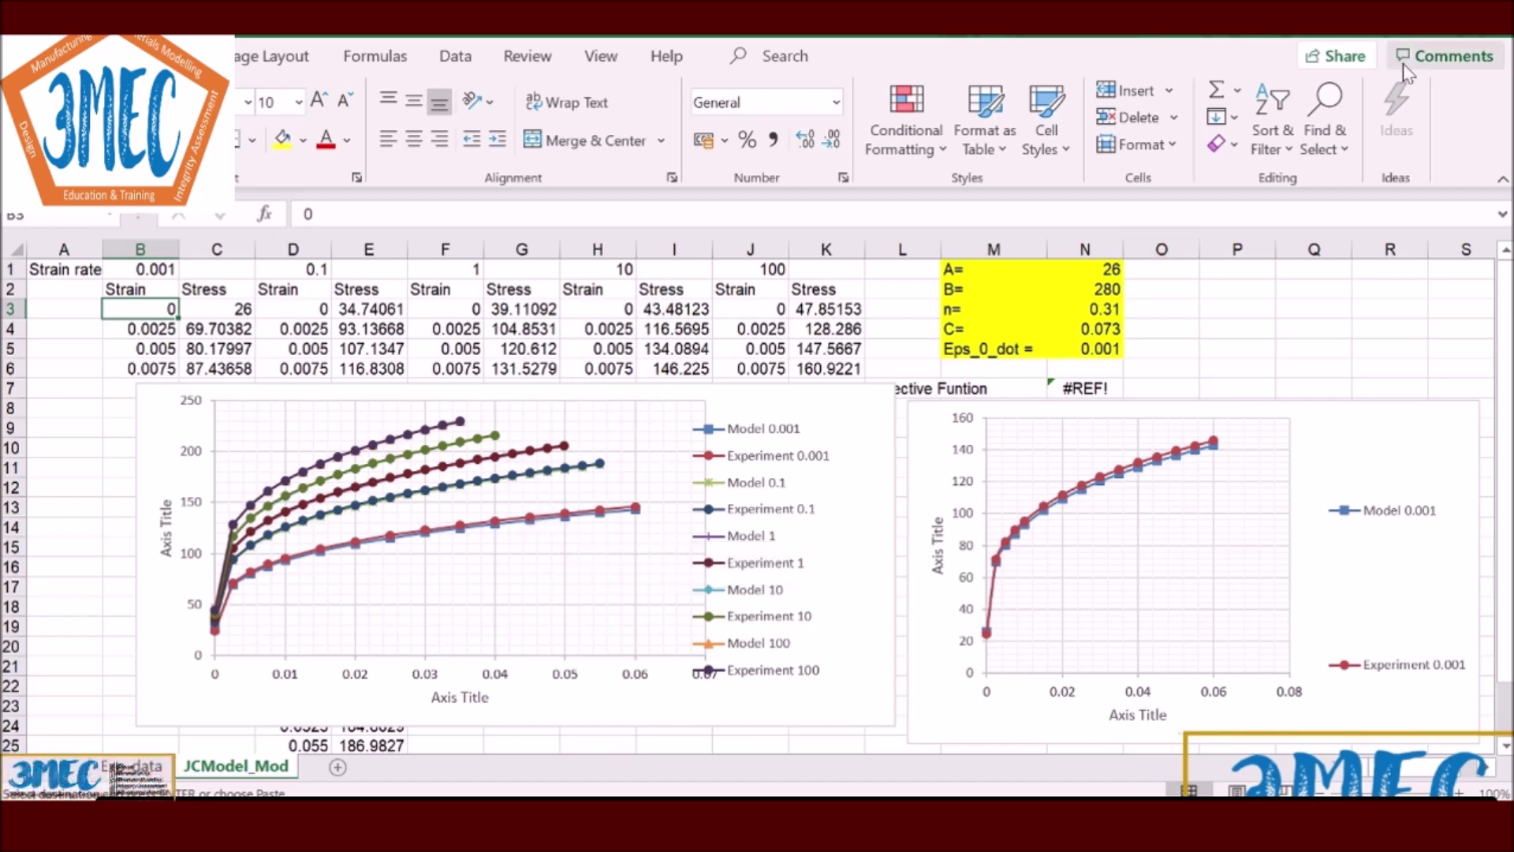
pyautogui.click(1377, 56)
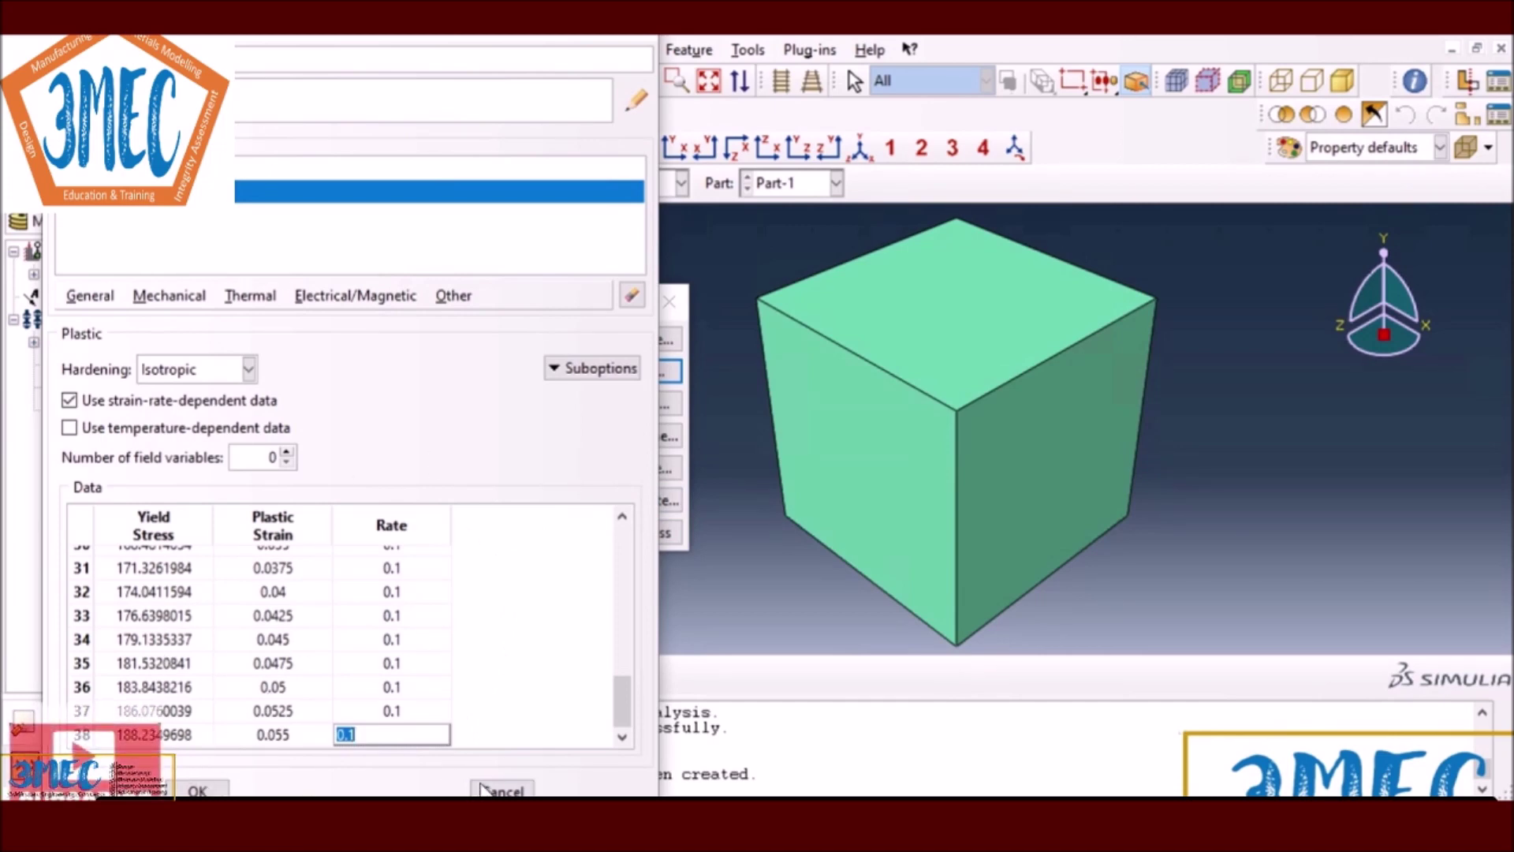
# Step: Save the strain-rate-dependent plastic data of Material-2 in Abaqus and close the Material Manager
pyautogui.click(203, 791)
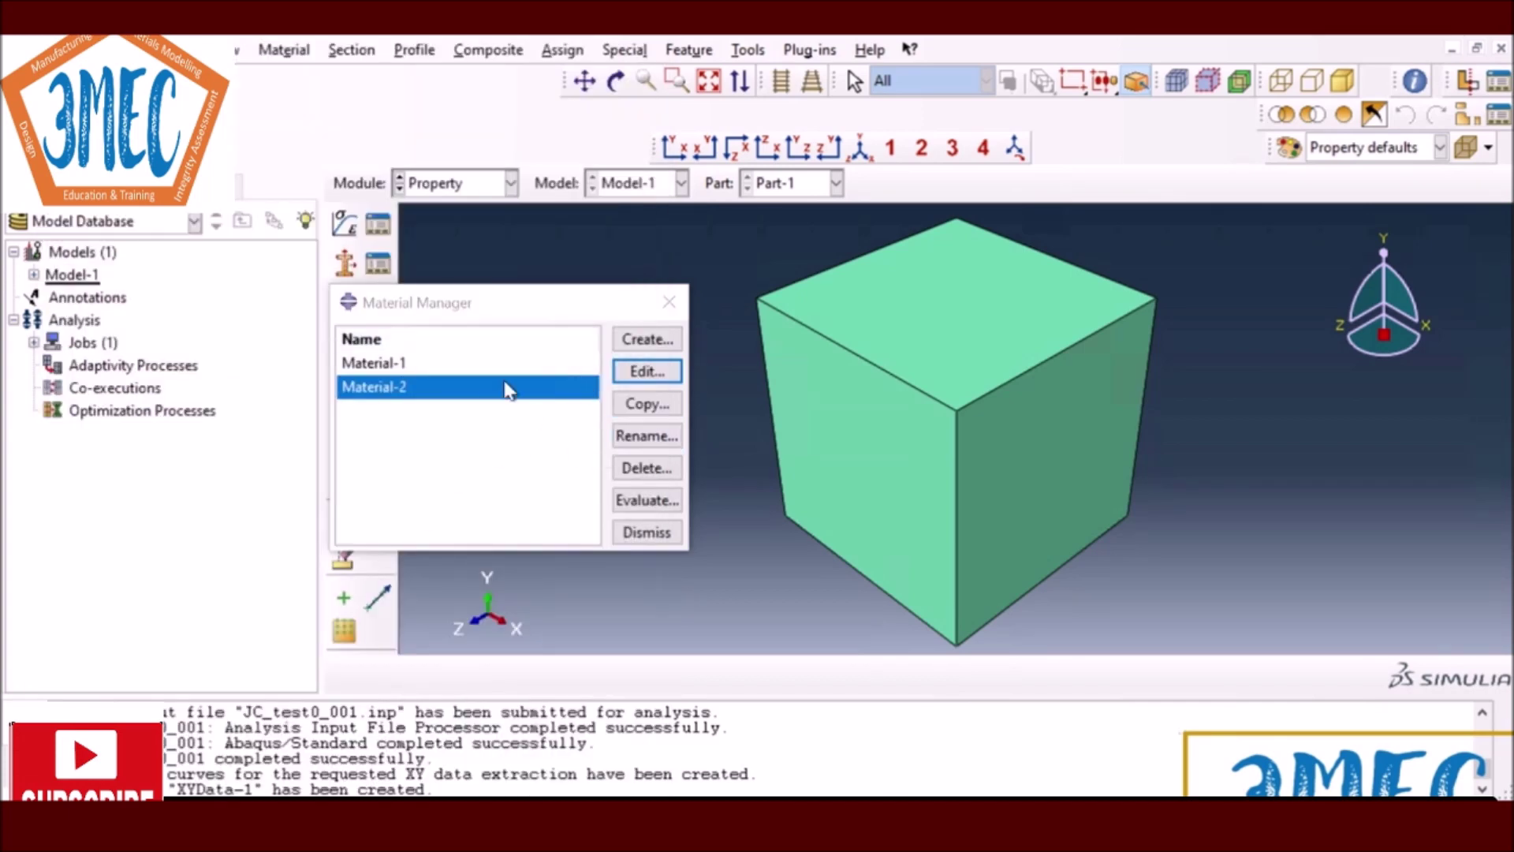
pyautogui.click(647, 532)
pyautogui.click(381, 299)
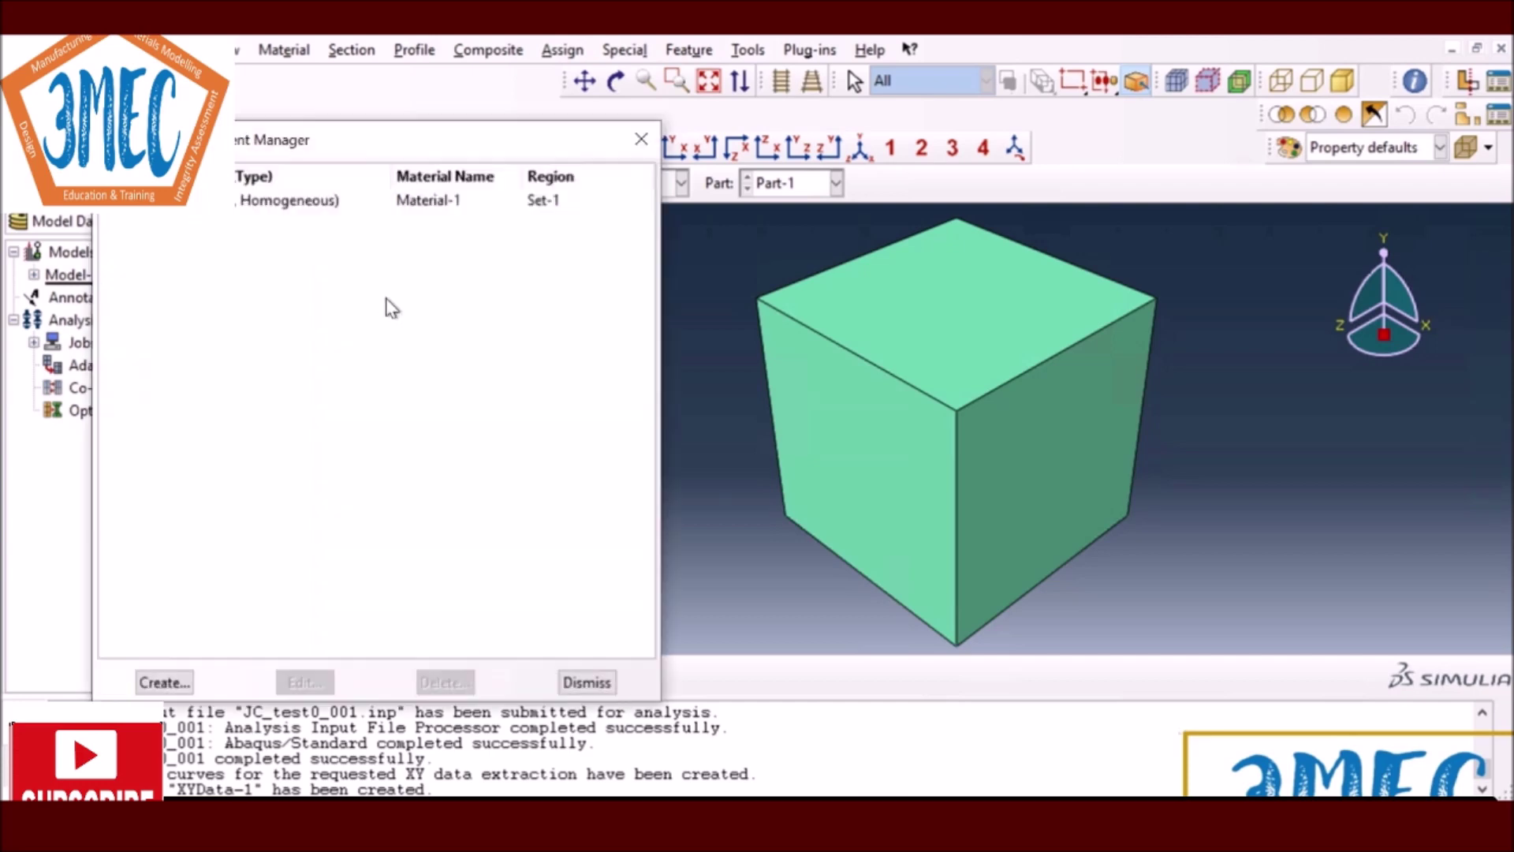
pyautogui.click(580, 681)
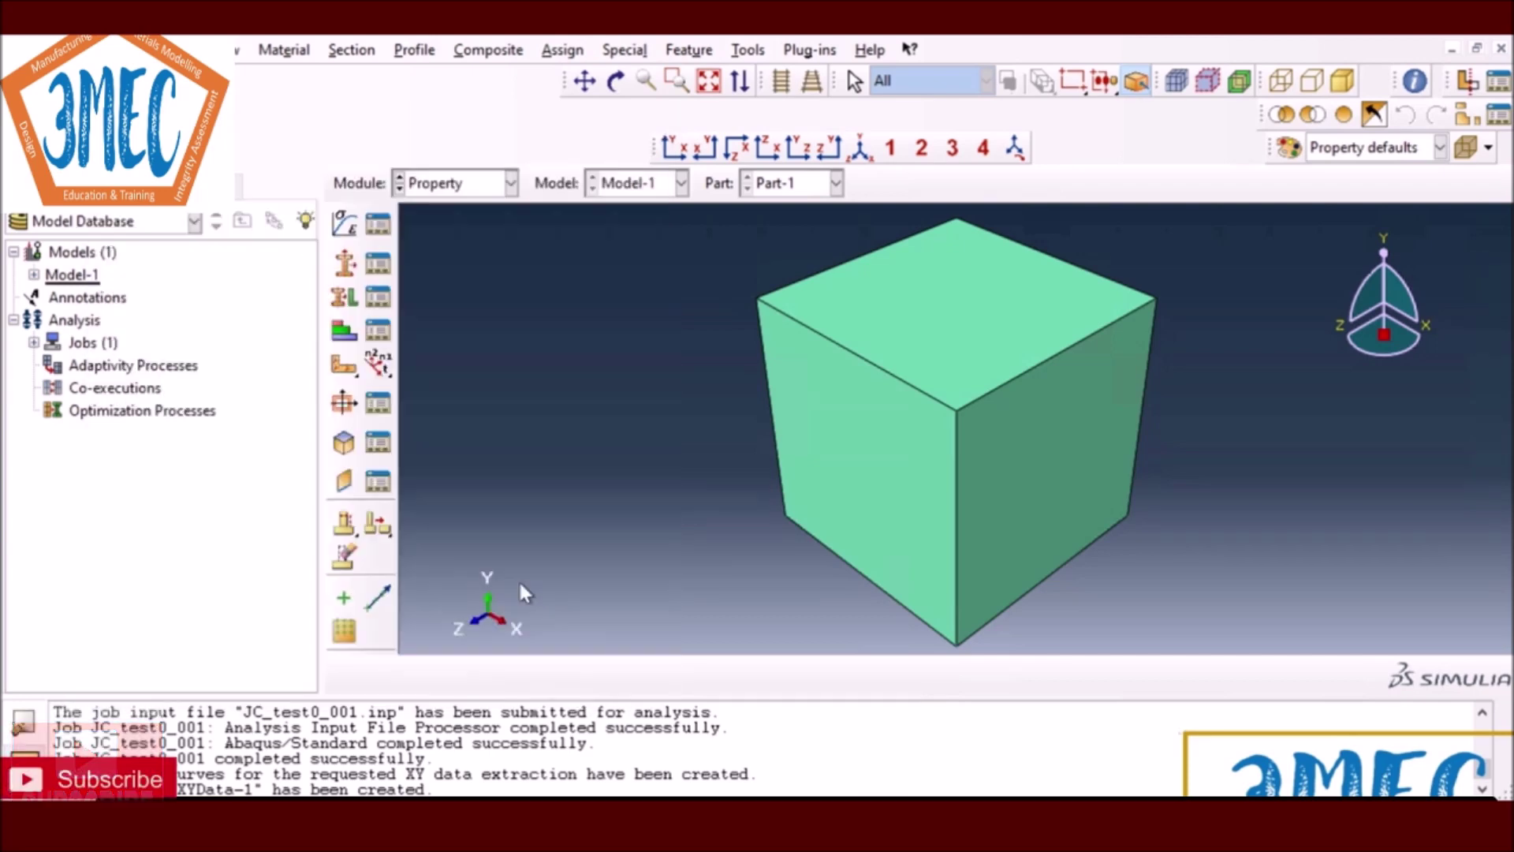
# Step: Change the material of the solid homogeneous Section-1 to Material-2 and close the Section Manager
pyautogui.click(378, 264)
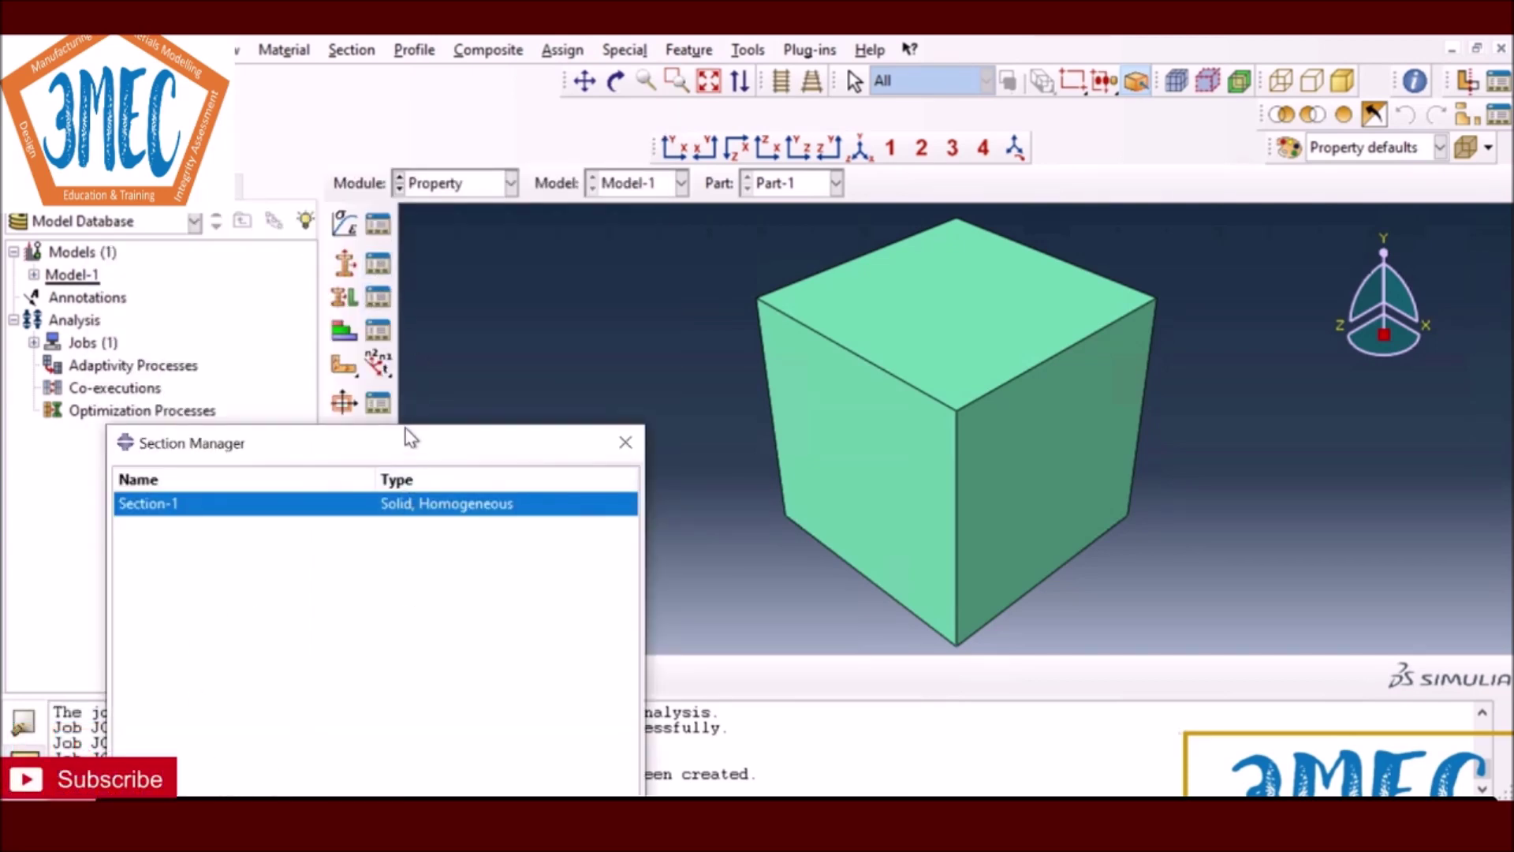
pyautogui.moveTo(382, 439); pyautogui.dragTo(418, 128)
pyautogui.click(266, 653)
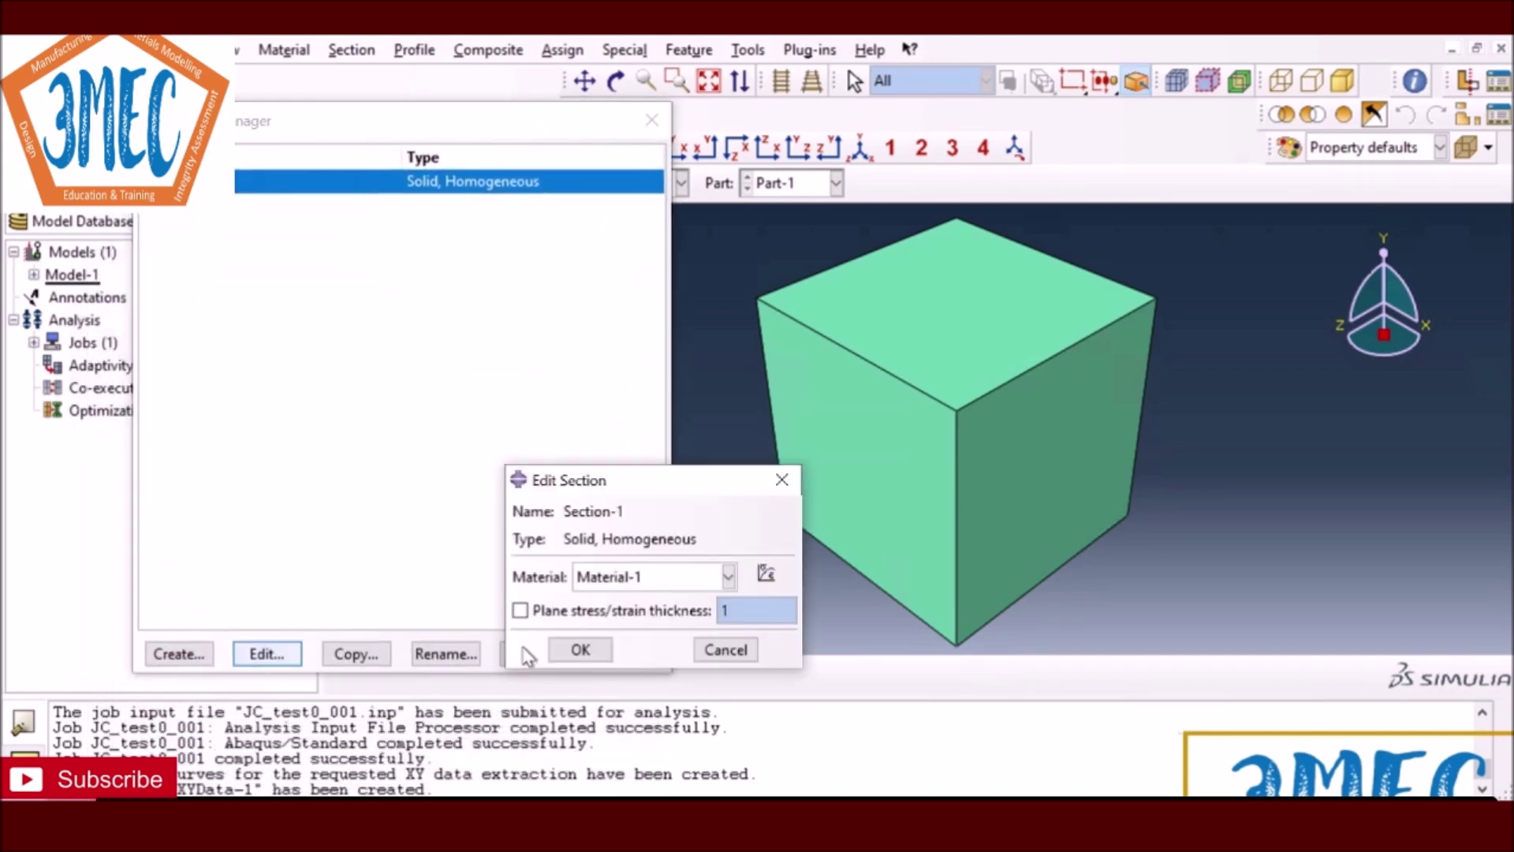
pyautogui.click(724, 577)
pyautogui.click(659, 626)
pyautogui.click(588, 653)
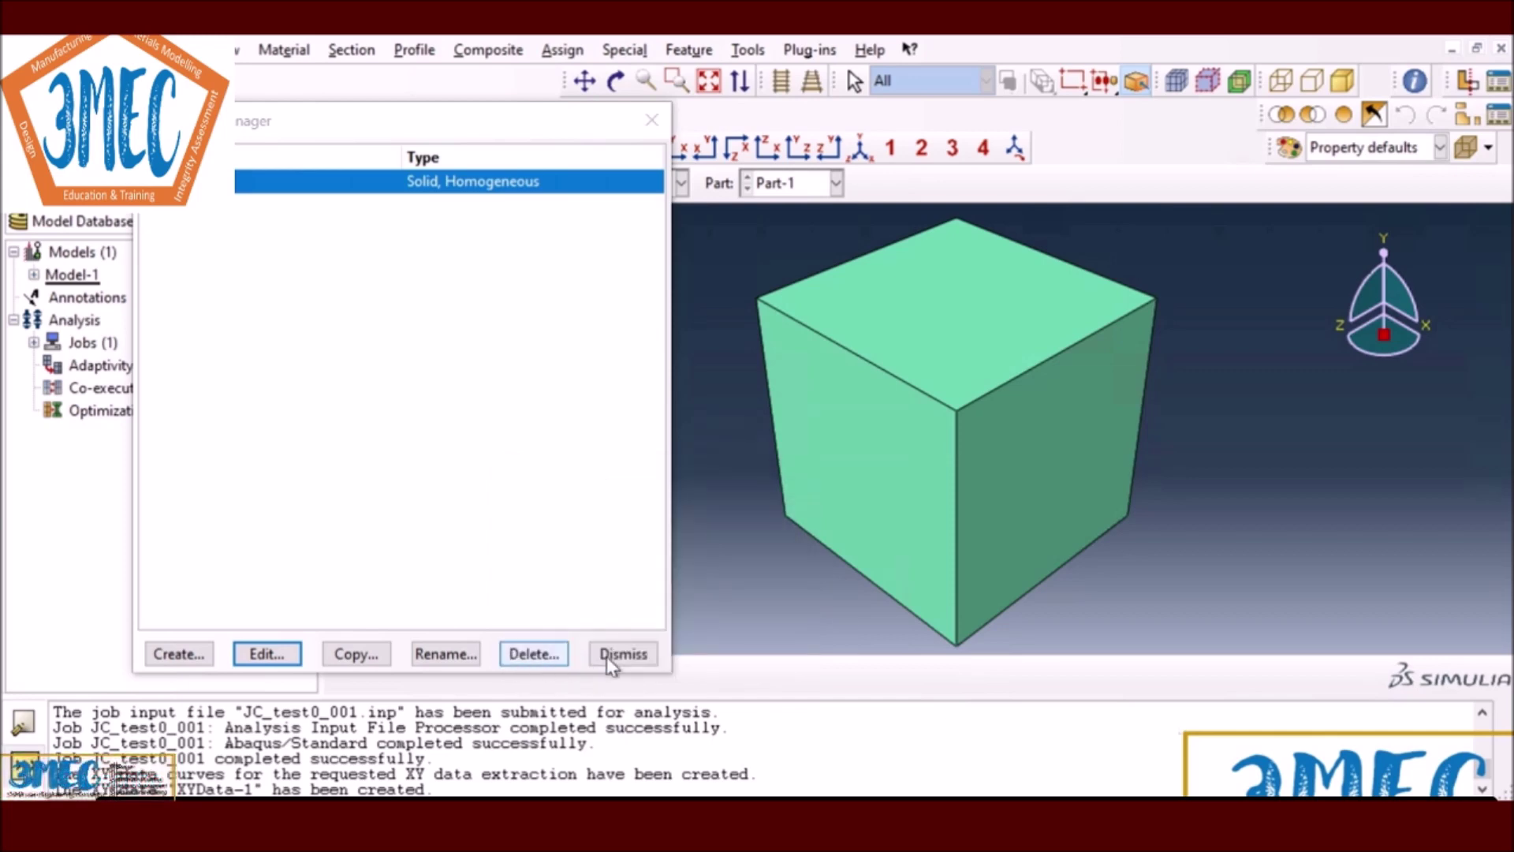
pyautogui.click(622, 654)
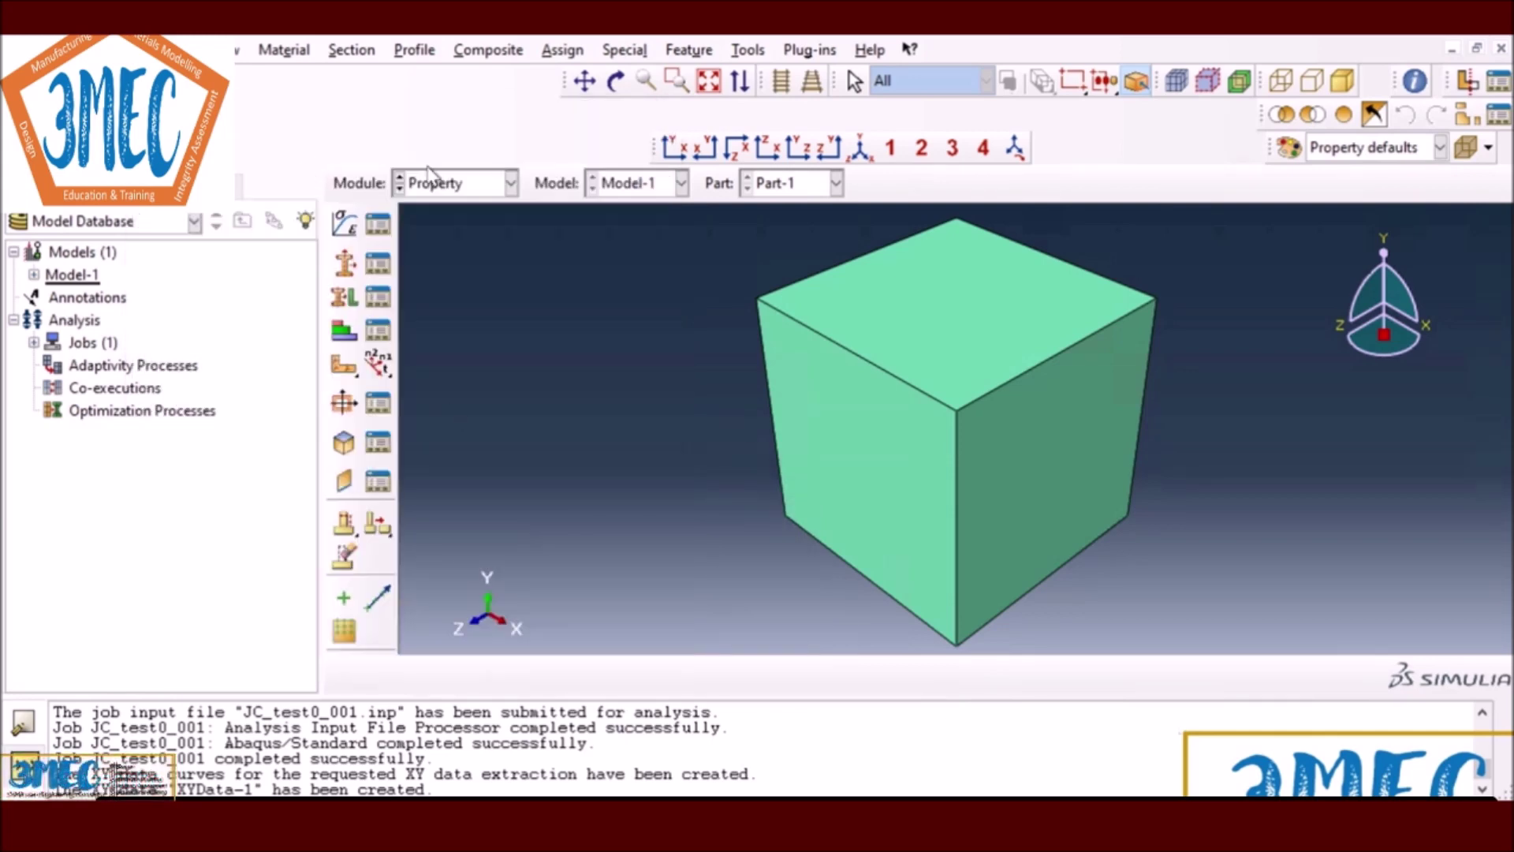
# Step: In the Job module, create a full-analysis job named Default_0_001 from Model-1 with the default settings
pyautogui.click(481, 189)
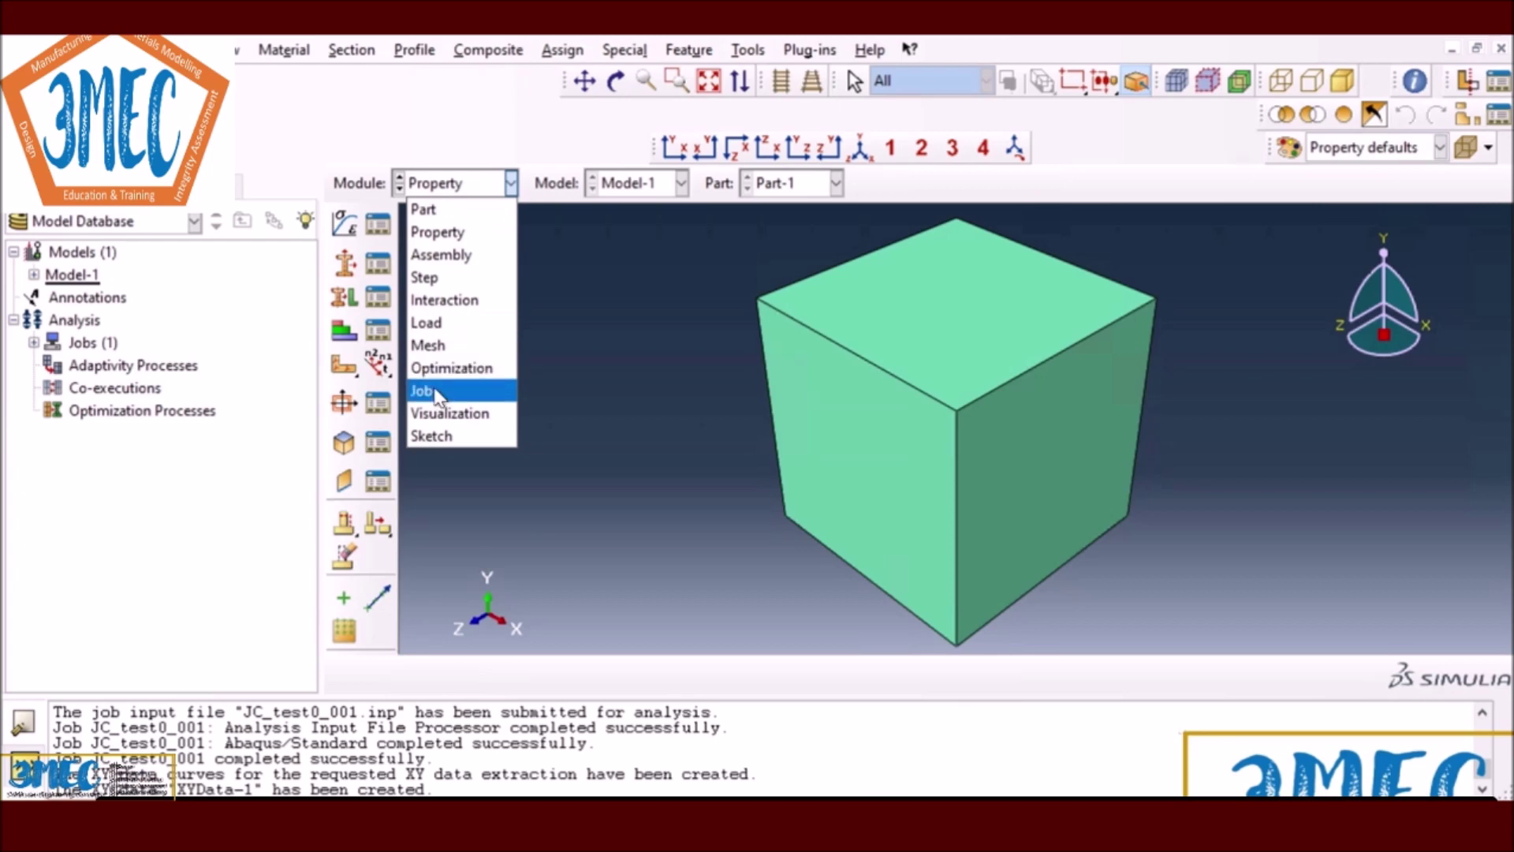
pyautogui.click(429, 390)
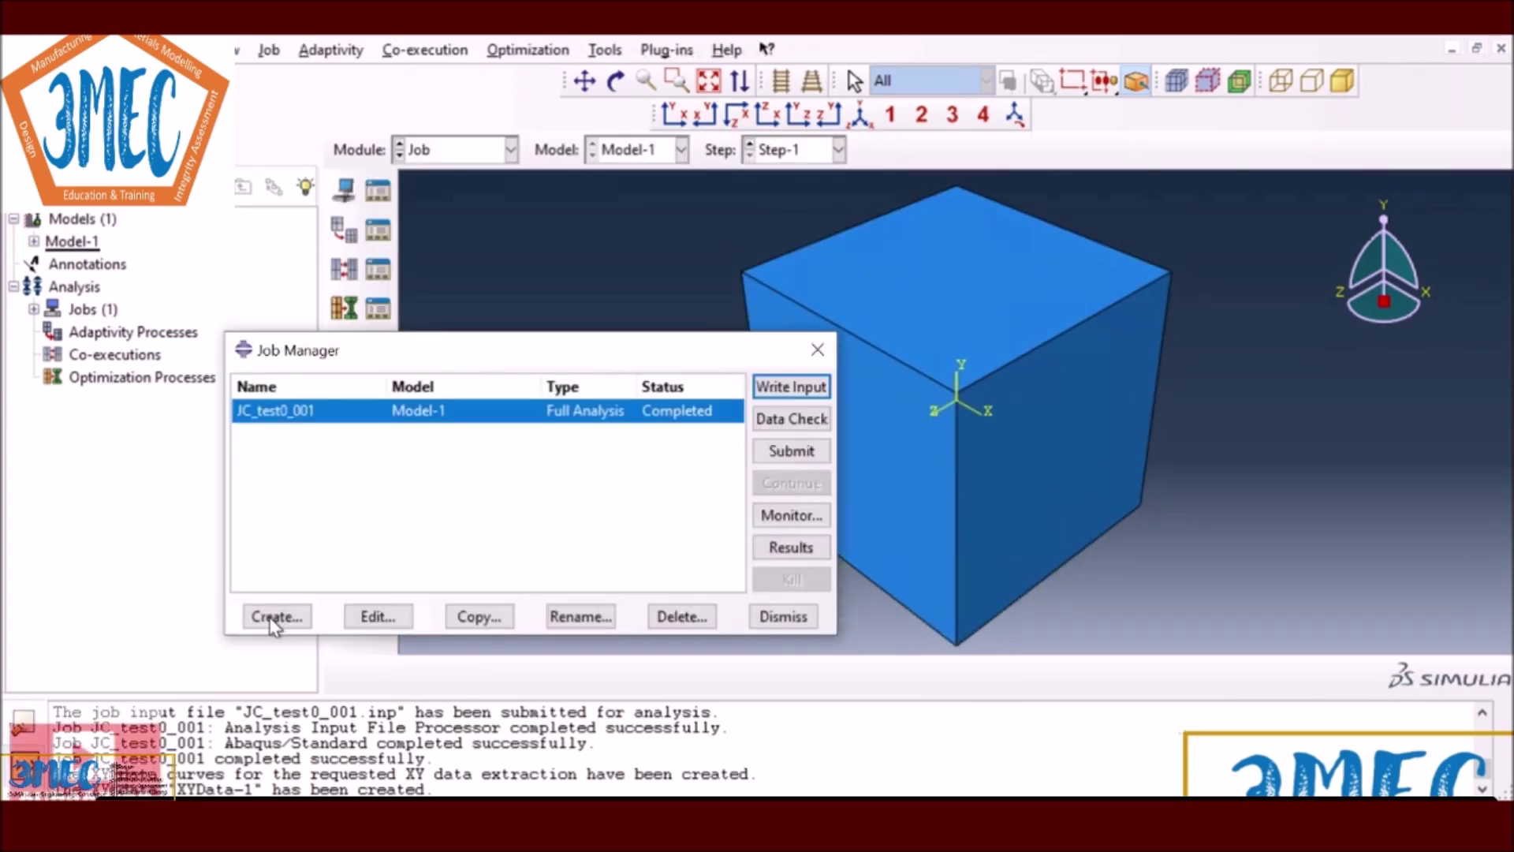
pyautogui.click(272, 617)
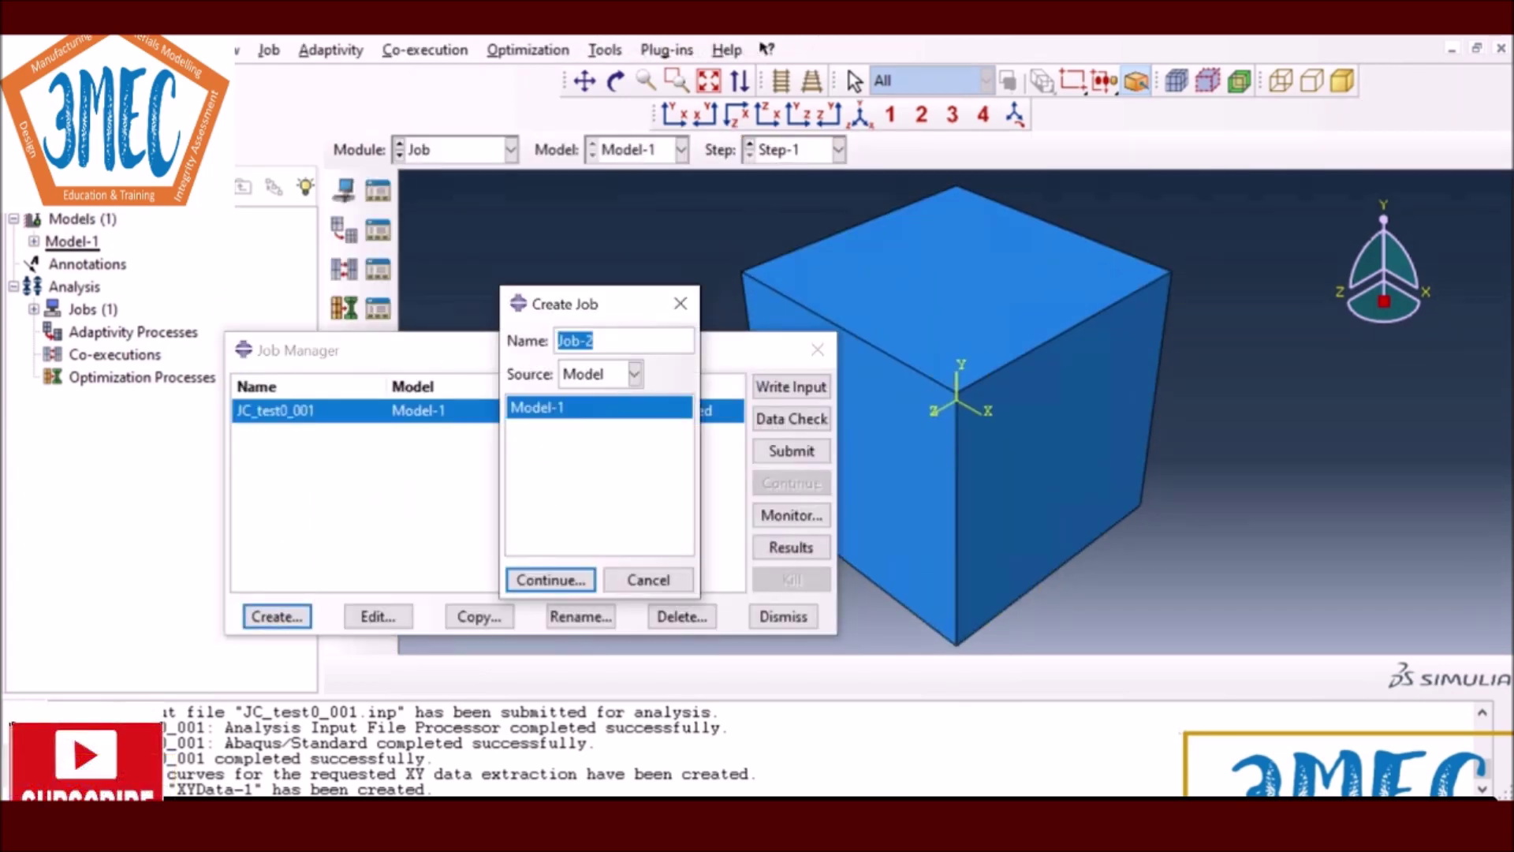
pyautogui.write('J')
pyautogui.write('efault_0_001')
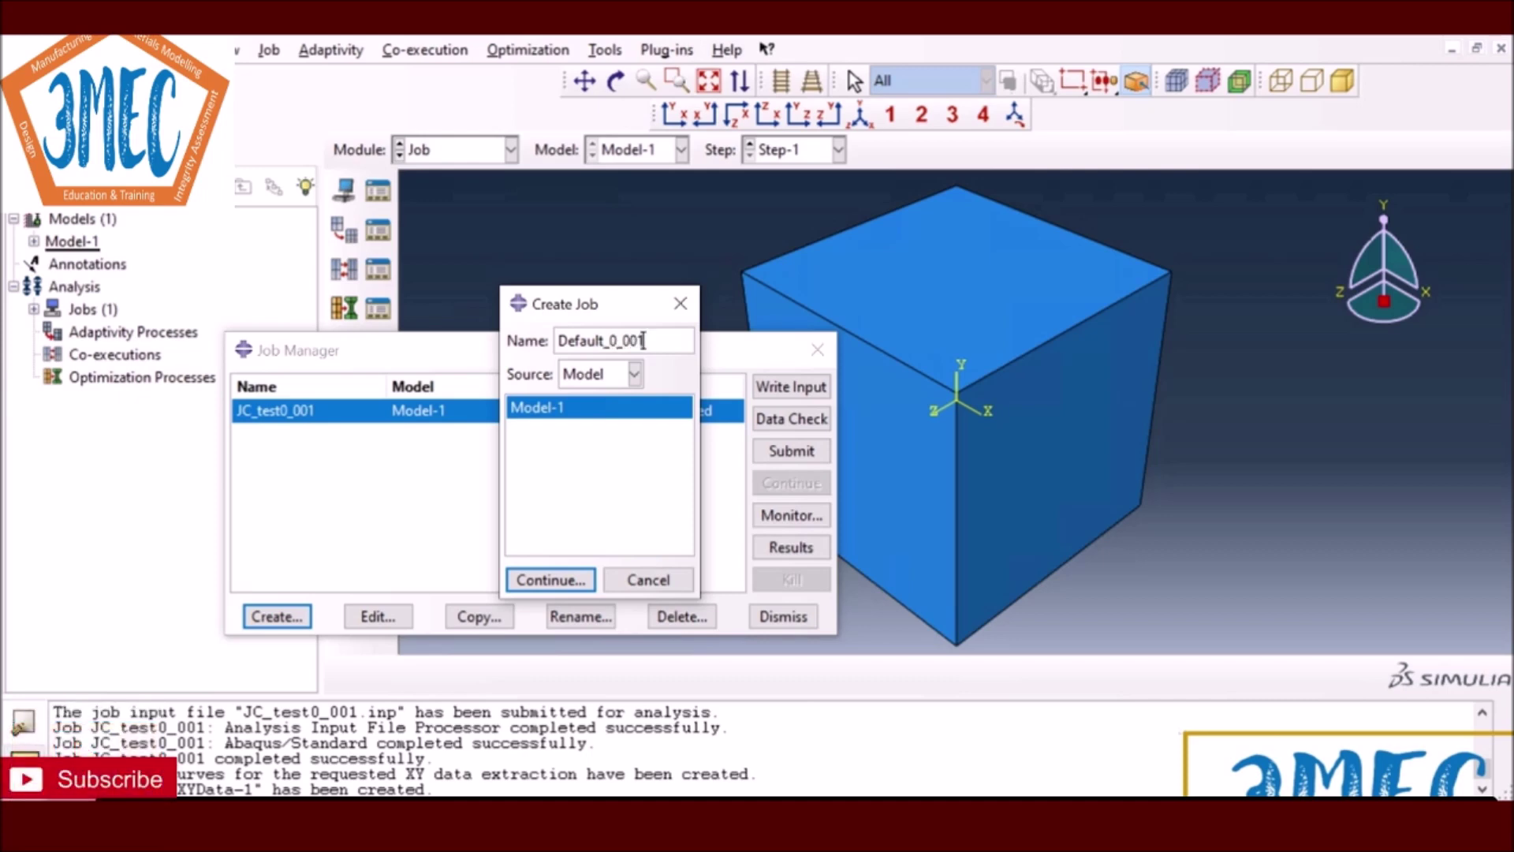
pyautogui.click(564, 581)
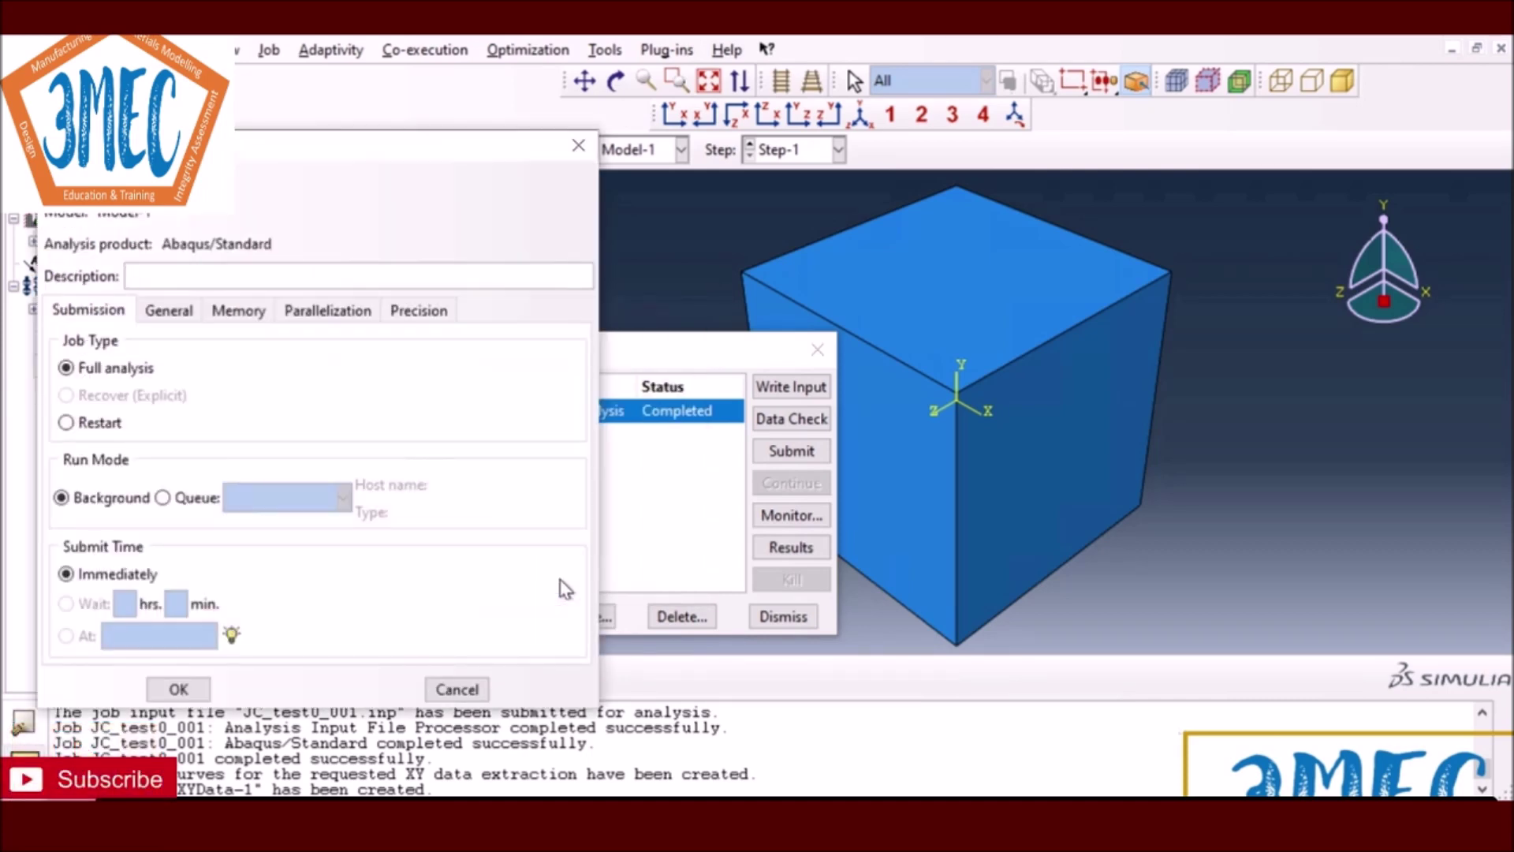
pyautogui.click(183, 691)
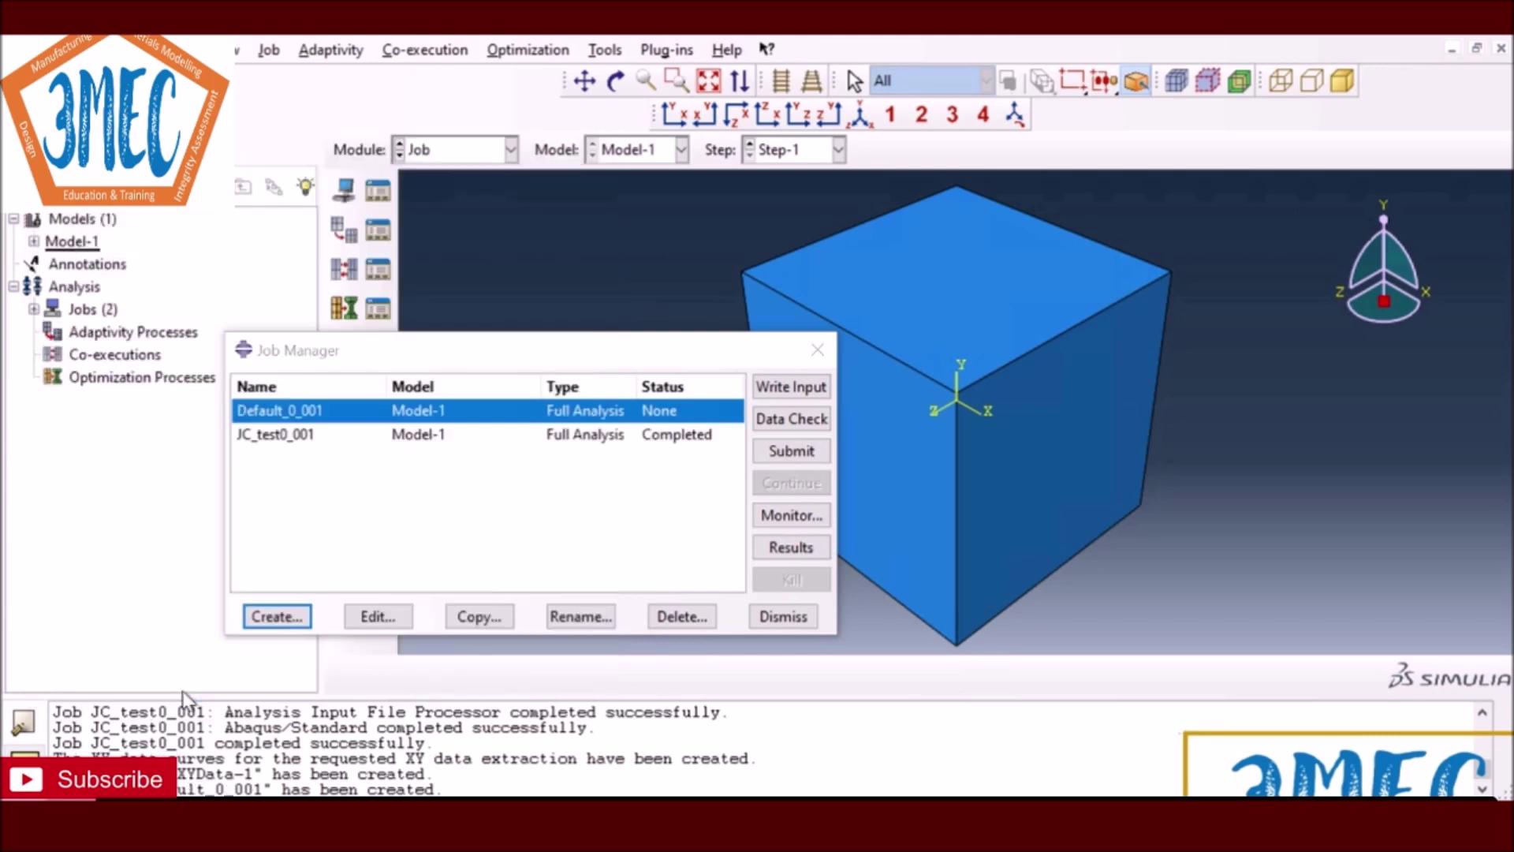
# Step: Submit the job Default_0_001 for analysis and monitor its run until it ends
pyautogui.click(800, 450)
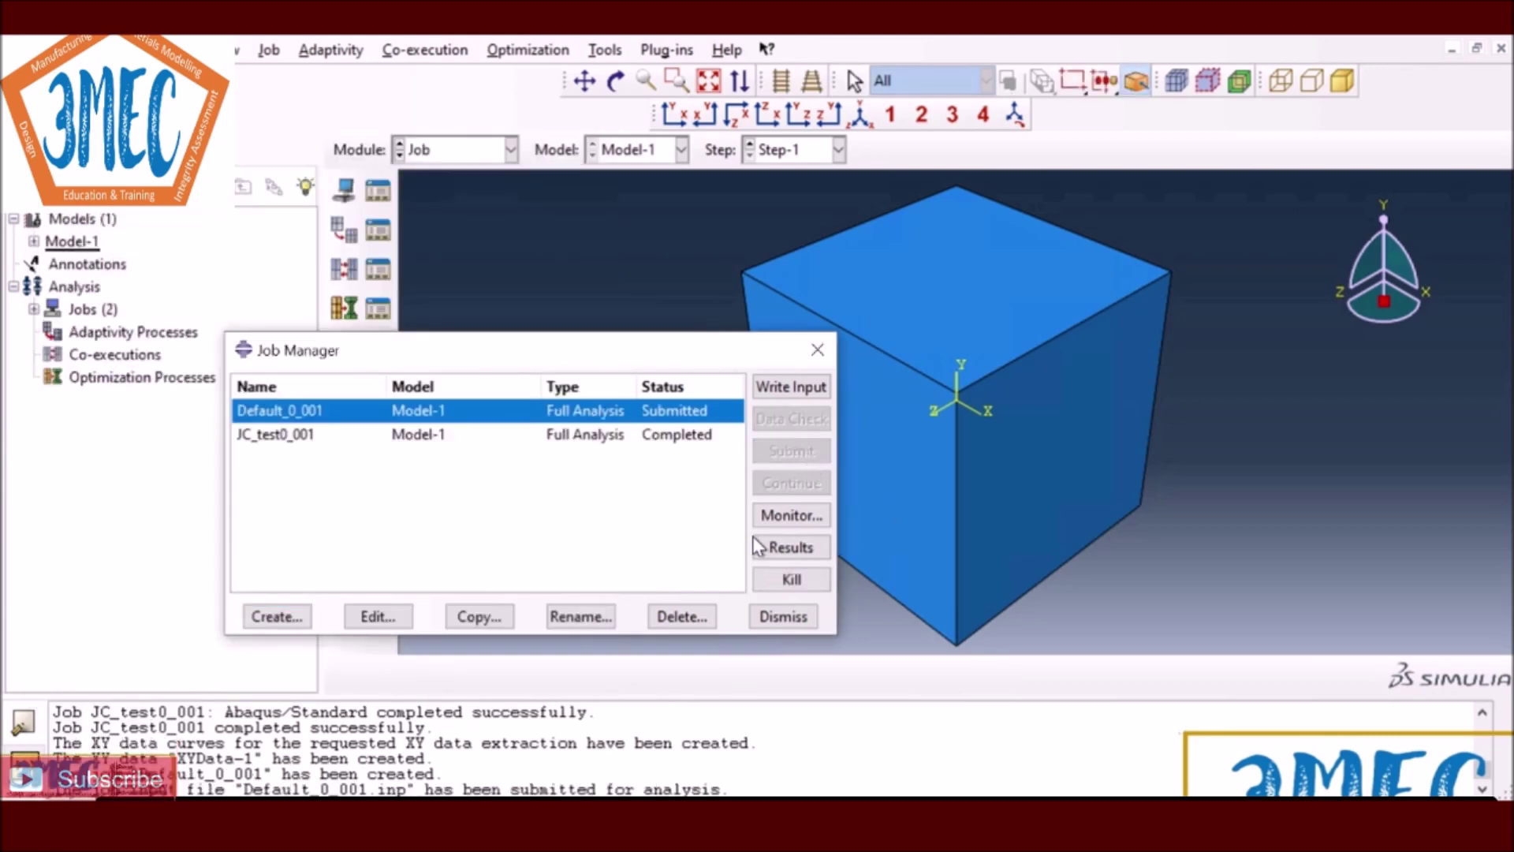
pyautogui.click(789, 515)
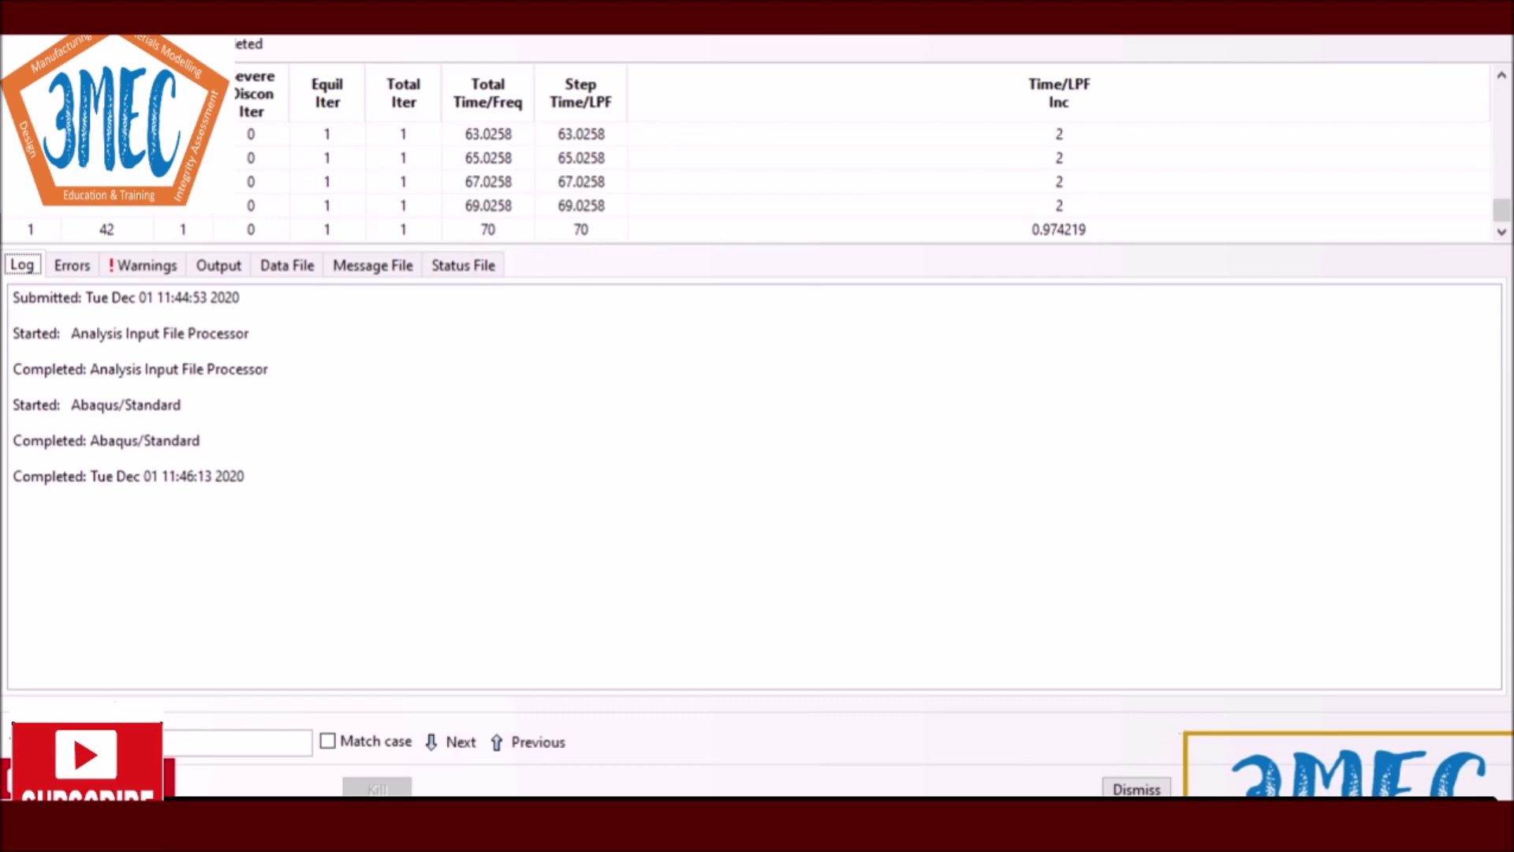
pyautogui.click(1133, 788)
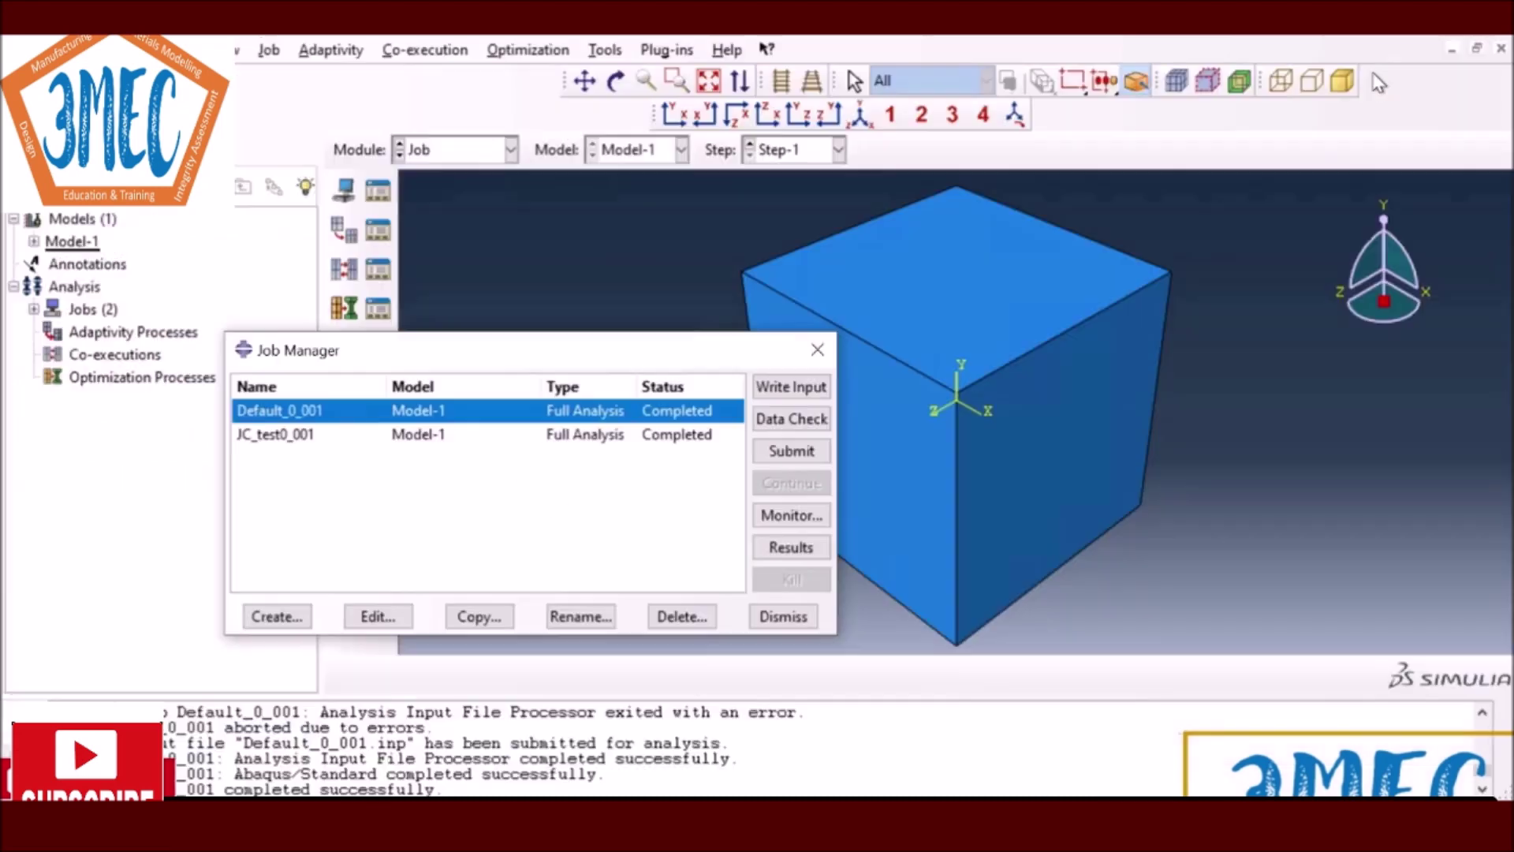
# Step: Reopen Material-2 in the Property module and check its elastic constants and the first rows of its rate-dependent plastic data
pyautogui.click(493, 152)
pyautogui.click(454, 201)
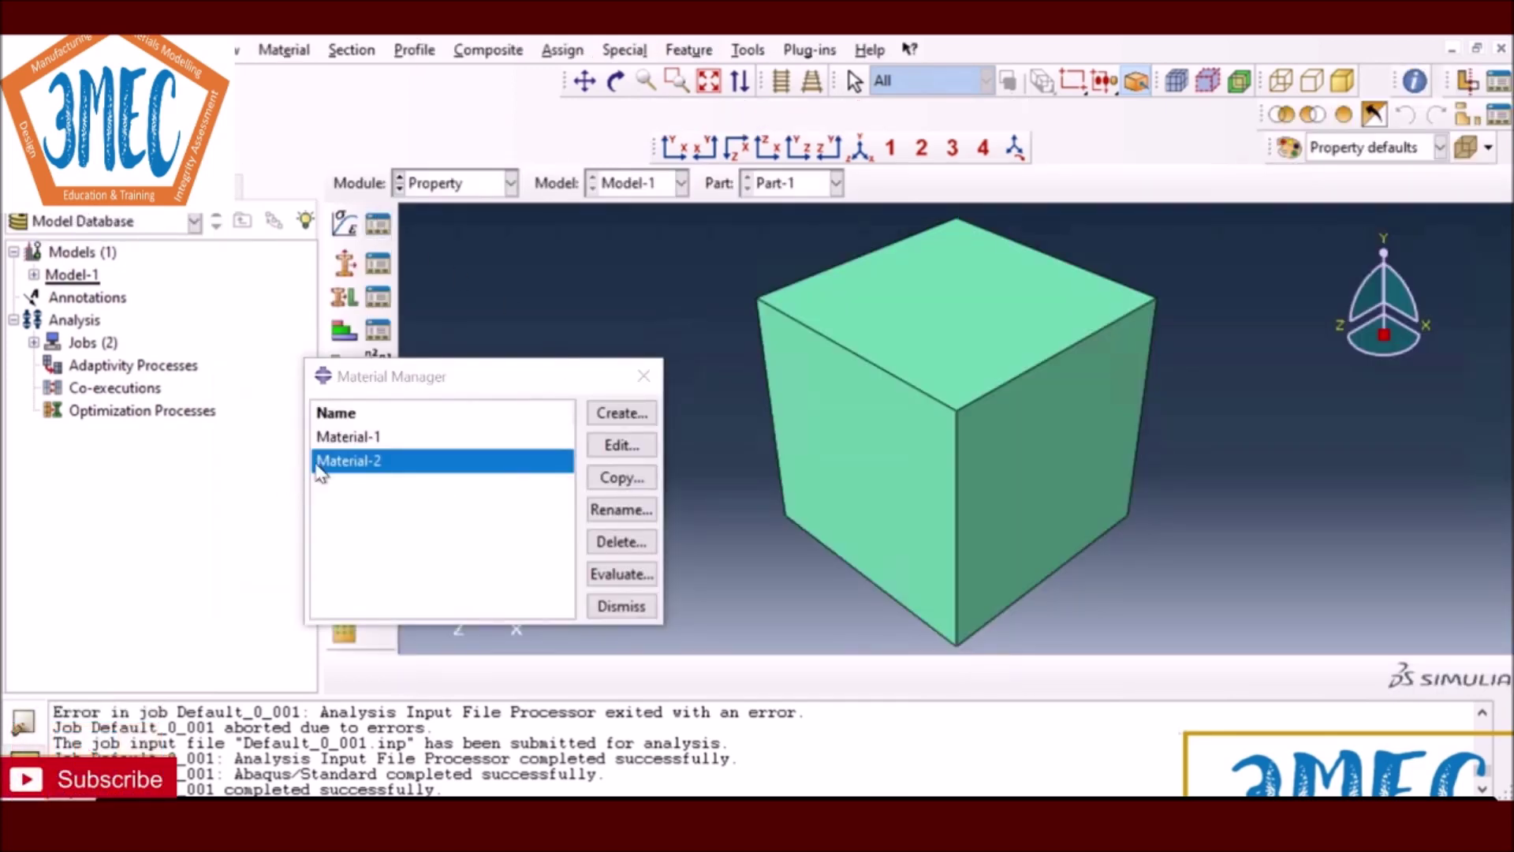
pyautogui.click(621, 445)
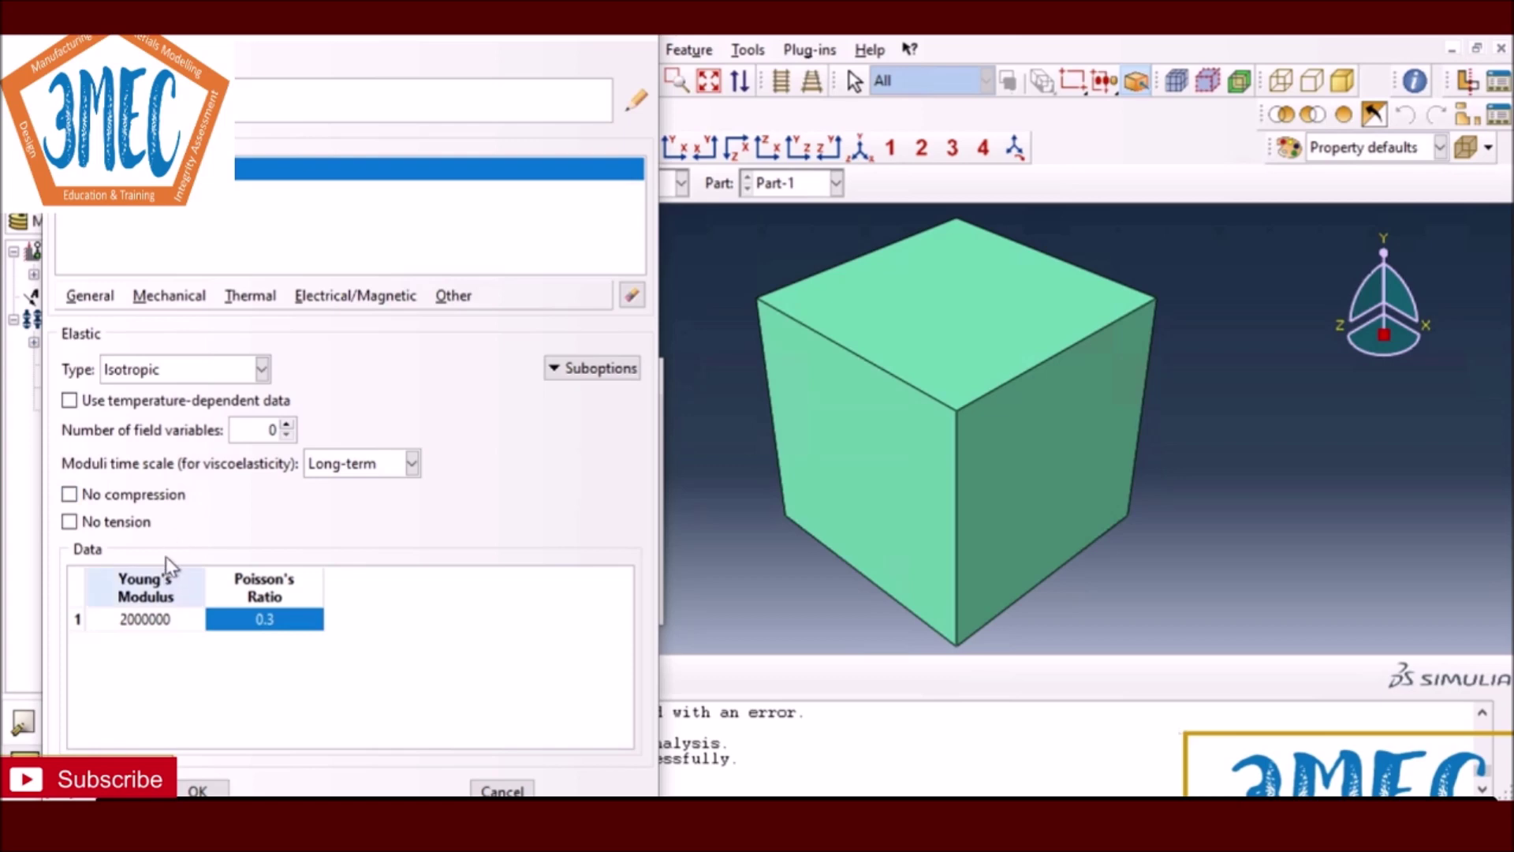
pyautogui.click(118, 192)
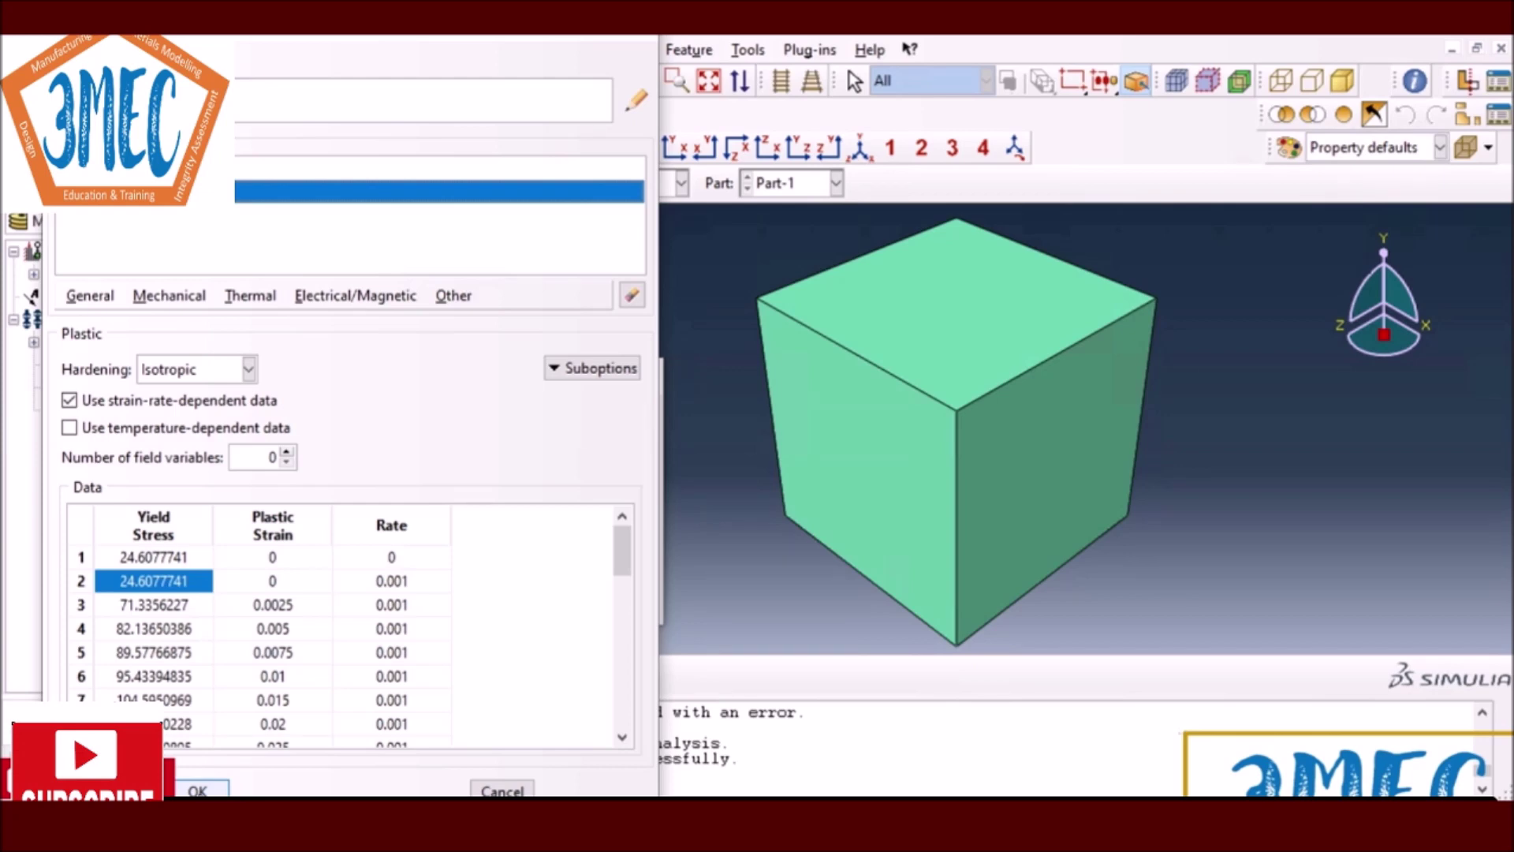
pyautogui.click(198, 790)
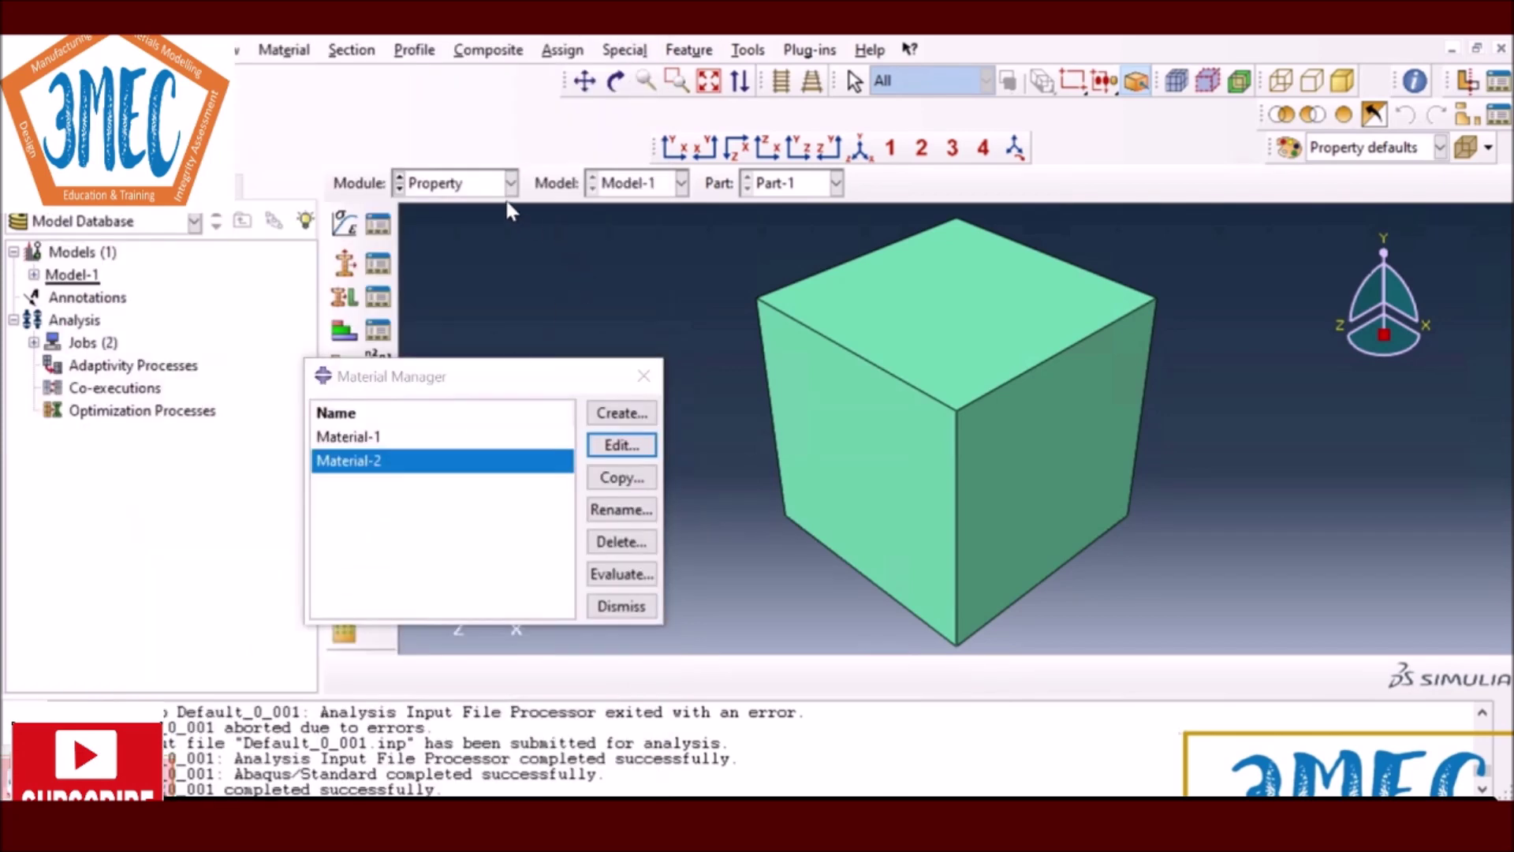
# Step: Open the results of the job Default_0_001 and plot the Mises stress contours on the deformed cube
pyautogui.click(510, 183)
pyautogui.click(441, 390)
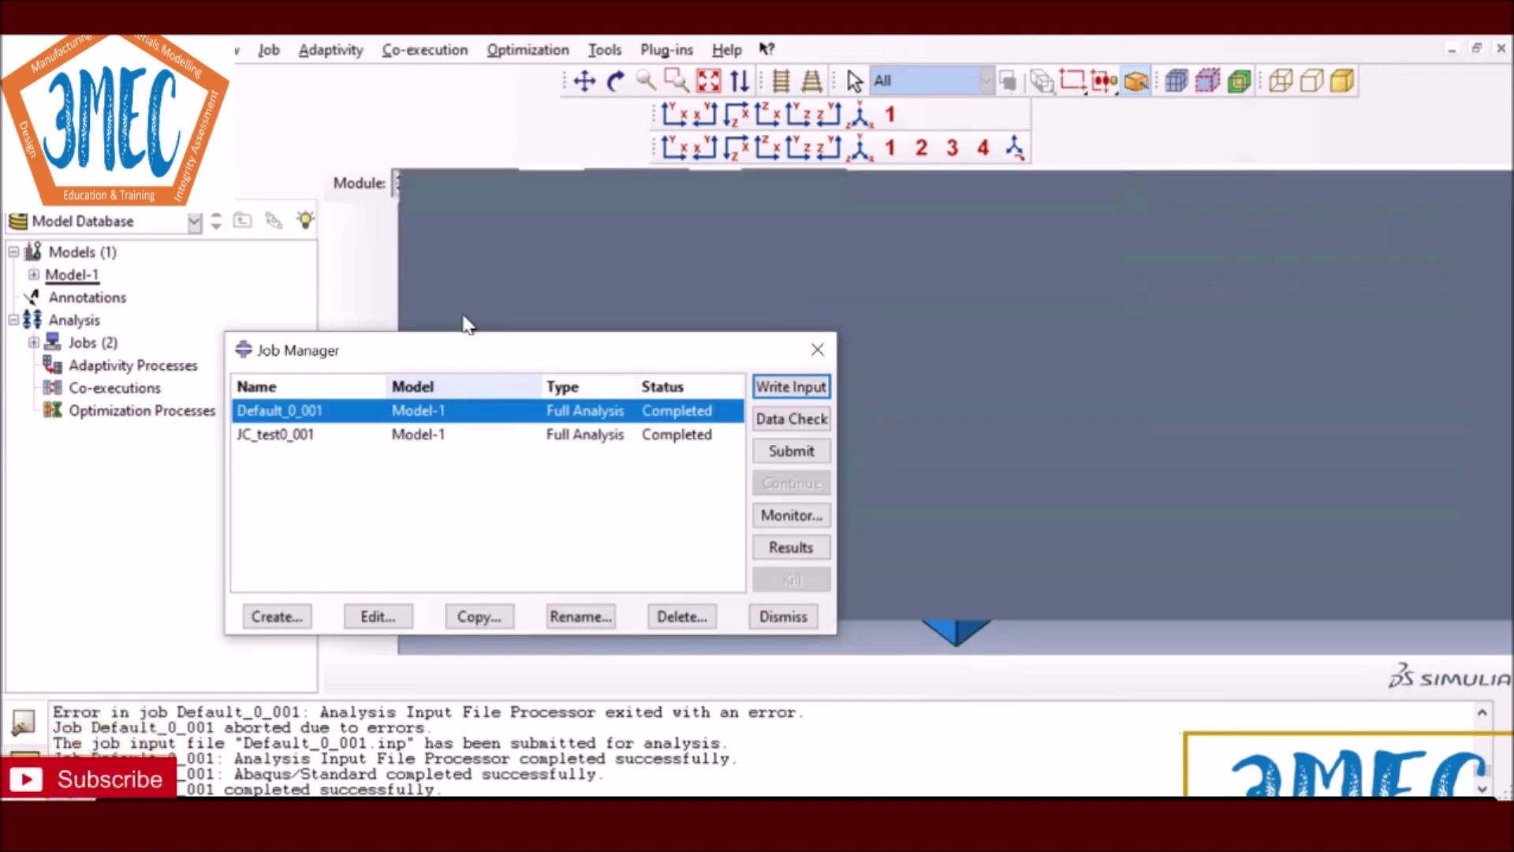
pyautogui.click(791, 546)
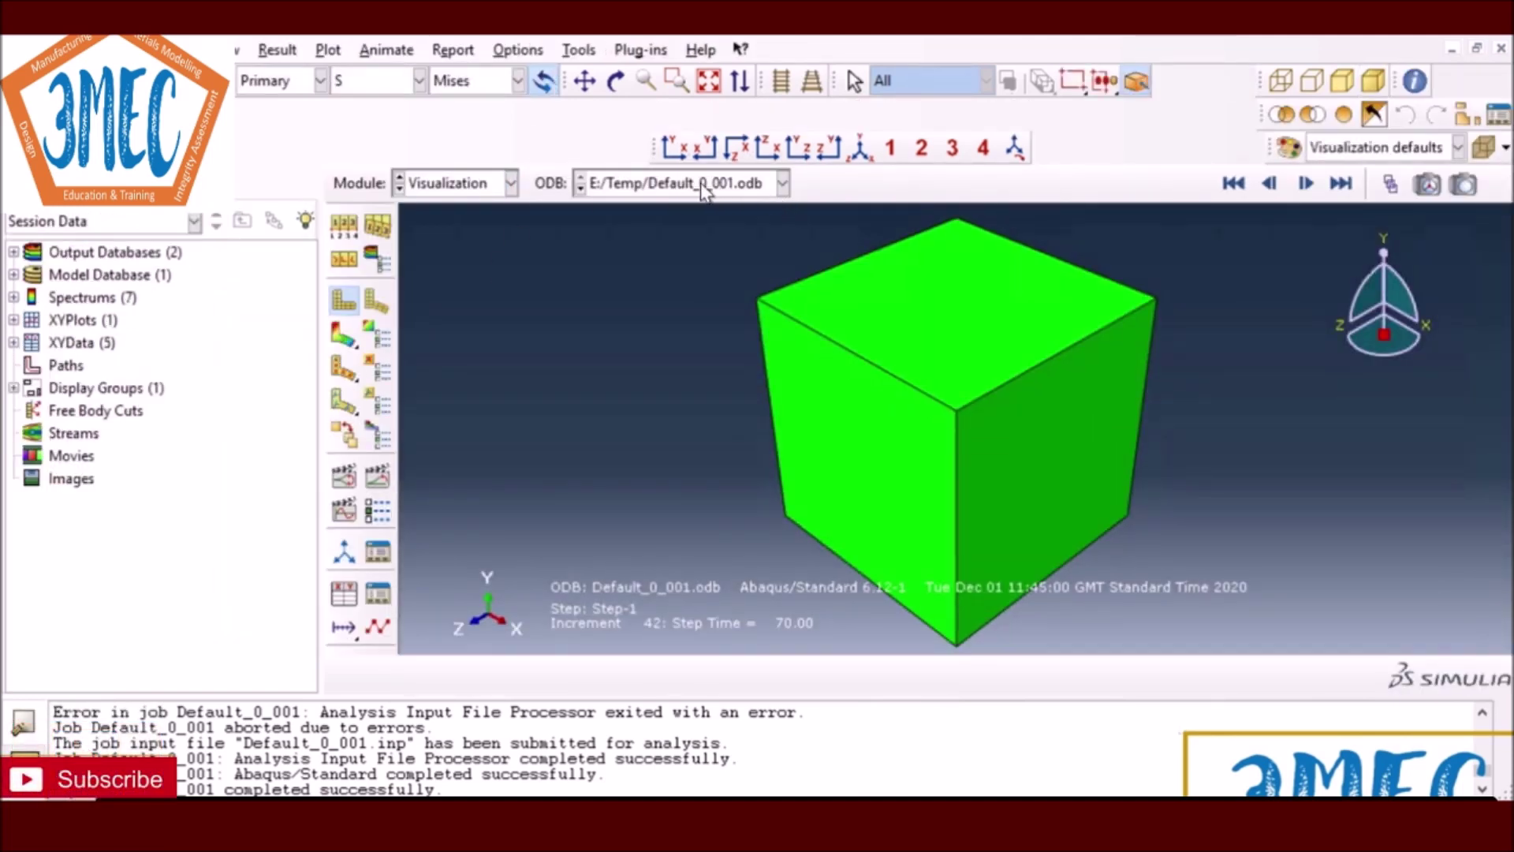
pyautogui.click(345, 337)
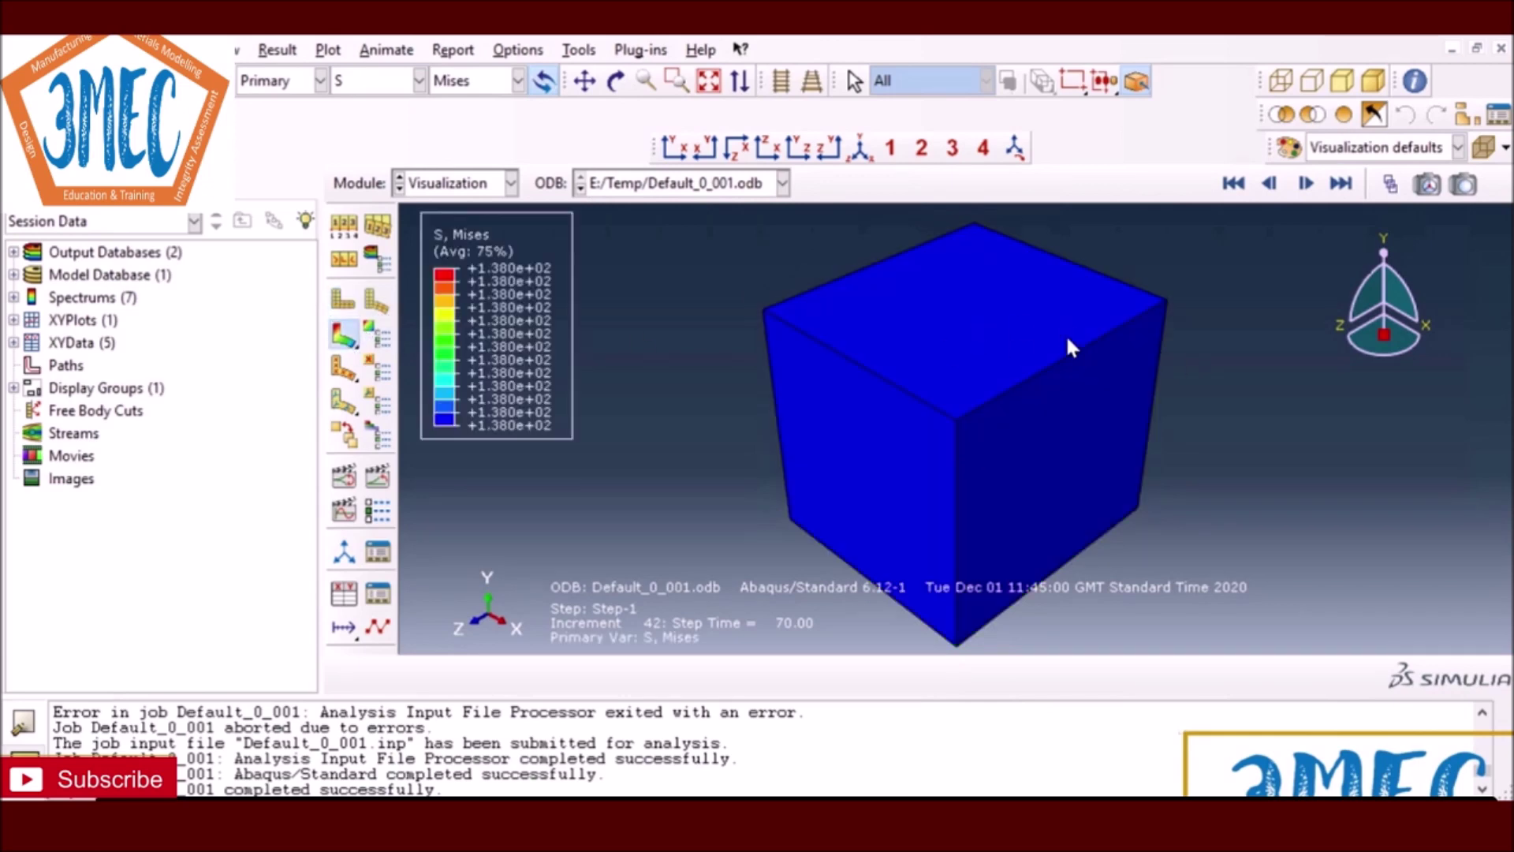
# Step: Extract the integration-point LE33 strain and S33 stress of the cube element from the ODB field output and save them as XY data
pyautogui.click(588, 52)
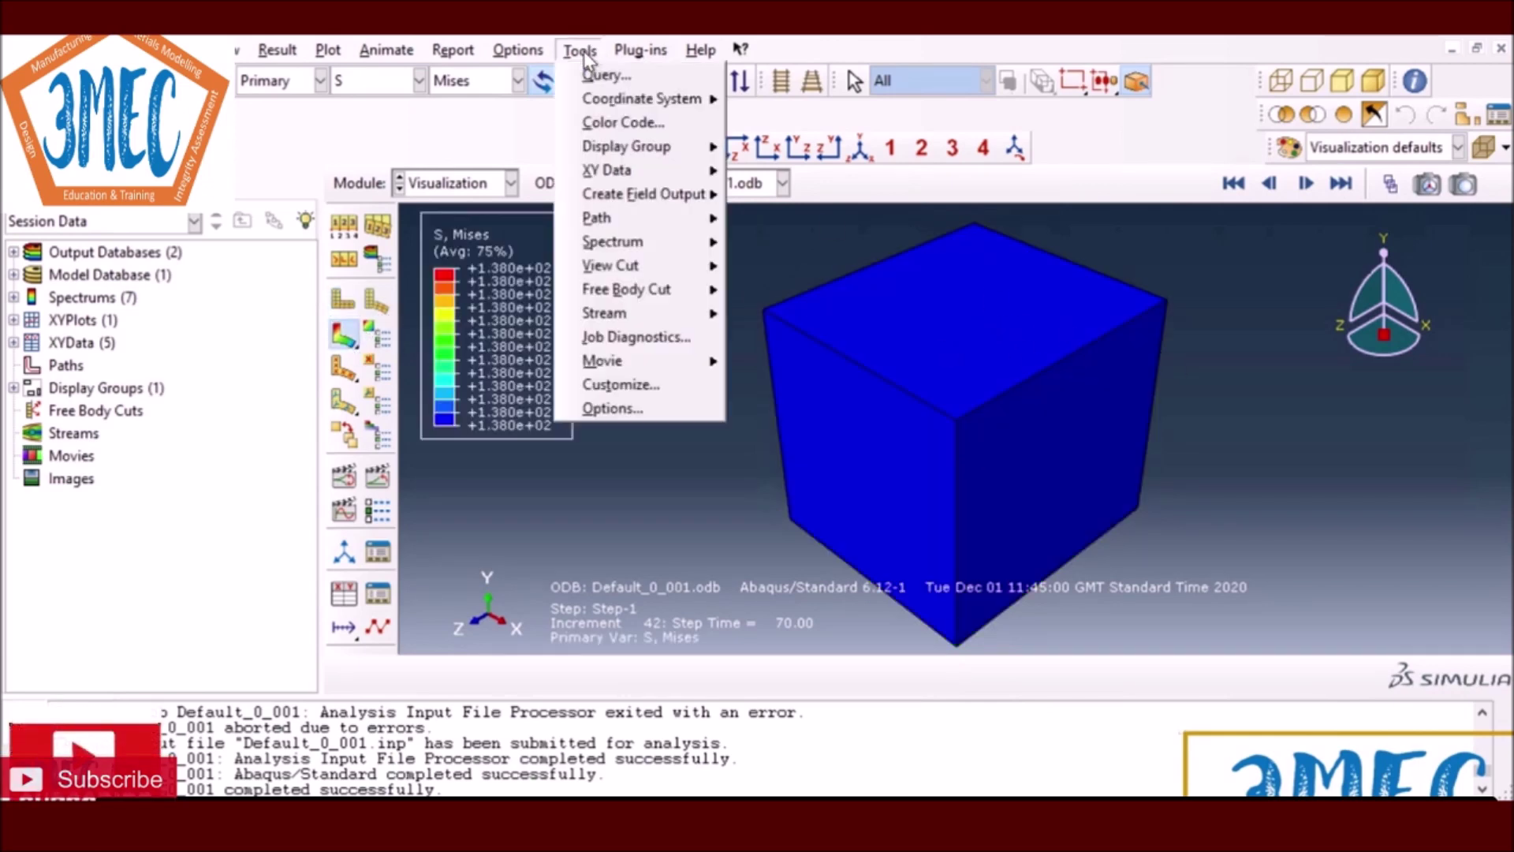
pyautogui.moveTo(641, 172)
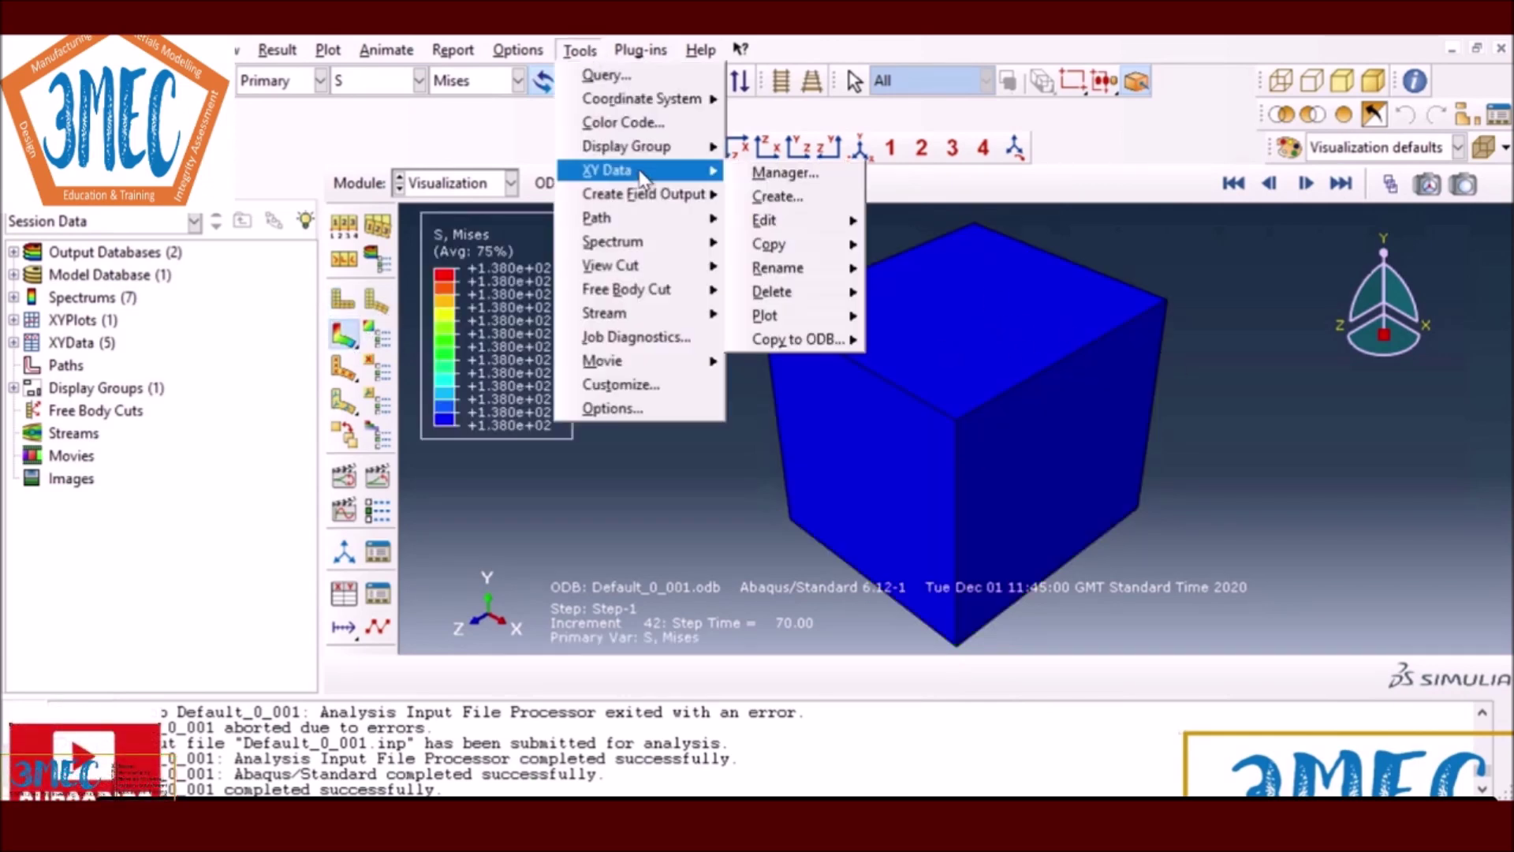
pyautogui.click(782, 197)
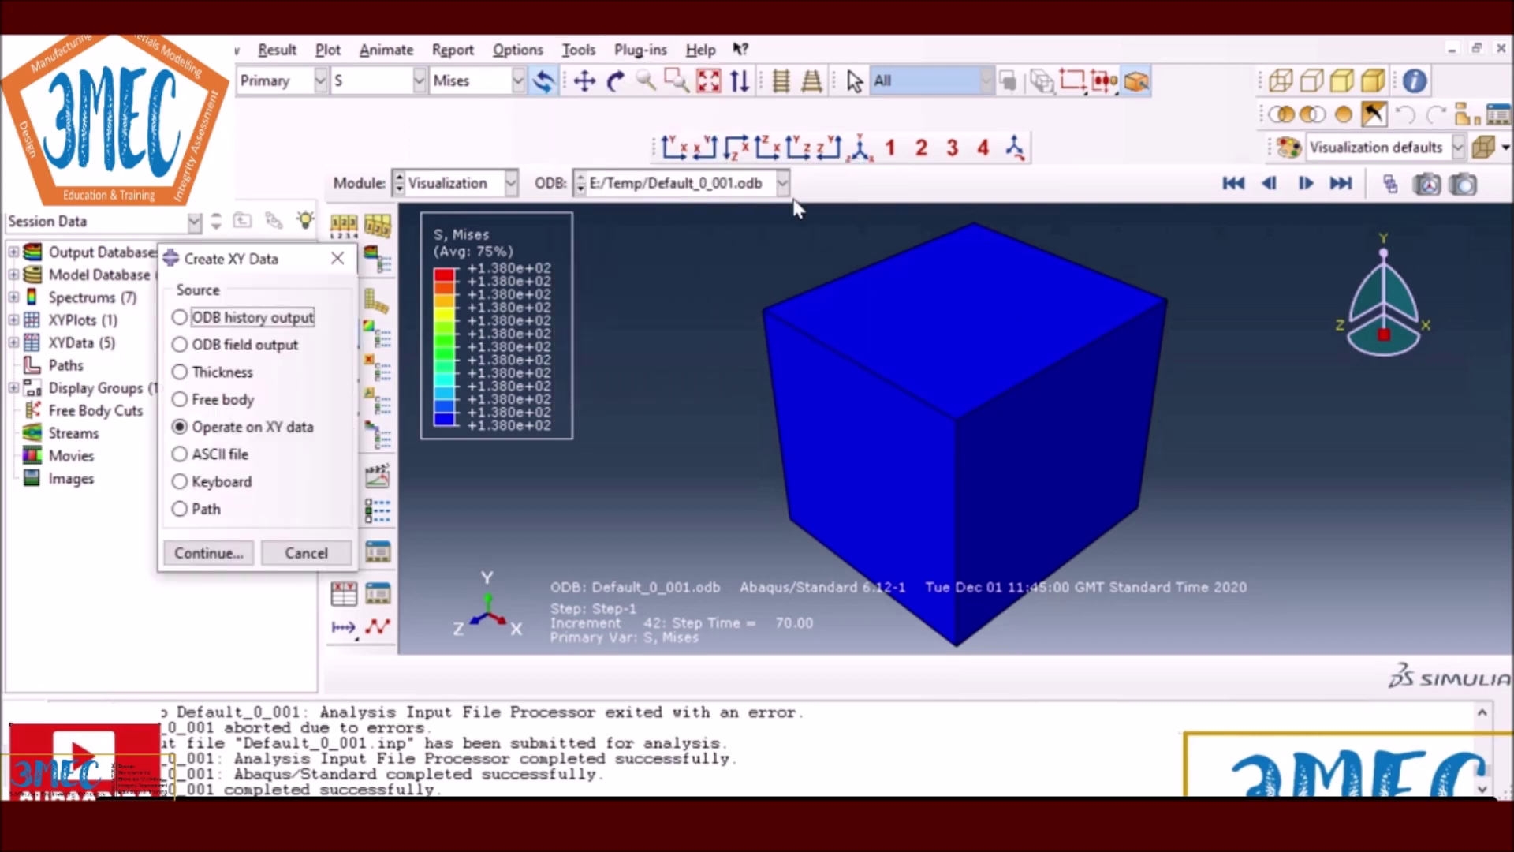
pyautogui.click(257, 352)
pyautogui.click(212, 552)
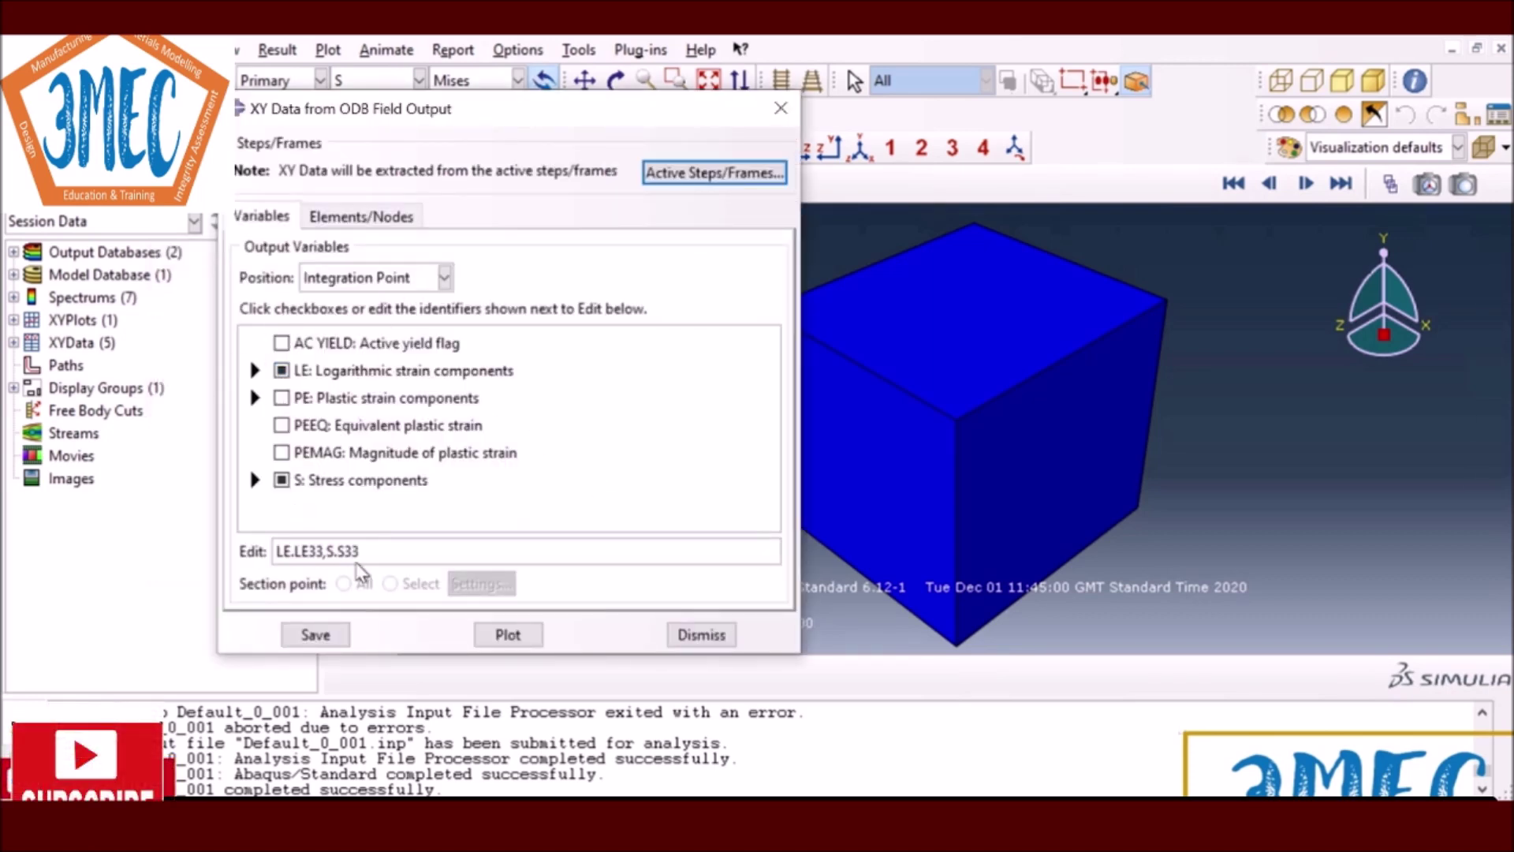
pyautogui.click(362, 216)
pyautogui.click(418, 282)
pyautogui.click(1033, 371)
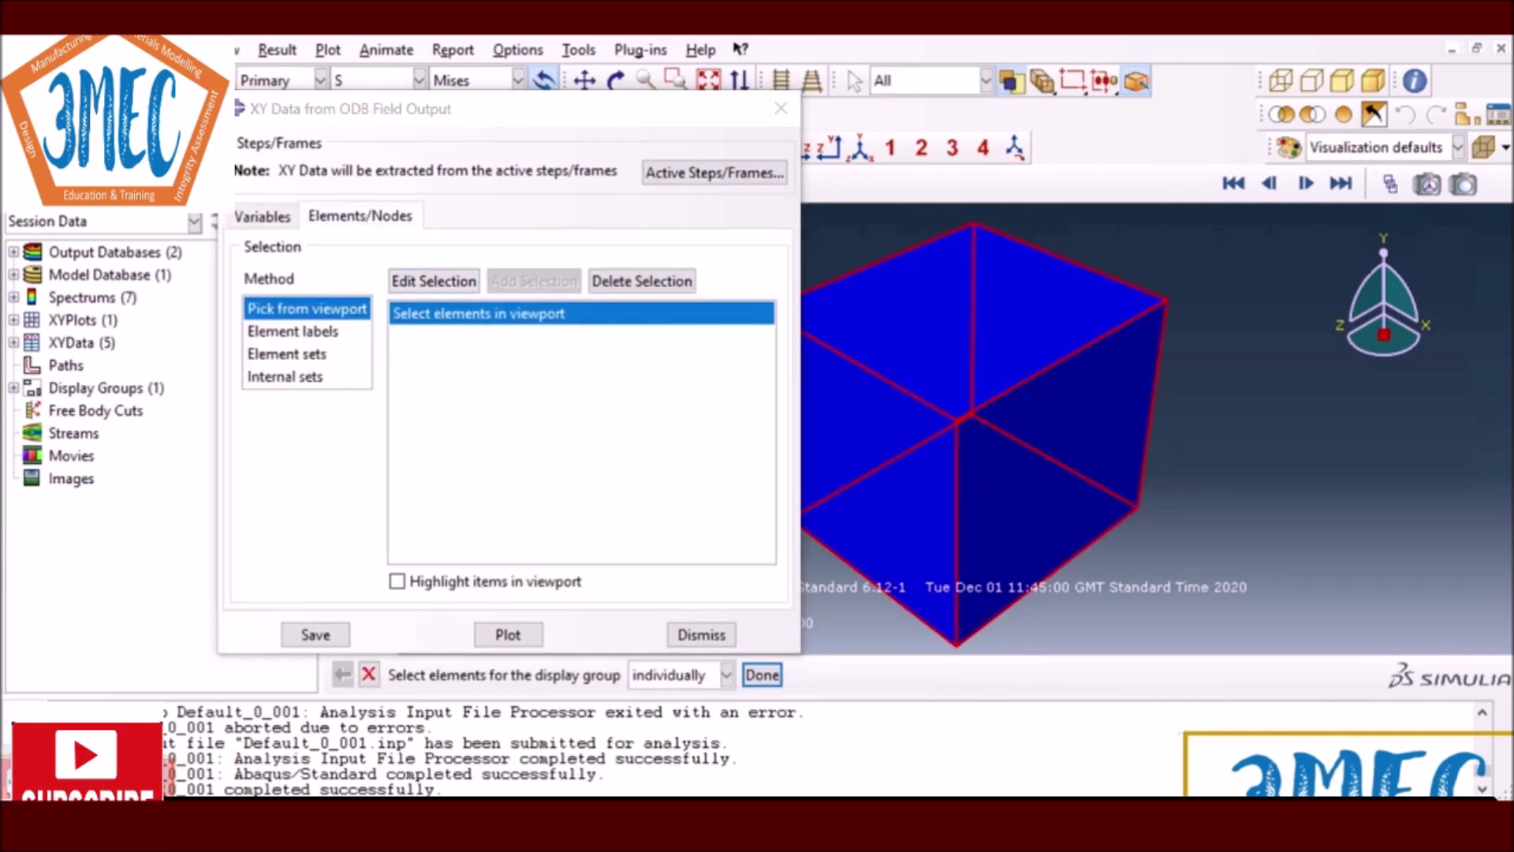
pyautogui.click(761, 673)
pyautogui.click(336, 634)
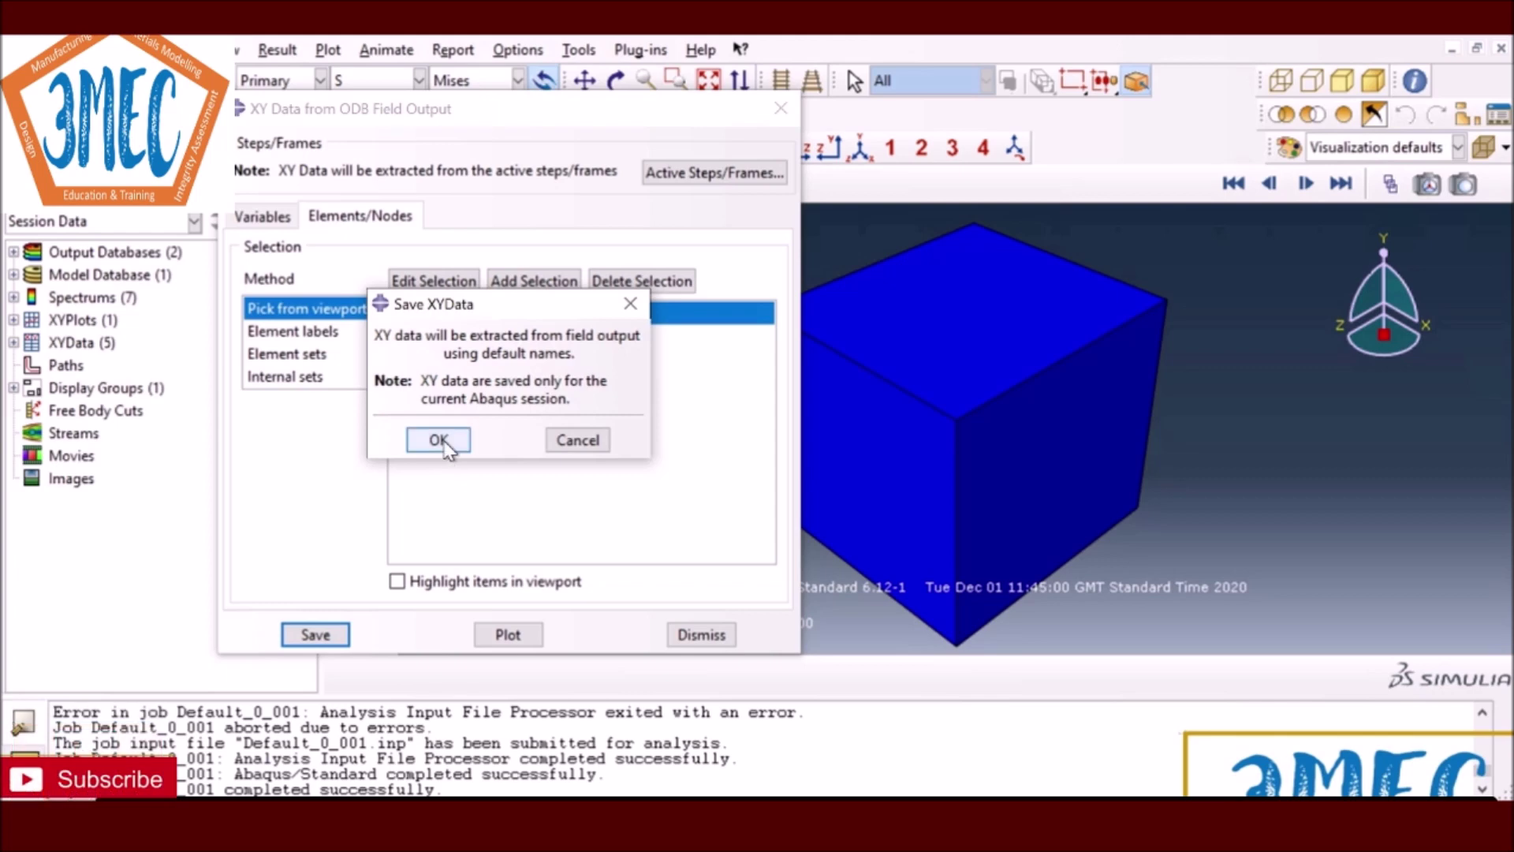
pyautogui.click(433, 436)
pyautogui.click(701, 635)
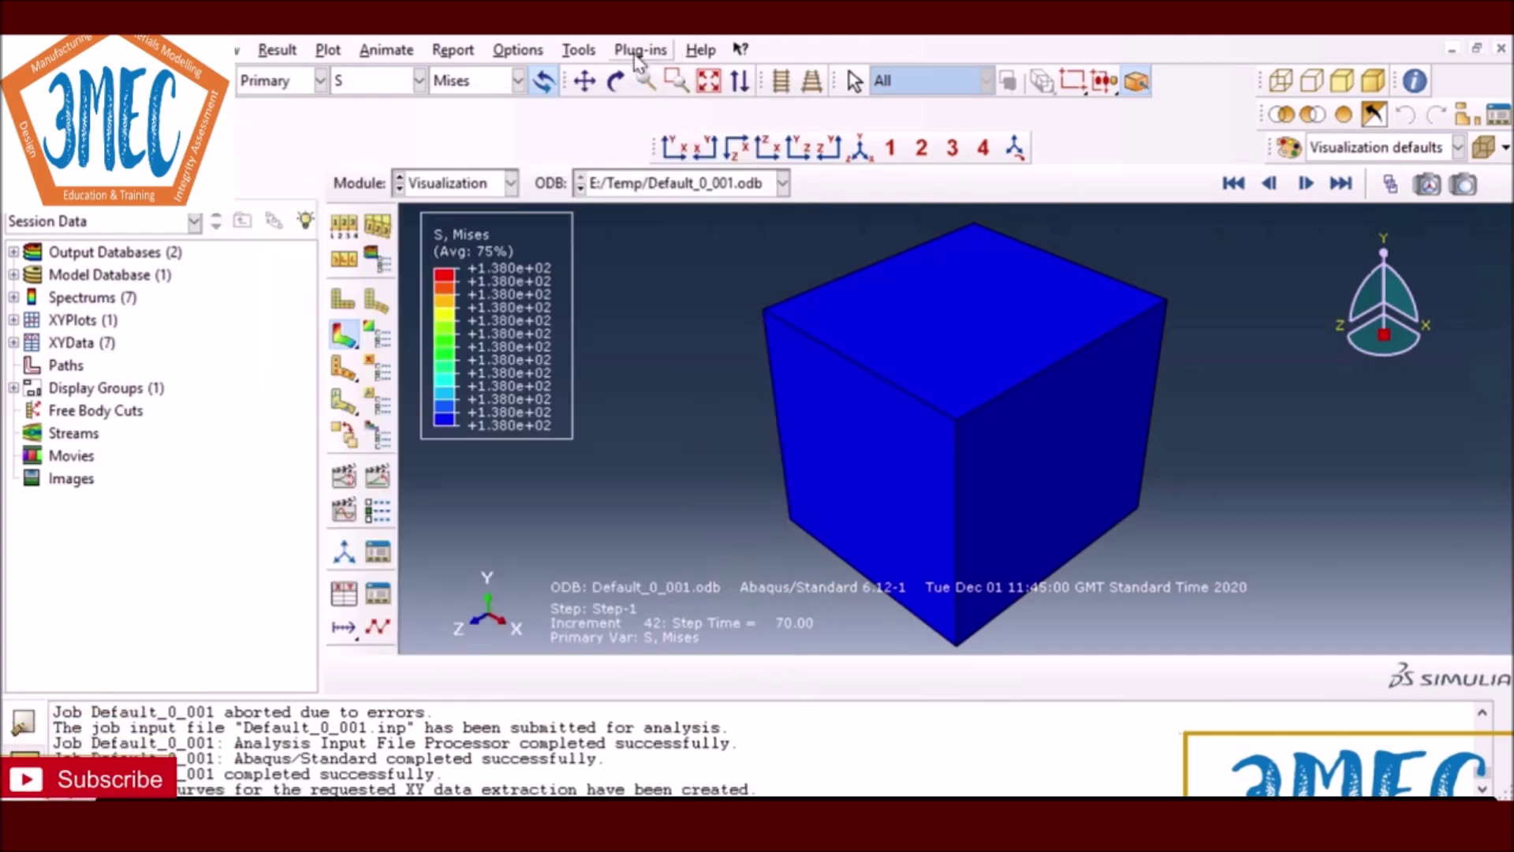
# Step: In the XY Data Manager, widen the name column and delete the older LE33 and S33 curves, the ones without the _1 suffix
pyautogui.click(579, 50)
pyautogui.moveTo(619, 172)
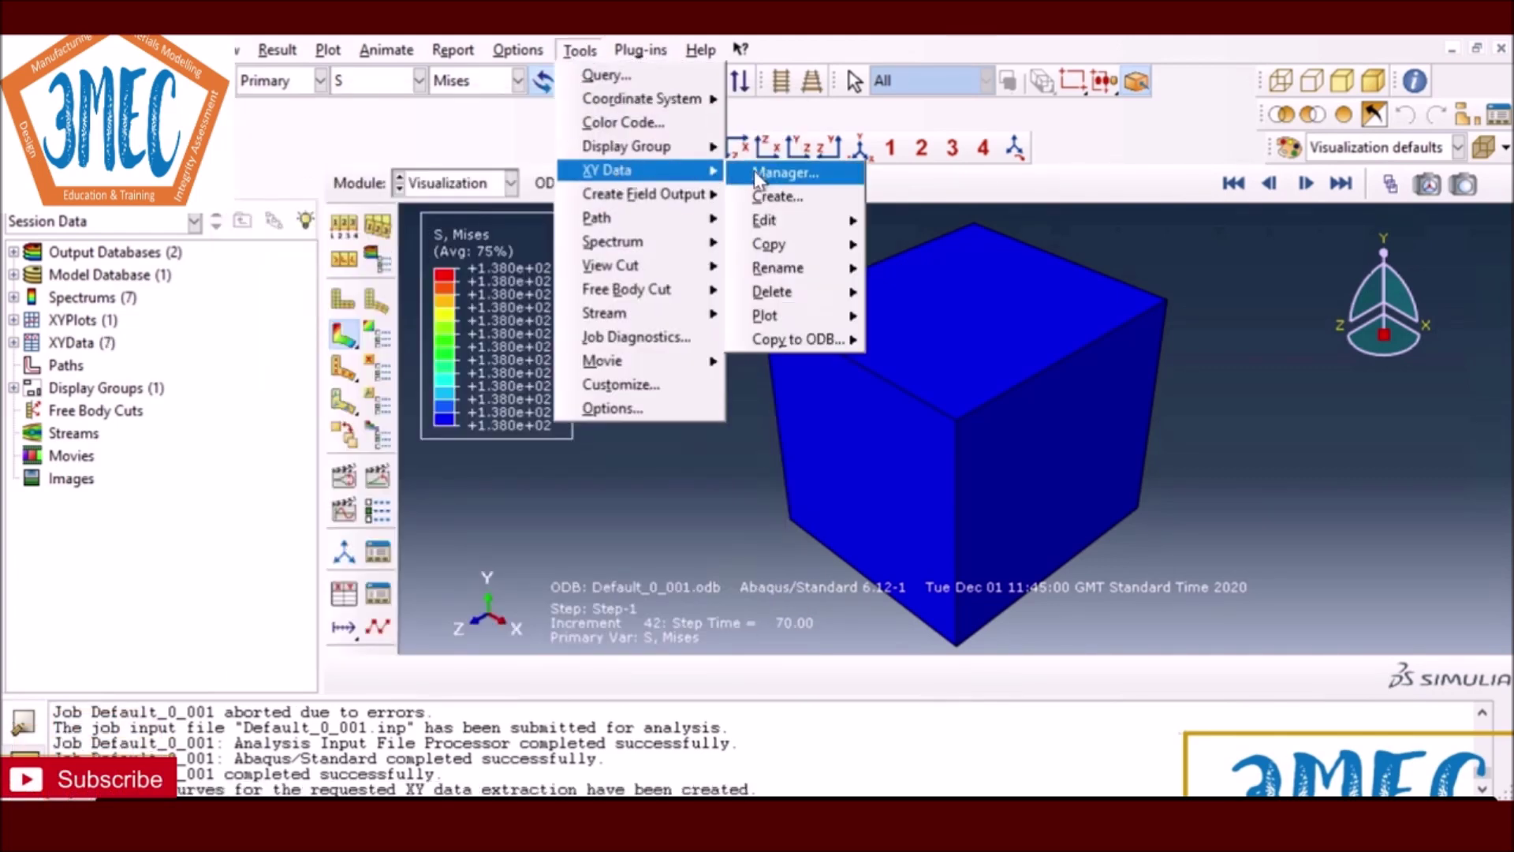
pyautogui.click(754, 171)
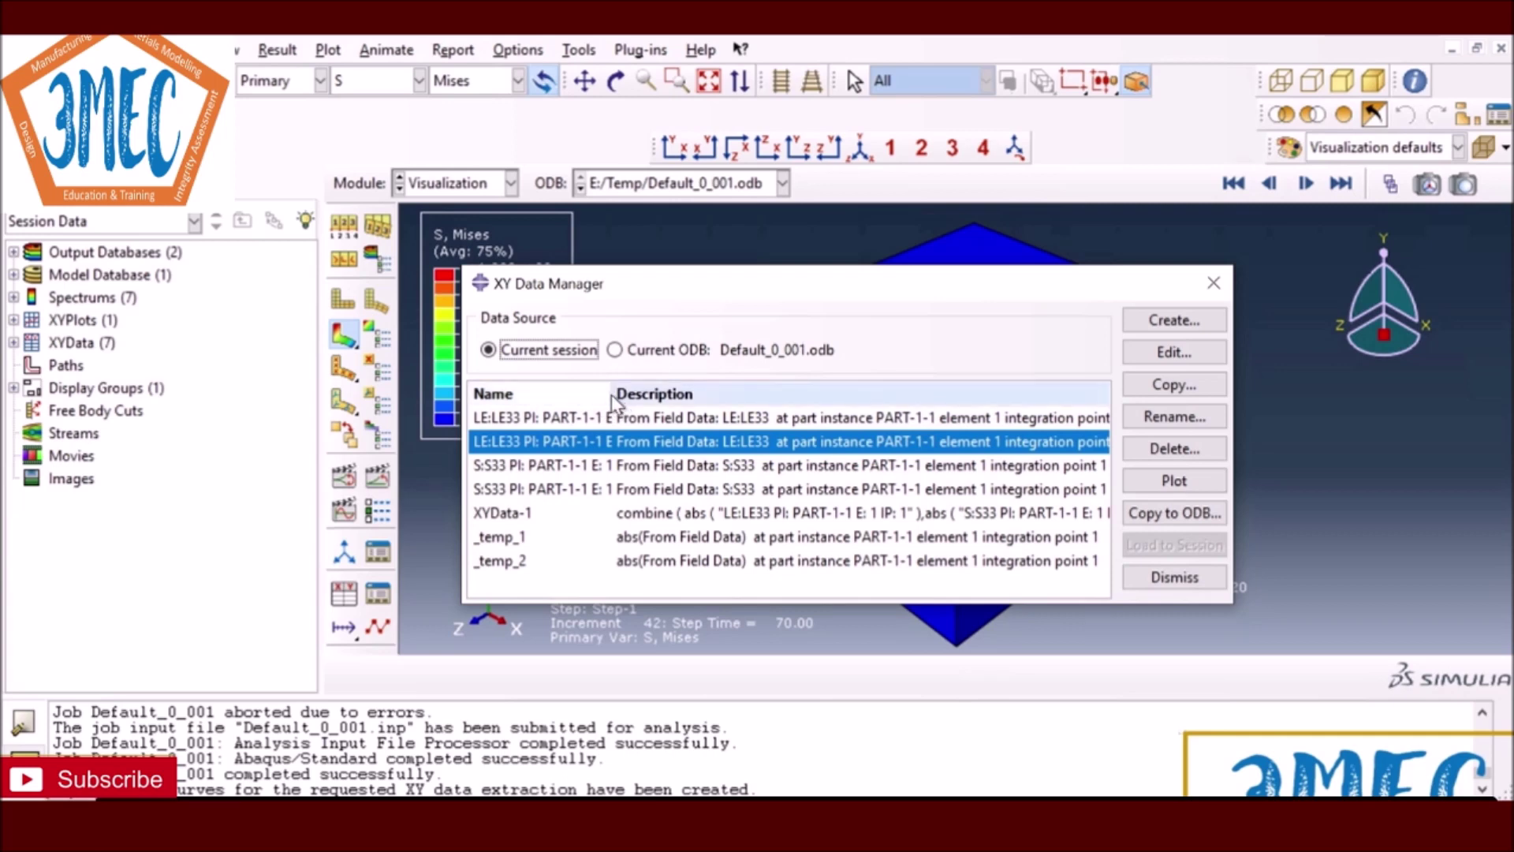
pyautogui.moveTo(612, 394); pyautogui.dragTo(917, 399)
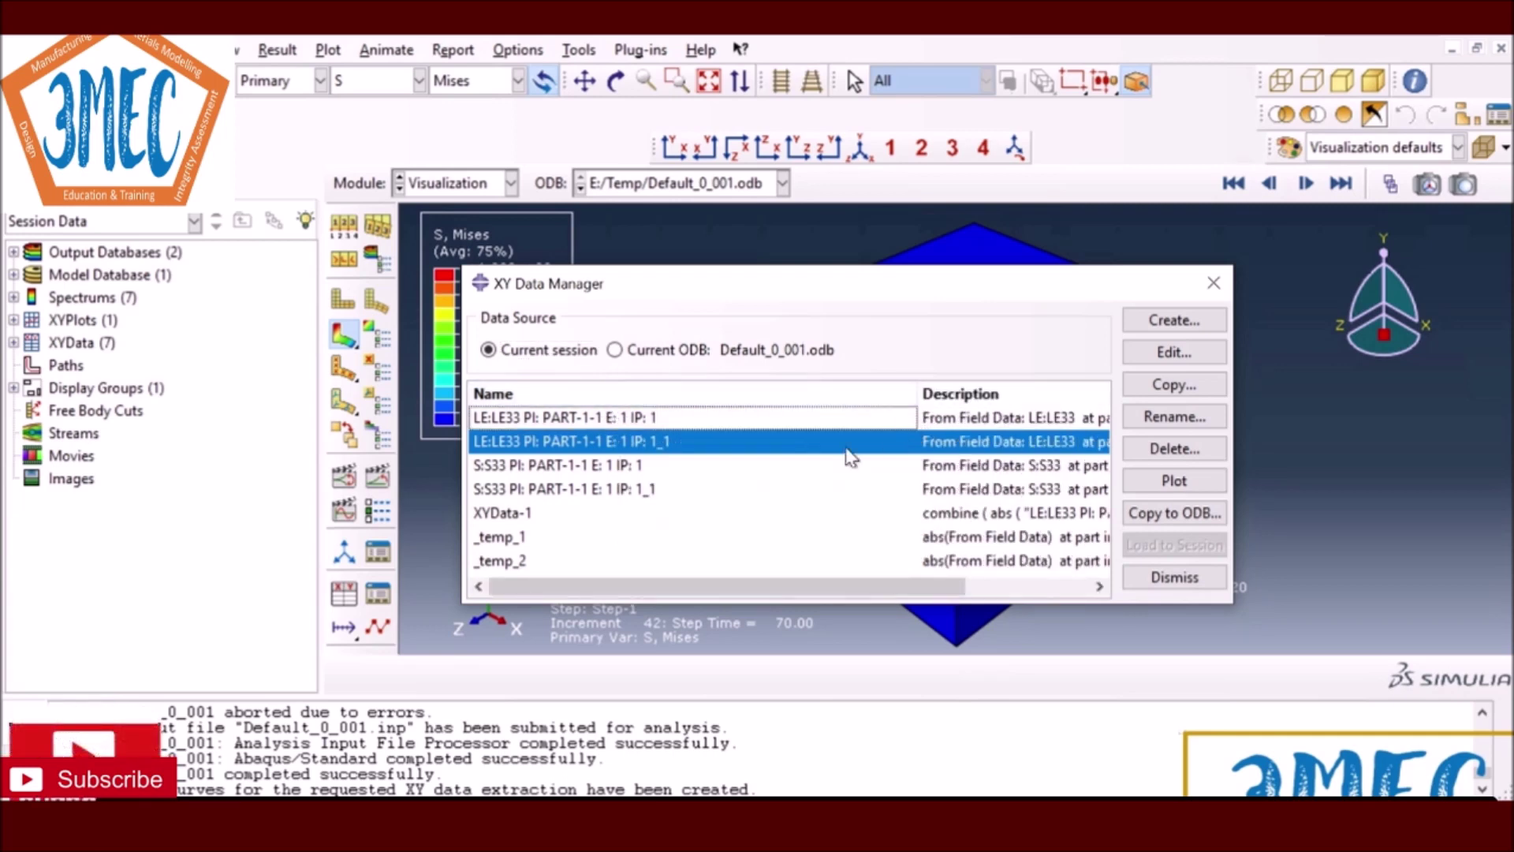
pyautogui.click(635, 418)
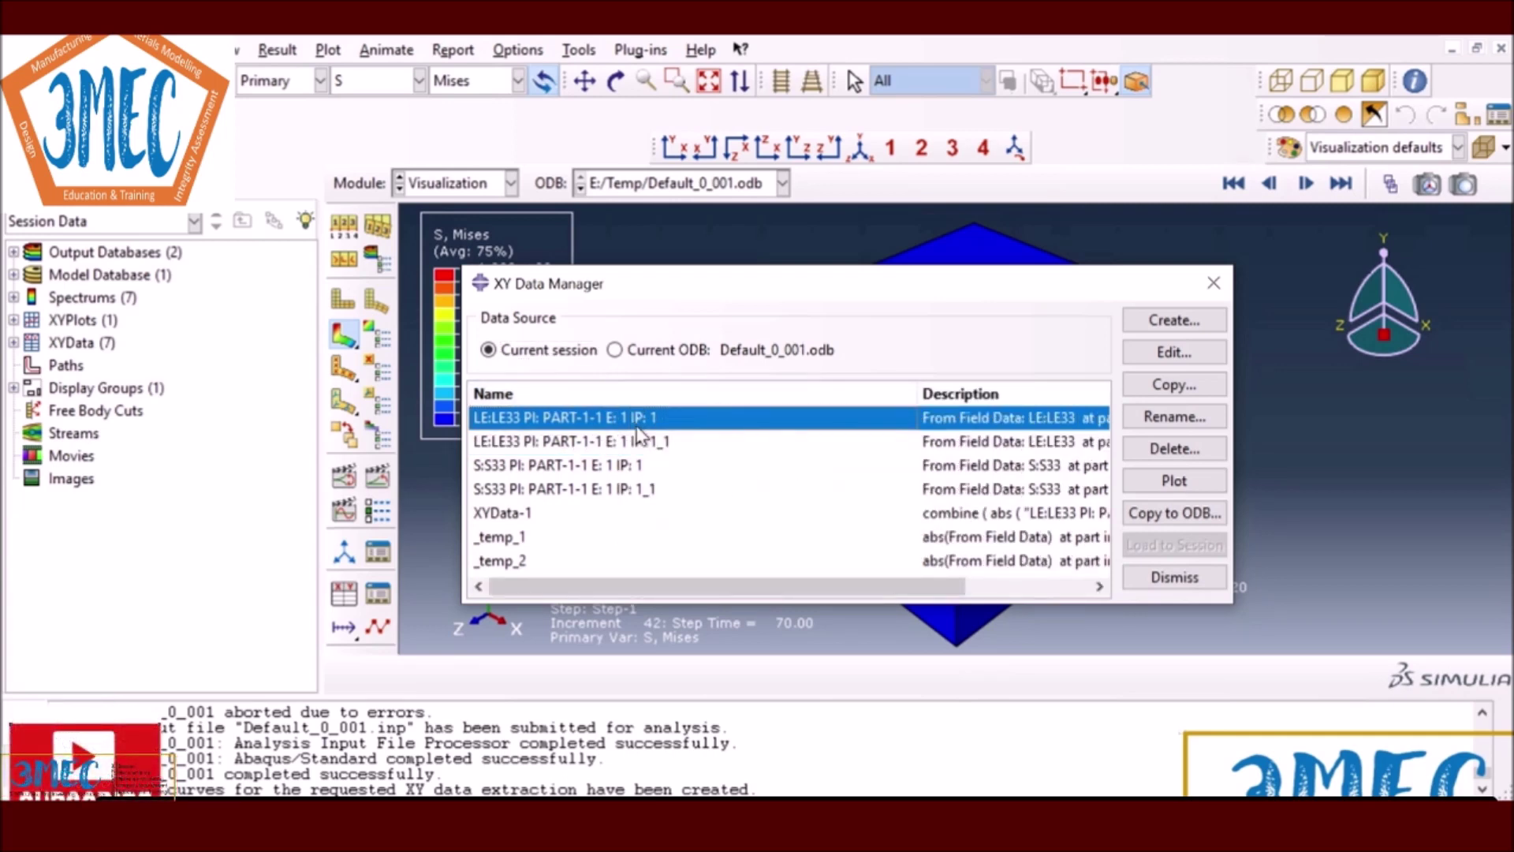
pyautogui.keyDown('ctrl'); pyautogui.click(613, 465); pyautogui.keyUp('ctrl')
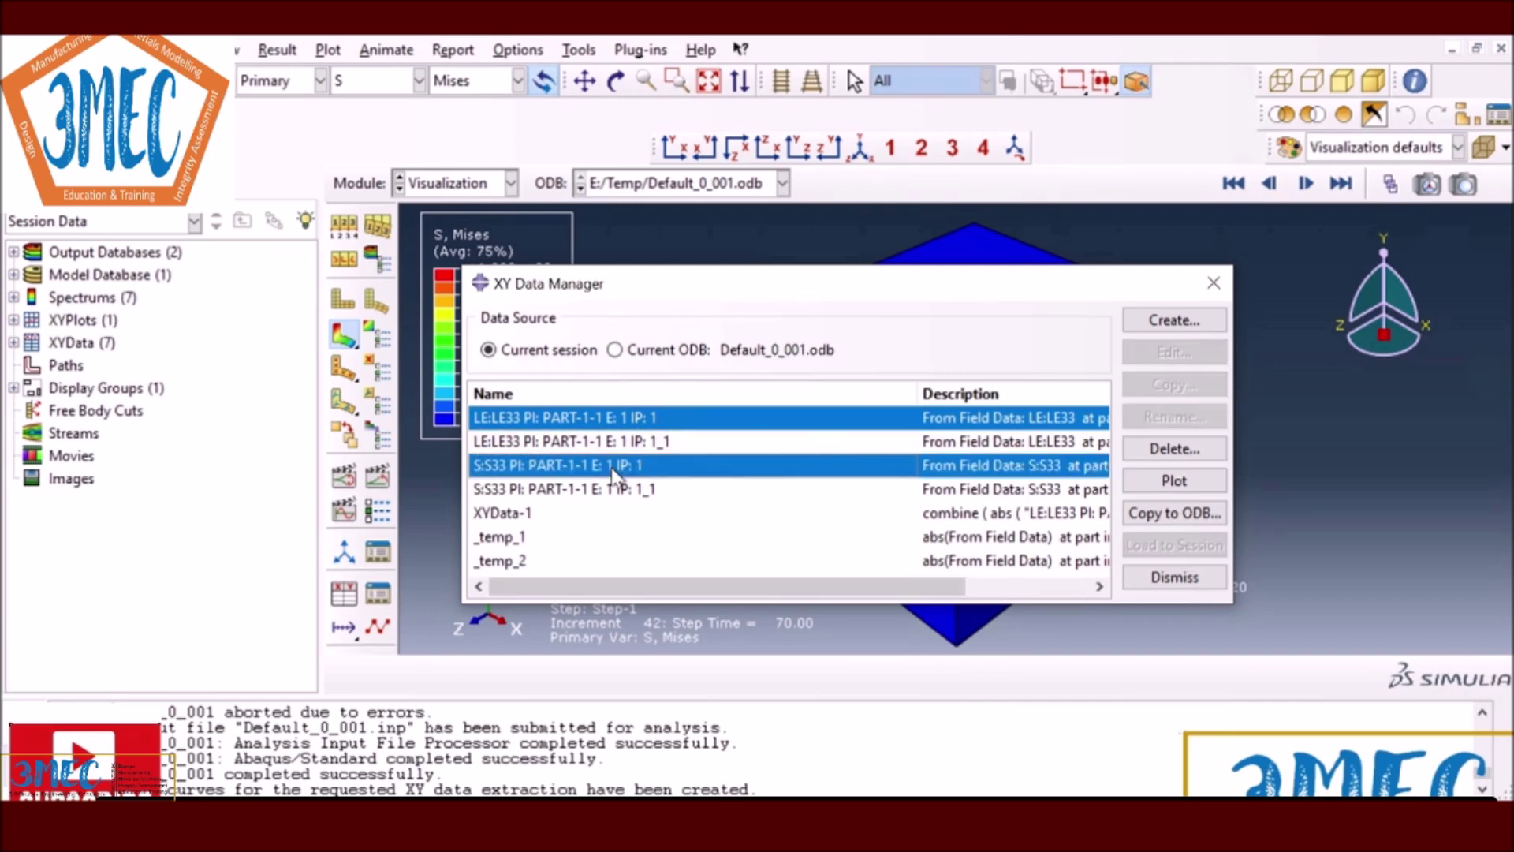
pyautogui.click(1140, 449)
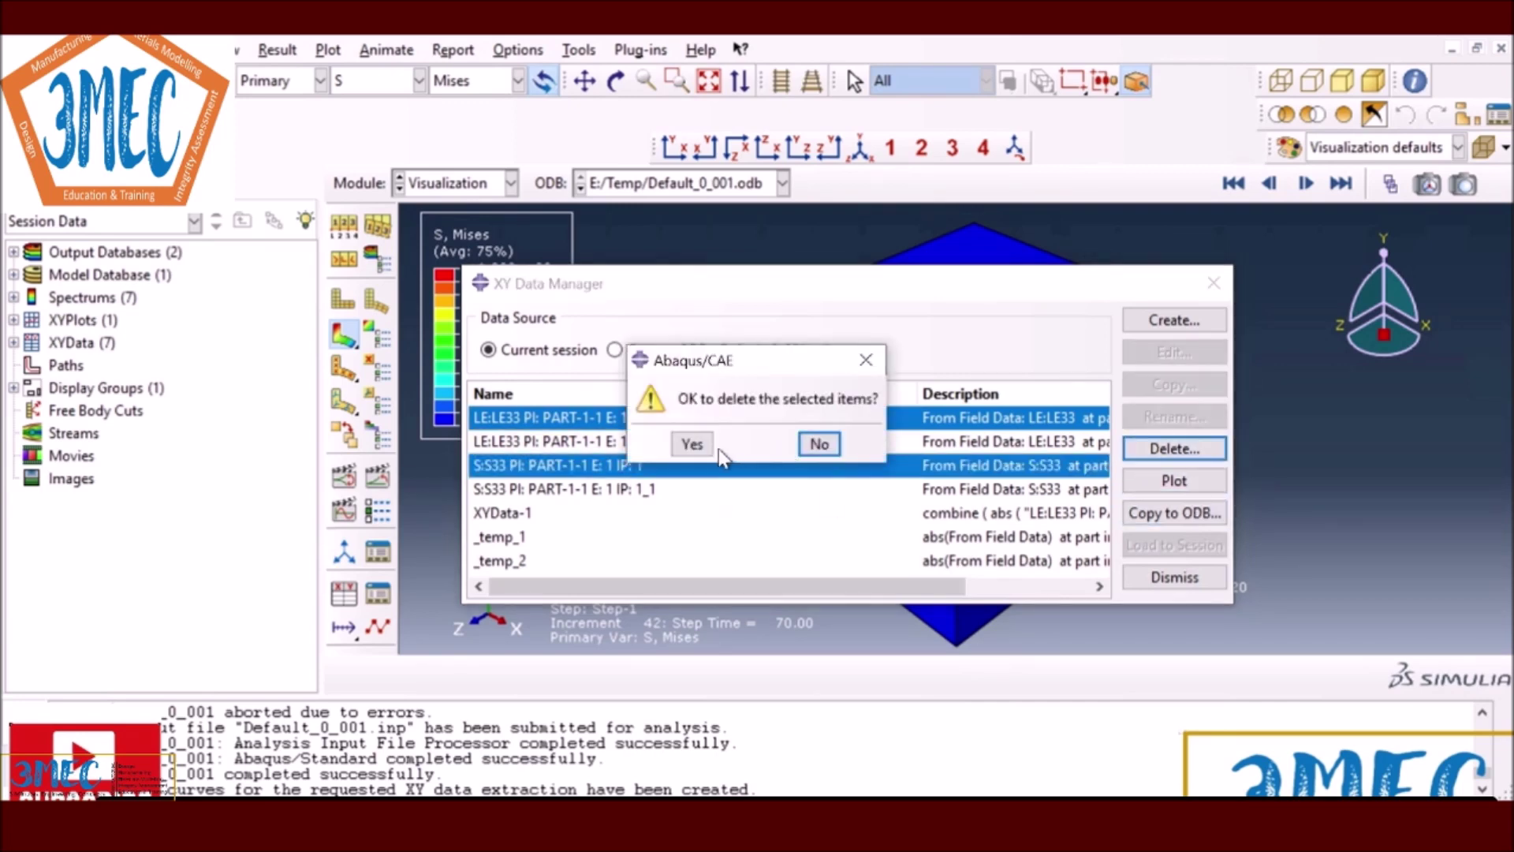
pyautogui.click(693, 443)
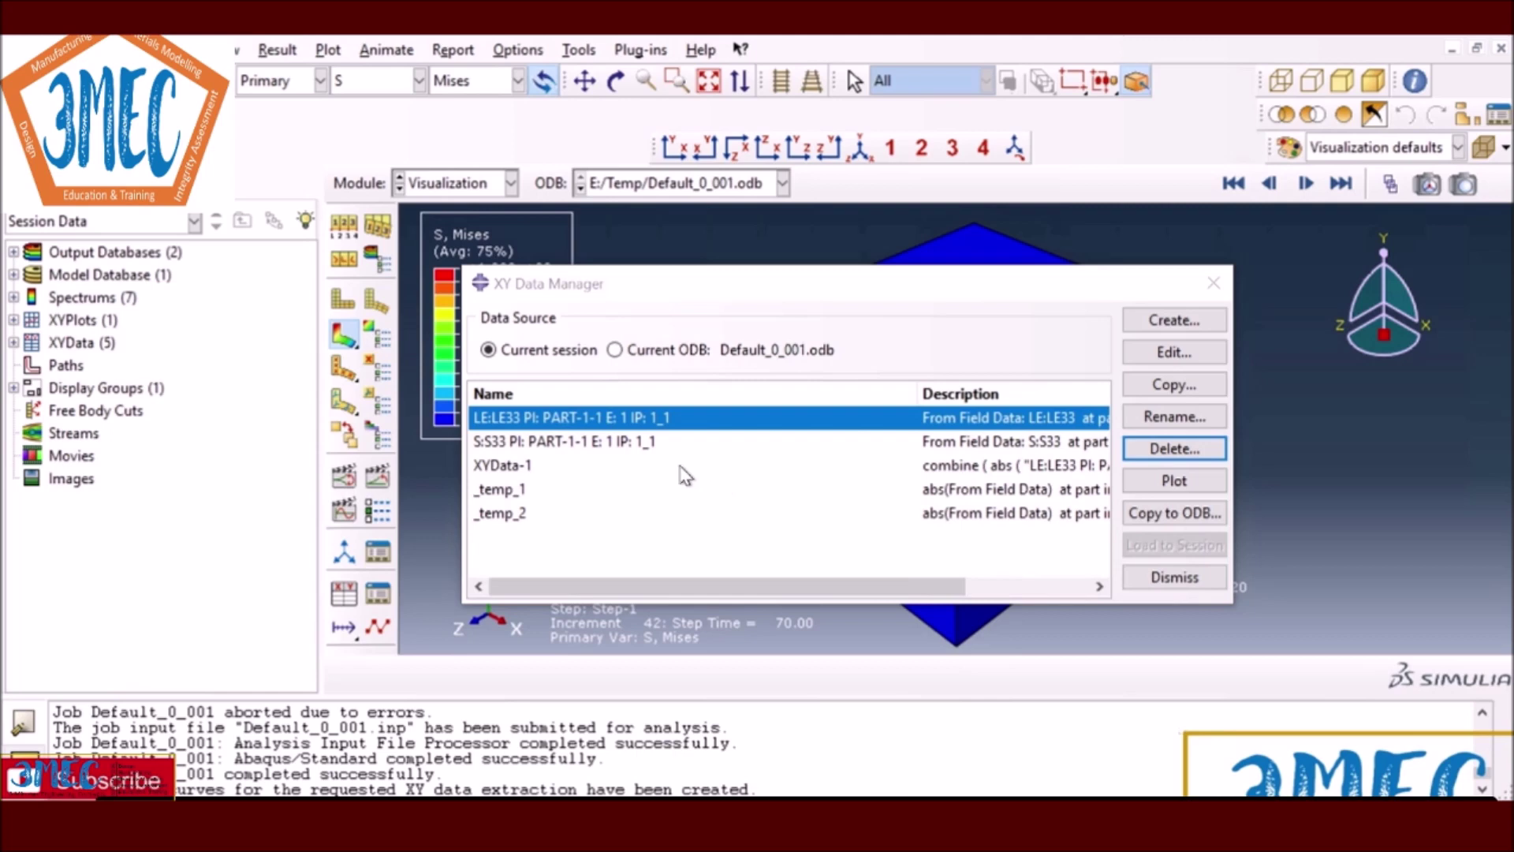
# Step: Operate on XY data to combine abs of the new LE33 curve with abs of the new S33 curve, and save it under the default name
pyautogui.click(1167, 320)
pyautogui.click(251, 428)
pyautogui.click(234, 554)
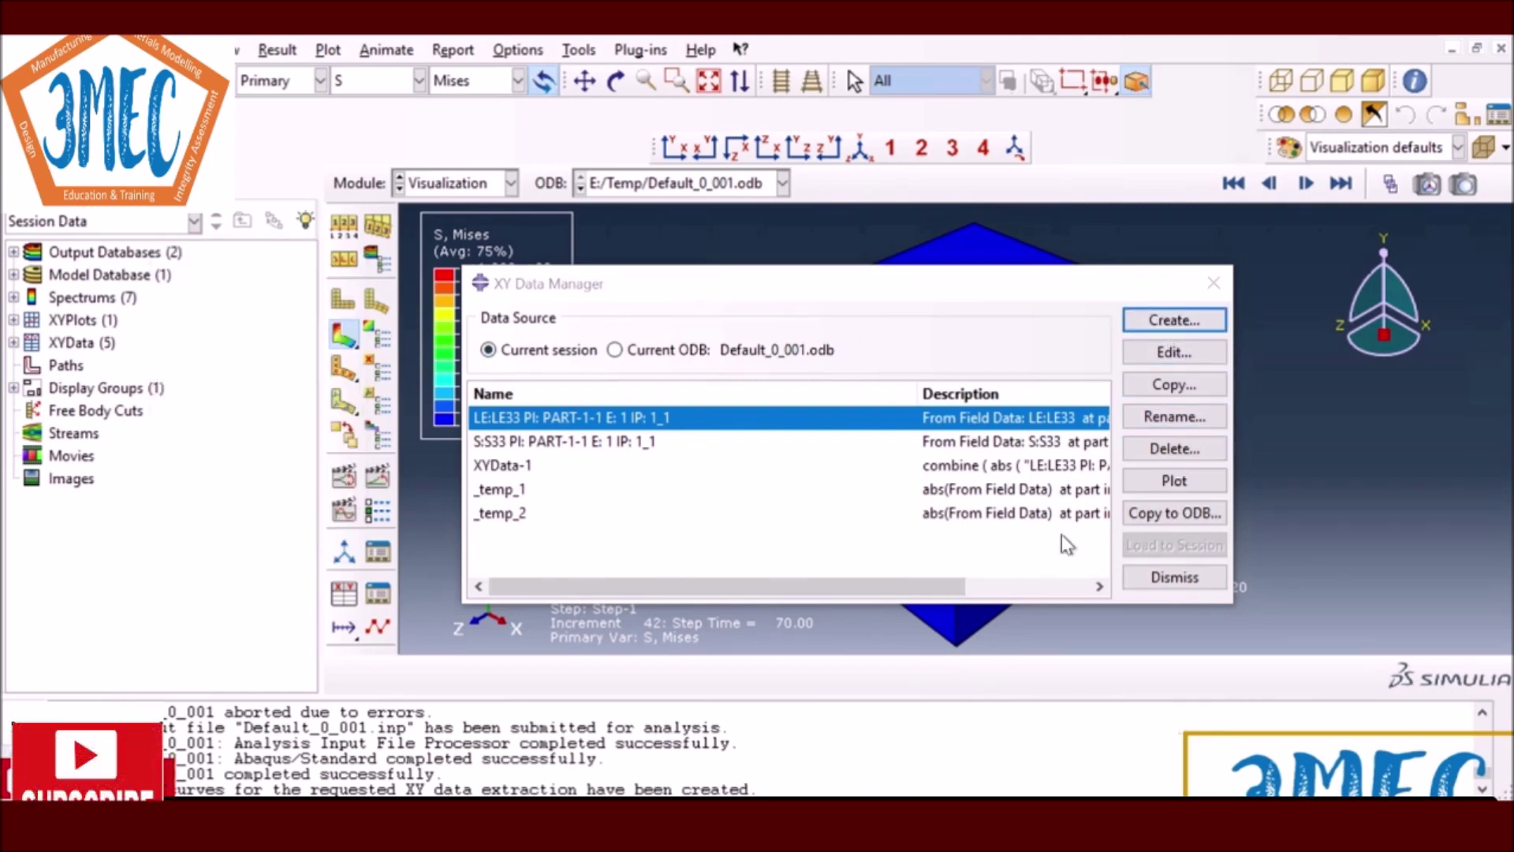
pyautogui.scroll(-2, 1119, 587)
pyautogui.doubleClick(1061, 610)
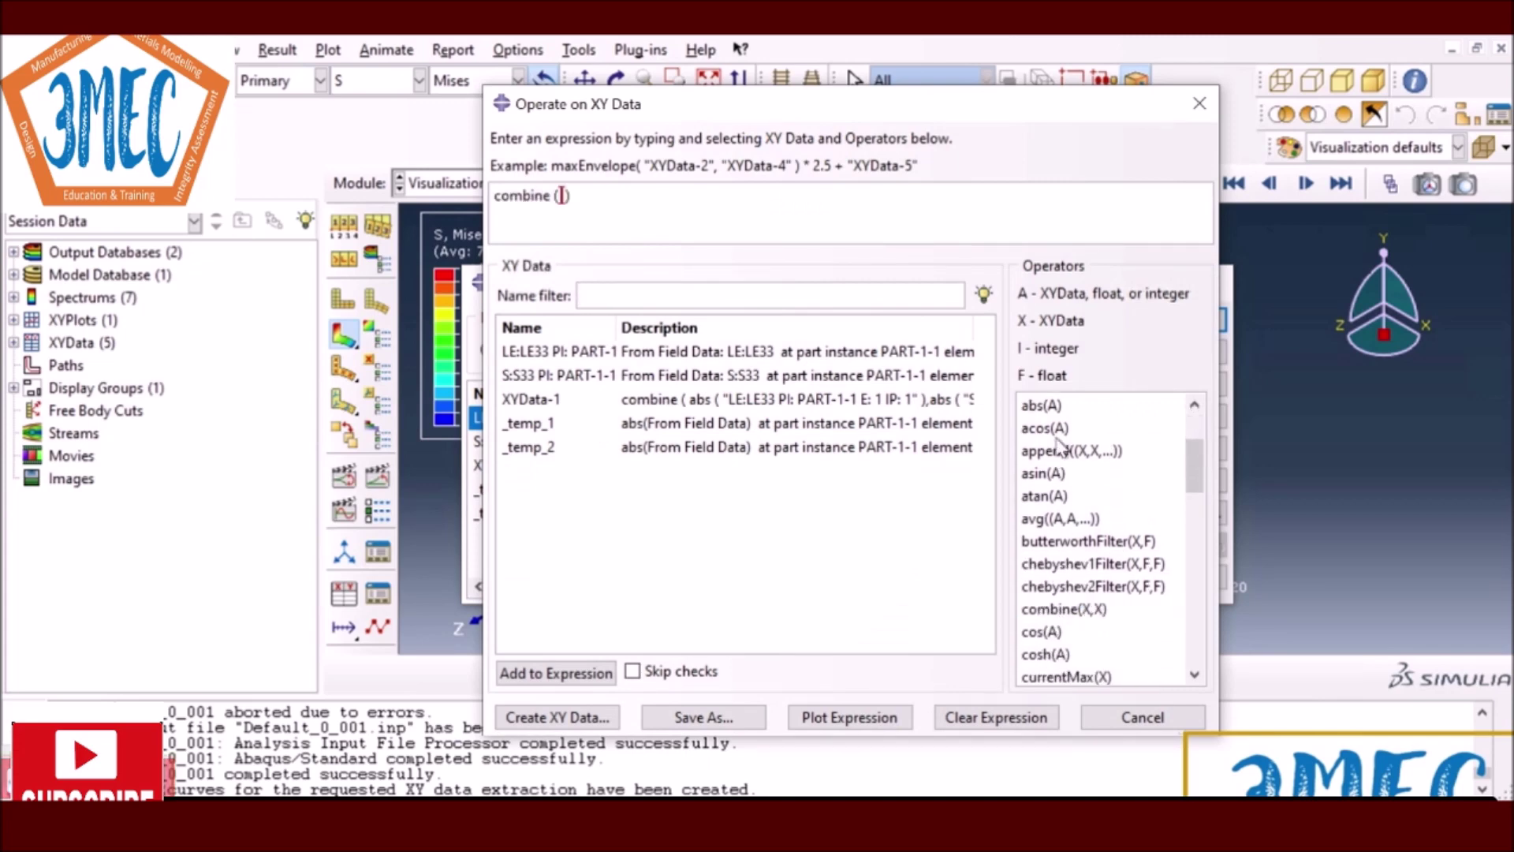
pyautogui.doubleClick(1039, 405)
pyautogui.doubleClick(509, 355)
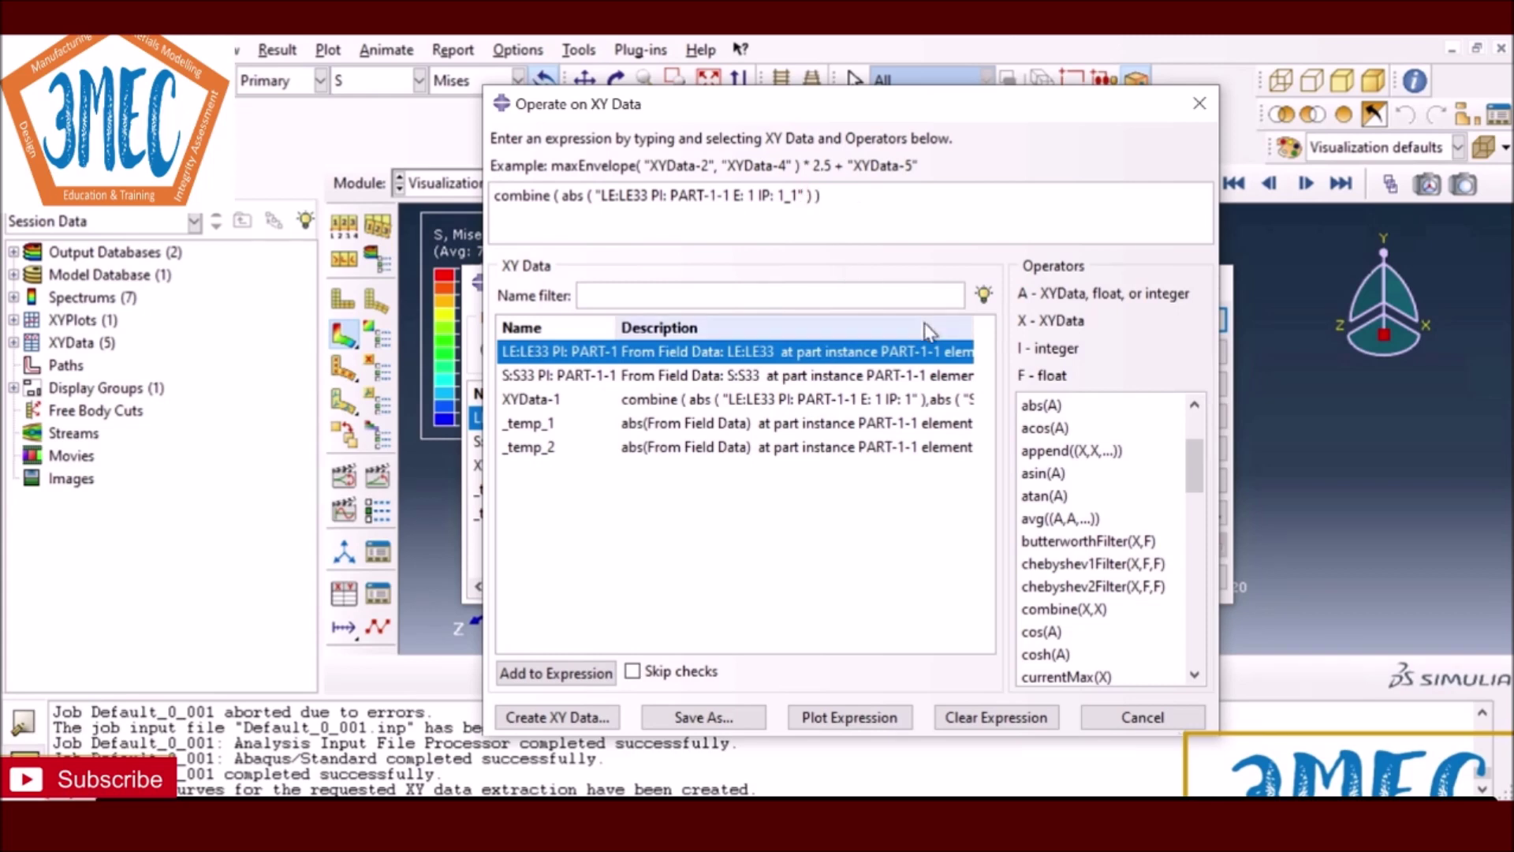
pyautogui.doubleClick(1076, 405)
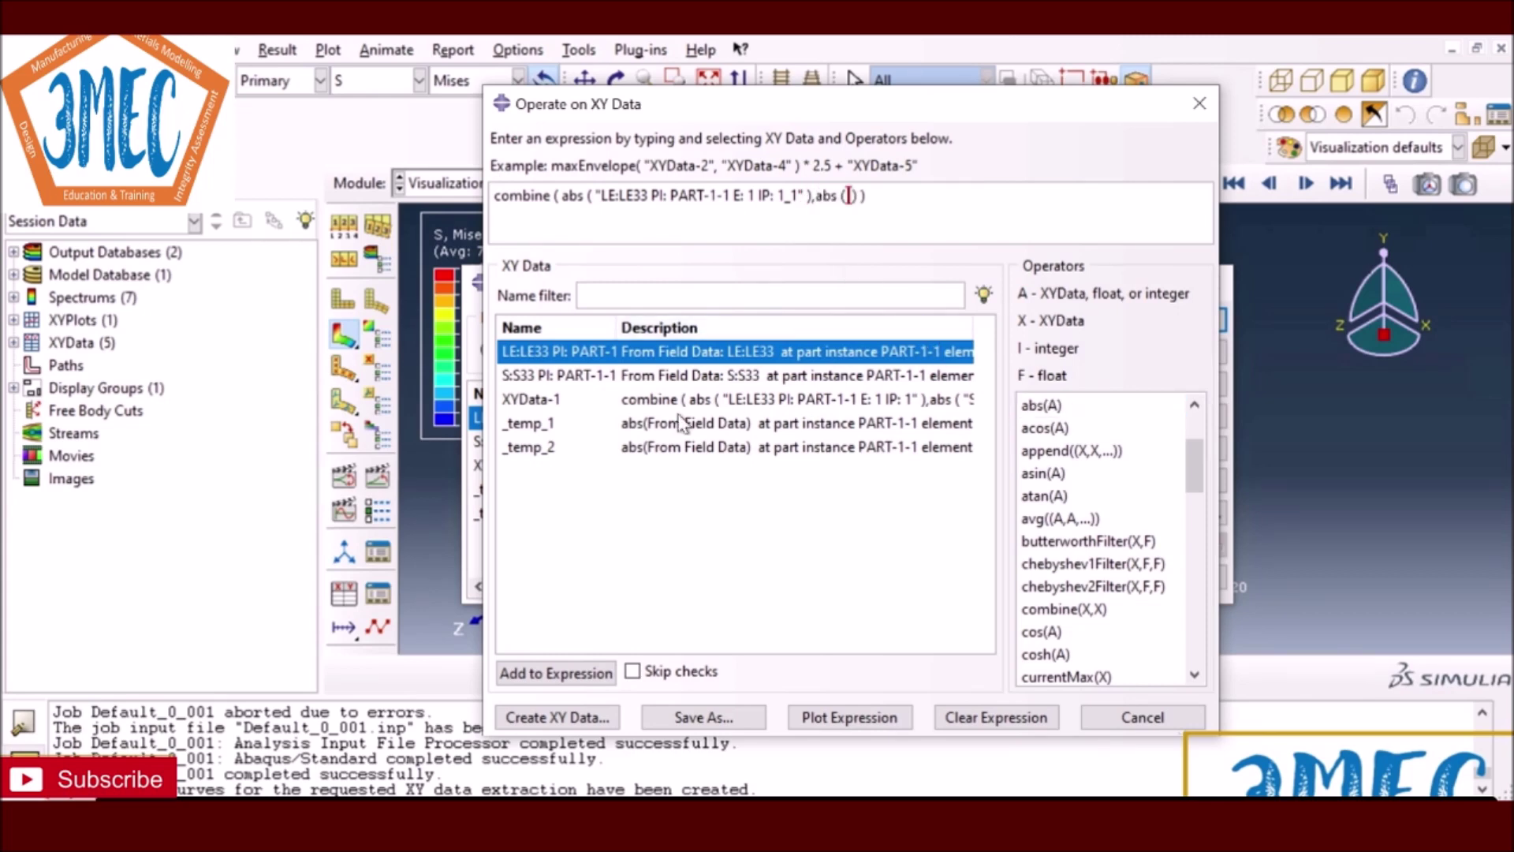
pyautogui.doubleClick(558, 377)
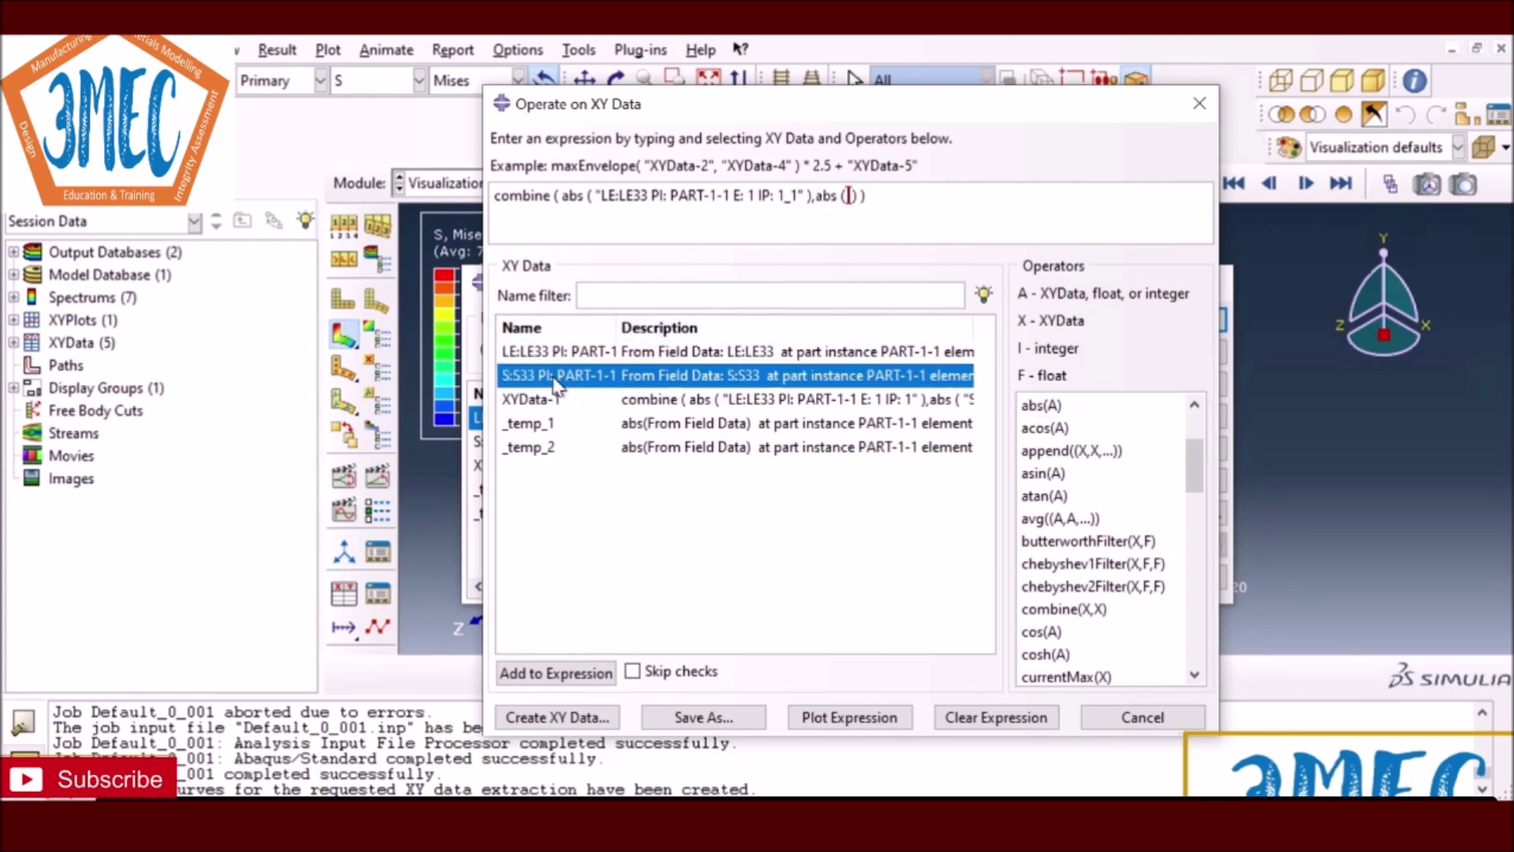
pyautogui.click(702, 719)
pyautogui.click(787, 483)
pyautogui.click(1135, 719)
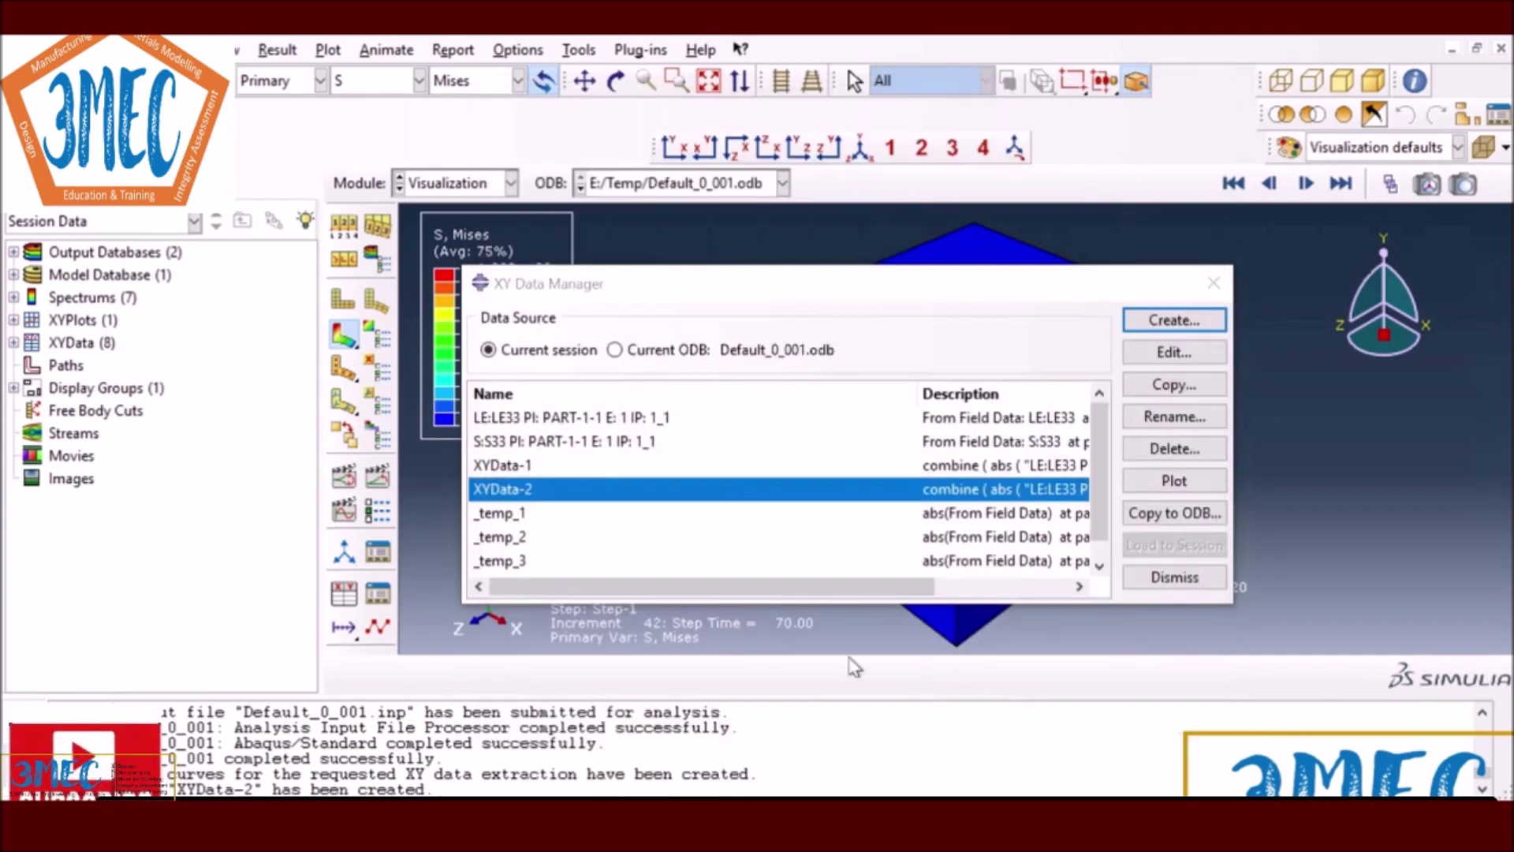
# Step: Plot XYData-1 and XYData-2 together to compare the two stress-strain curves, and close the XY Data Manager
pyautogui.keyDown('shift'); pyautogui.click(497, 465); pyautogui.keyUp('shift')
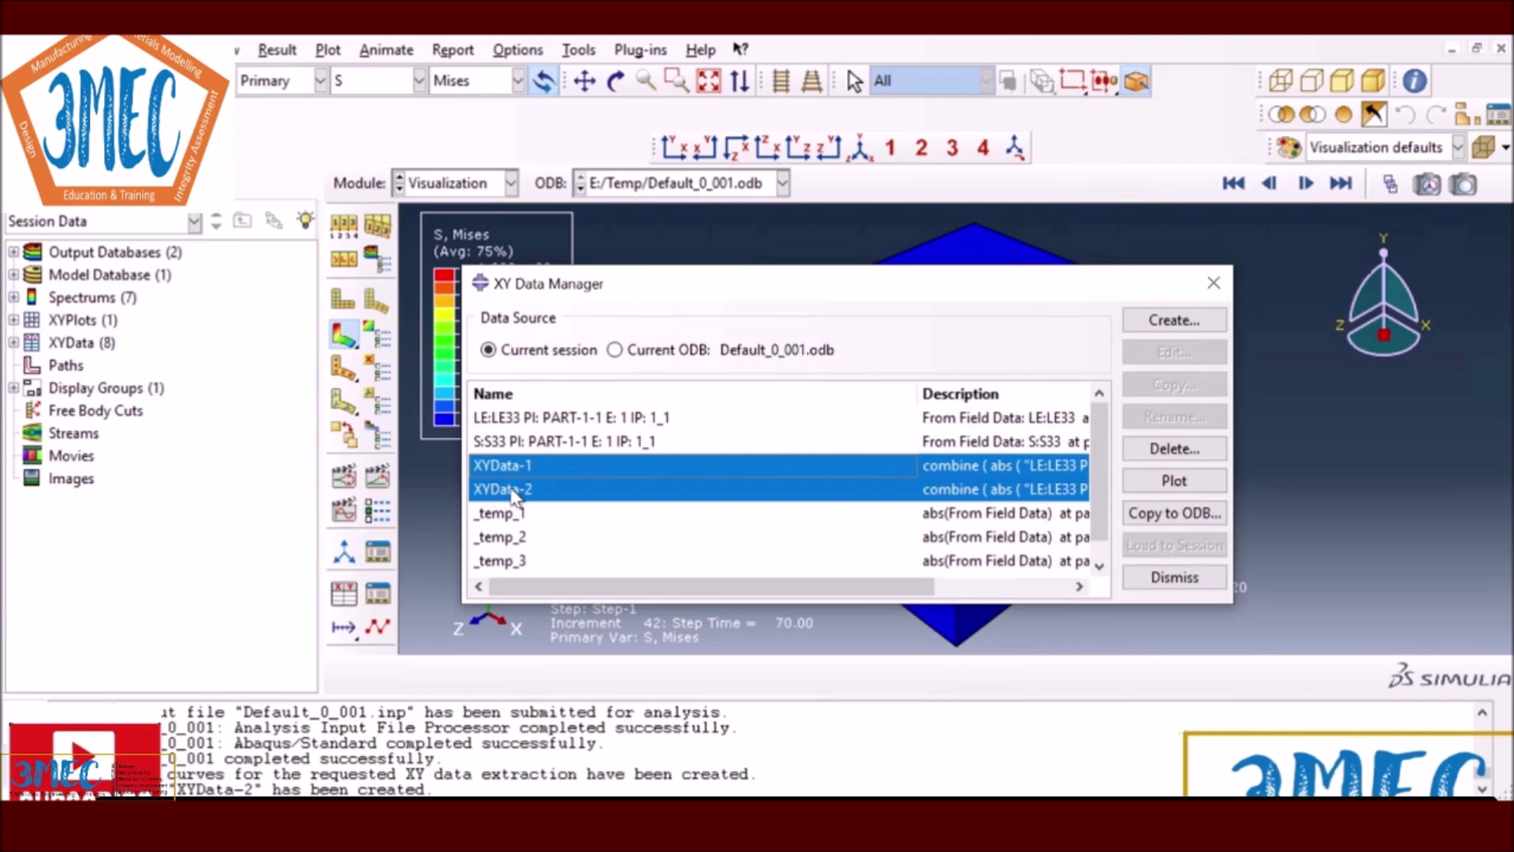
pyautogui.click(1156, 481)
pyautogui.click(1204, 574)
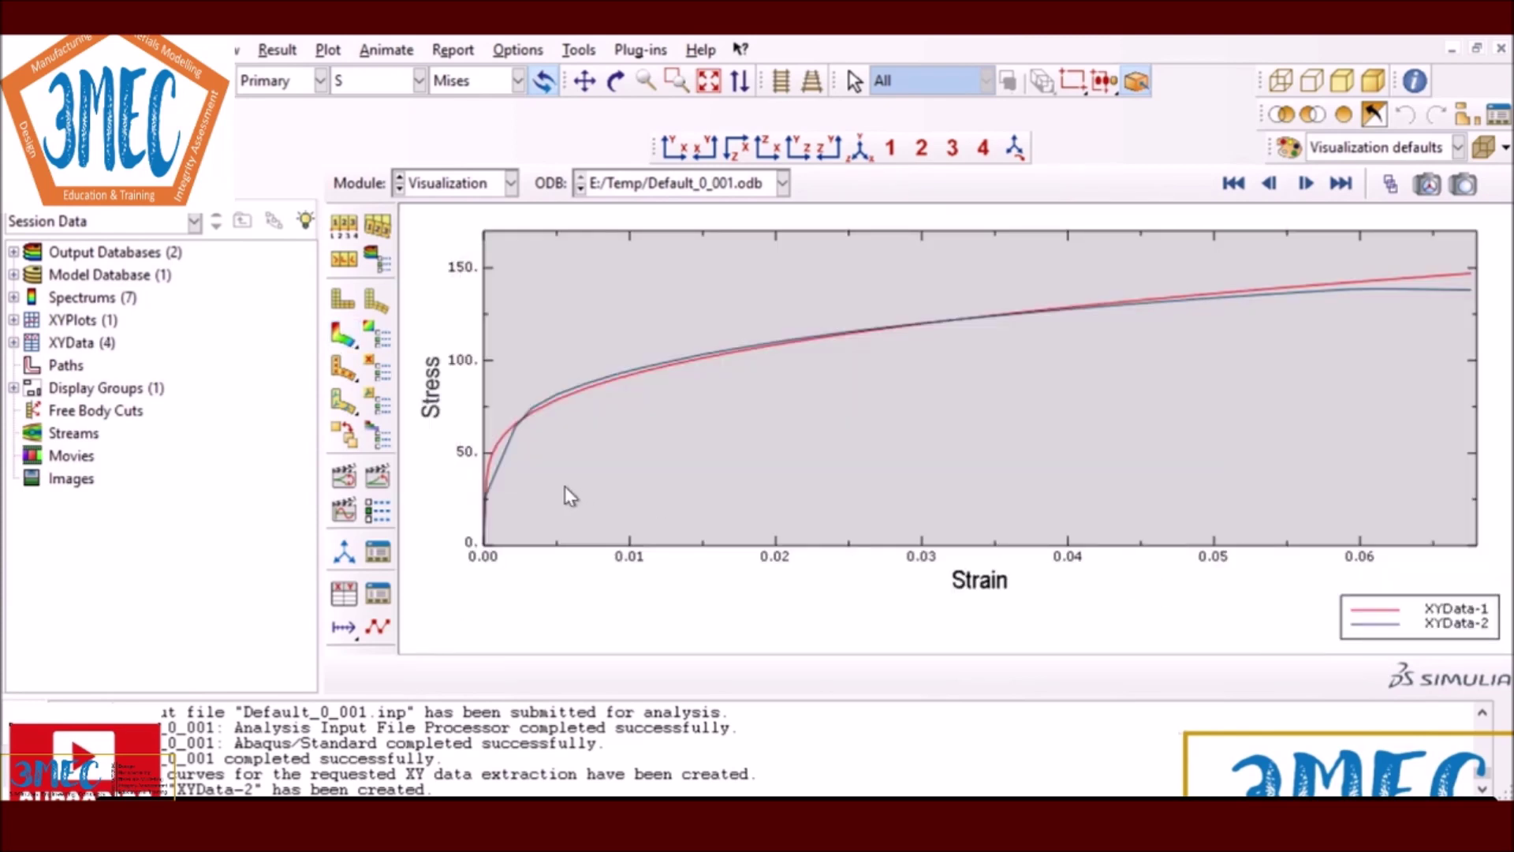
pyautogui.click(552, 463)
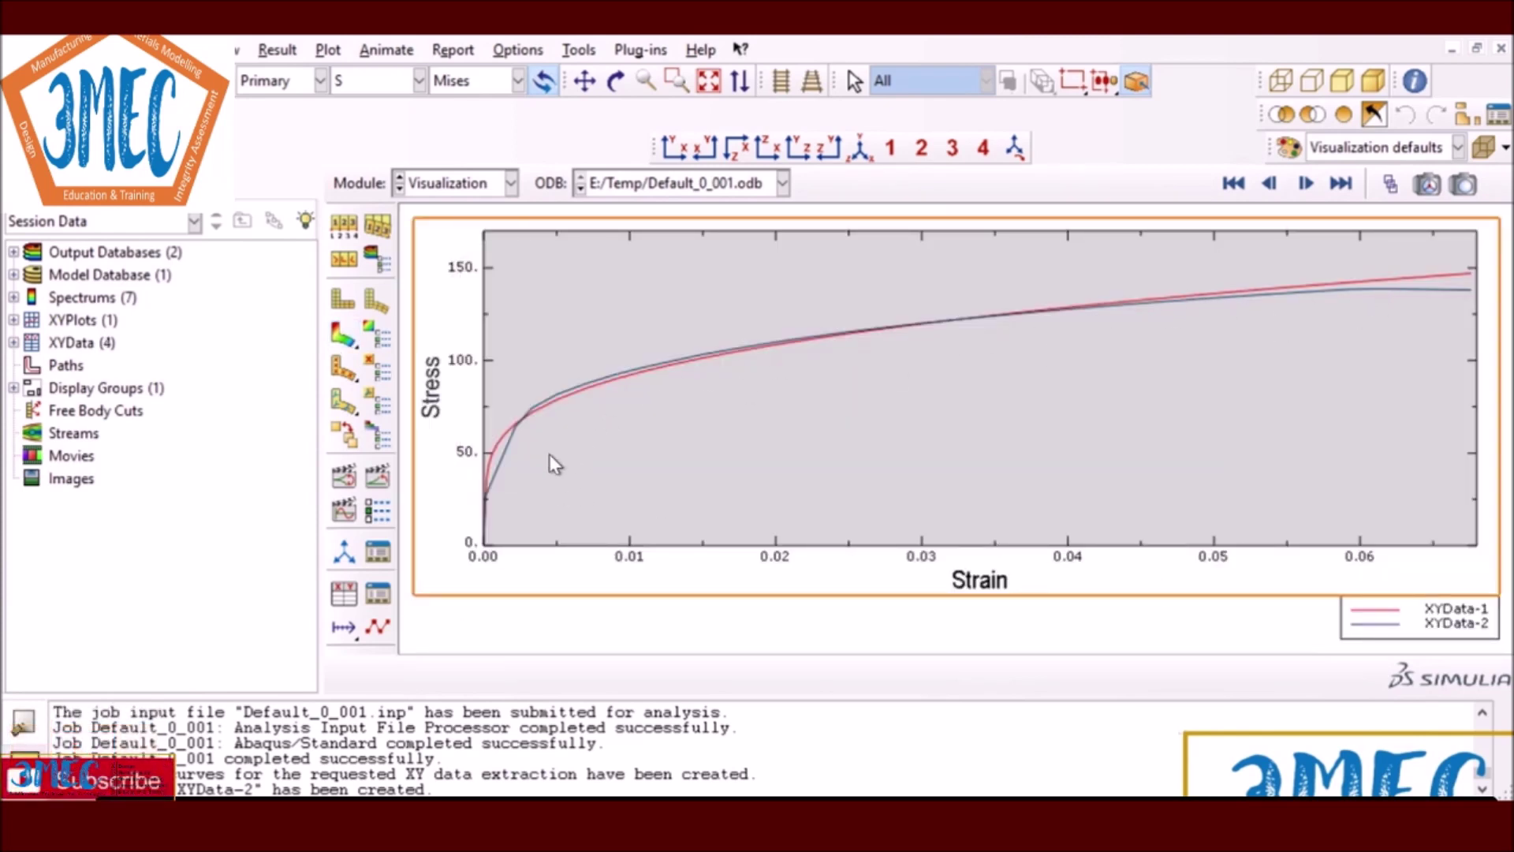